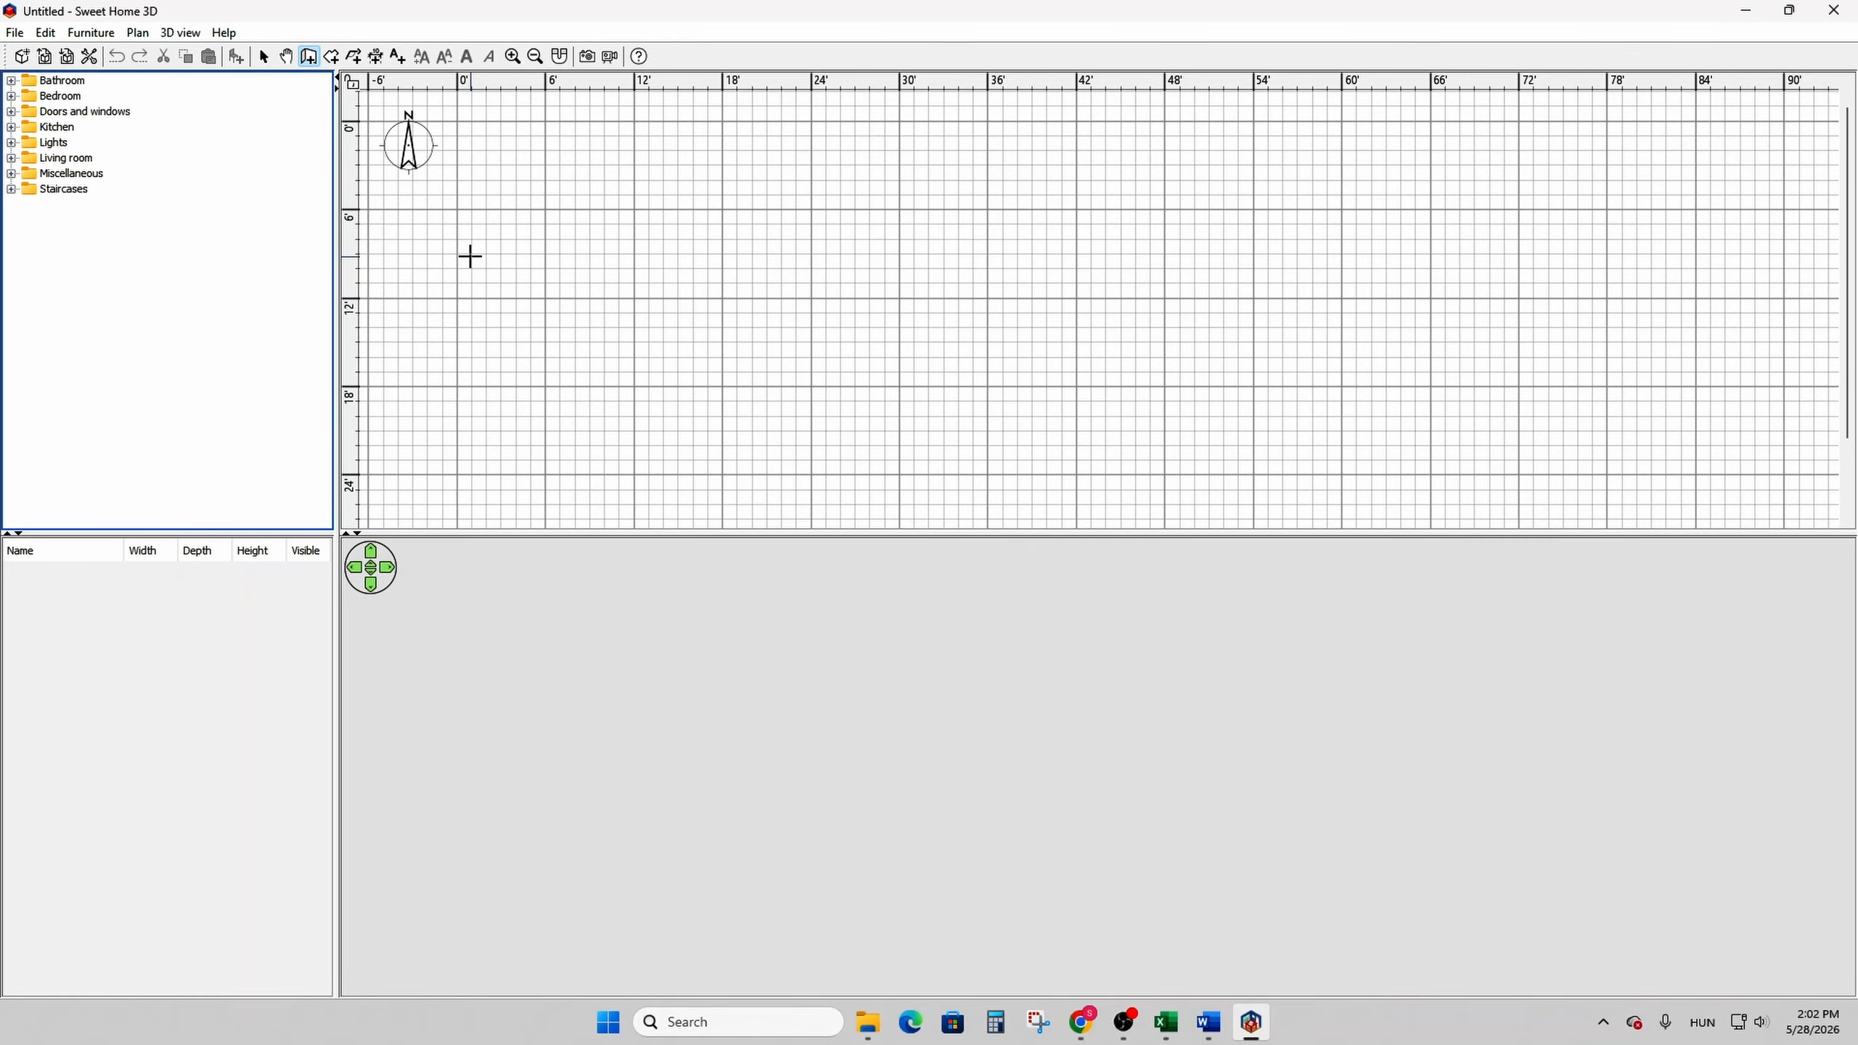
- Draw two connected walls in the plan: a horizontal one about 358" long and a vertical one about 105" long down from its east end
left_click(756, 370)
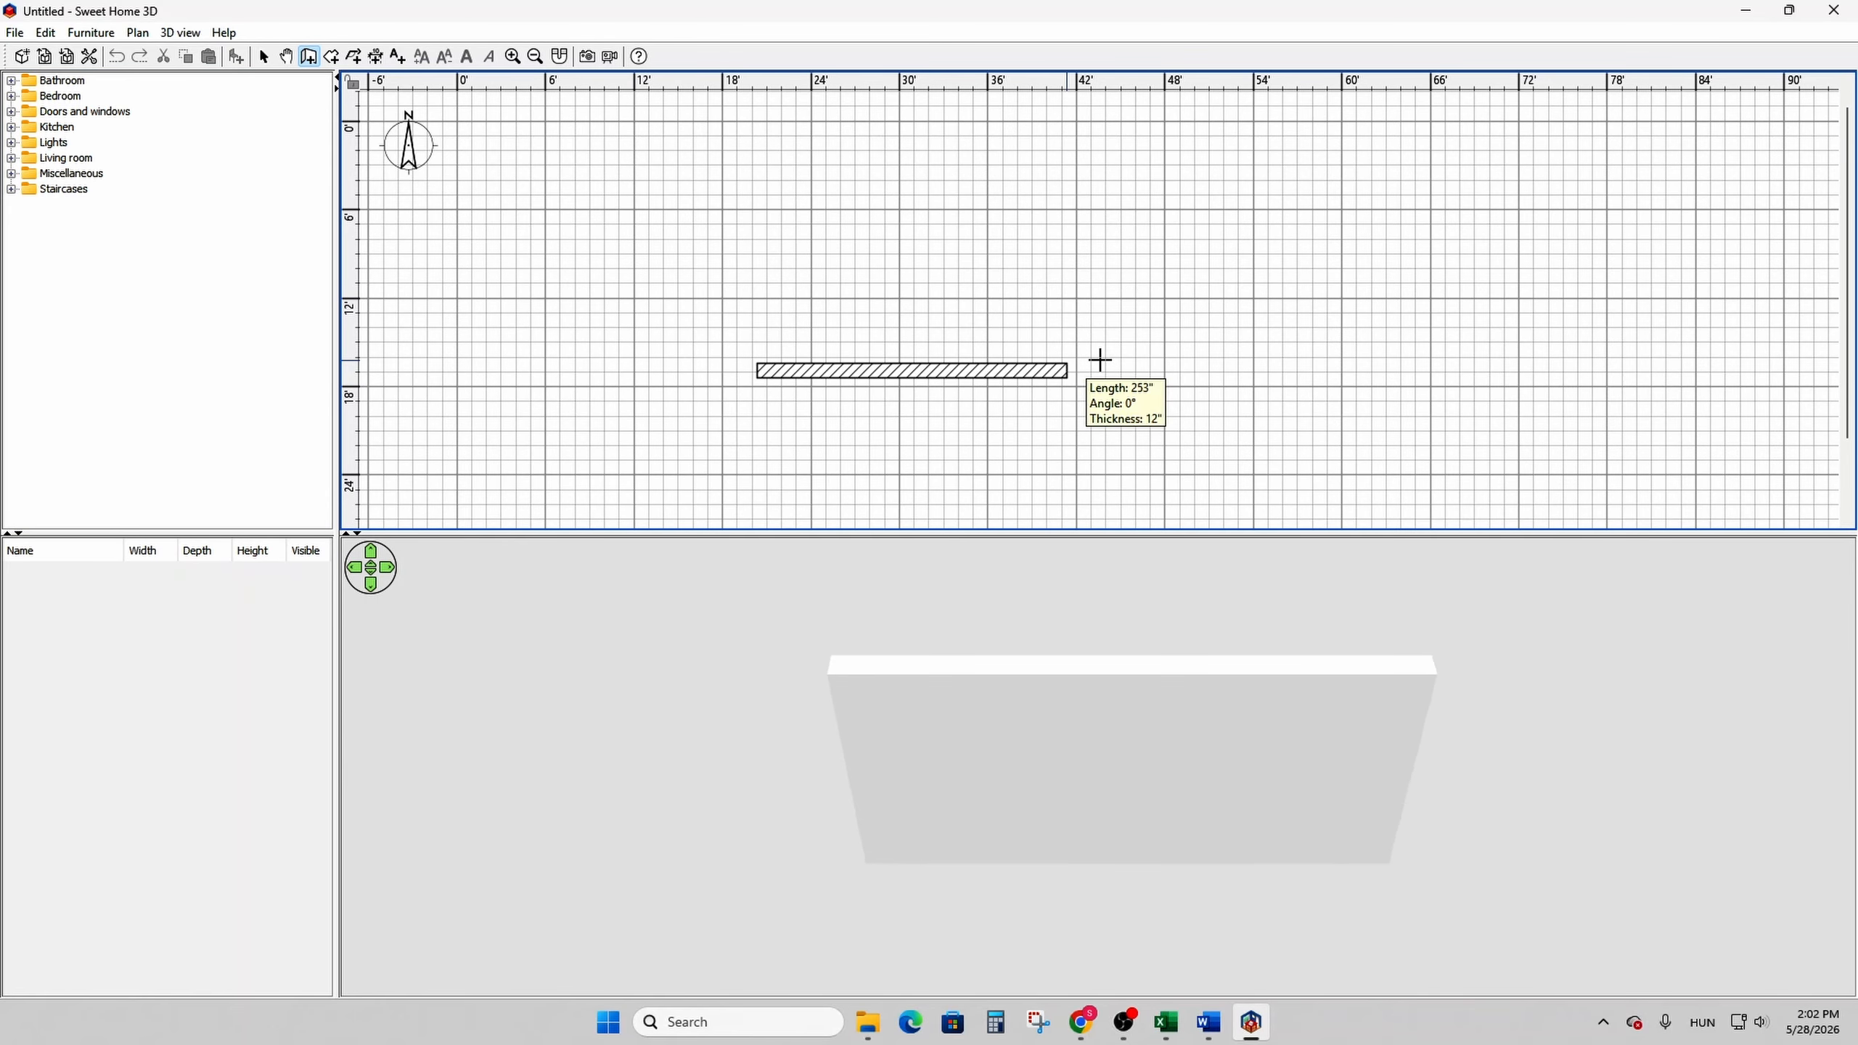
left_click(1197, 370)
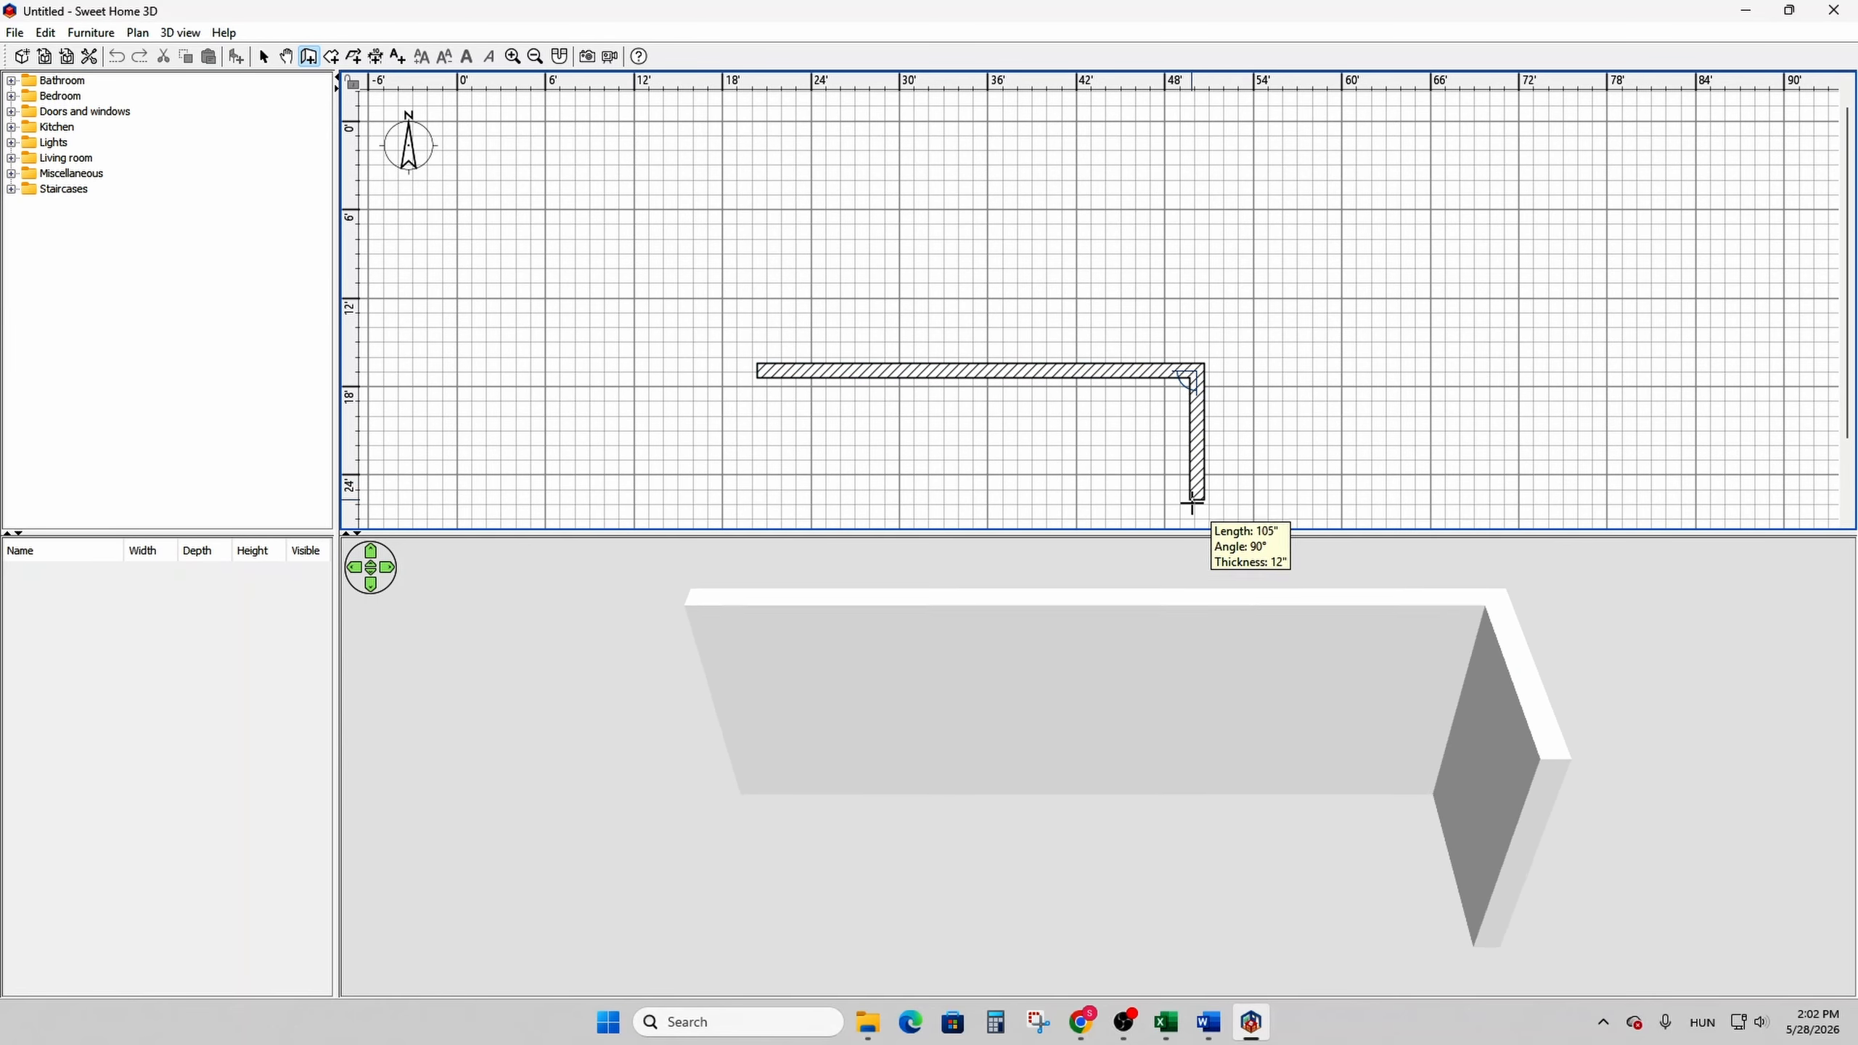
double_click(1196, 501)
- Set the horizontal wall's left side color to the recent green #0EFF69
left_click_drag(775, 622, 921, 644)
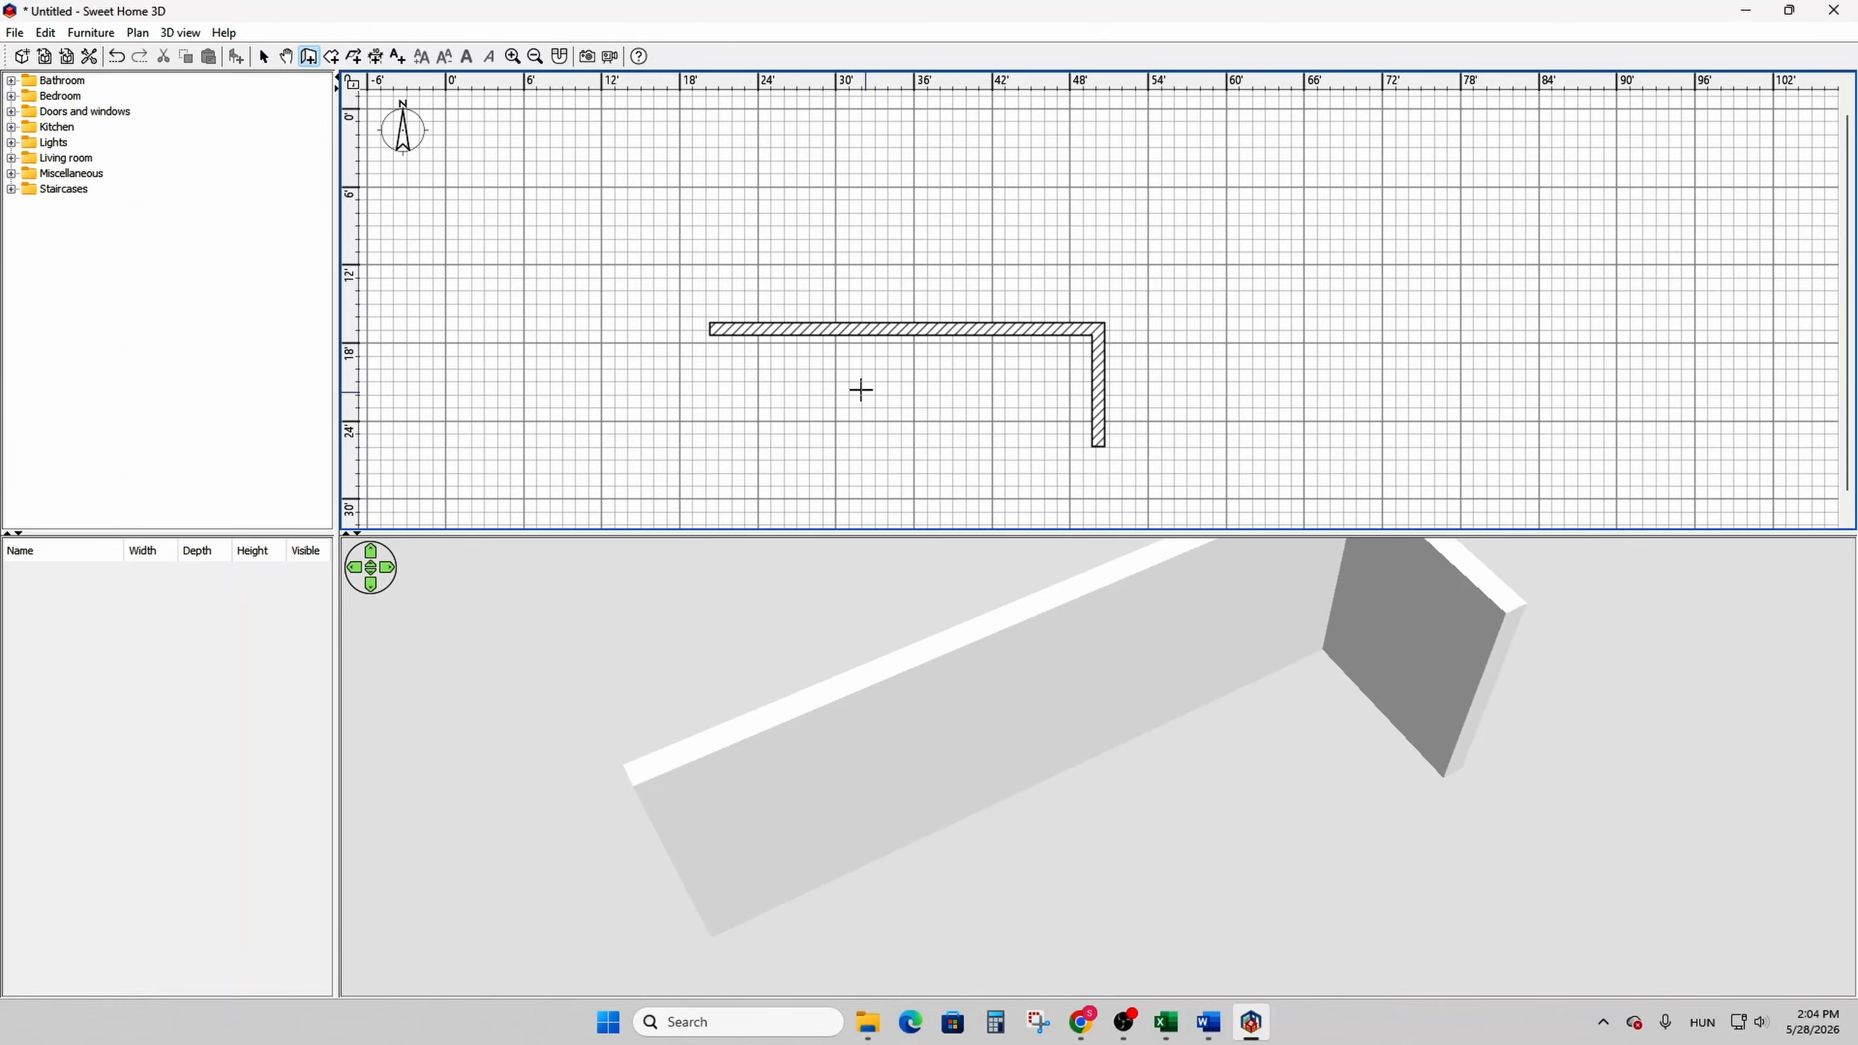
left_click(271, 59)
double_click(878, 343)
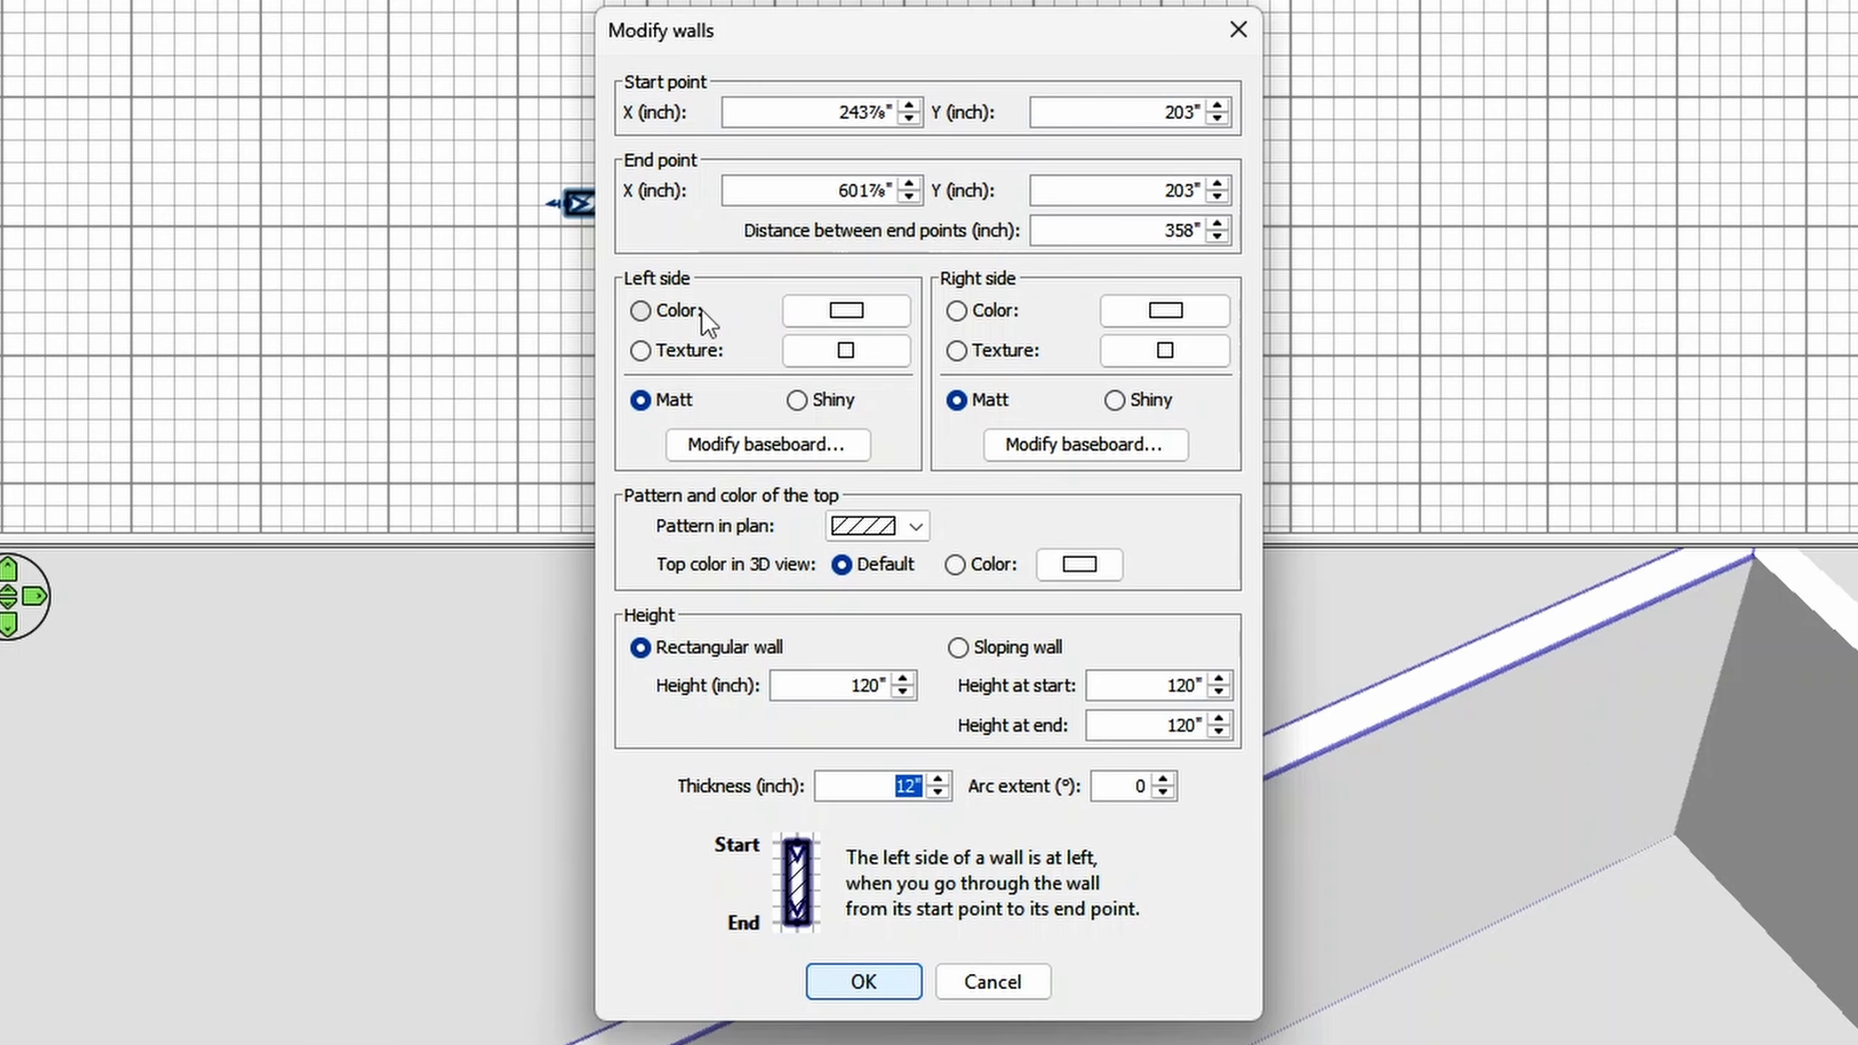
left_click(679, 313)
left_click(834, 322)
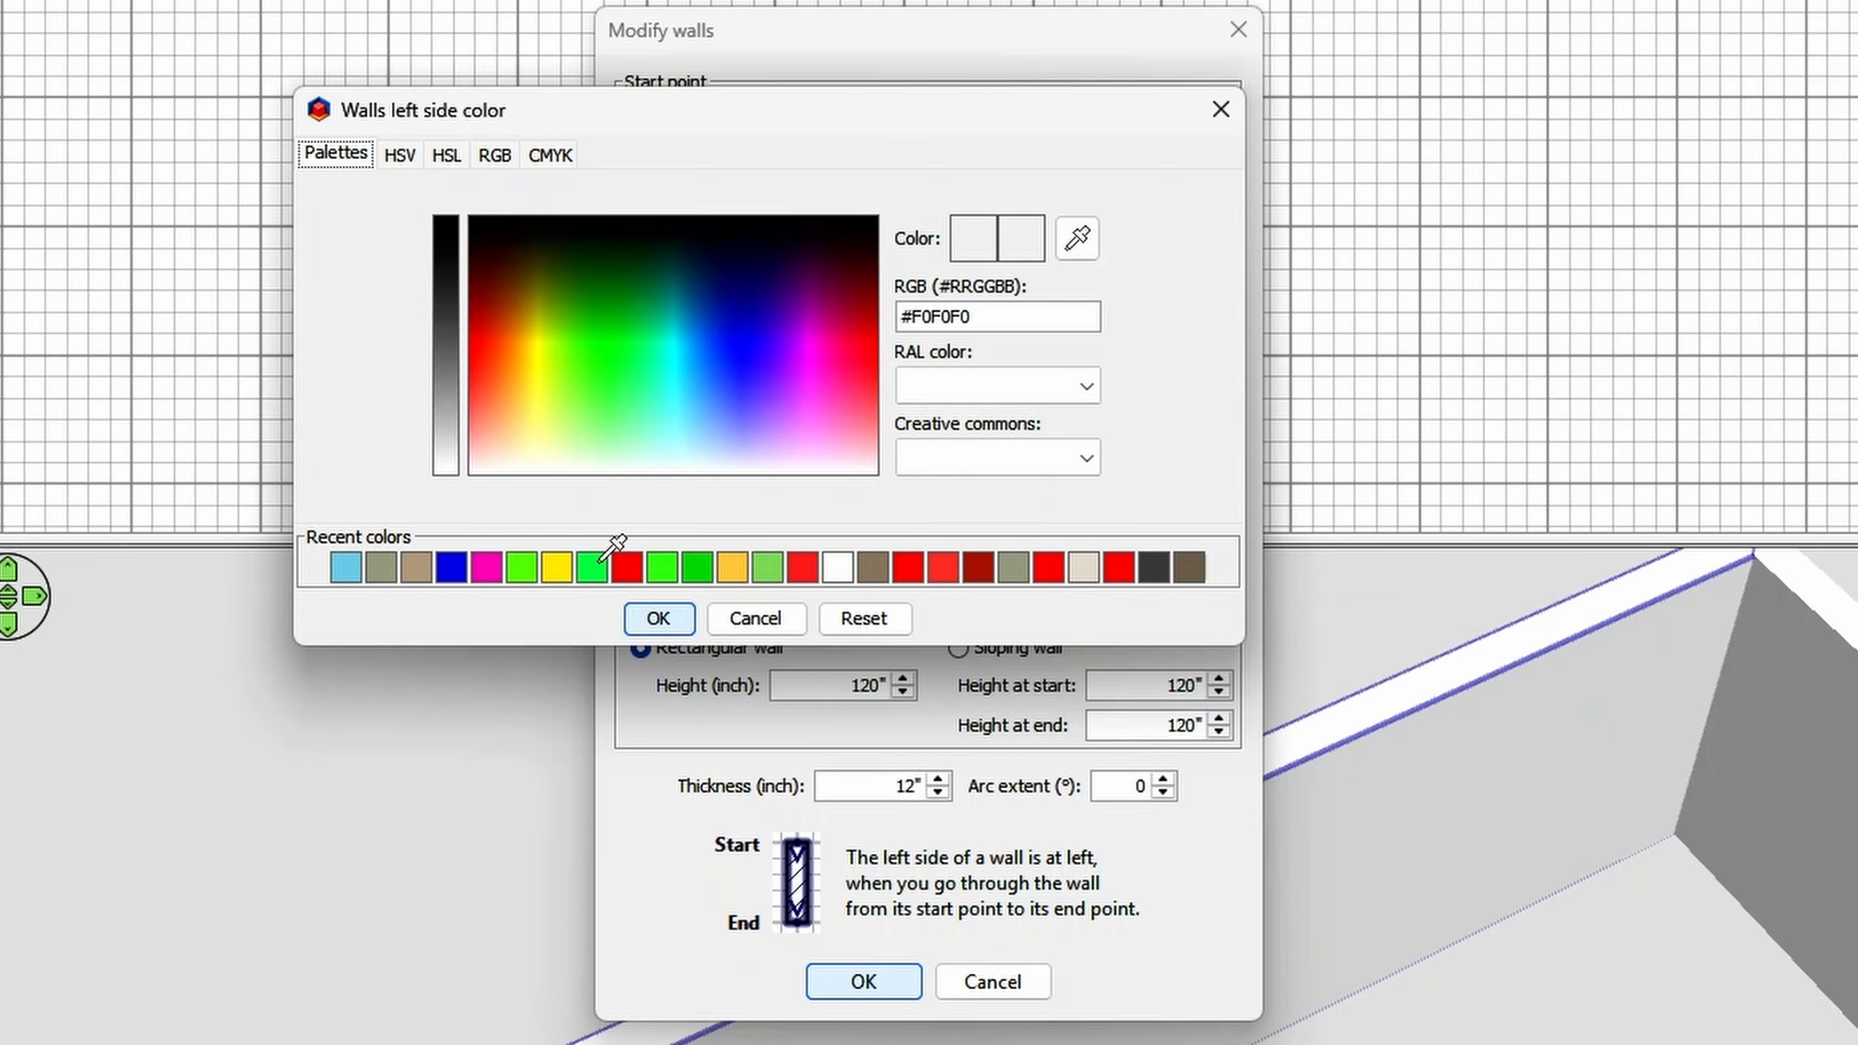
left_click(594, 564)
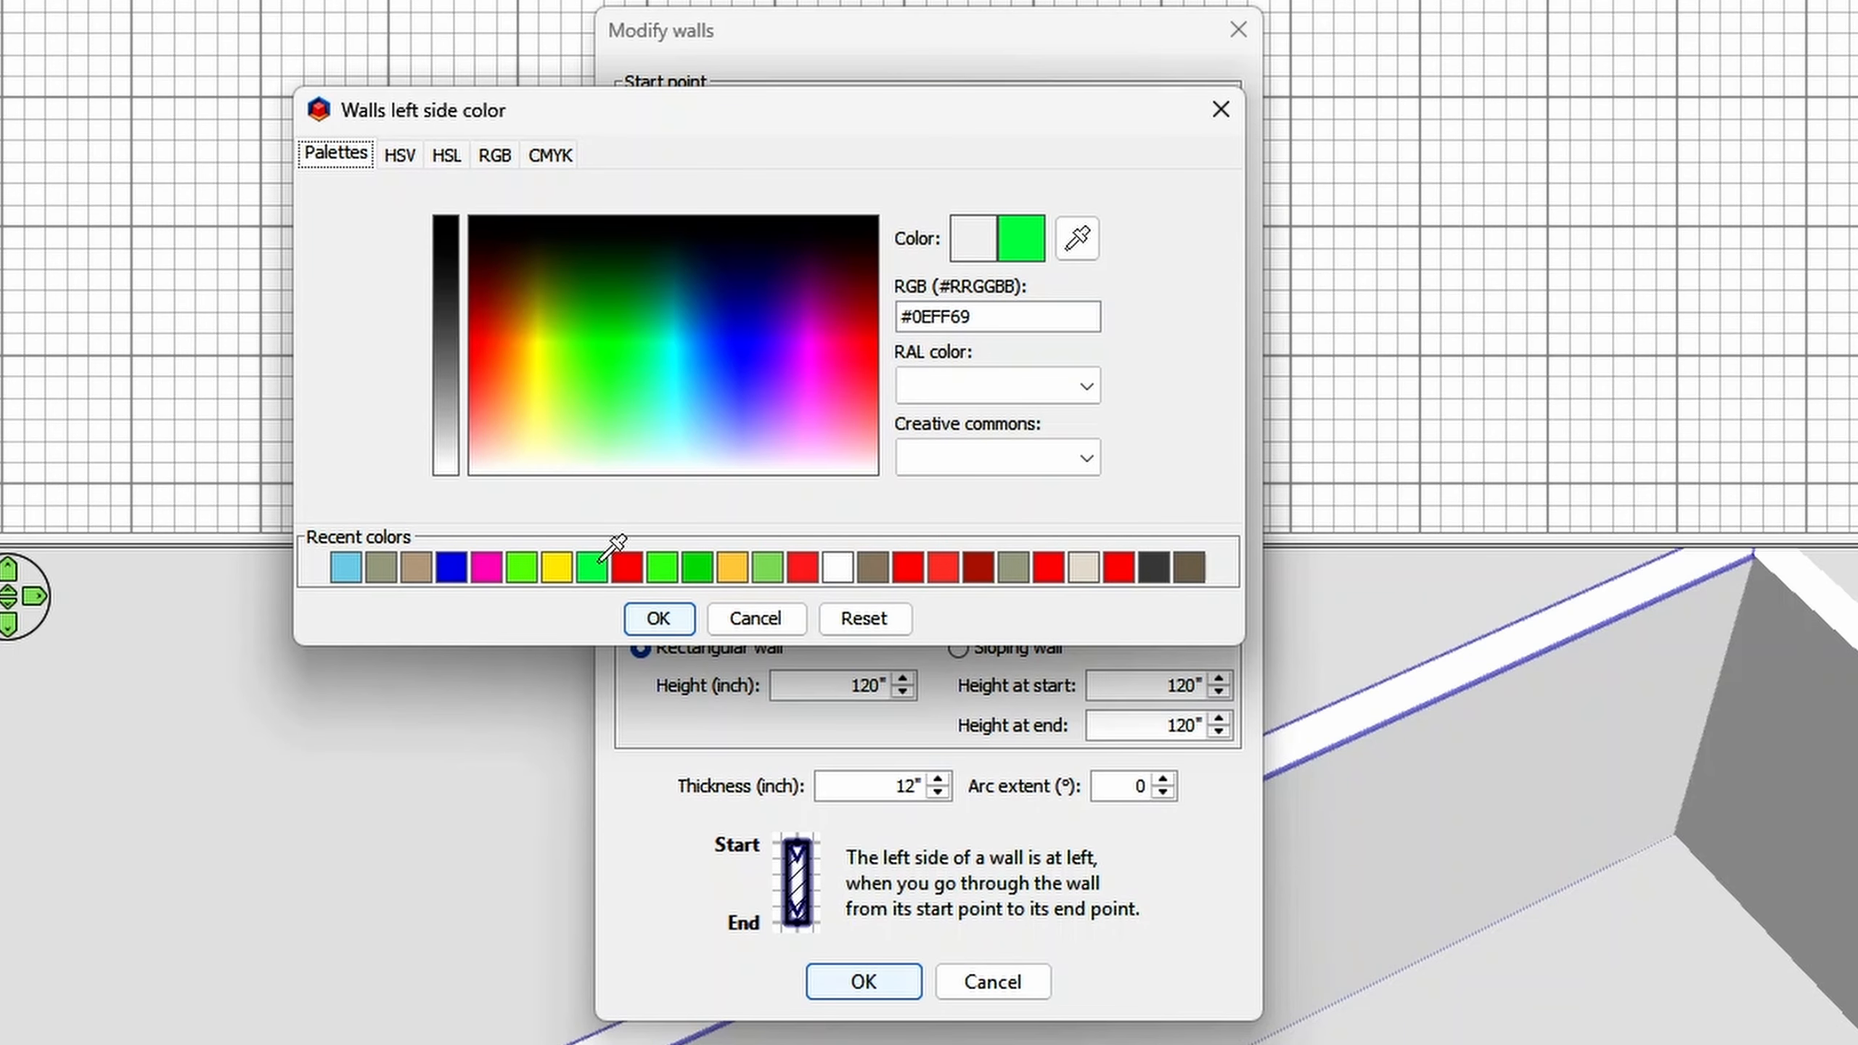
left_click(659, 619)
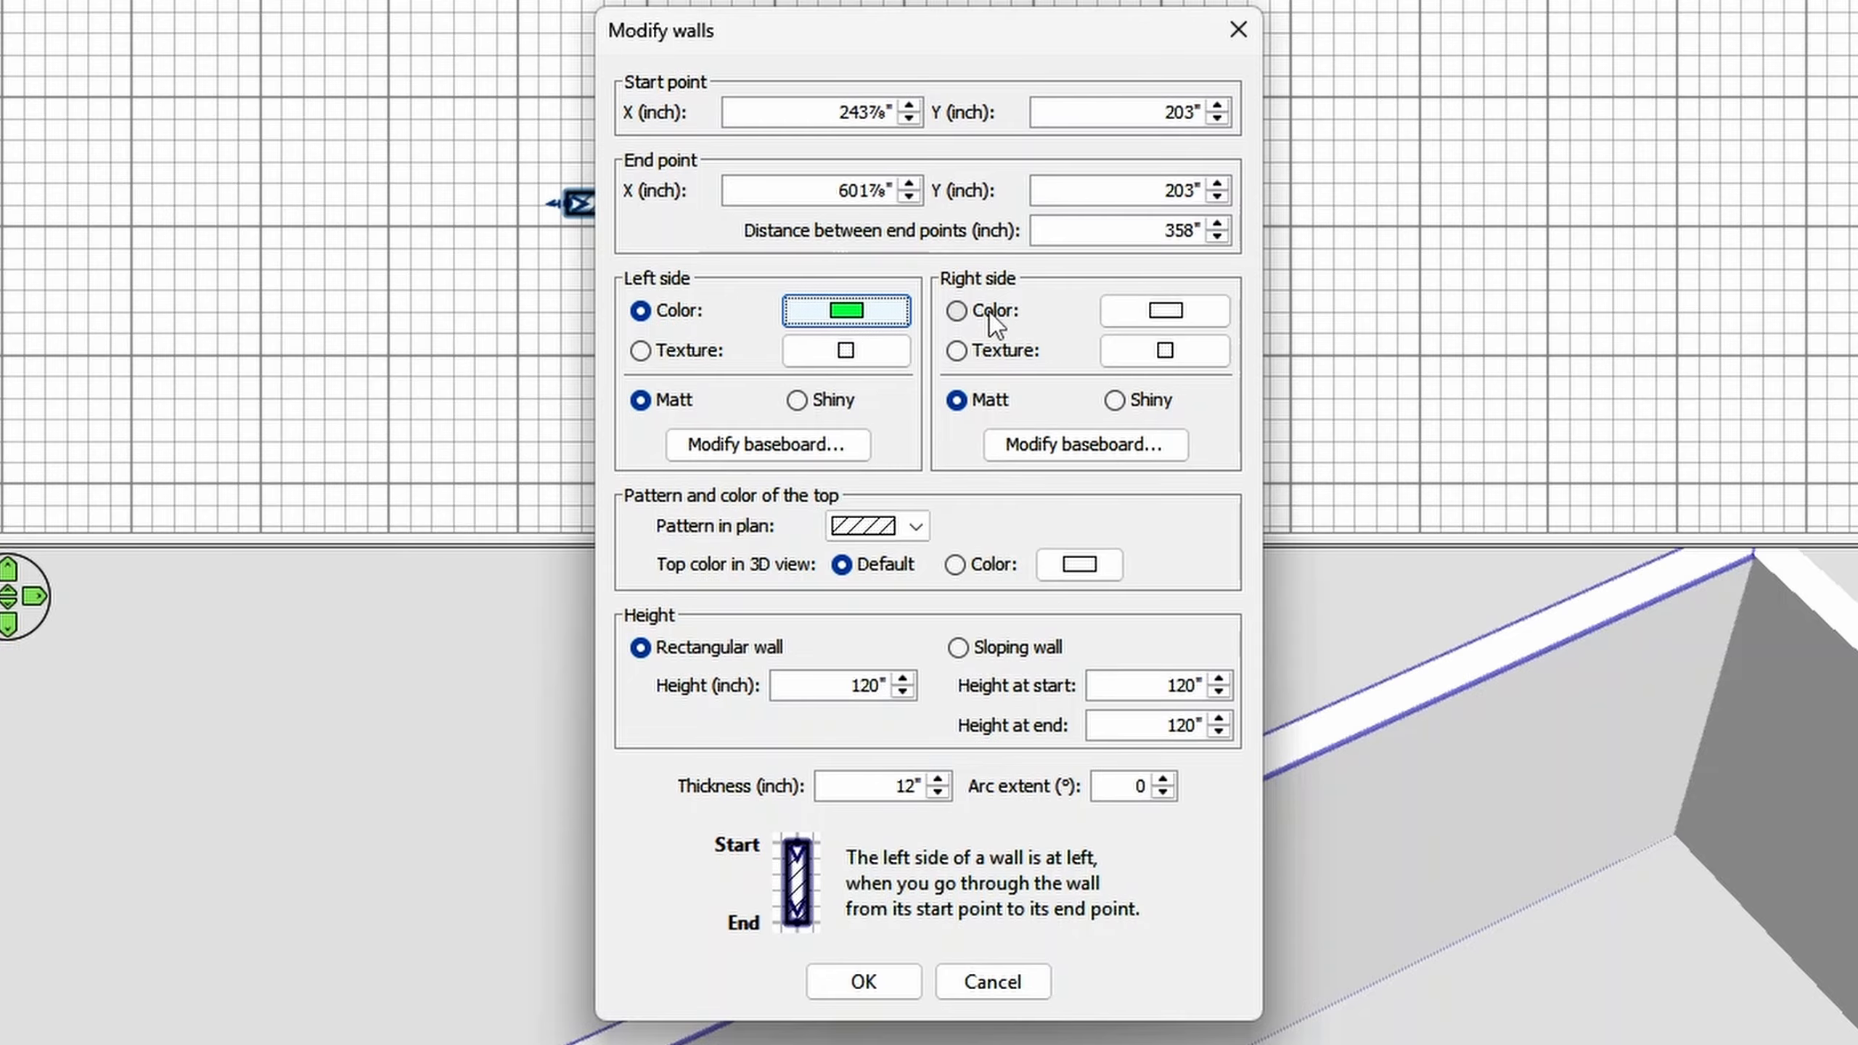
- Set the horizontal wall's right side color to a recent red and apply the wall changes
left_click(1016, 313)
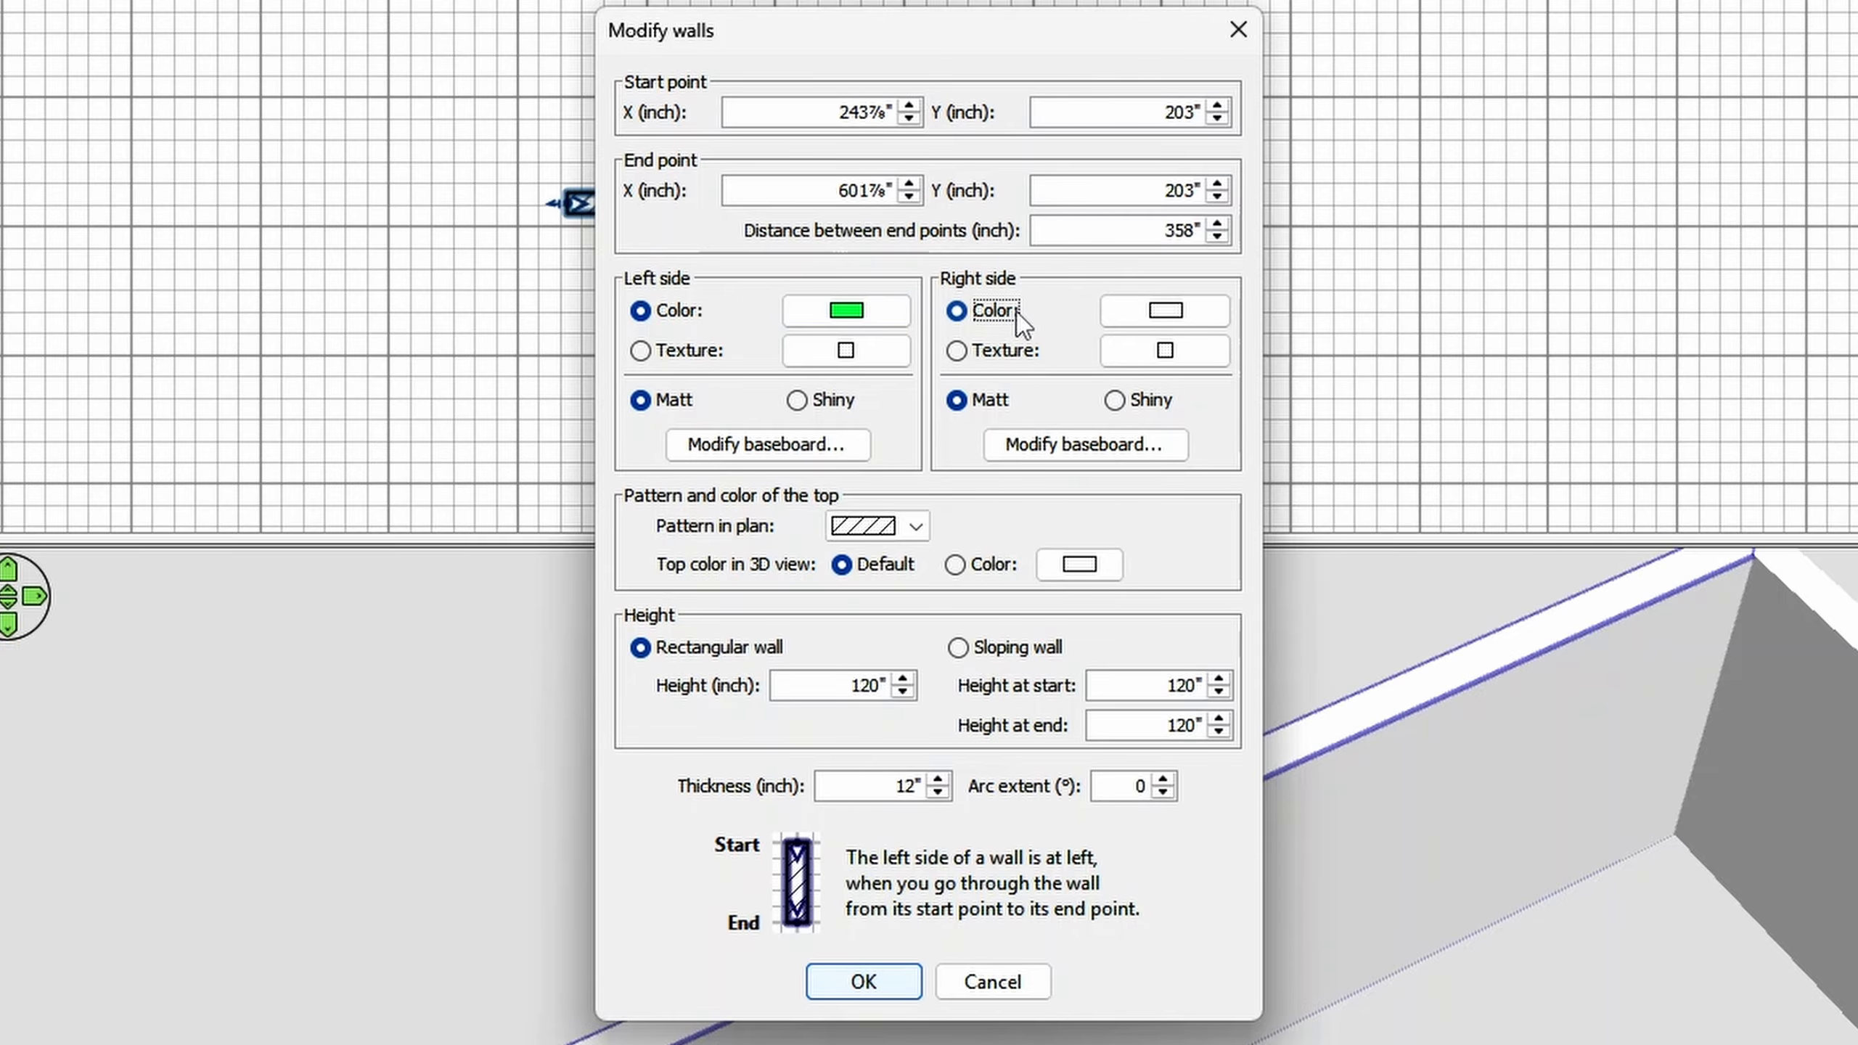
left_click(1203, 312)
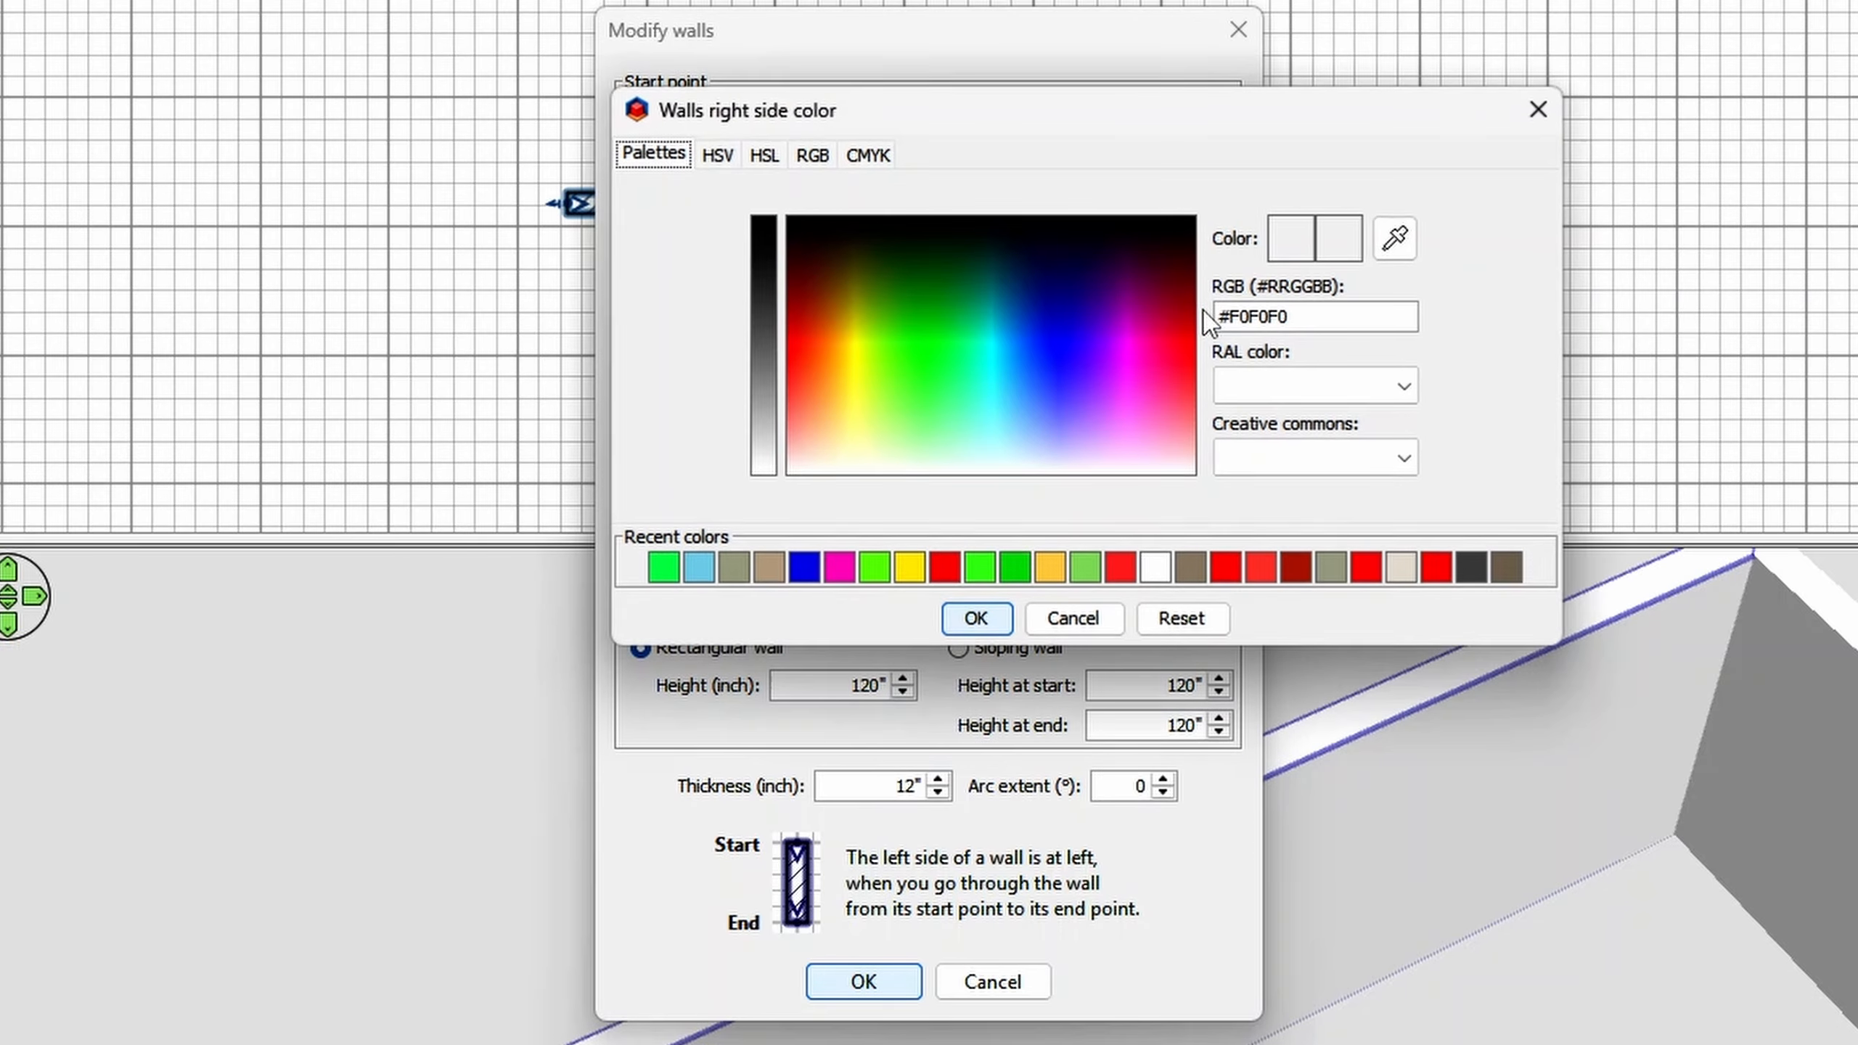
left_click(1122, 569)
left_click(997, 623)
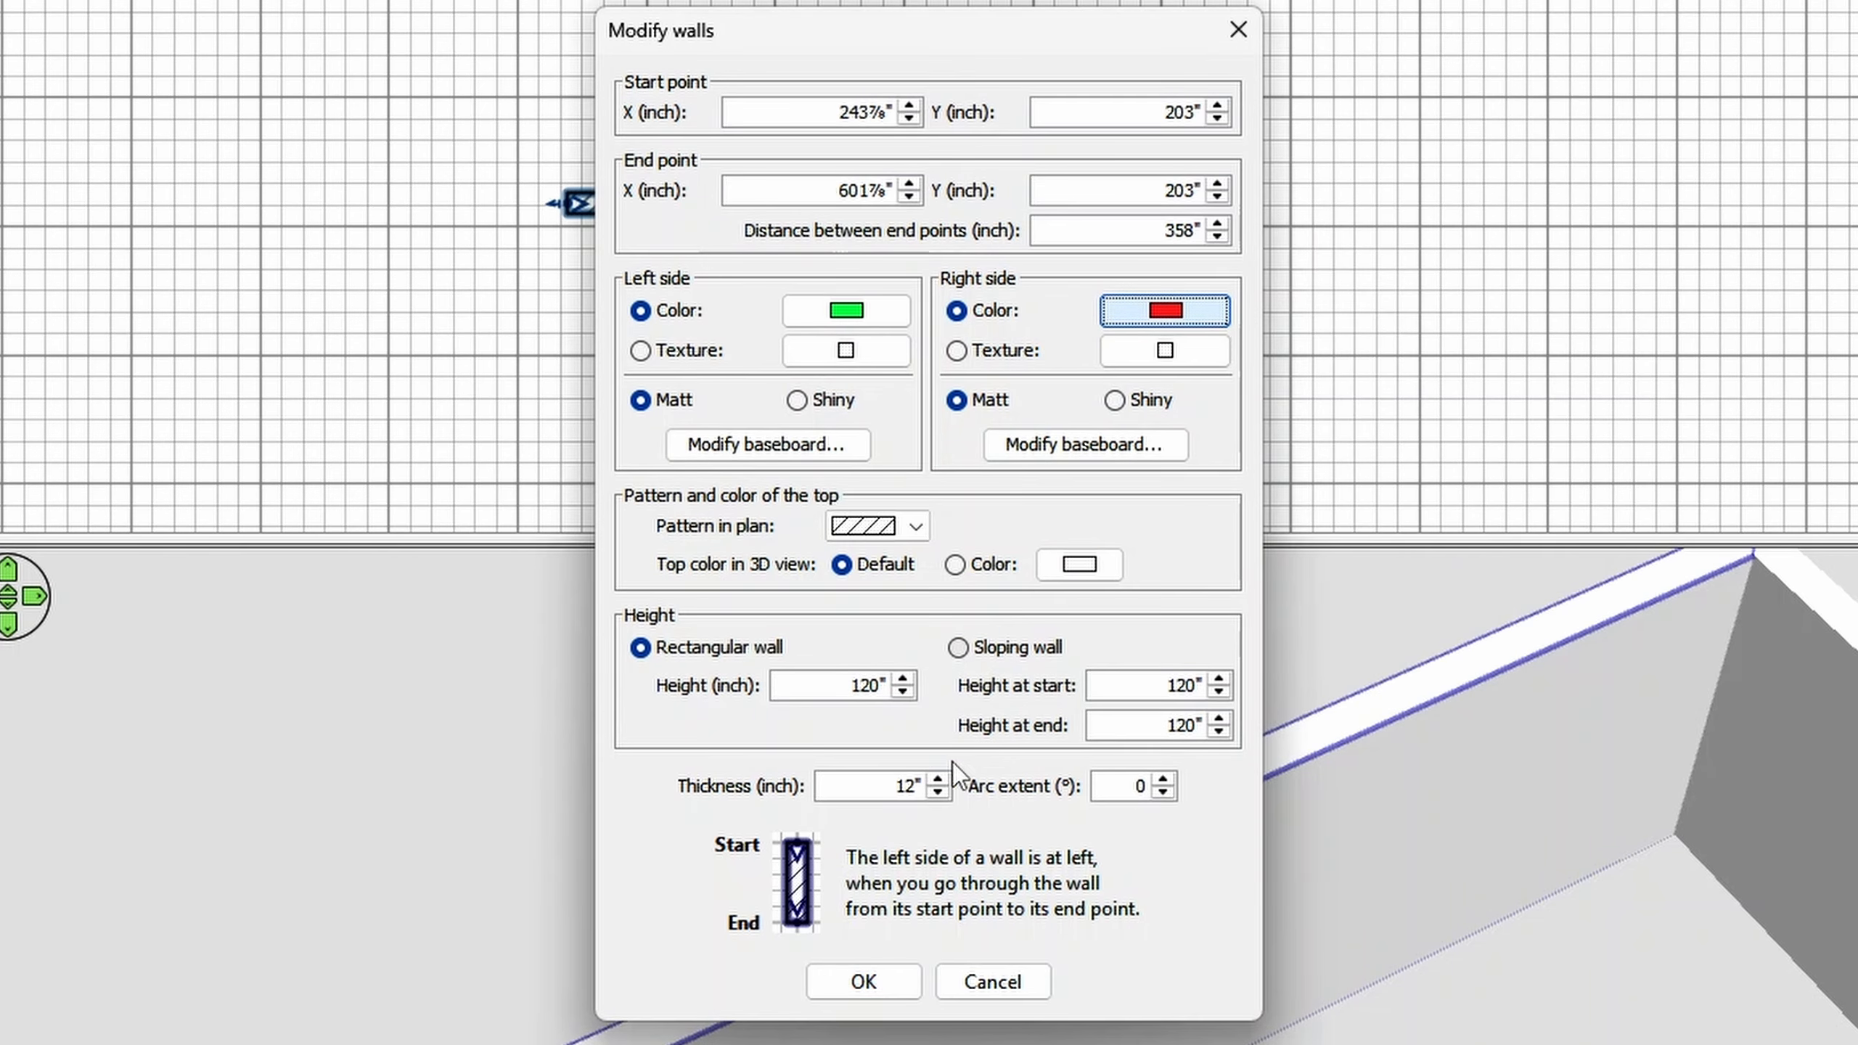
left_click(874, 980)
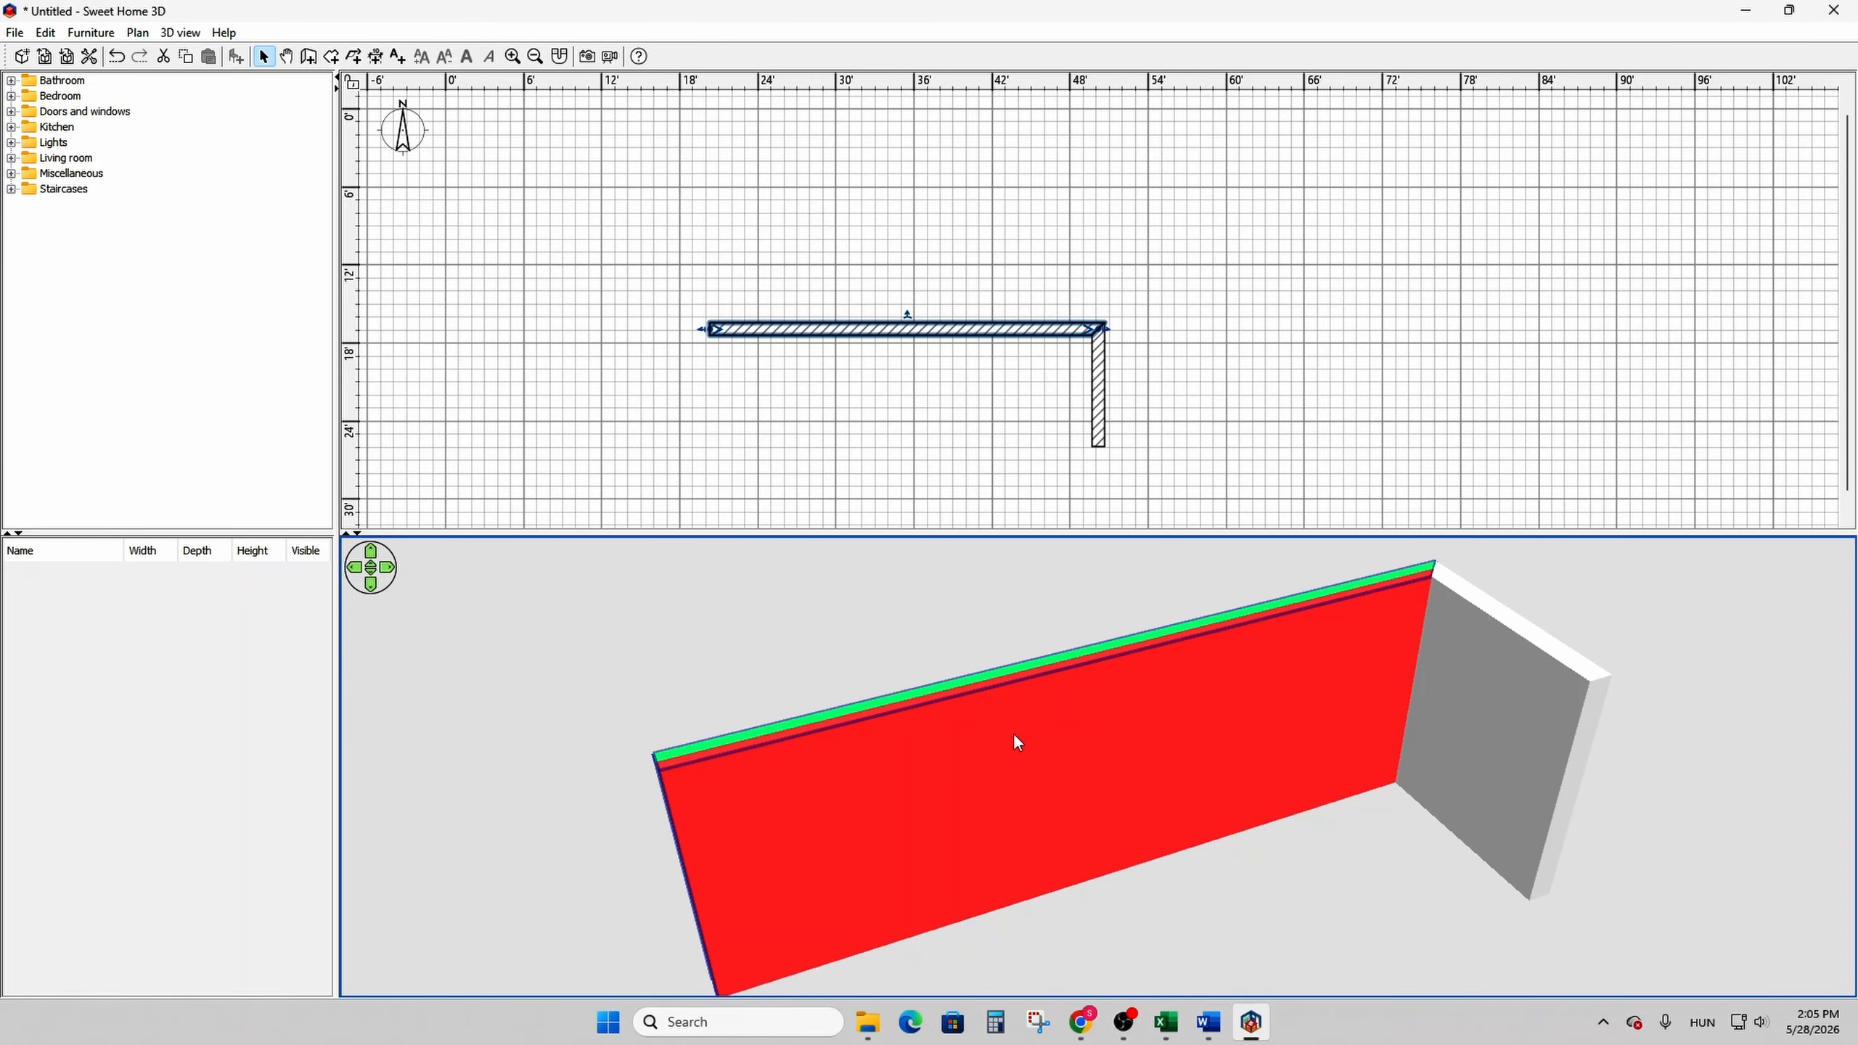
- Switch the horizontal wall's left side from color to texture and choose the Small white bricks wall texture
mouse_move(1016, 735)
left_mouse_down()
mouse_move(1493, 695)
mouse_move(981, 730)
left_mouse_up()
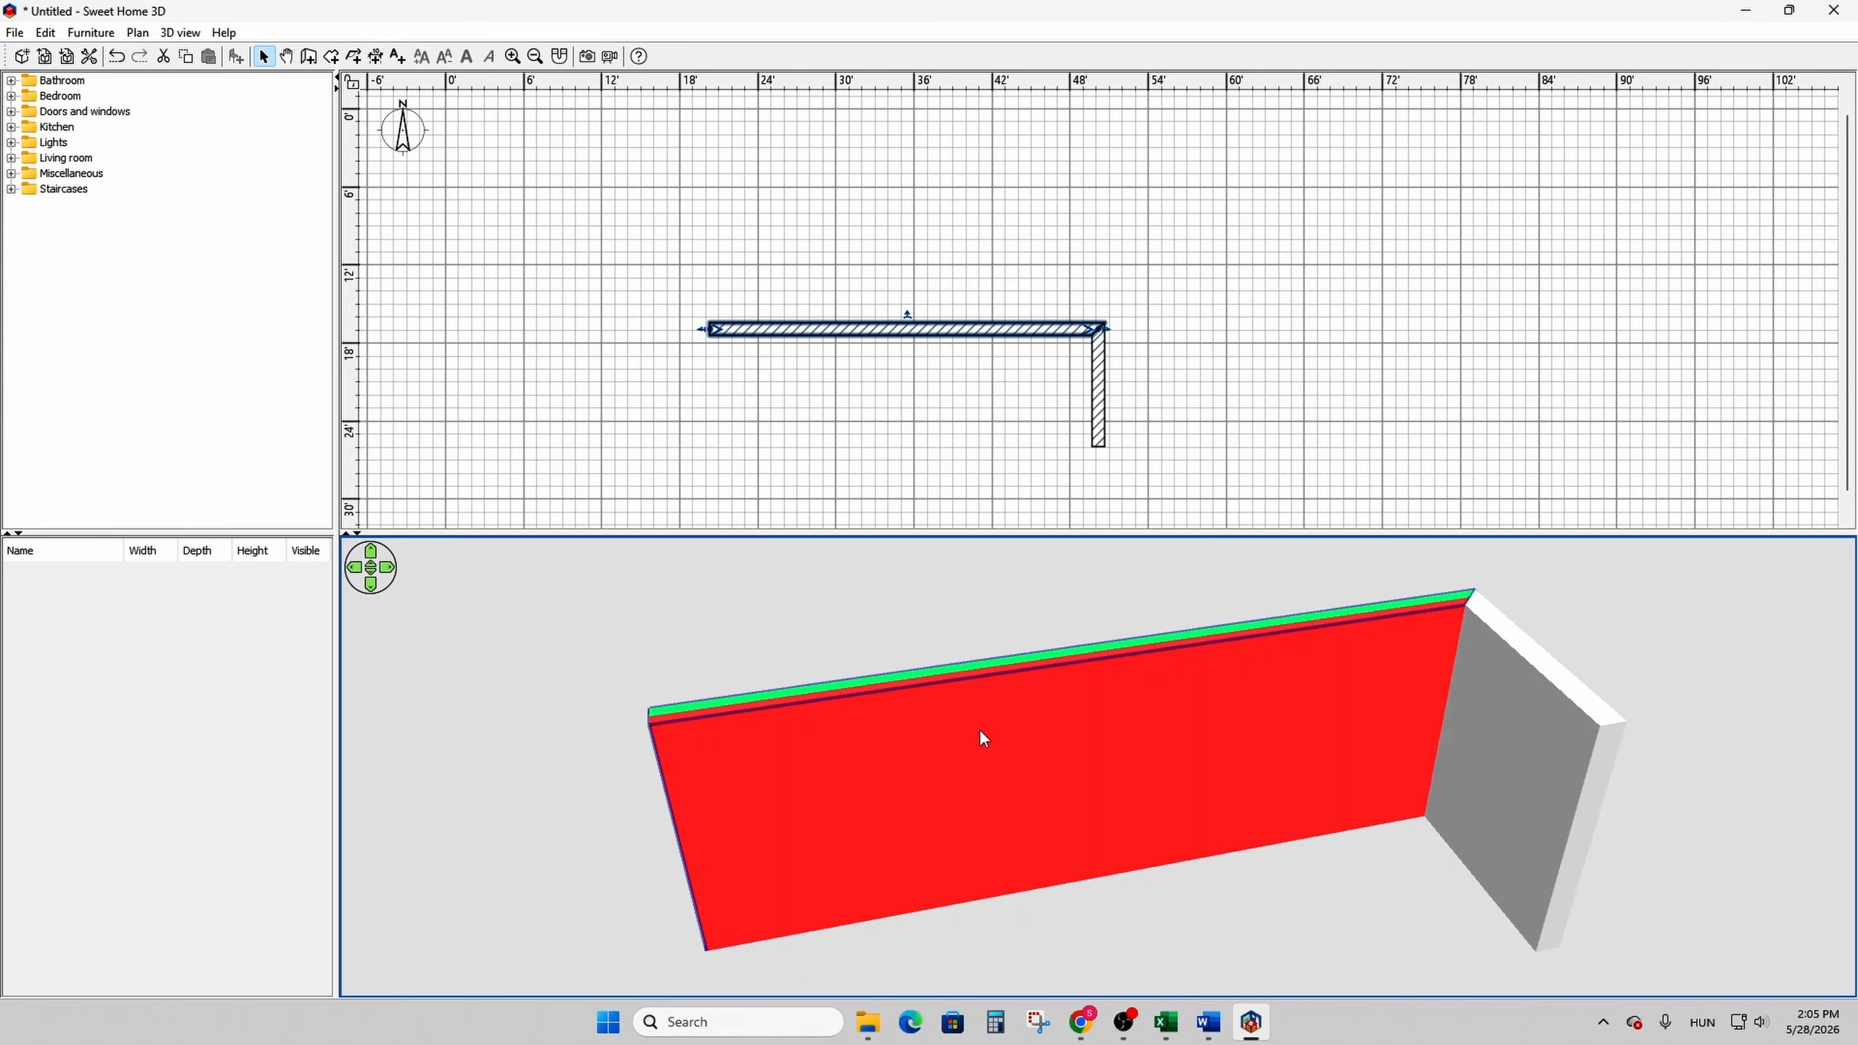
left_click(815, 333)
double_click(816, 333)
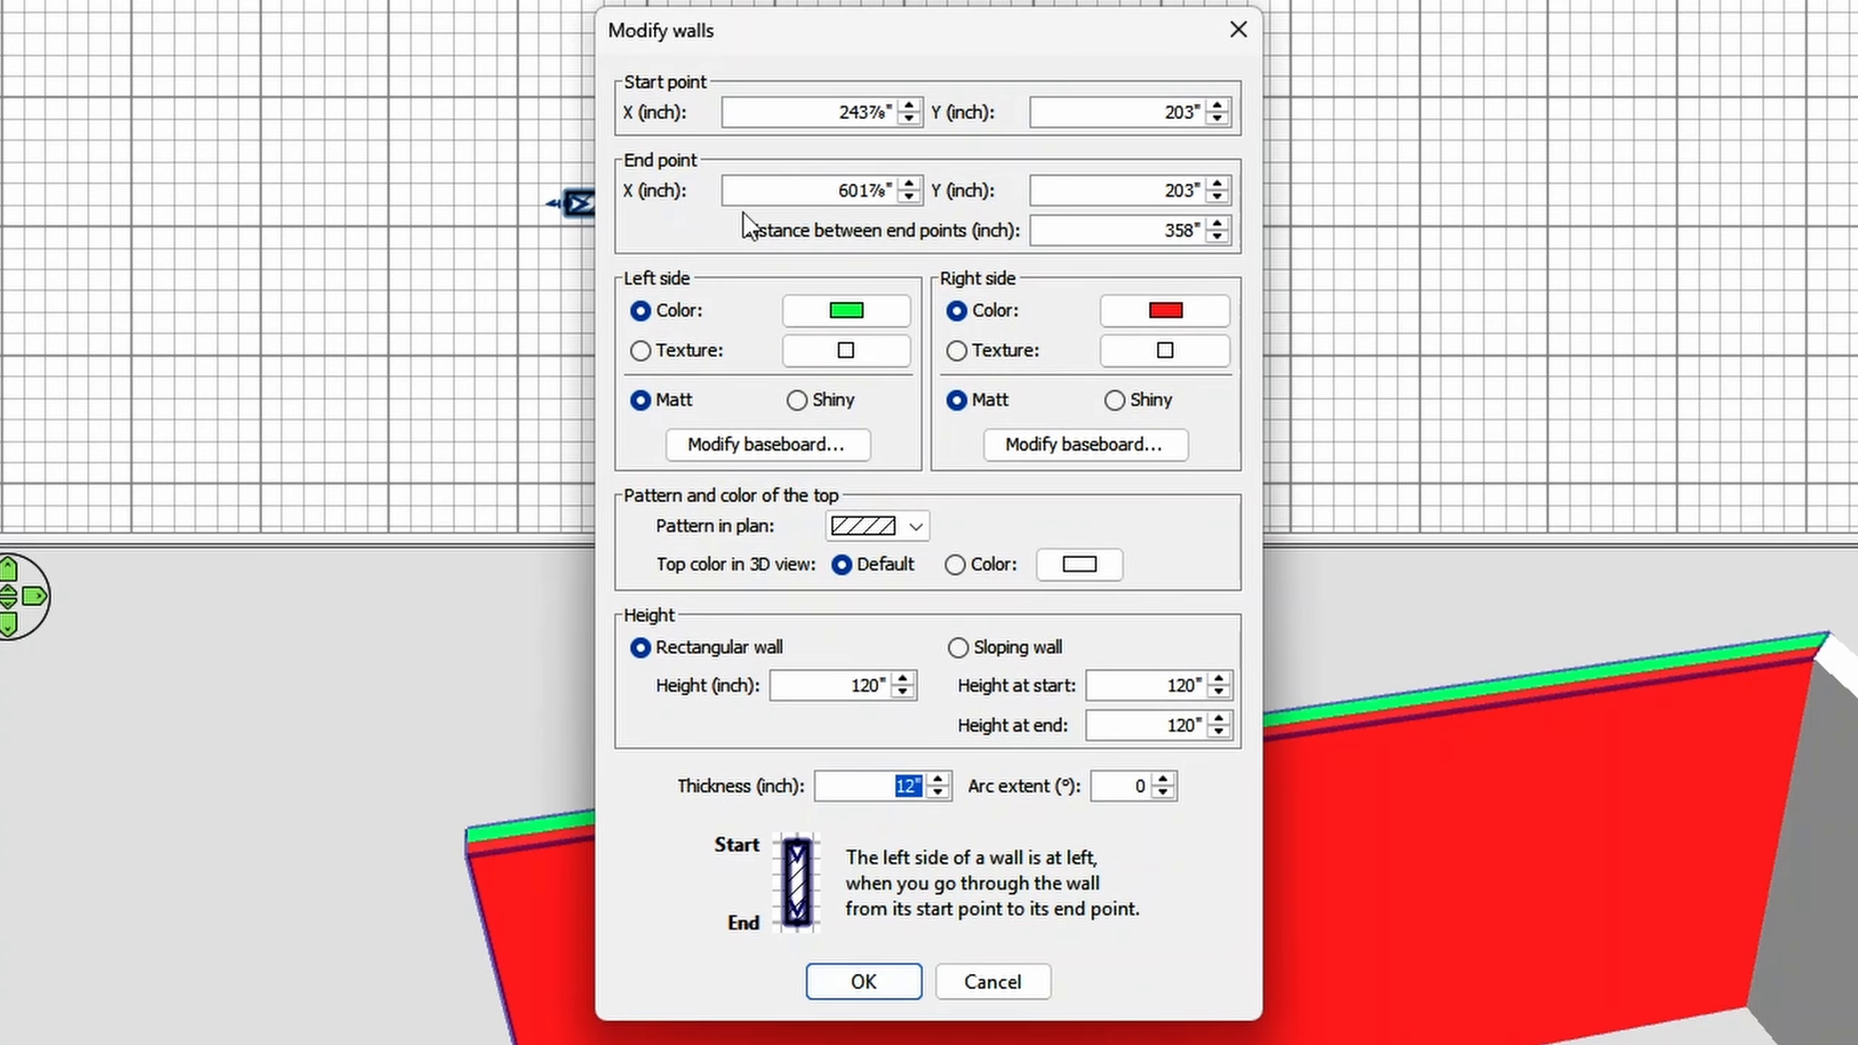
left_click(680, 352)
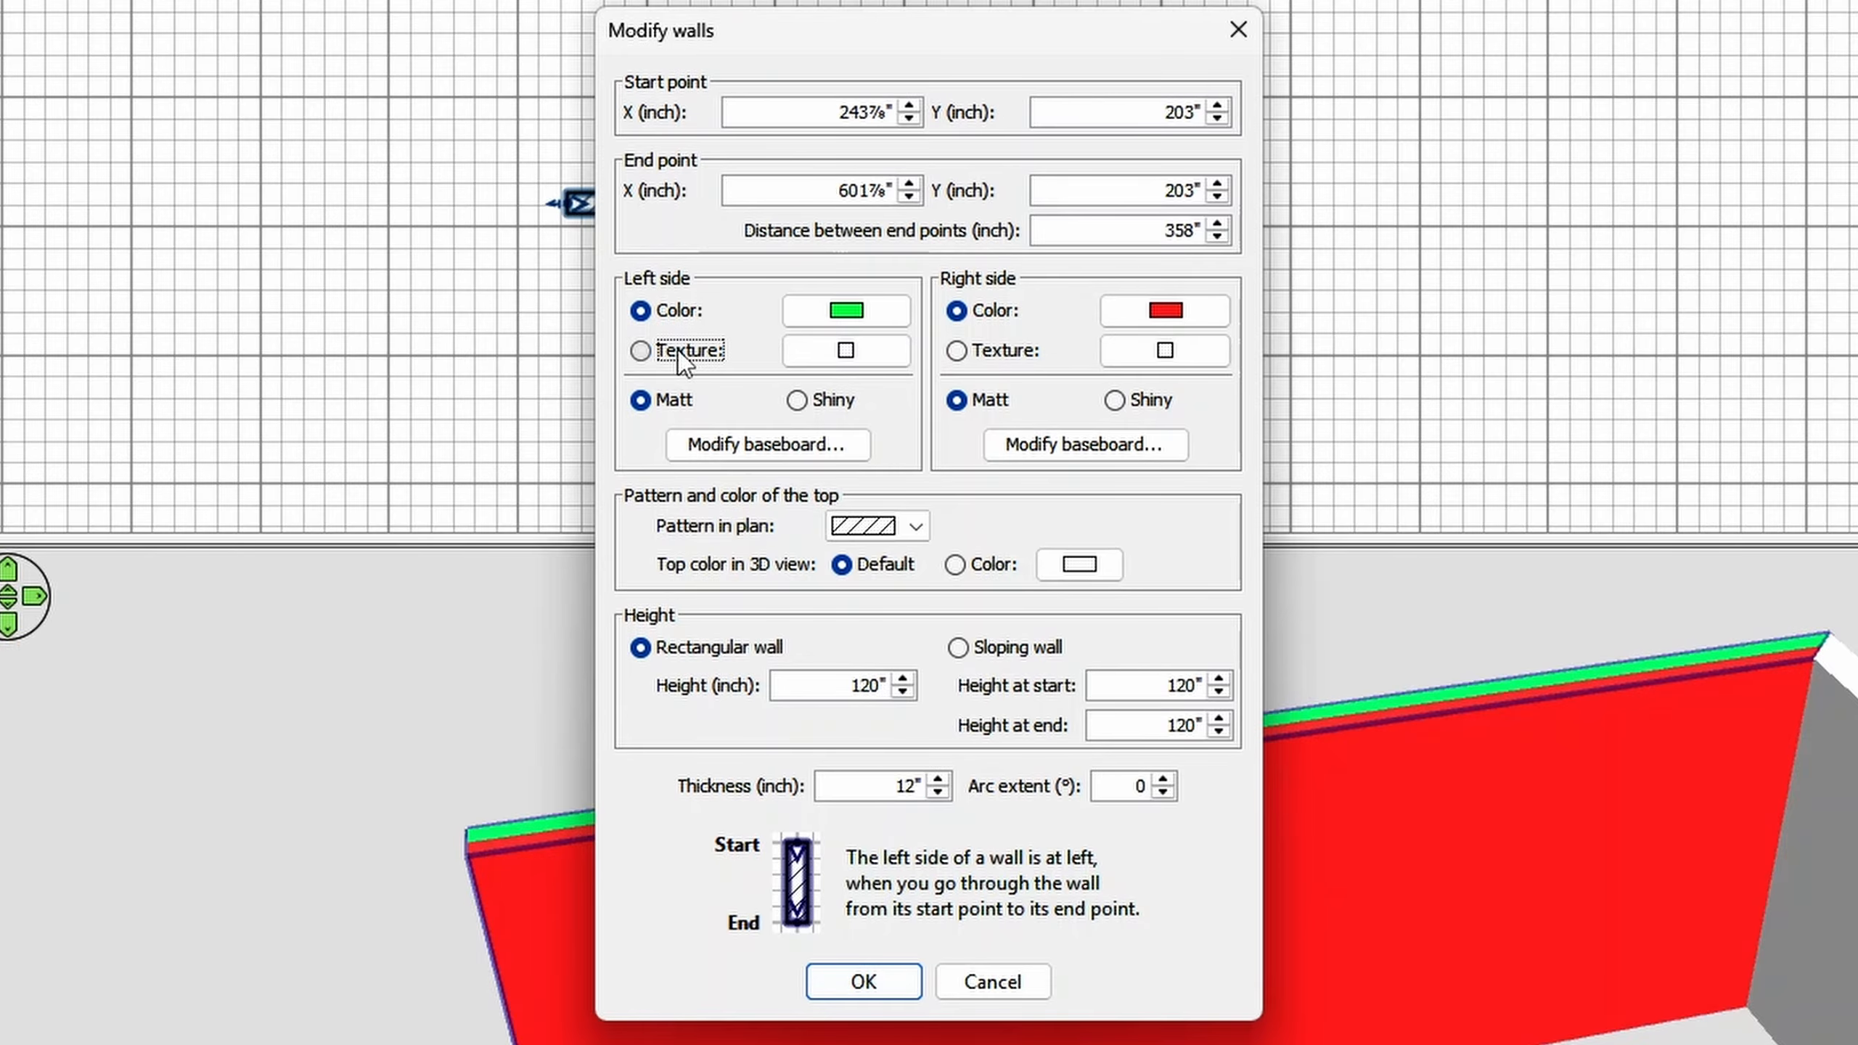
left_click(845, 351)
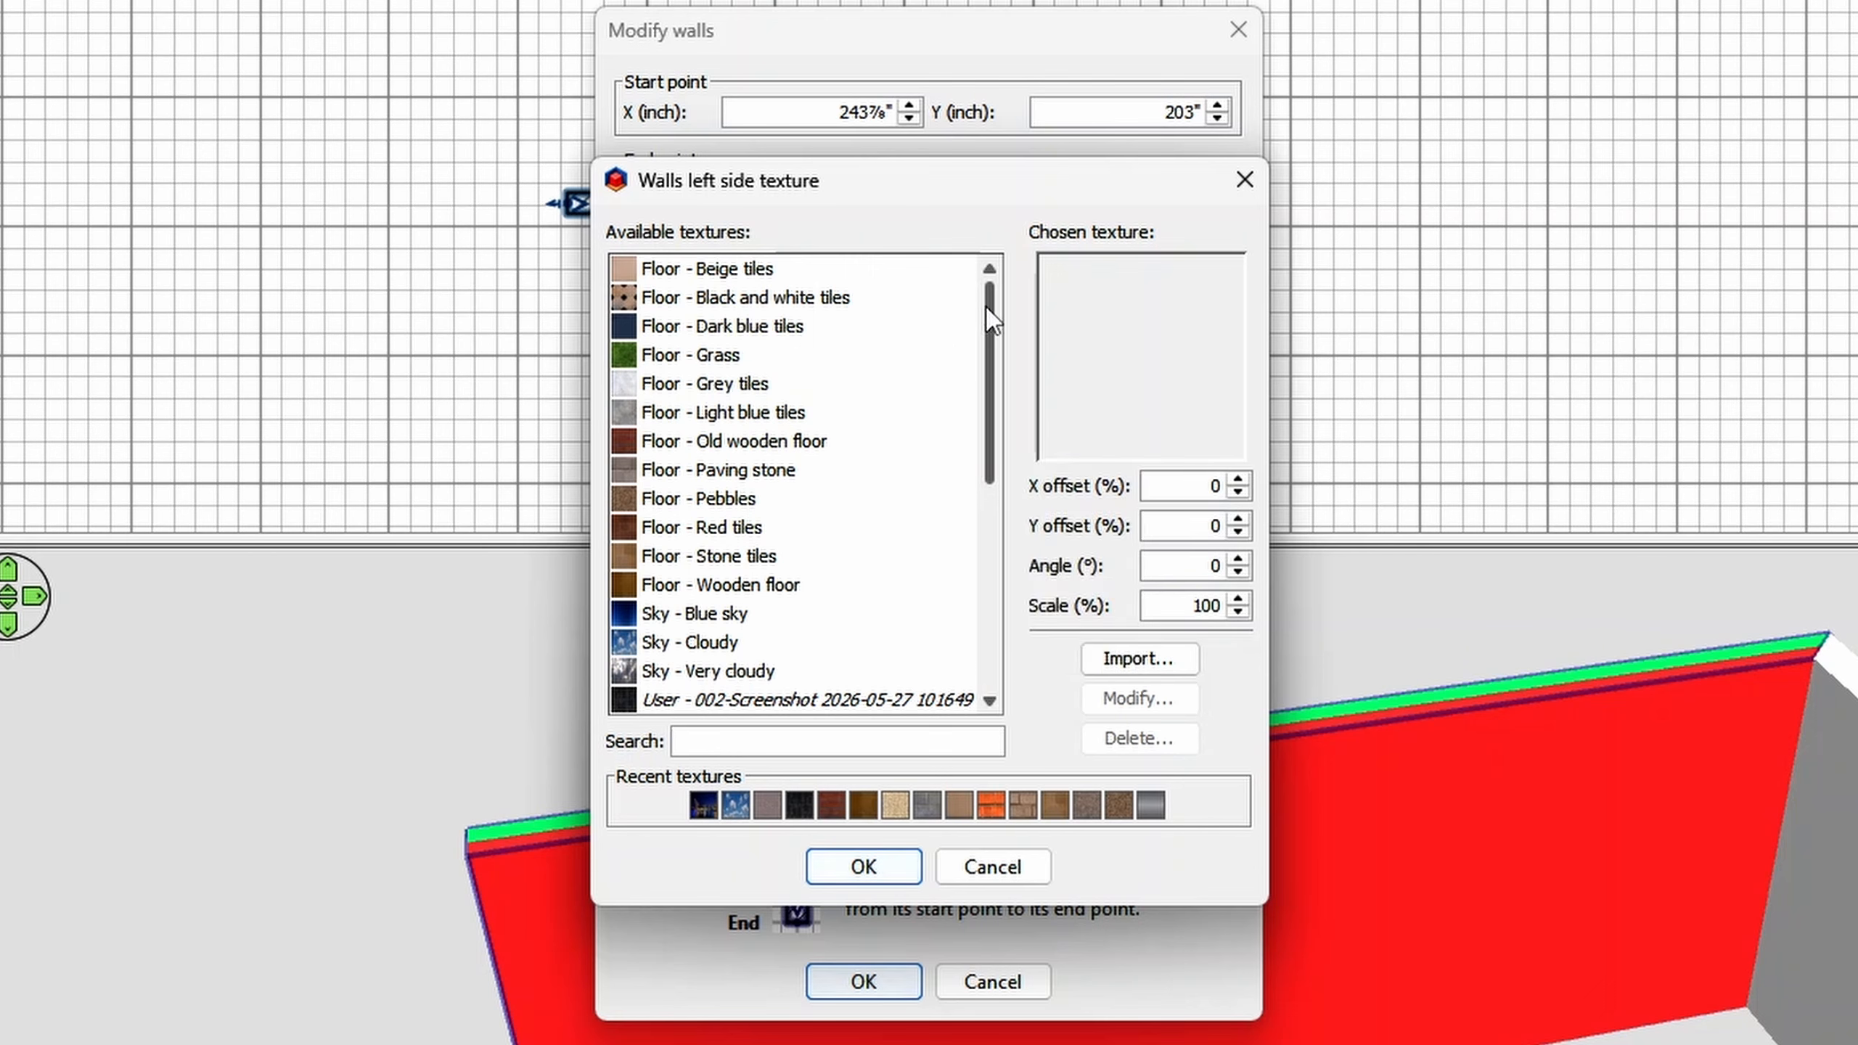
scroll(918, 357, "down", 3)
scroll(918, 357, "down", 3)
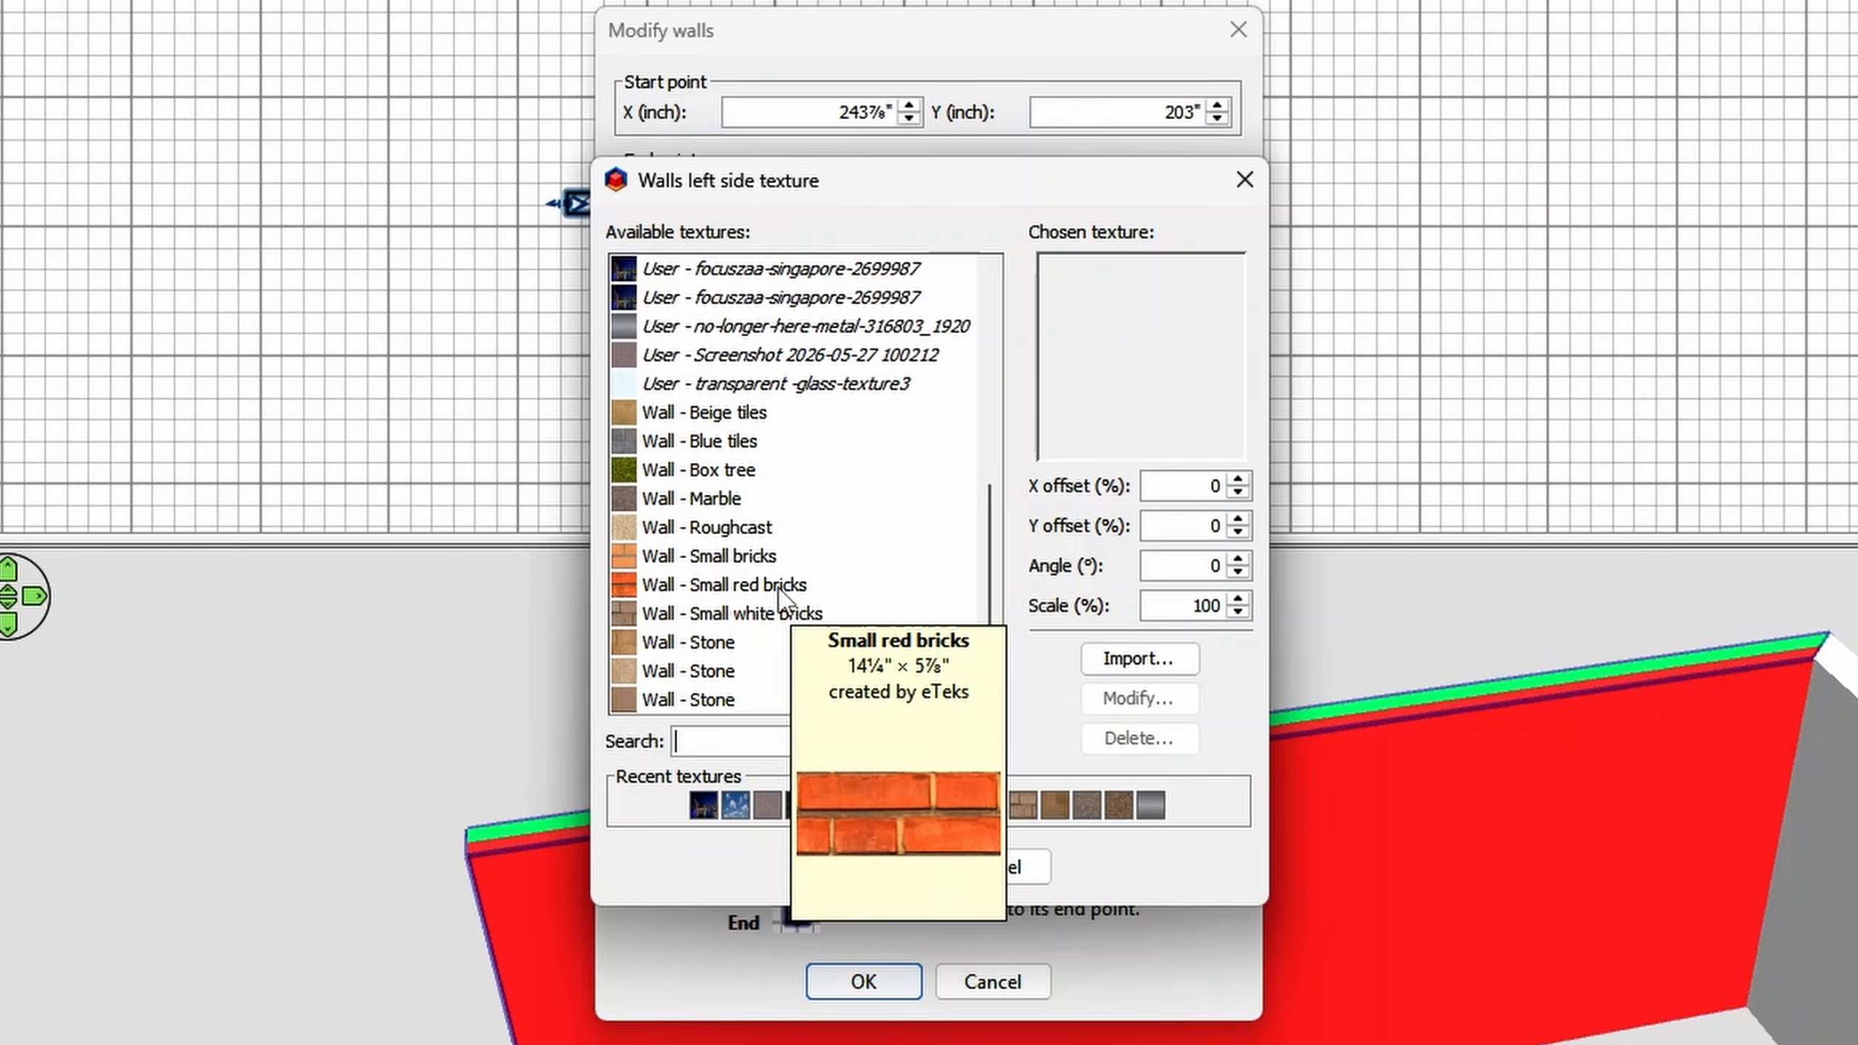
left_click(797, 613)
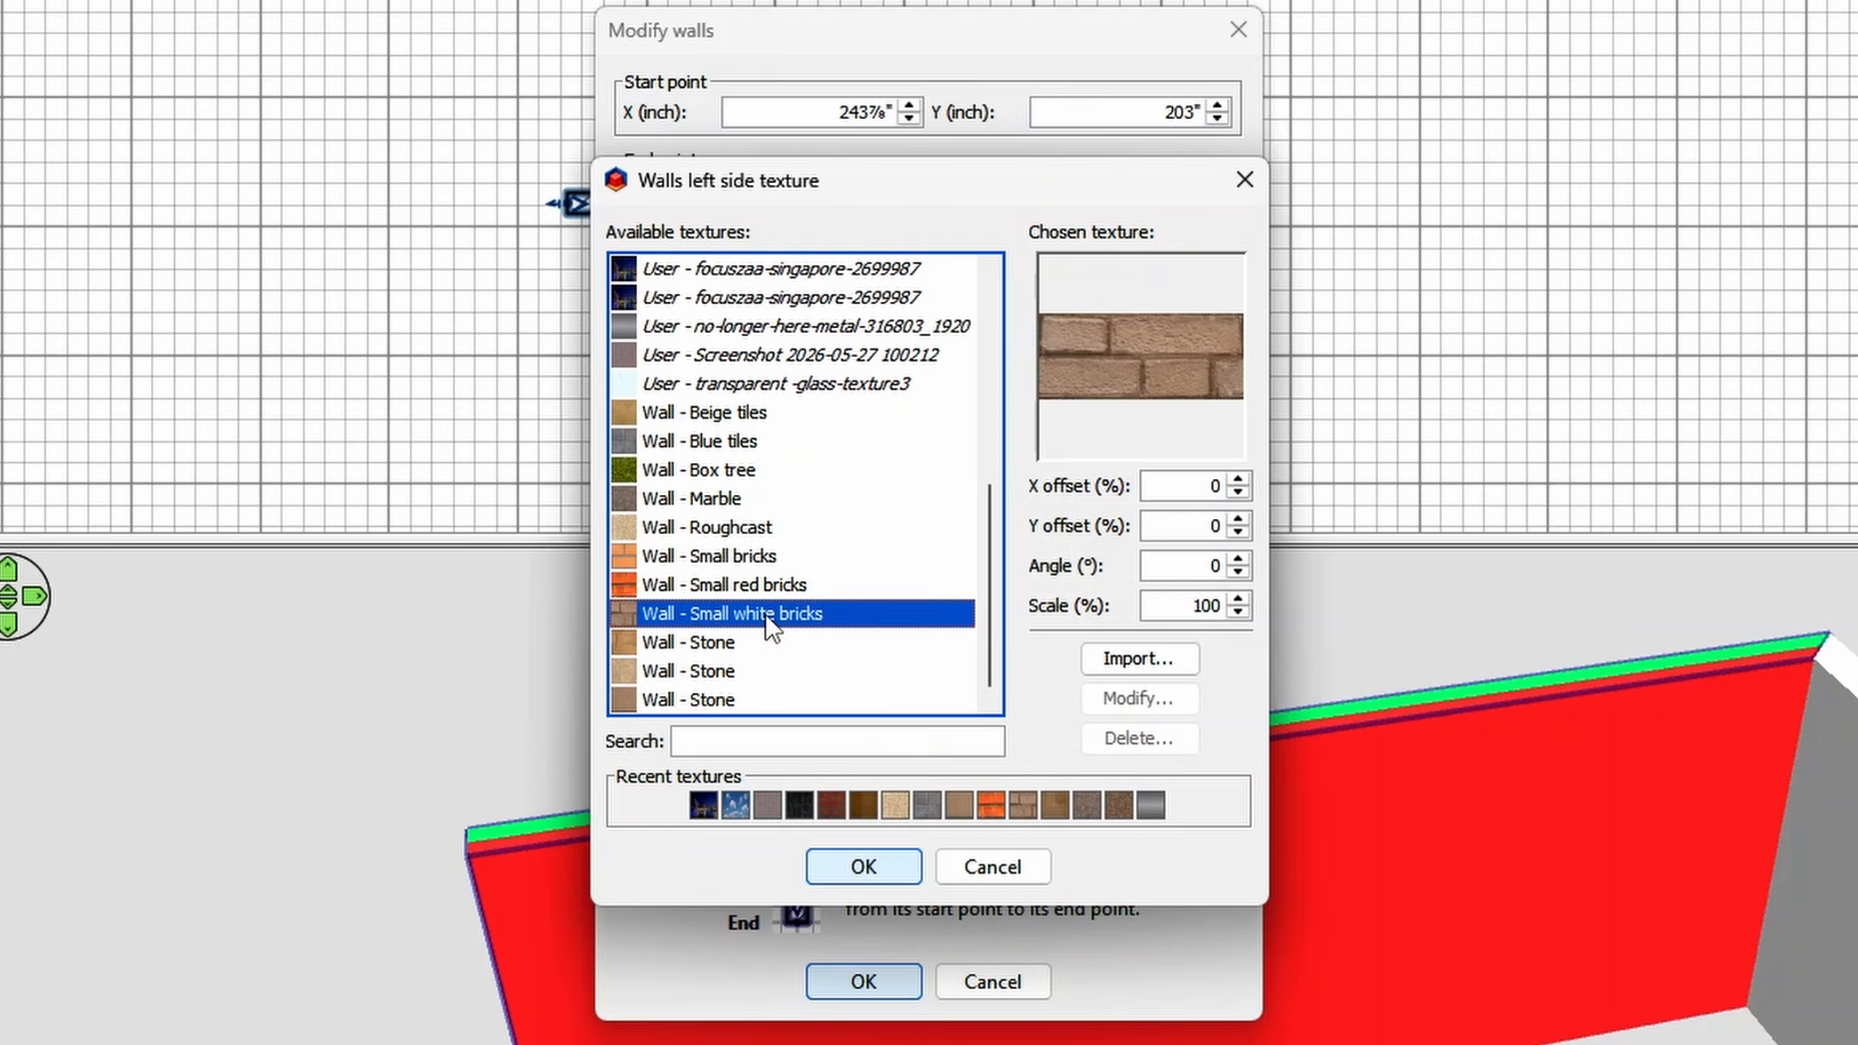
left_click(842, 871)
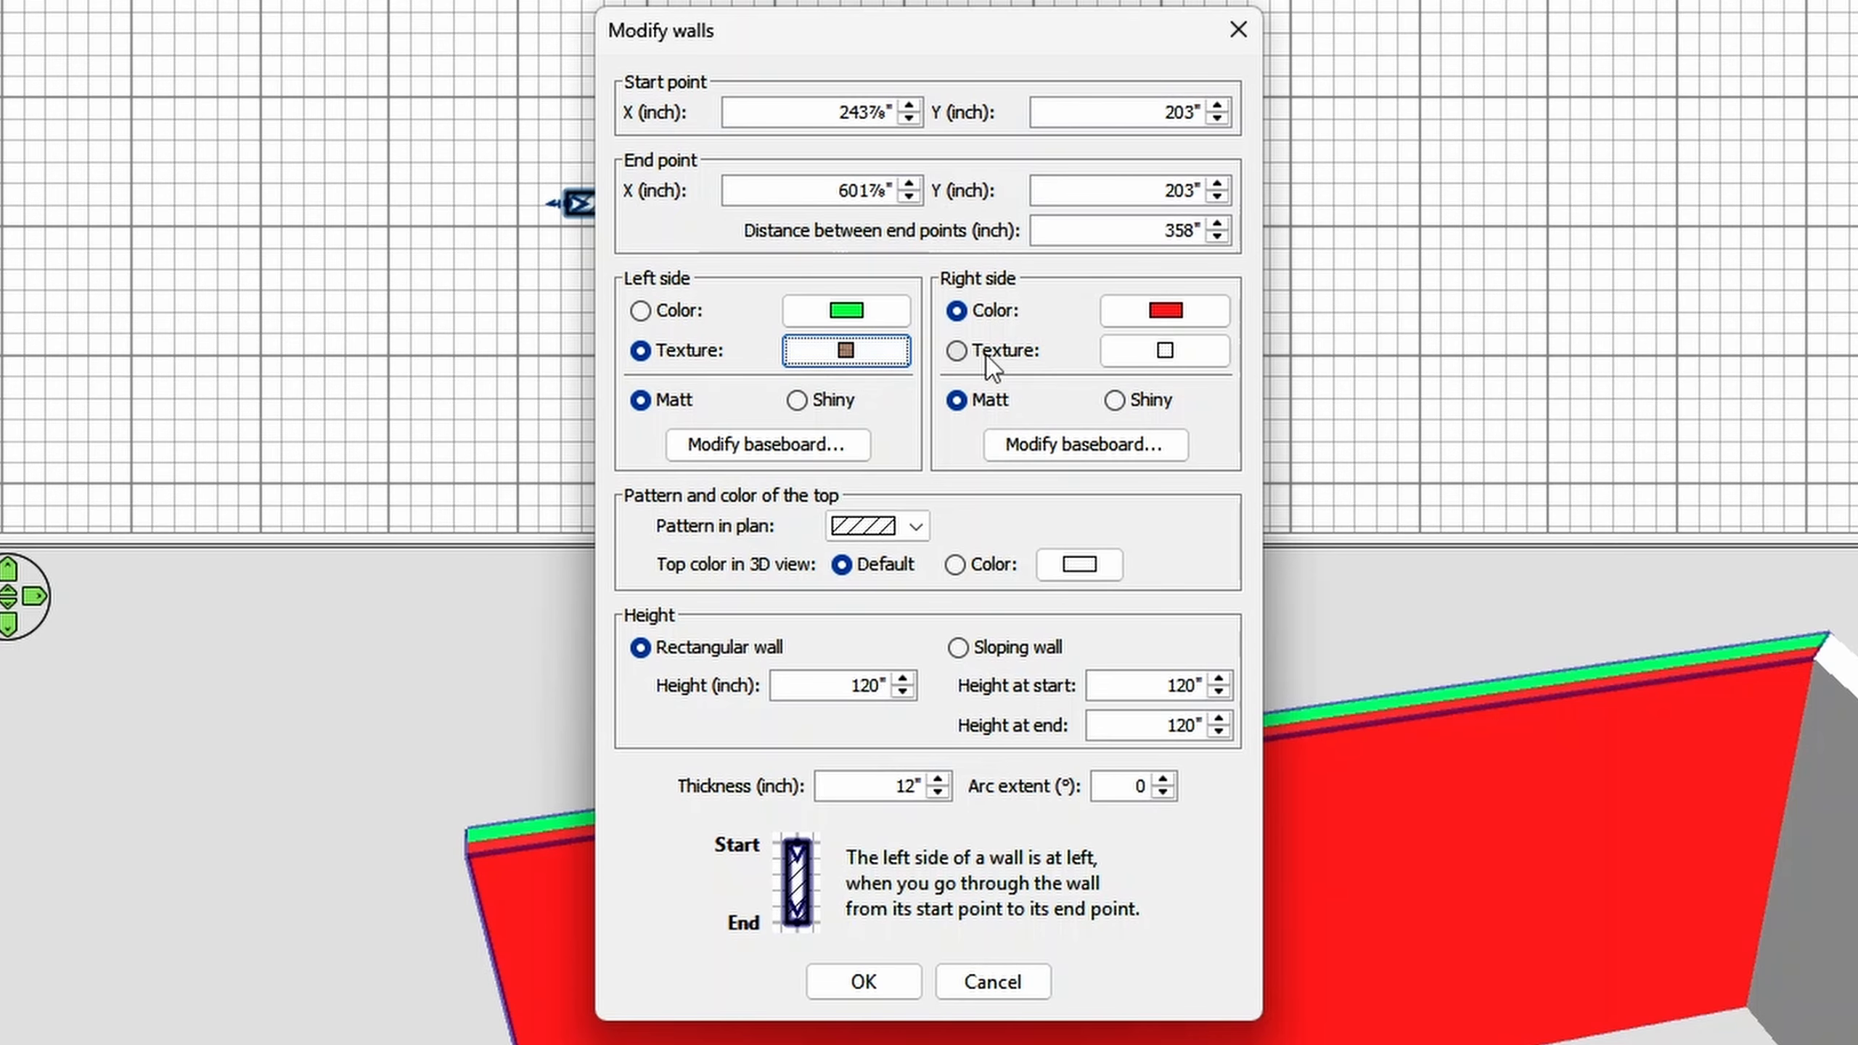
- Give the horizontal wall's right side the Roughcast wall texture and apply the wall changes
left_click(989, 352)
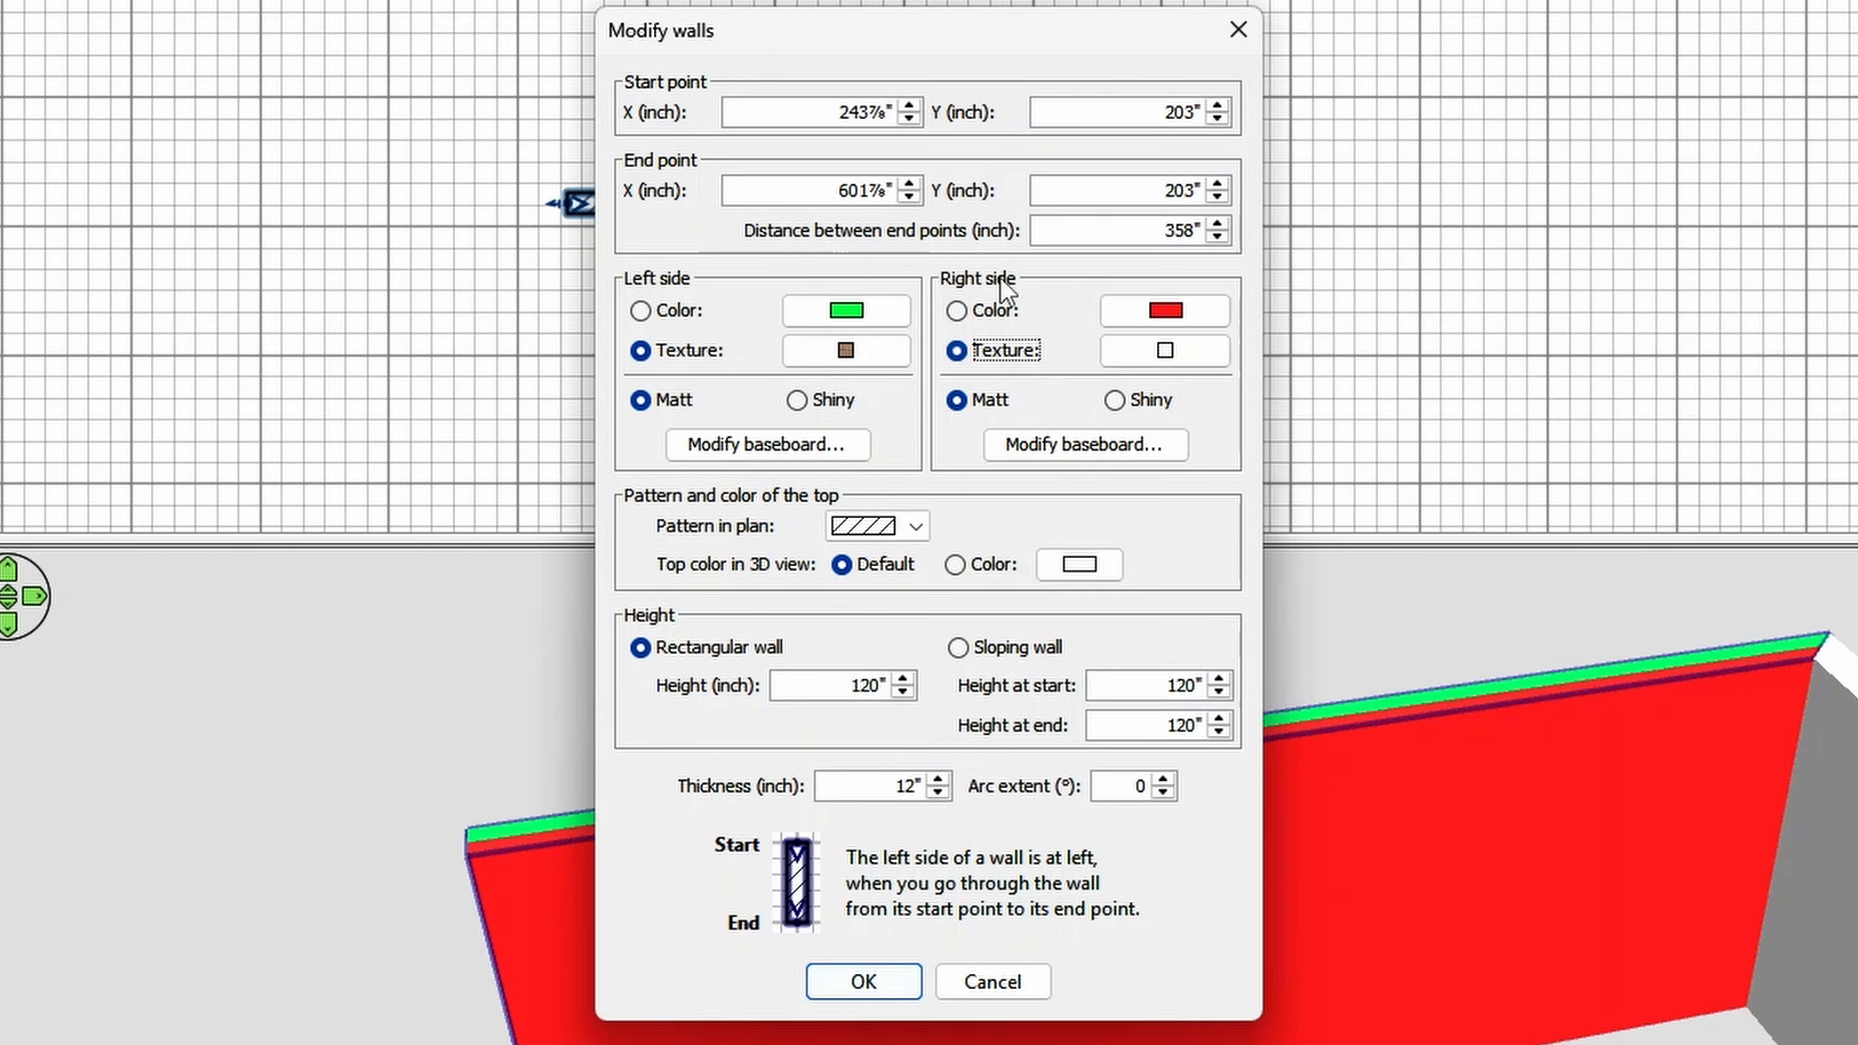
left_click(1147, 357)
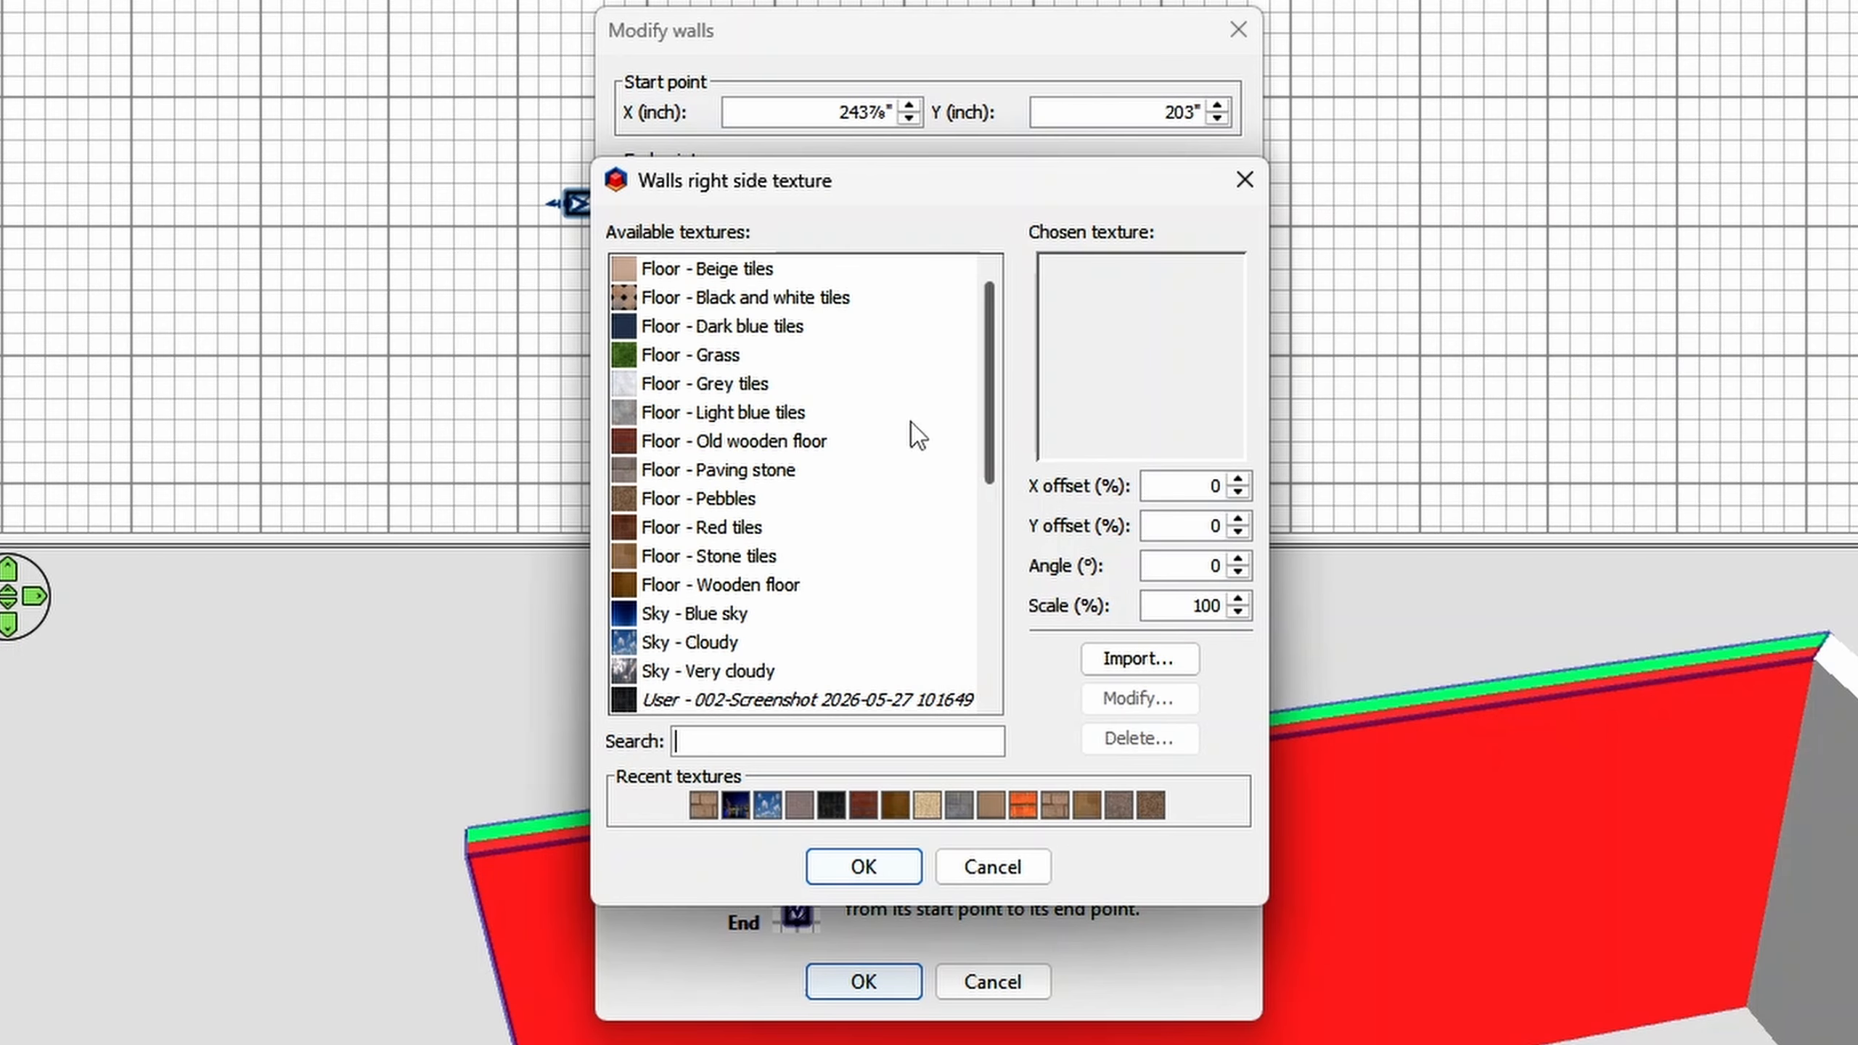
scroll(900, 435, "down", 1)
scroll(900, 462, "down", 4)
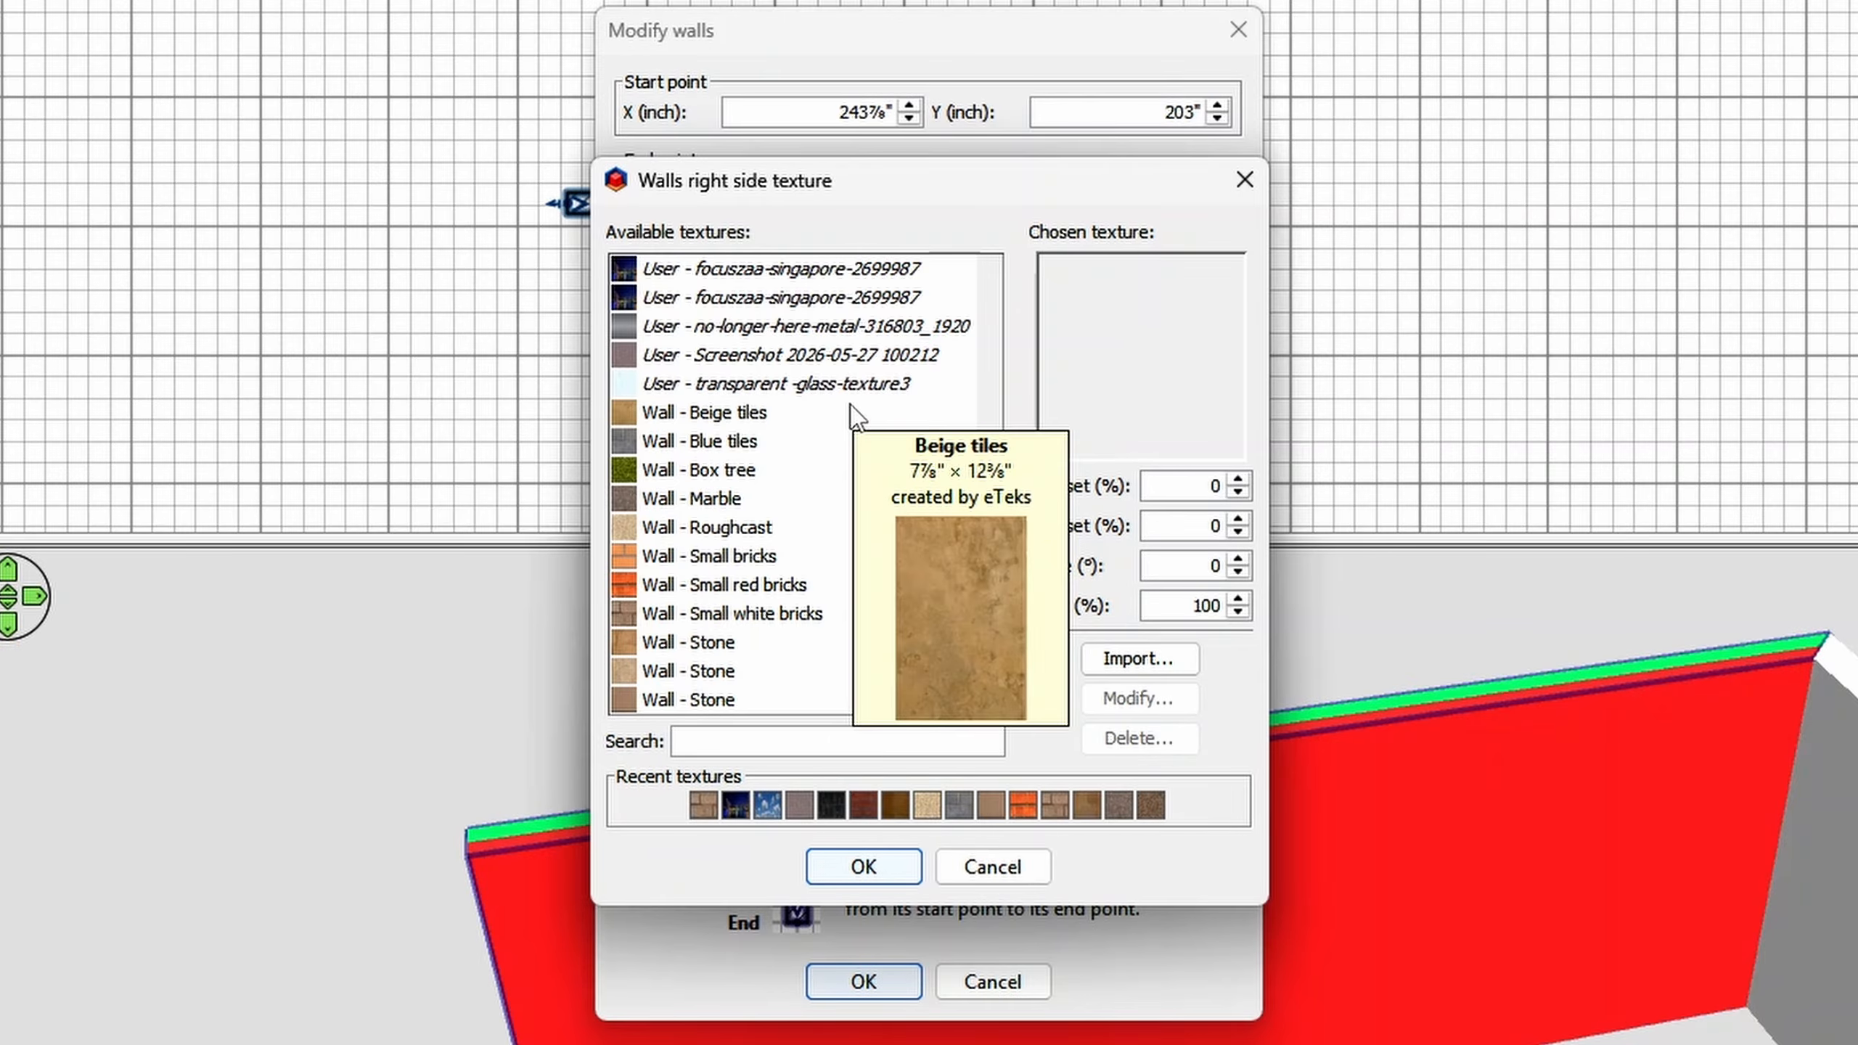
left_click(769, 527)
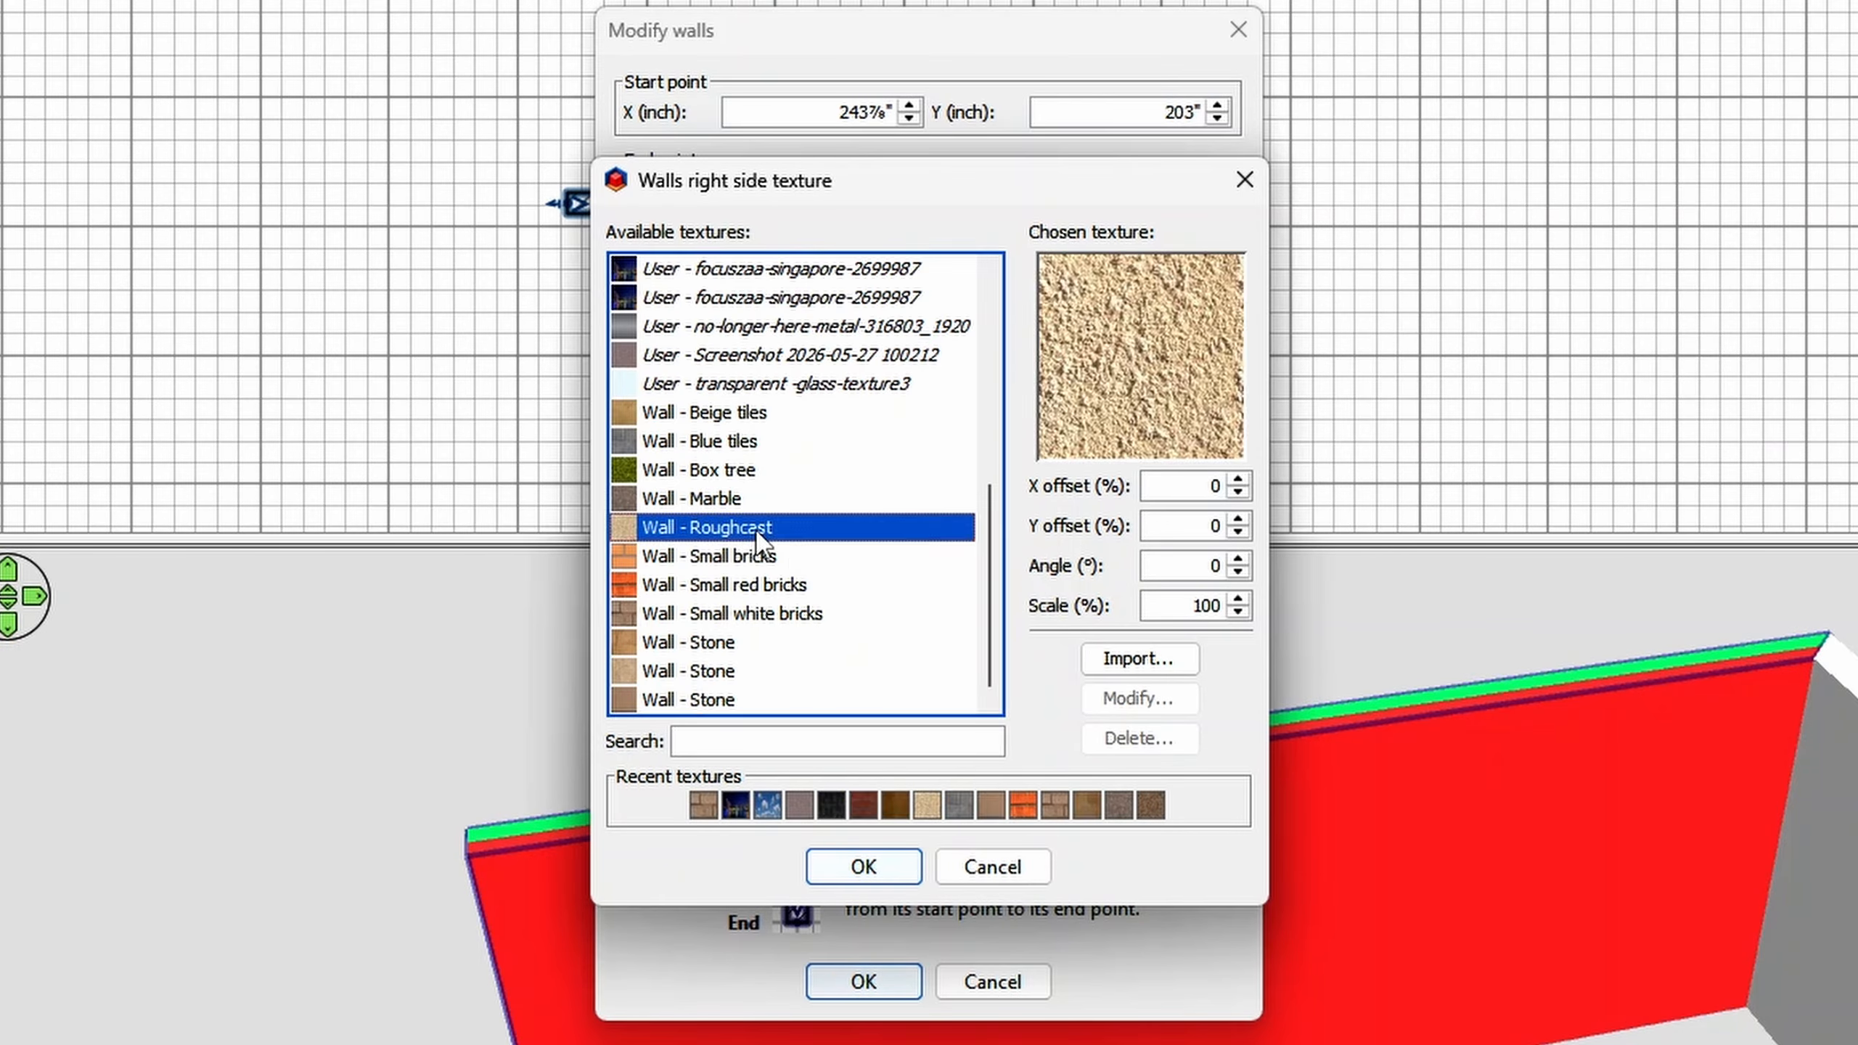
left_click(874, 869)
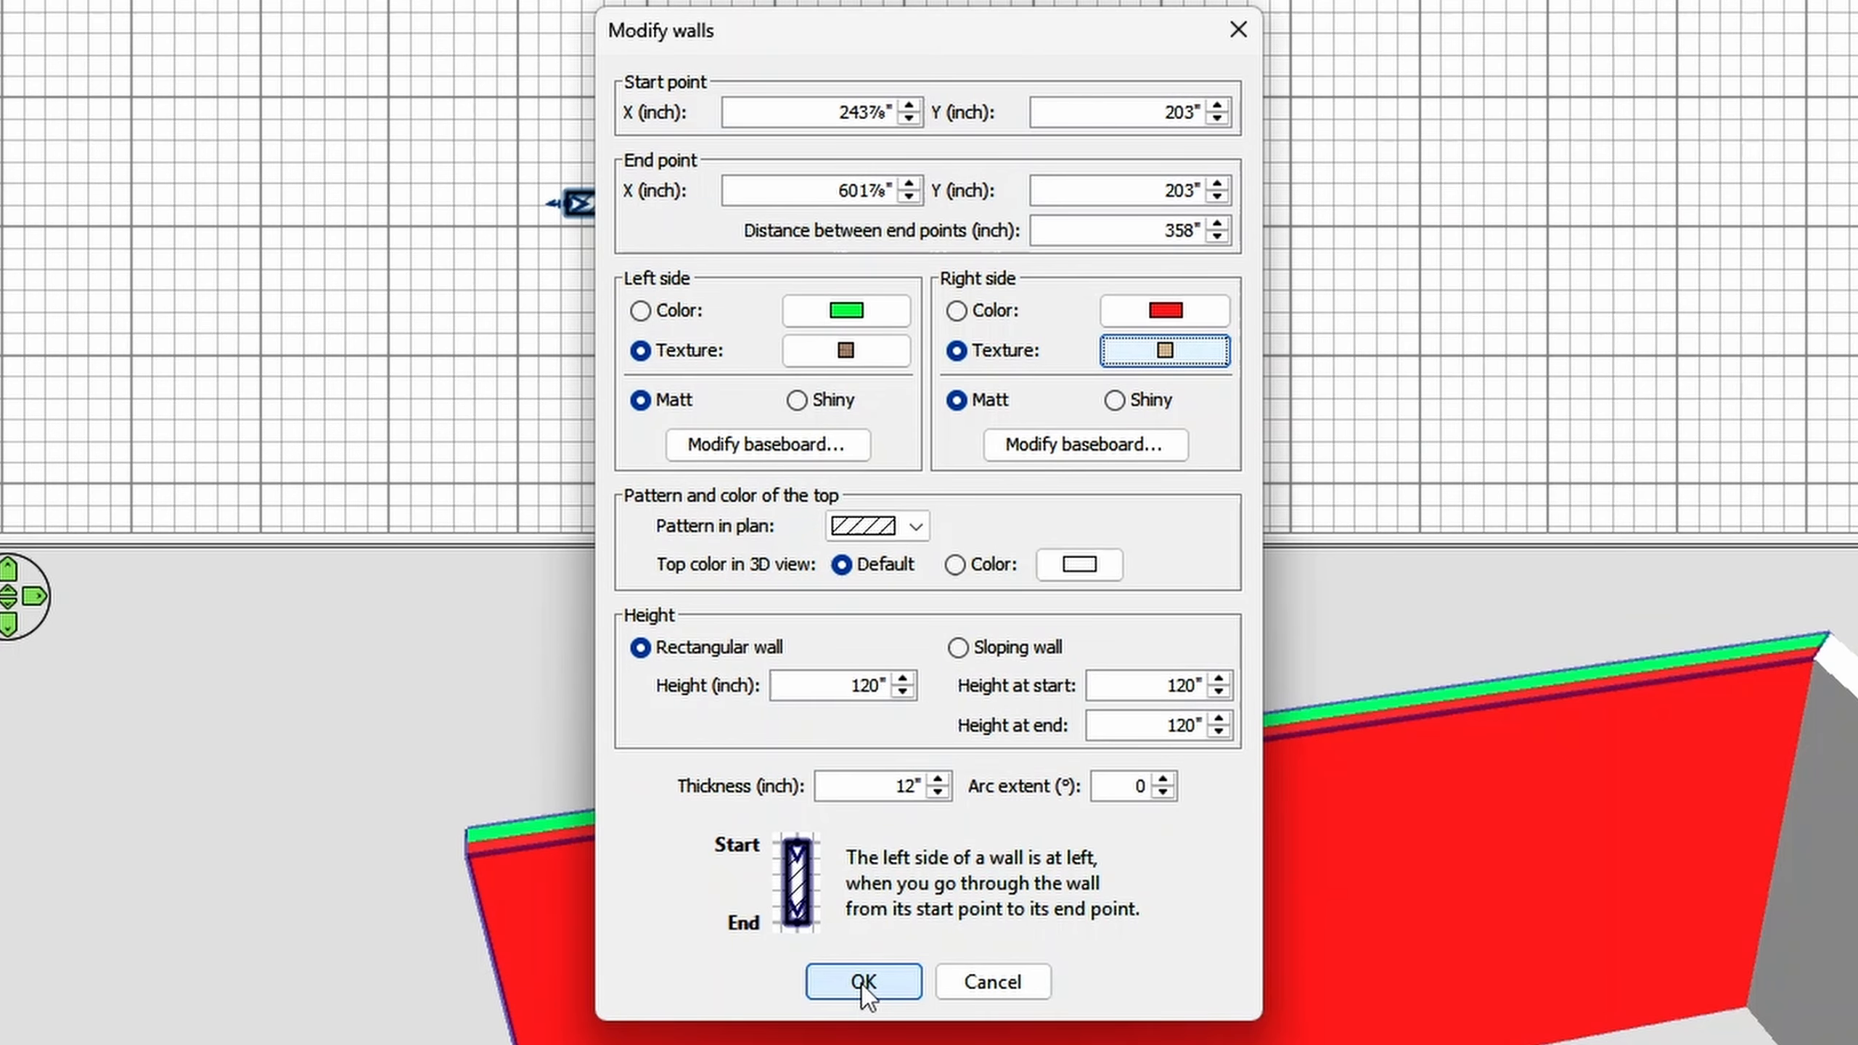
left_click(865, 983)
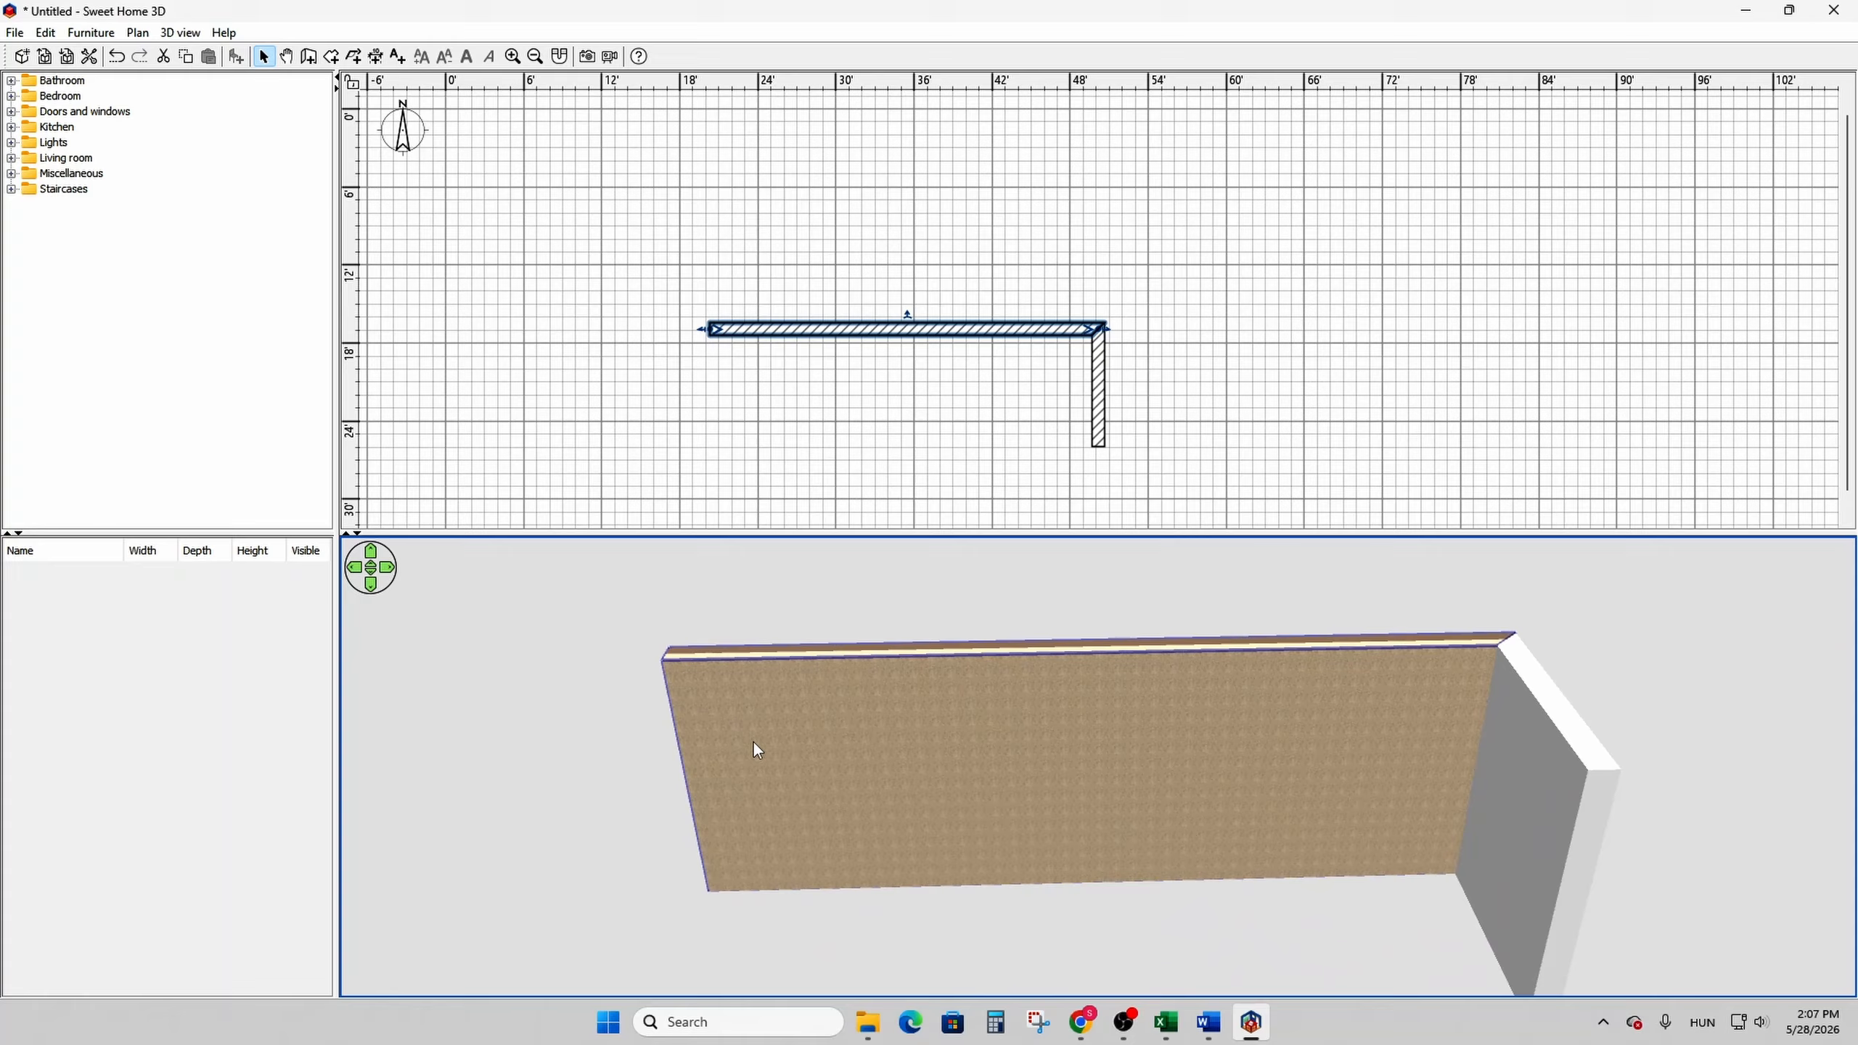
- Set the horizontal wall's left side brick texture to 200% scale and a 45° angle, and apply it
left_click_drag(755, 744, 983, 692)
double_click(890, 330)
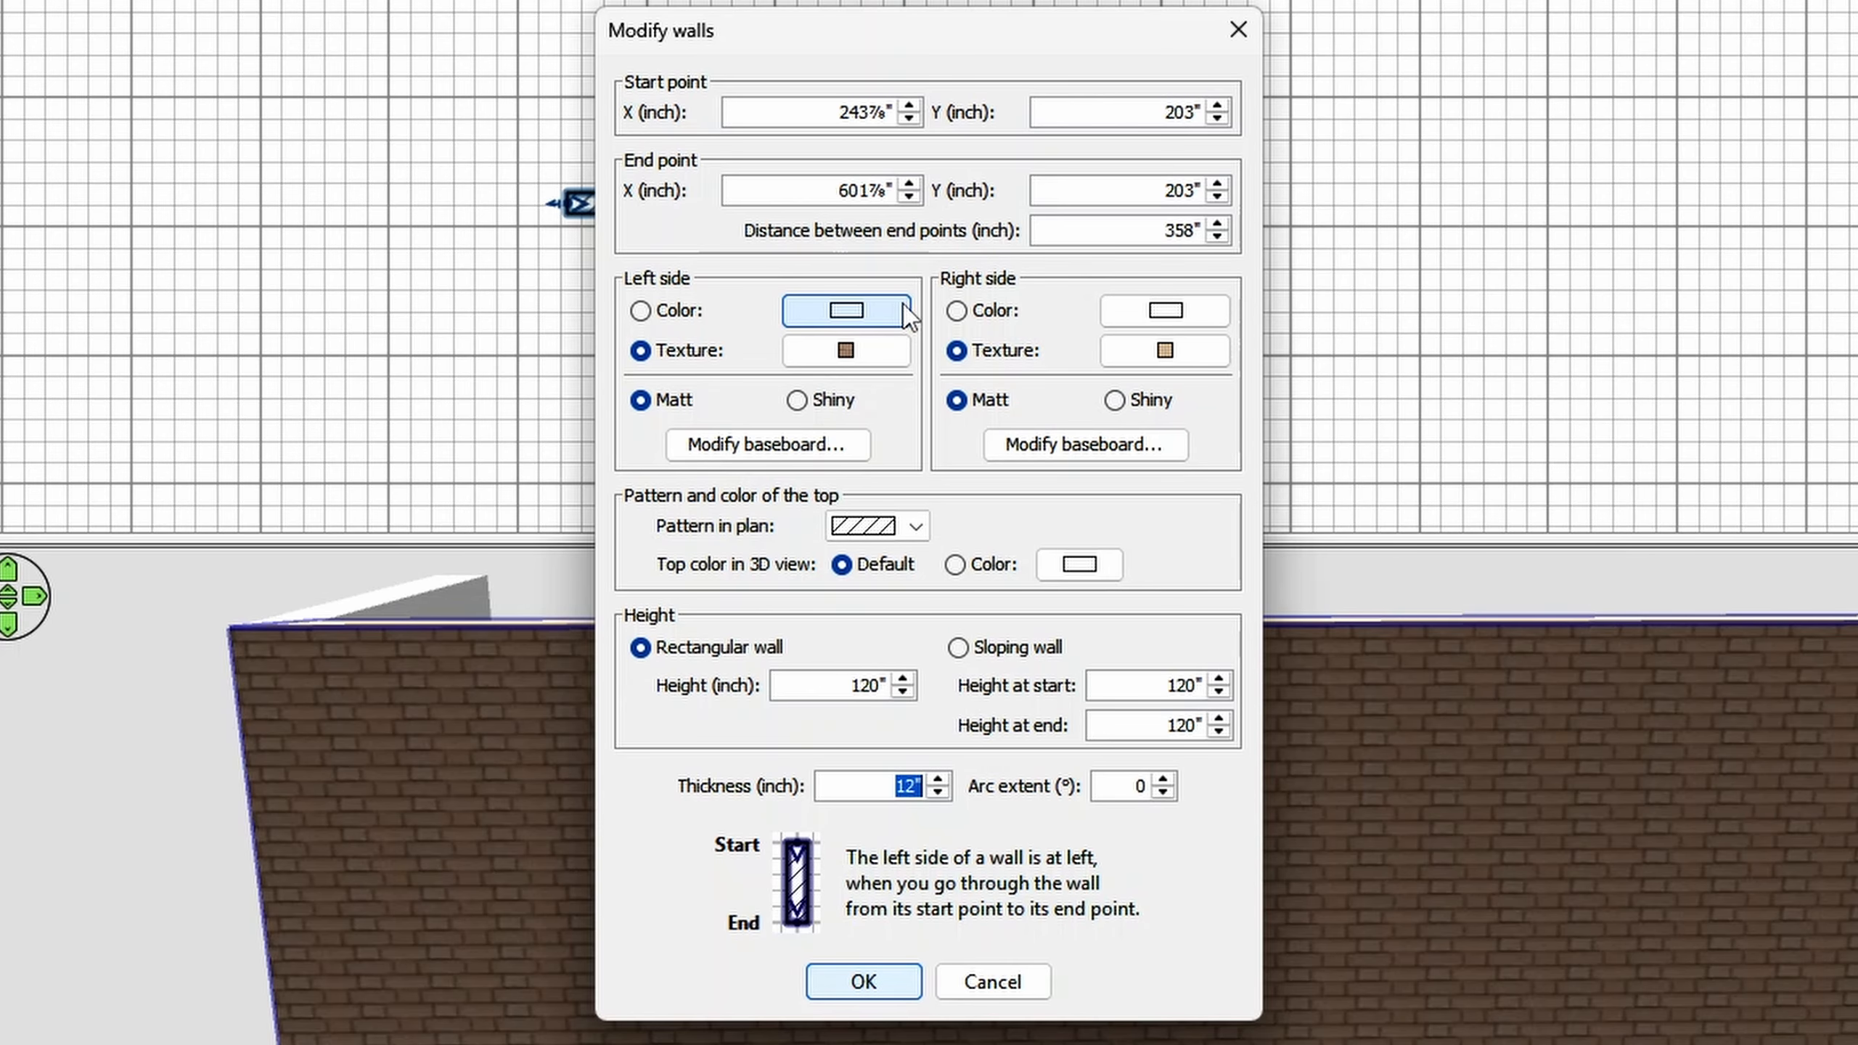
left_click(831, 362)
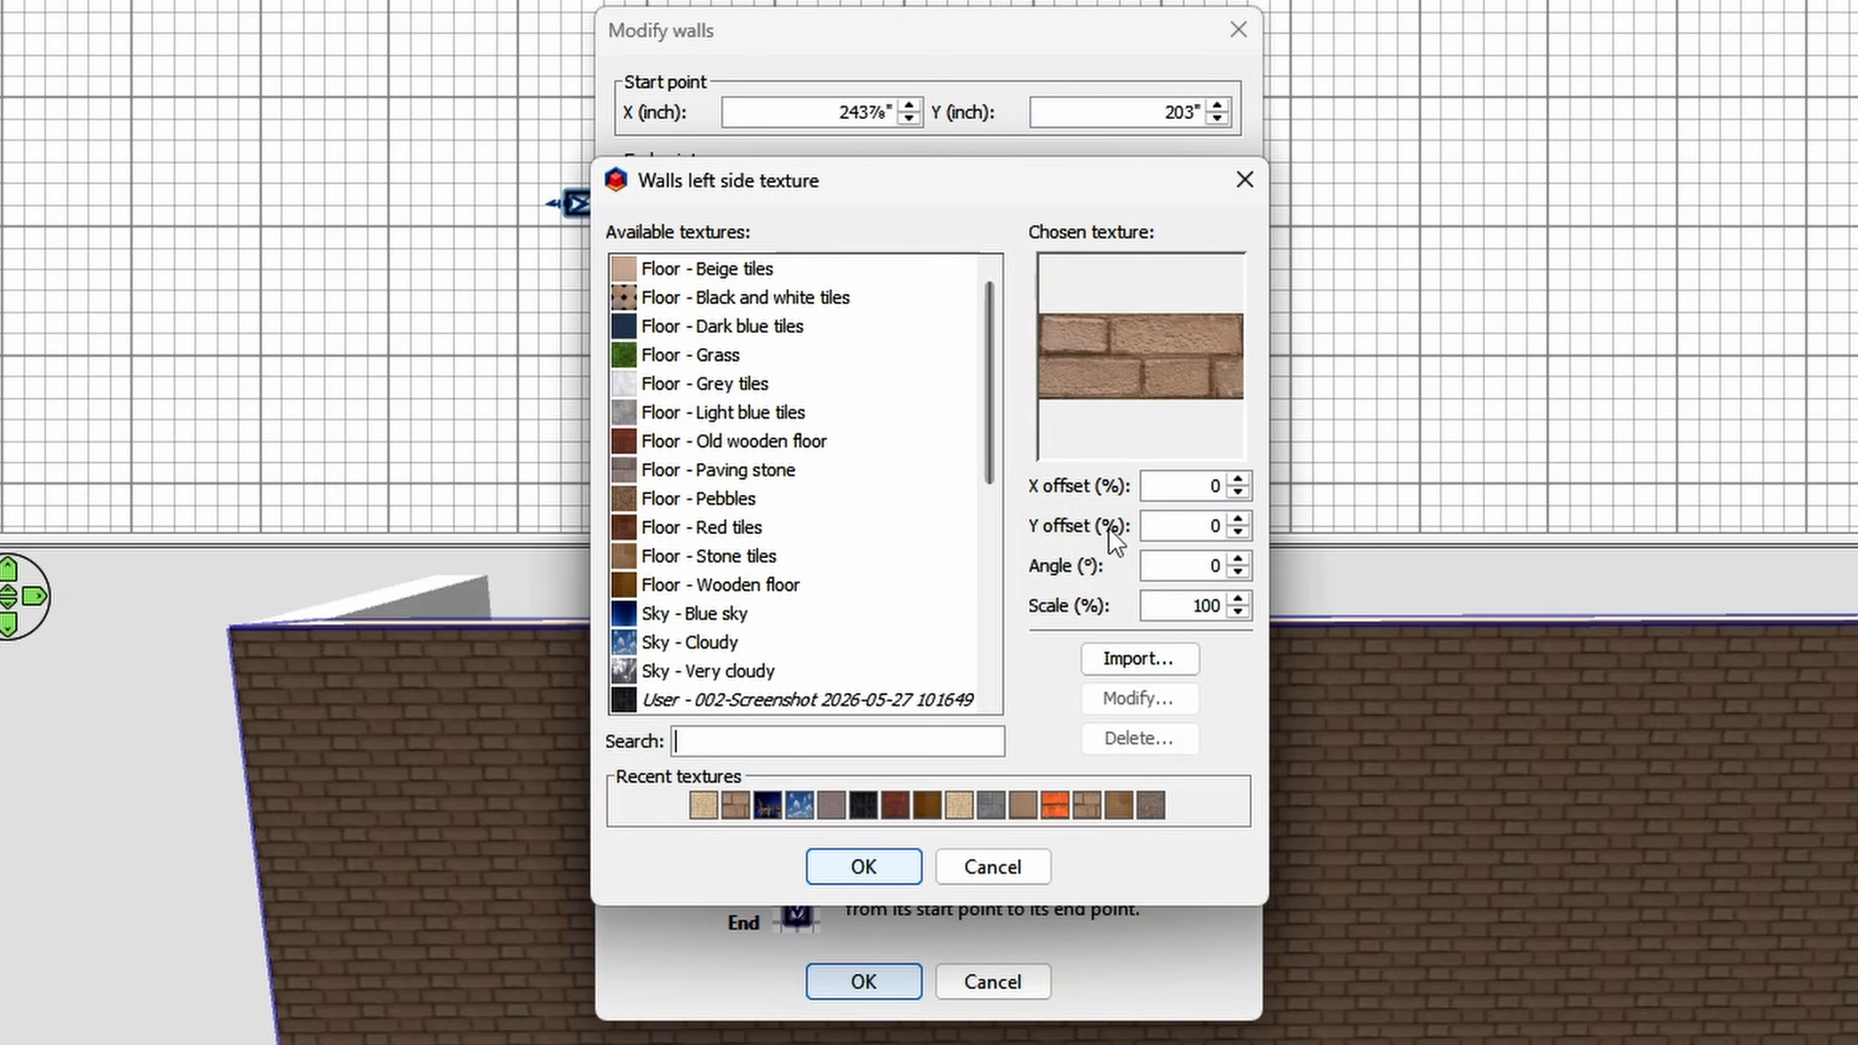
left_click(1164, 606)
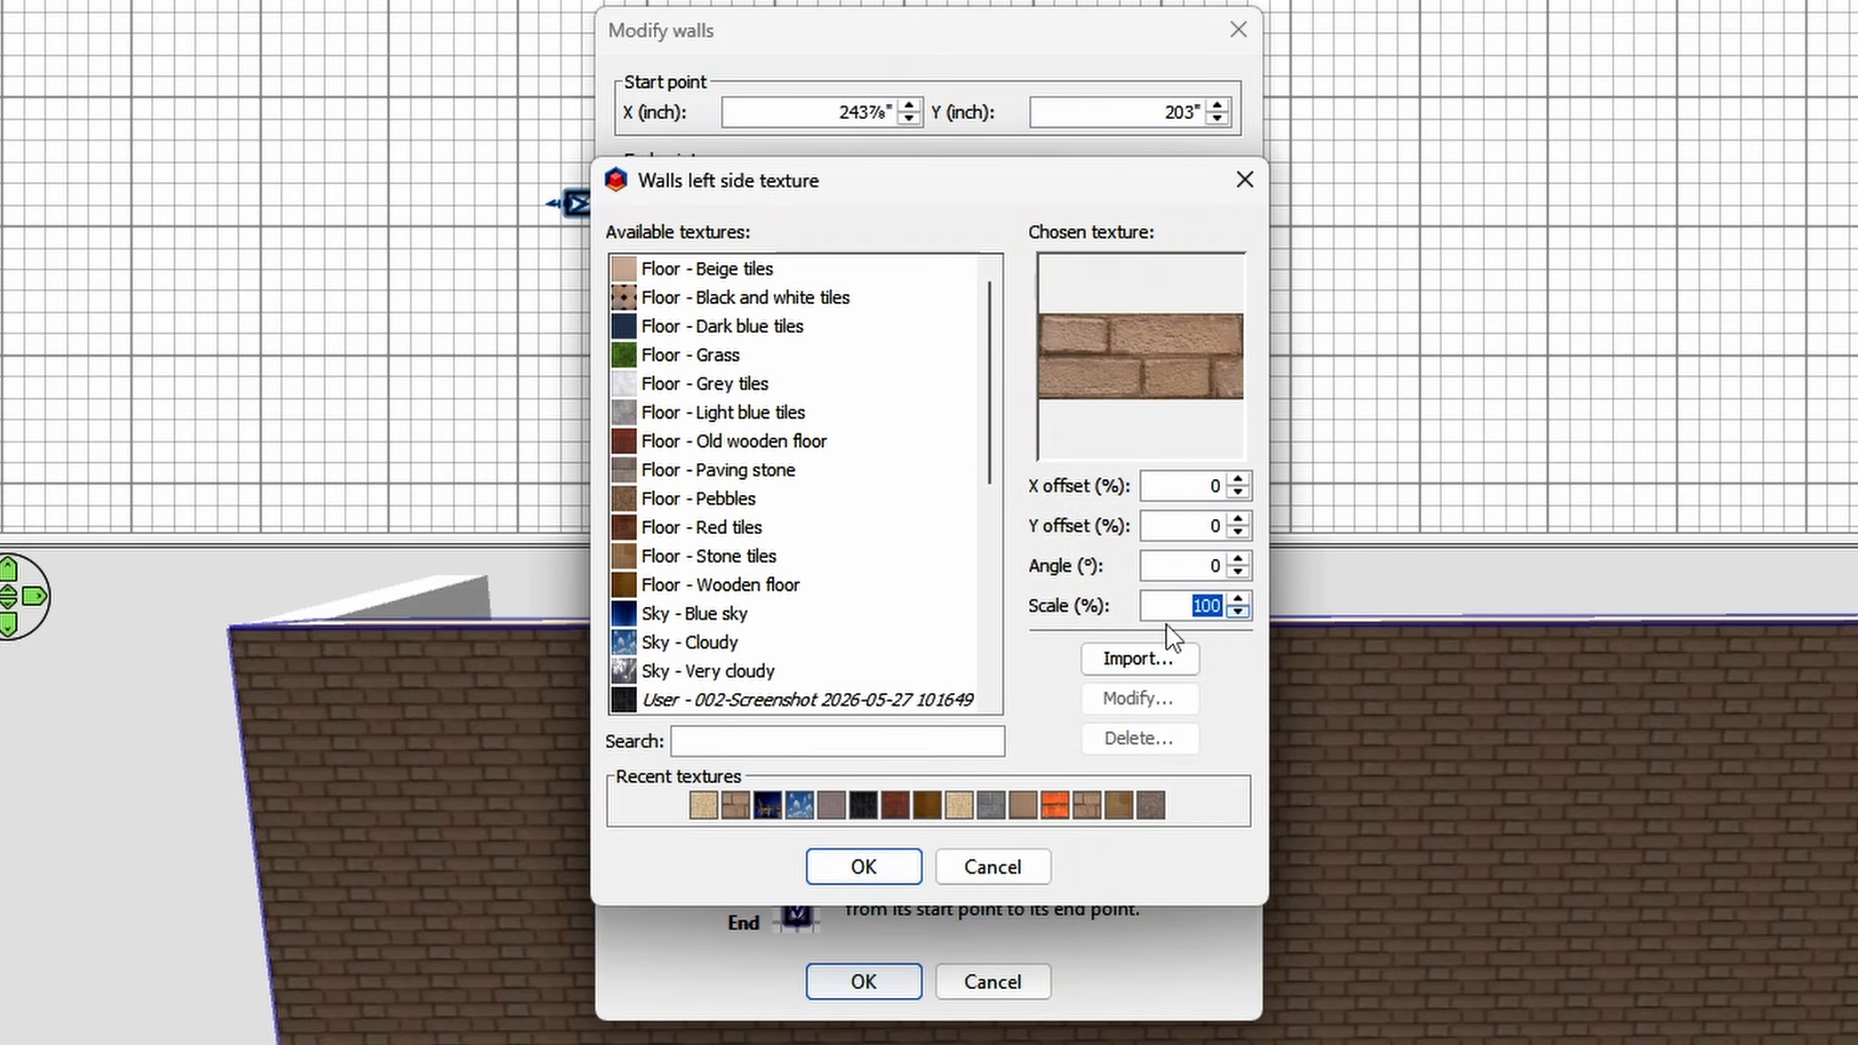
type("200")
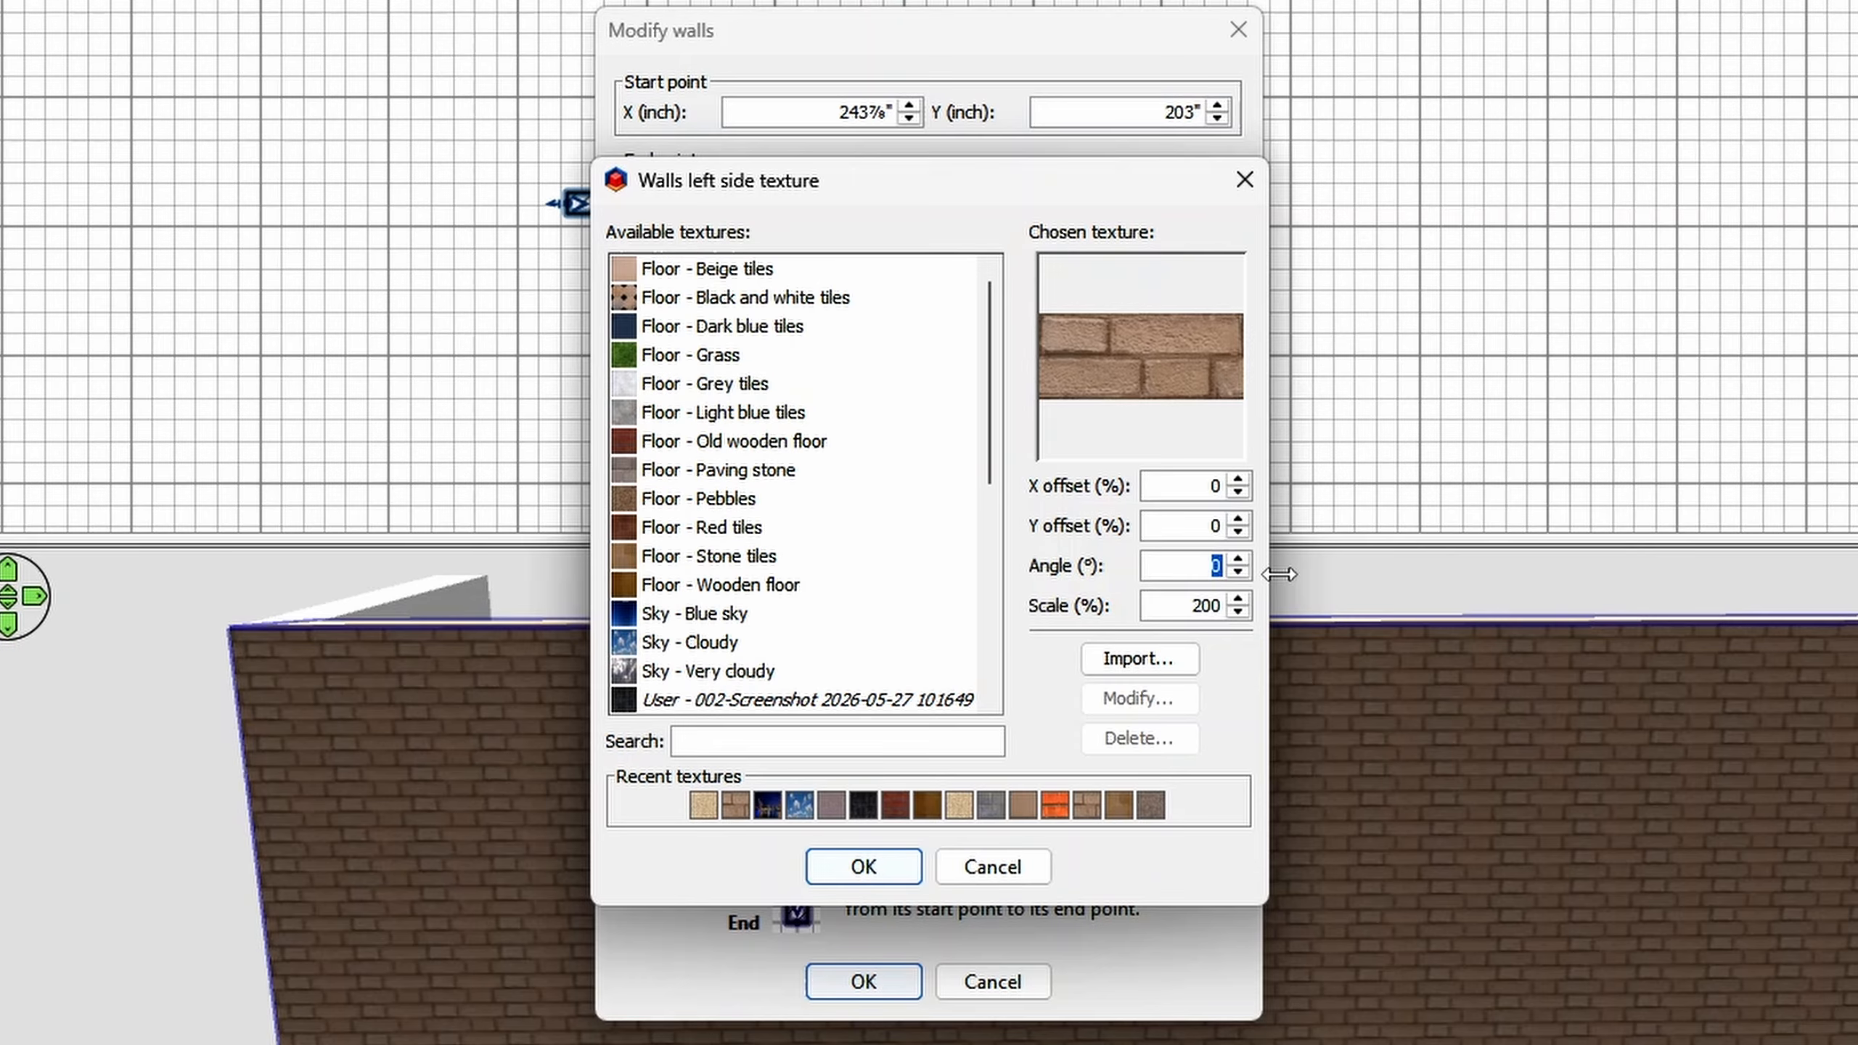
key("shift+Tab")
type("45")
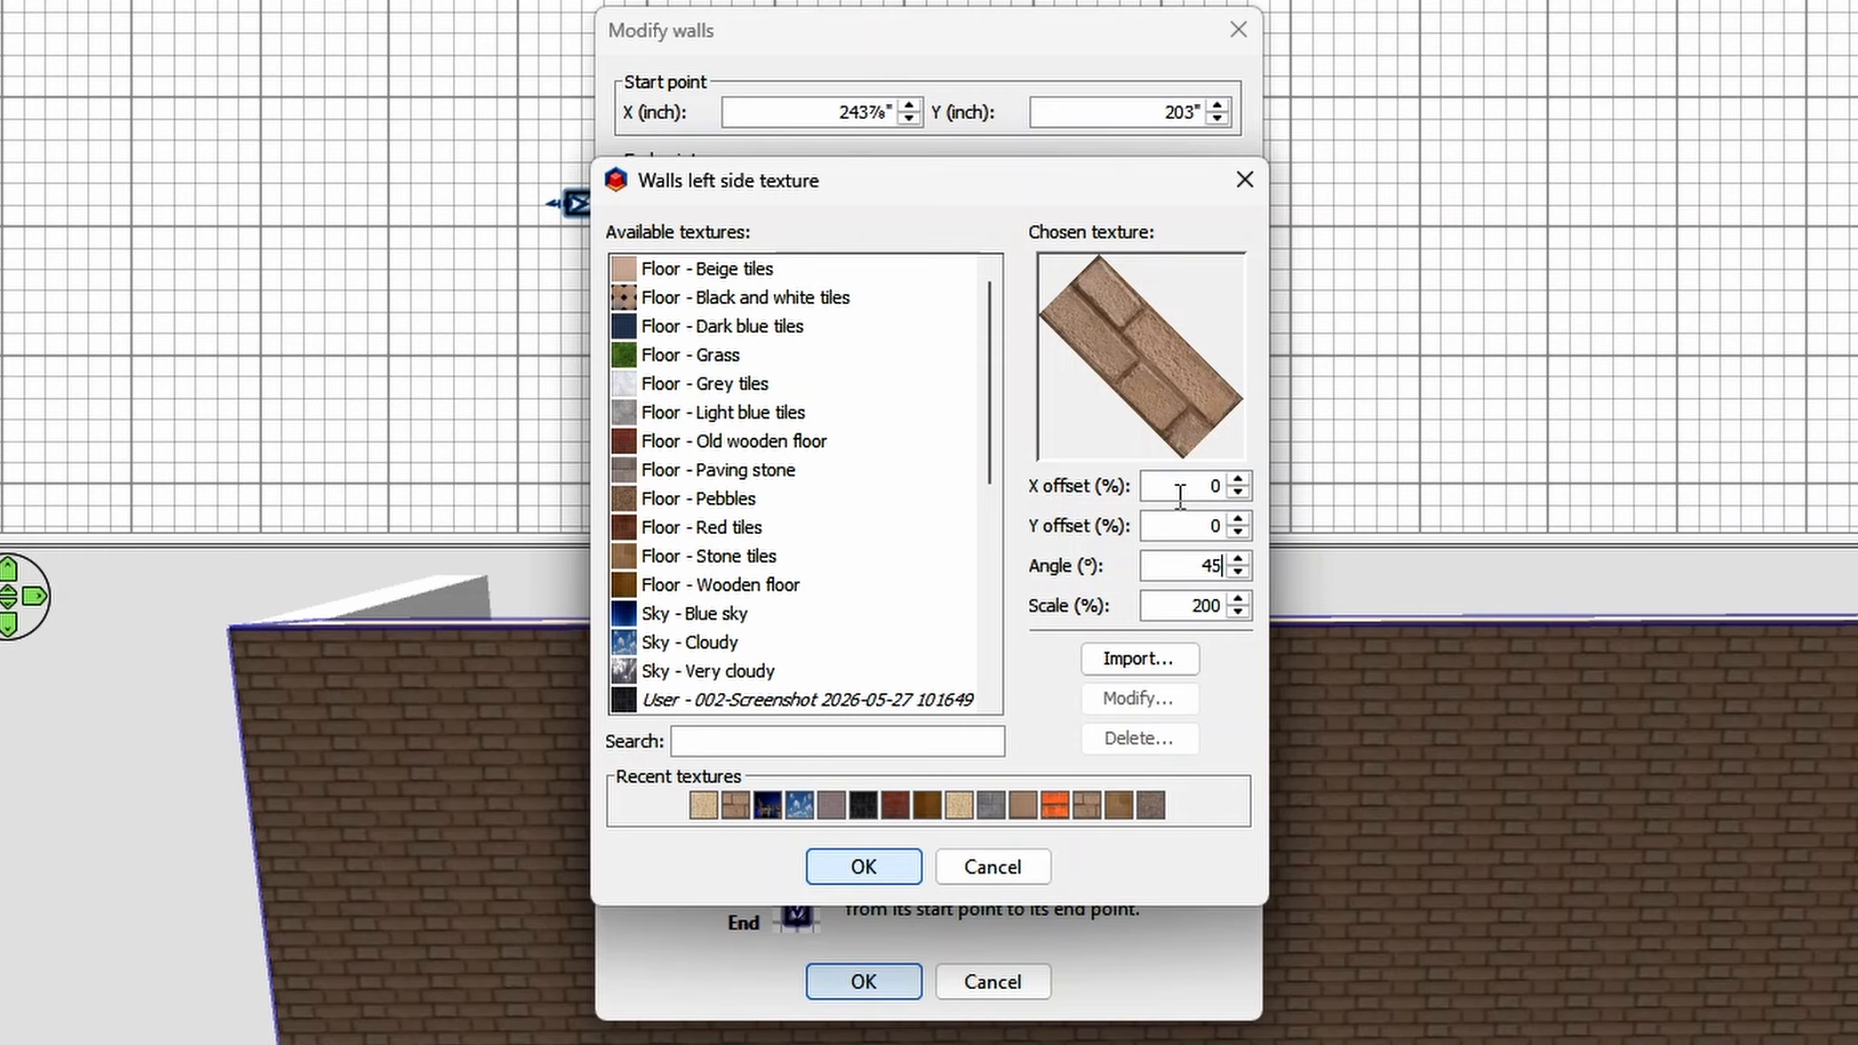
left_click(897, 875)
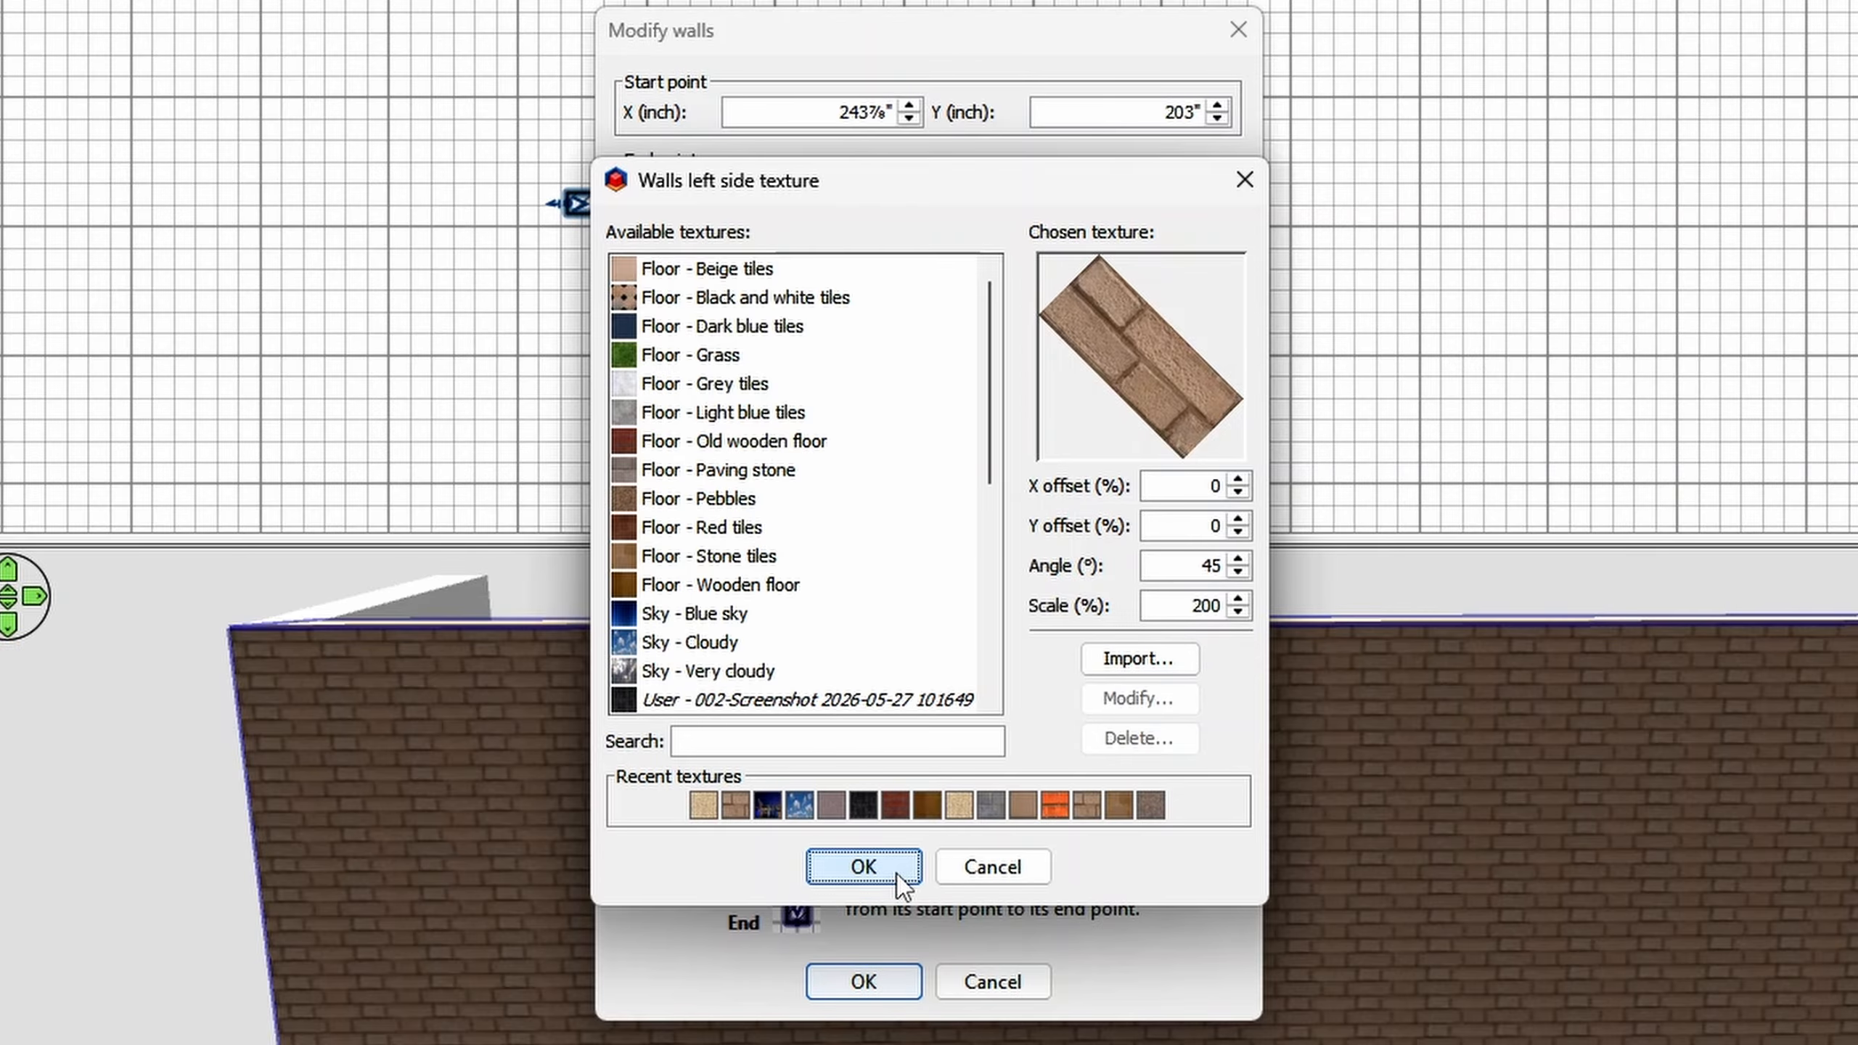
left_click(863, 981)
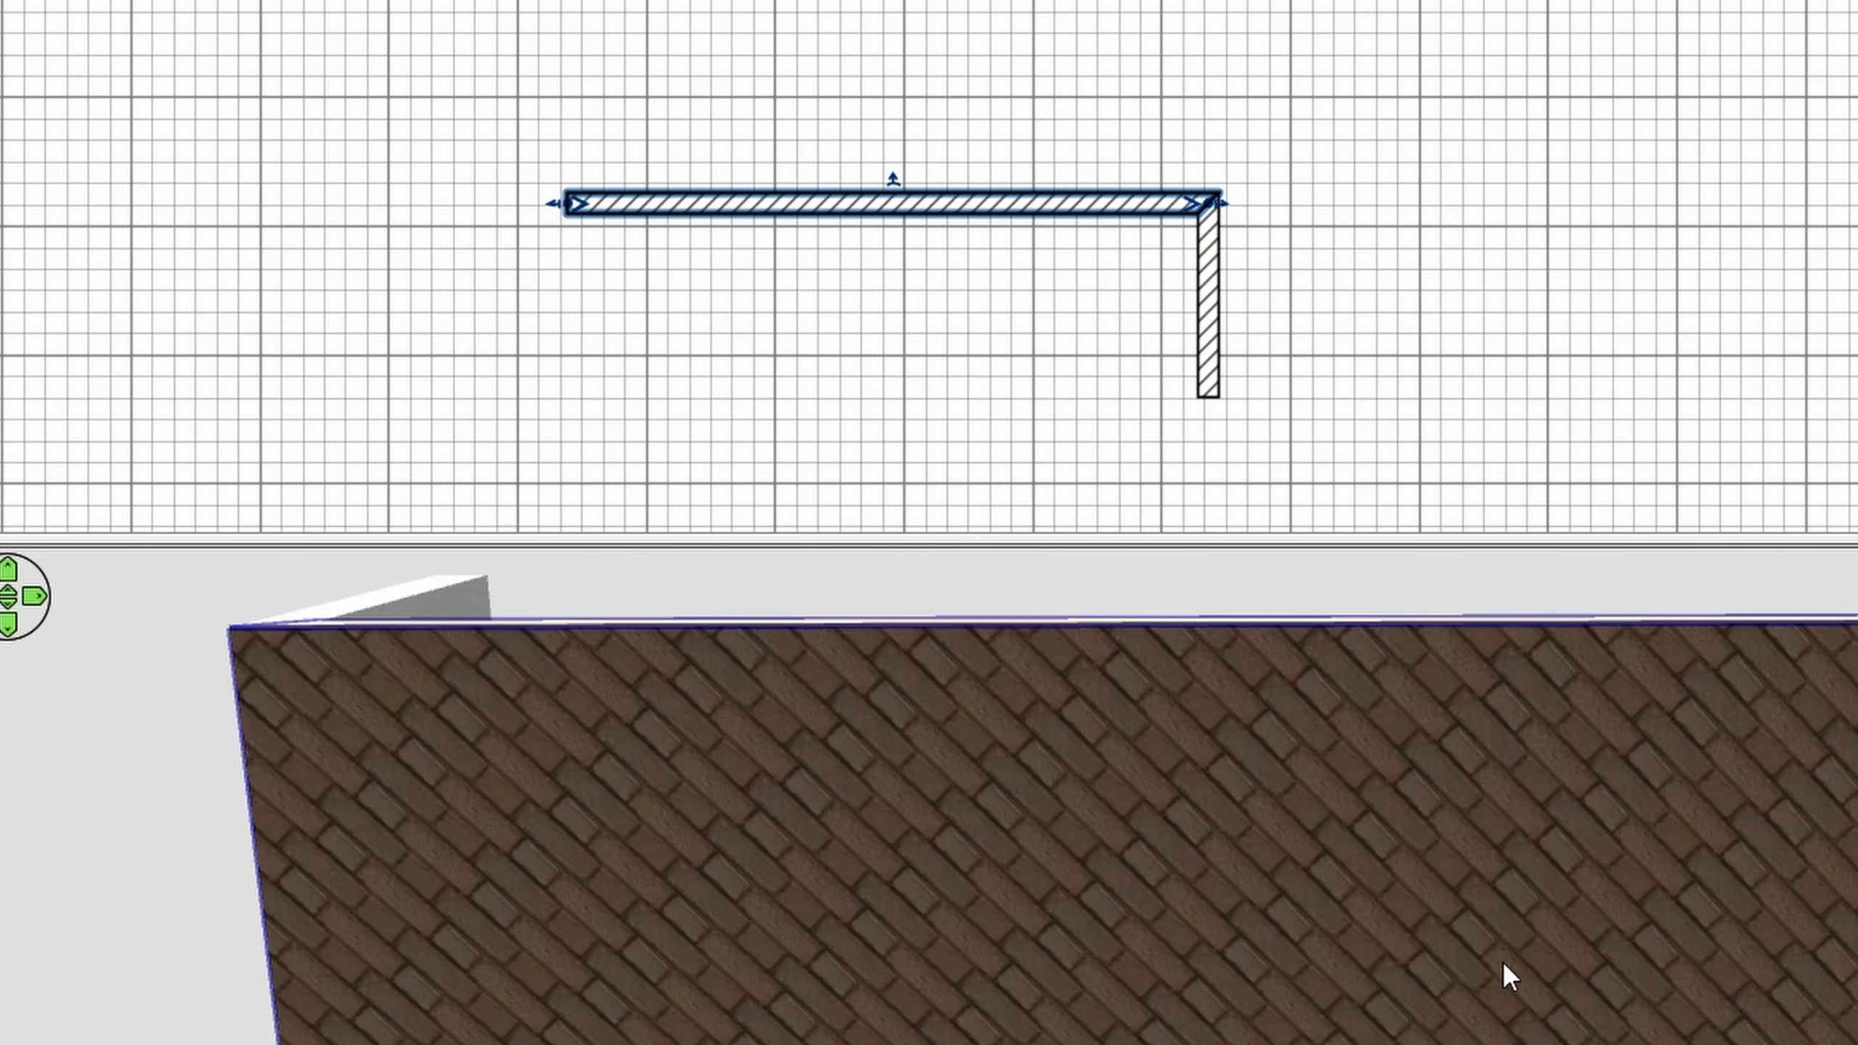
- Add a baseboard to the horizontal wall's left side and give it the yellow color #FFEB11
double_click(1067, 212)
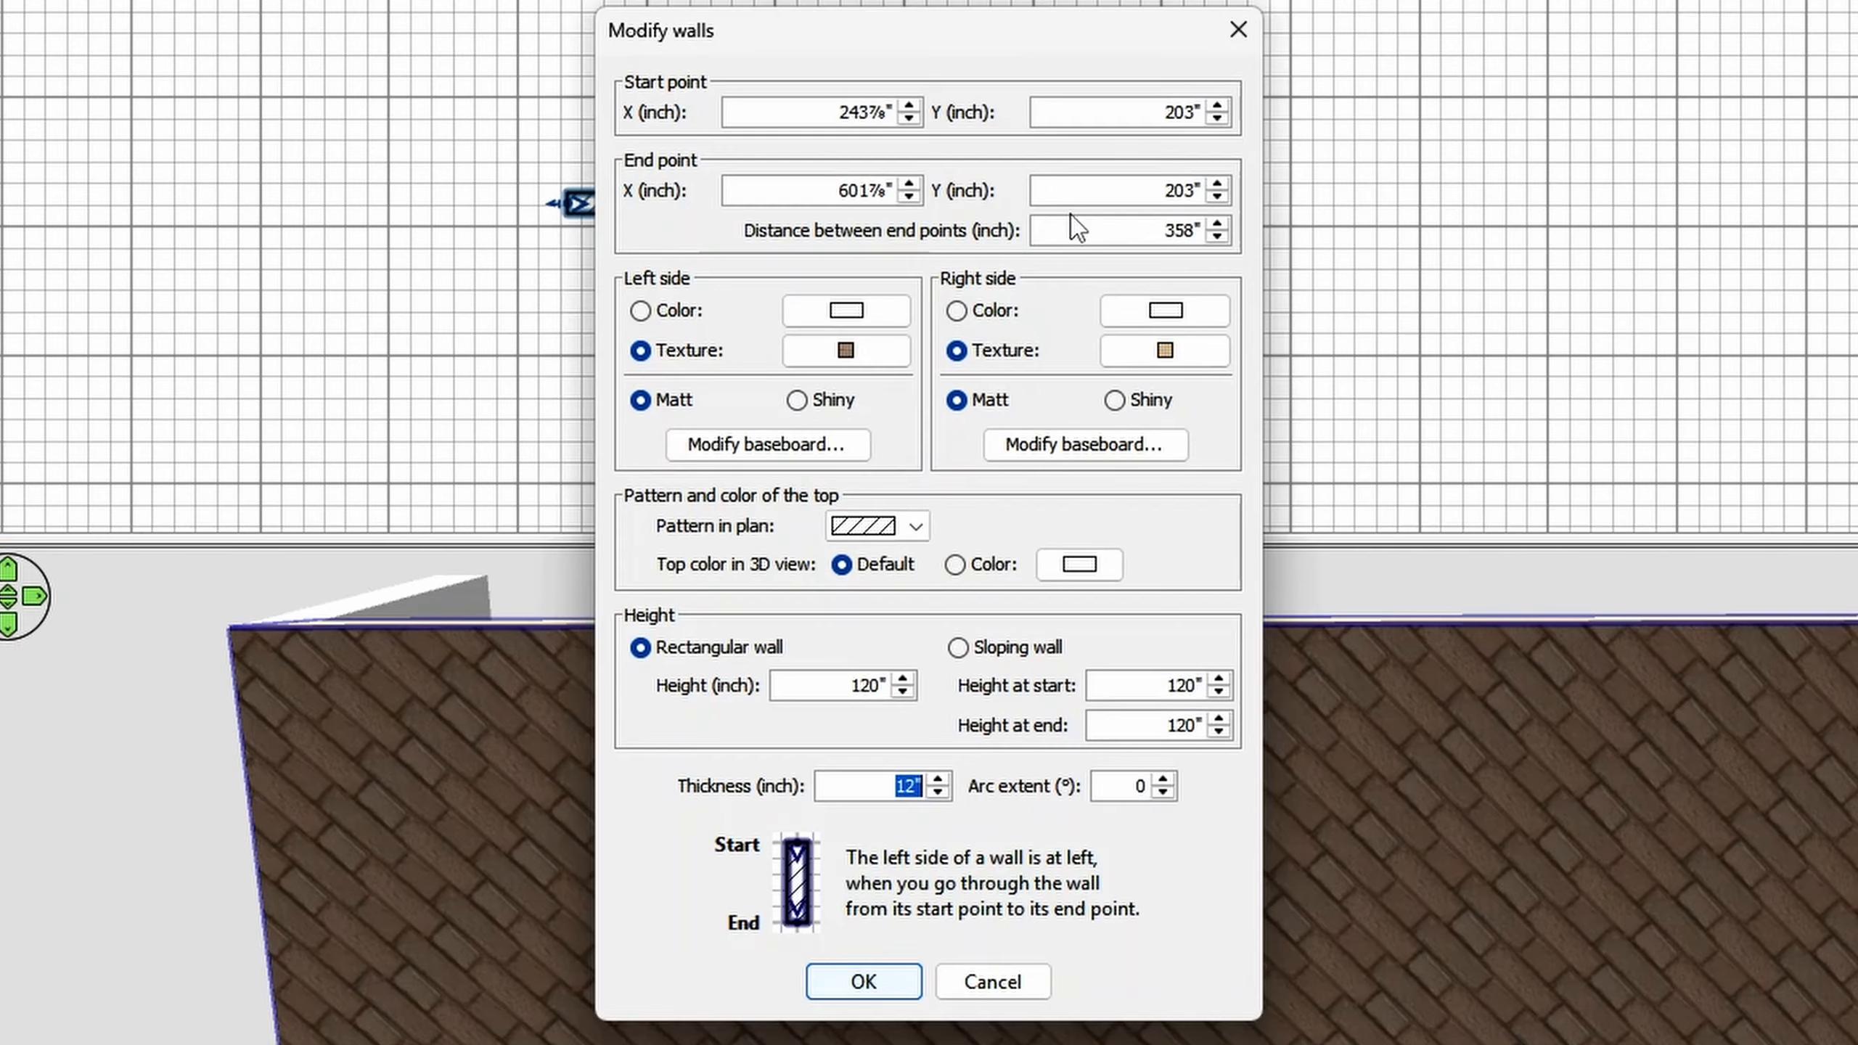
left_click(851, 450)
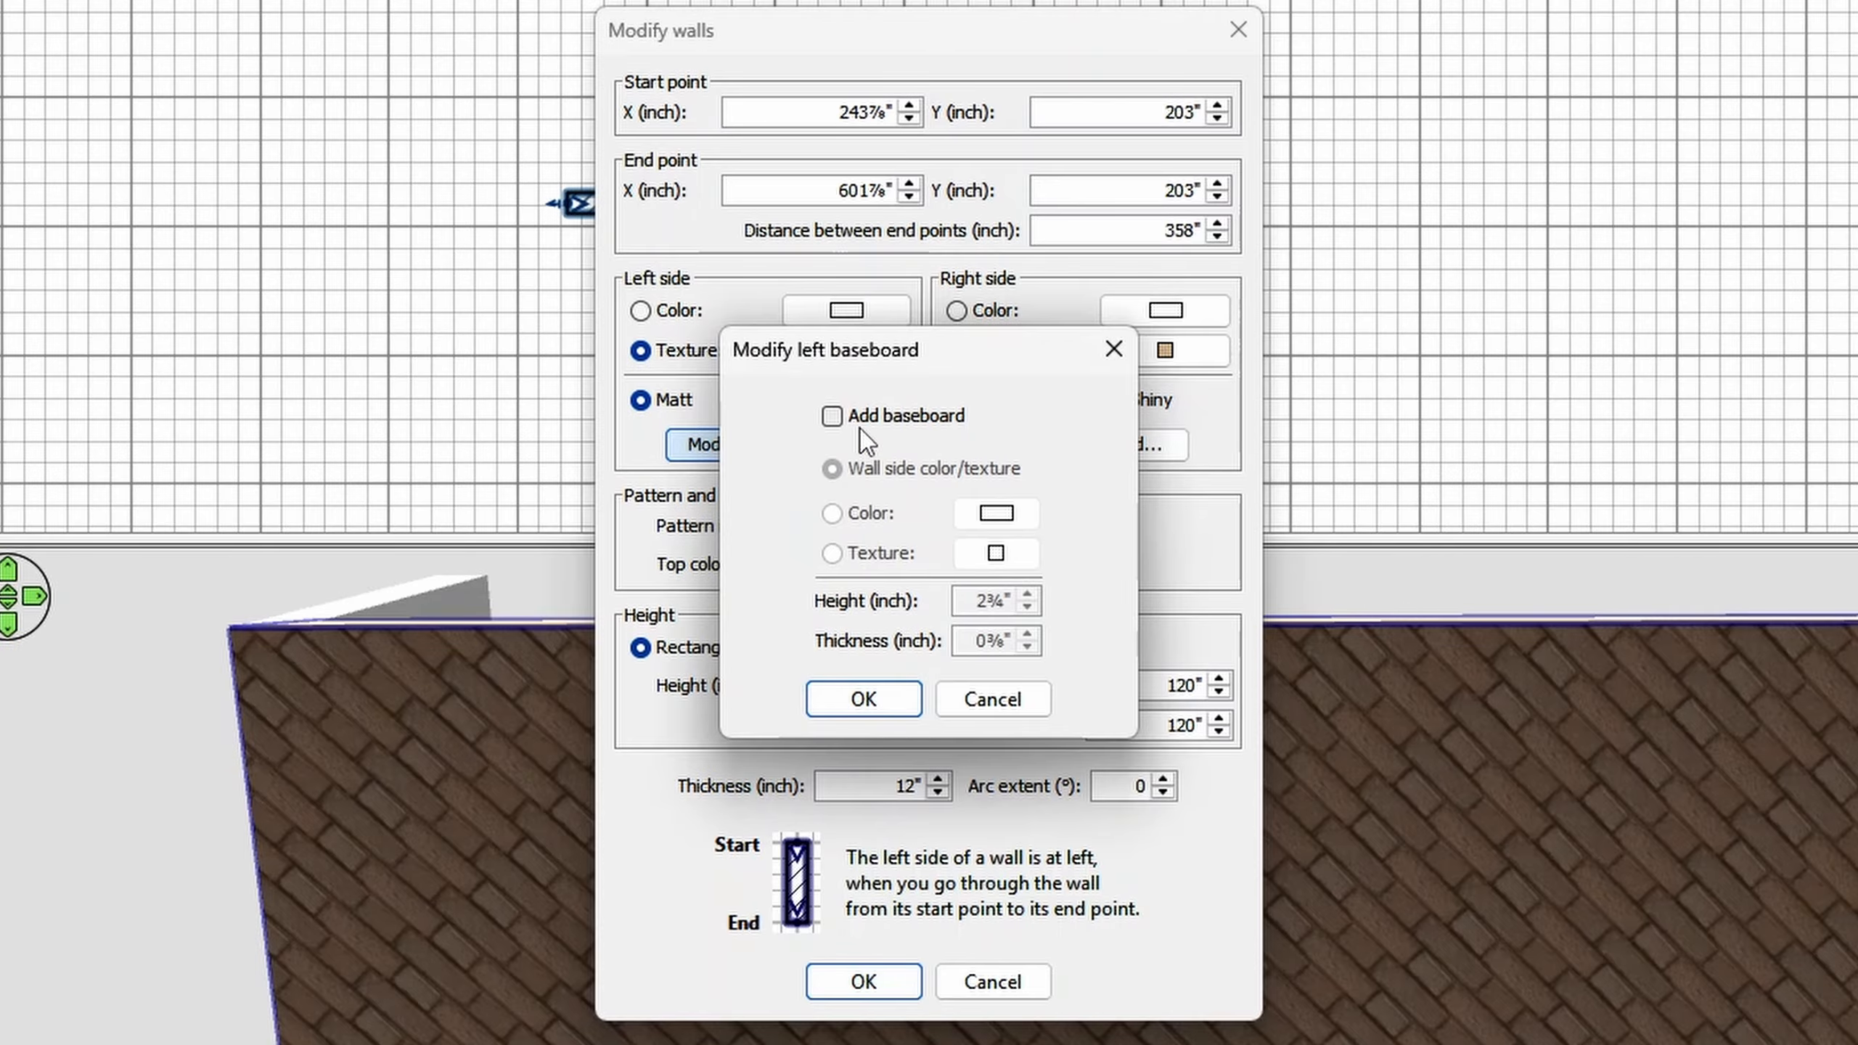
double_click(856, 422)
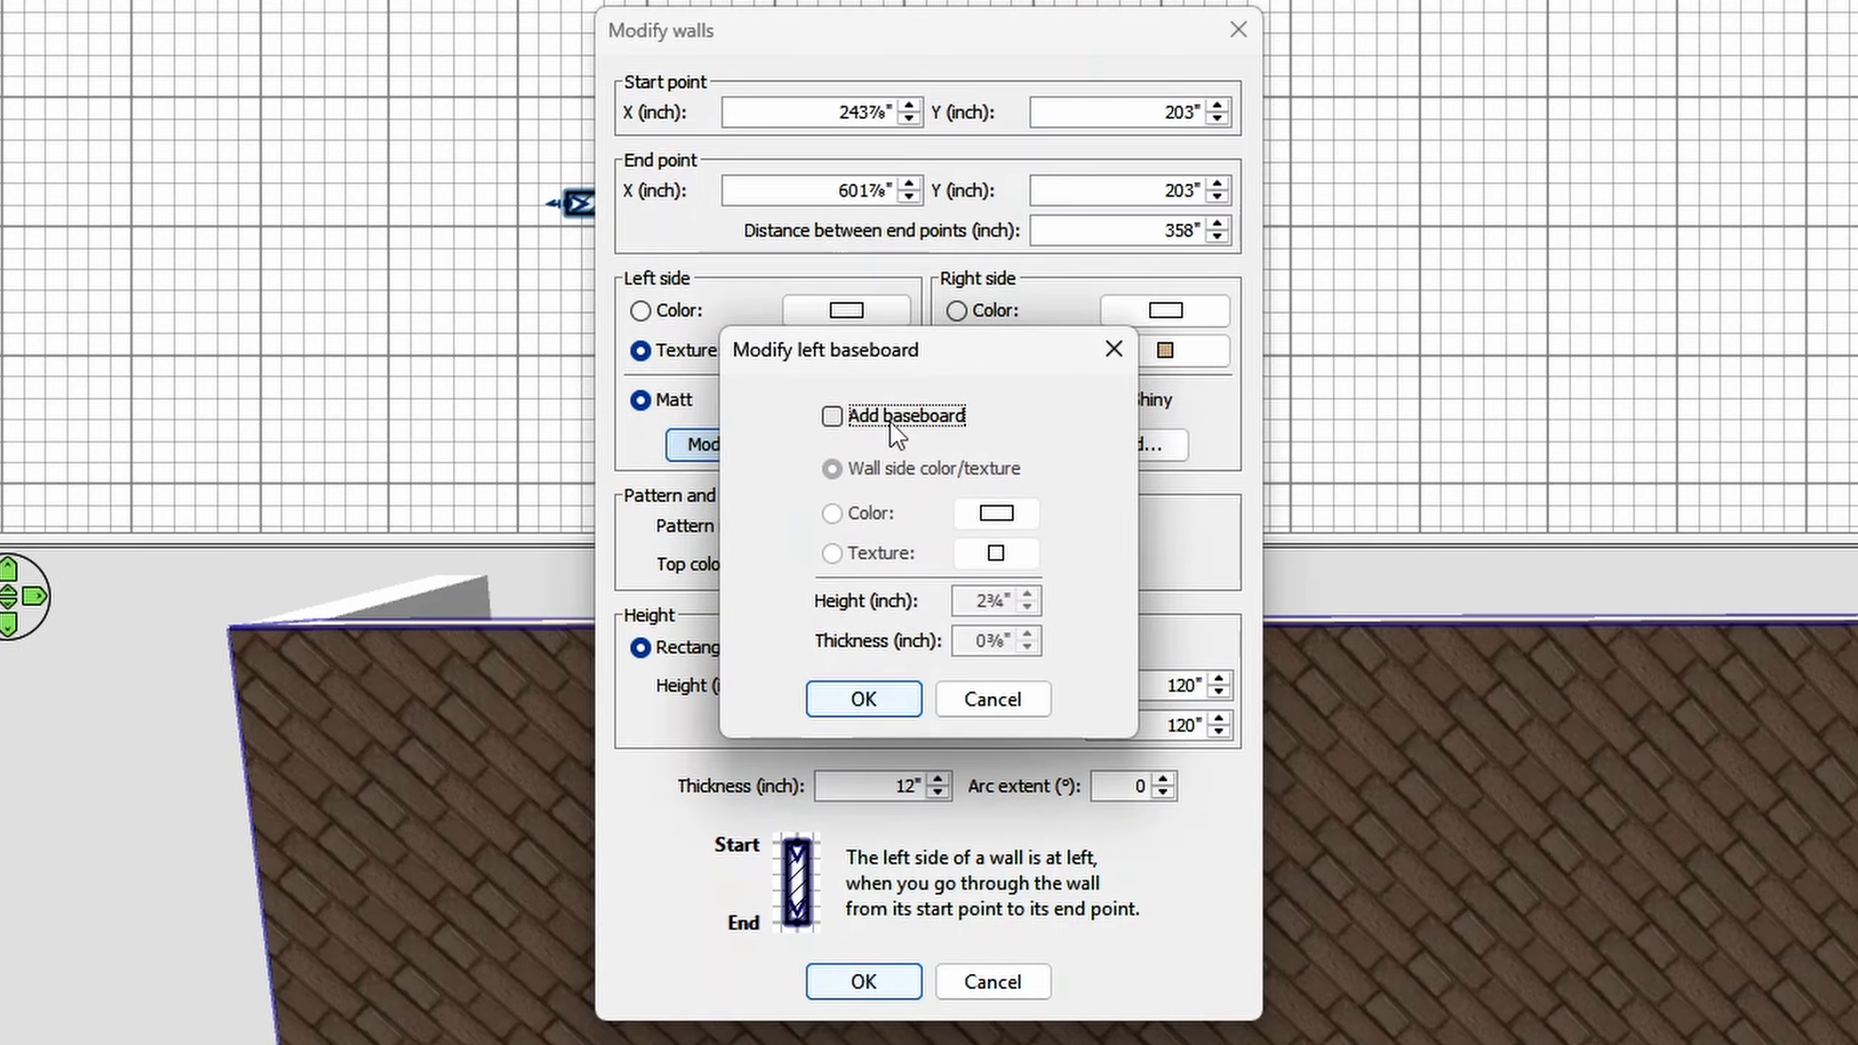
left_click(891, 423)
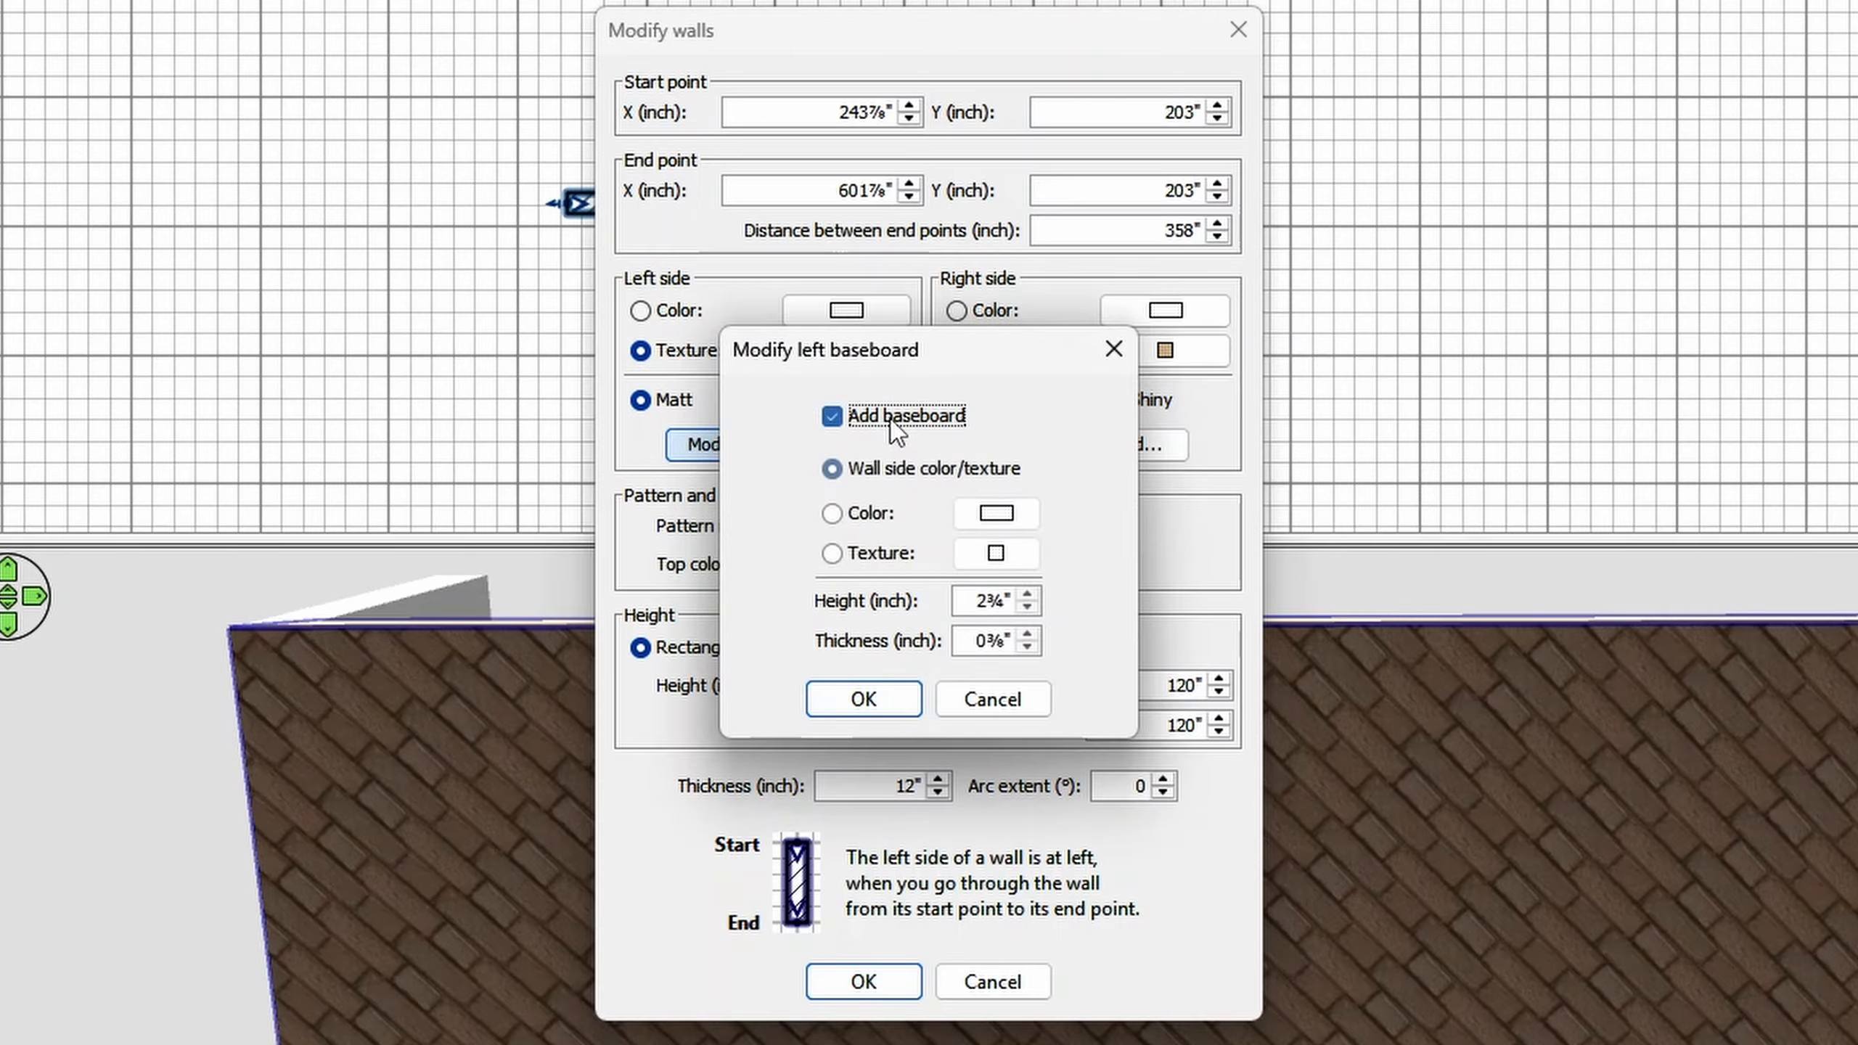
left_click(878, 517)
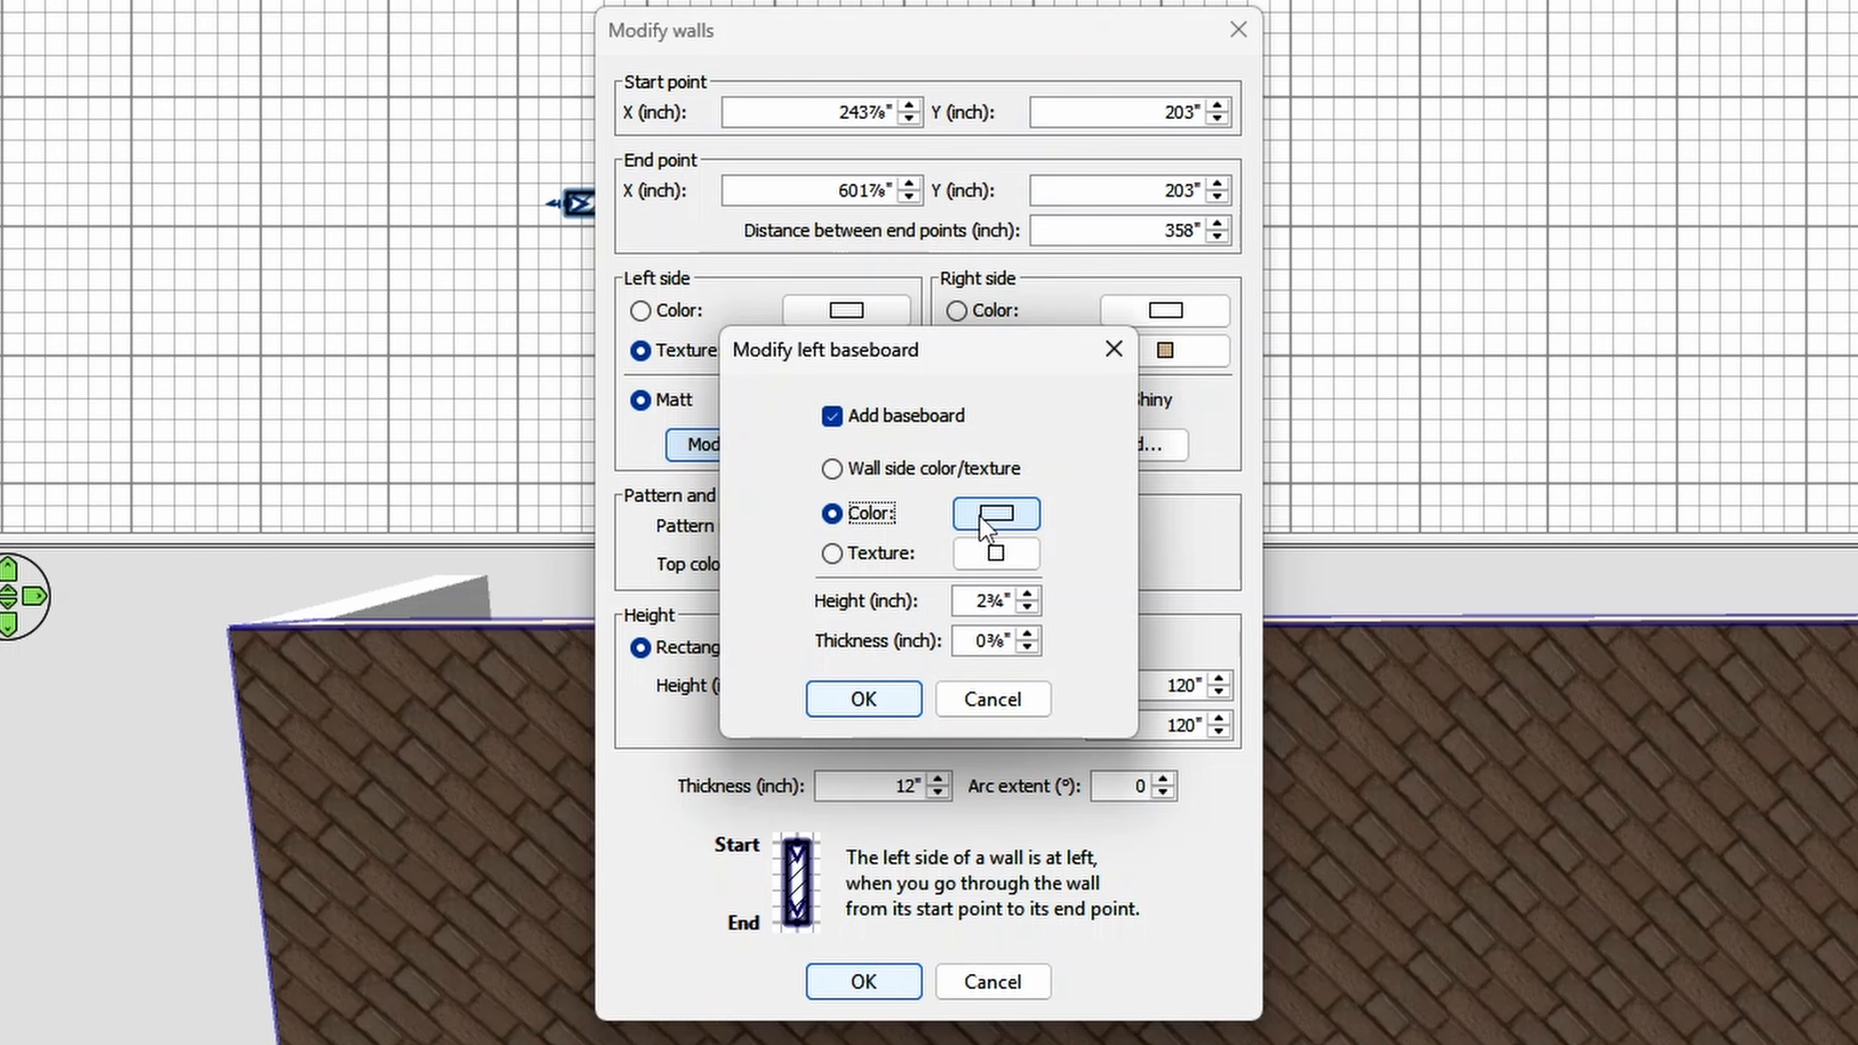
left_click(987, 525)
left_click(791, 721)
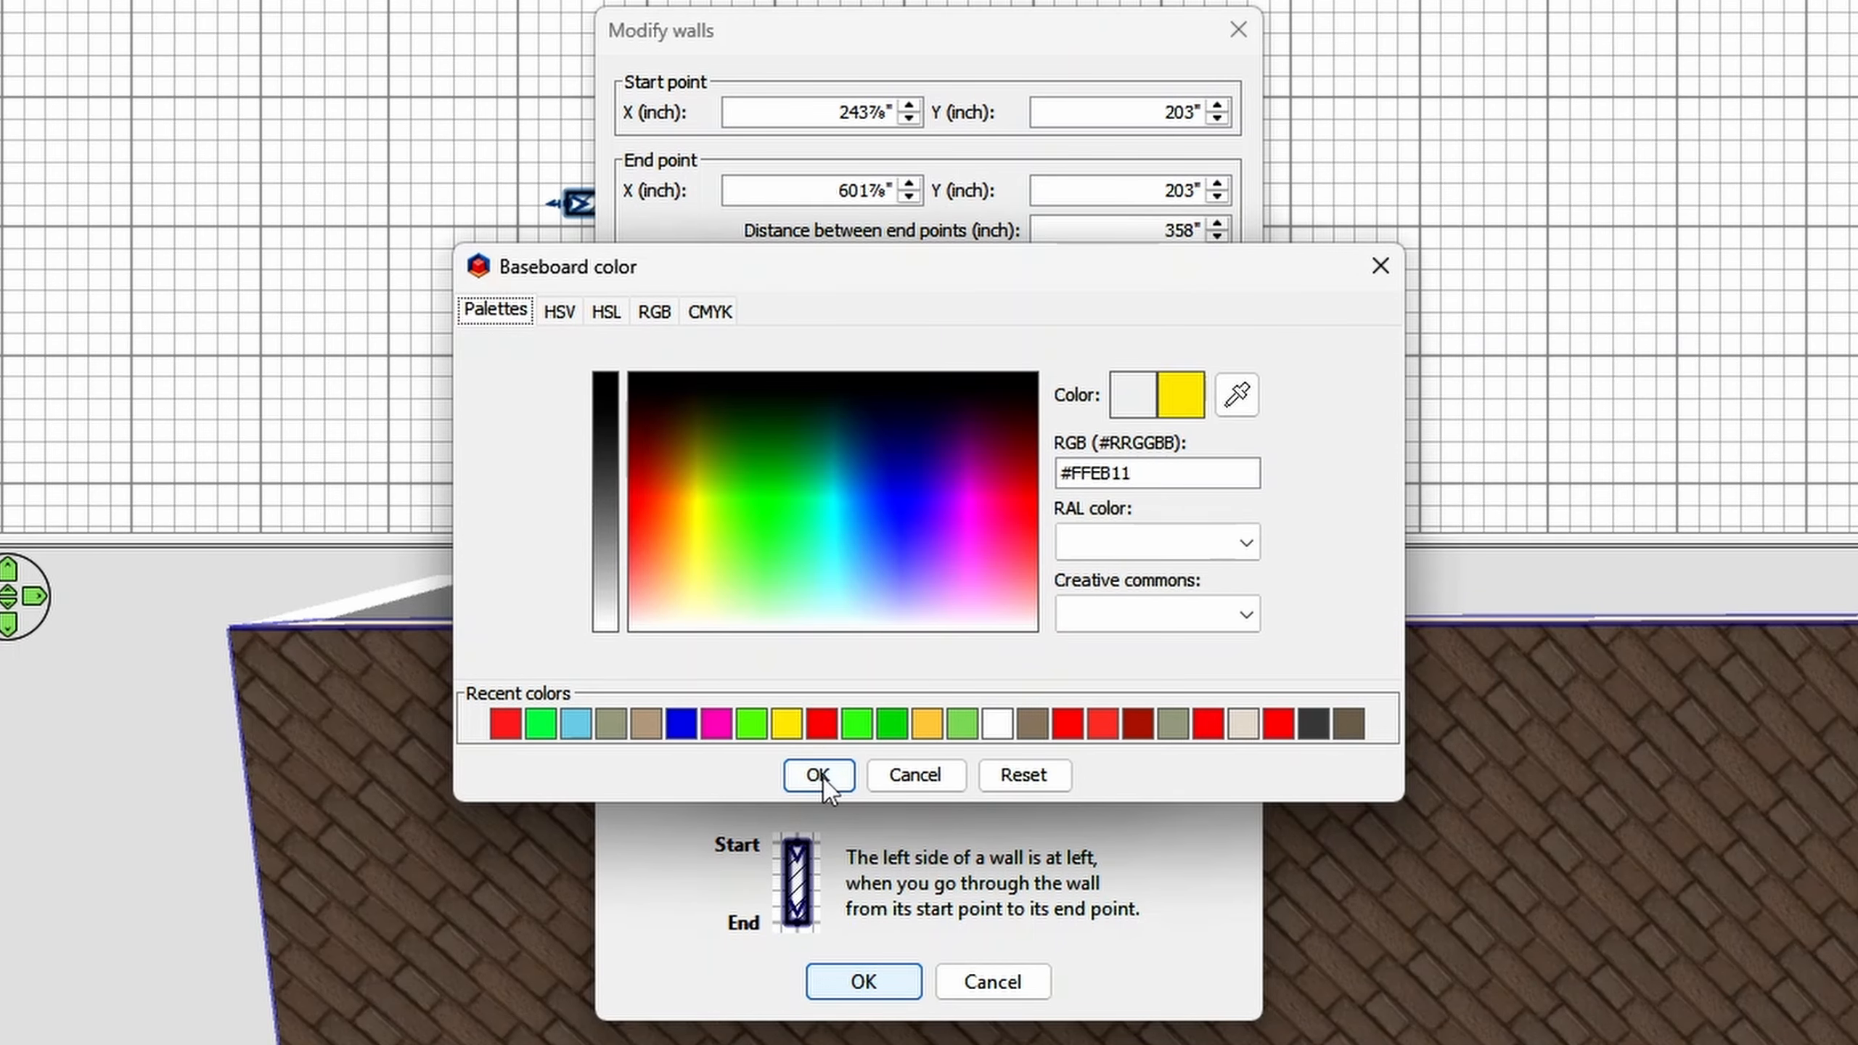
left_click(819, 776)
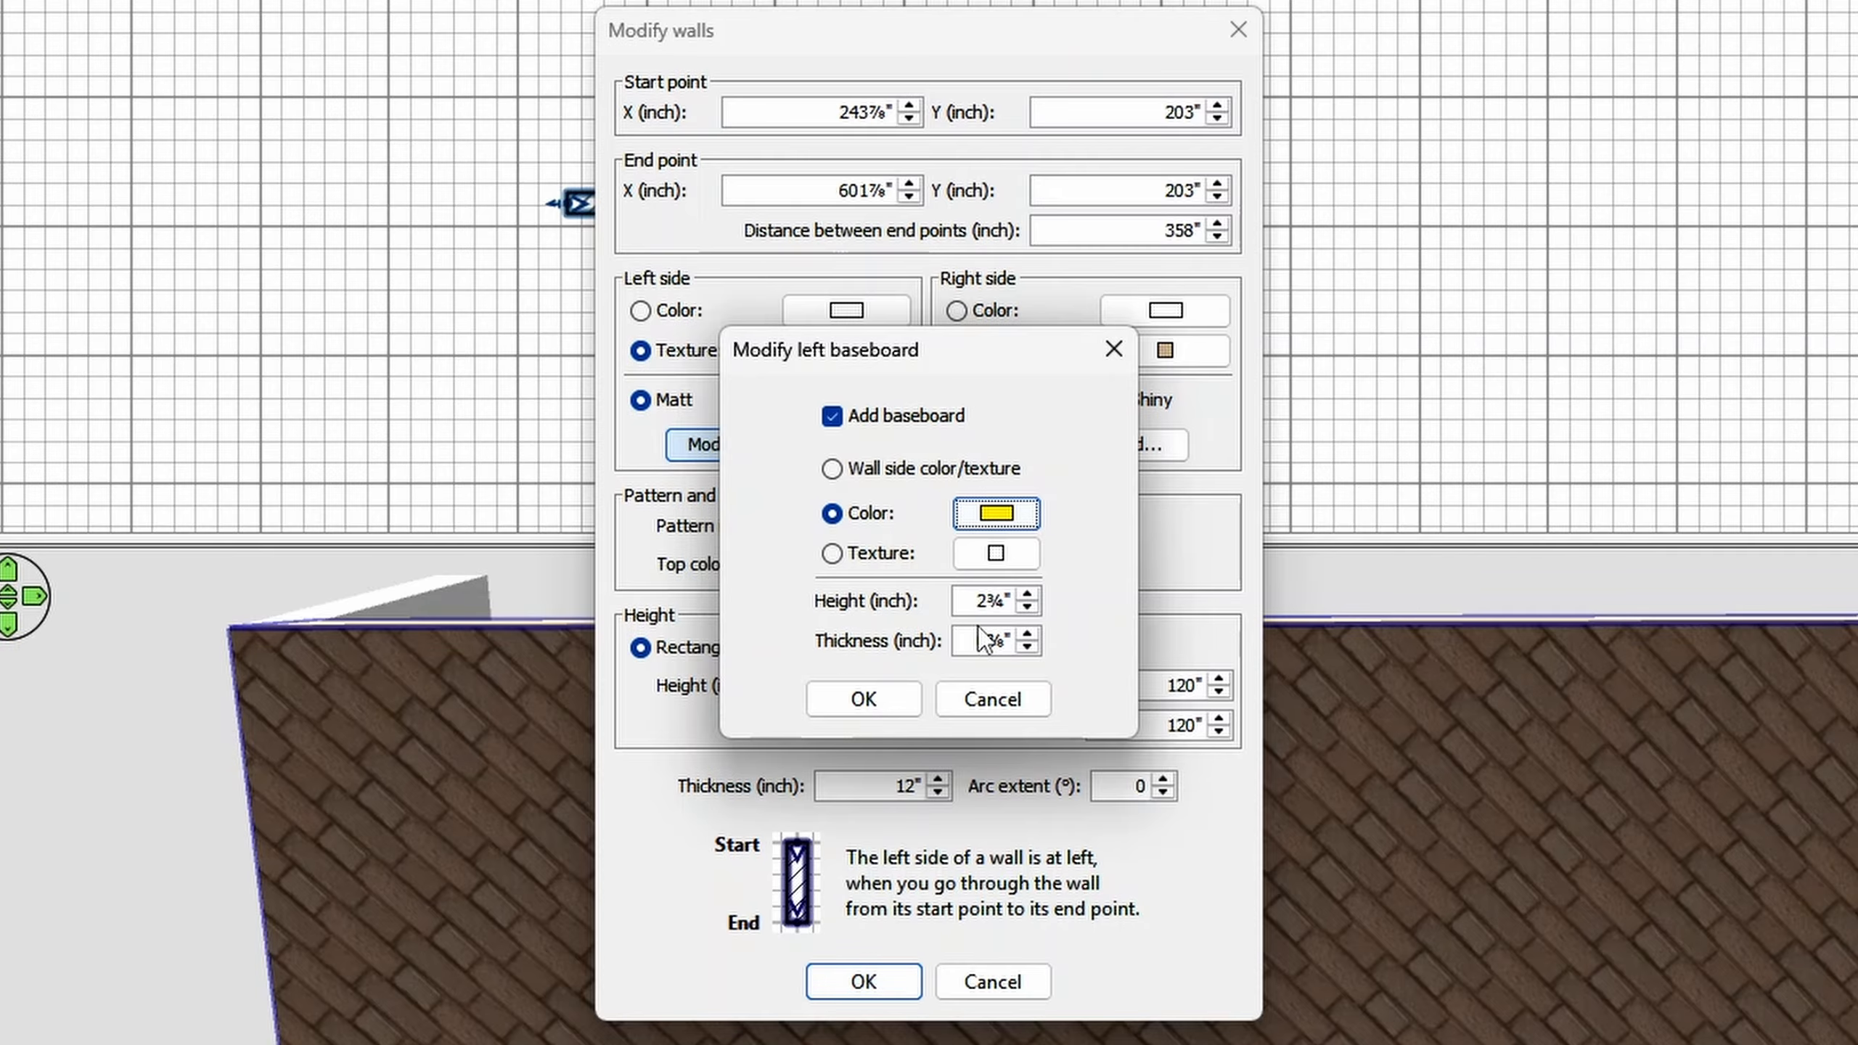
- Increase the left baseboard's thickness beyond 0½" and accept the baseboard settings
left_click(1027, 635)
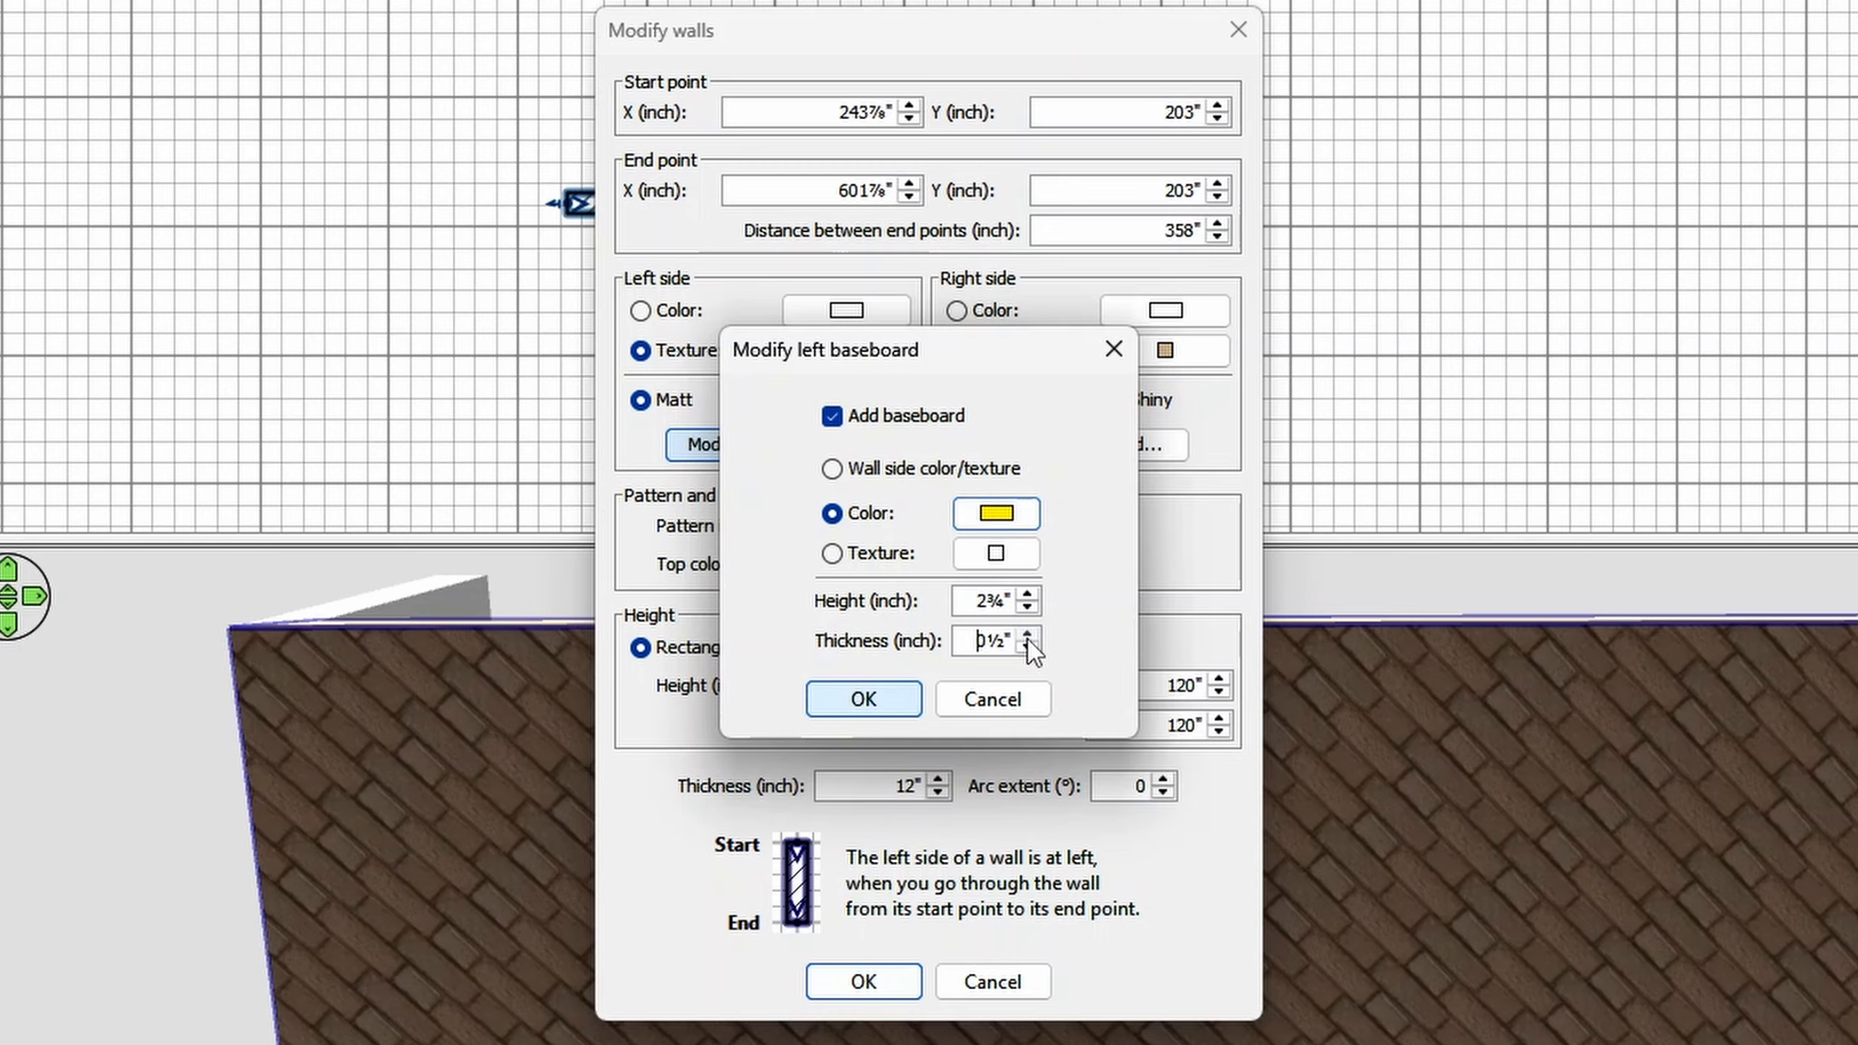
left_click(1028, 636)
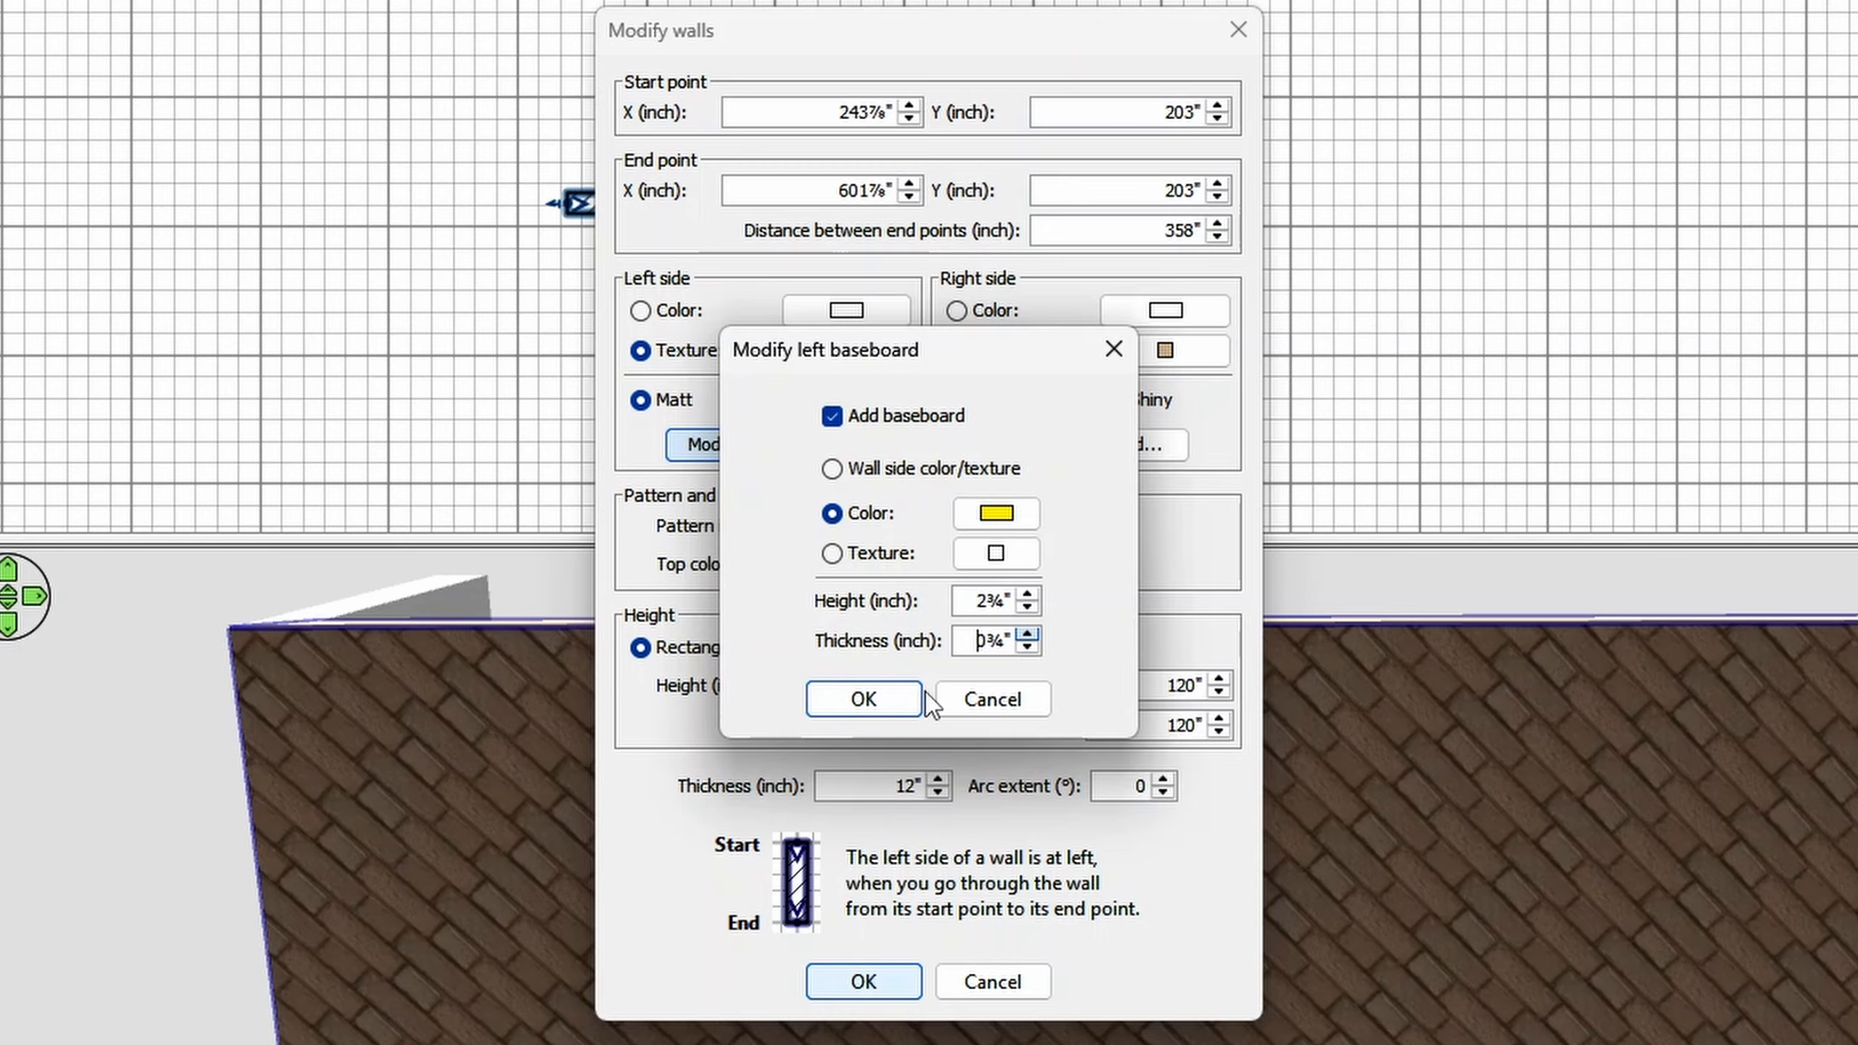
left_click(877, 705)
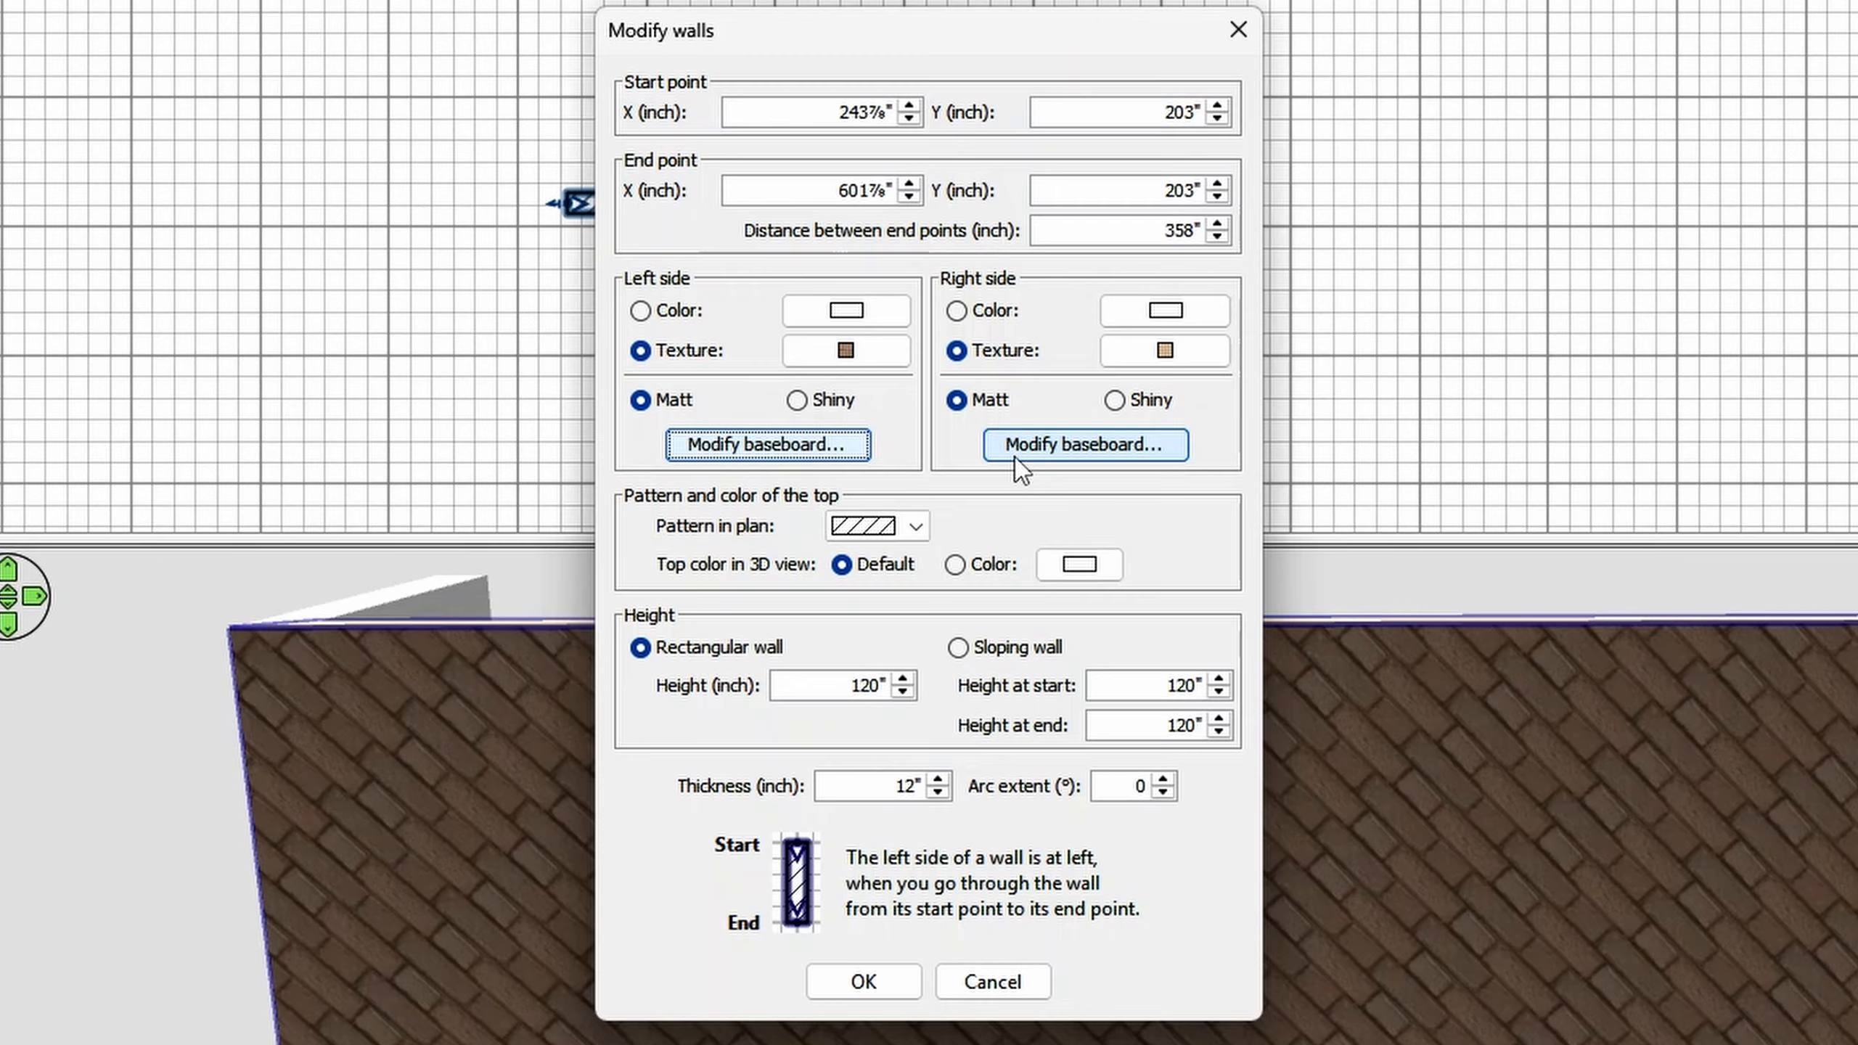
- Add a yellow #FFEB11 baseboard 0¾" thick to the horizontal wall's right side and apply the wall changes
left_click(1017, 458)
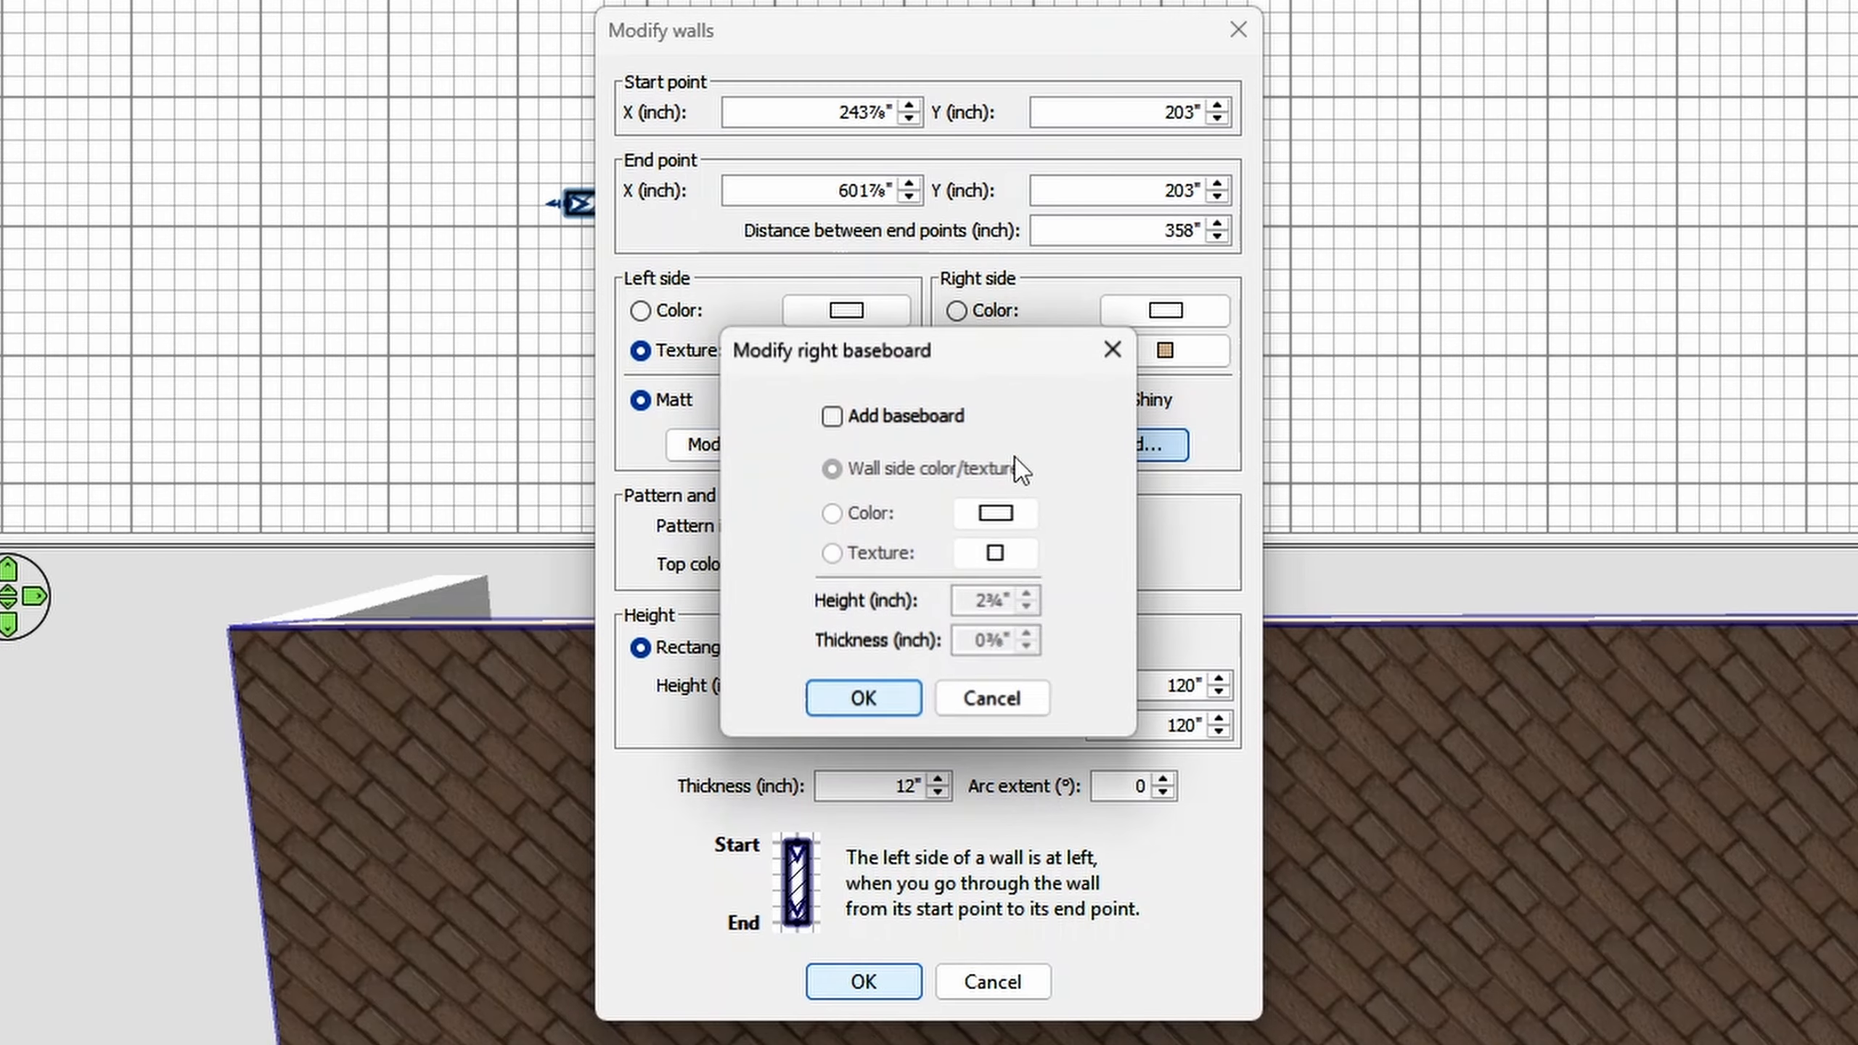
left_click(906, 417)
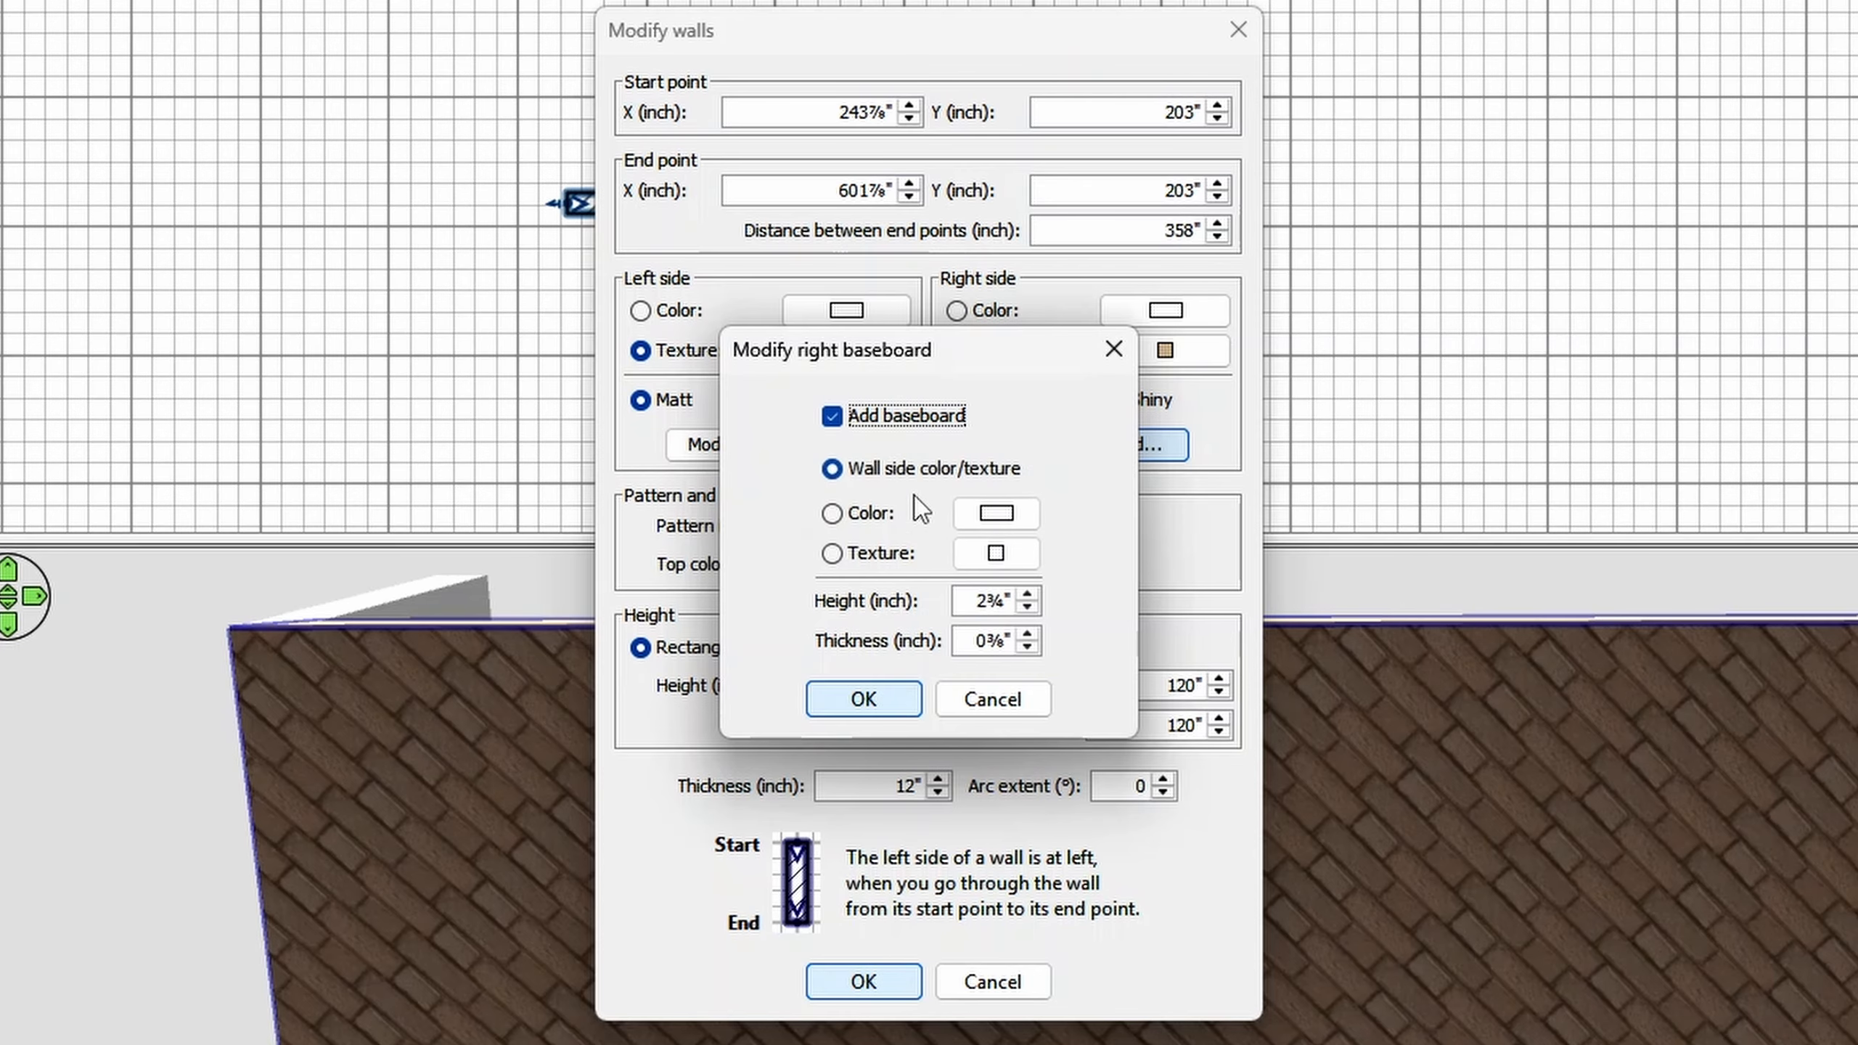
left_click(868, 516)
left_click(996, 516)
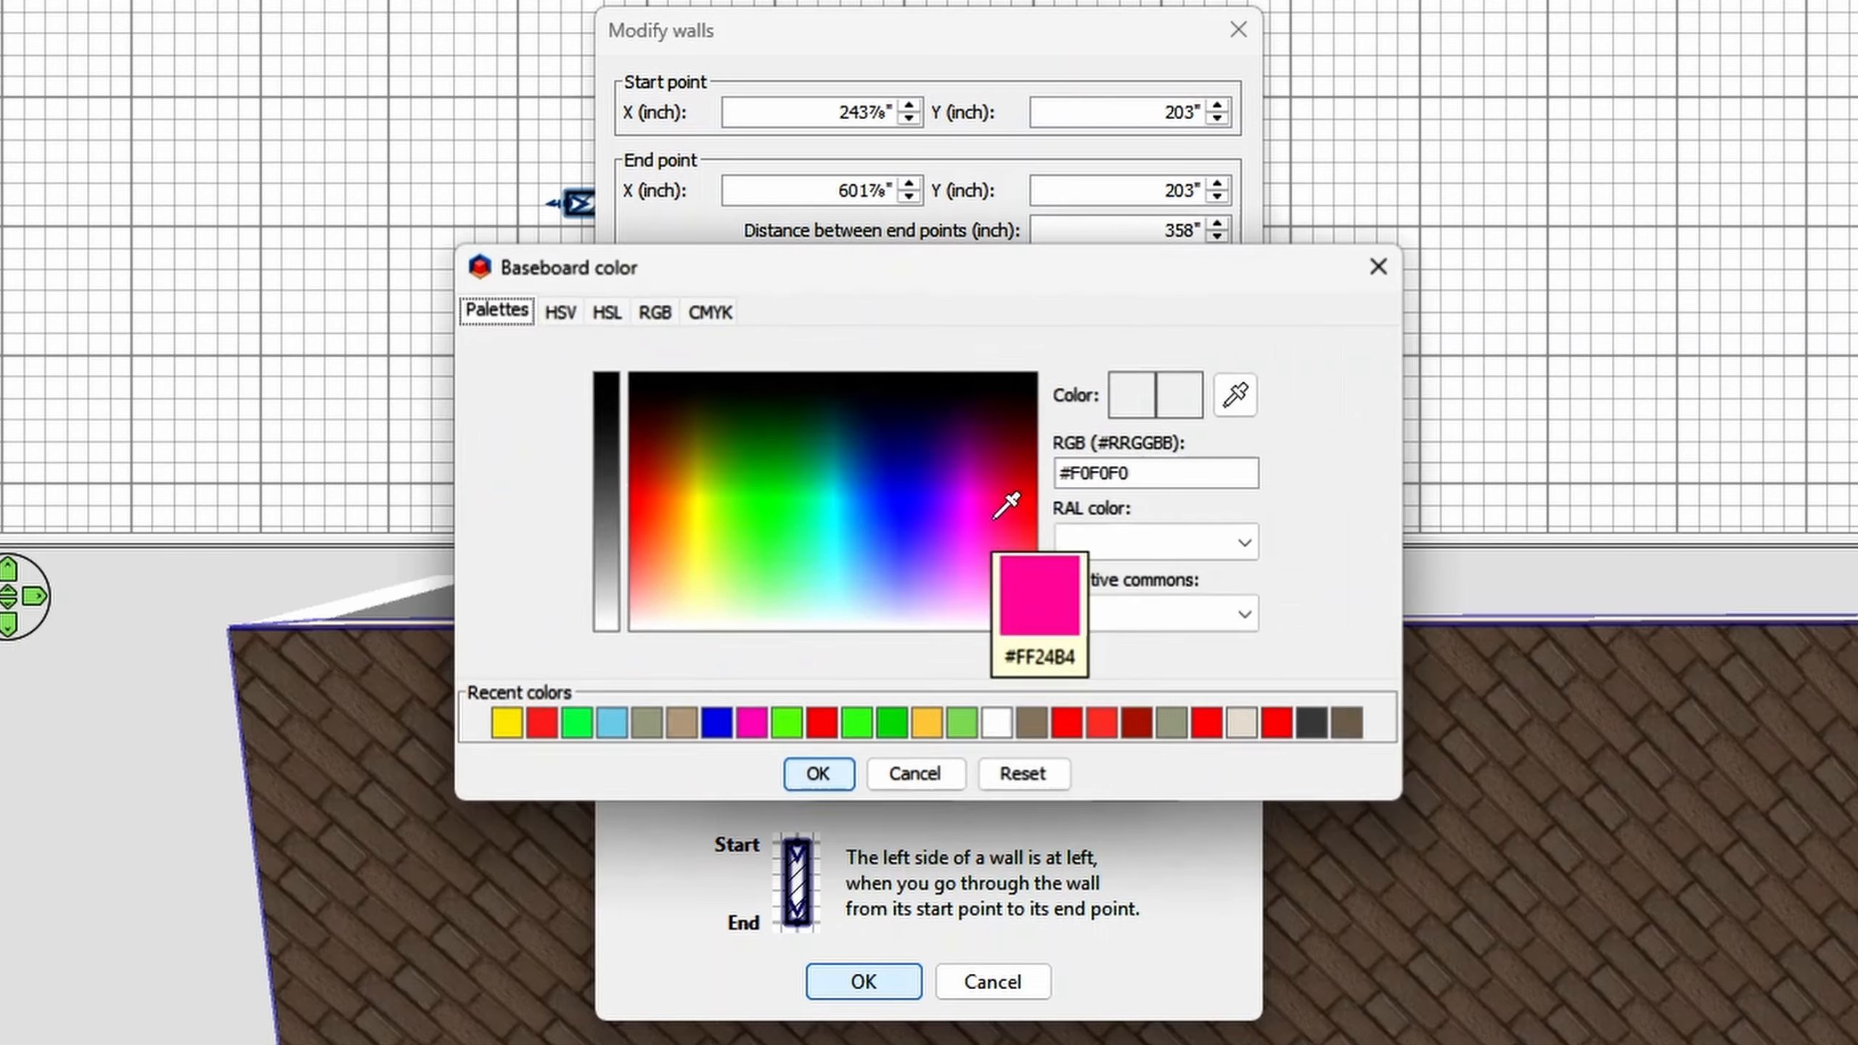
left_click(506, 723)
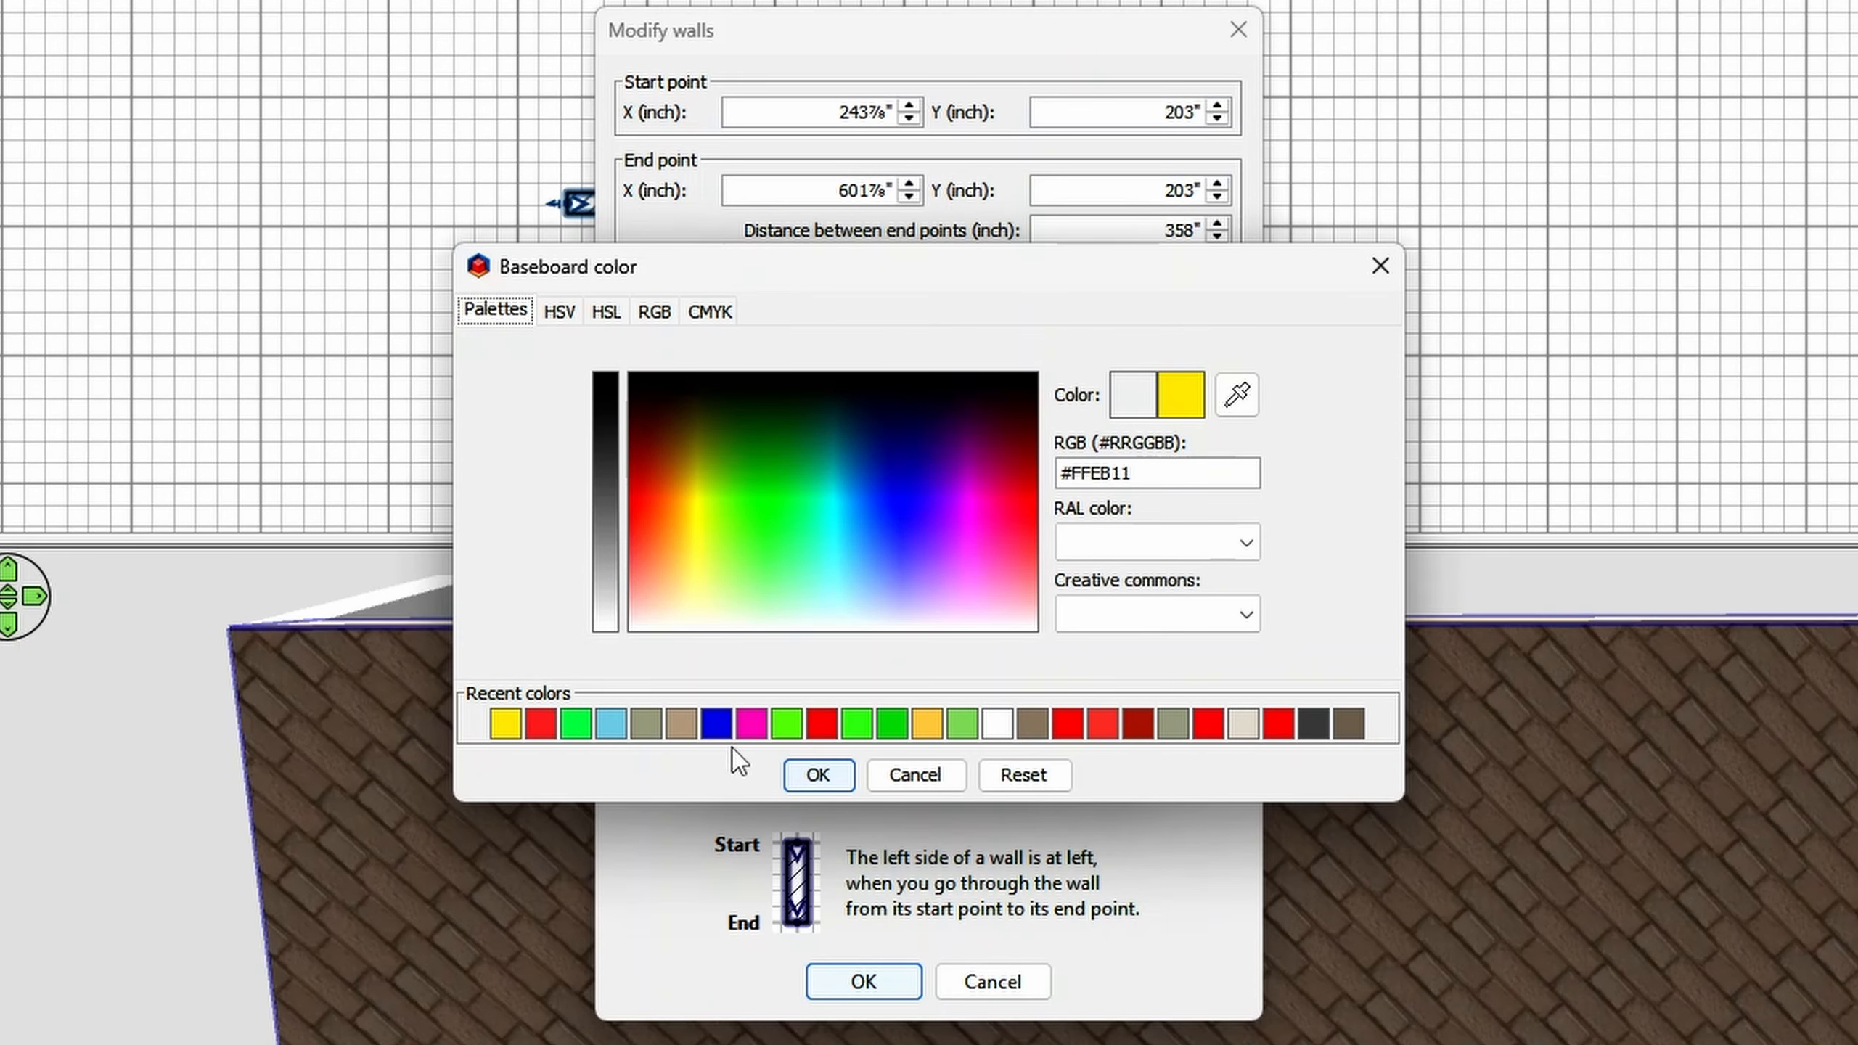
left_click(817, 774)
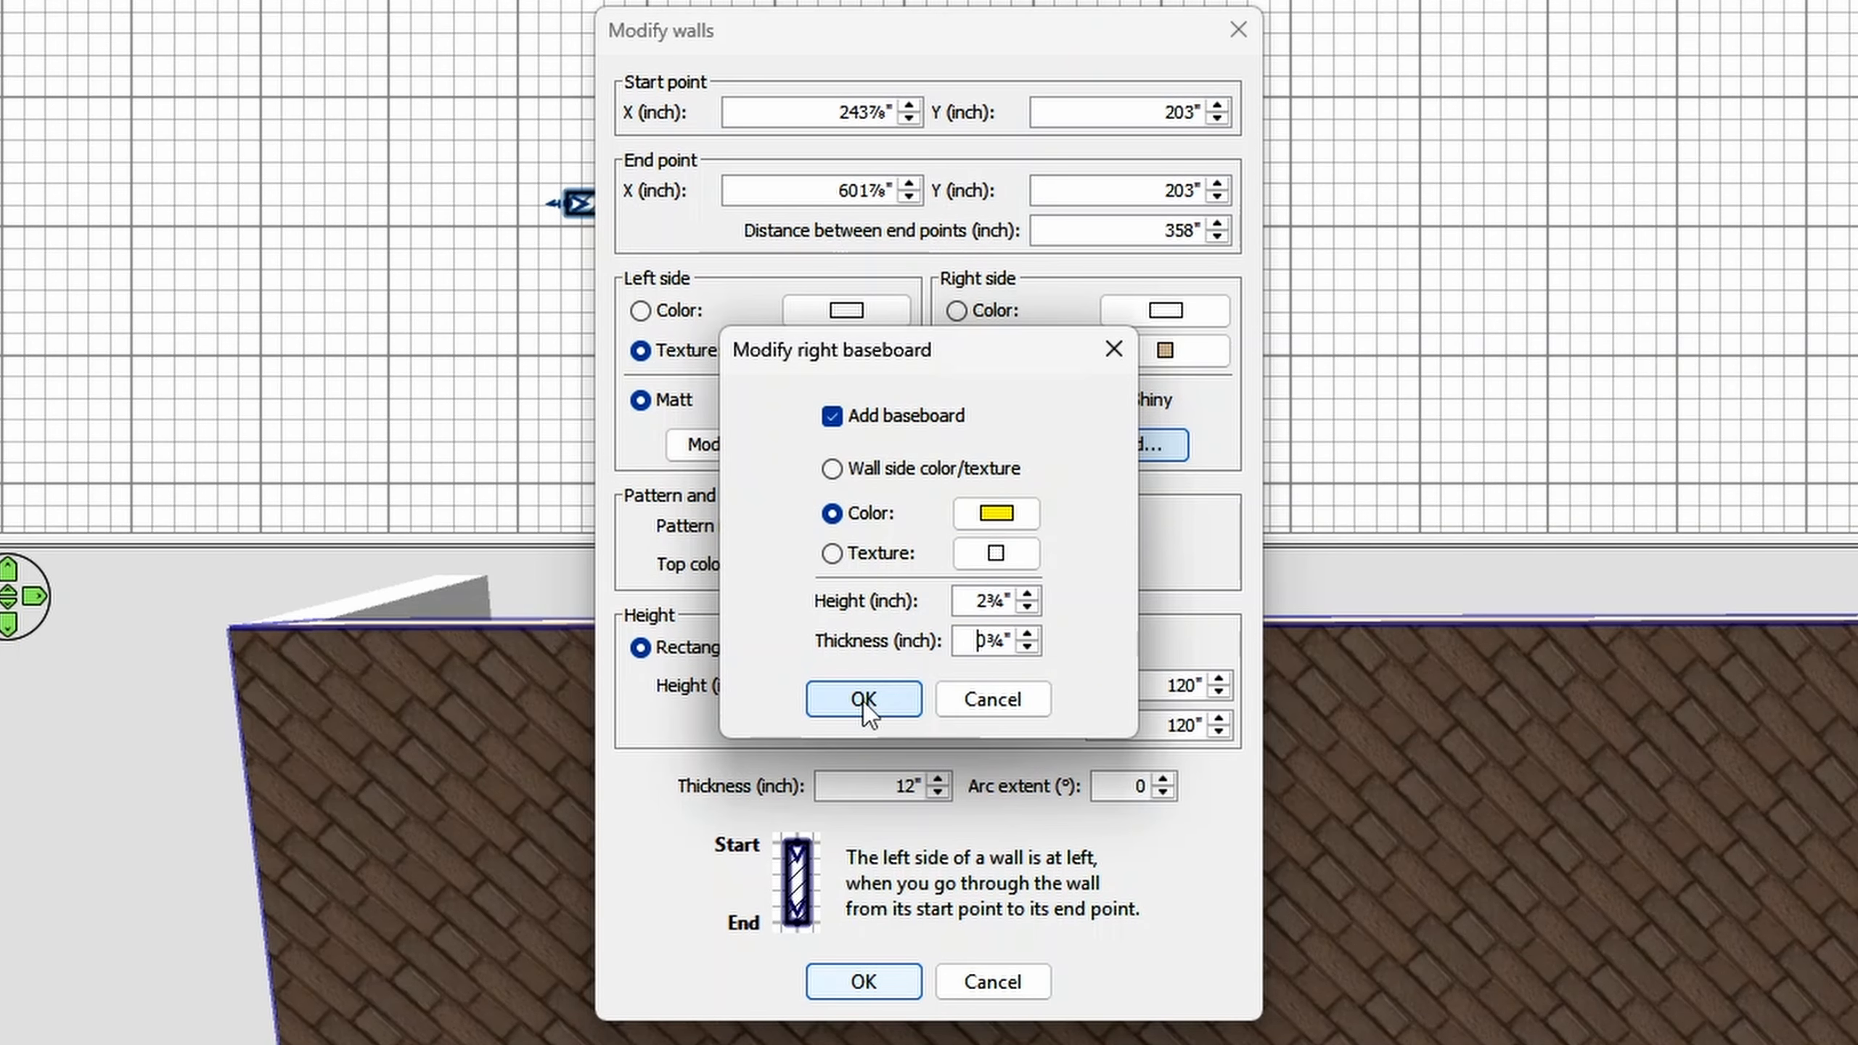
left_click(864, 699)
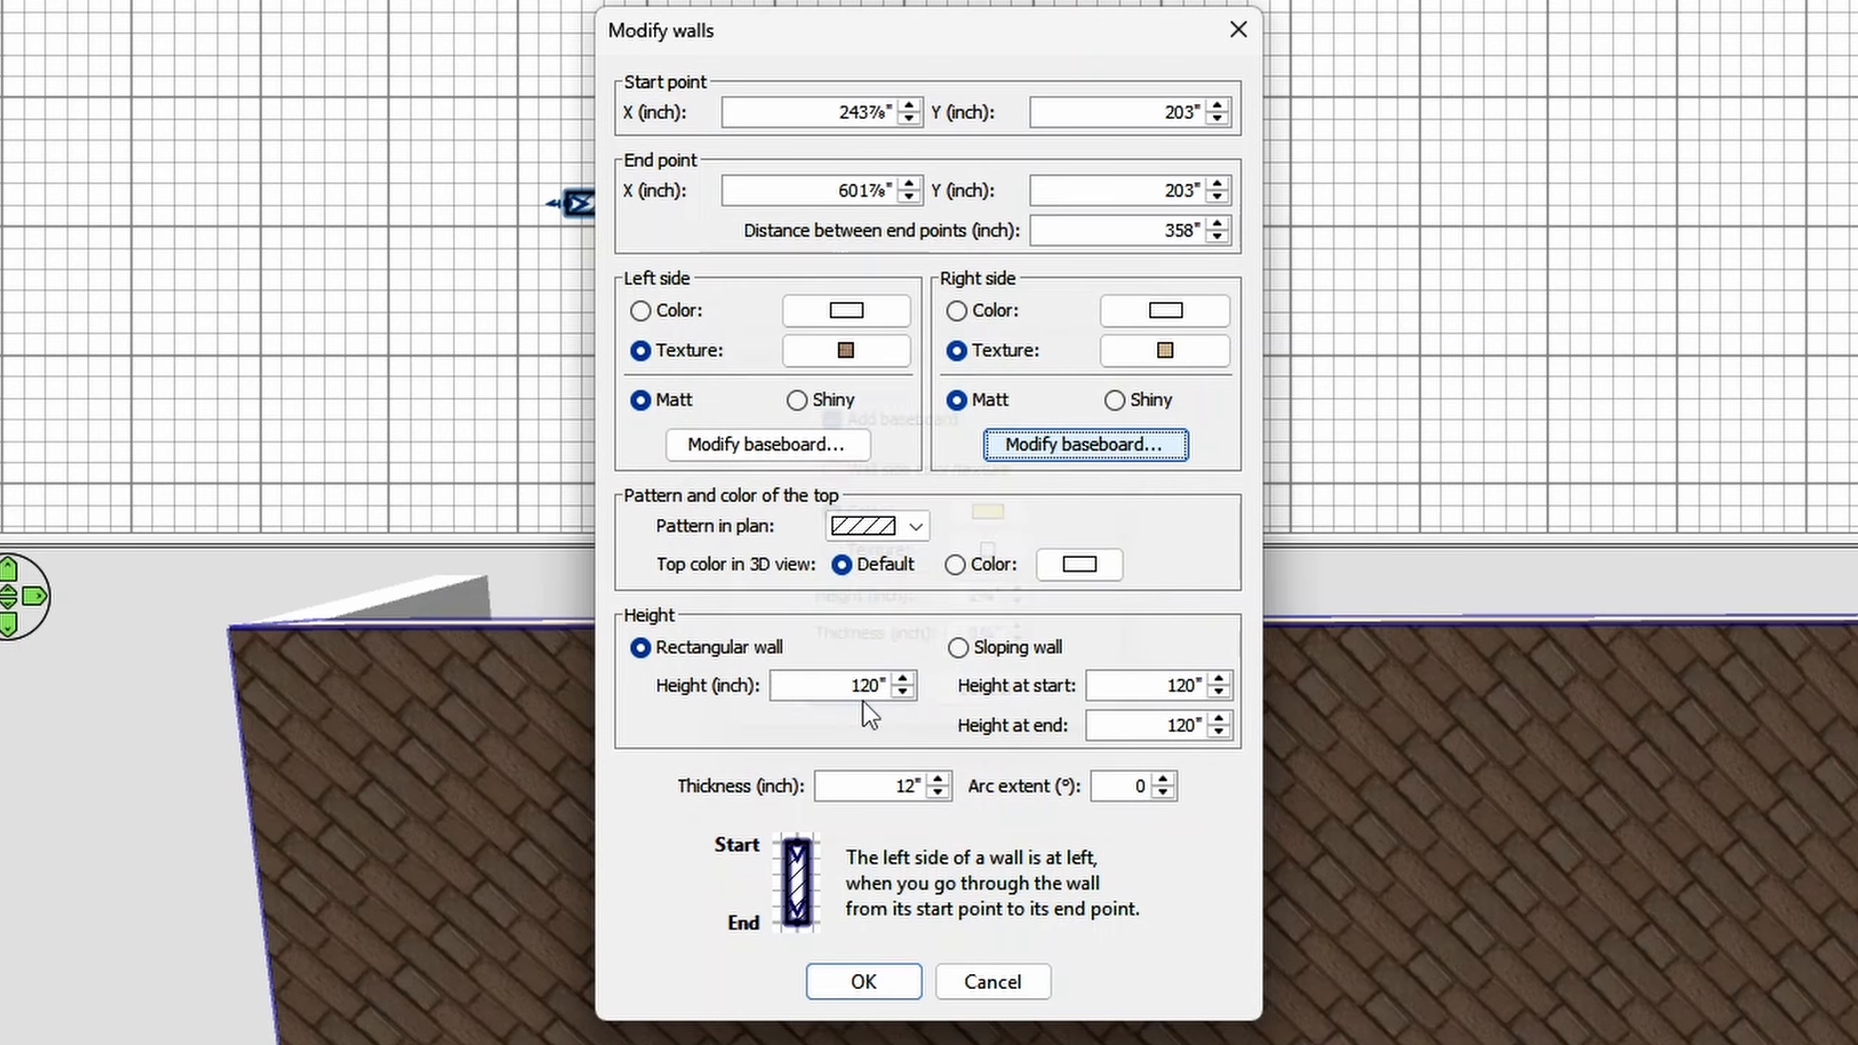
left_click(878, 983)
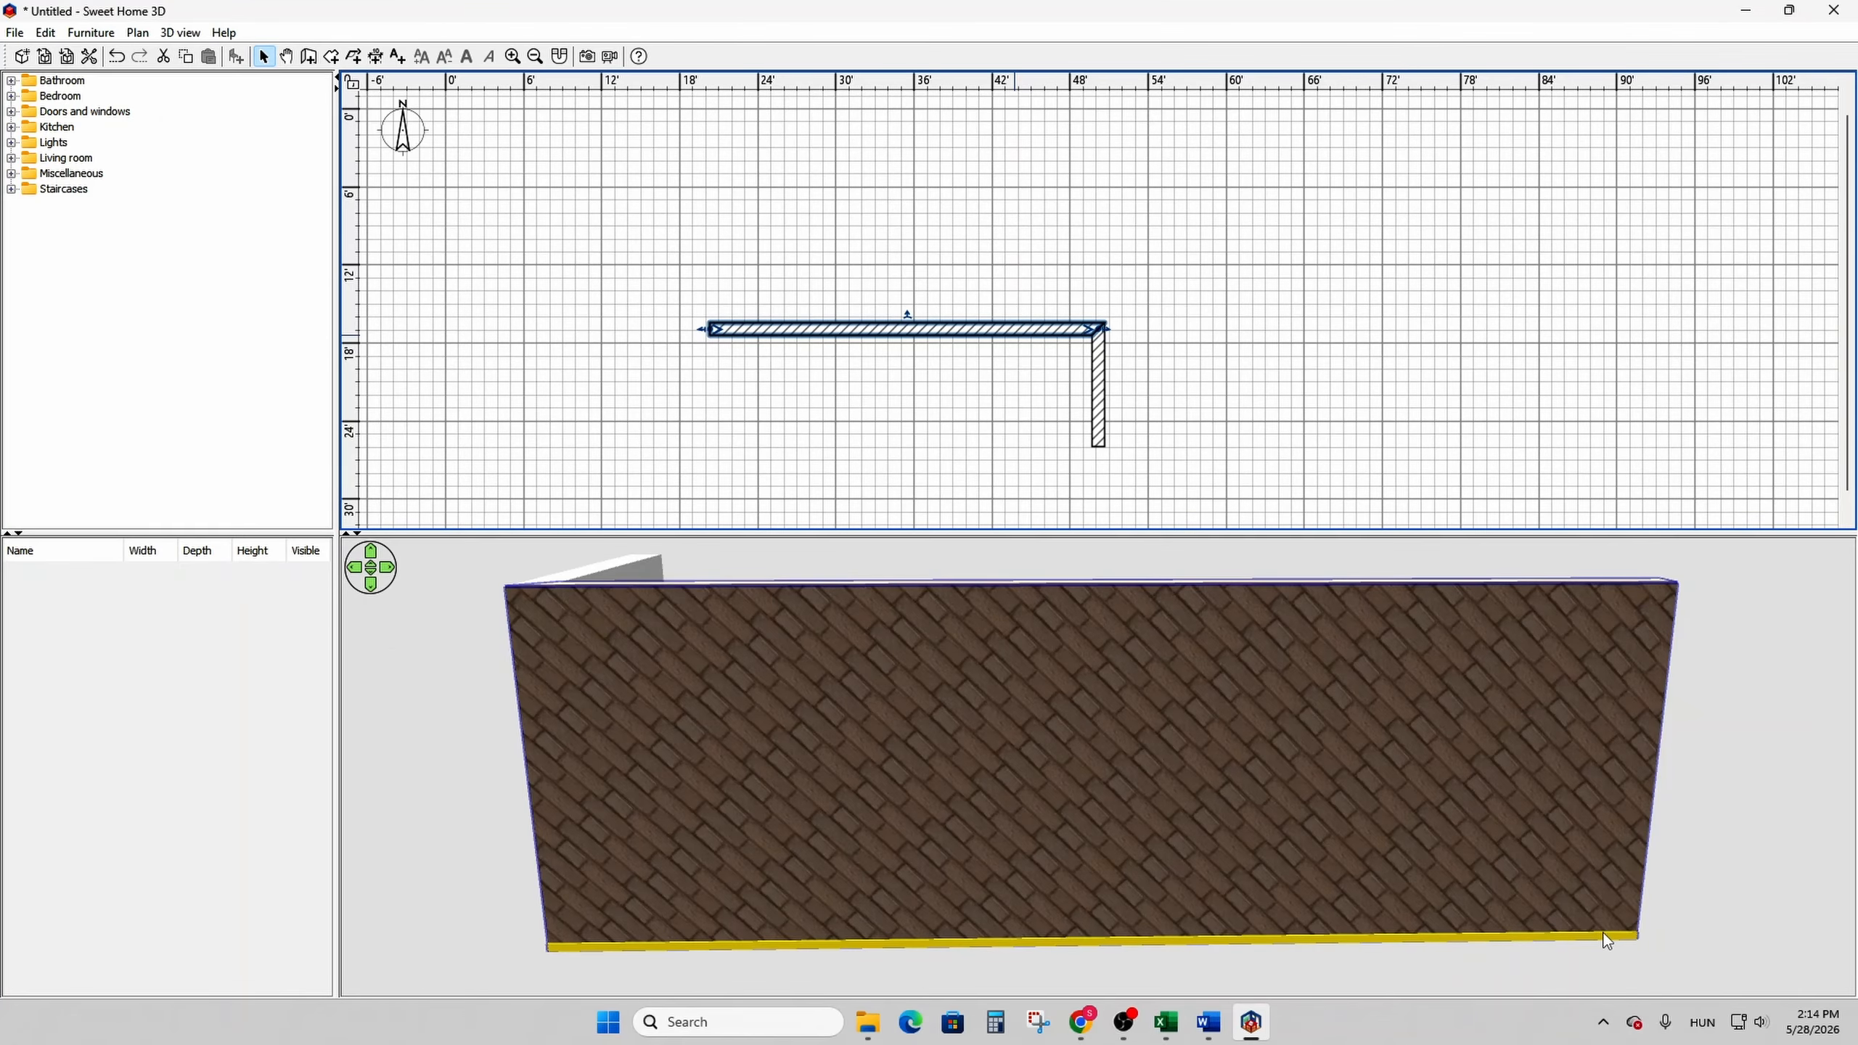
- Set the horizontal wall's pattern in plan to the black one with white lines slanting down to the right
double_click(759, 330)
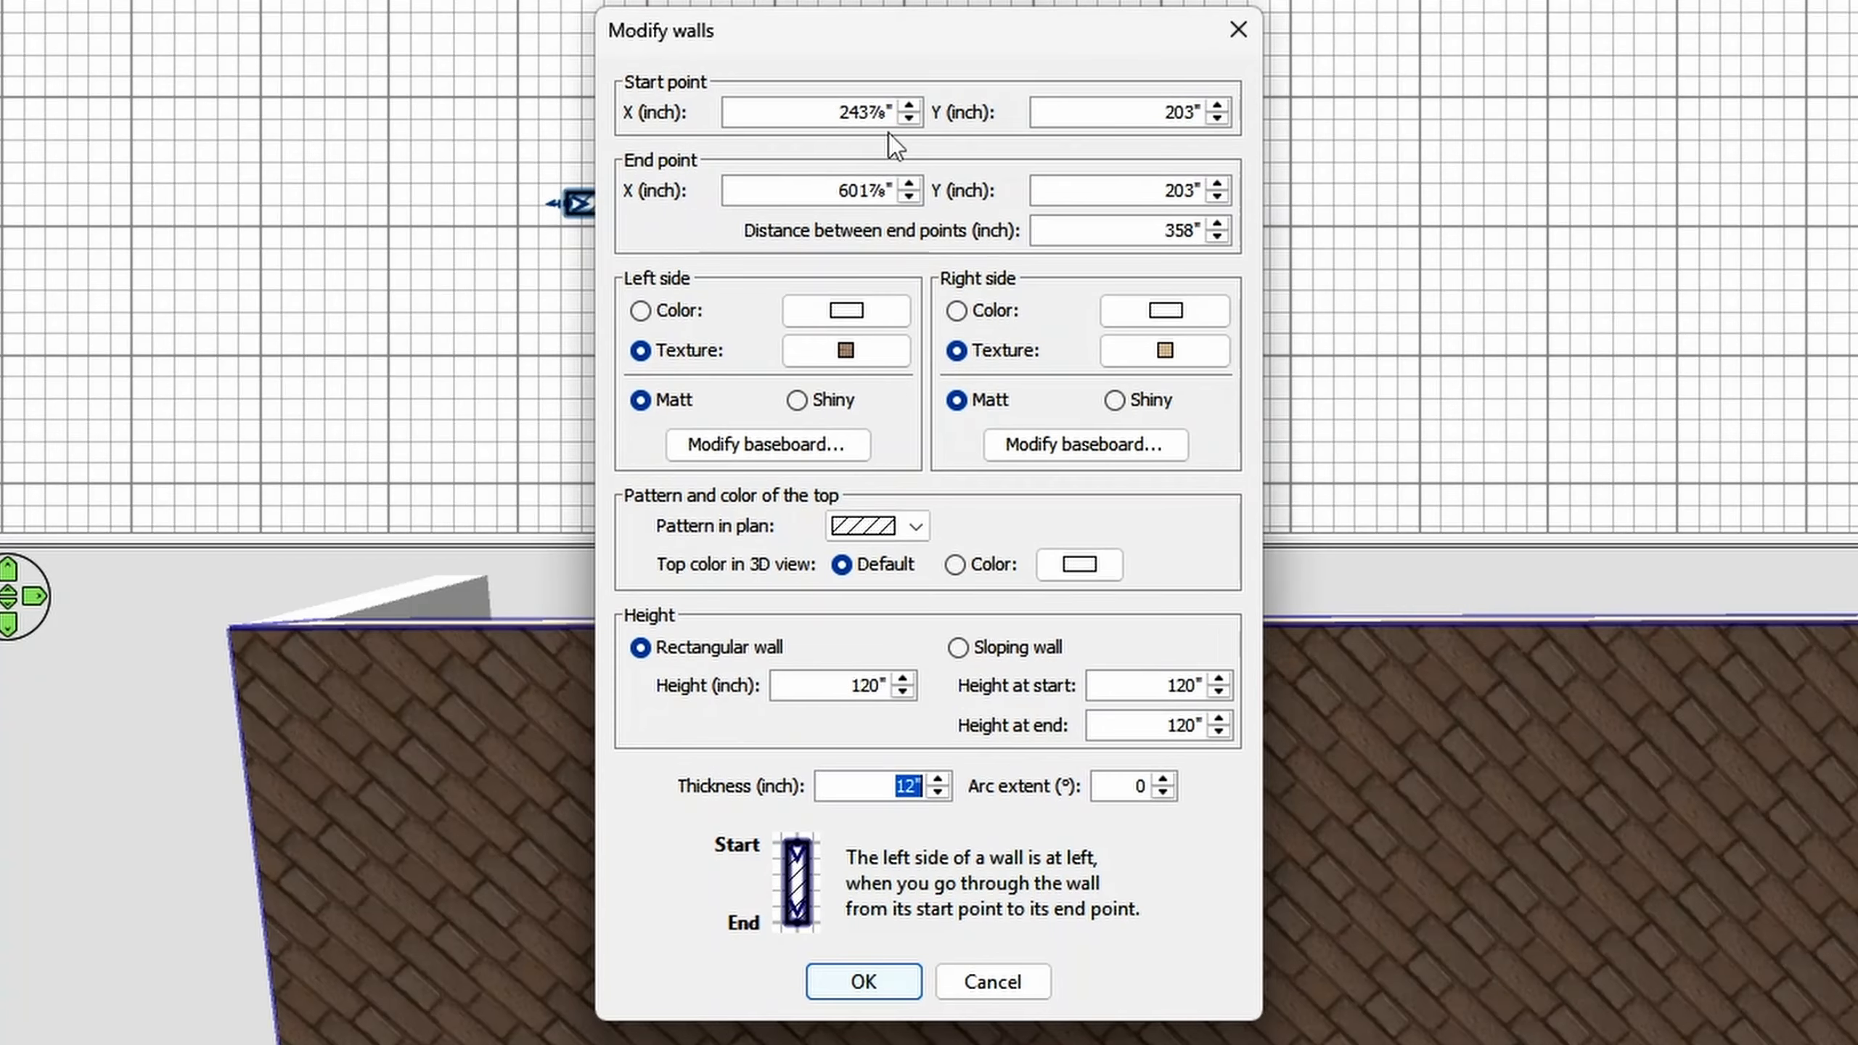
left_click_drag(947, 229, 721, 235)
left_click_drag(570, 30, 484, 29)
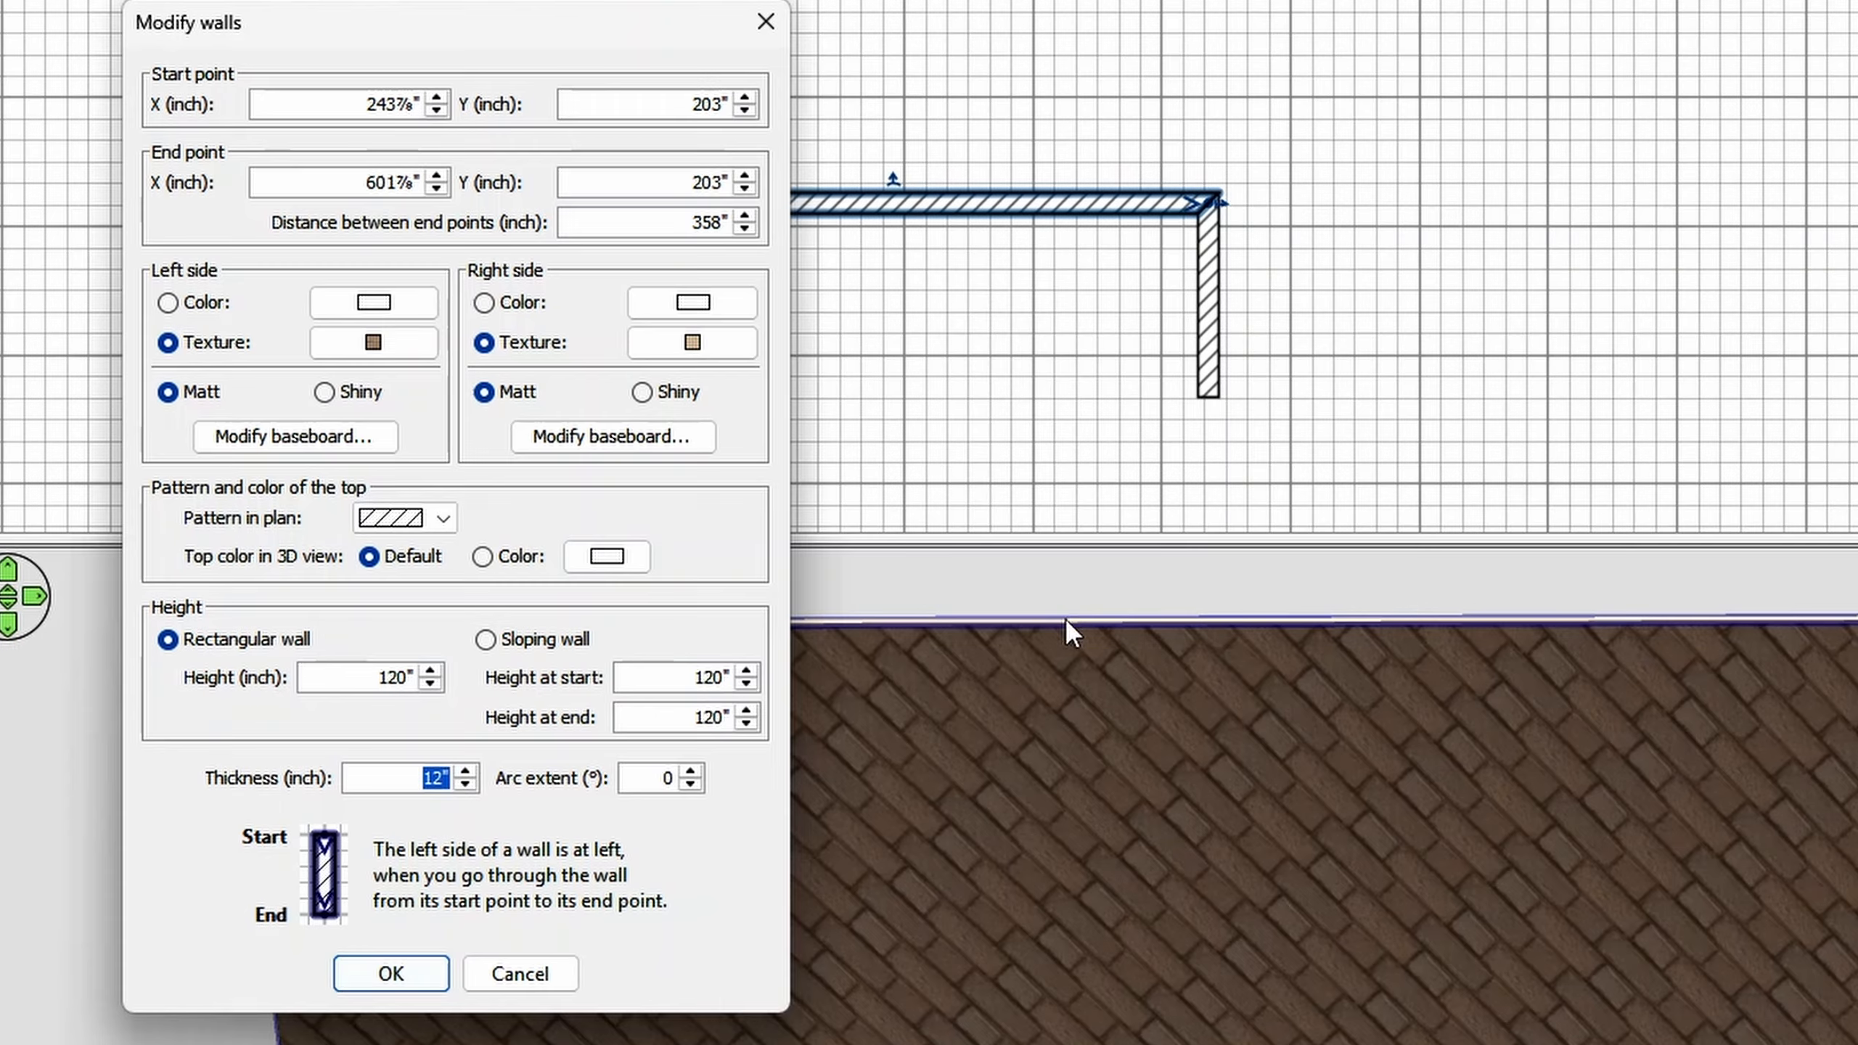
left_click(450, 523)
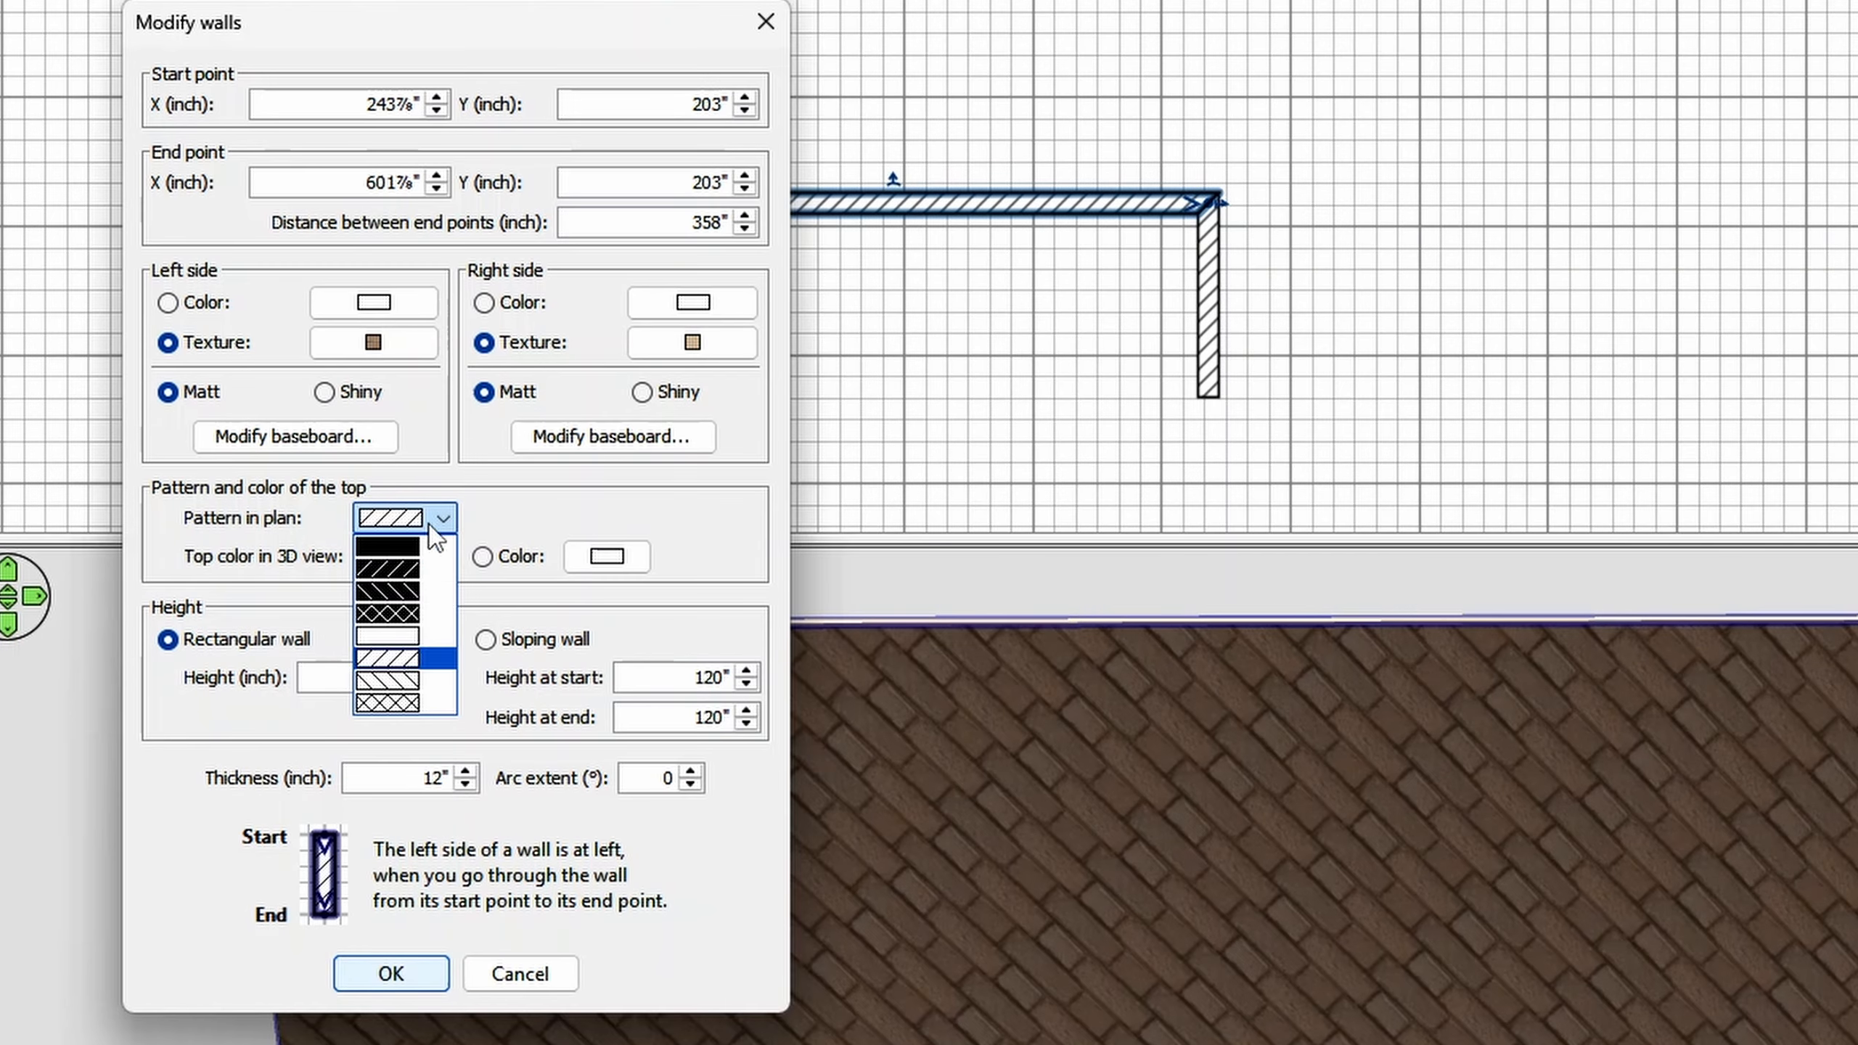
left_click(402, 586)
- Give the horizontal wall a blue top color in the 3D view and apply the wall changes
left_click(521, 557)
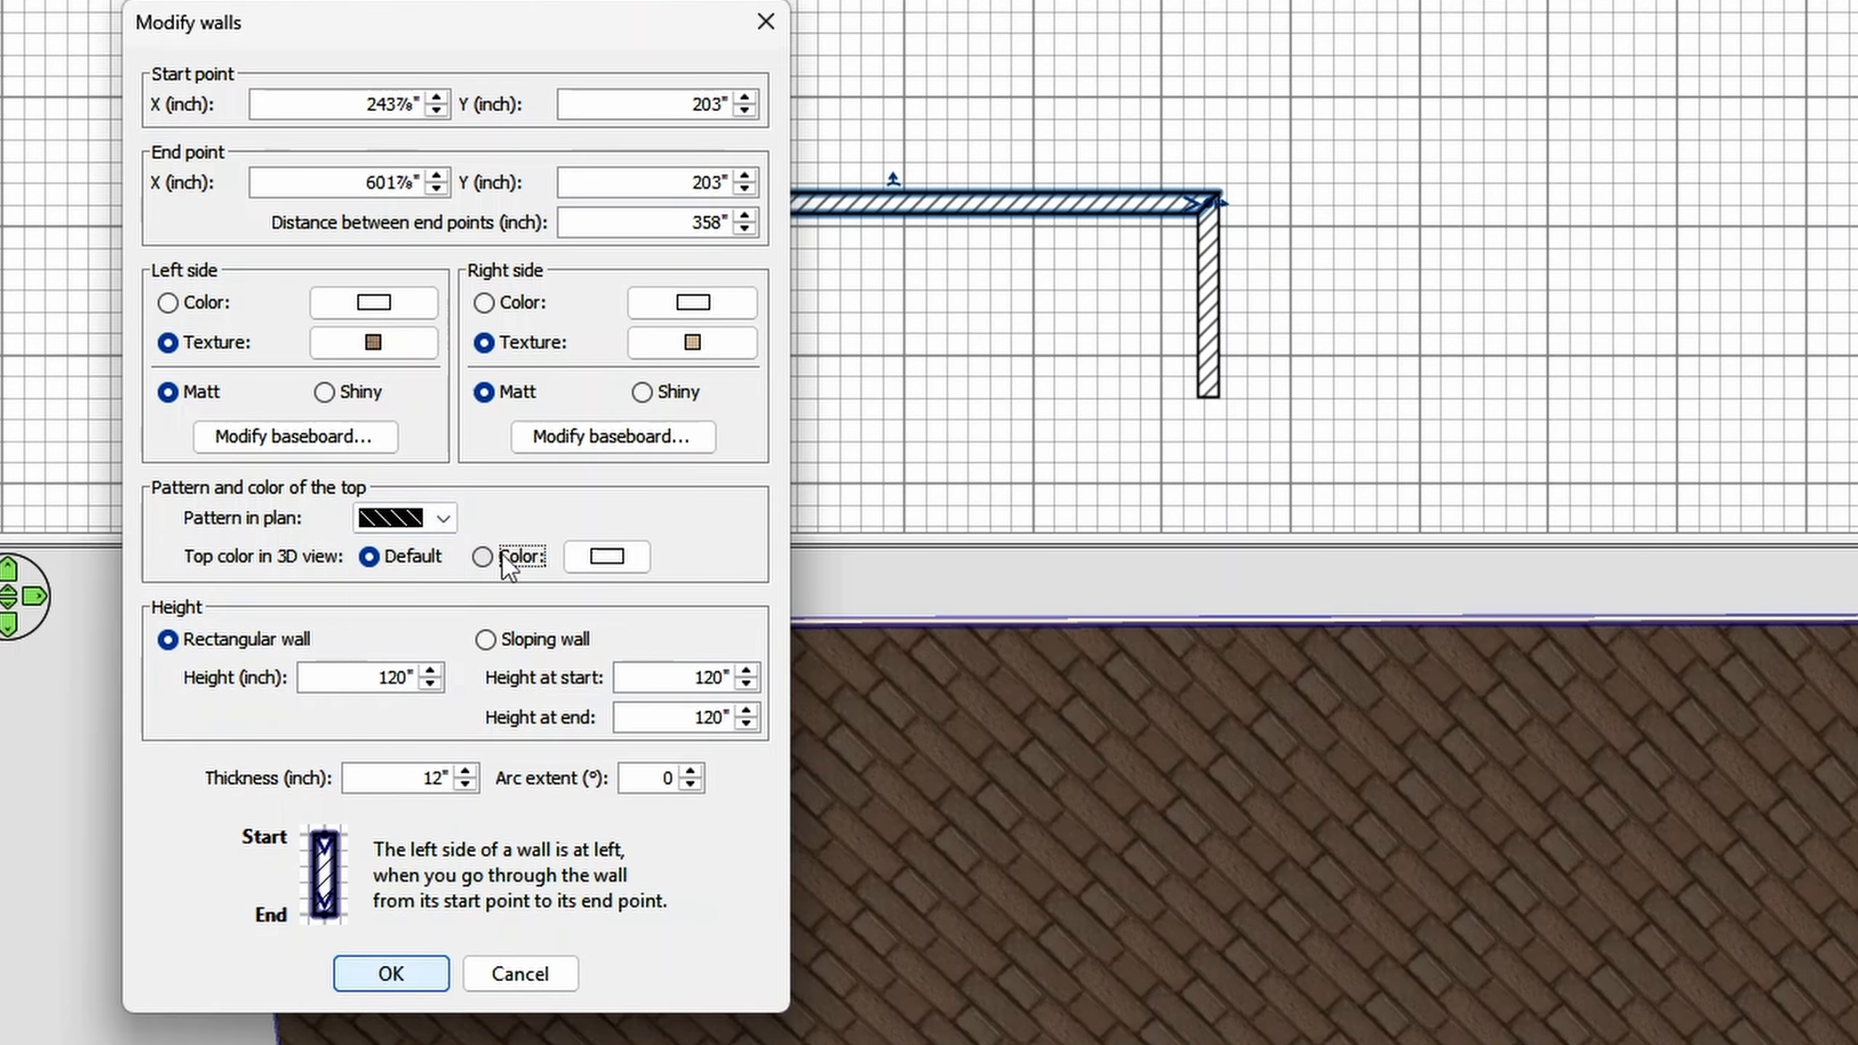
left_click(613, 565)
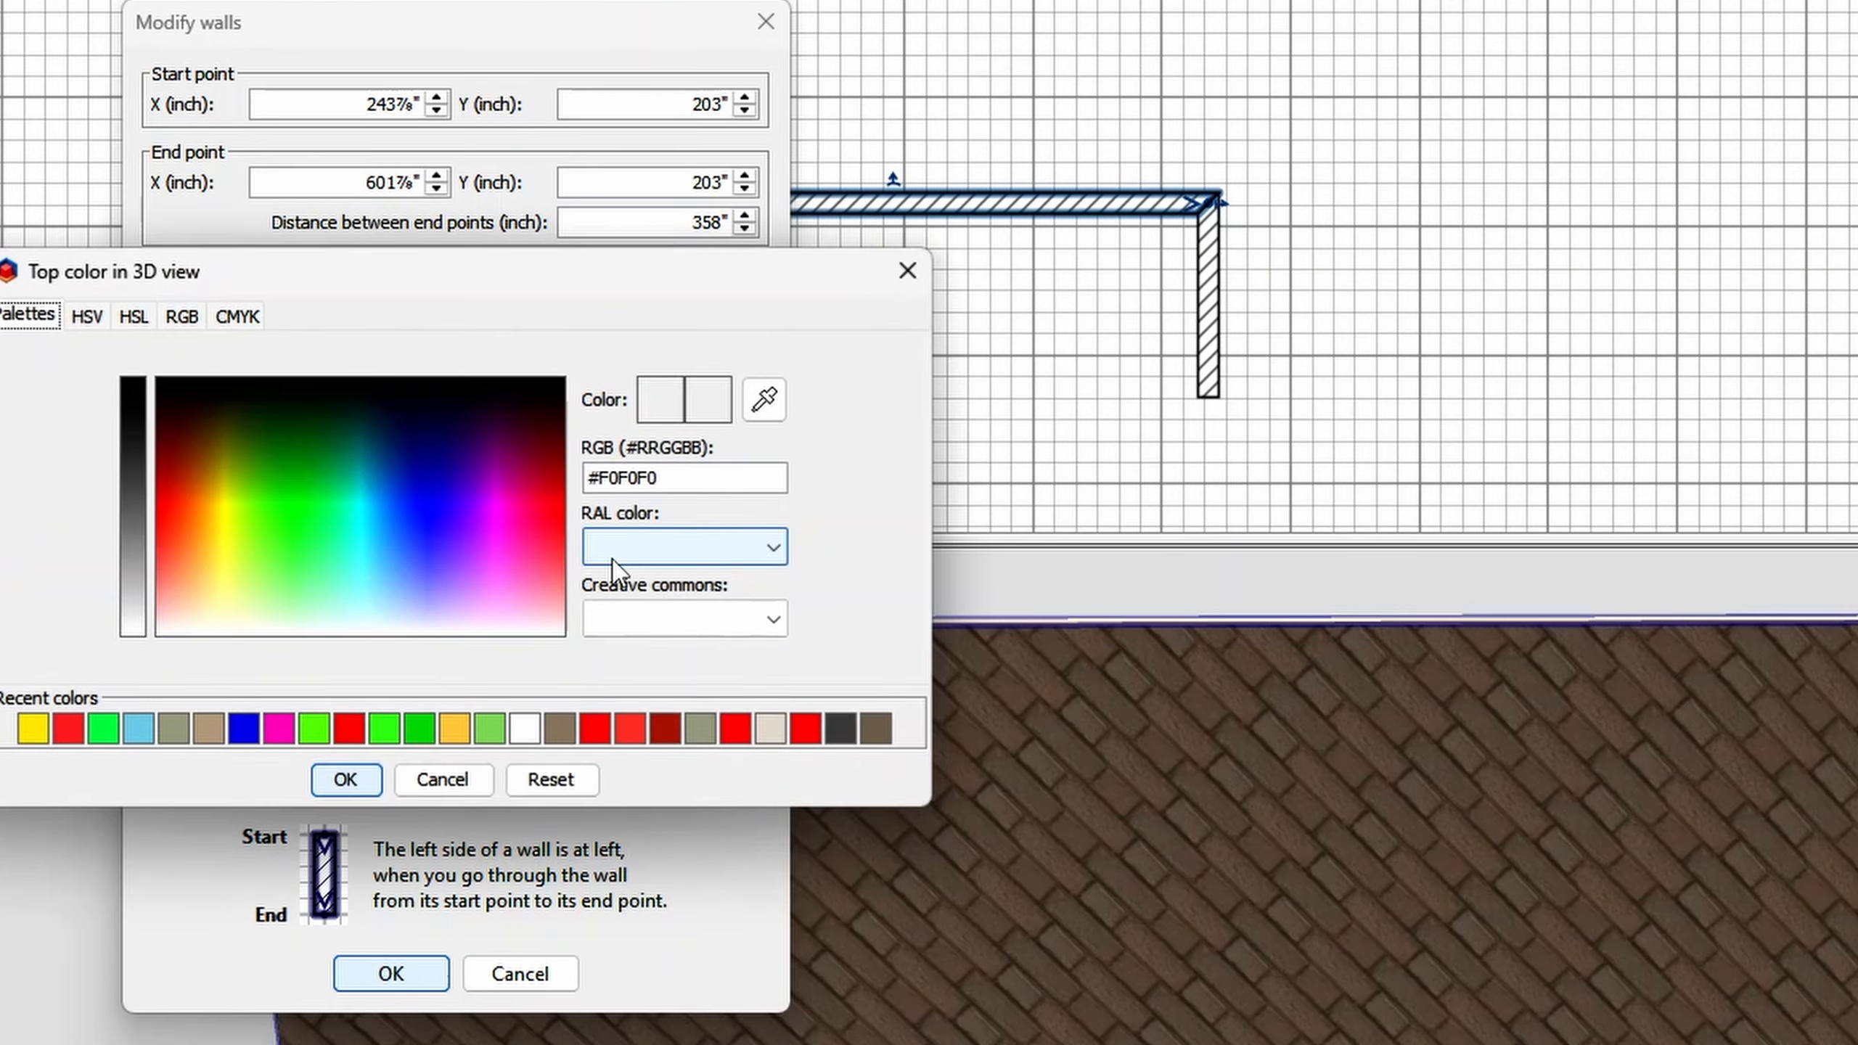
left_click(321, 726)
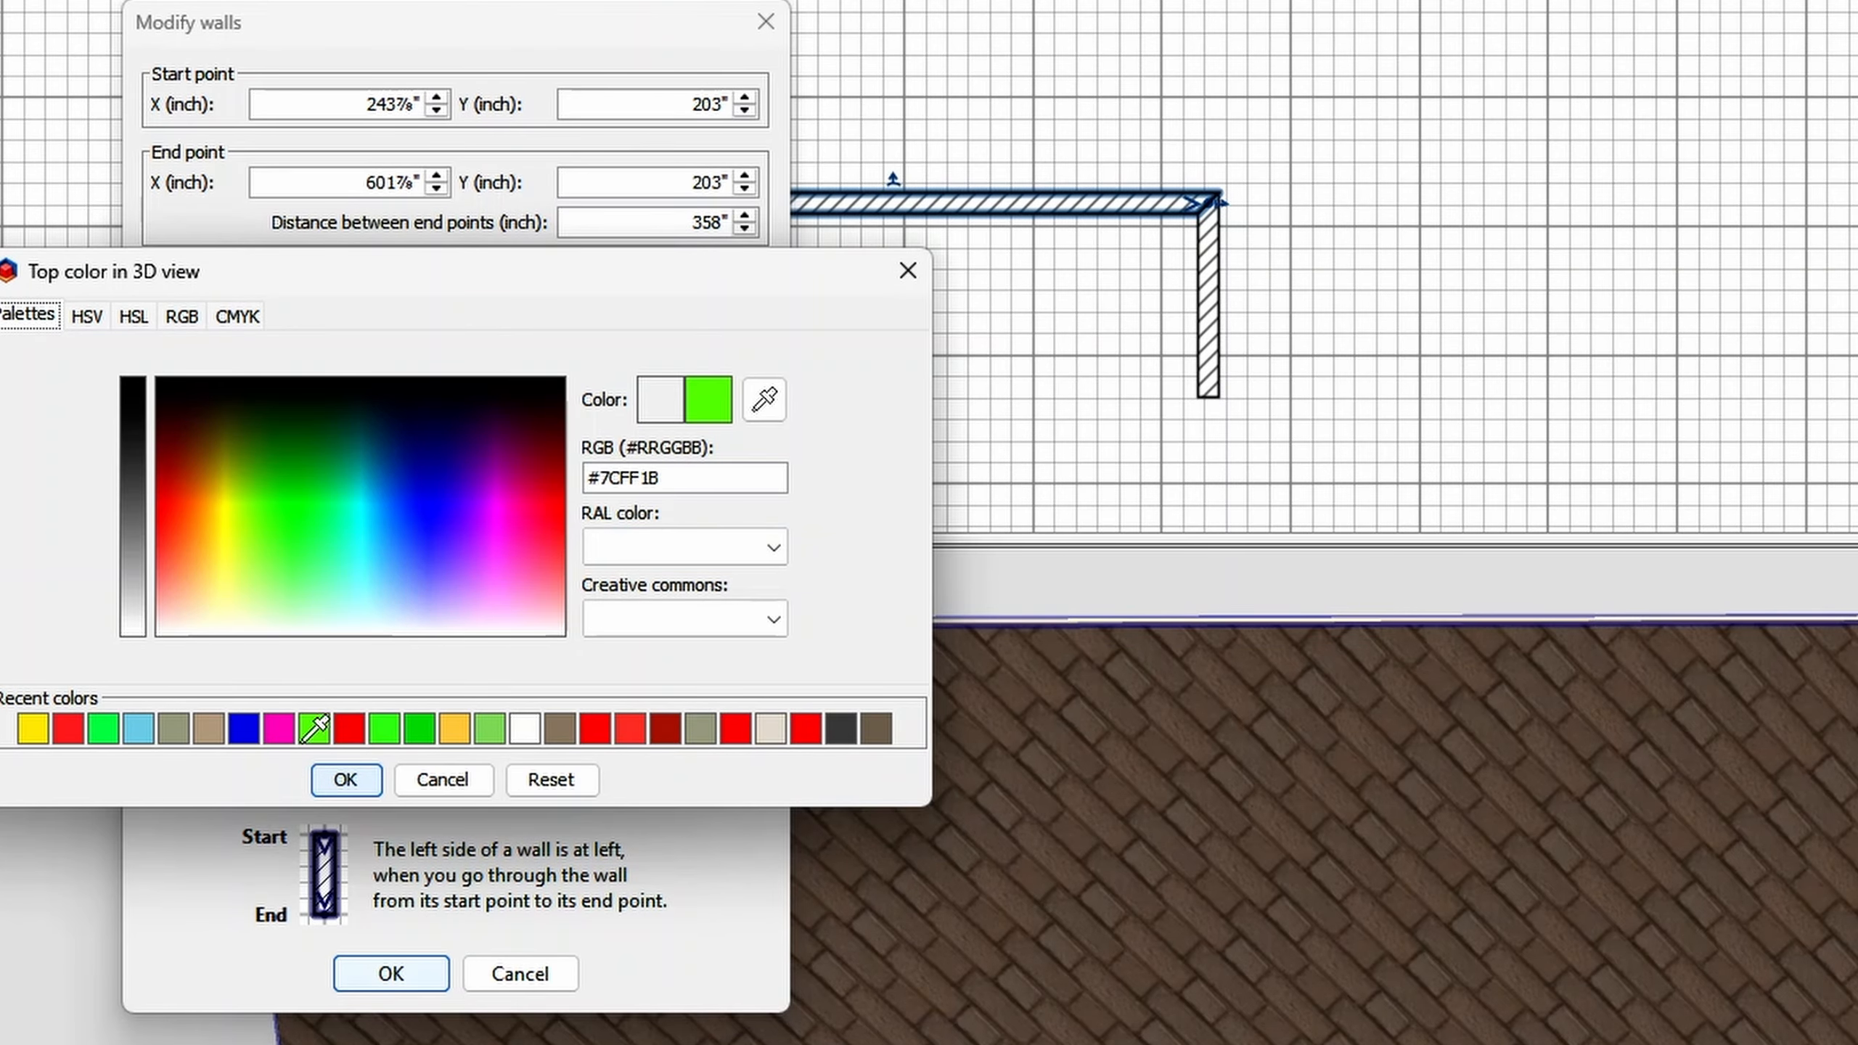
left_click(401, 494)
left_click(347, 779)
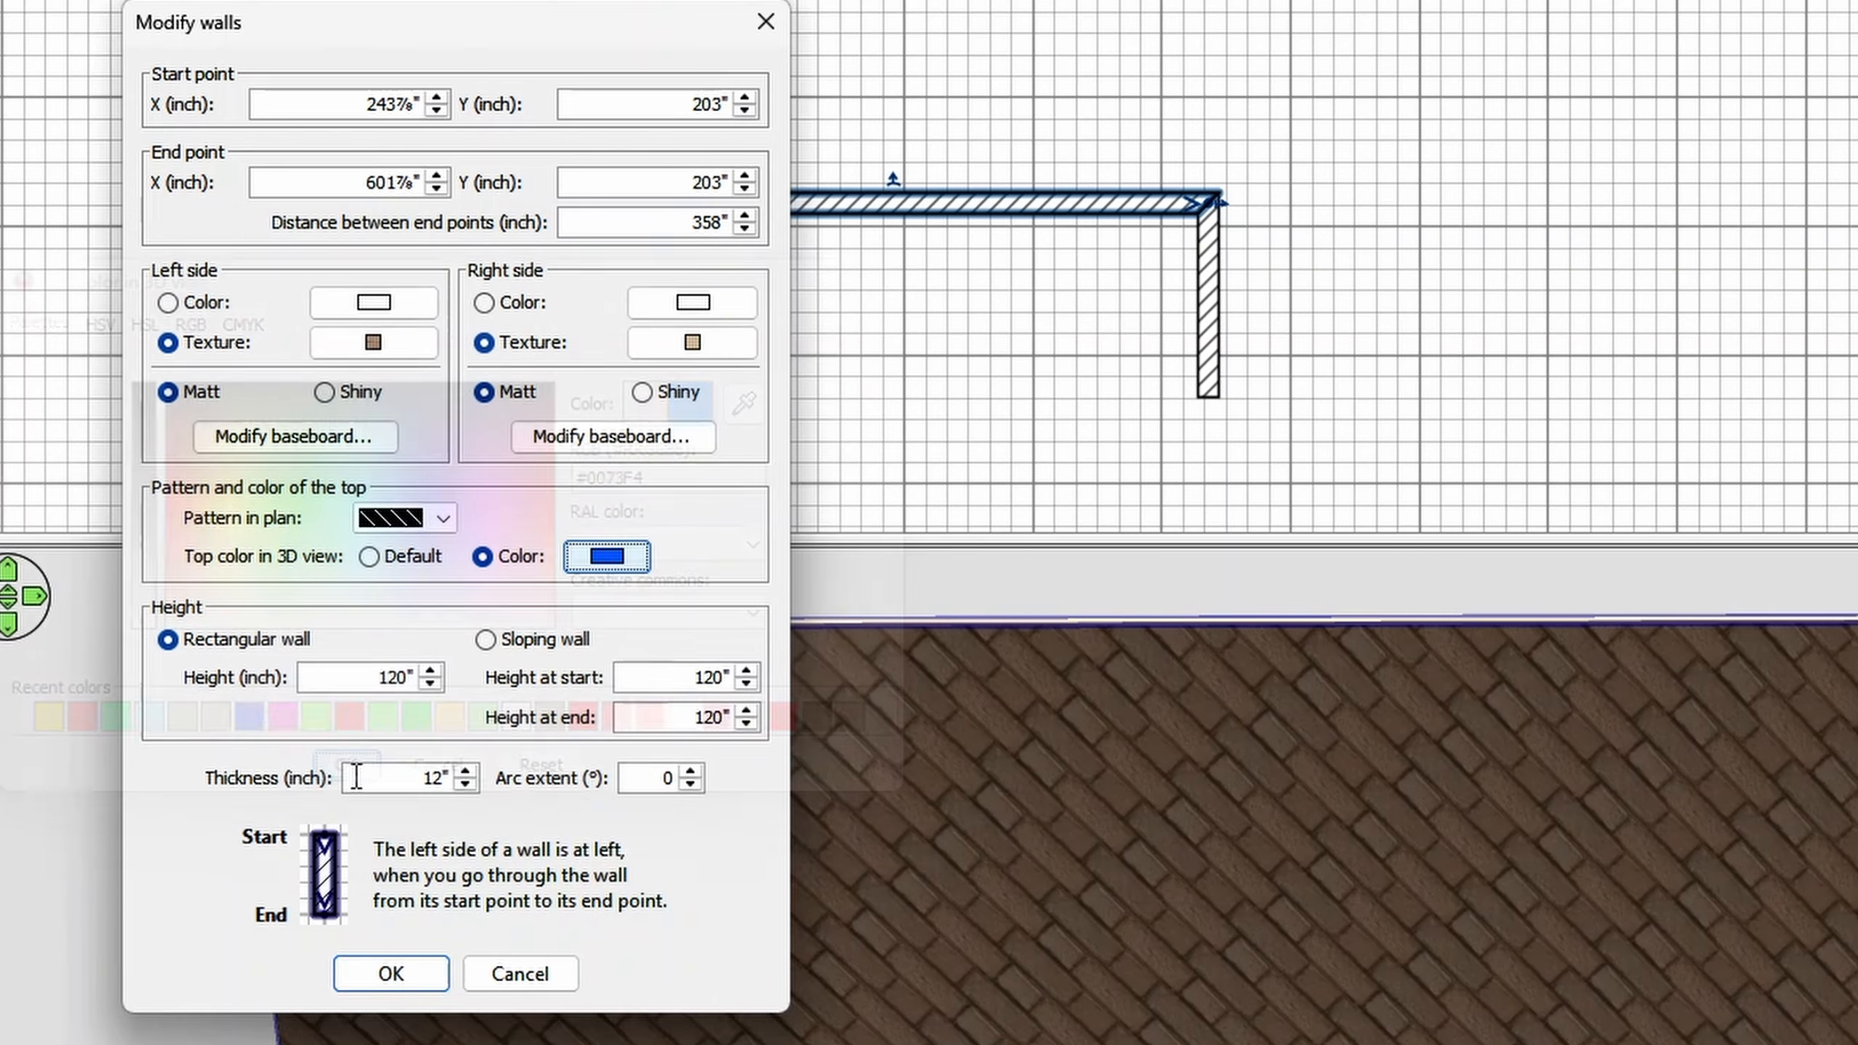
left_click(429, 978)
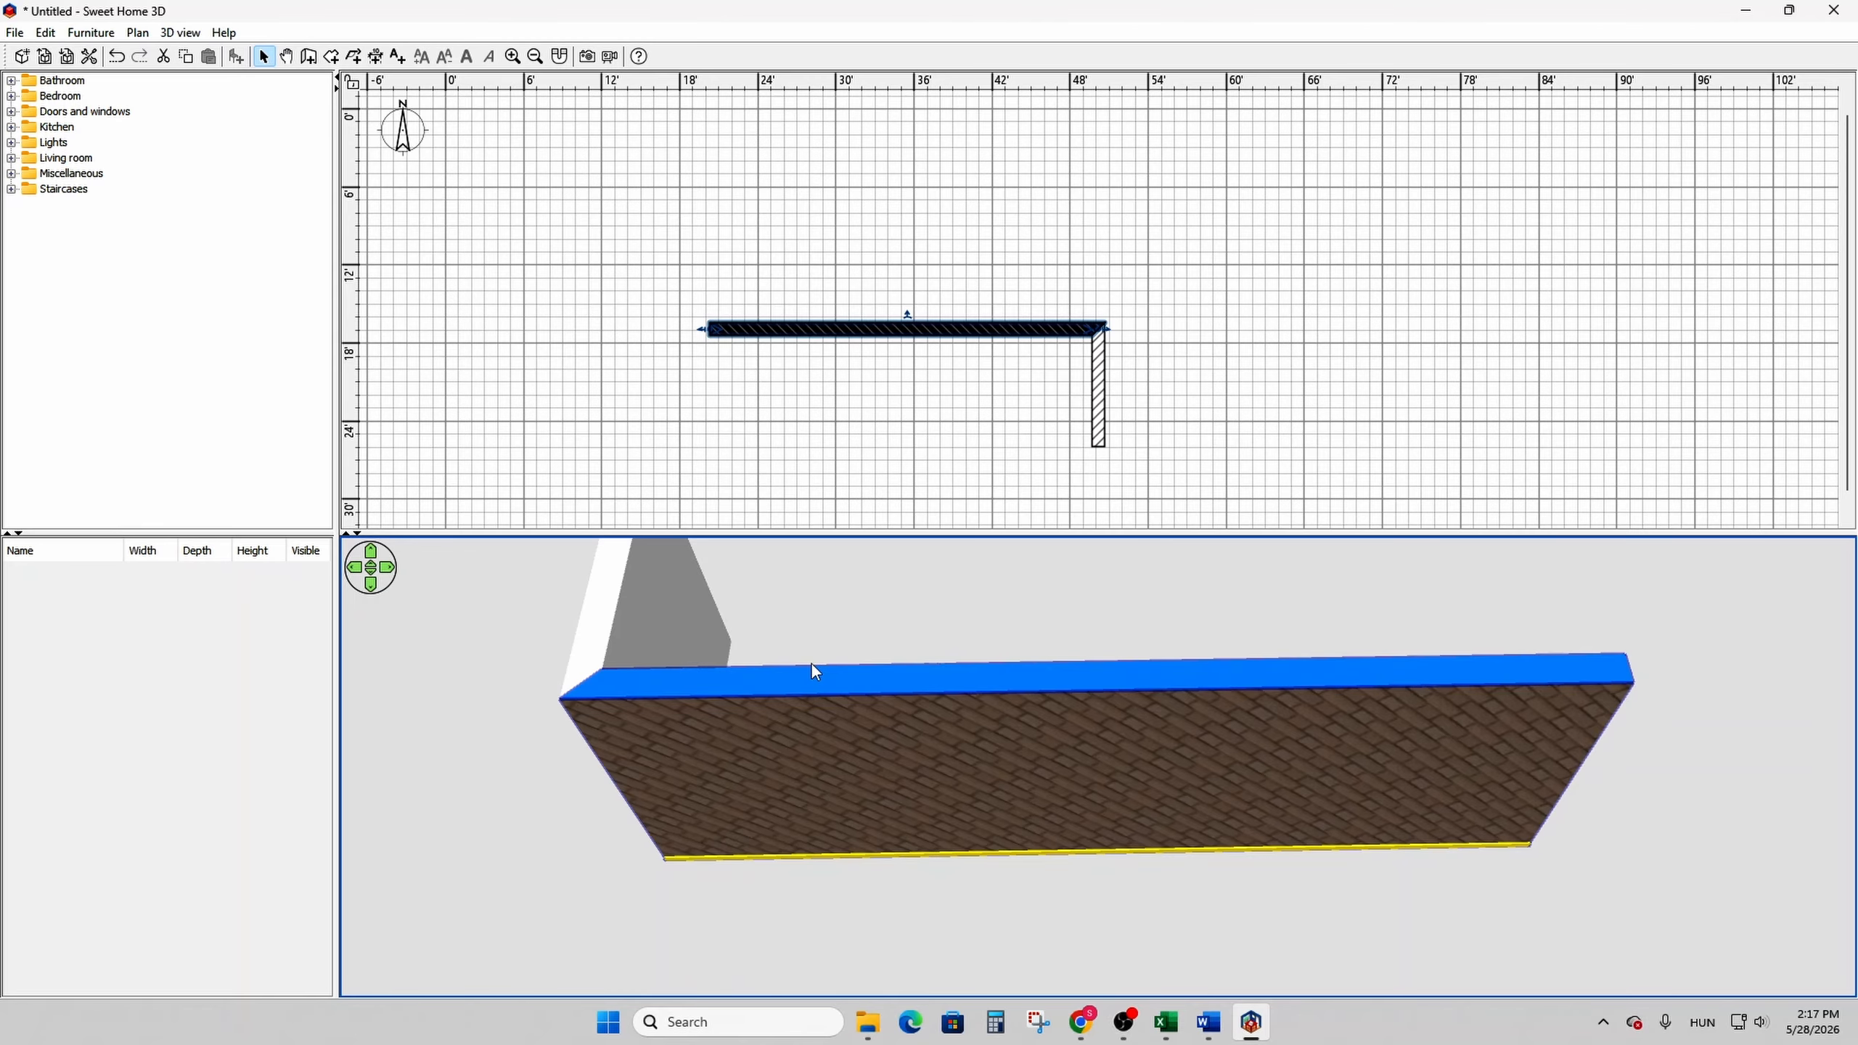
- Select the vertical and horizontal walls together and set their left side color to green
left_click(1200, 286)
scroll(1207, 342, "down", 1)
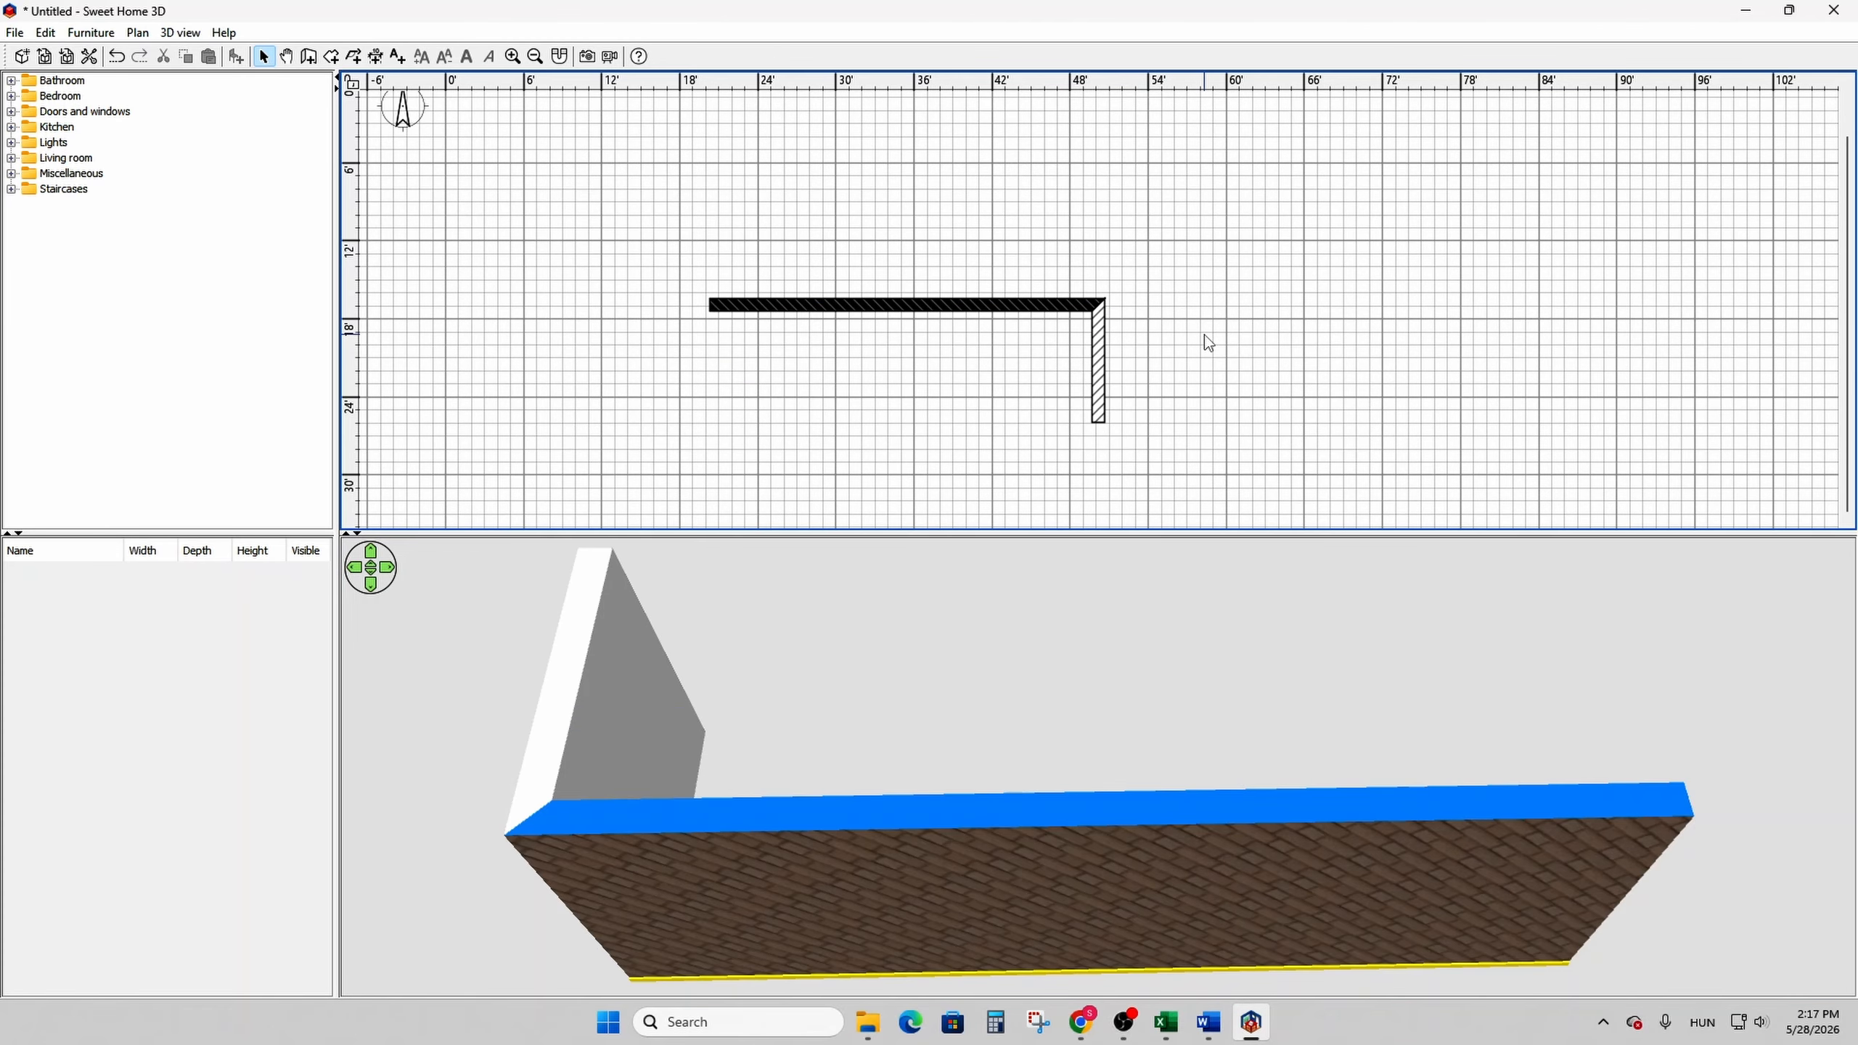
left_click(1099, 359)
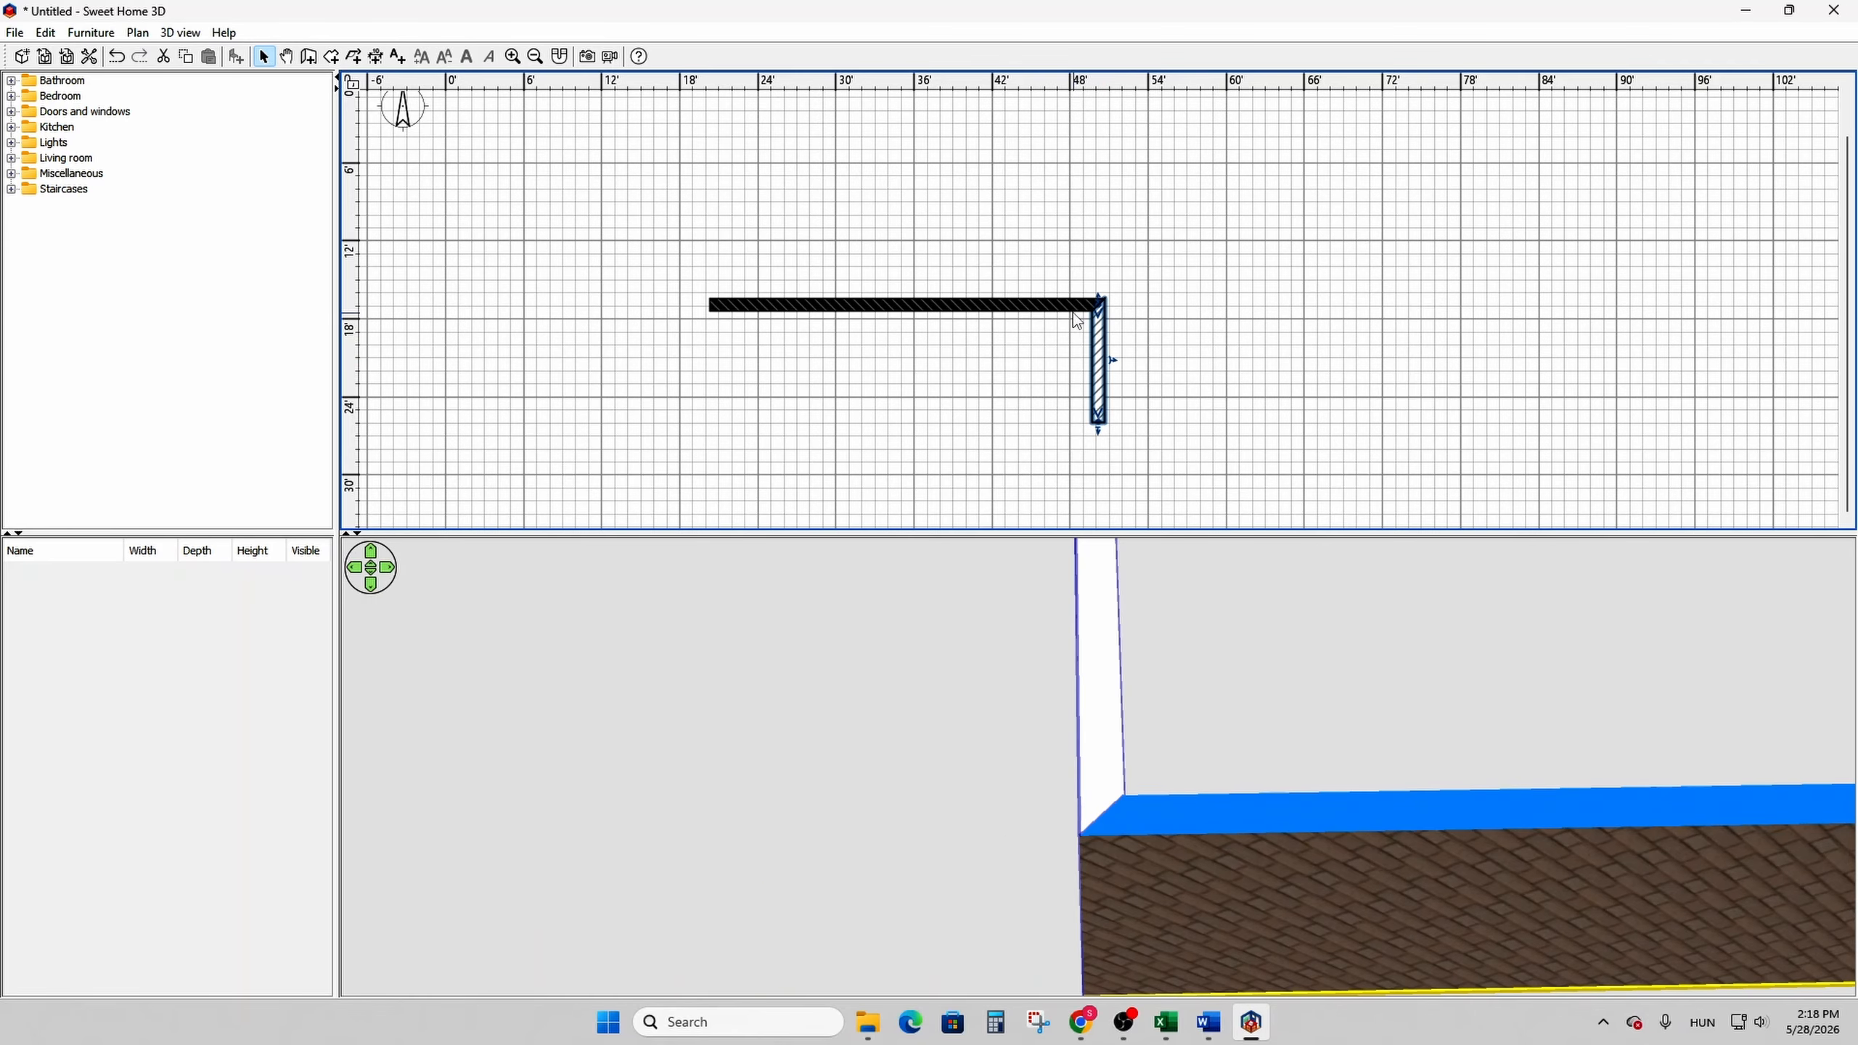
left_click(1068, 307, "shift")
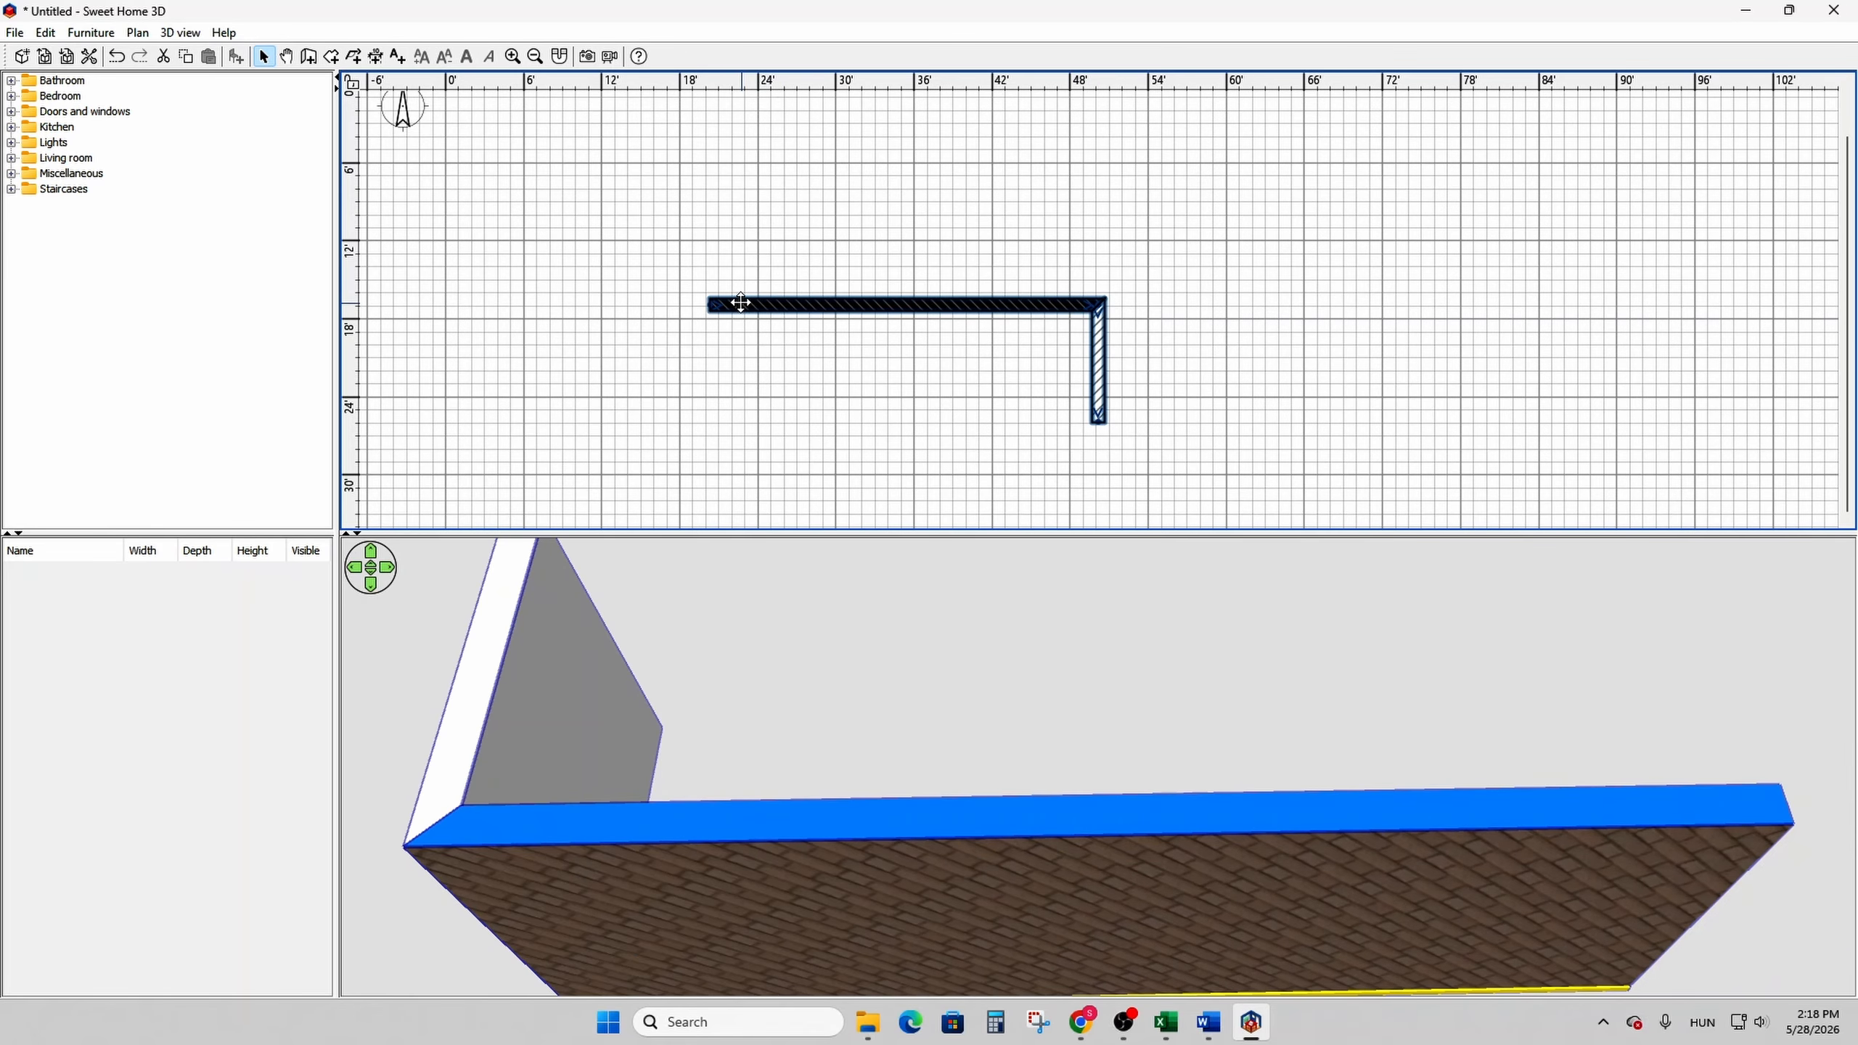
right_click(741, 301)
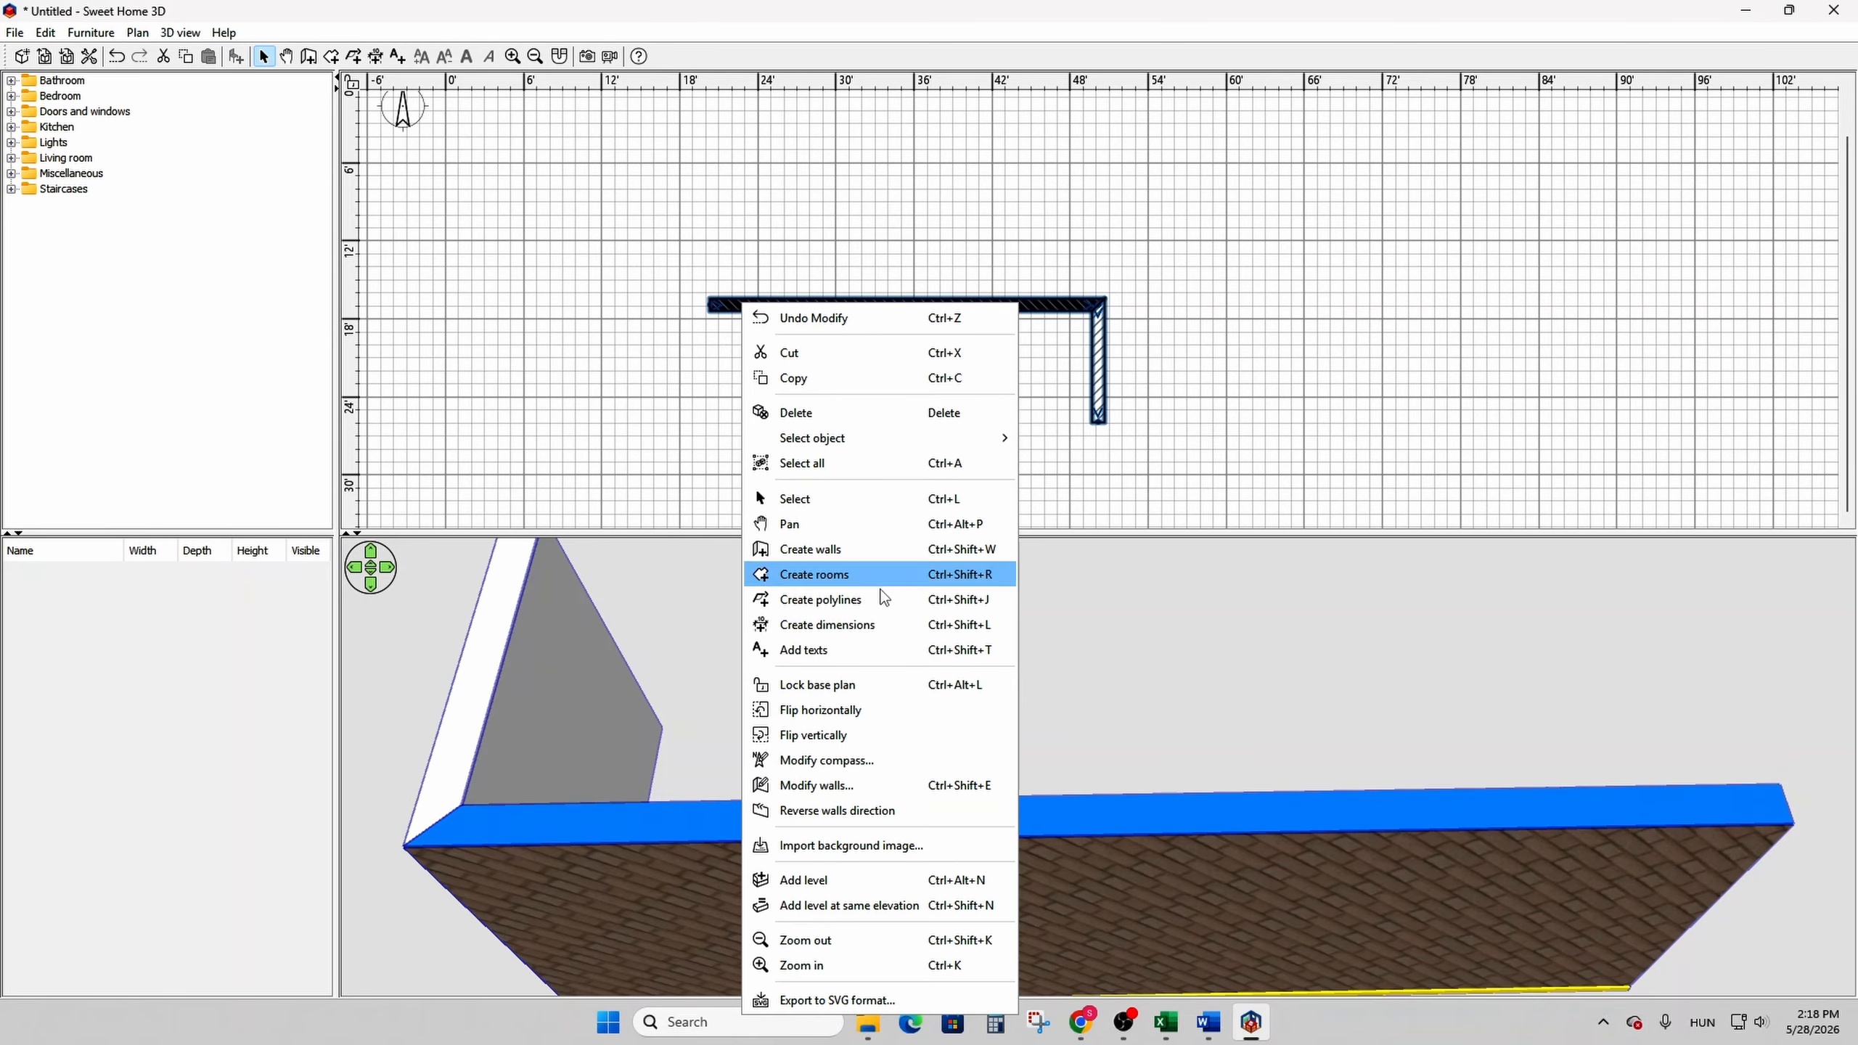
left_click(877, 783)
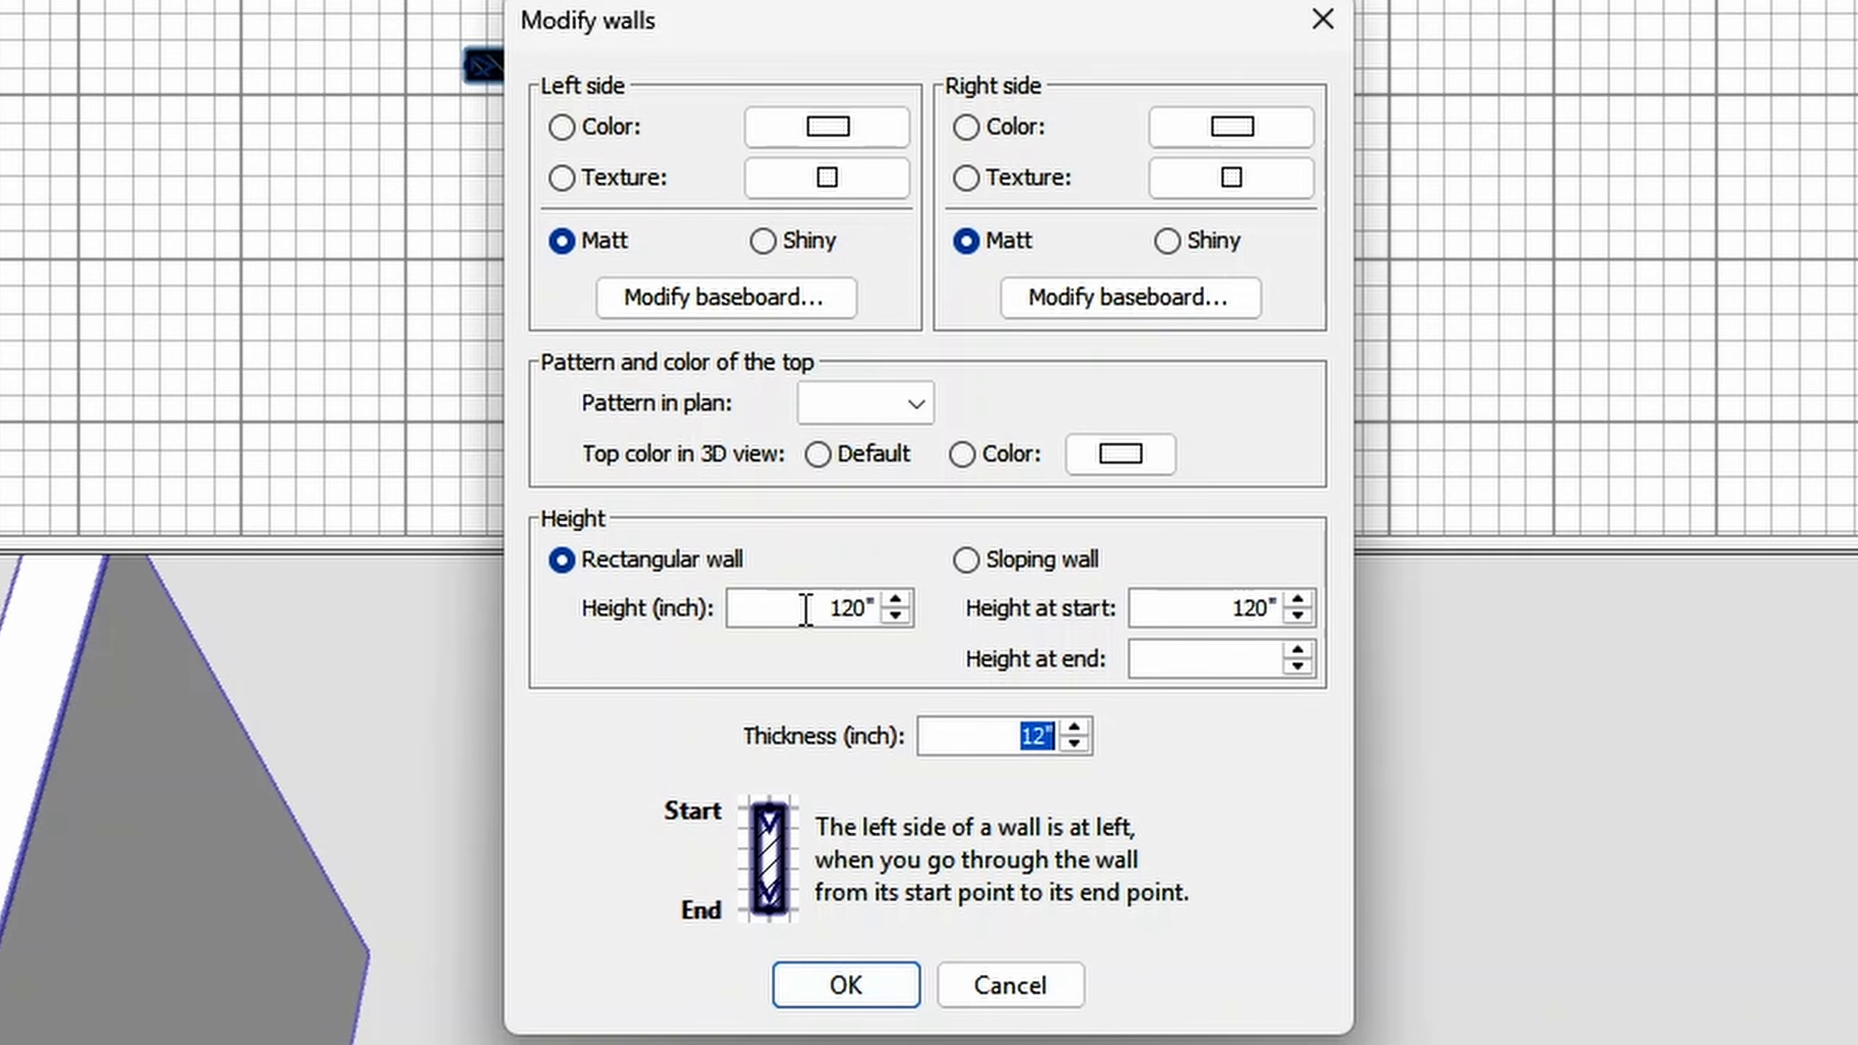
left_click(615, 132)
left_click(835, 126)
left_click(591, 453)
left_click(588, 519)
- Set both walls' top color in the 3D view to red and apply the changes
left_click(1121, 453)
left_click(637, 453)
left_click(587, 519)
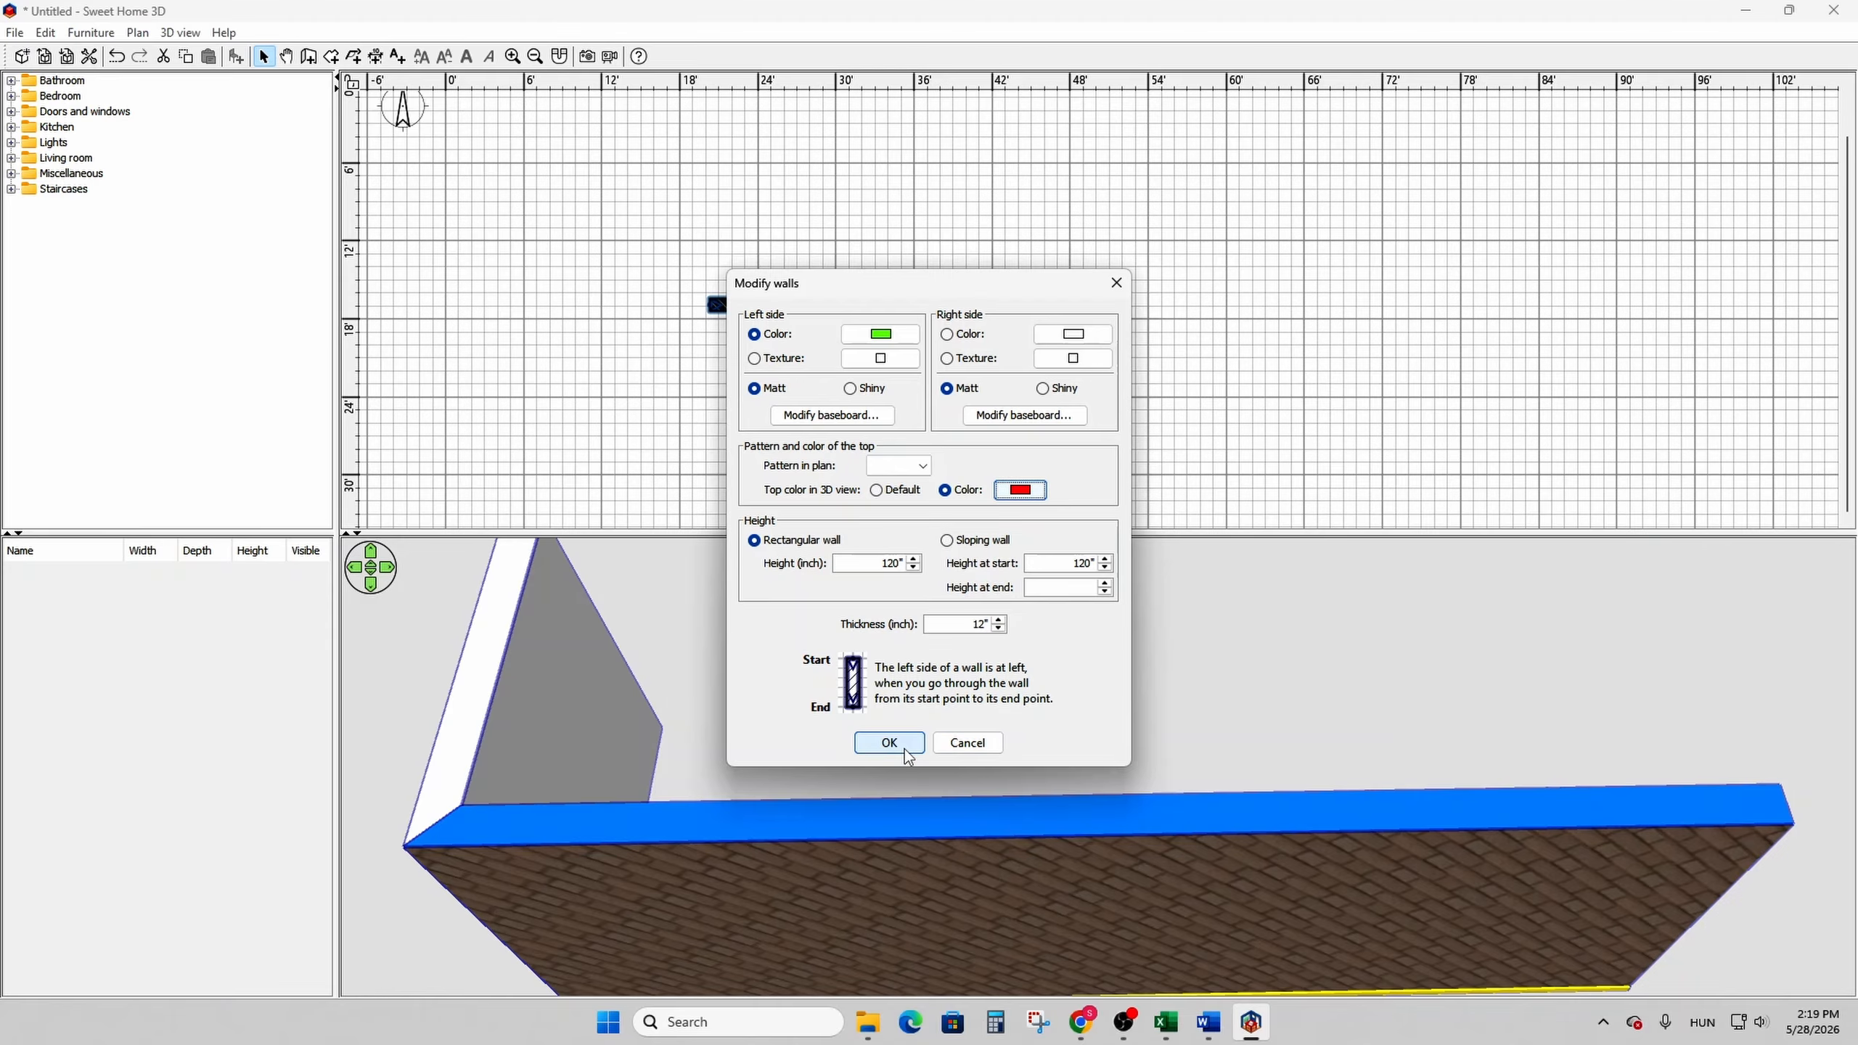
left_click(906, 744)
scroll(911, 747, "down", 5)
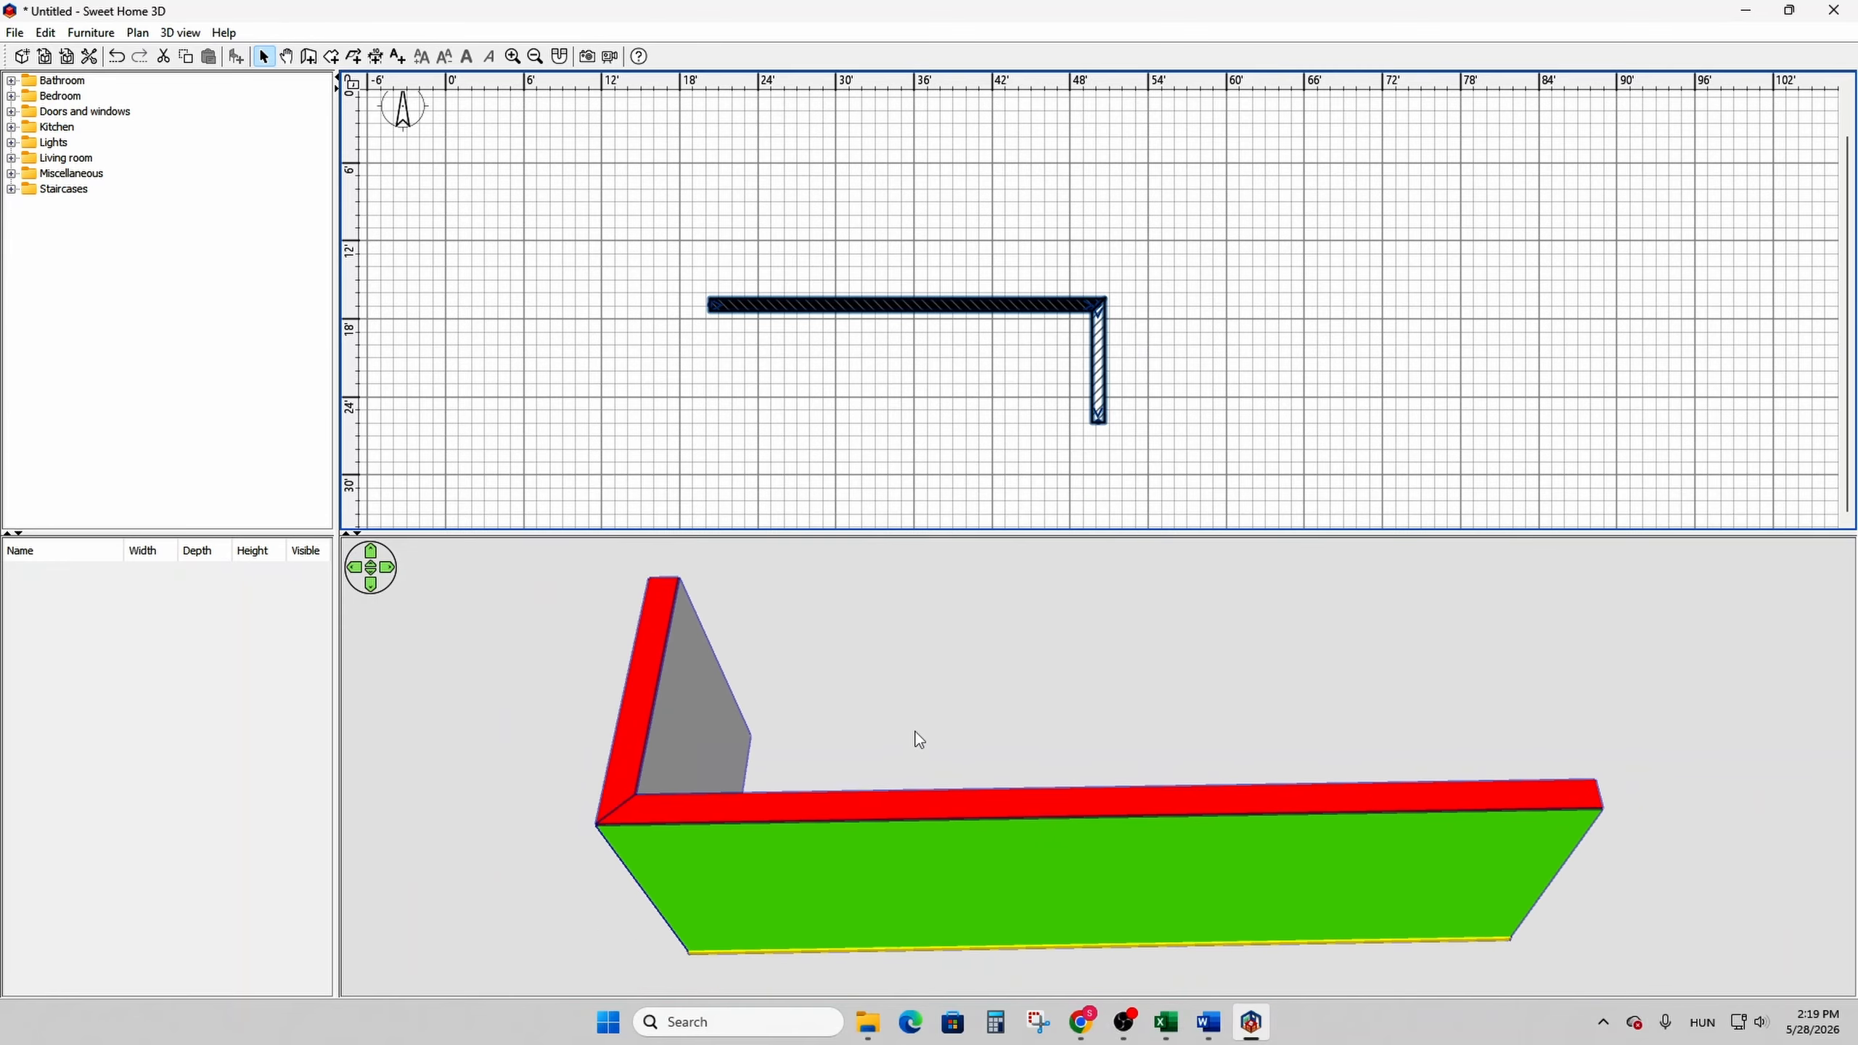
left_click_drag(914, 723, 937, 651)
- Clear the selection and reselect both walls by enclosing them in a selection rectangle in the plan
left_click(1189, 417)
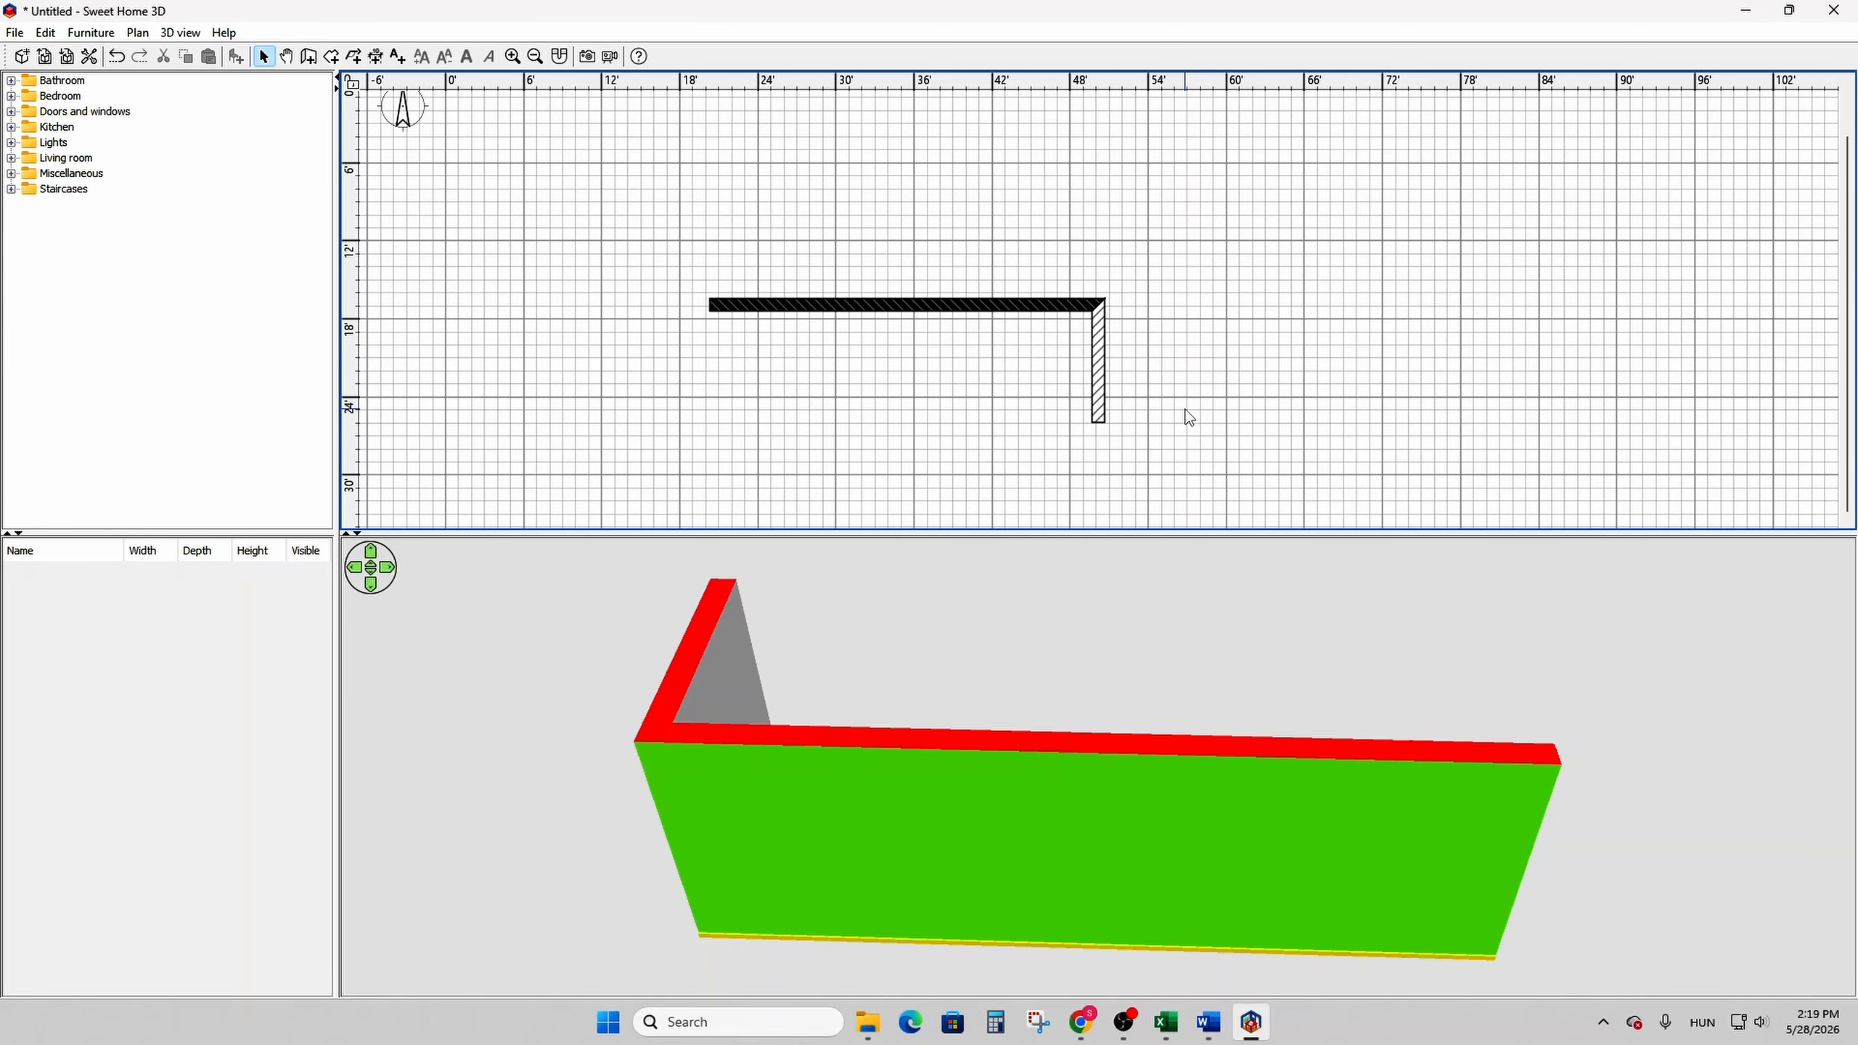
left_click_drag(1194, 437, 681, 265)
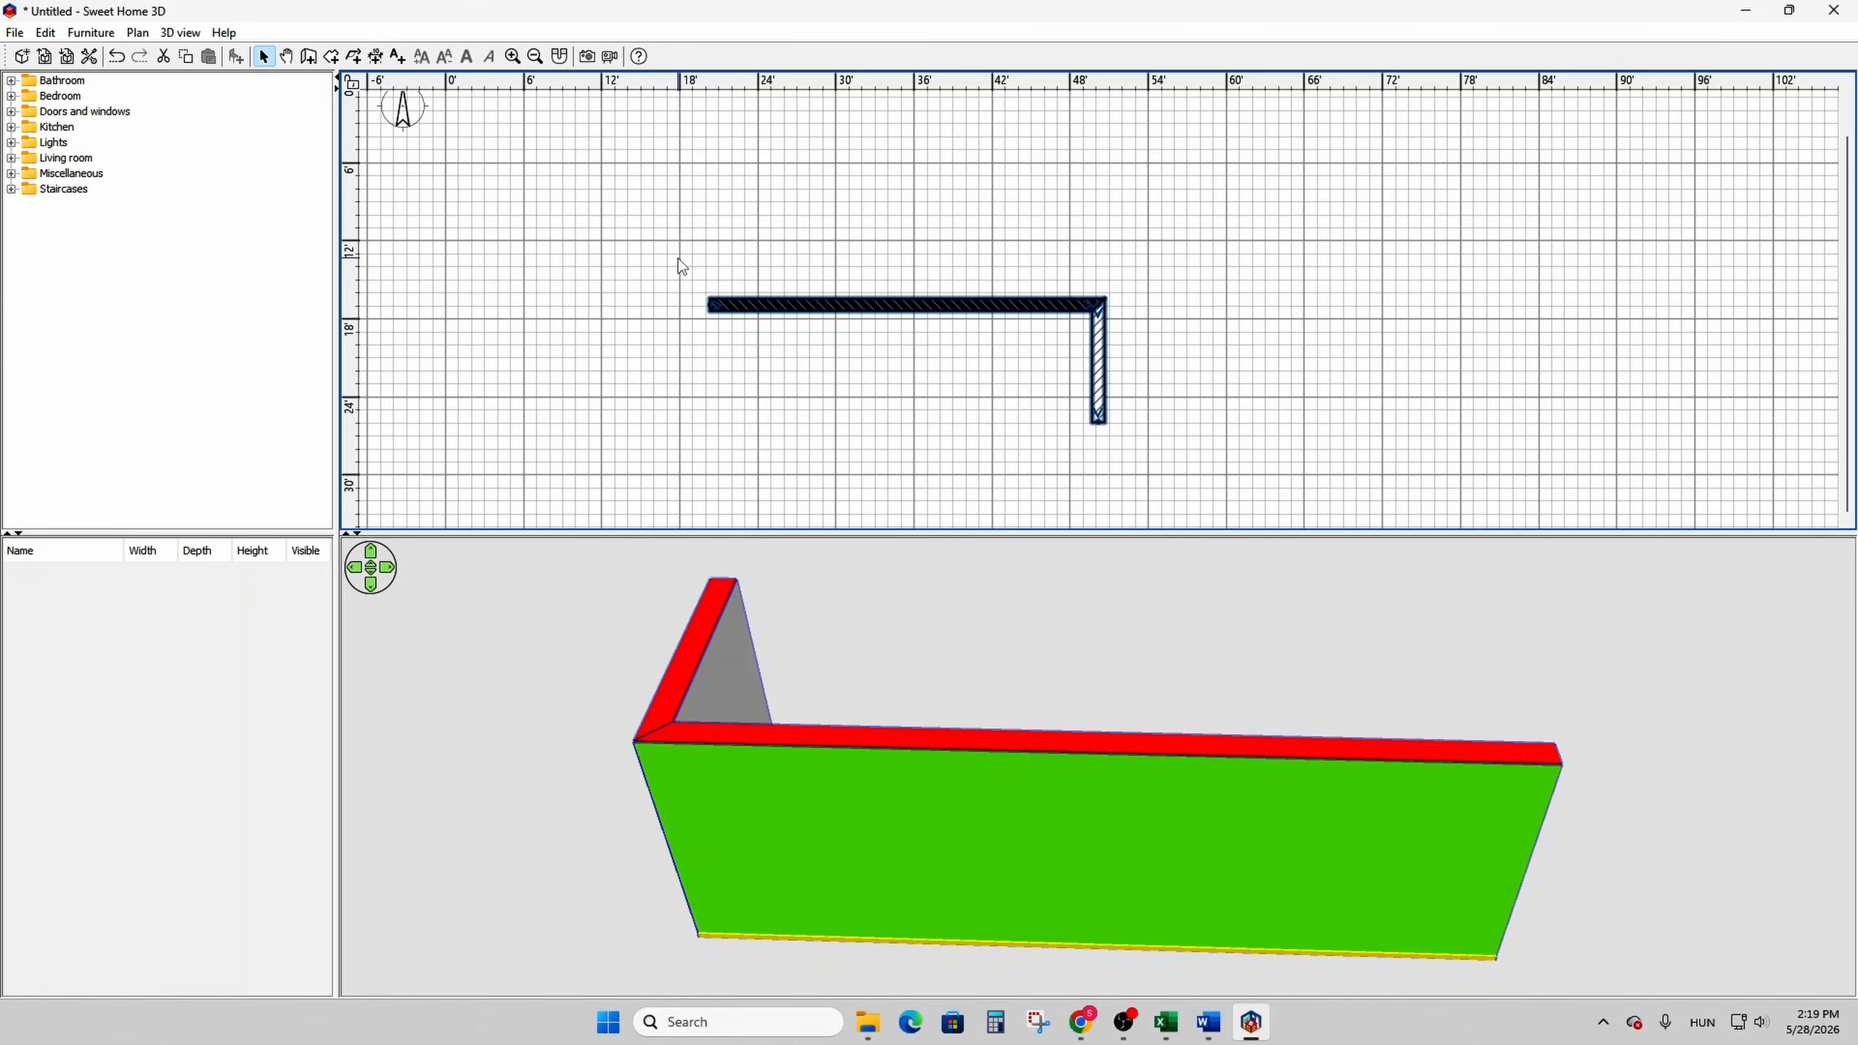
left_click_drag(1205, 450, 563, 254)
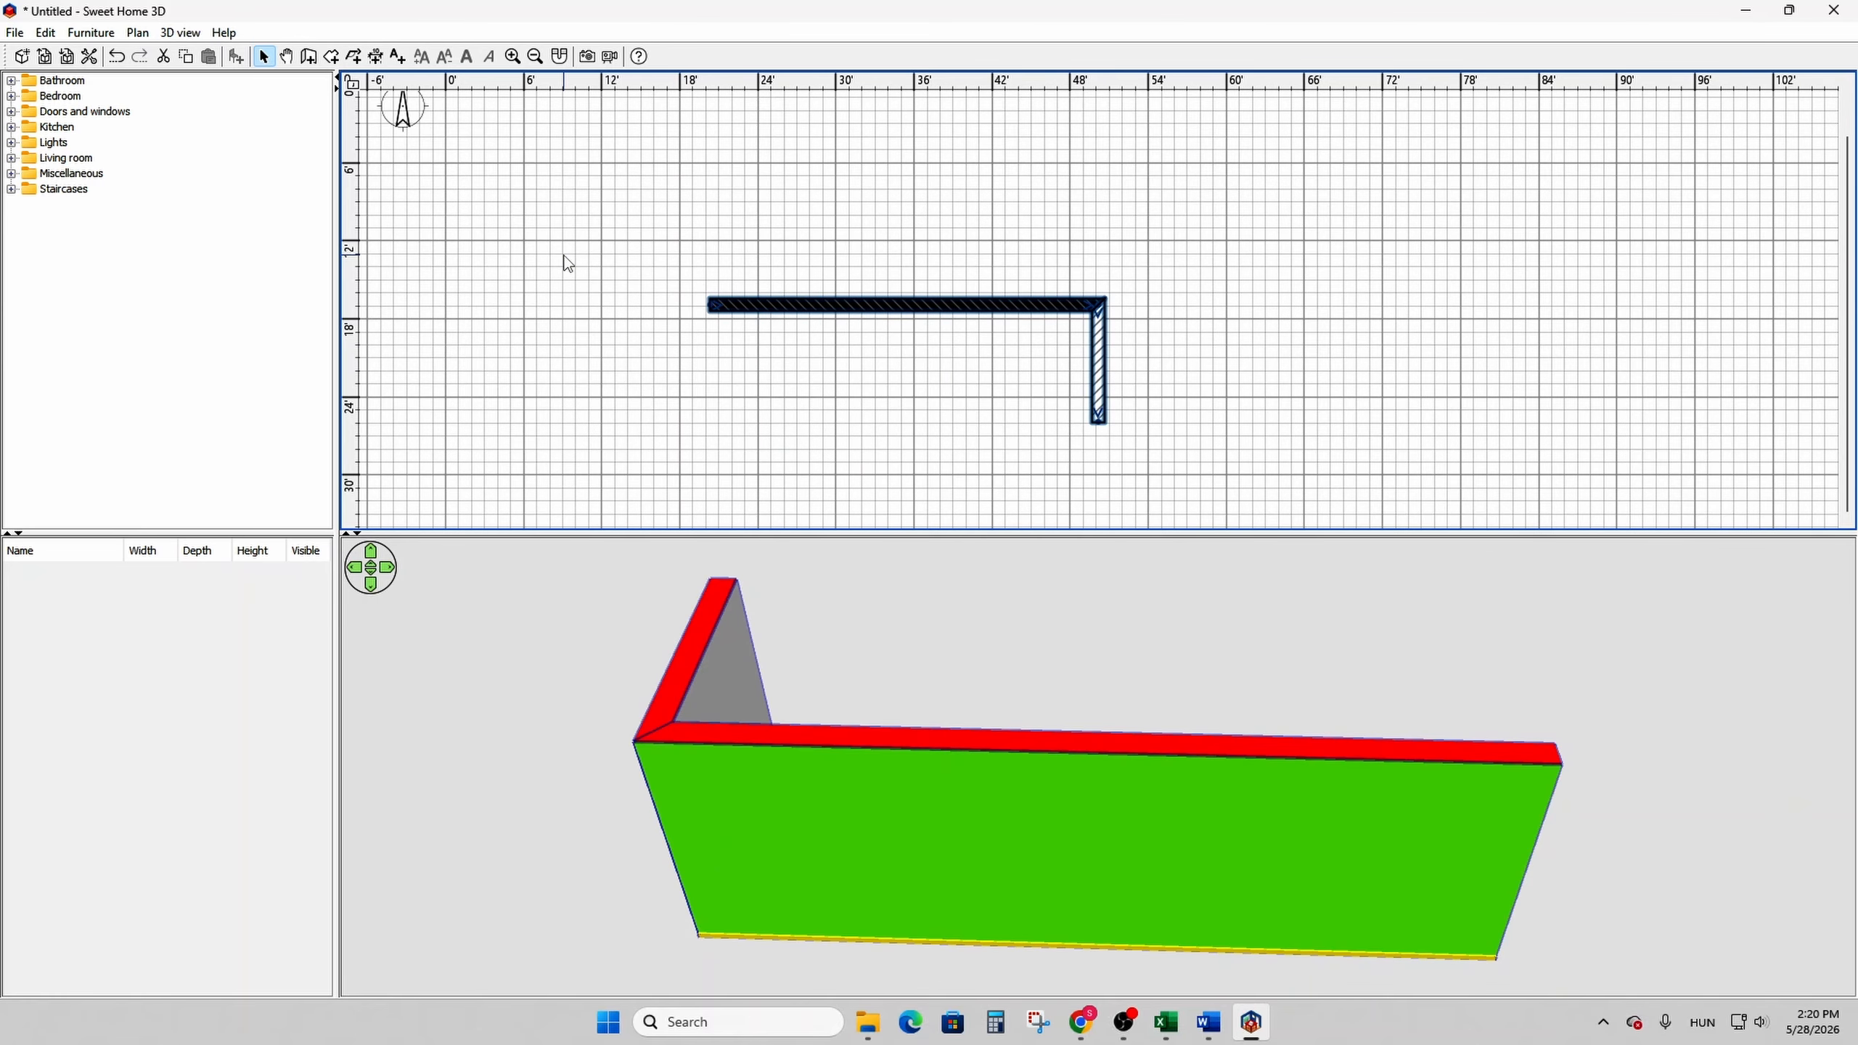
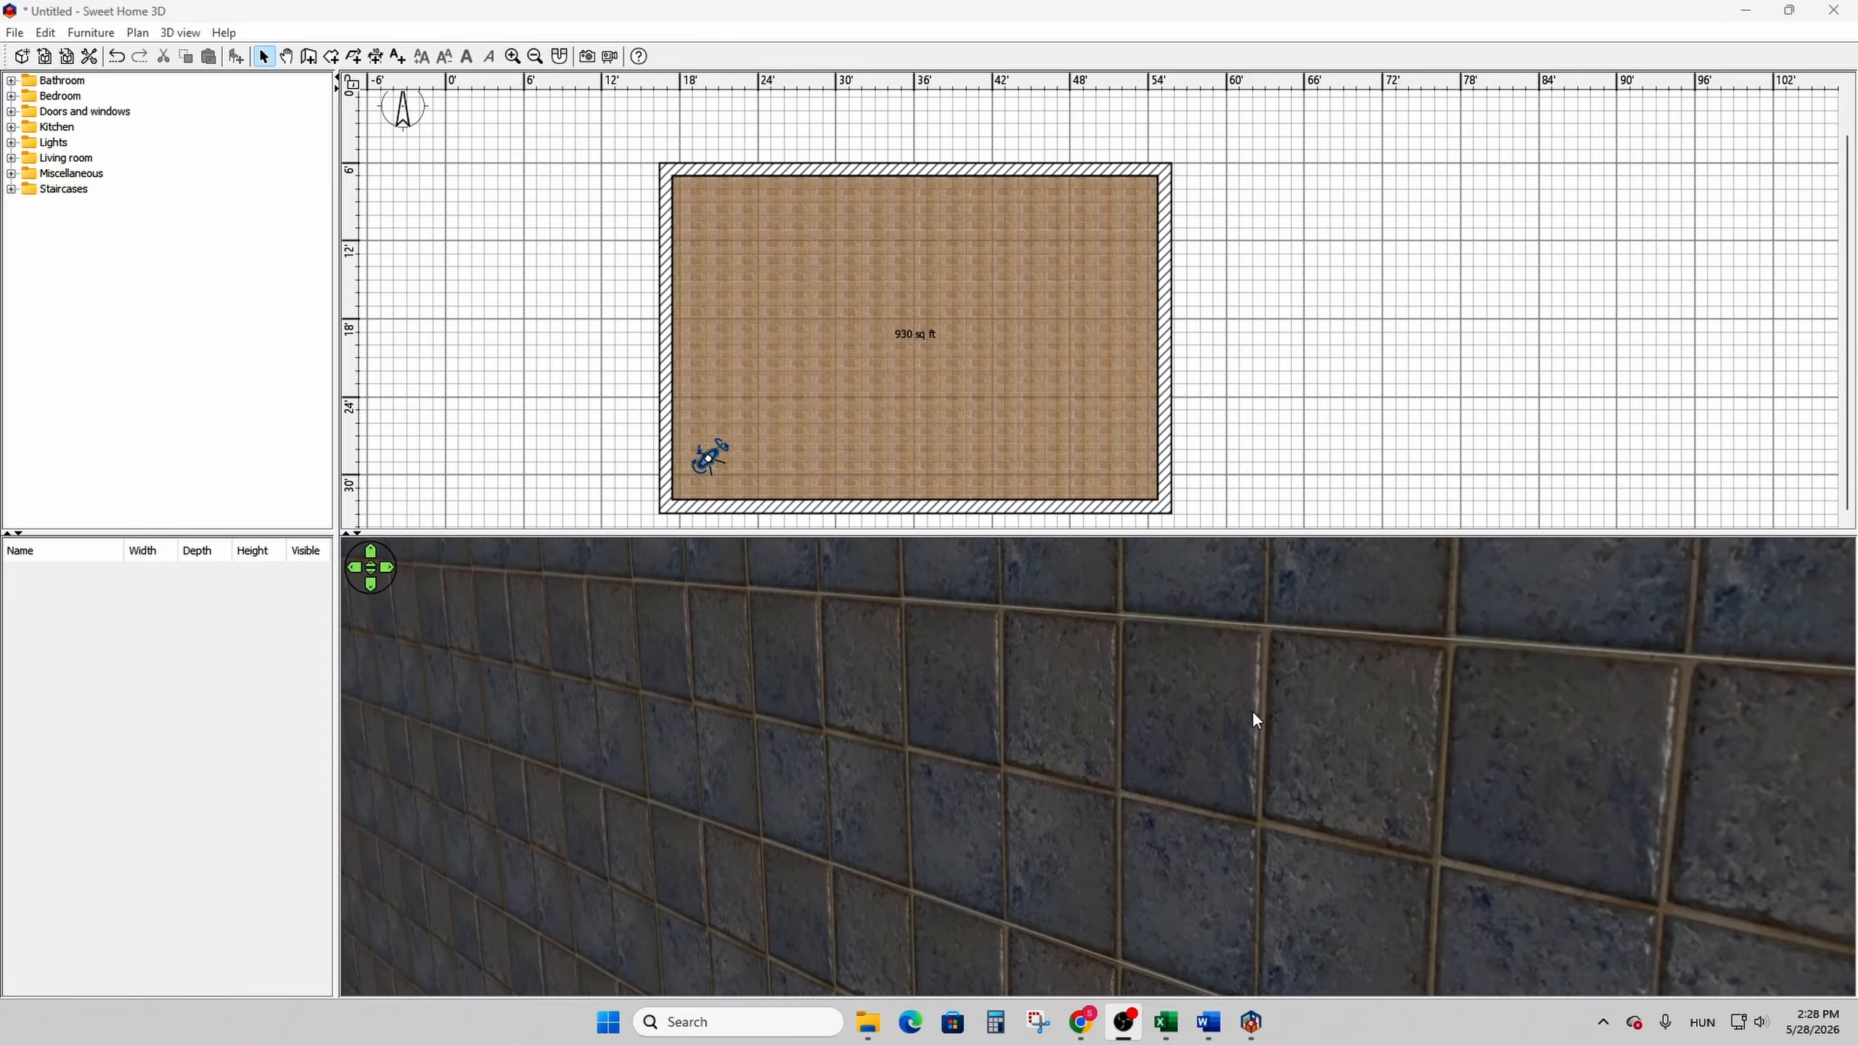
- Turn off the room's ceiling display and switch the 3D view to the aerial view
left_click_drag(1236, 714, 1134, 631)
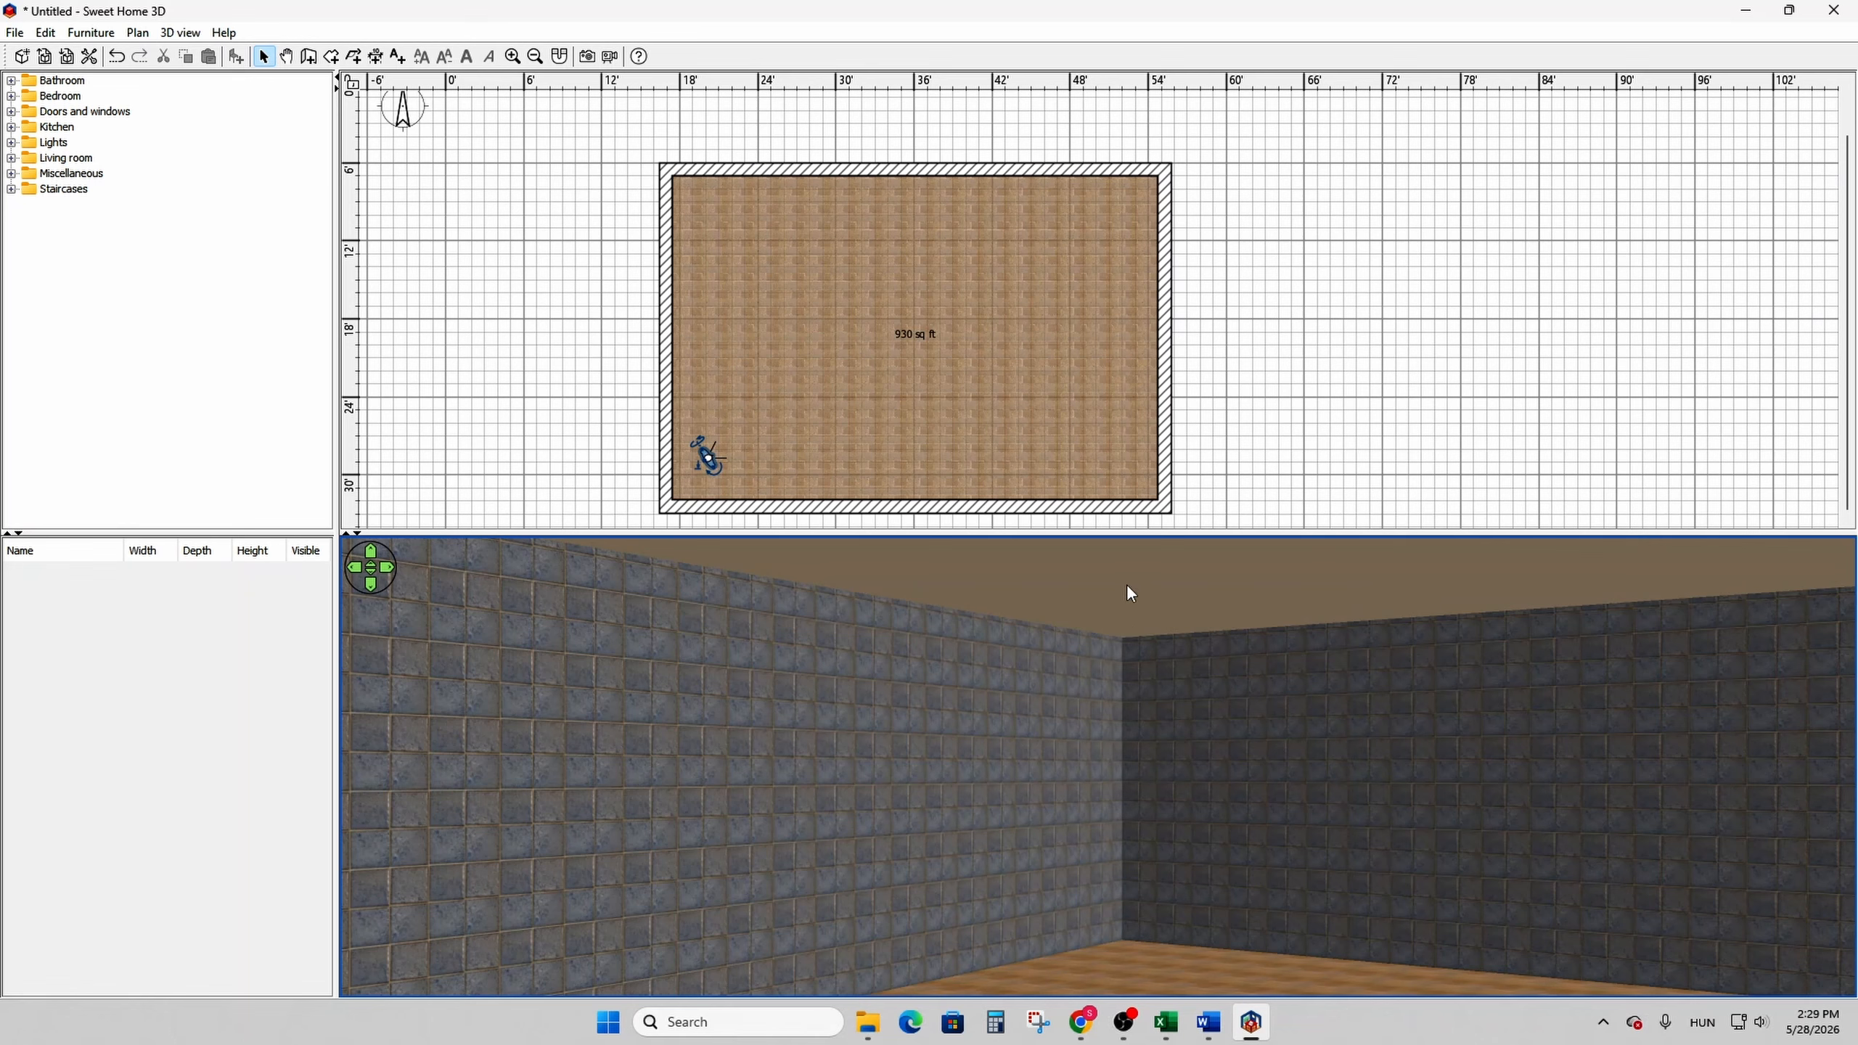
double_click(1051, 465)
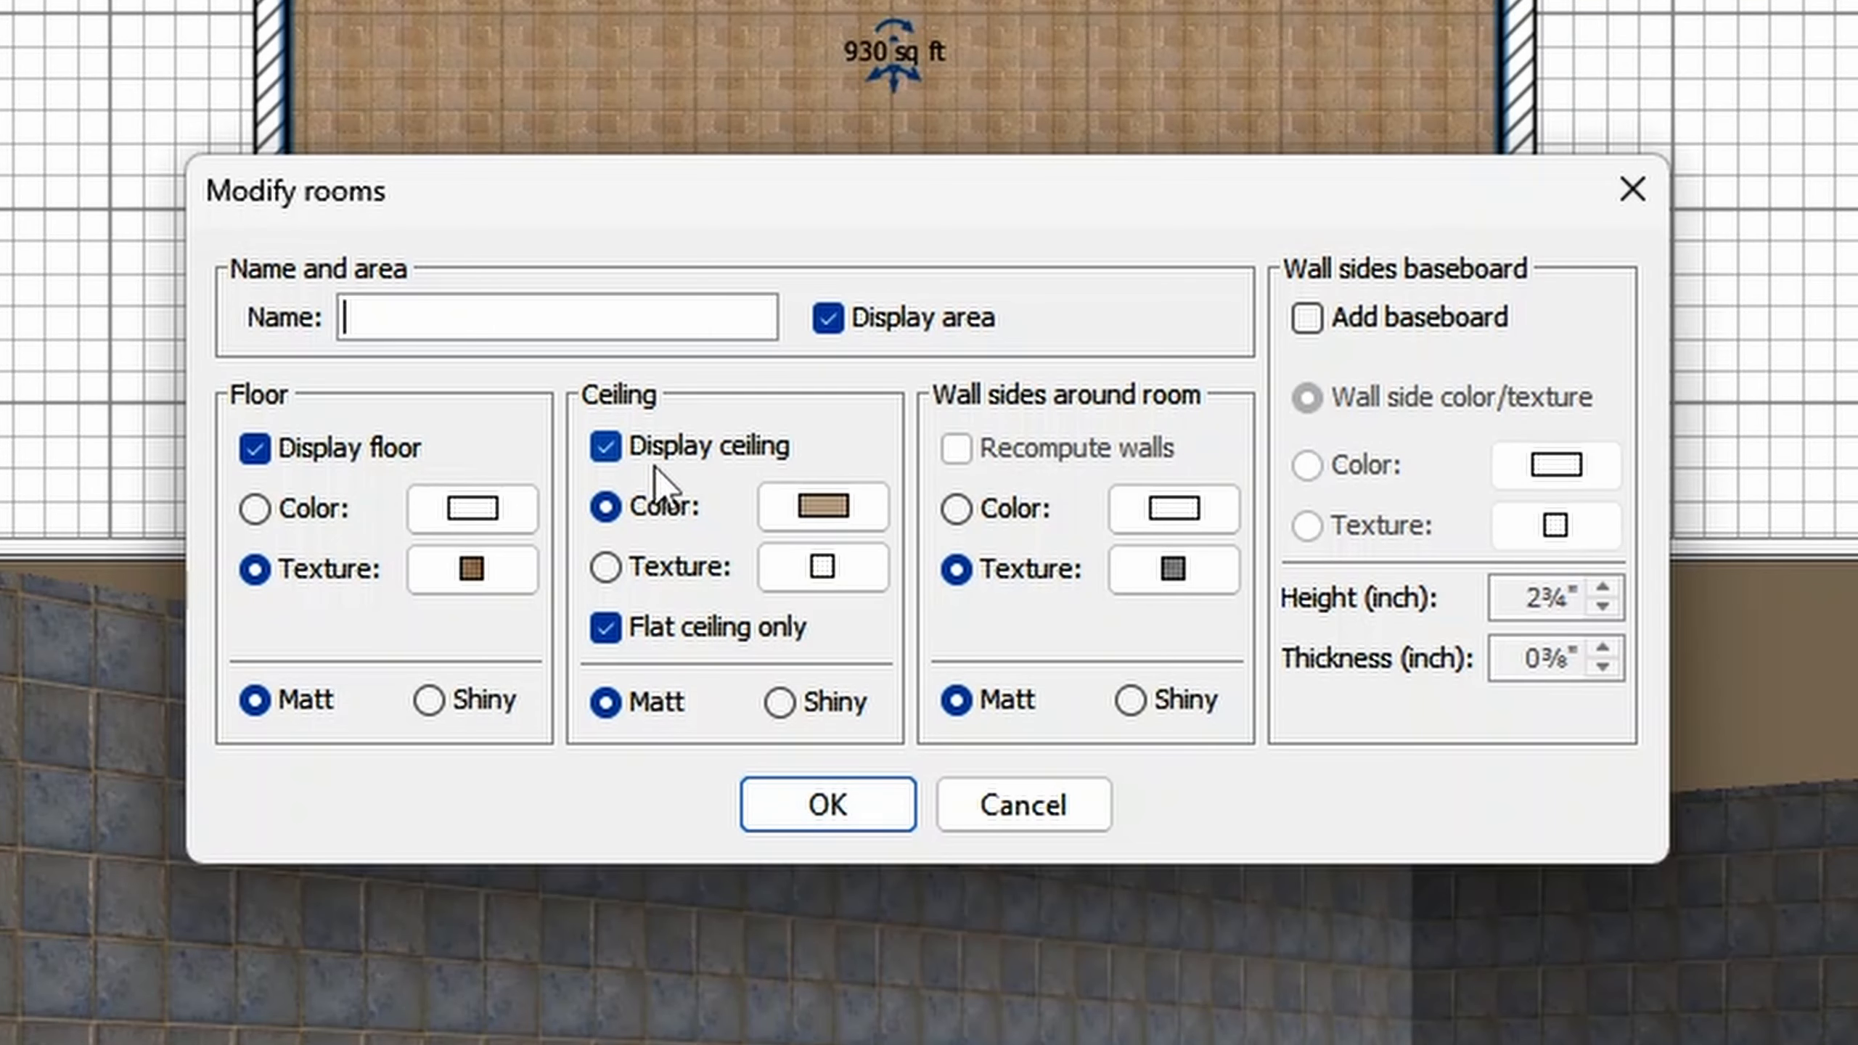
left_click(598, 448)
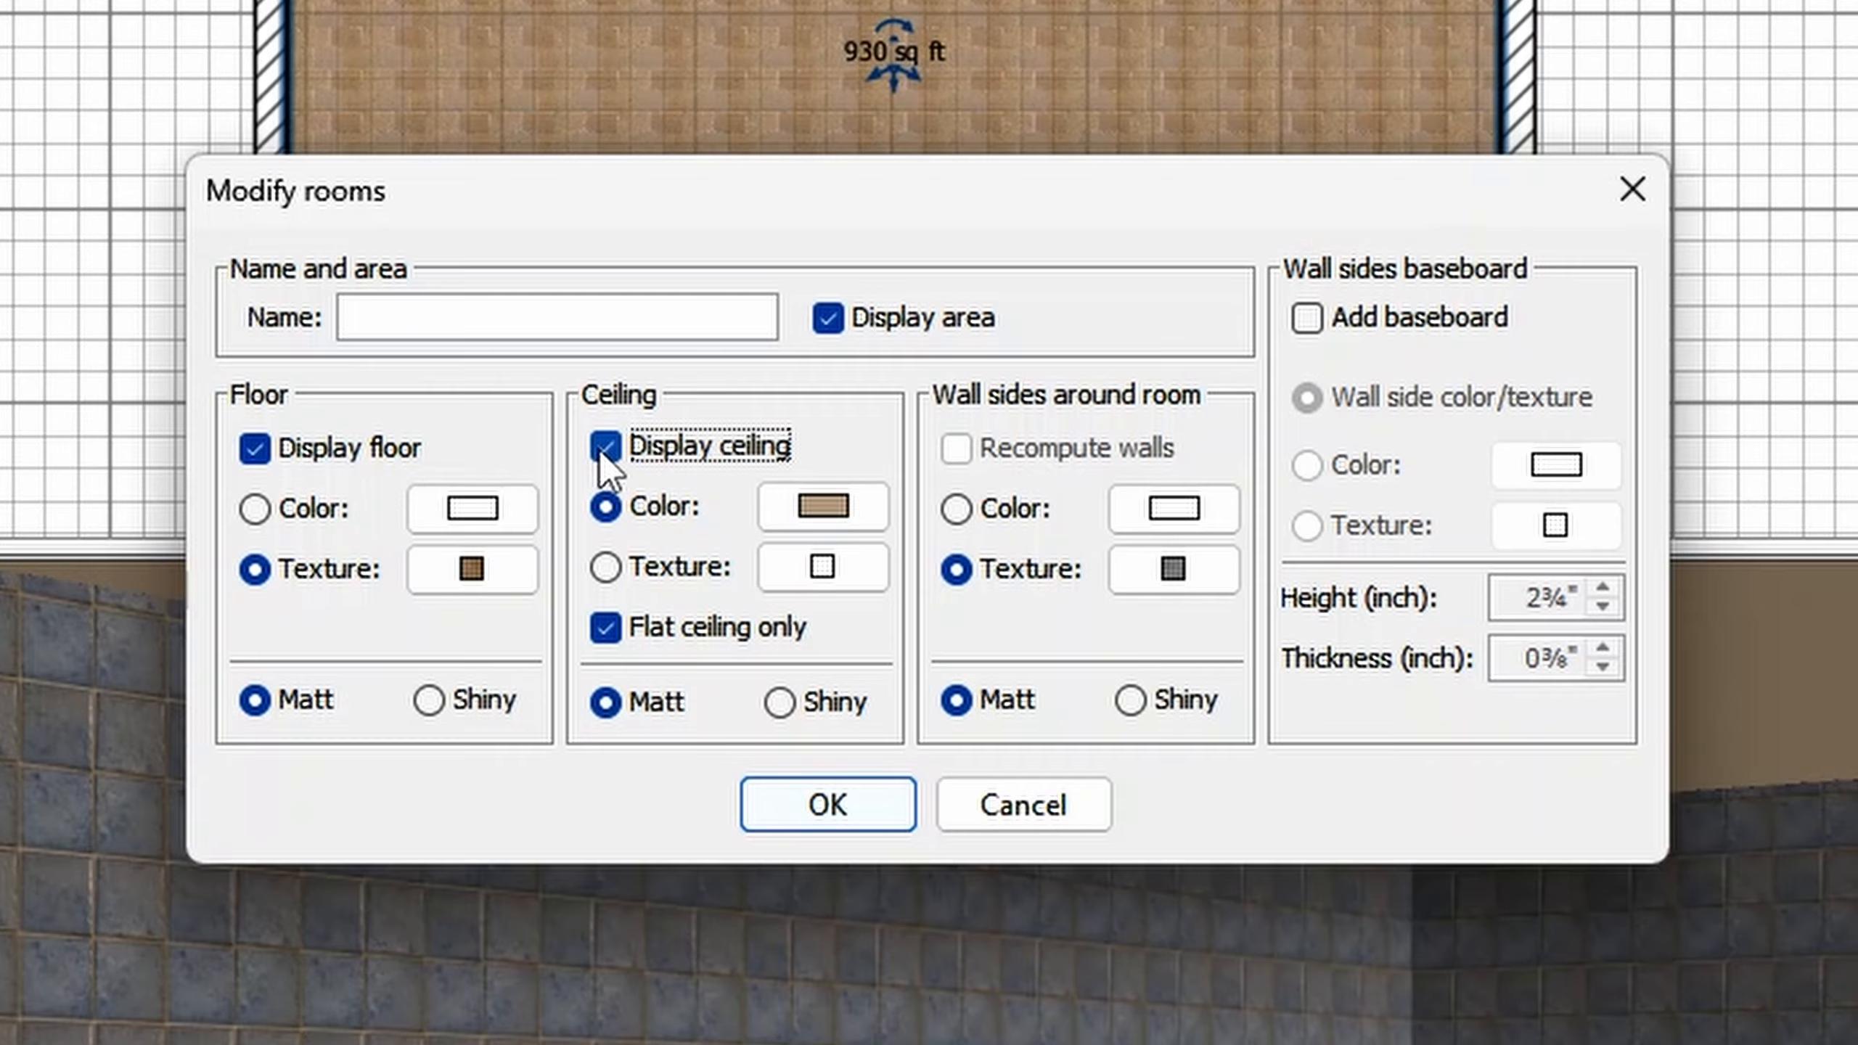
left_click(787, 816)
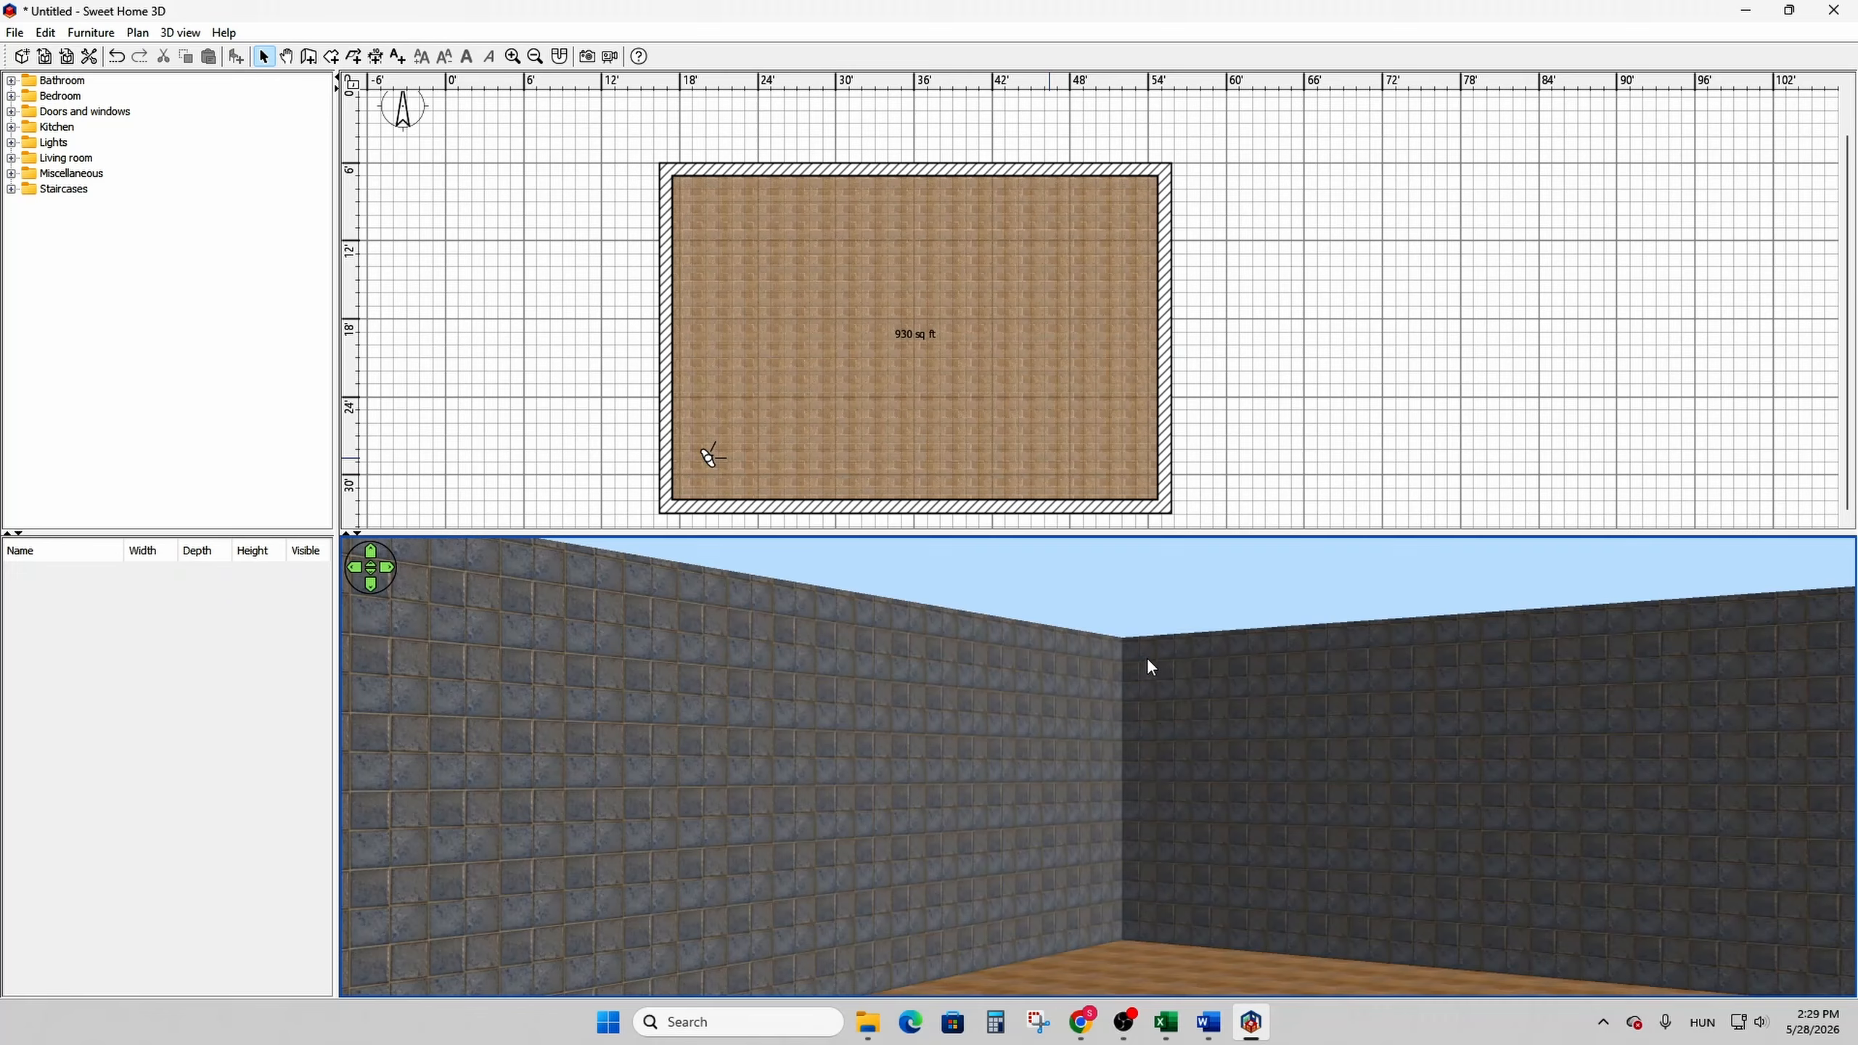
right_click(1147, 657)
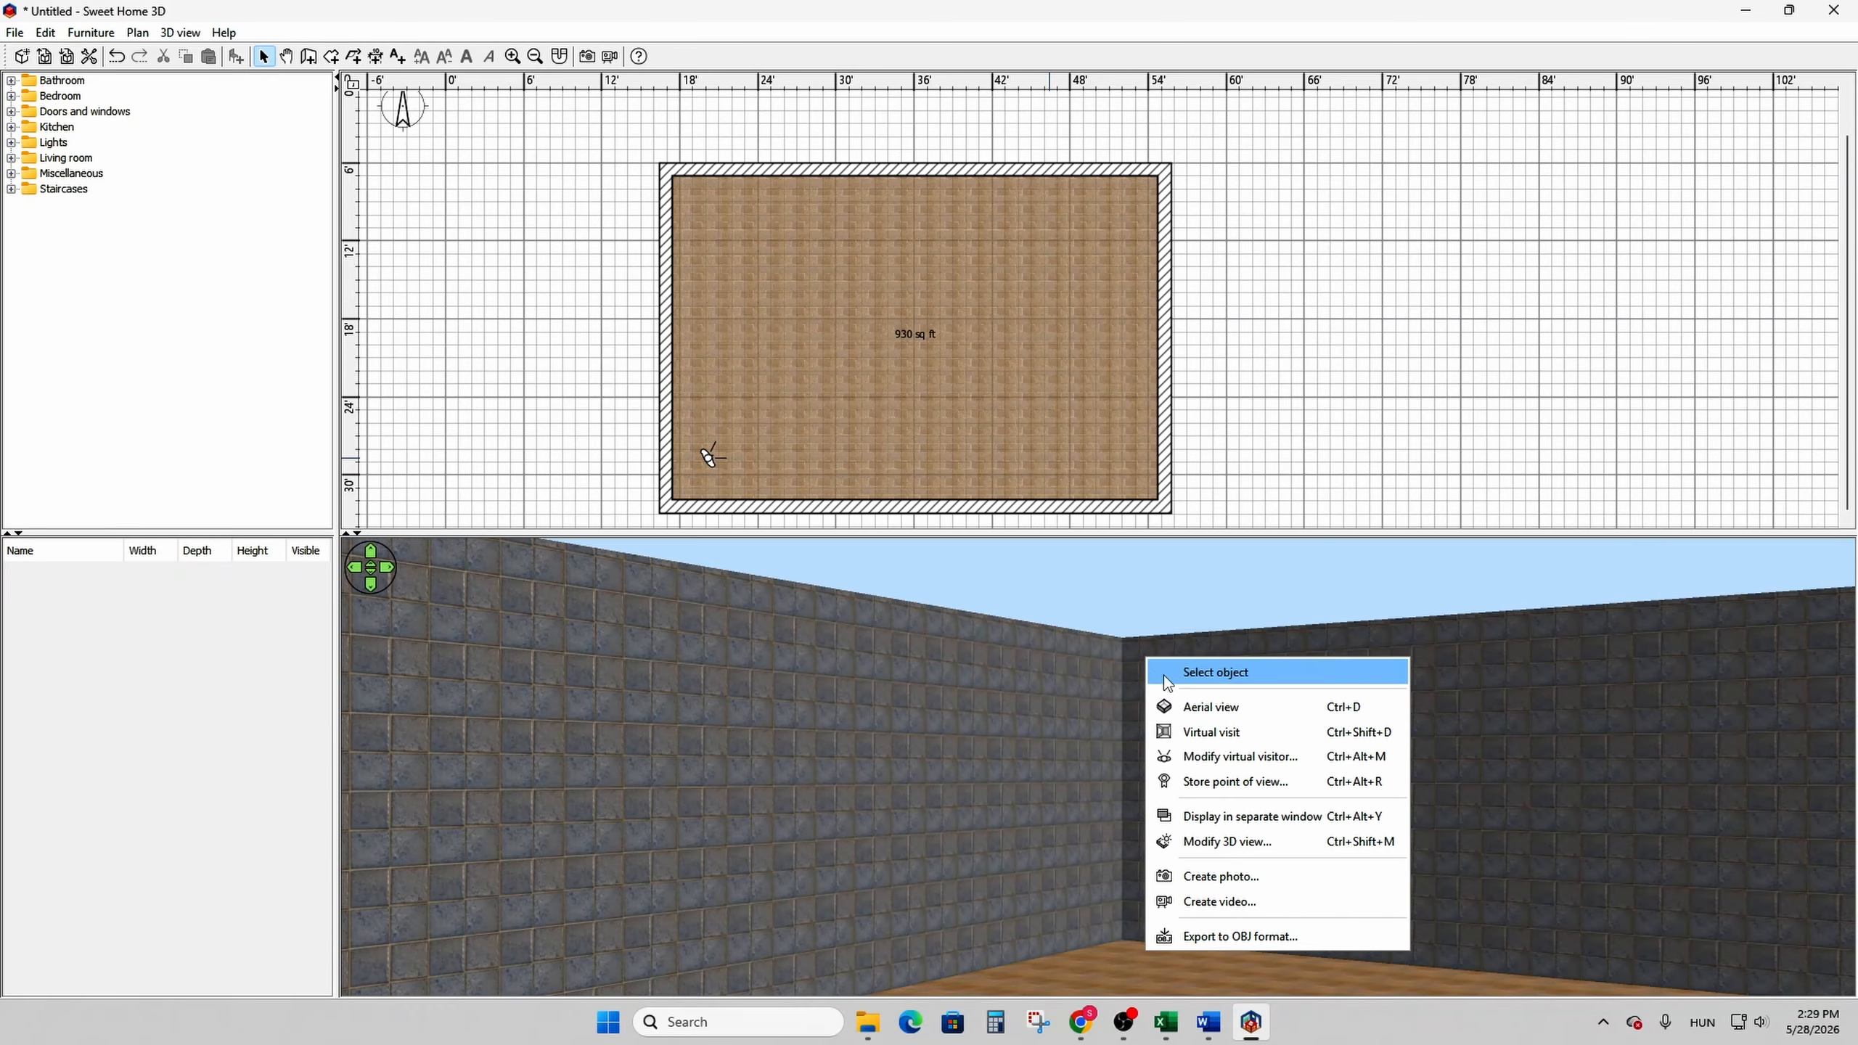
left_click(1187, 704)
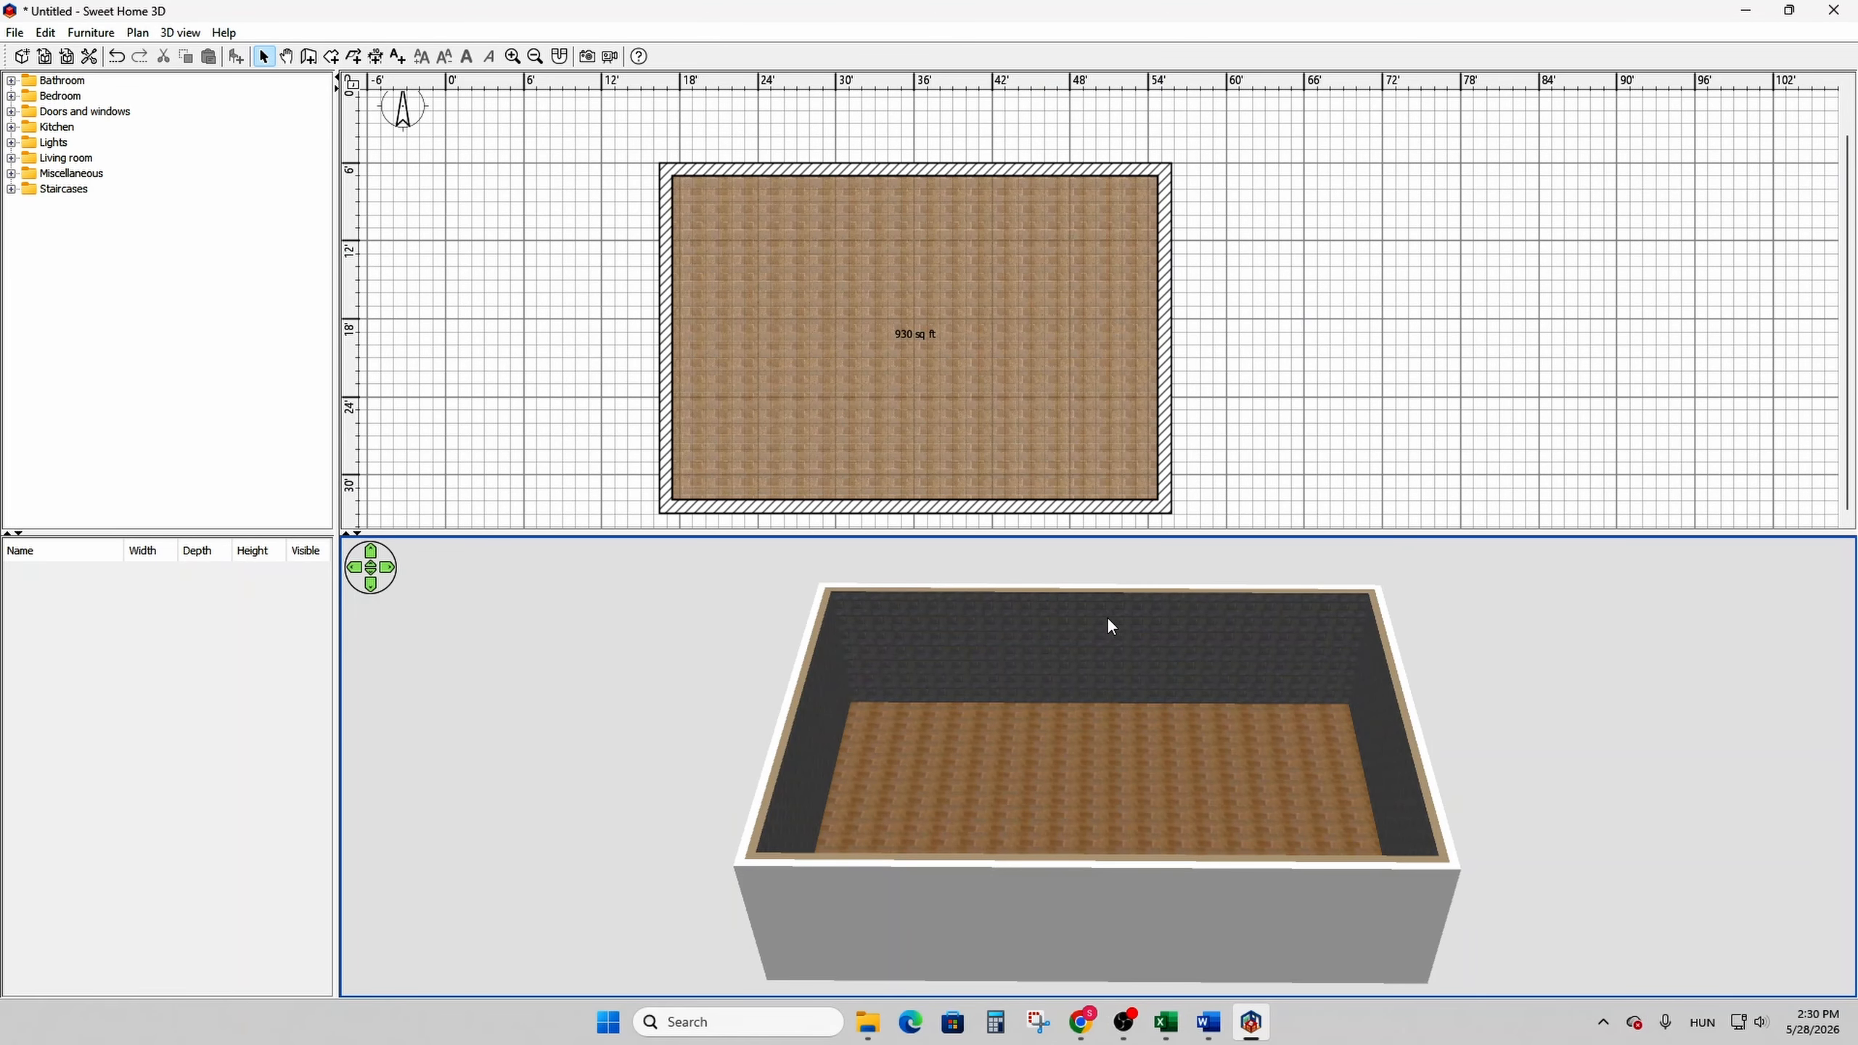
- Split the room's upper horizontal wall into two walls and select the two halves in turn
left_click(809, 172)
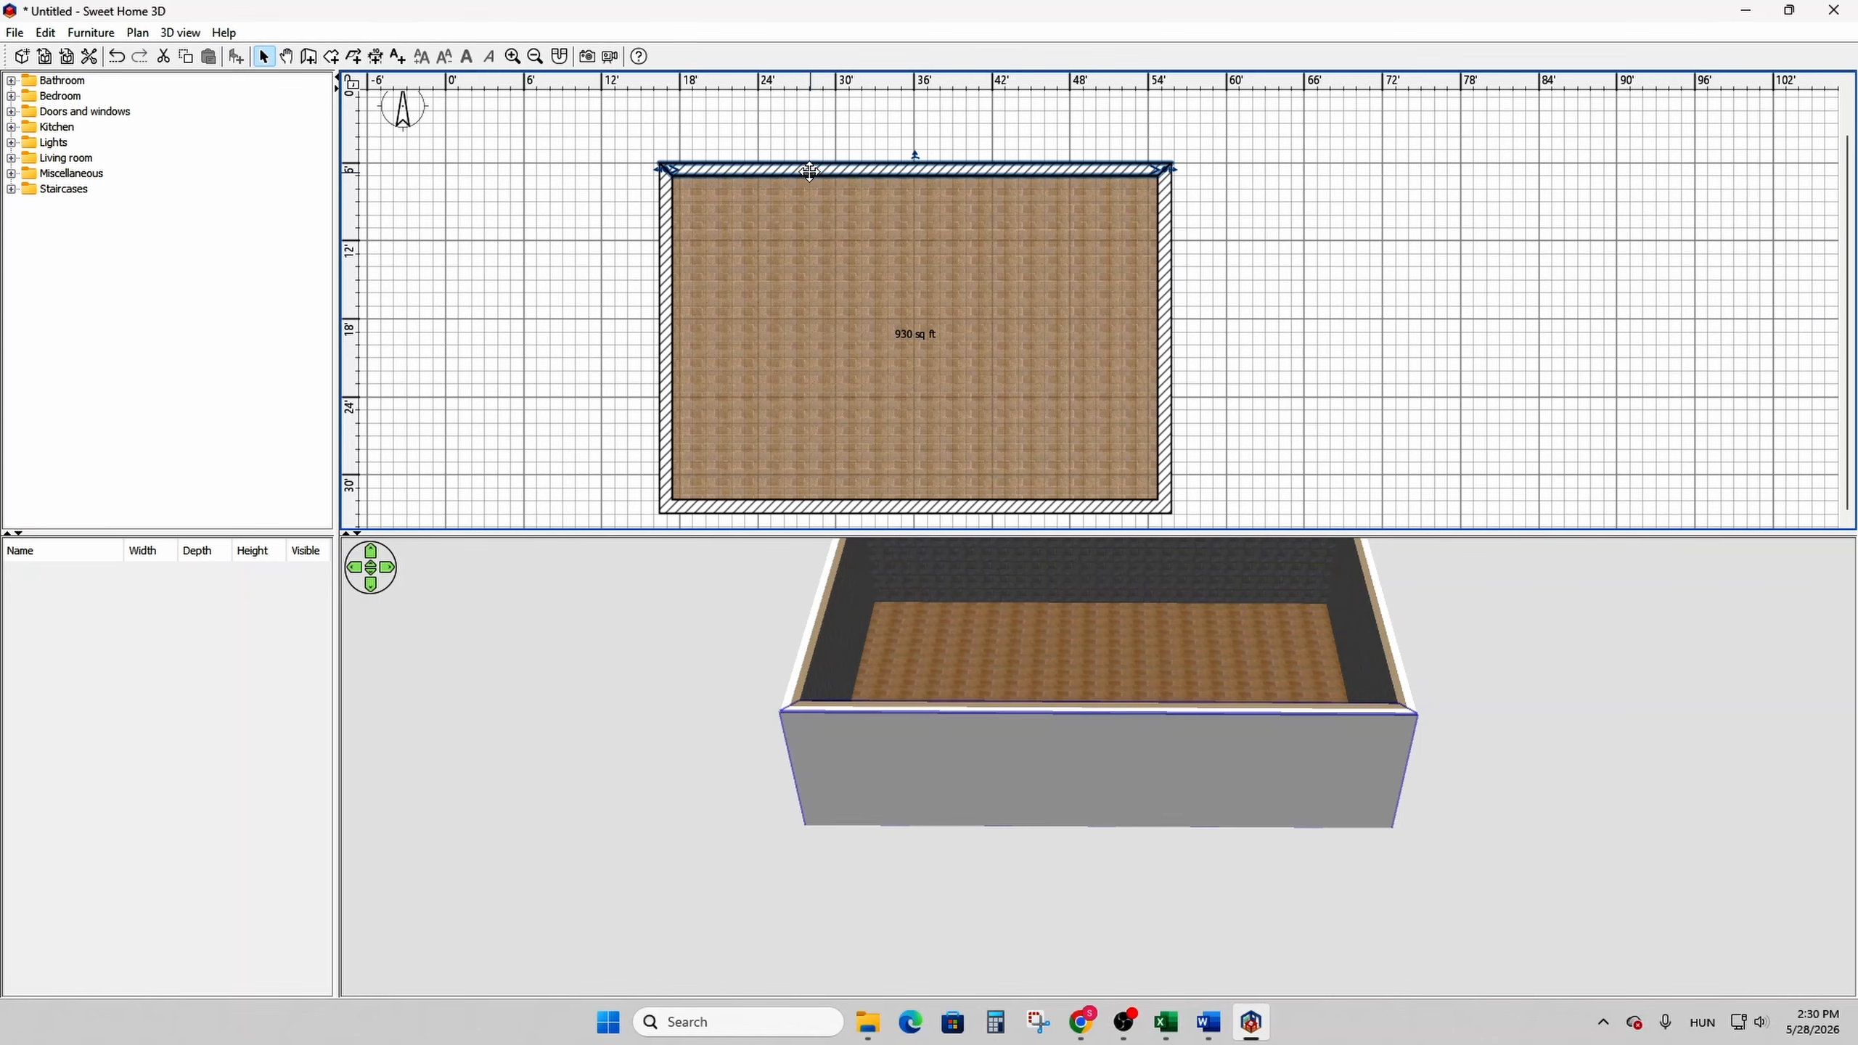
right_click(809, 171)
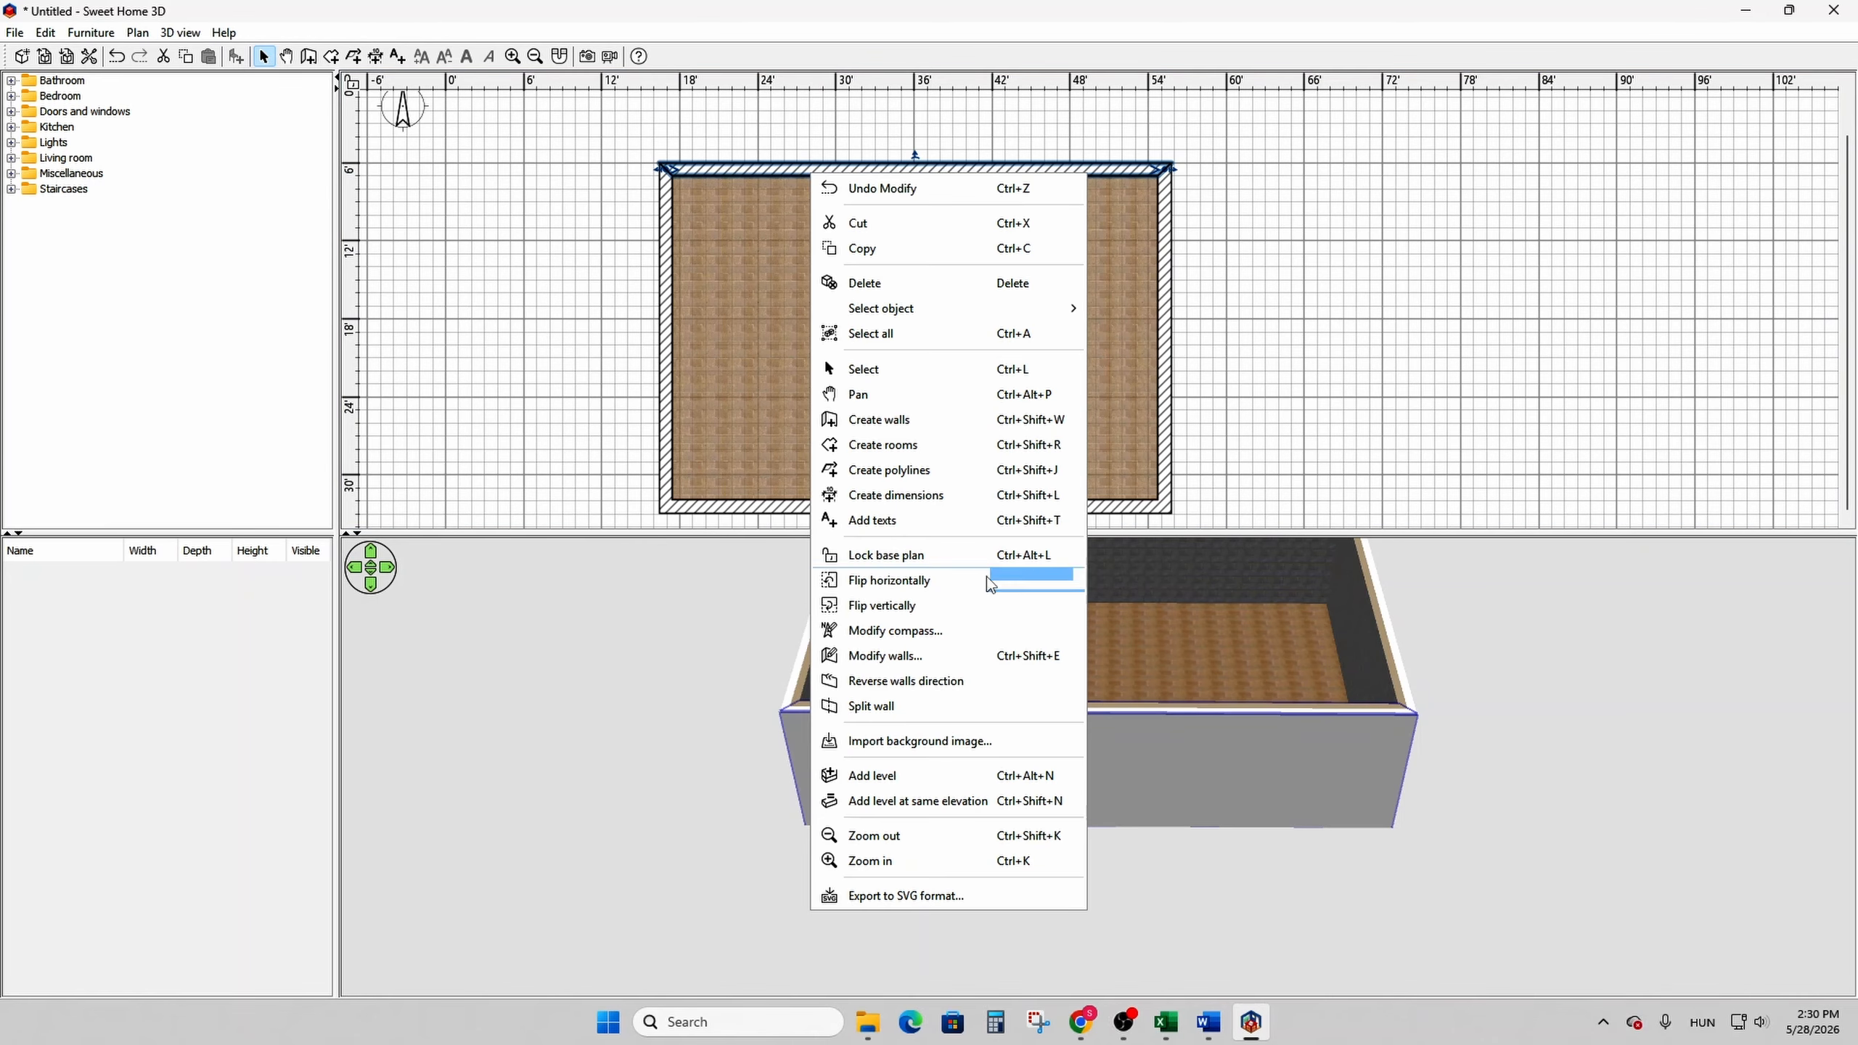
left_click(978, 707)
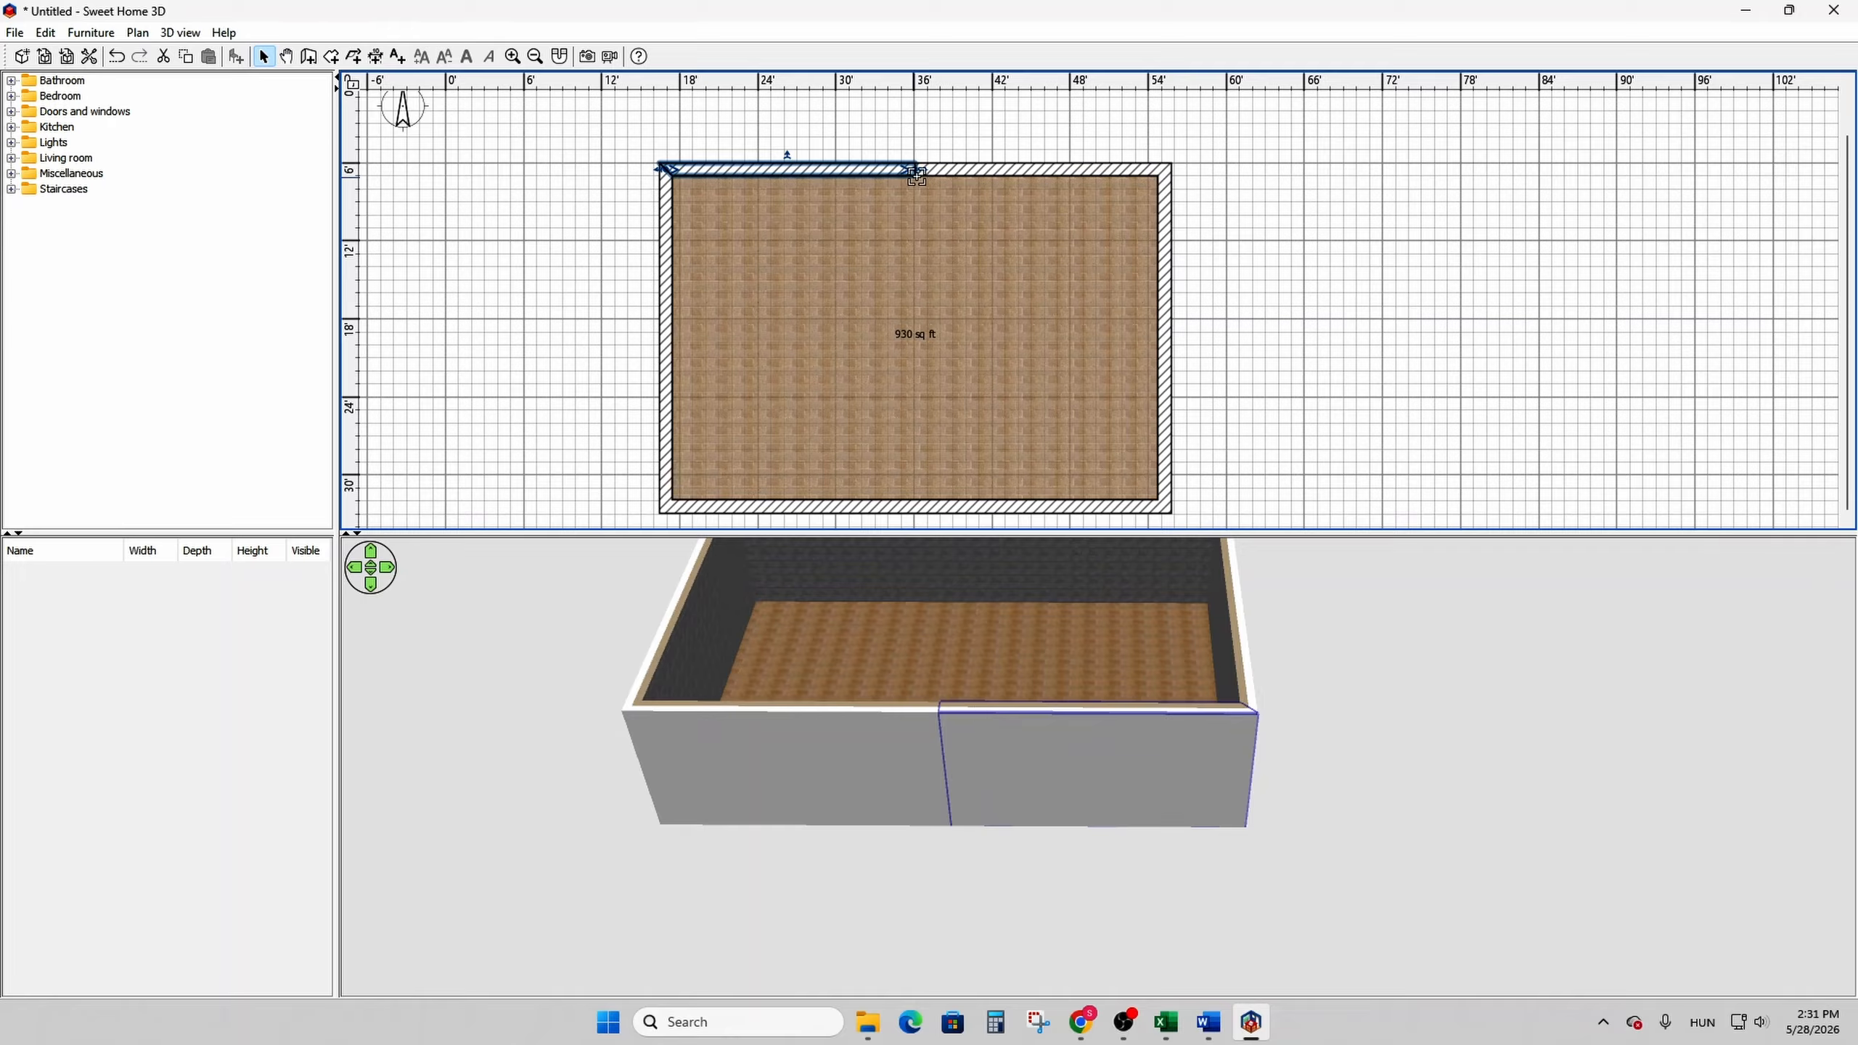
left_click(966, 169)
left_click(851, 169)
left_click(967, 170)
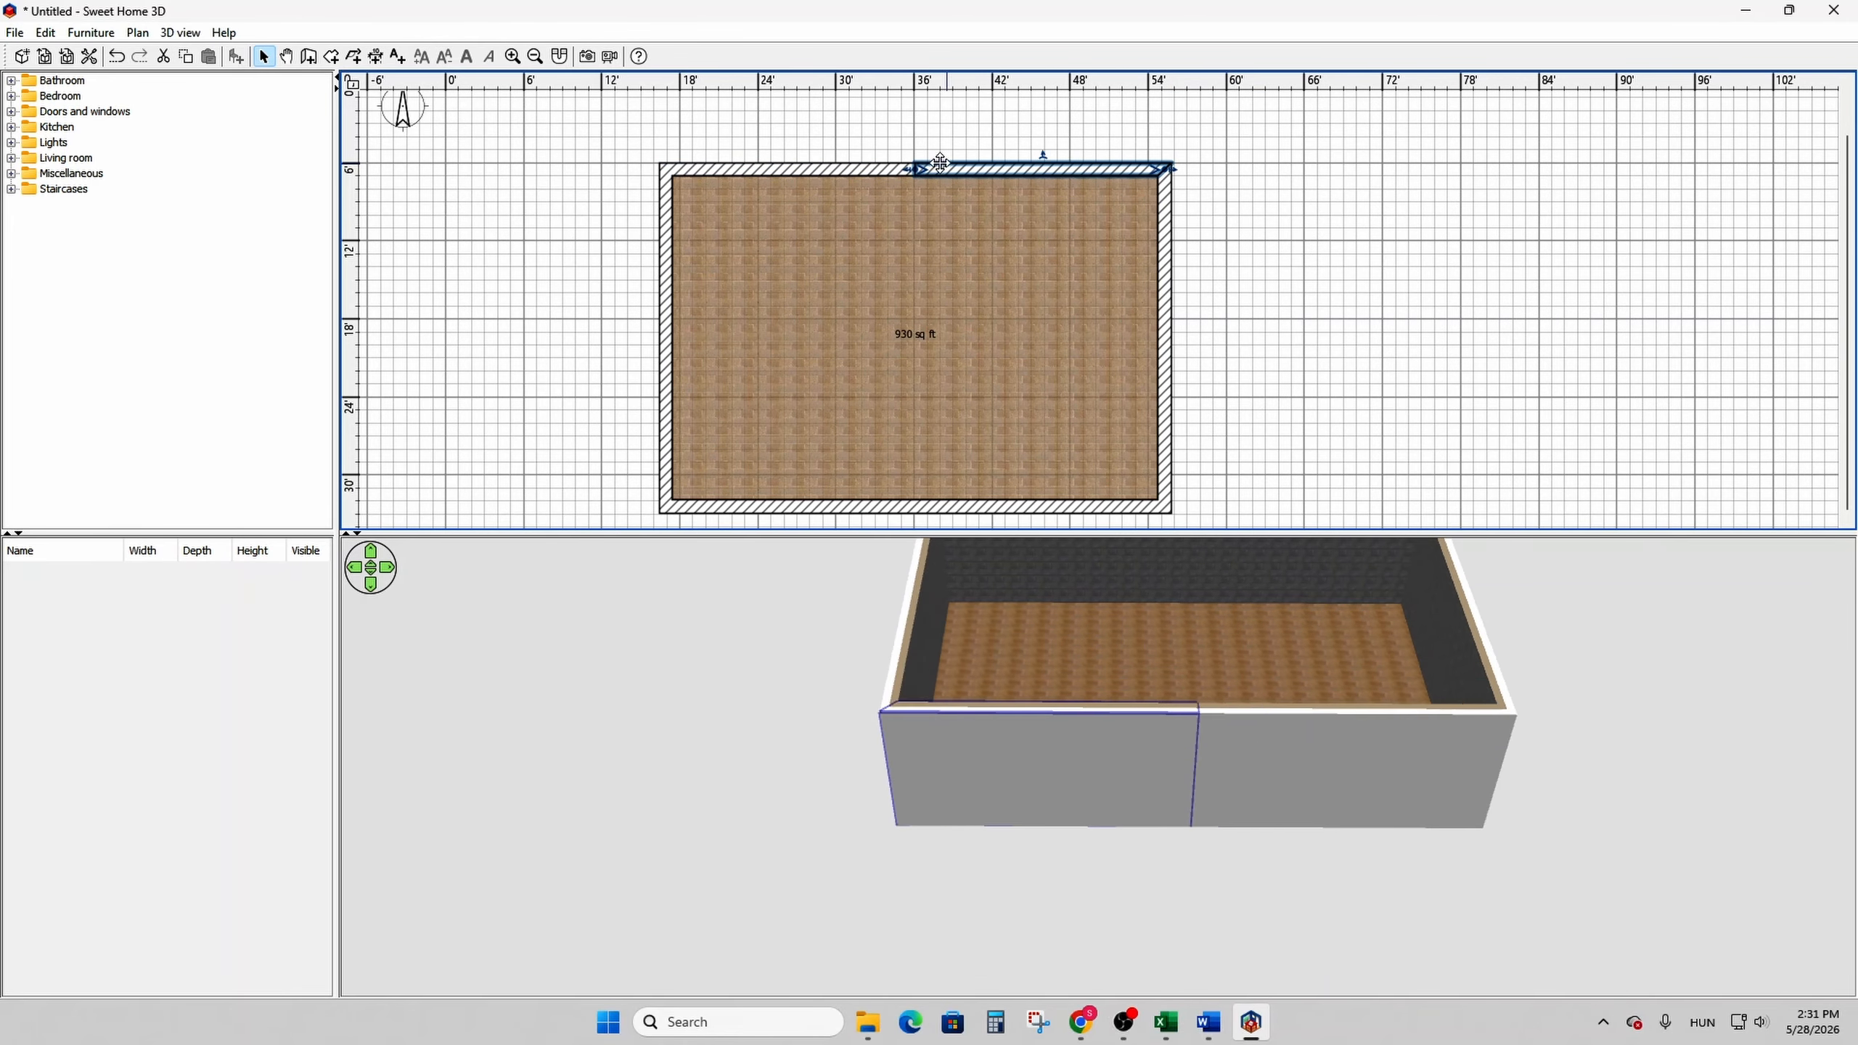
- Give the left half of the upper wall a red brick texture on its left side
left_click(841, 169)
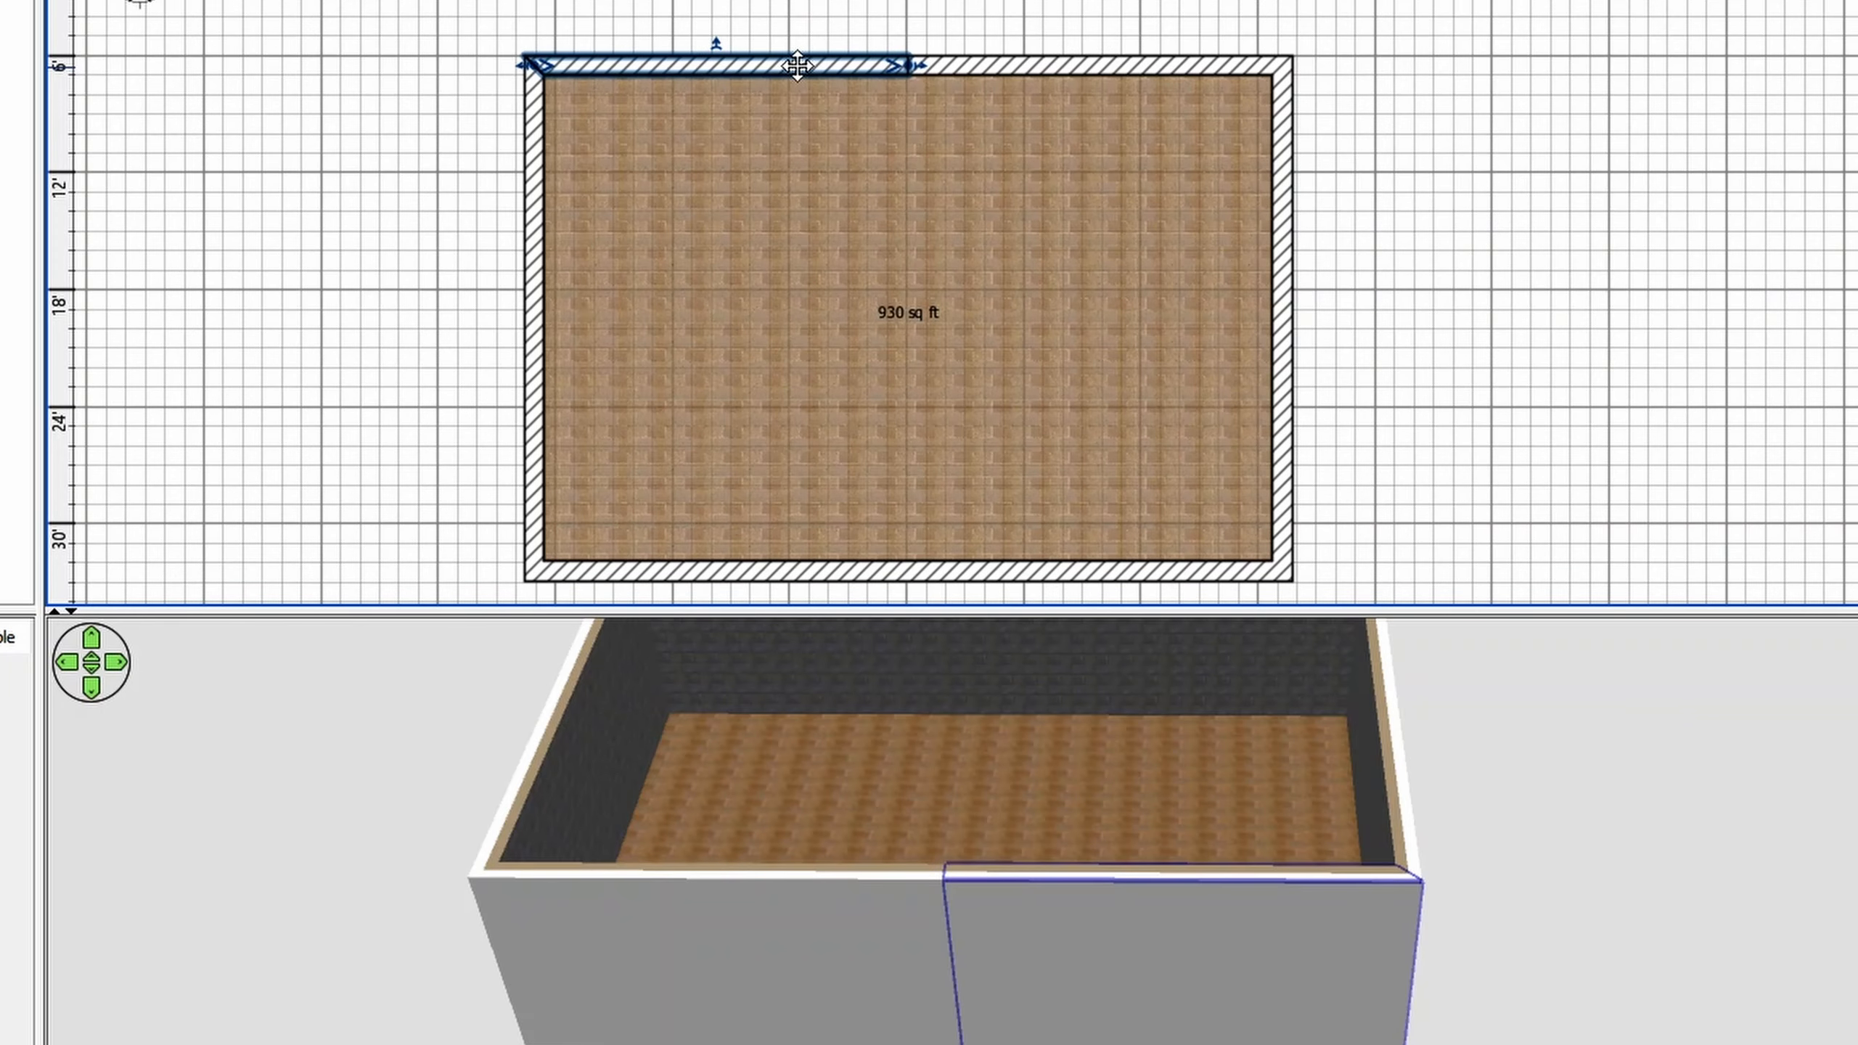
double_click(797, 66)
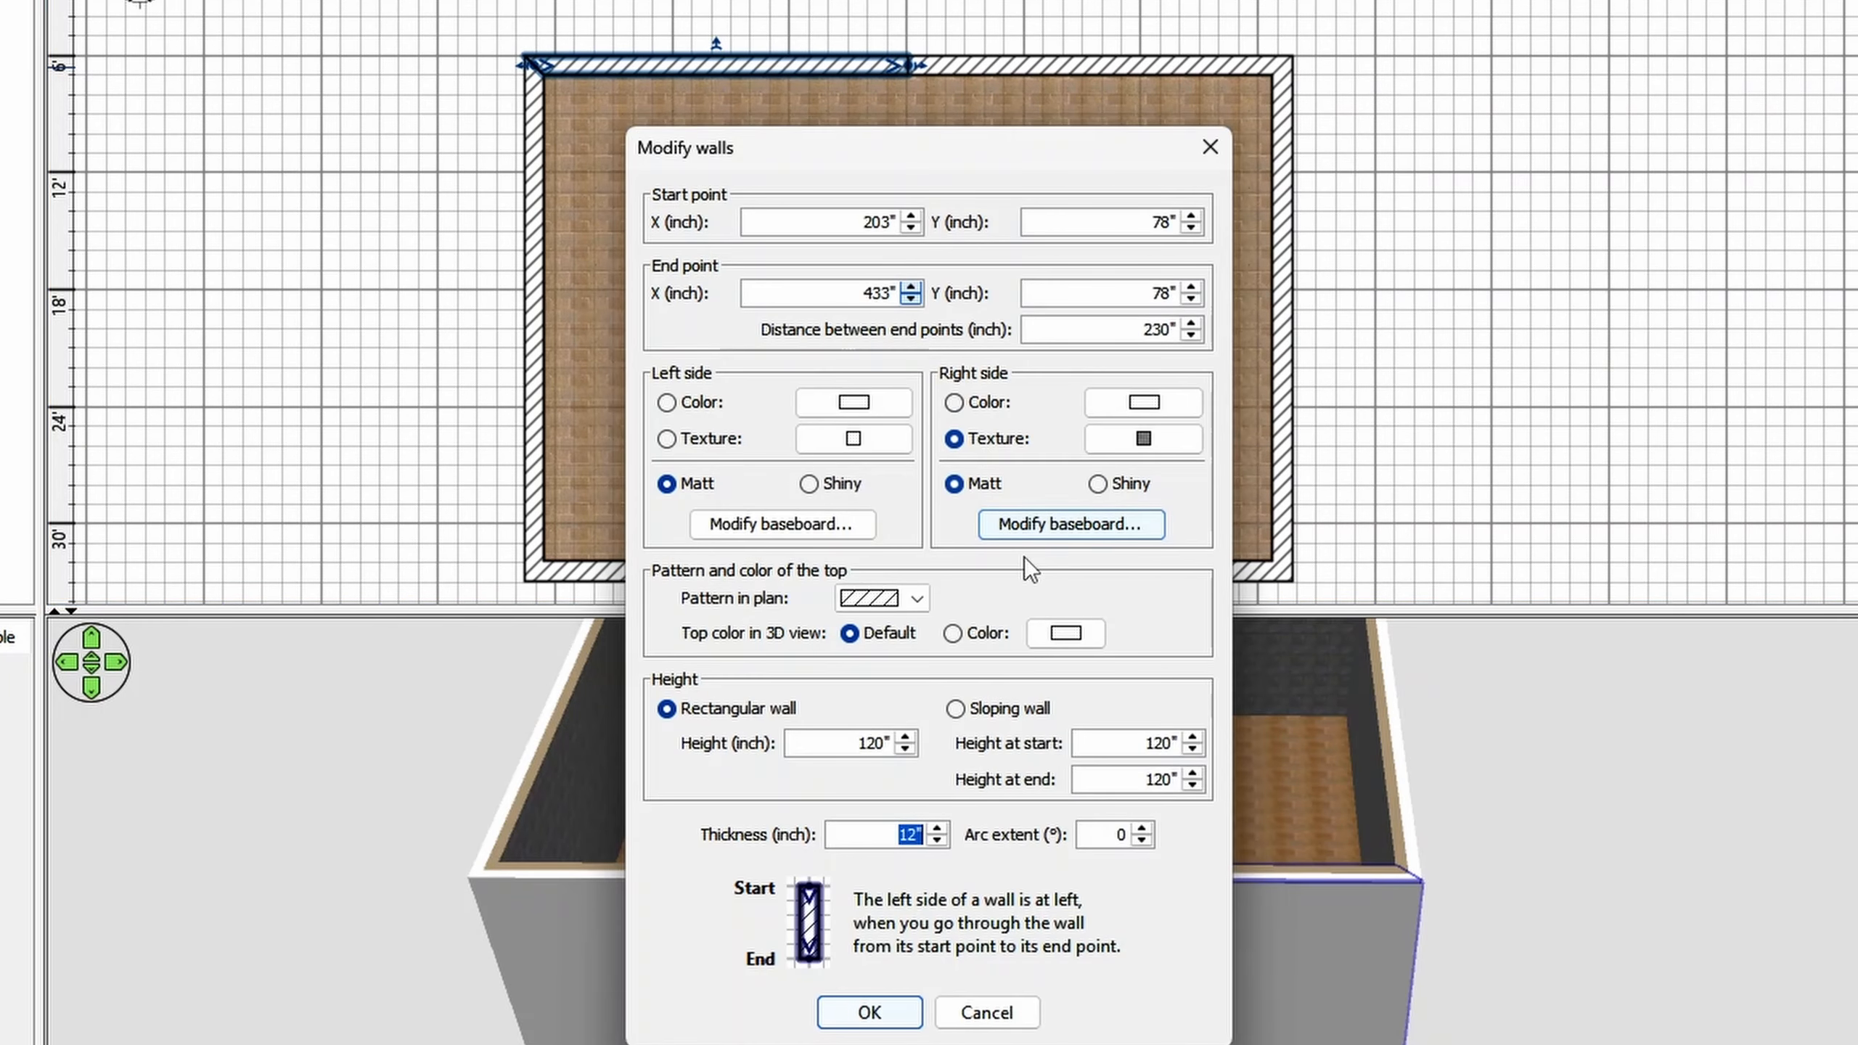
left_click(714, 442)
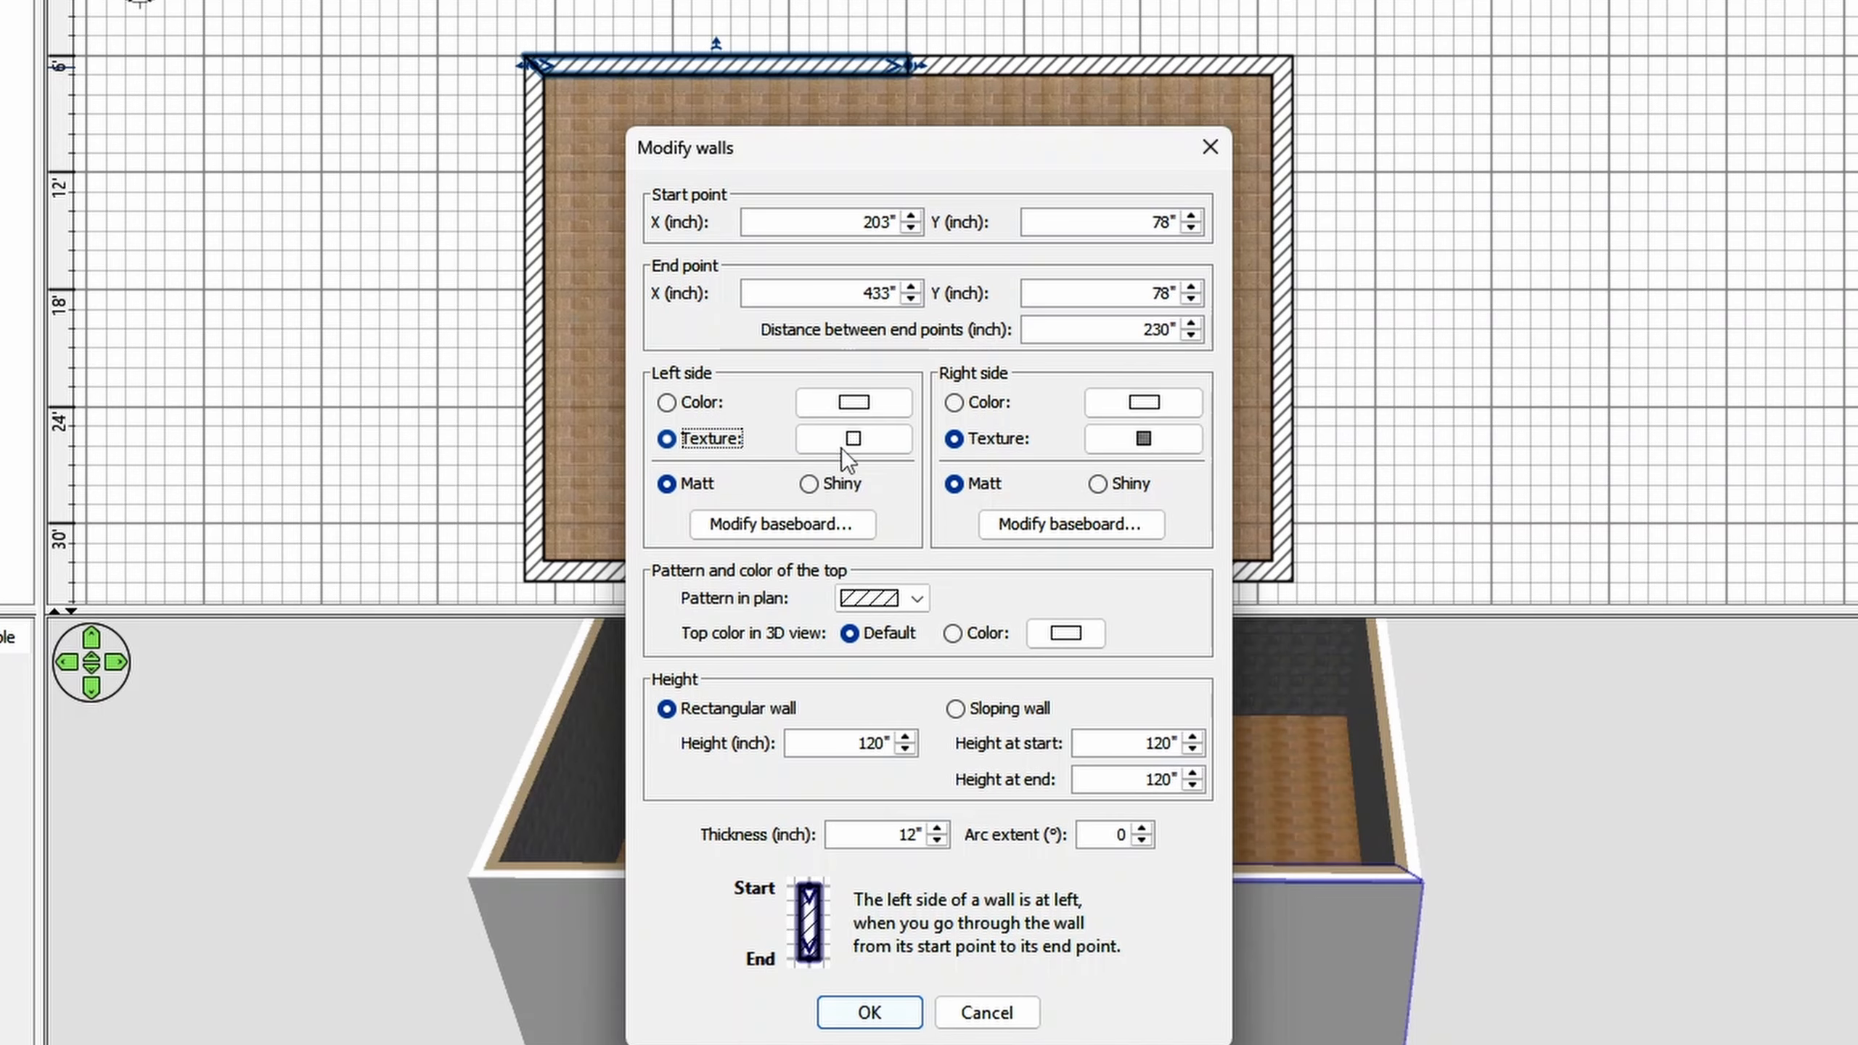
left_click(853, 438)
left_click(867, 1012)
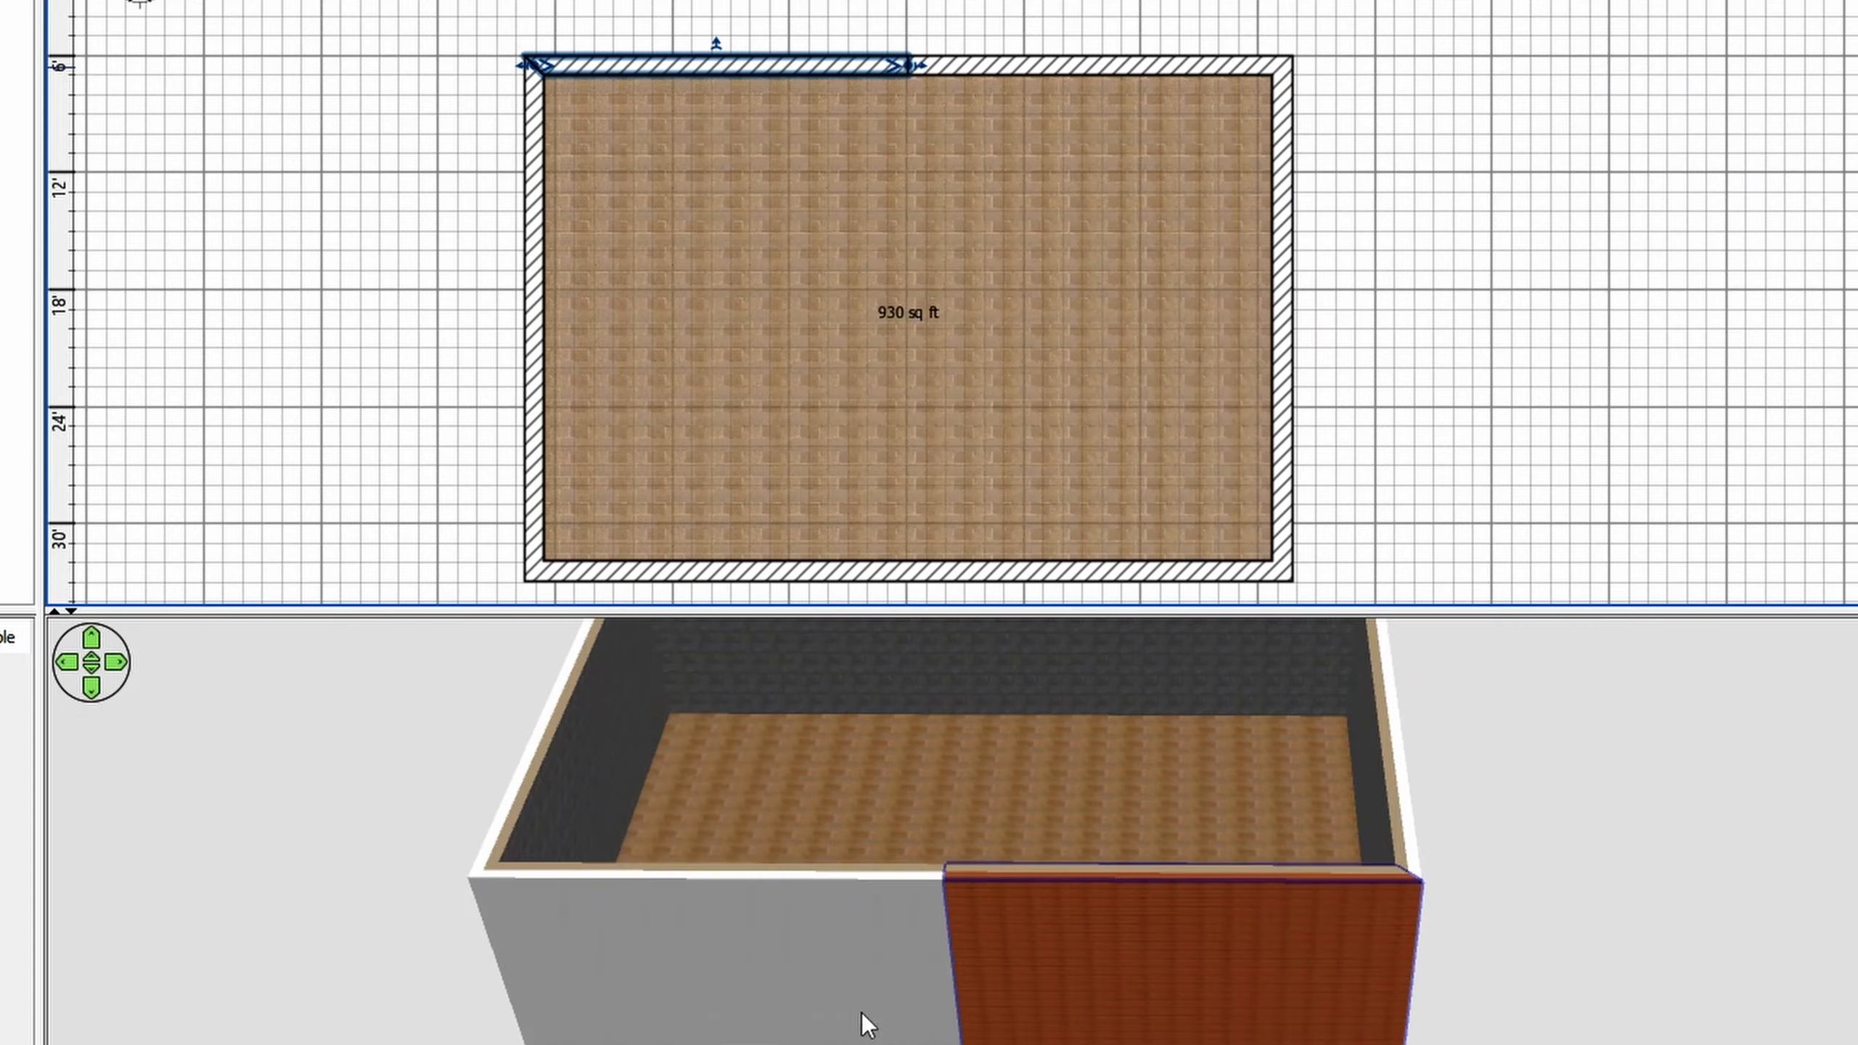
- Give the right half of the upper wall a grey-brown brick texture on its left side and clear the selection
left_click(1047, 64)
double_click(1045, 61)
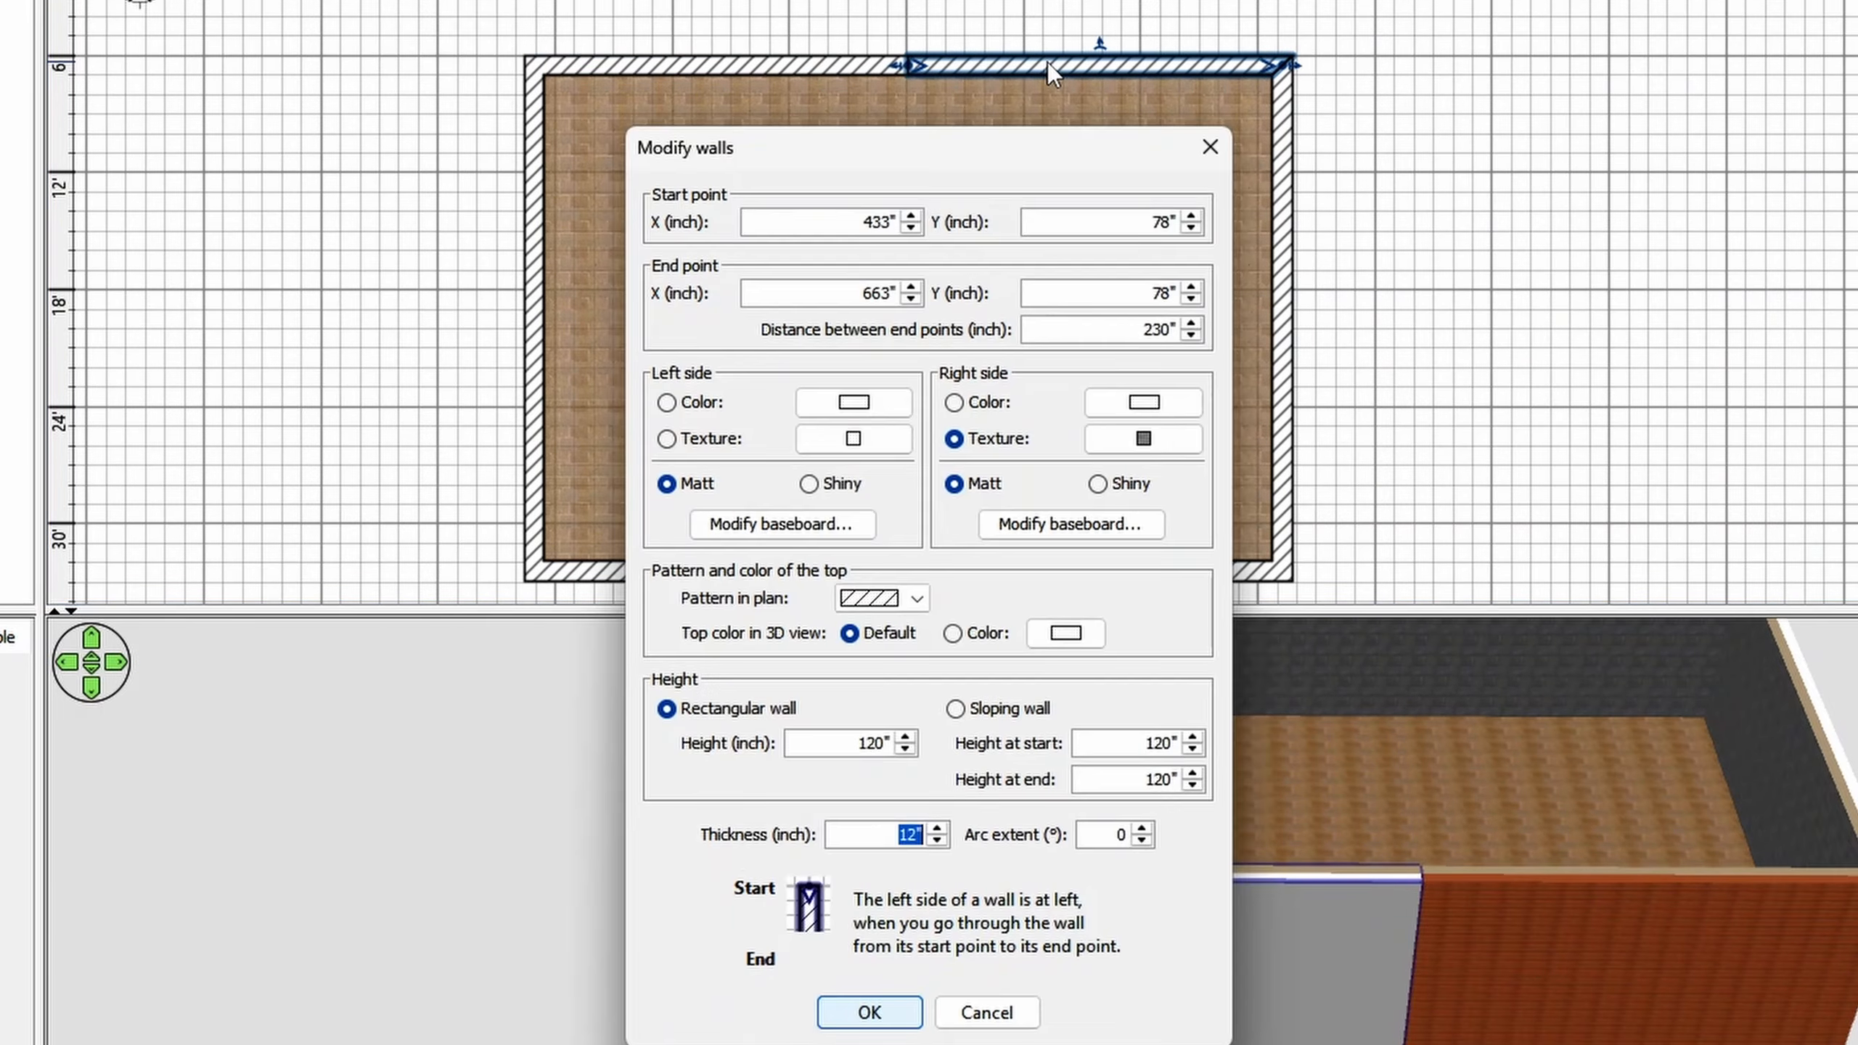
left_click(853, 438)
left_click(868, 1013)
left_click(469, 791)
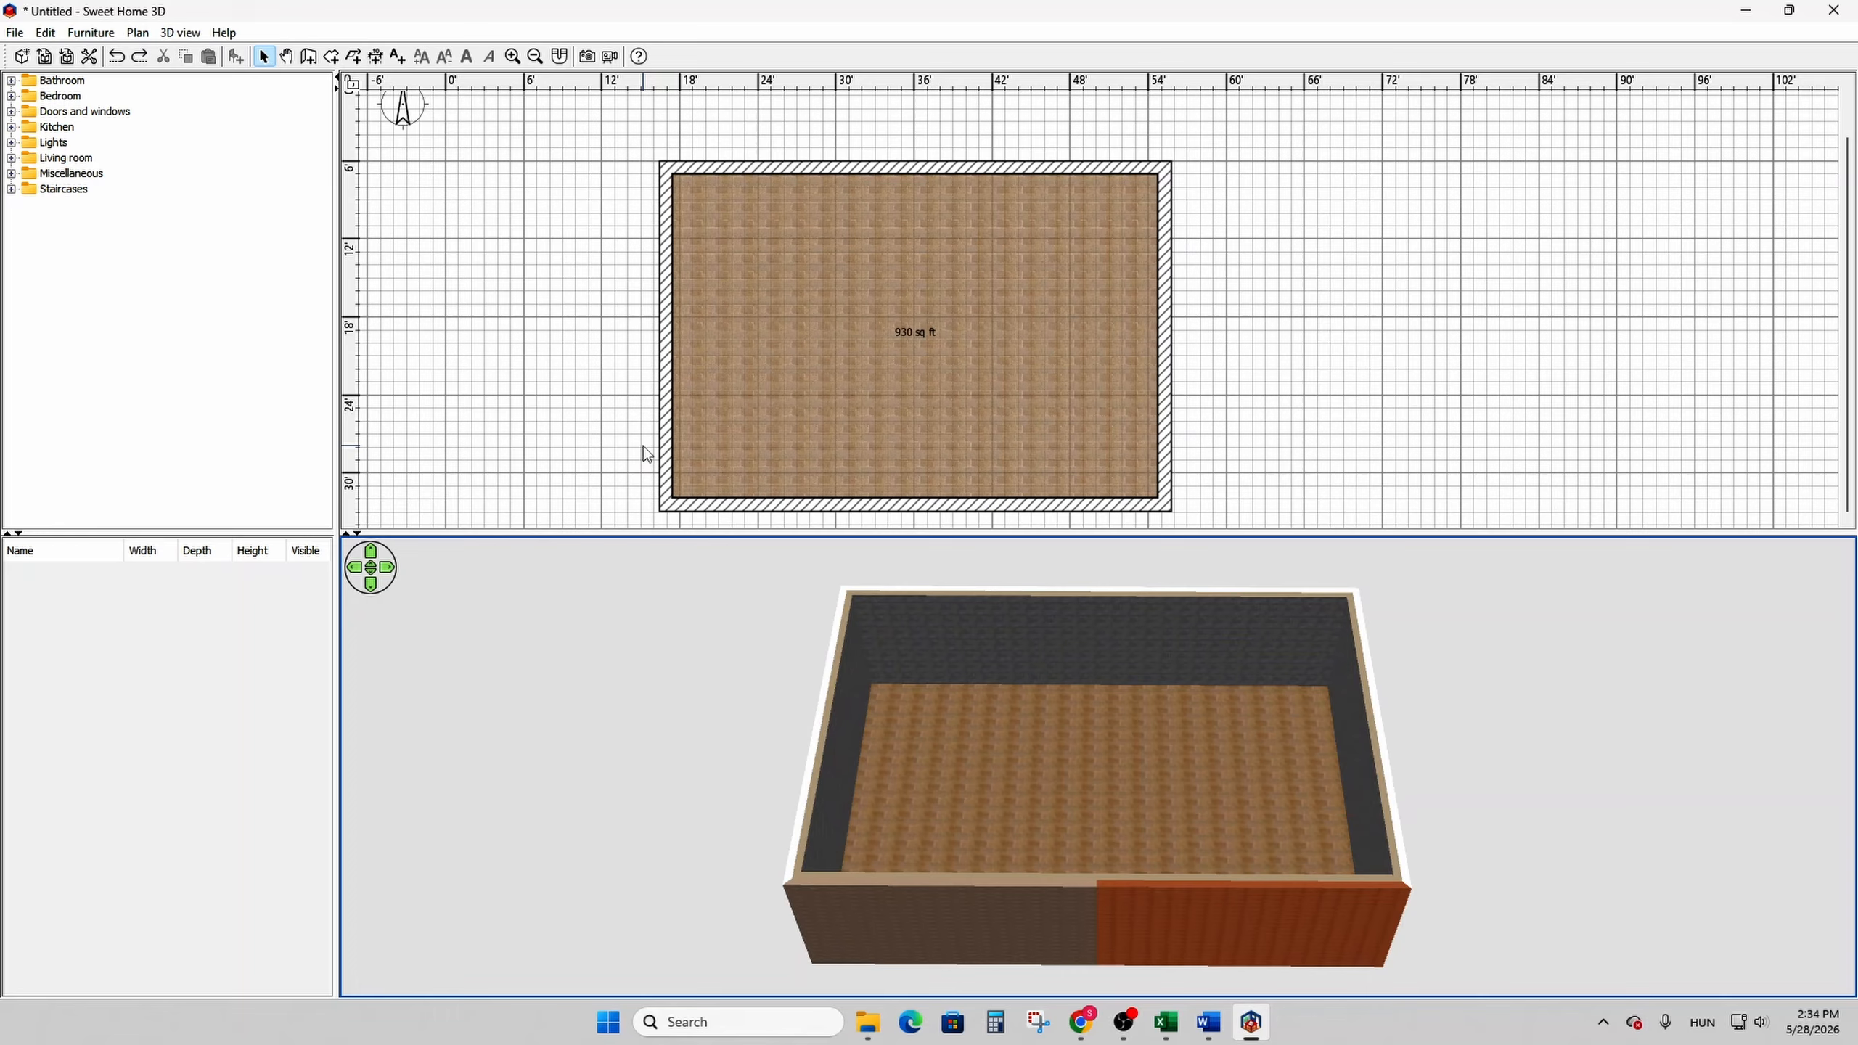
- Draw two connected walls from the left outer wall to the lower one, enclosing a small room in the lower-left corner
left_click(308, 57)
left_click(665, 378)
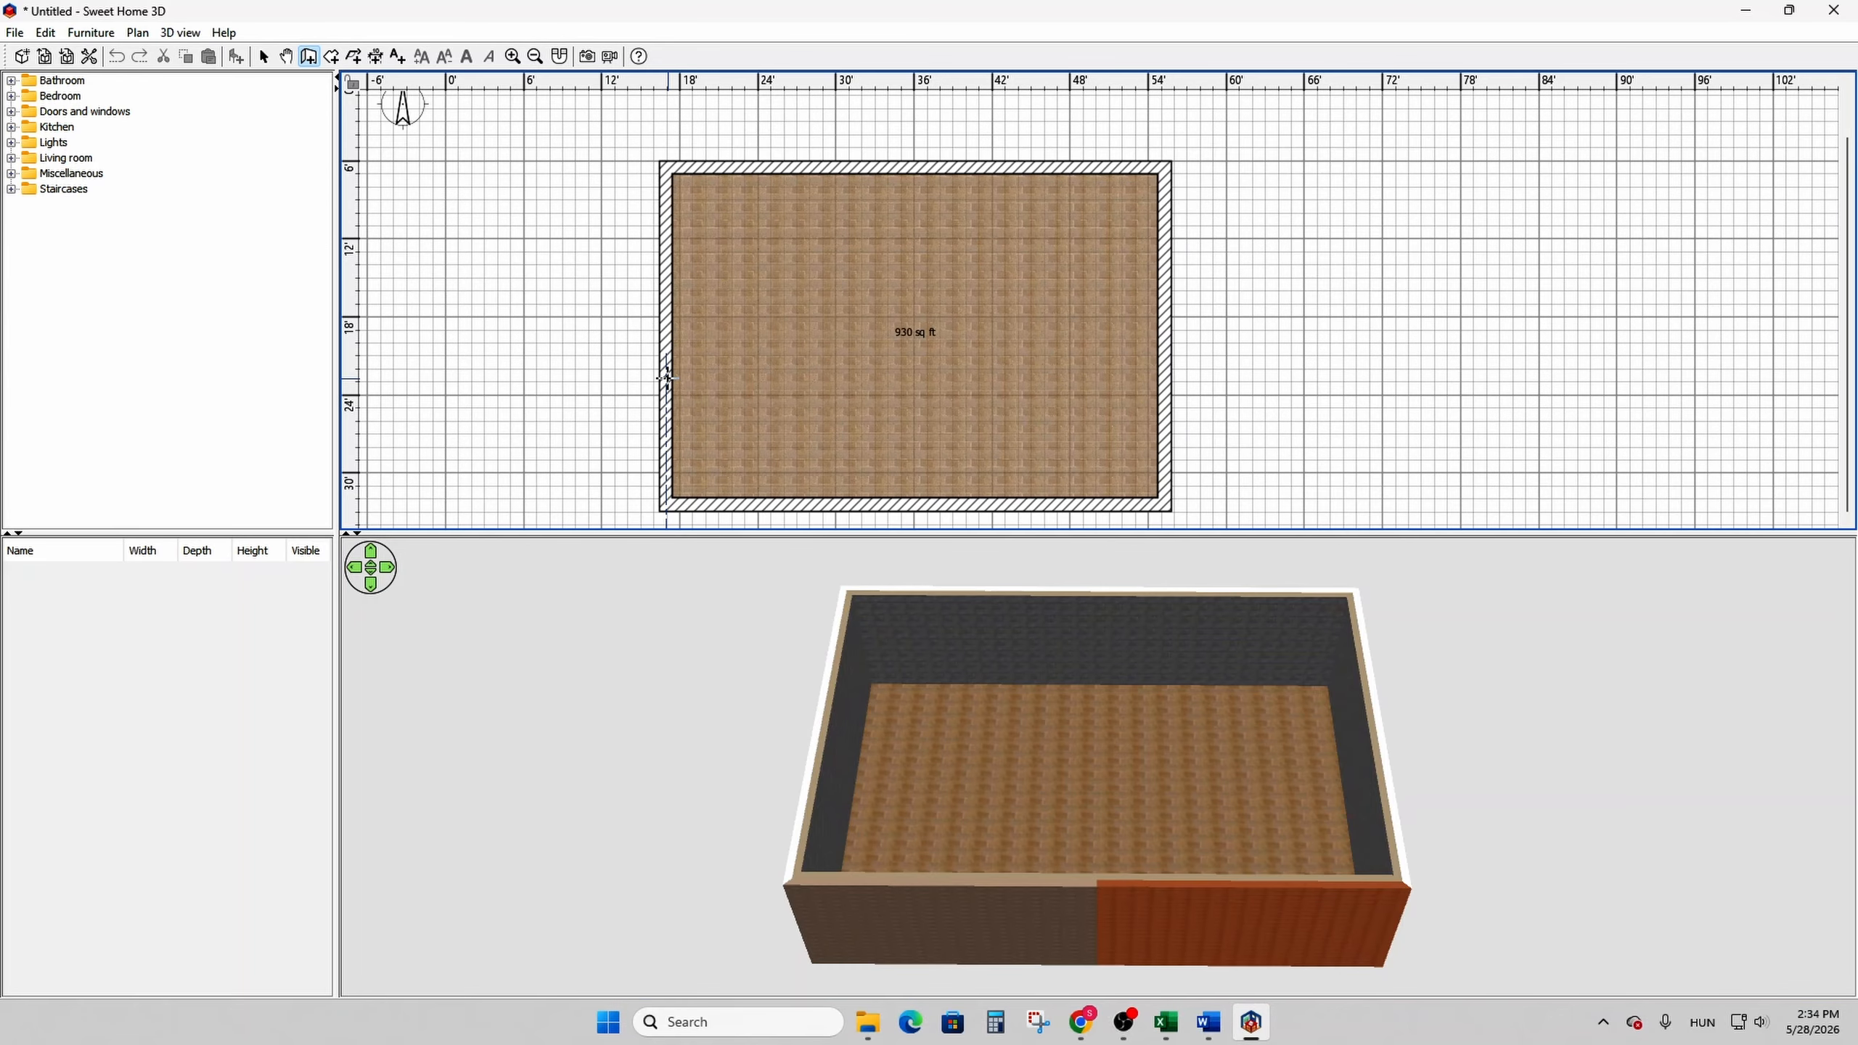
left_click(828, 374)
double_click(827, 504)
left_click(263, 56)
left_click_drag(951, 769, 1353, 769)
scroll(1098, 769, "up", 5)
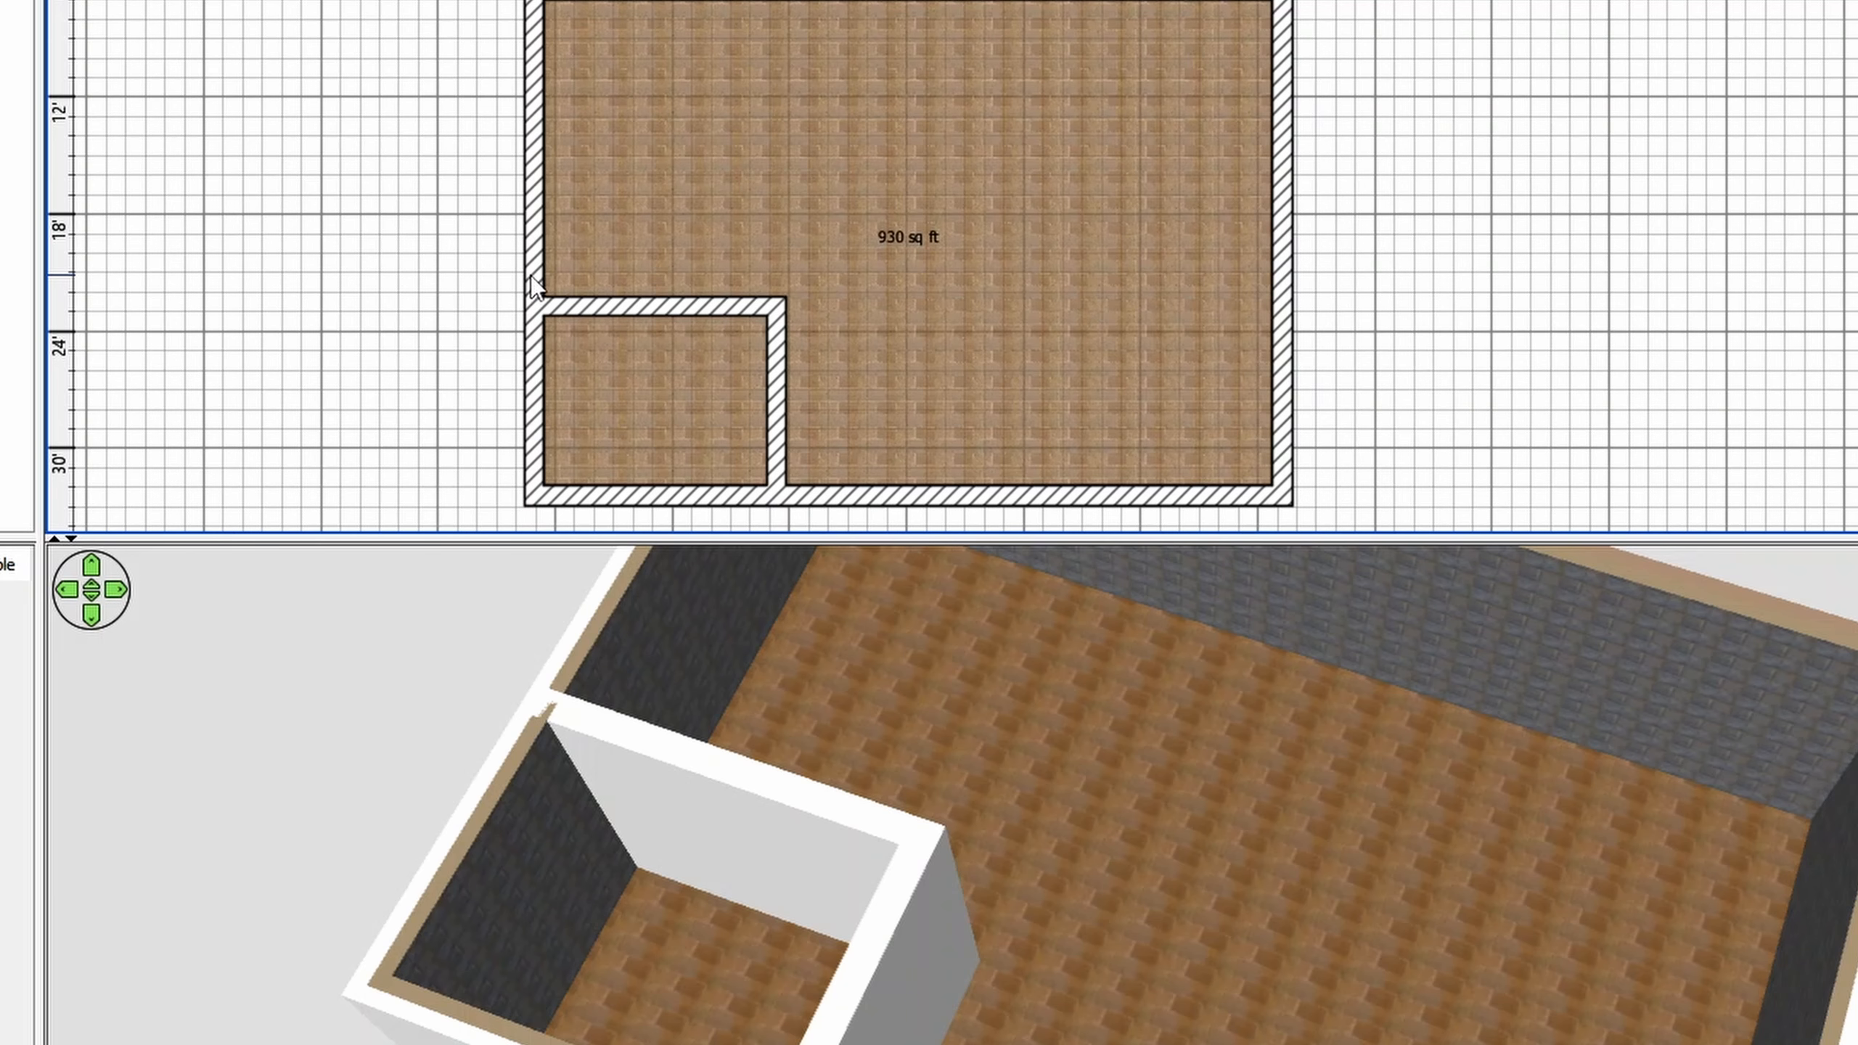
- Split the left outer wall in two and shorten its lower part to the outer edge of the small room's upper wall
left_click(531, 276)
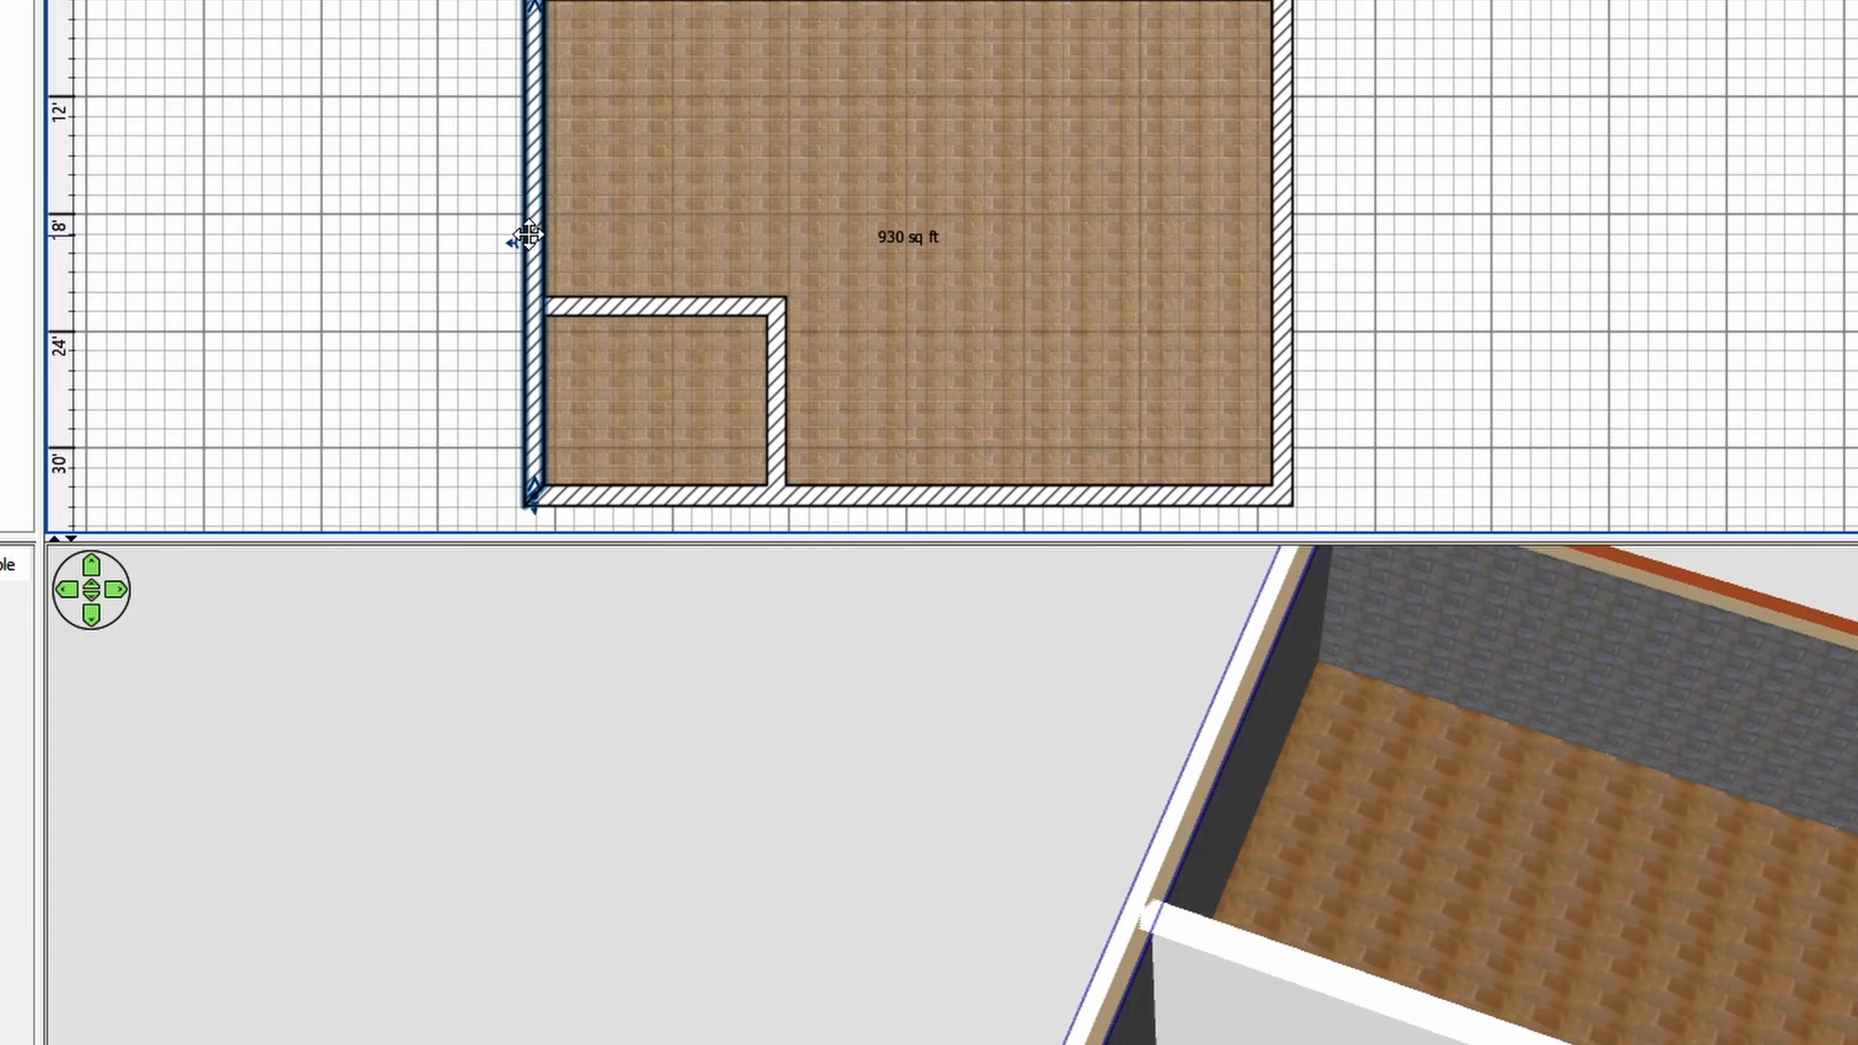
right_click(530, 236)
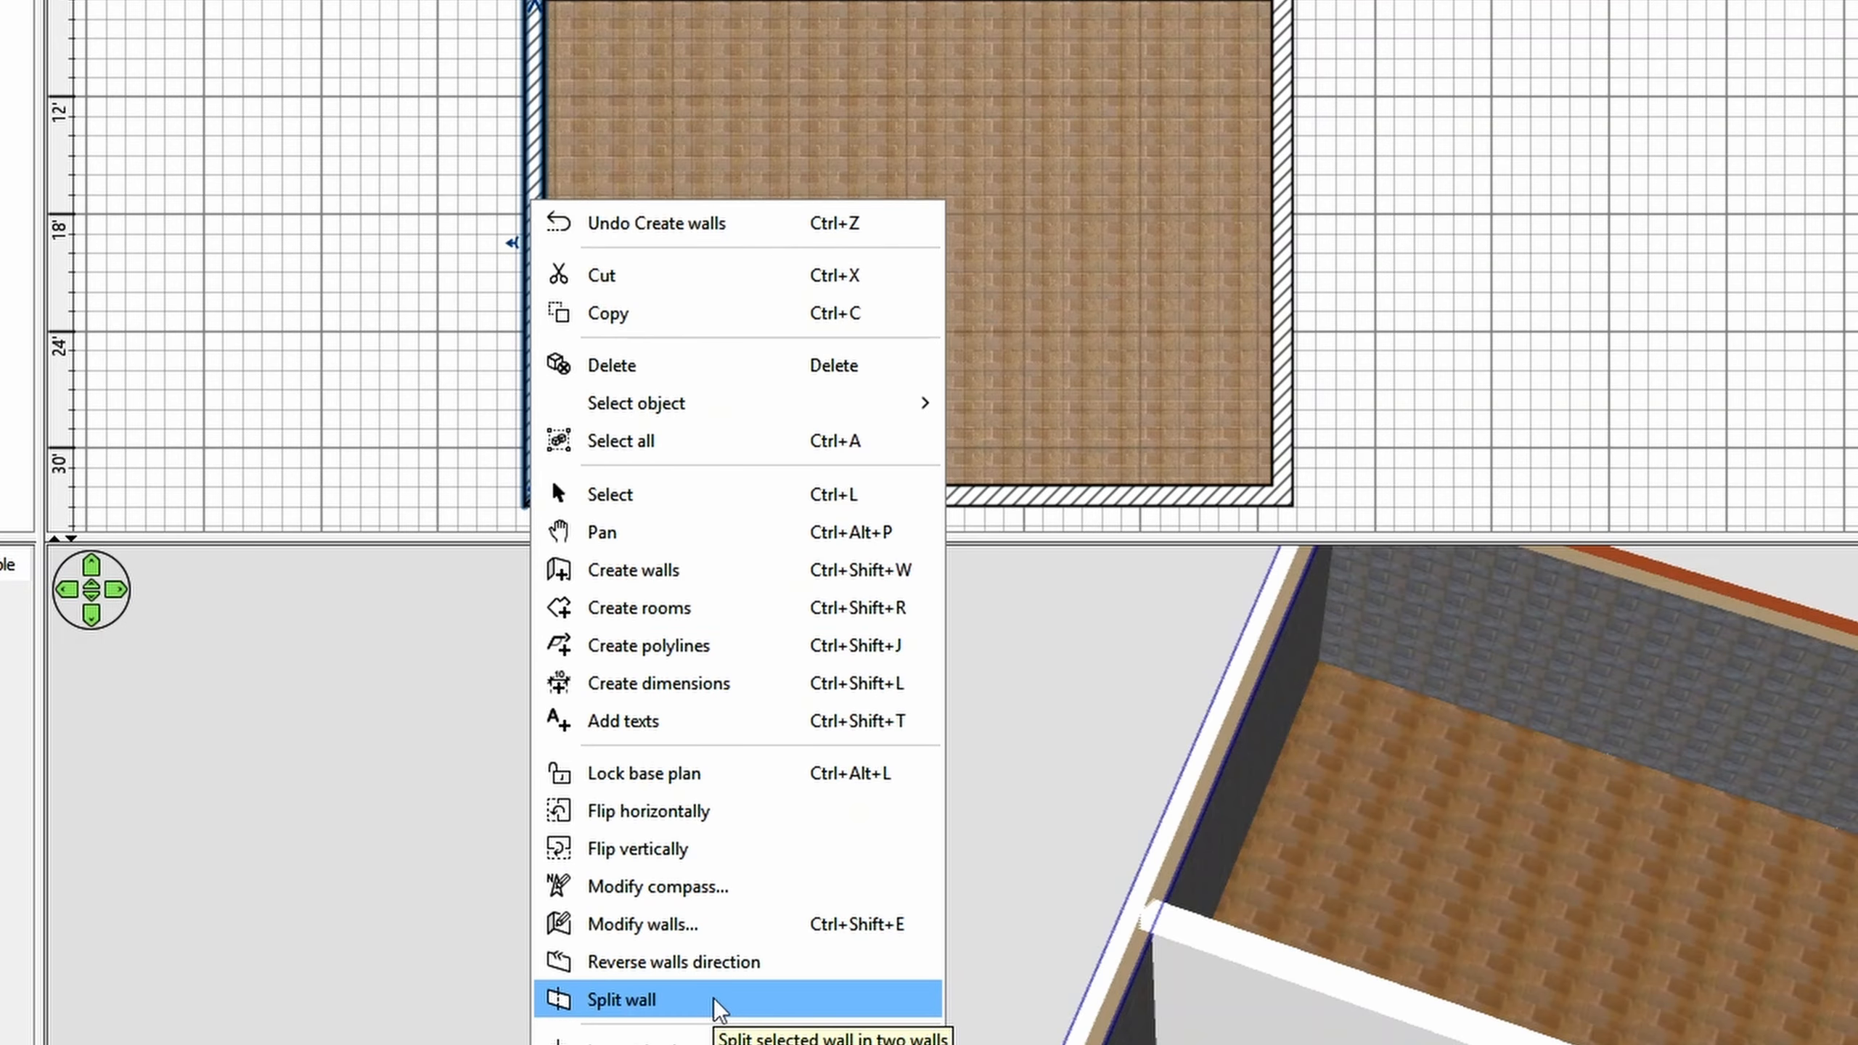
left_click(622, 999)
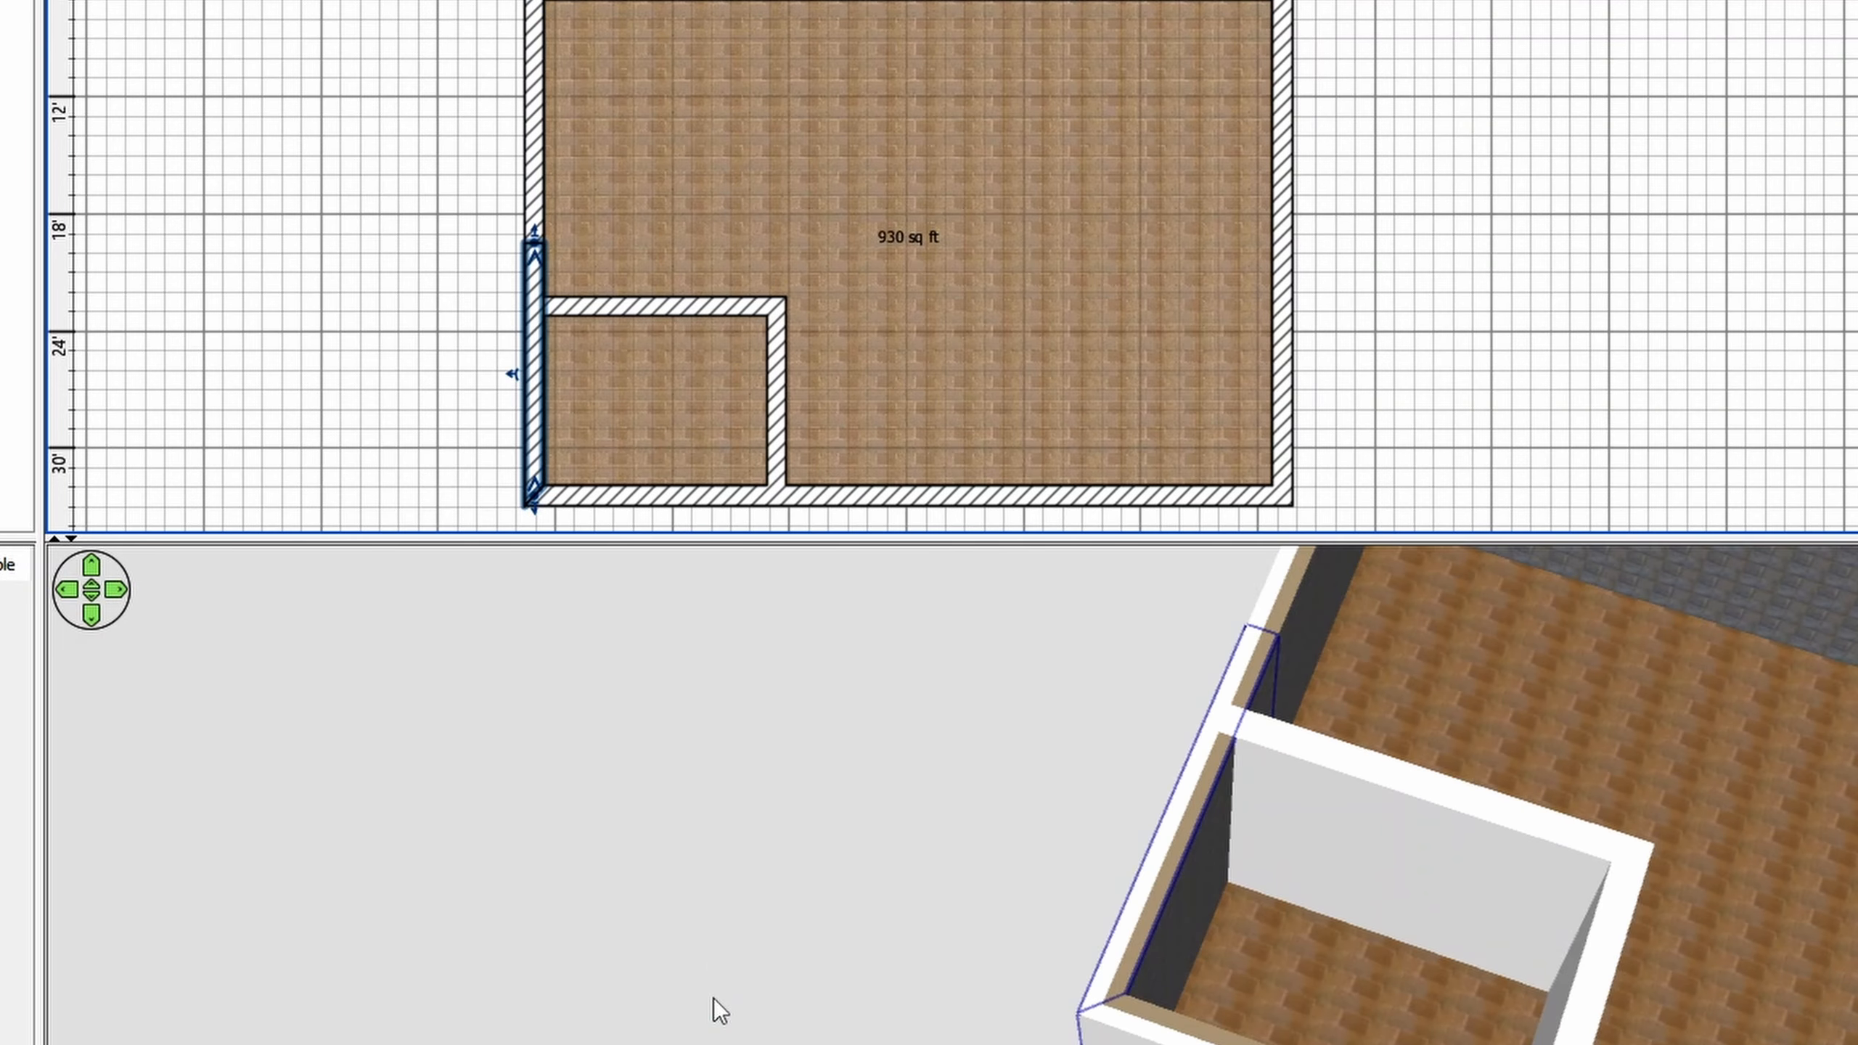
scroll(508, 265, "up", 20, "ctrl")
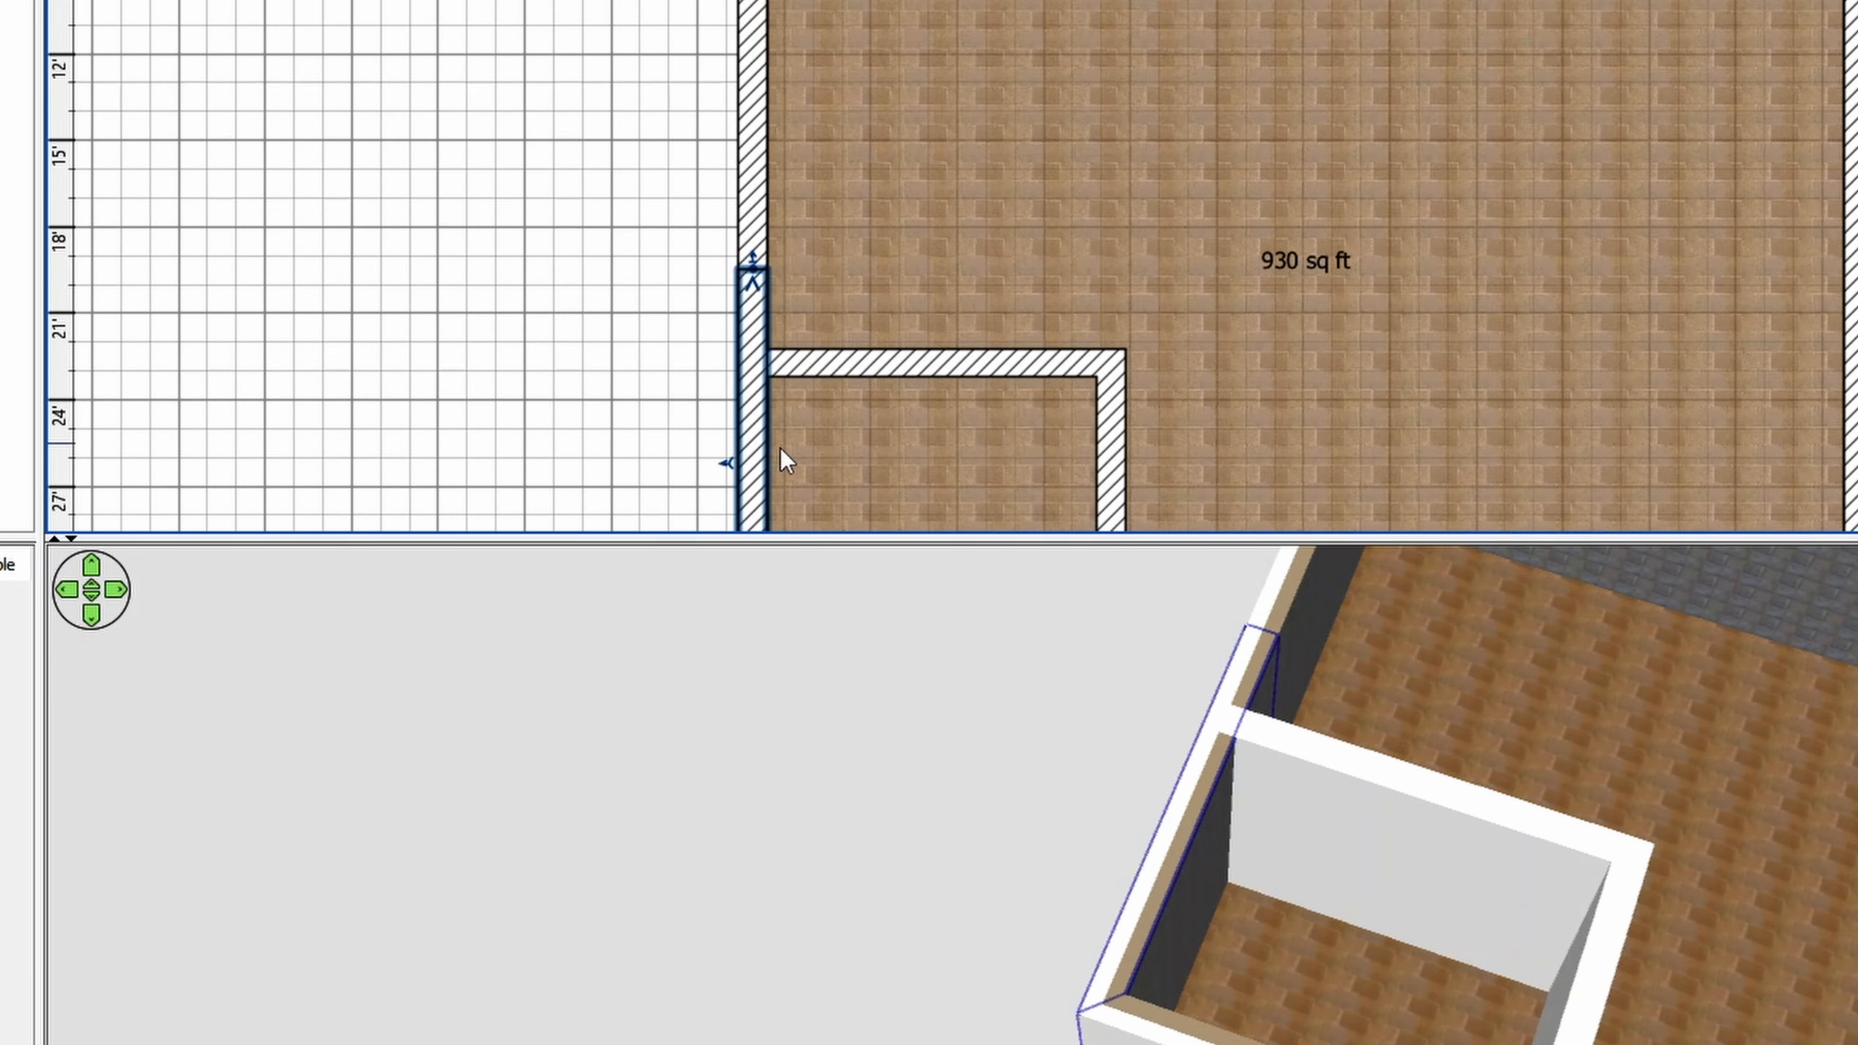
scroll(1085, 396, "up", 2, "ctrl")
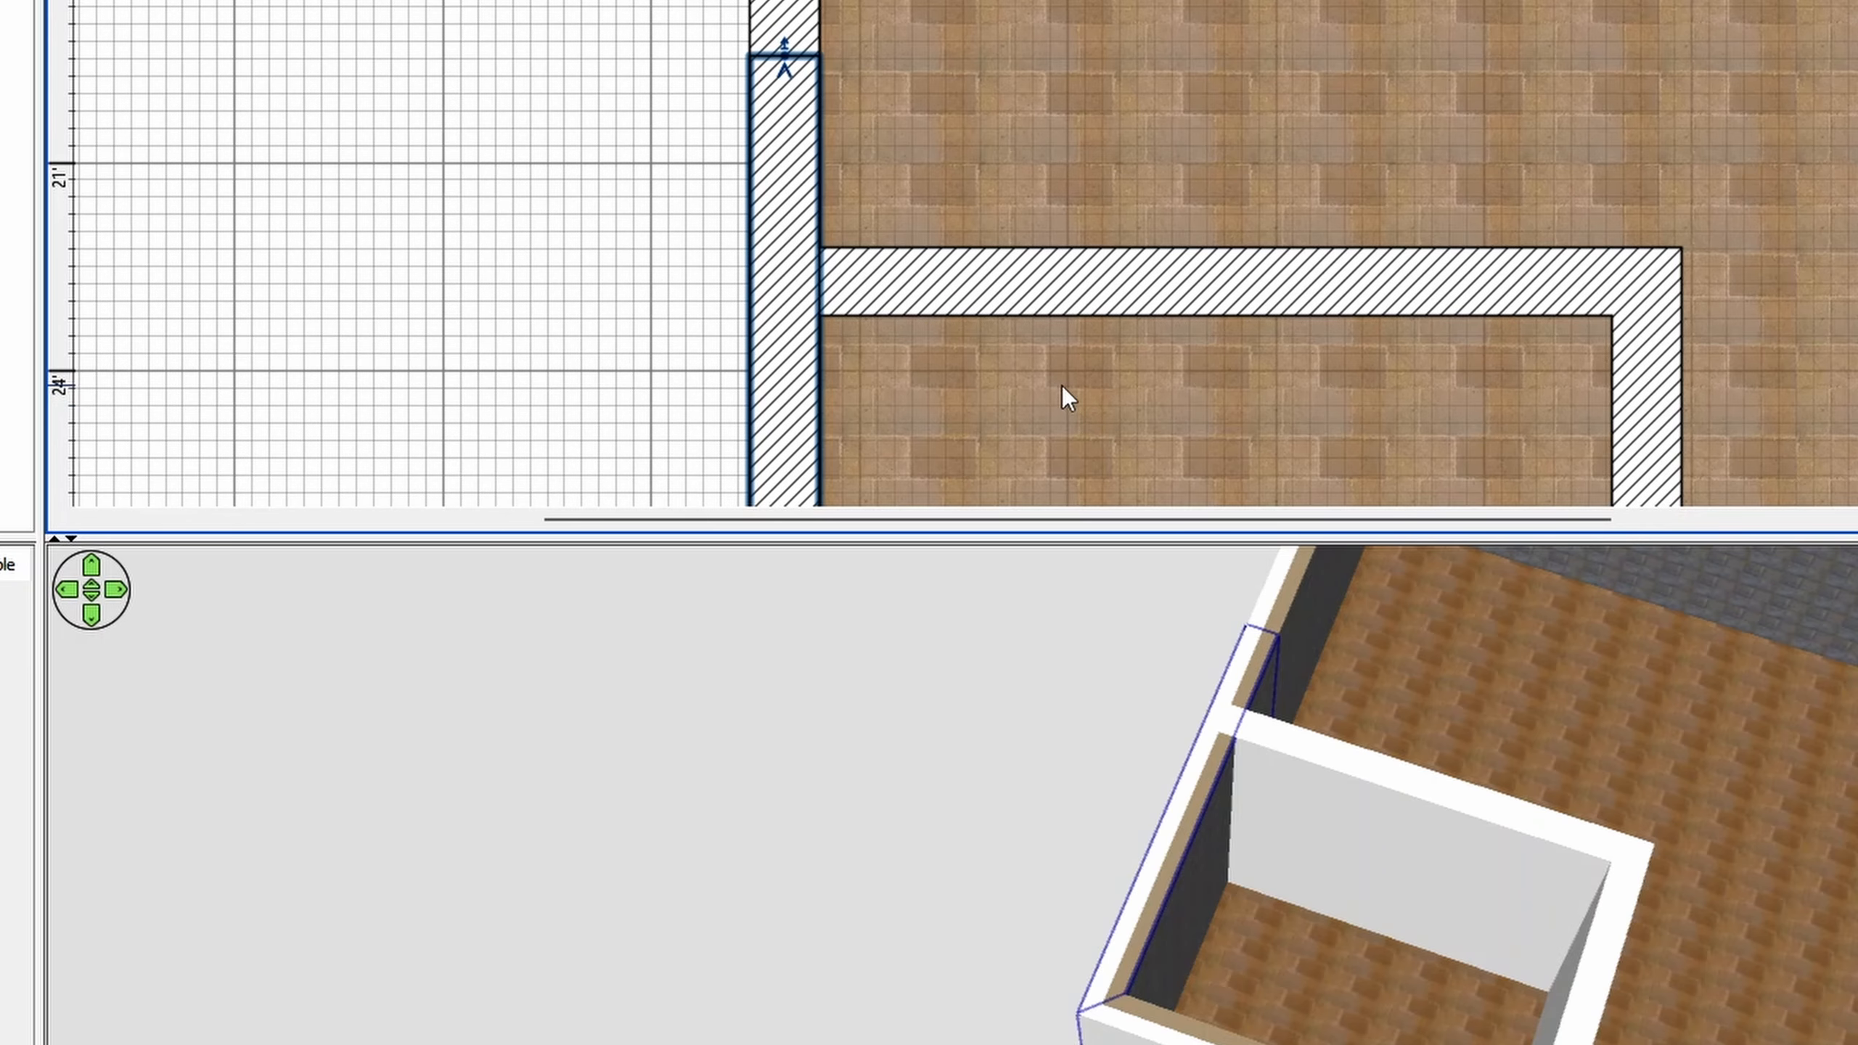
left_click_drag(784, 57, 784, 249)
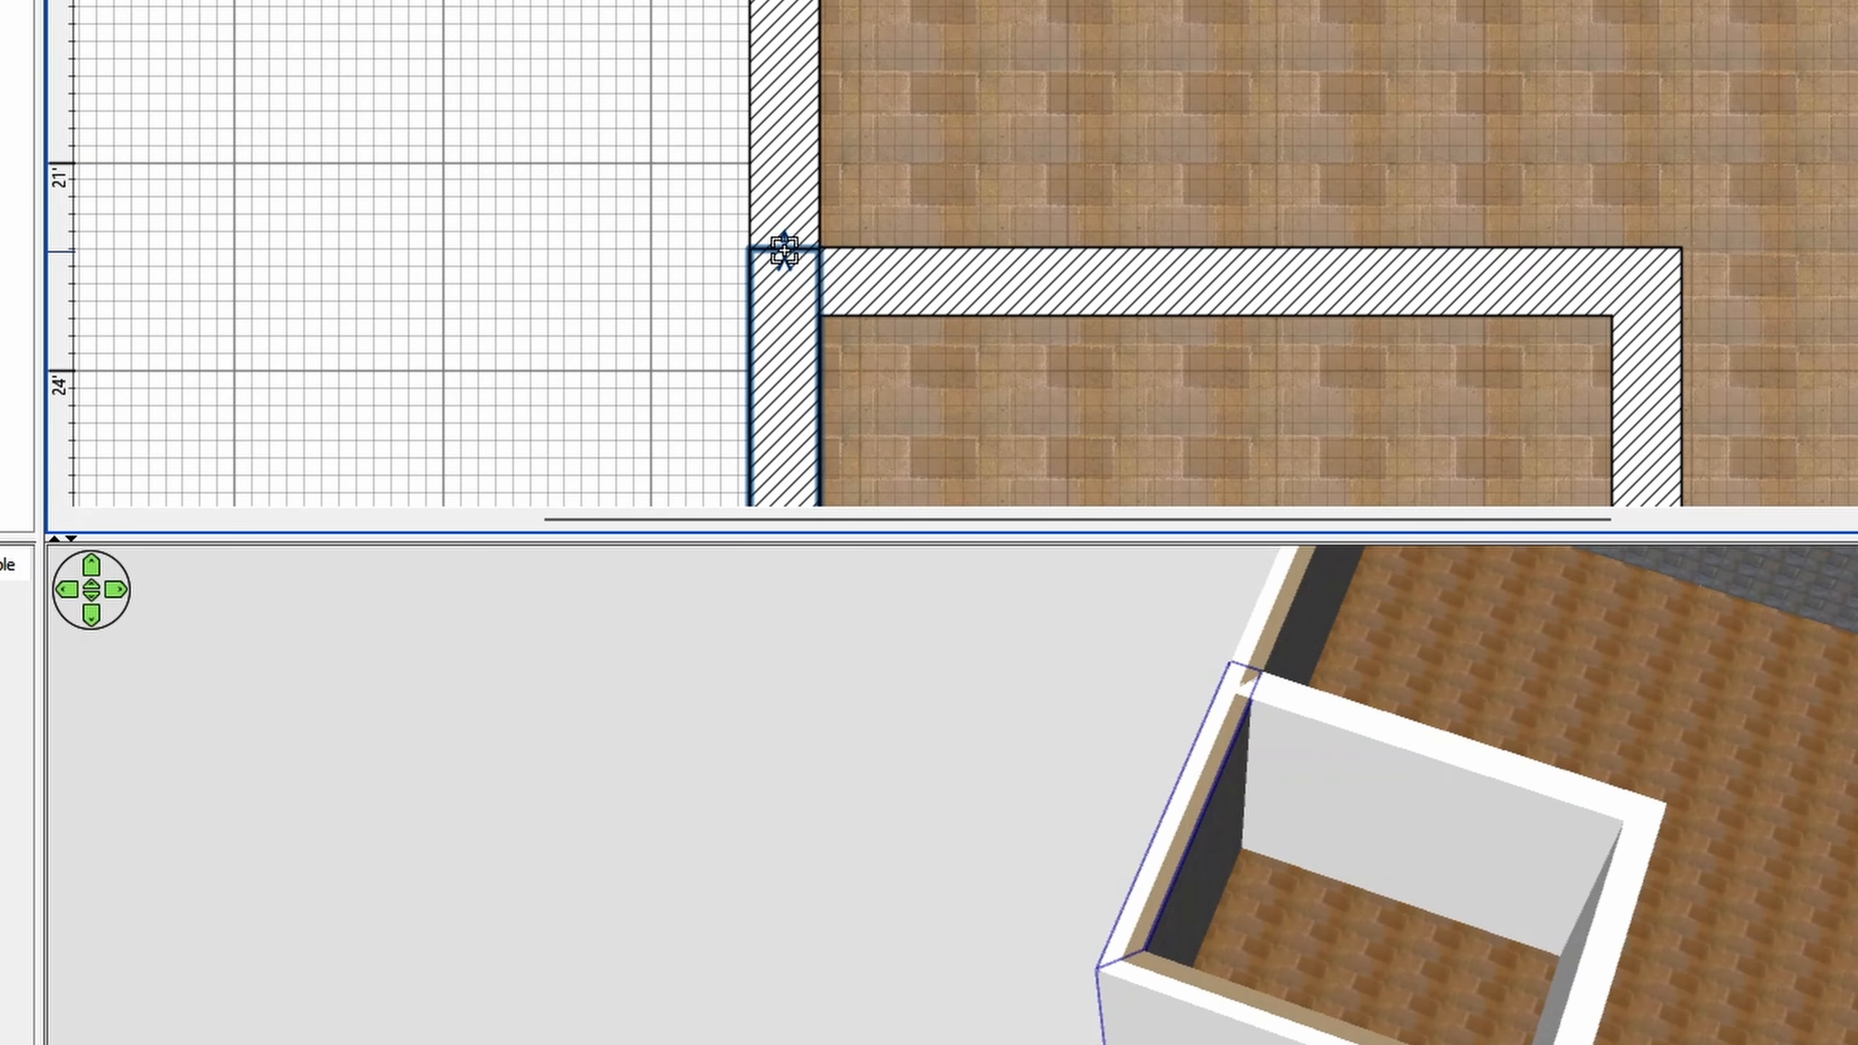
- Split the lower outer wall in two and shorten its left part to the small room's right wall
scroll(468, 358, "down", 2, "ctrl")
right_click(910, 497)
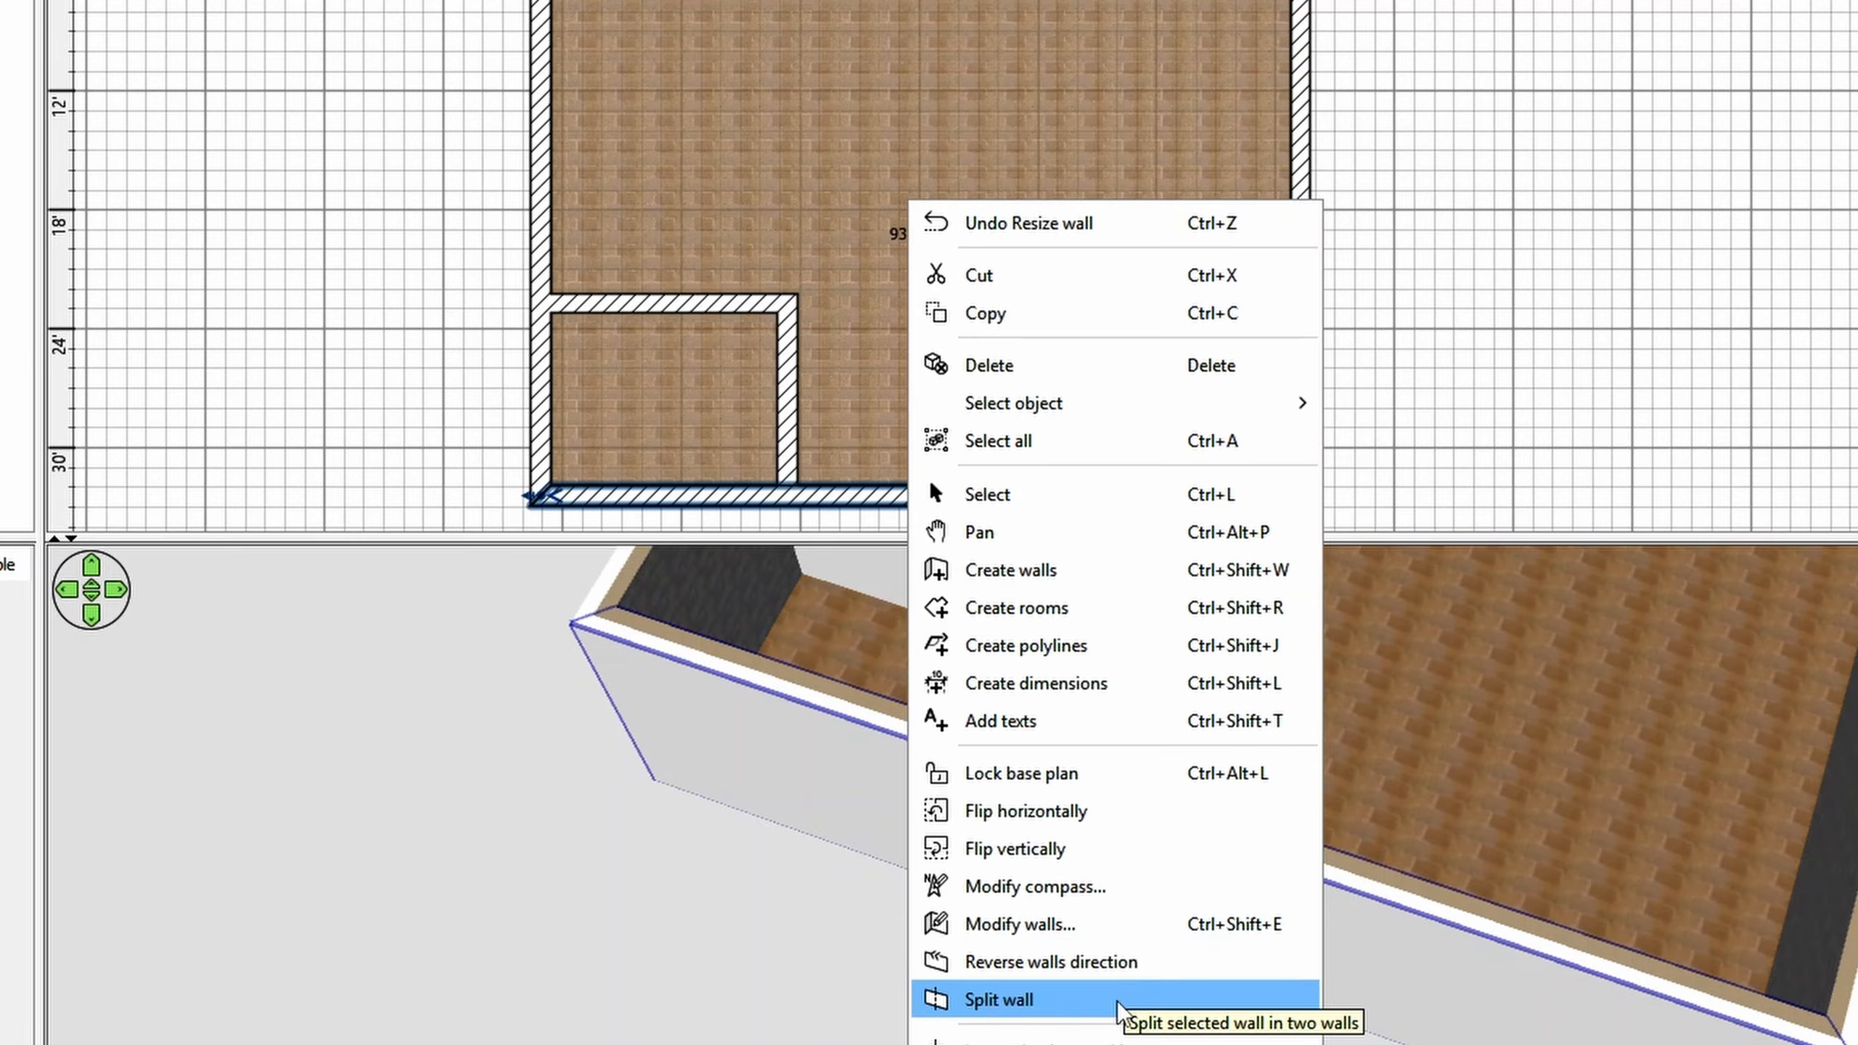
left_click(1117, 1003)
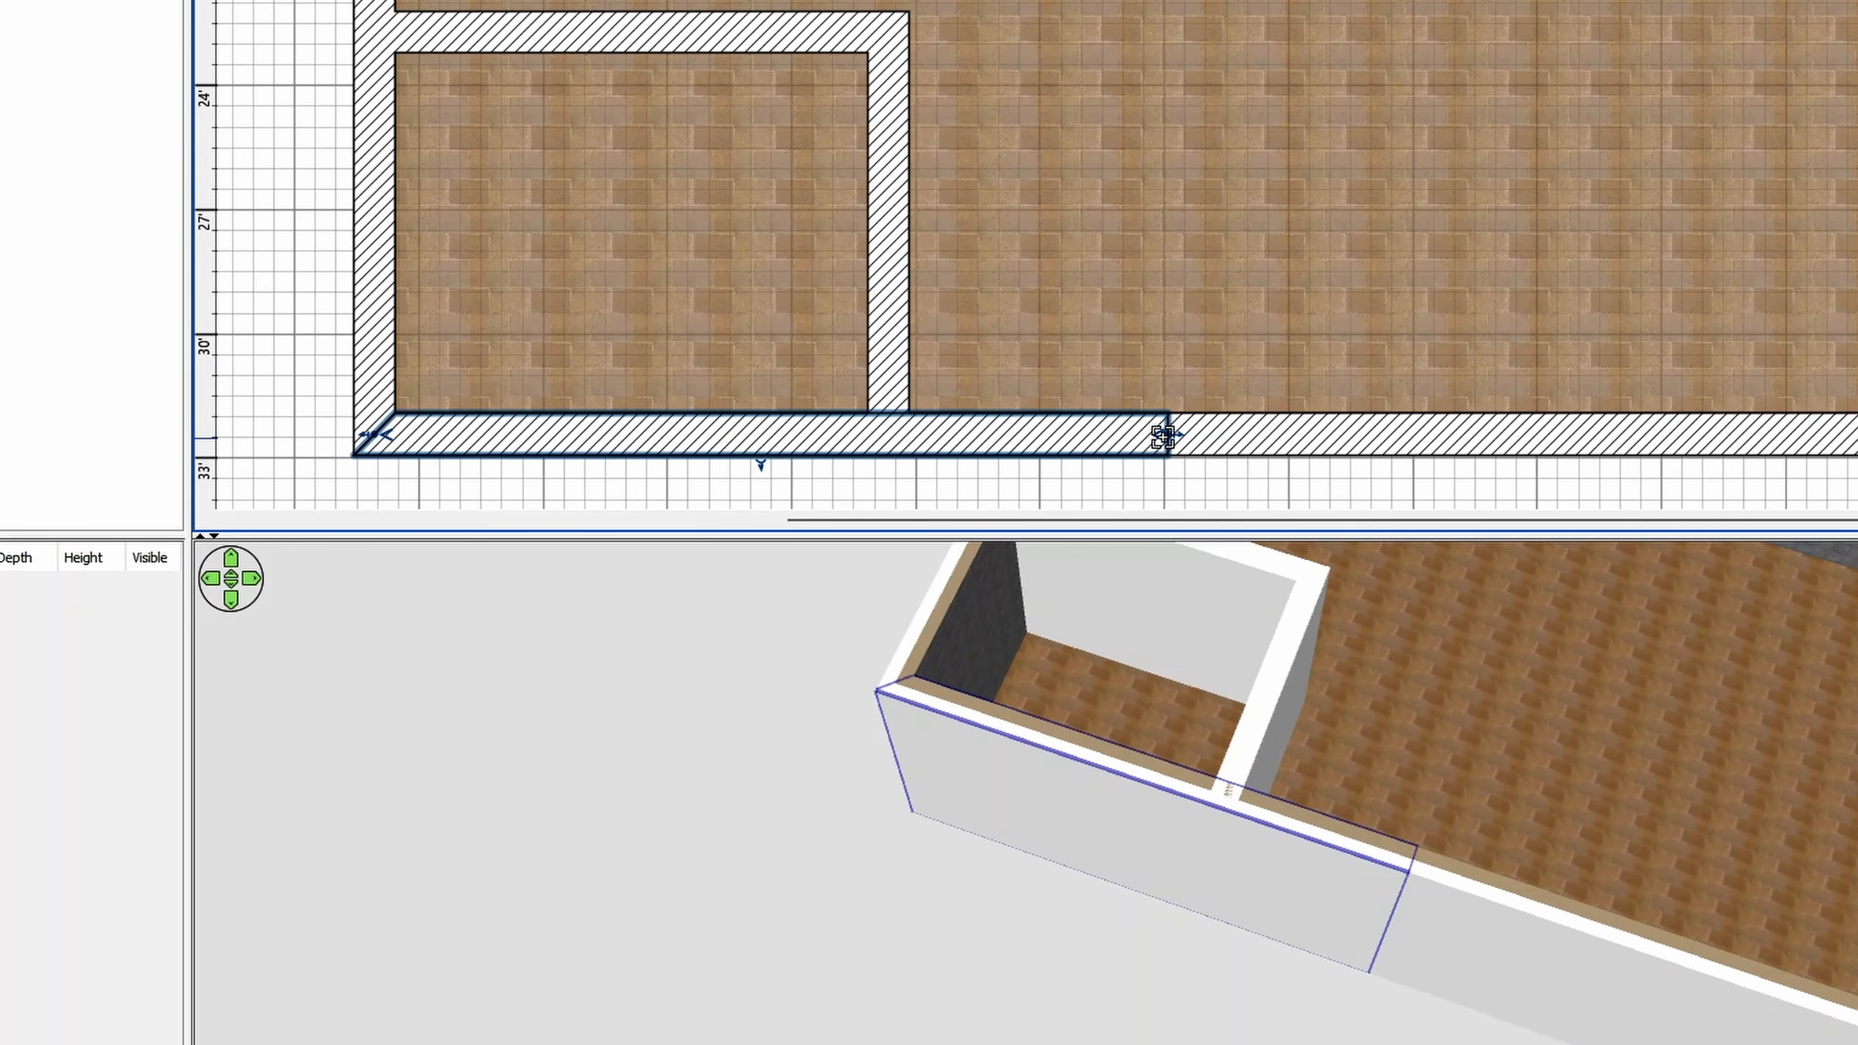
left_click_drag(1163, 437, 887, 434)
- Select all four walls around the small room and apply the first Wall - Stone texture to their right side
left_click(374, 234, "shift")
left_click(888, 234, "shift")
left_click(809, 28, "shift")
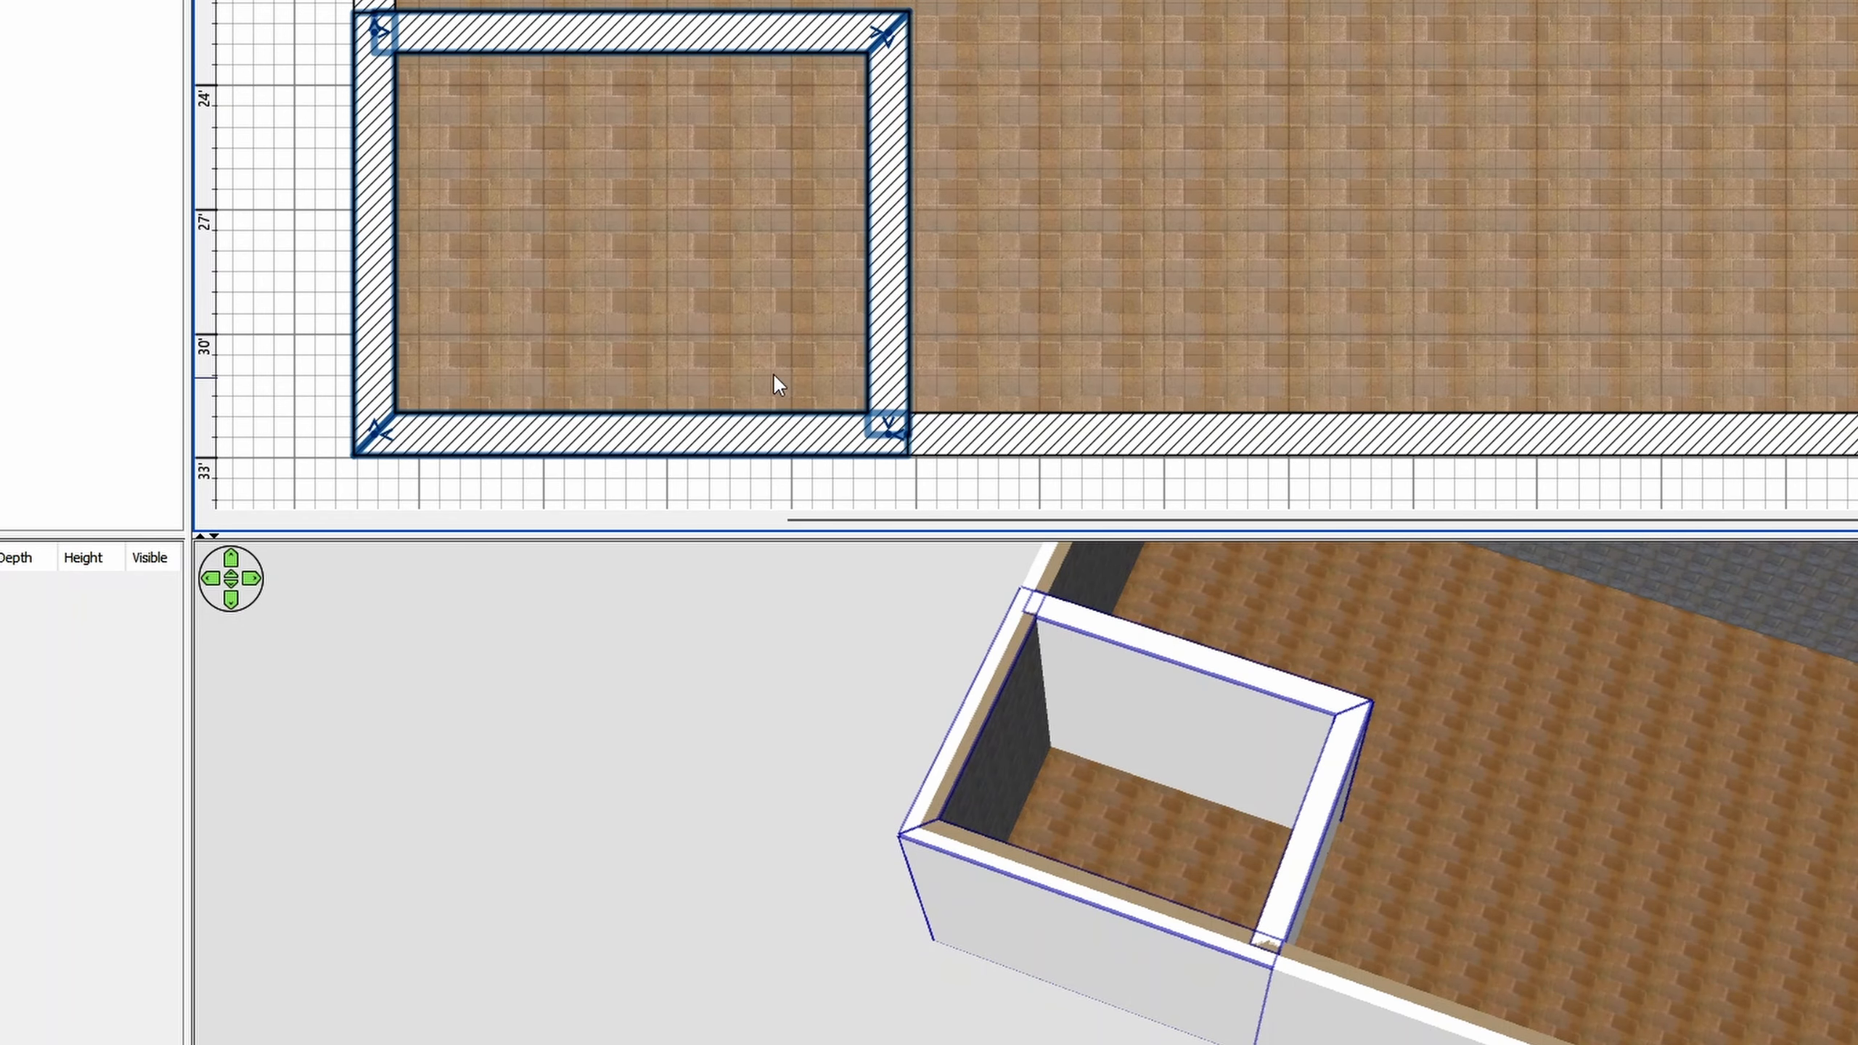
right_click(894, 73)
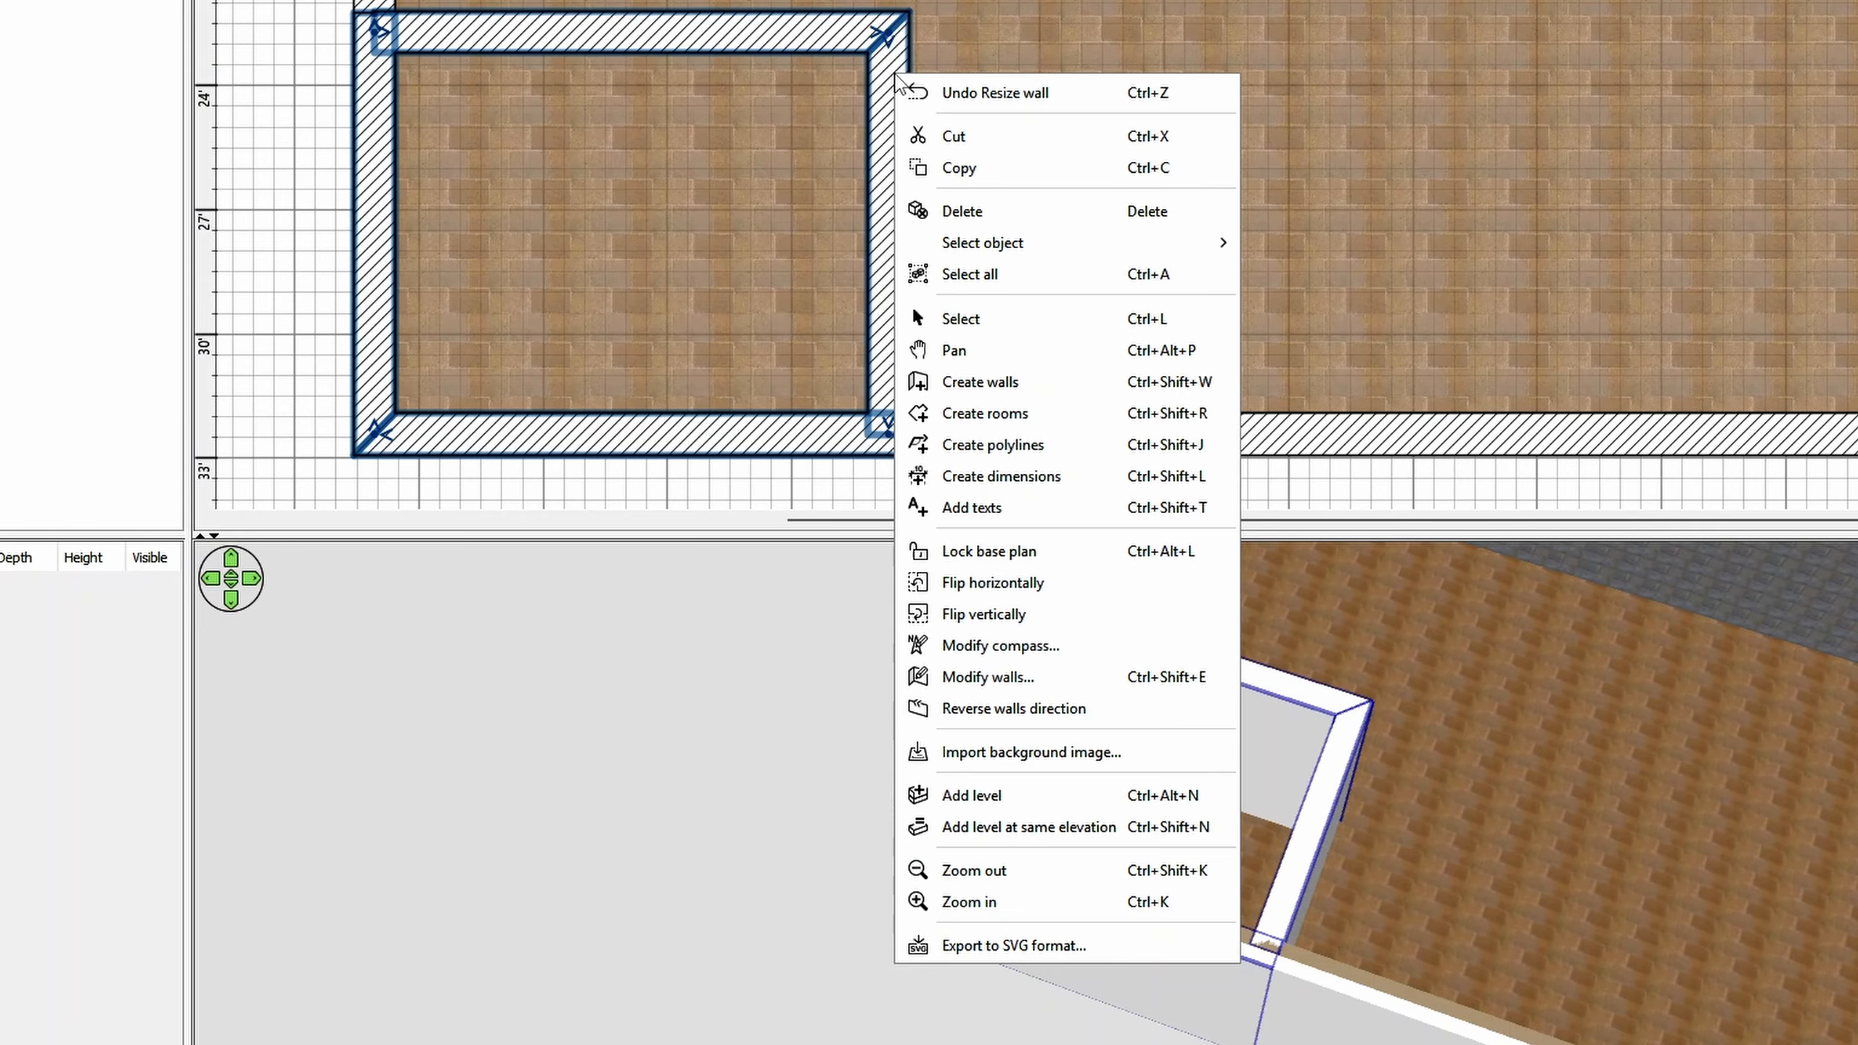
left_click(1078, 682)
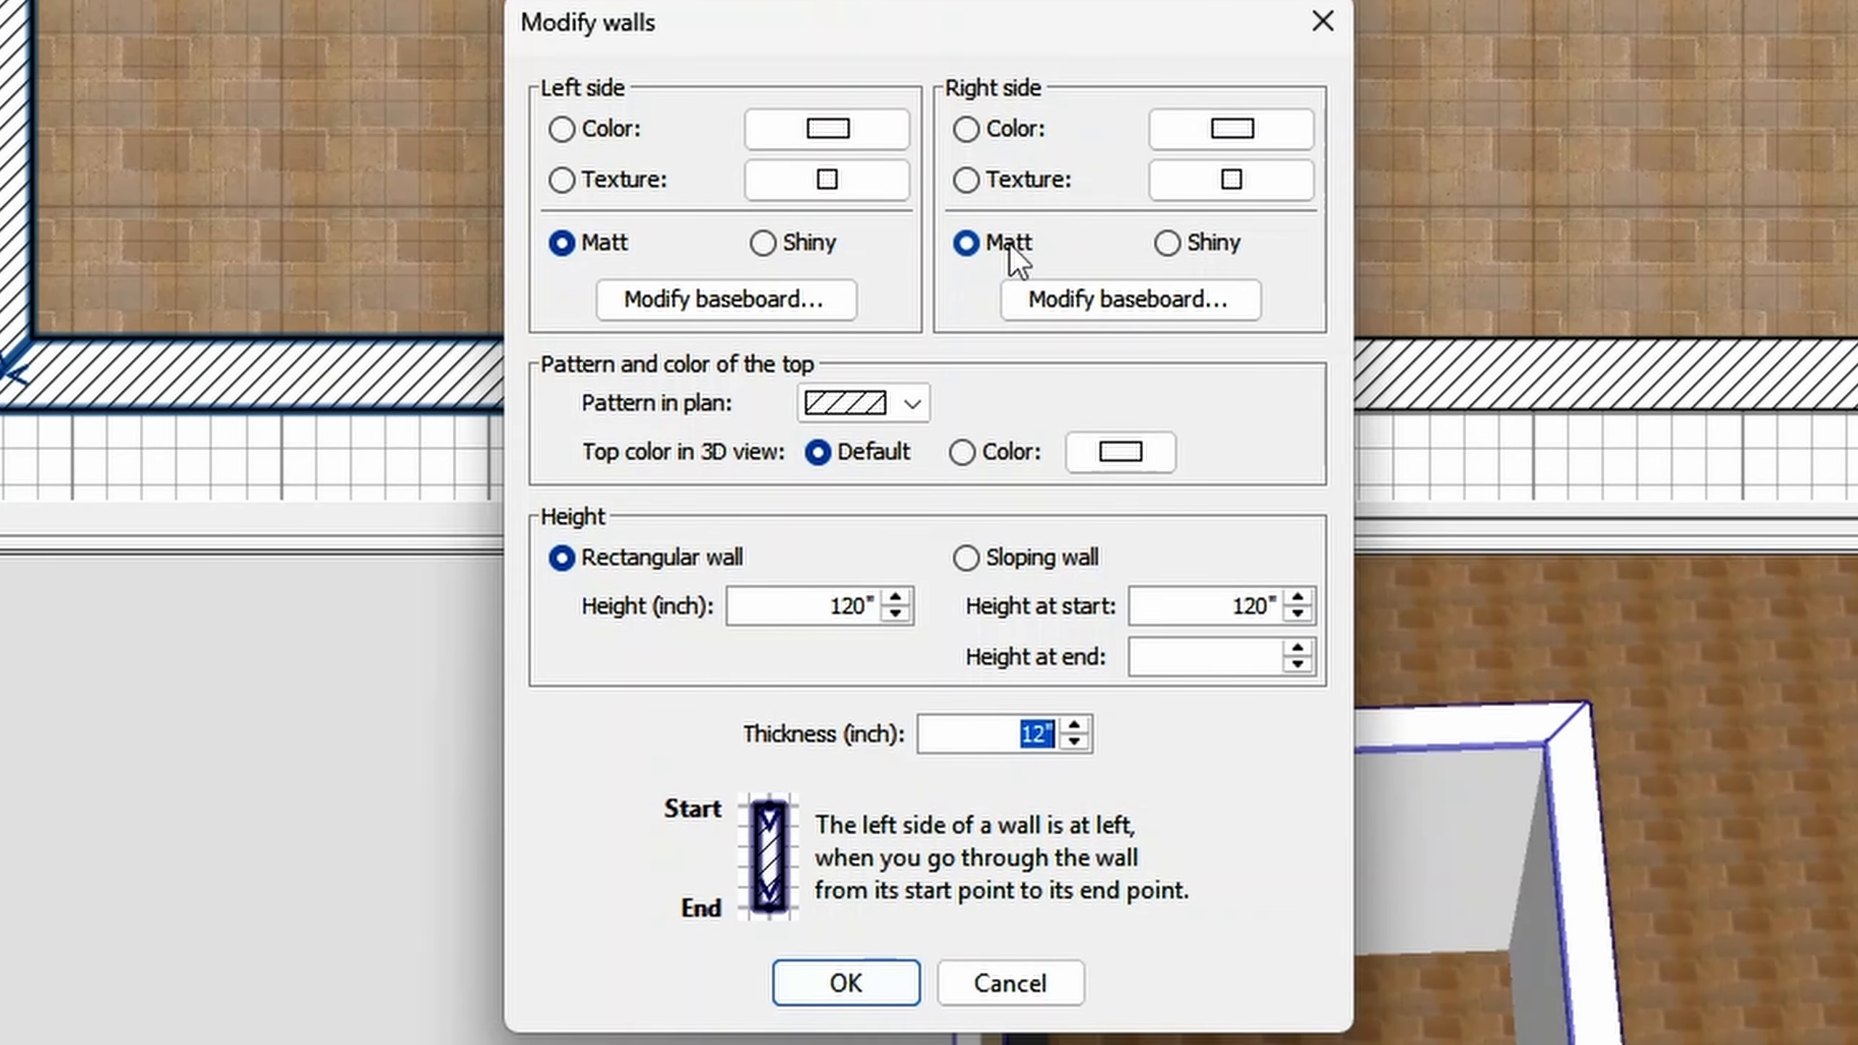
left_click(1015, 188)
left_click(1175, 185)
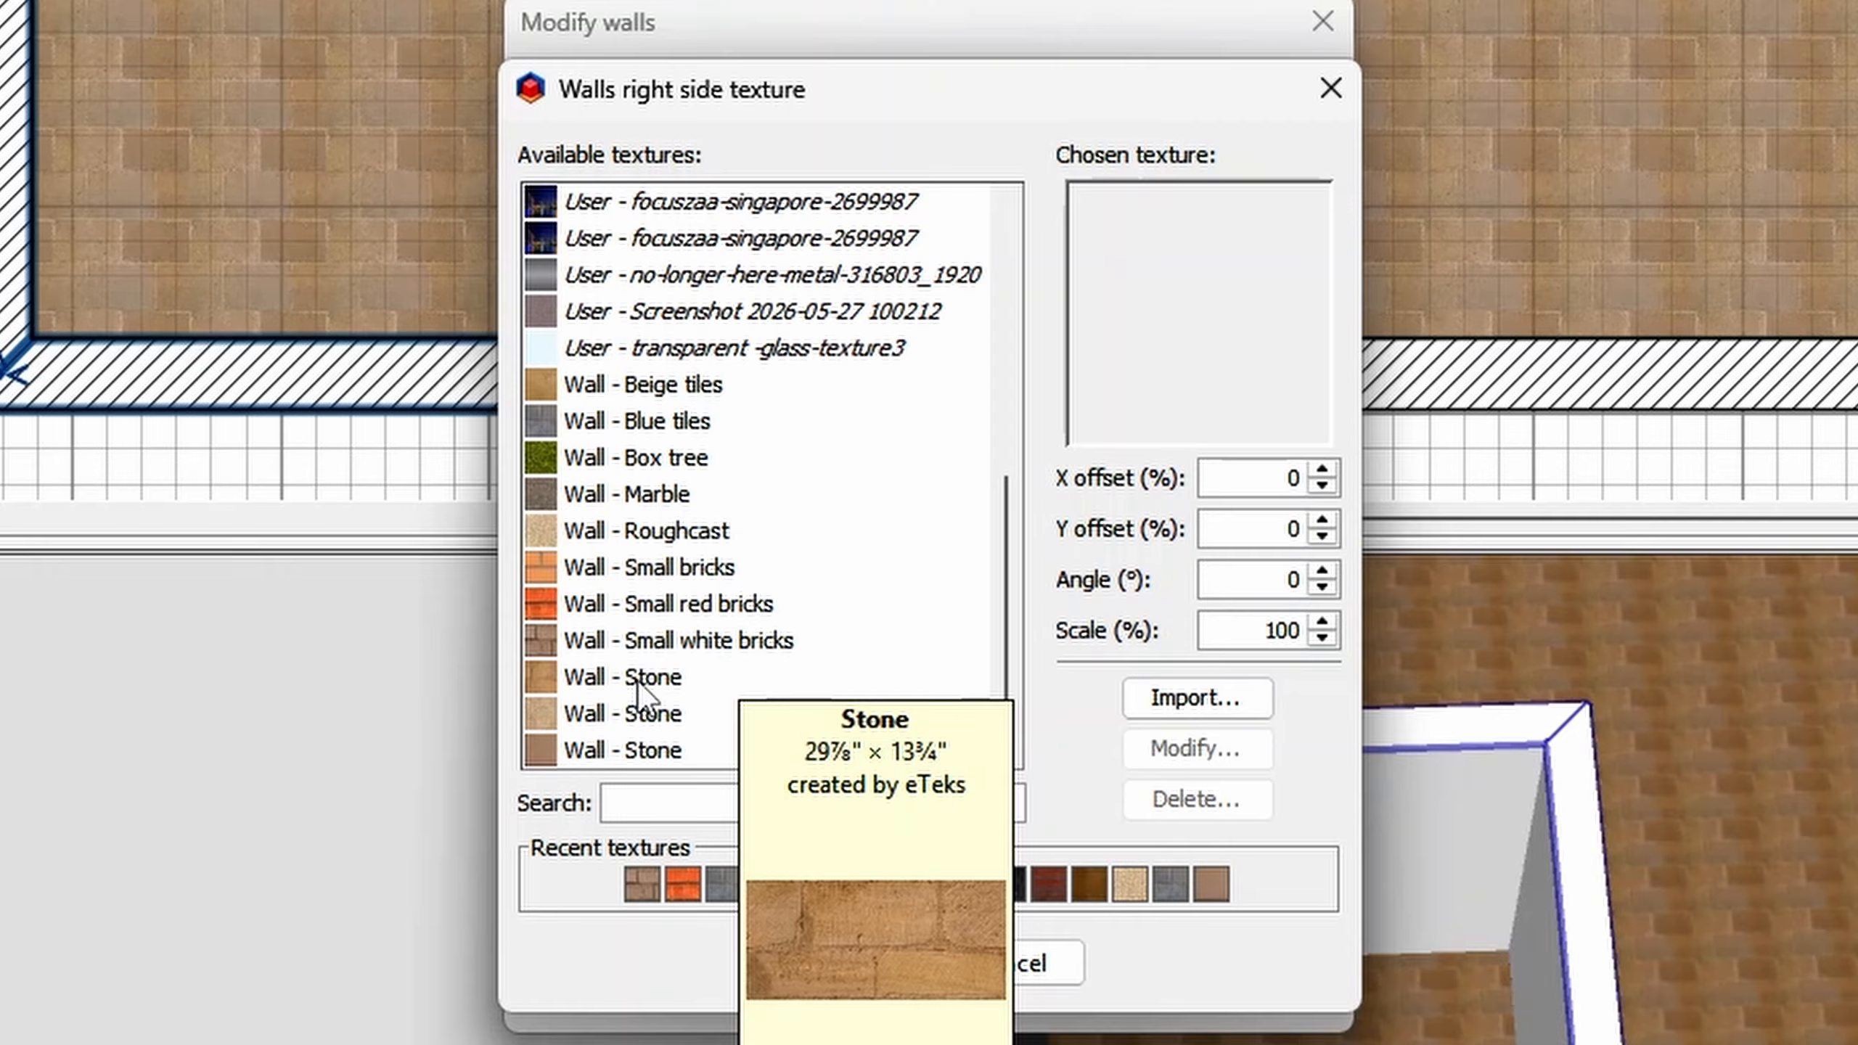
left_click(638, 680)
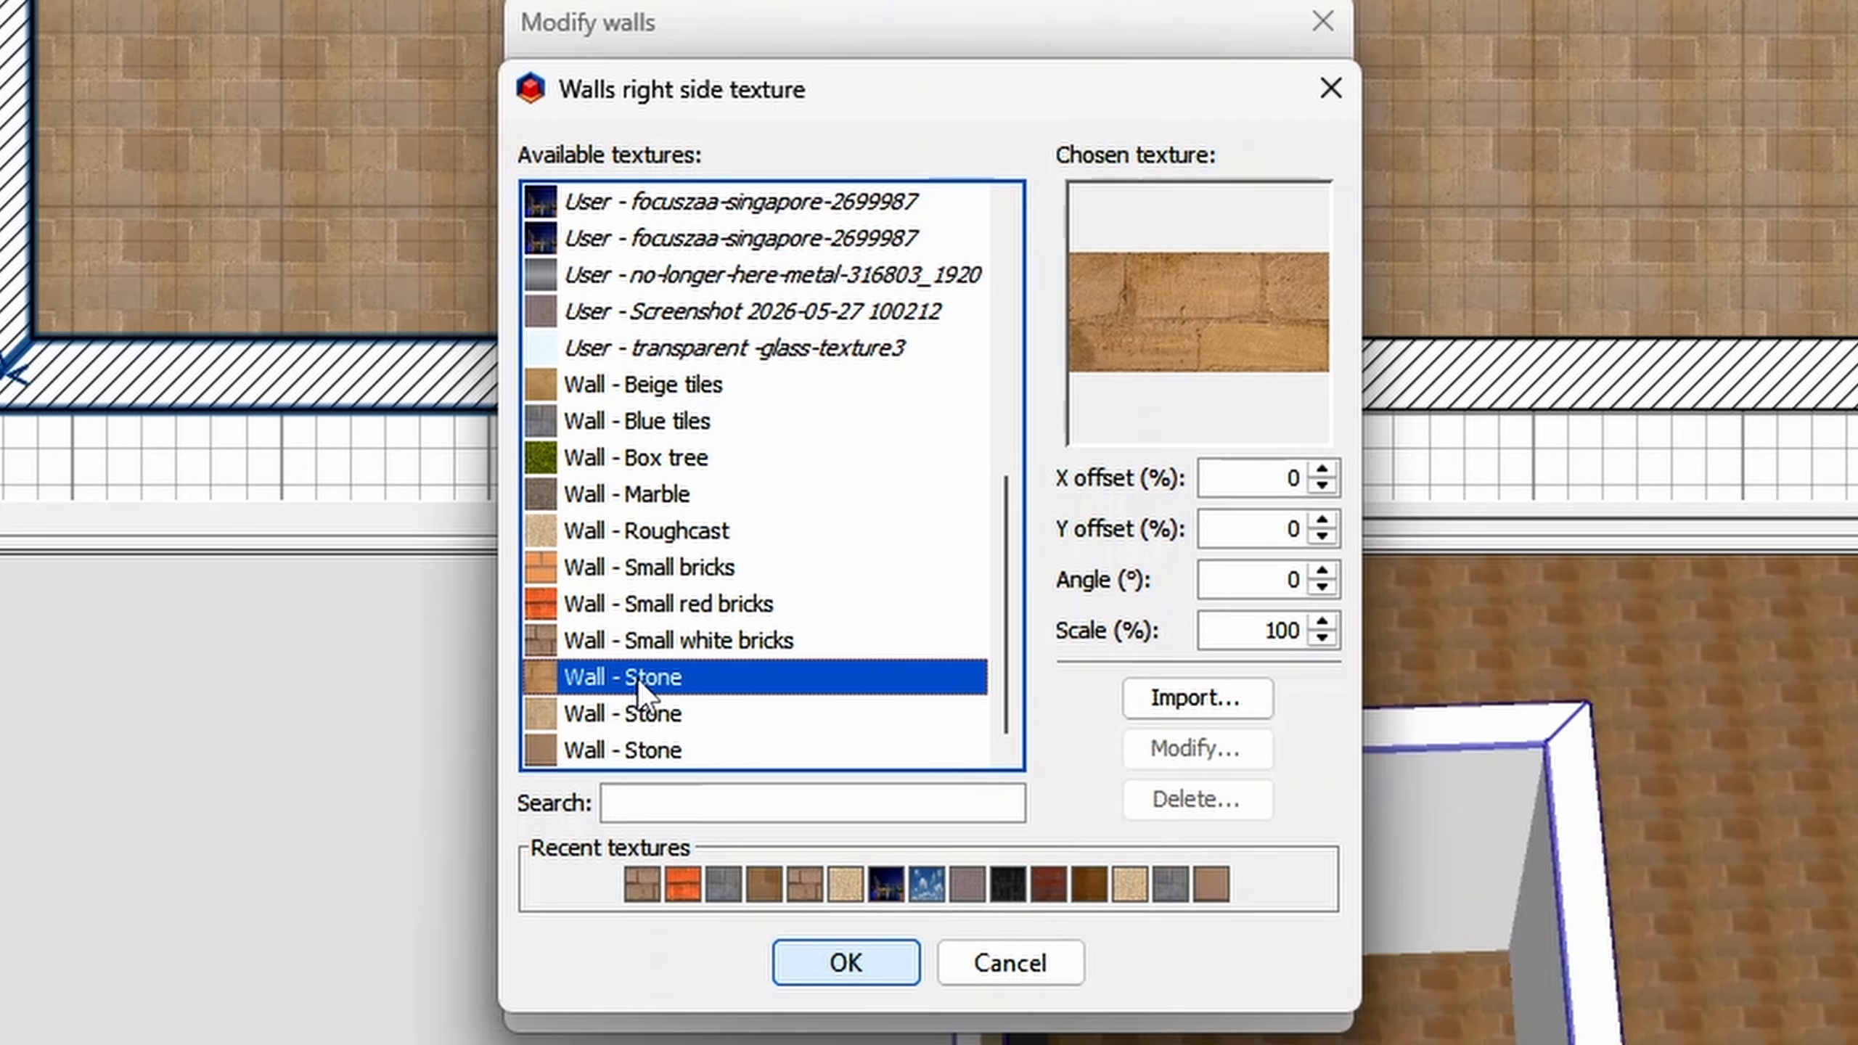
left_click(824, 972)
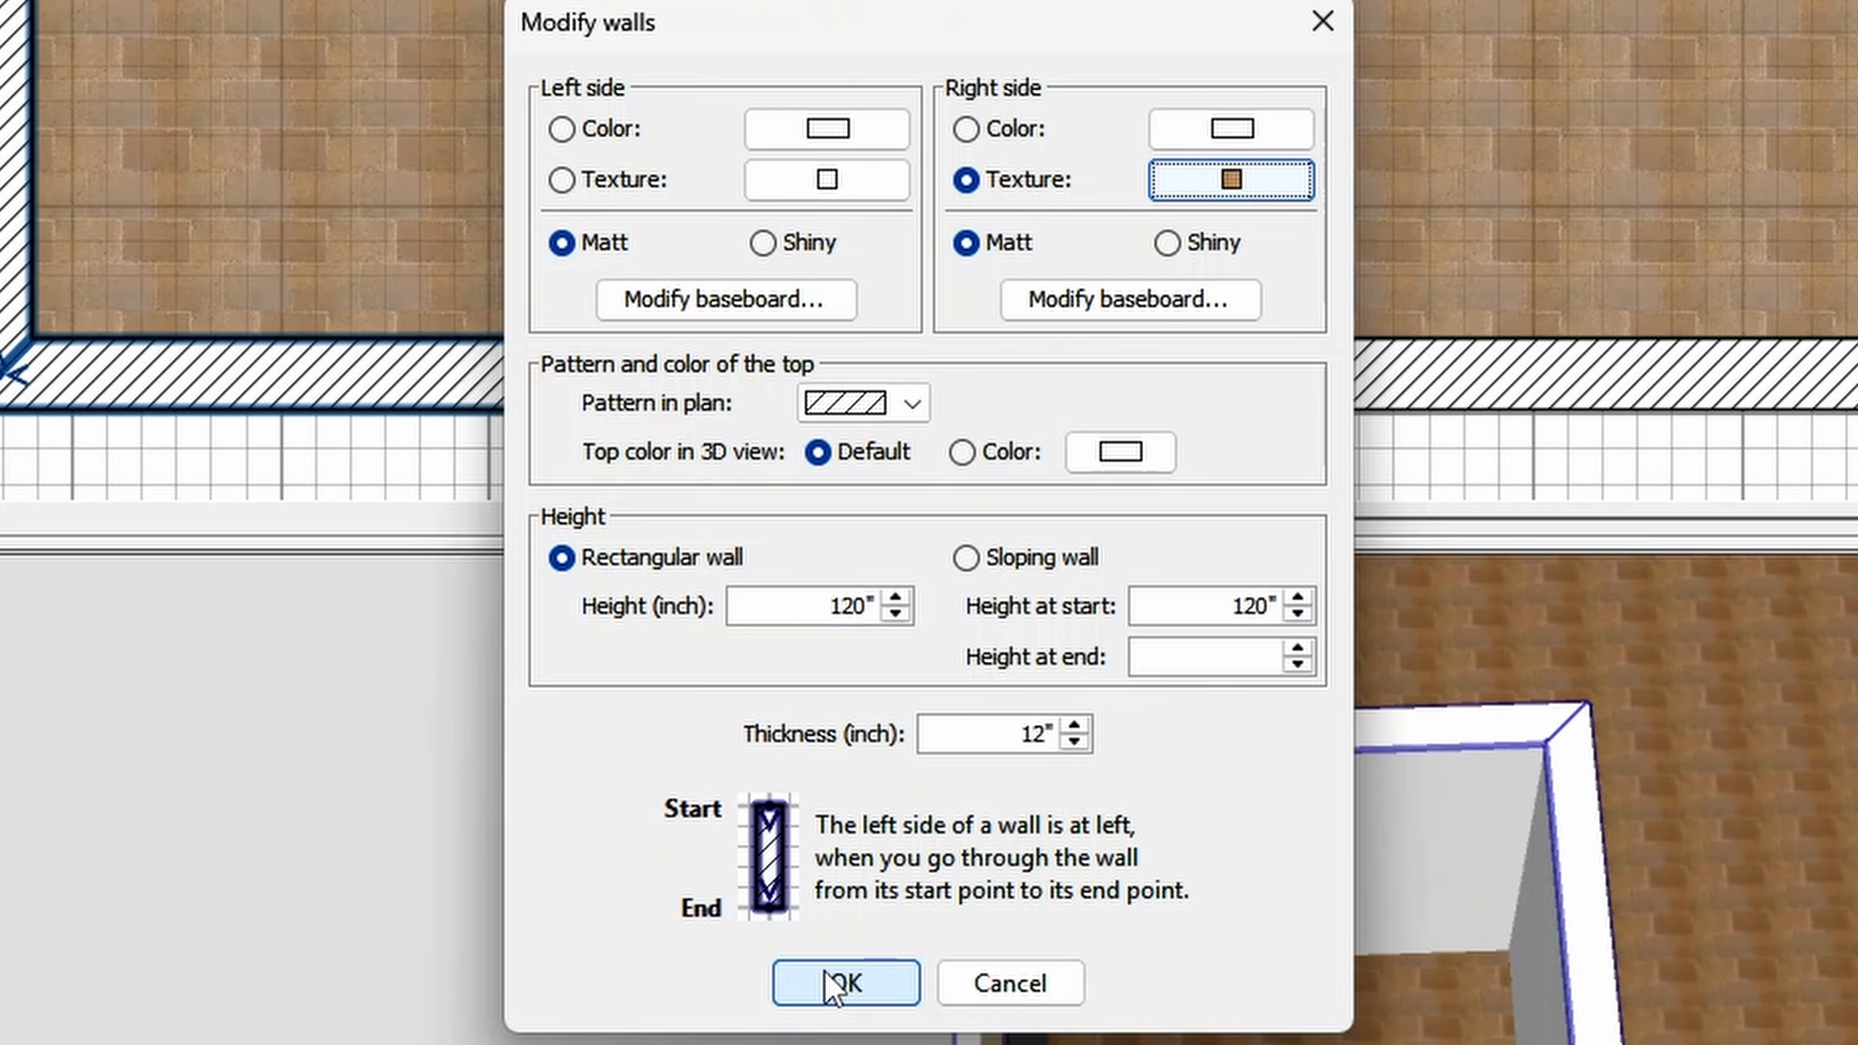
left_click(825, 971)
- Create a room inside the four walls of the lower-left enclosure
left_click_drag(1285, 863, 1040, 654)
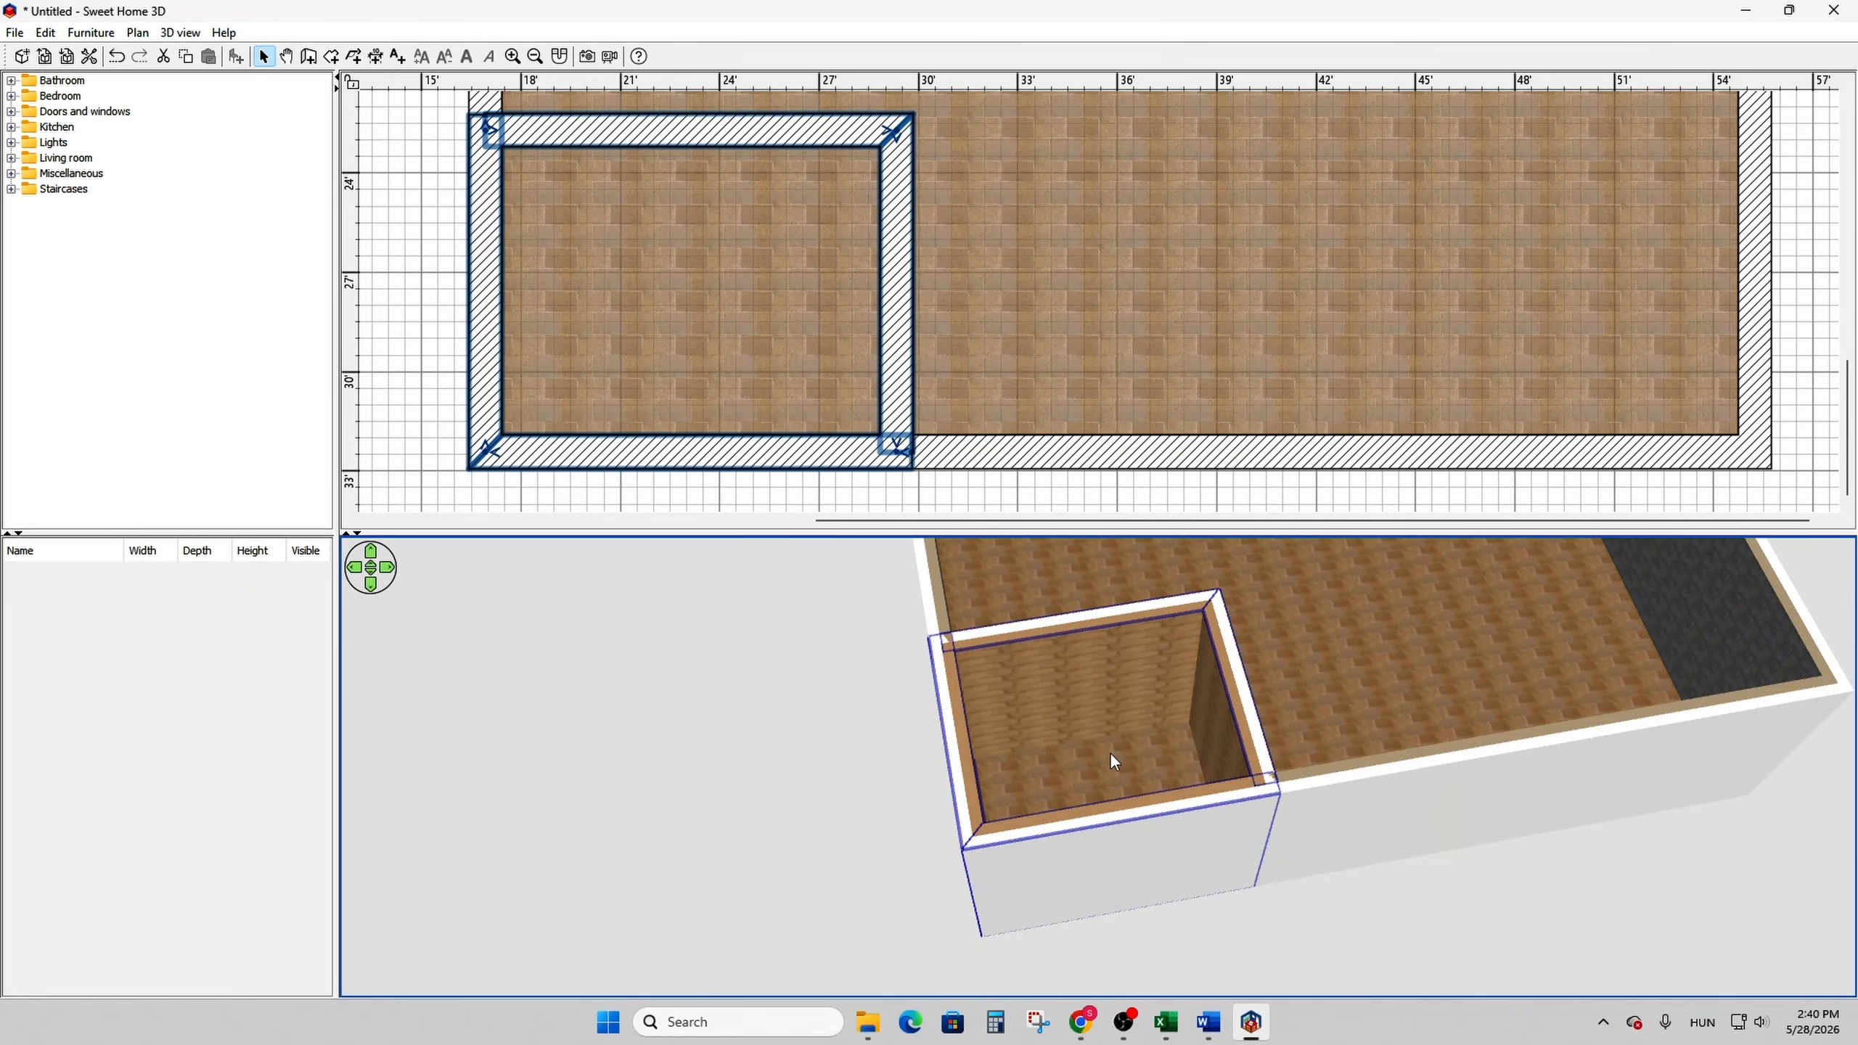
left_click(328, 58)
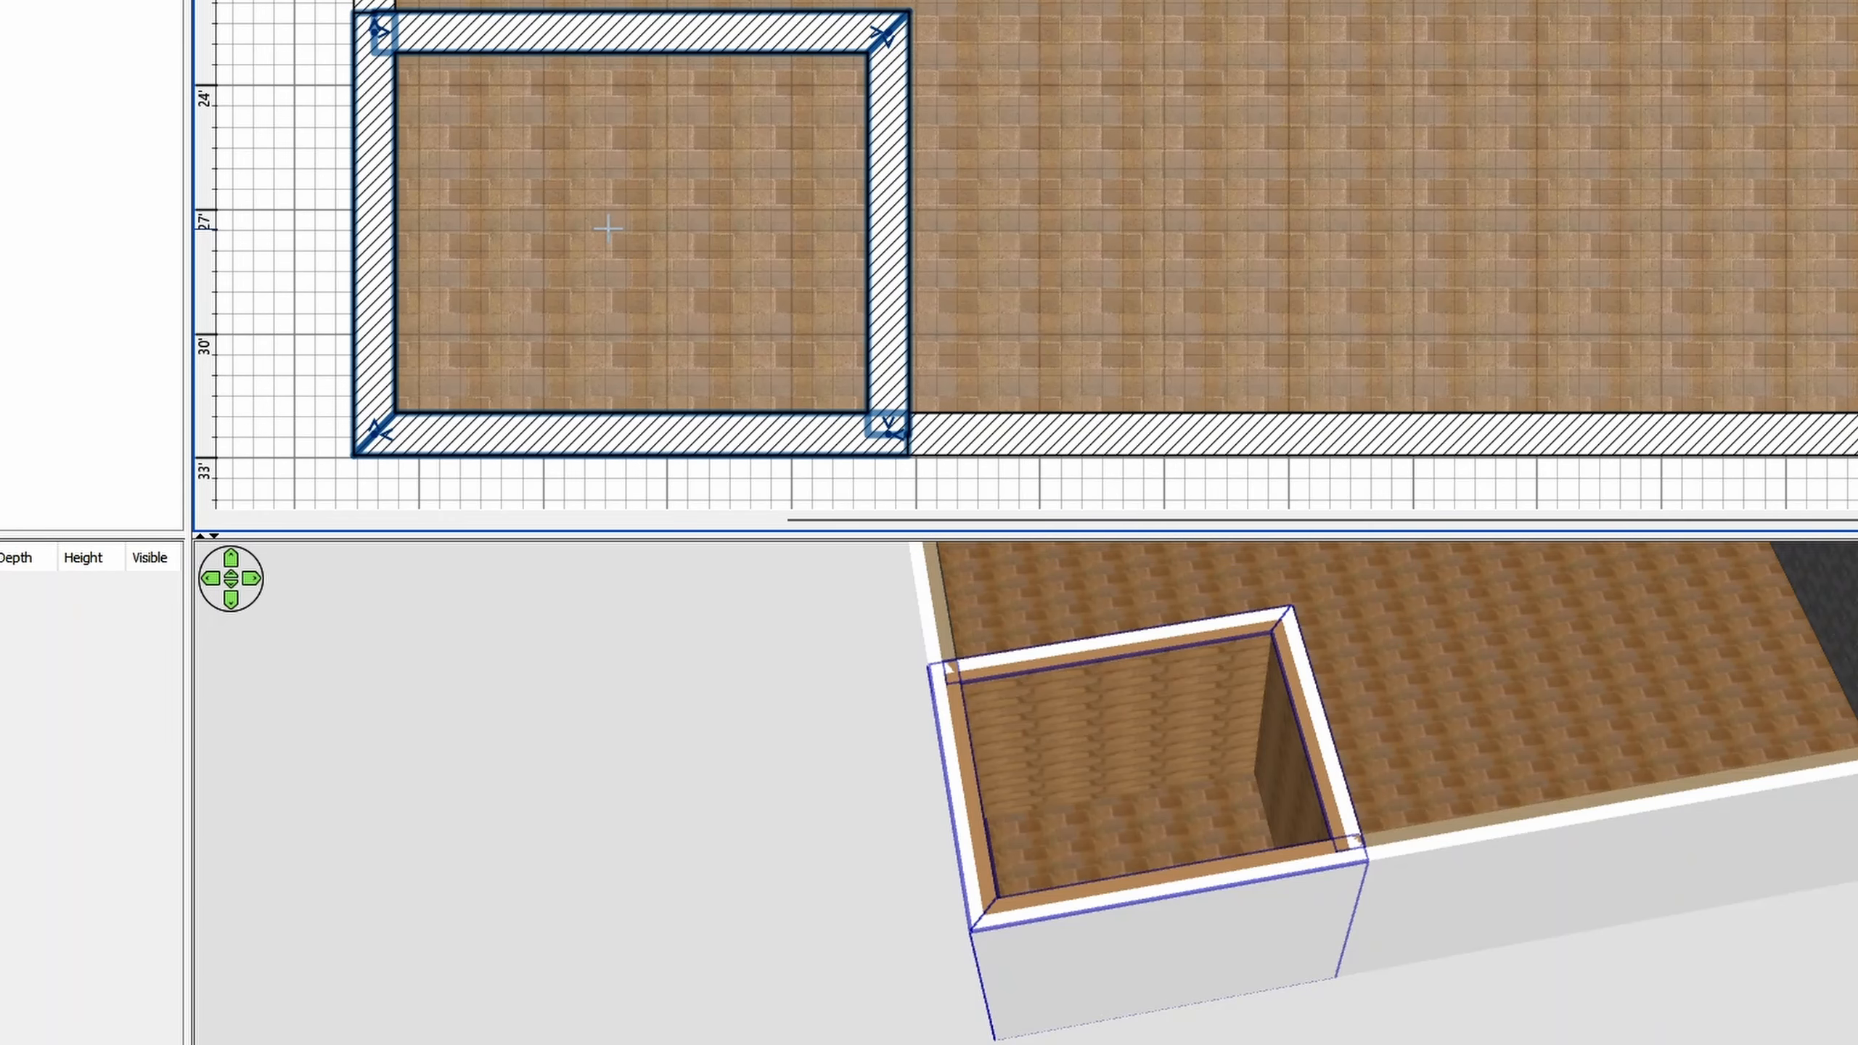
double_click(608, 229)
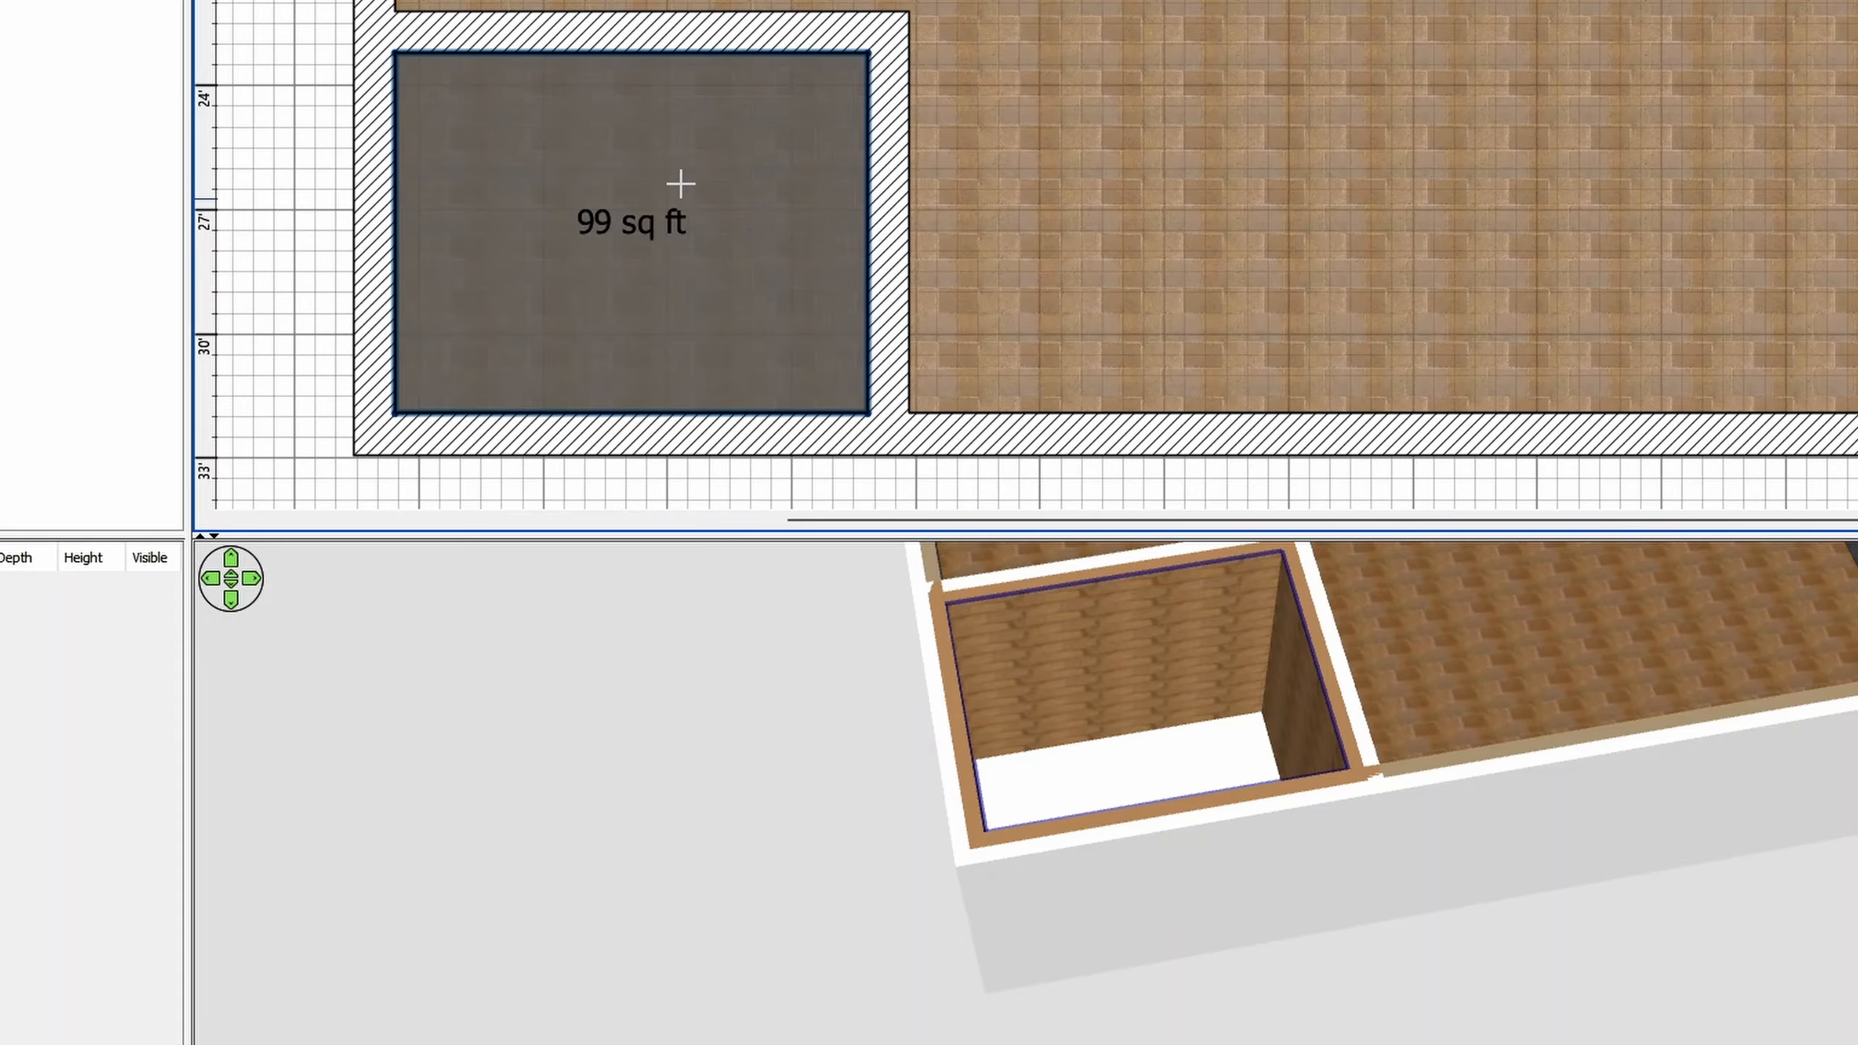
- Set the floor texture of the small lower-left room to Floor - Wooden floor
right_click(684, 187)
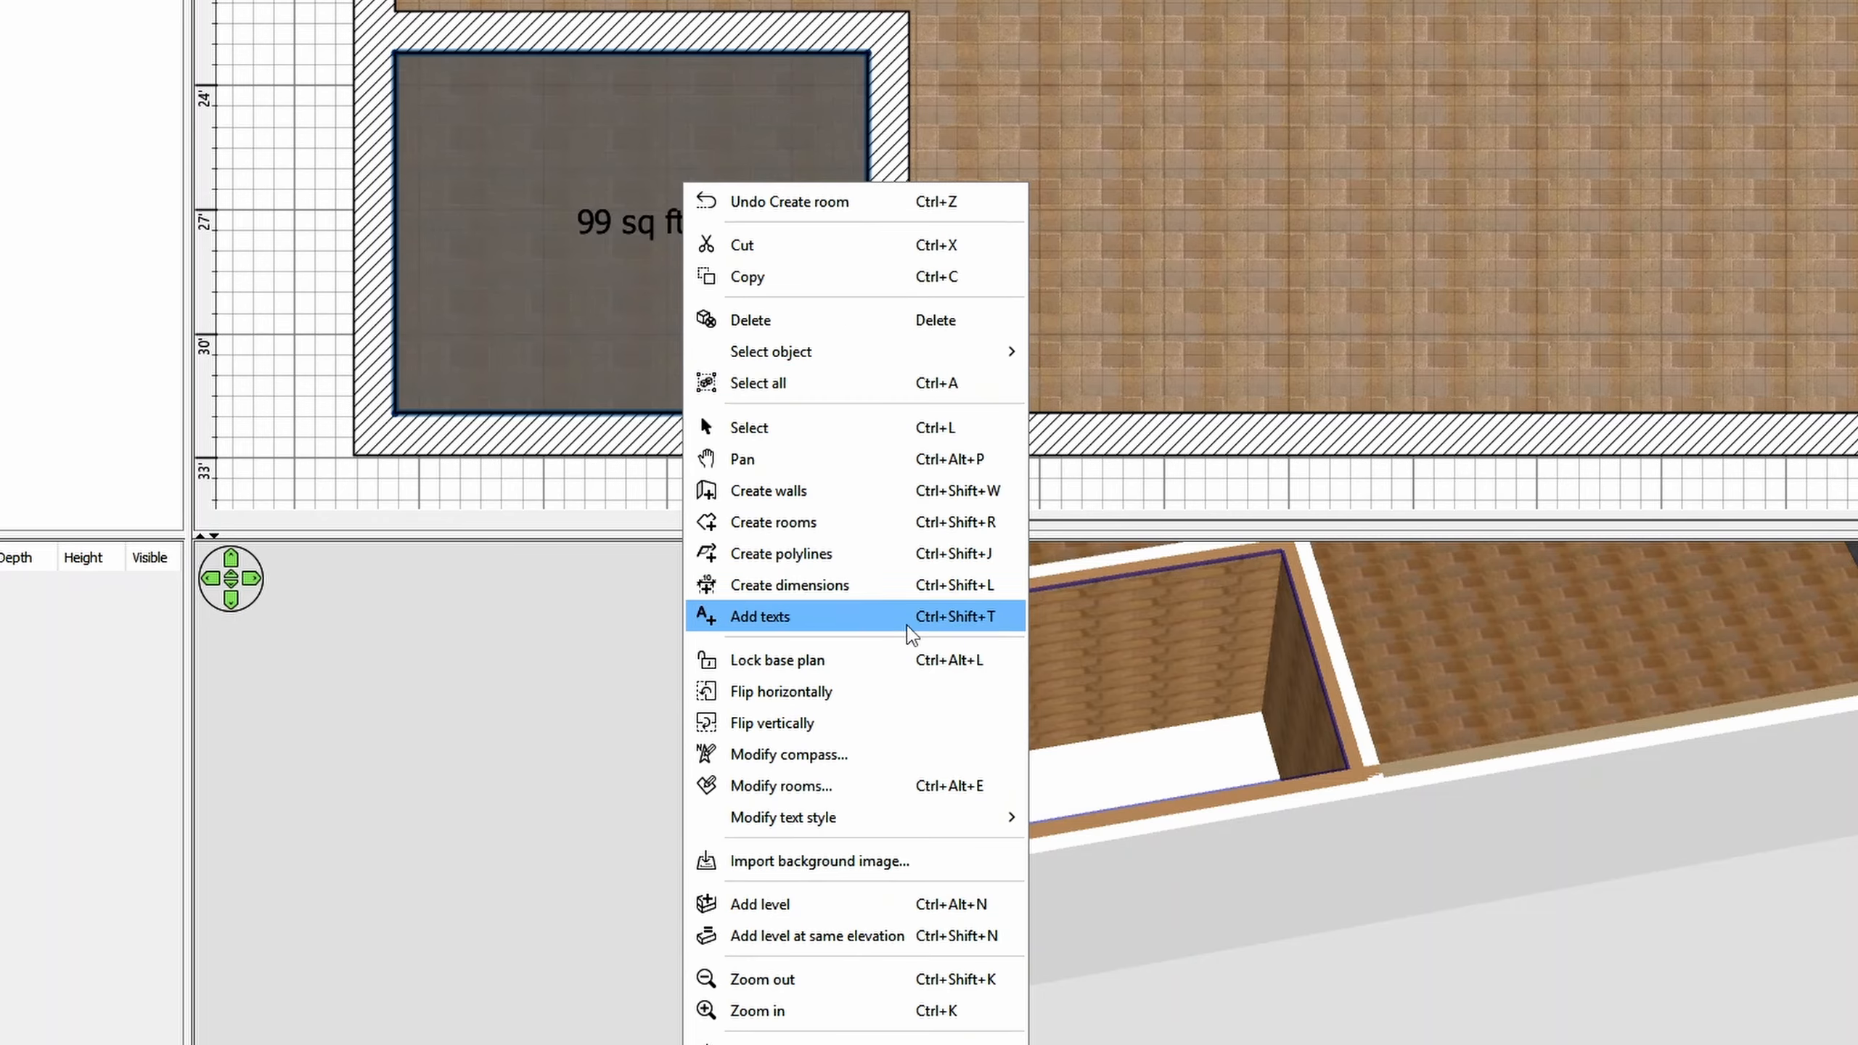
left_click(889, 787)
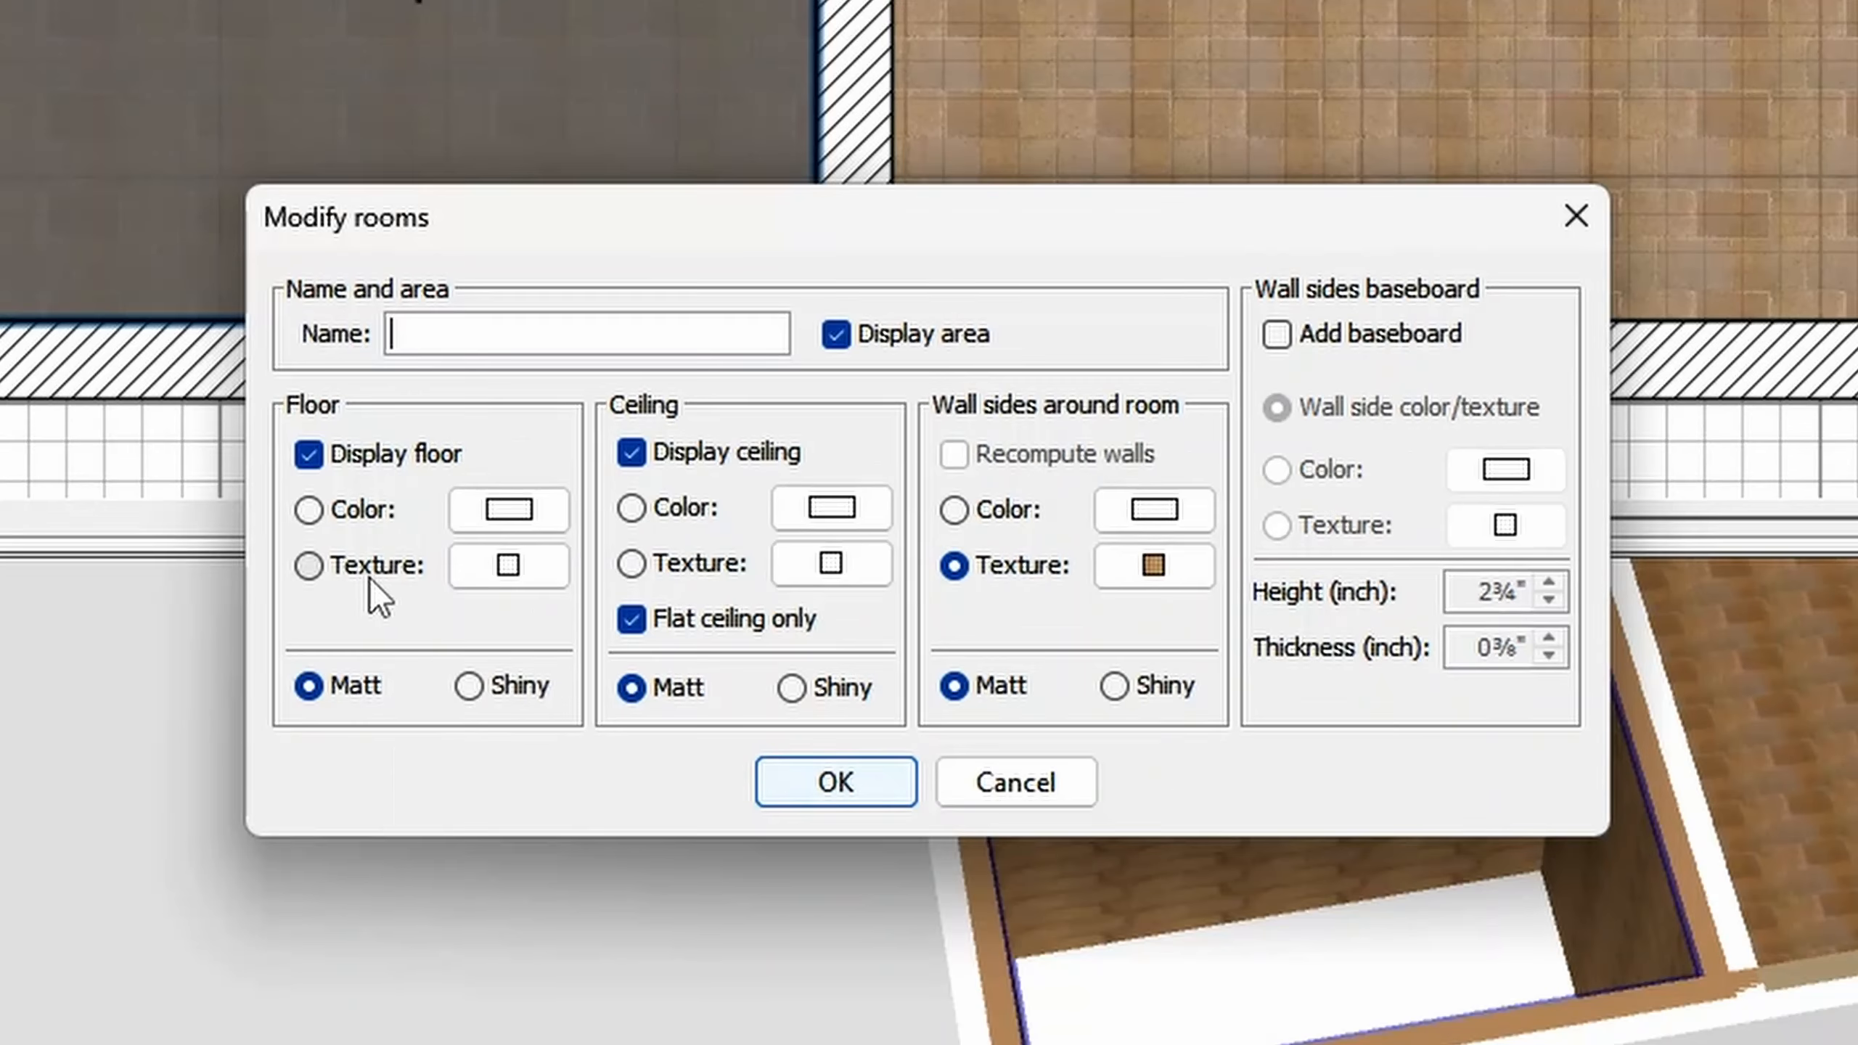
left_click(625, 551)
left_click(514, 579)
scroll(810, 505, "down", 1)
left_click(810, 498)
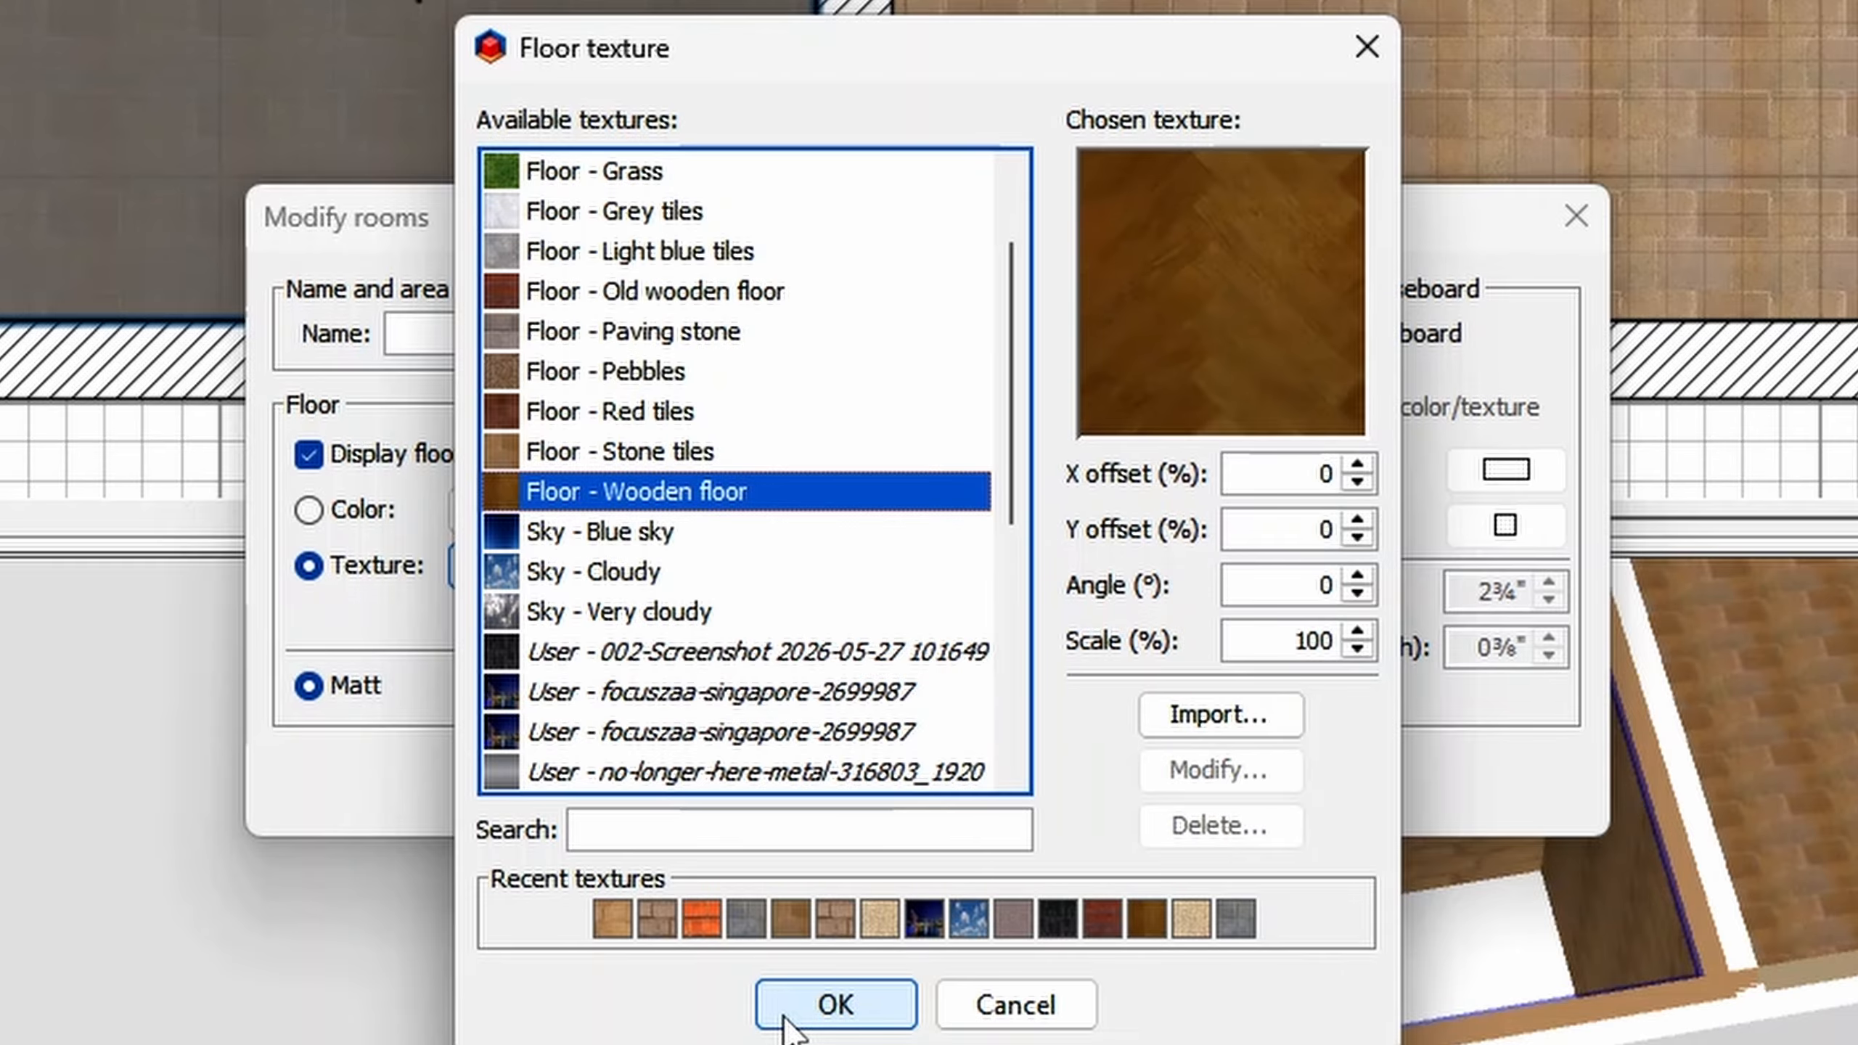
left_click(786, 1018)
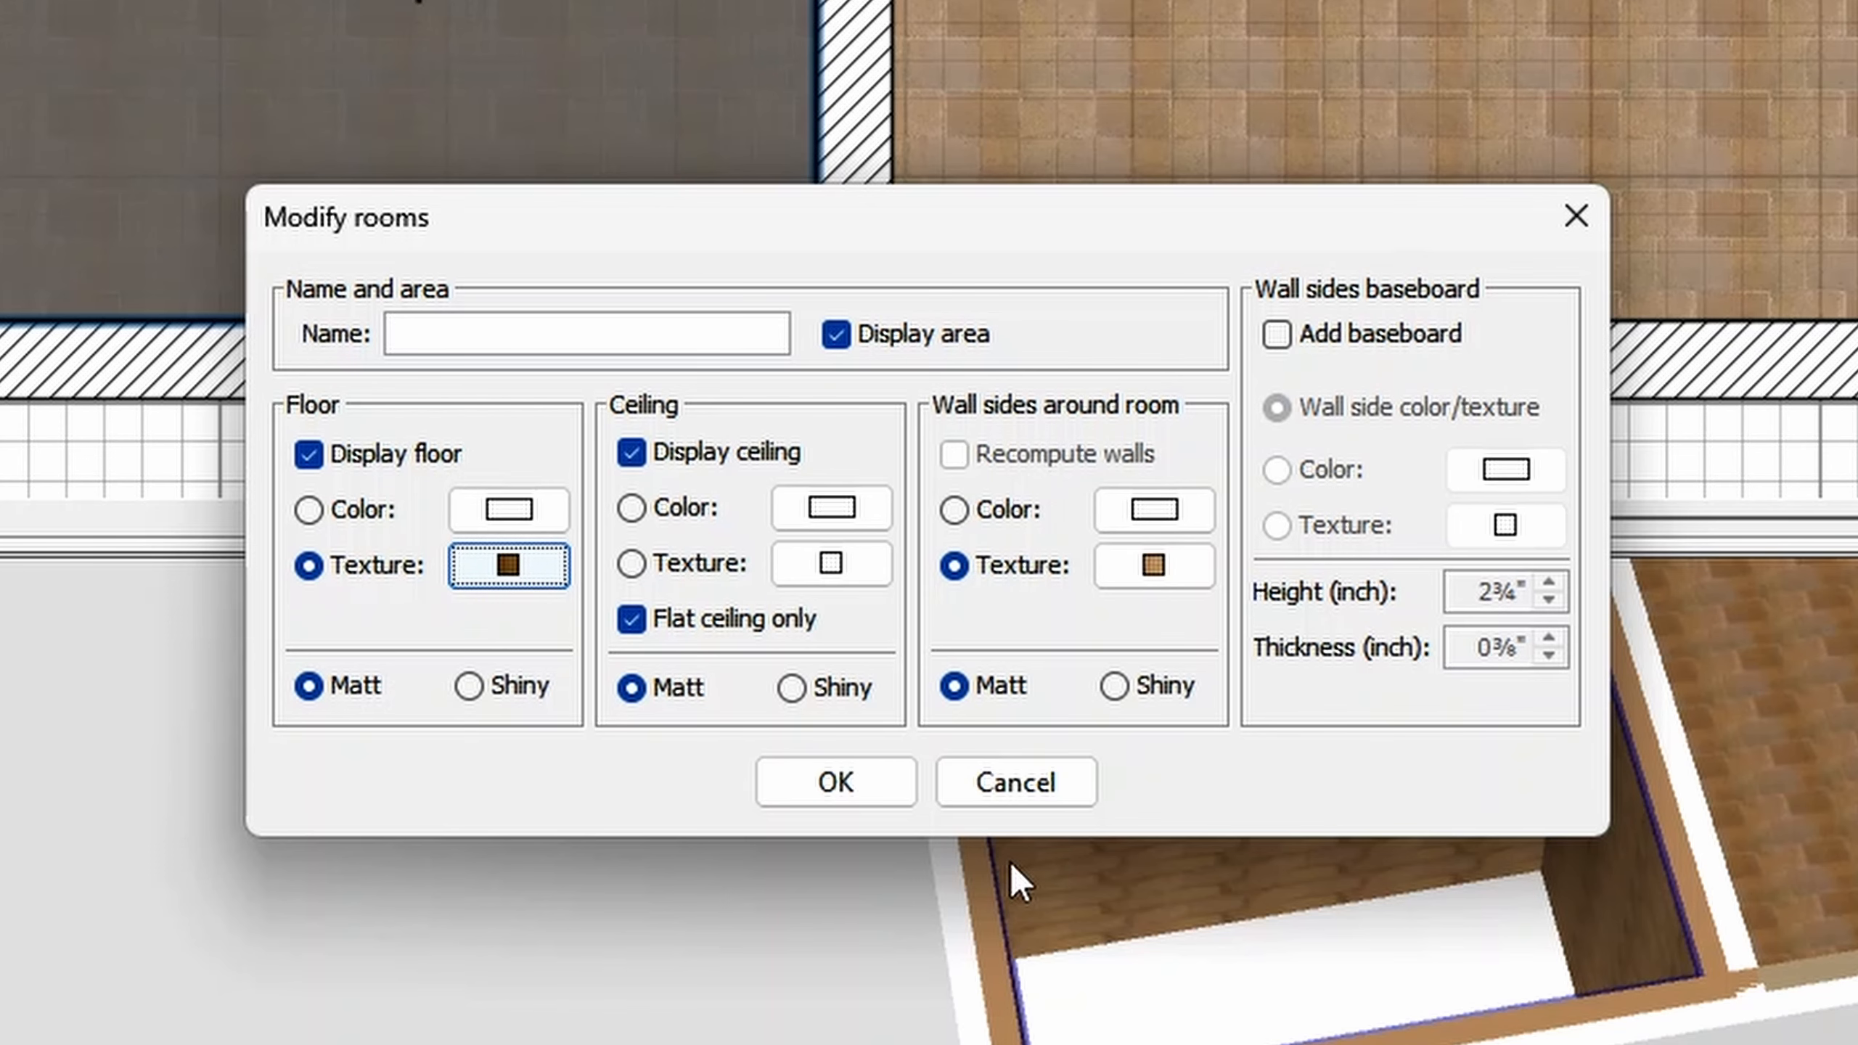
- Apply the recently used orange-red brick texture to the wall sides around the small room
left_click(1145, 572)
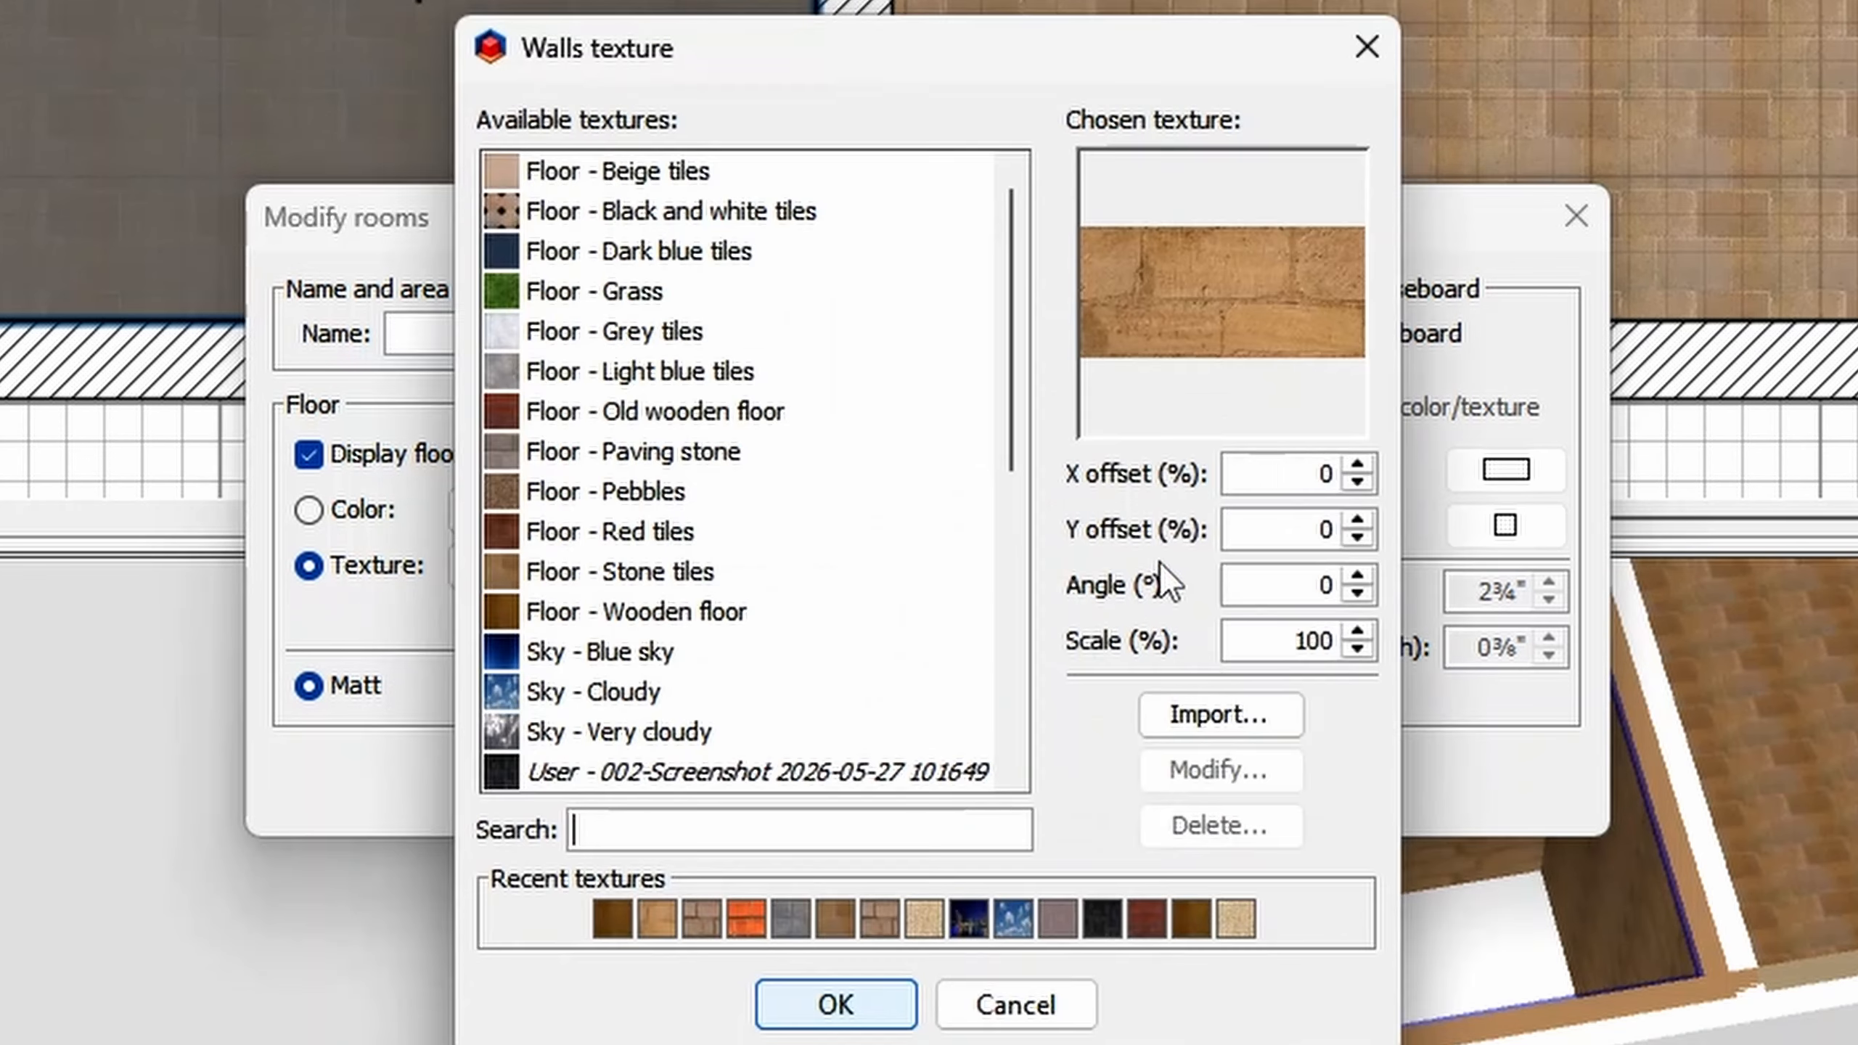
left_click(737, 921)
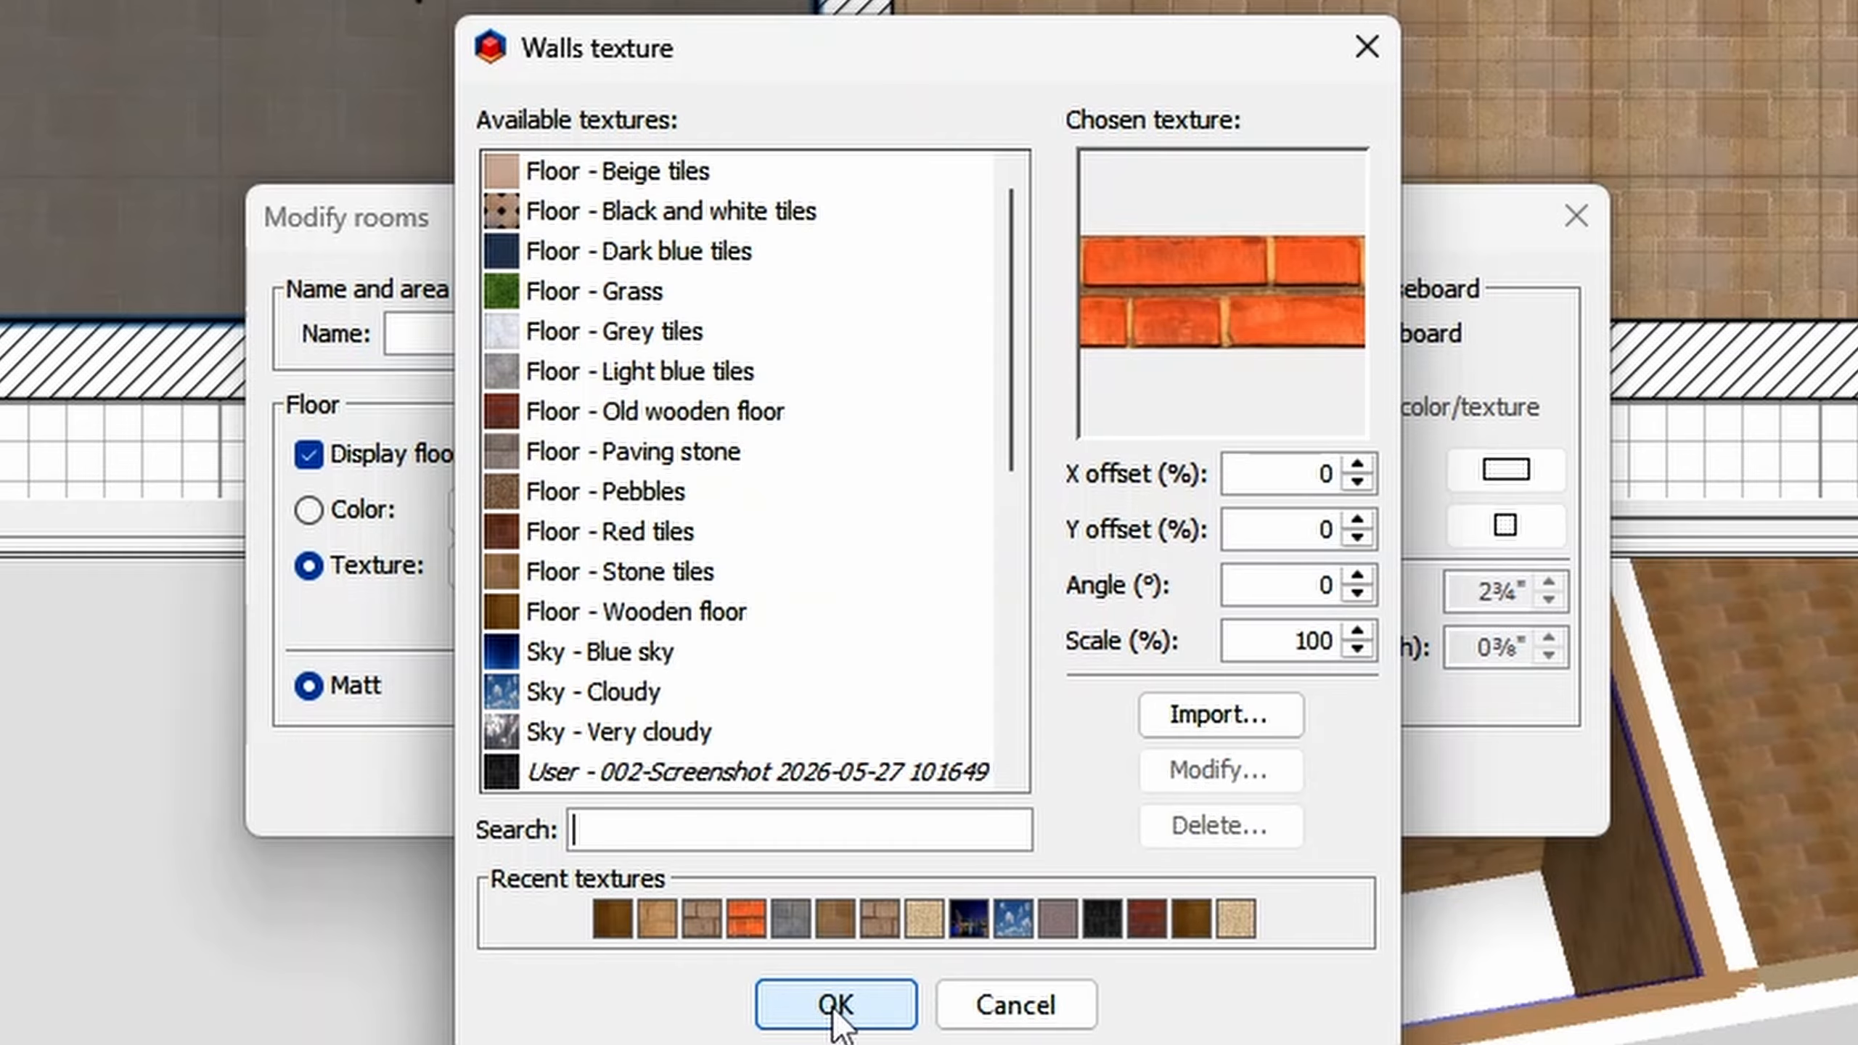
left_click(833, 1014)
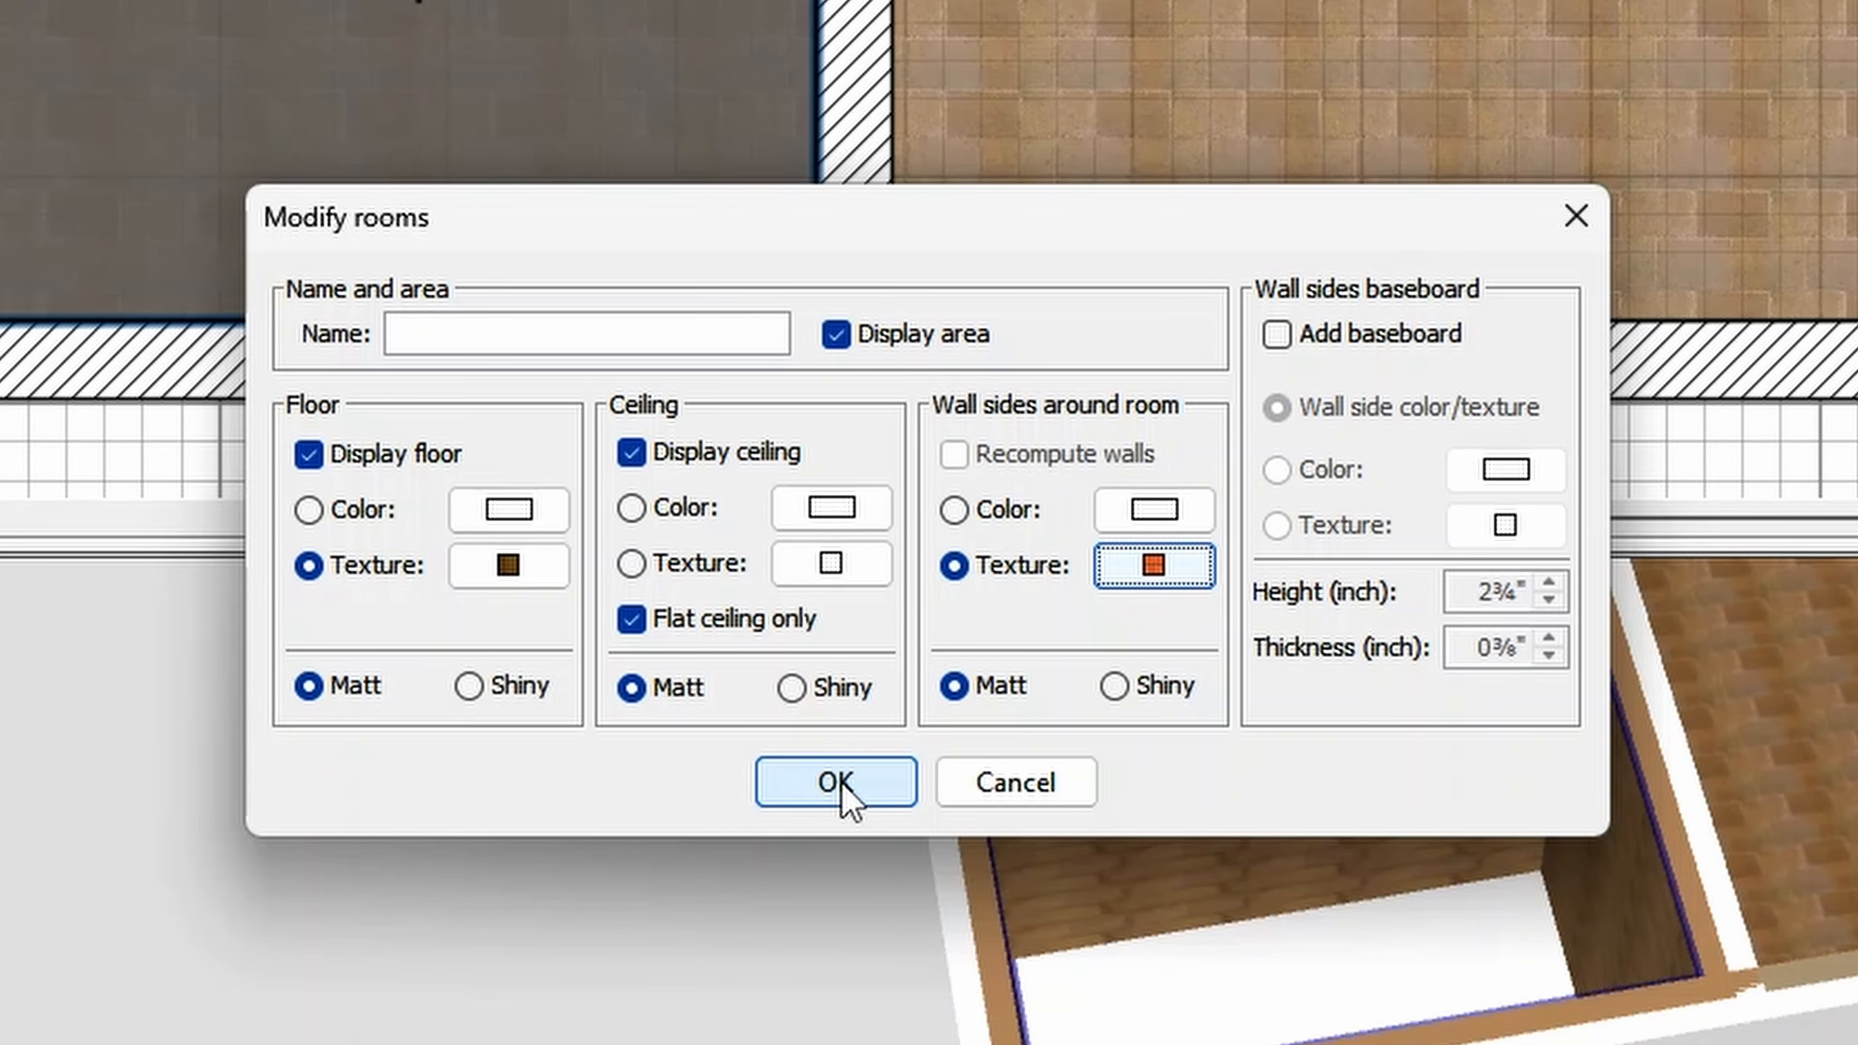
left_click(841, 787)
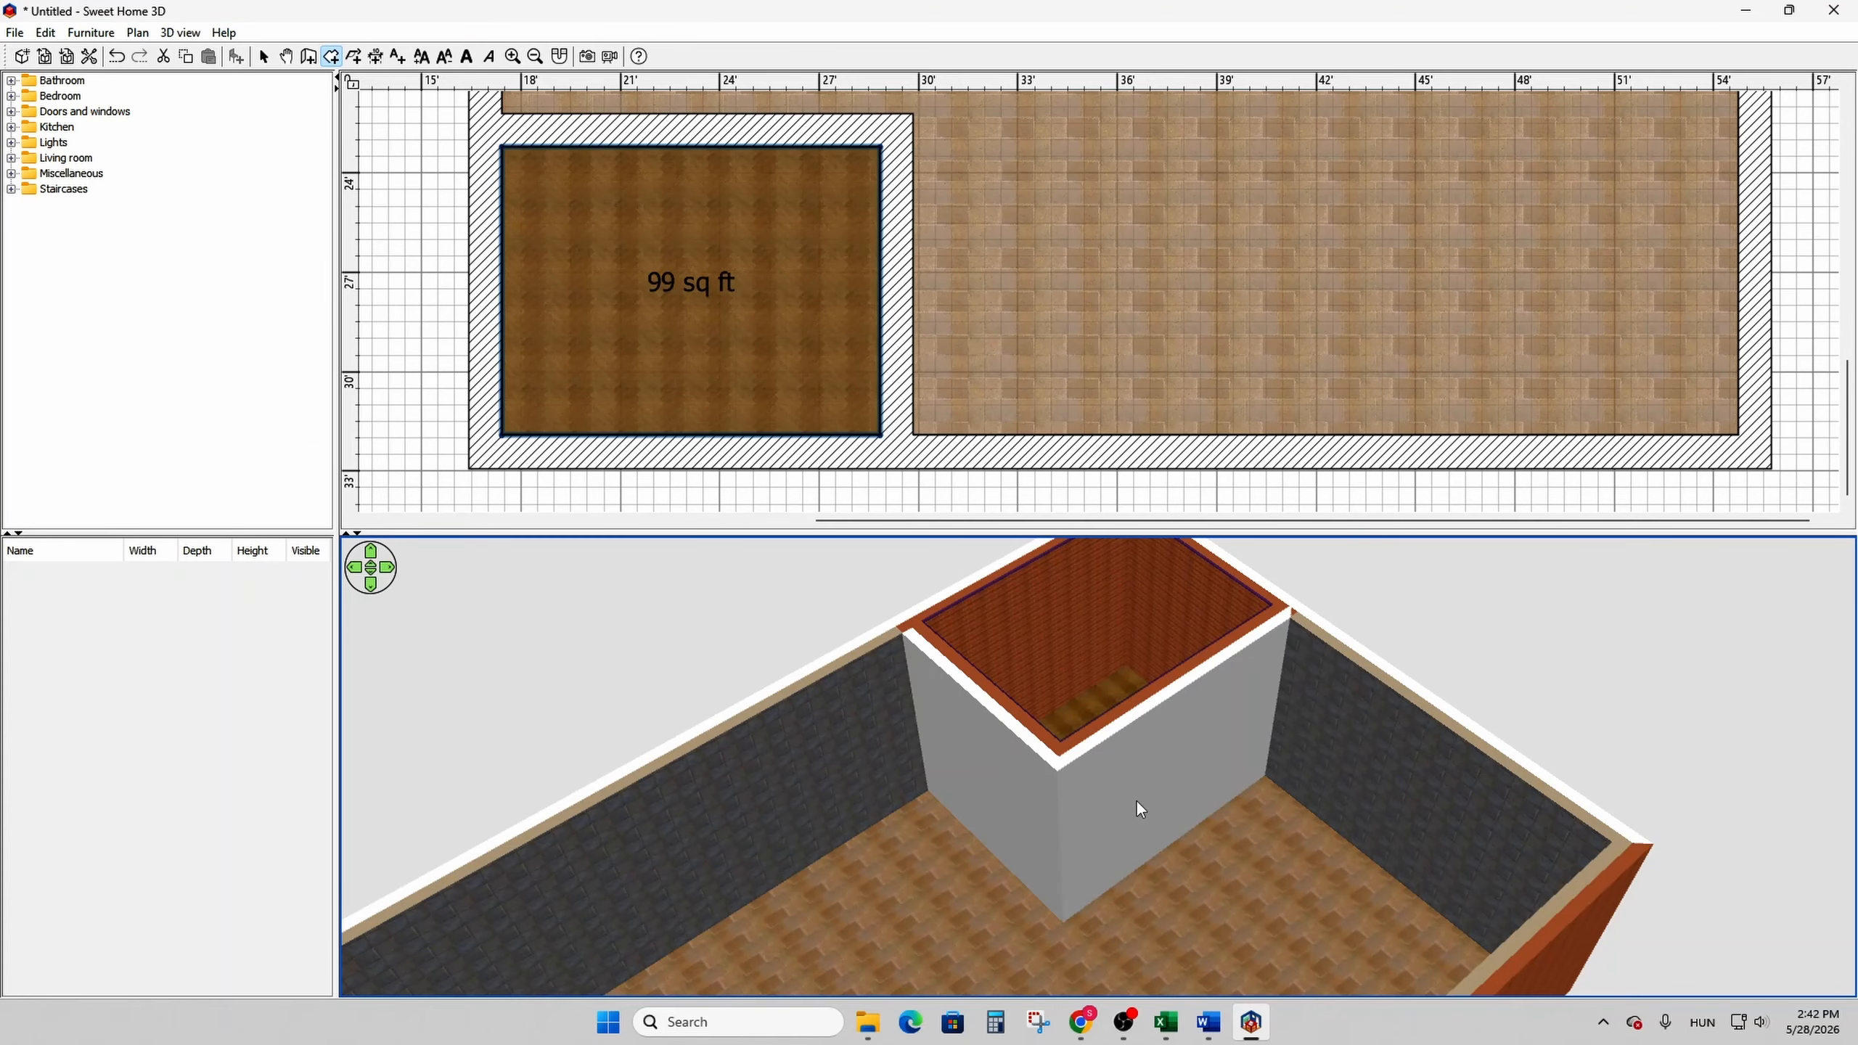
- Select the small room's right and upper walls together and open their wall properties
left_click(264, 56)
left_click(588, 146)
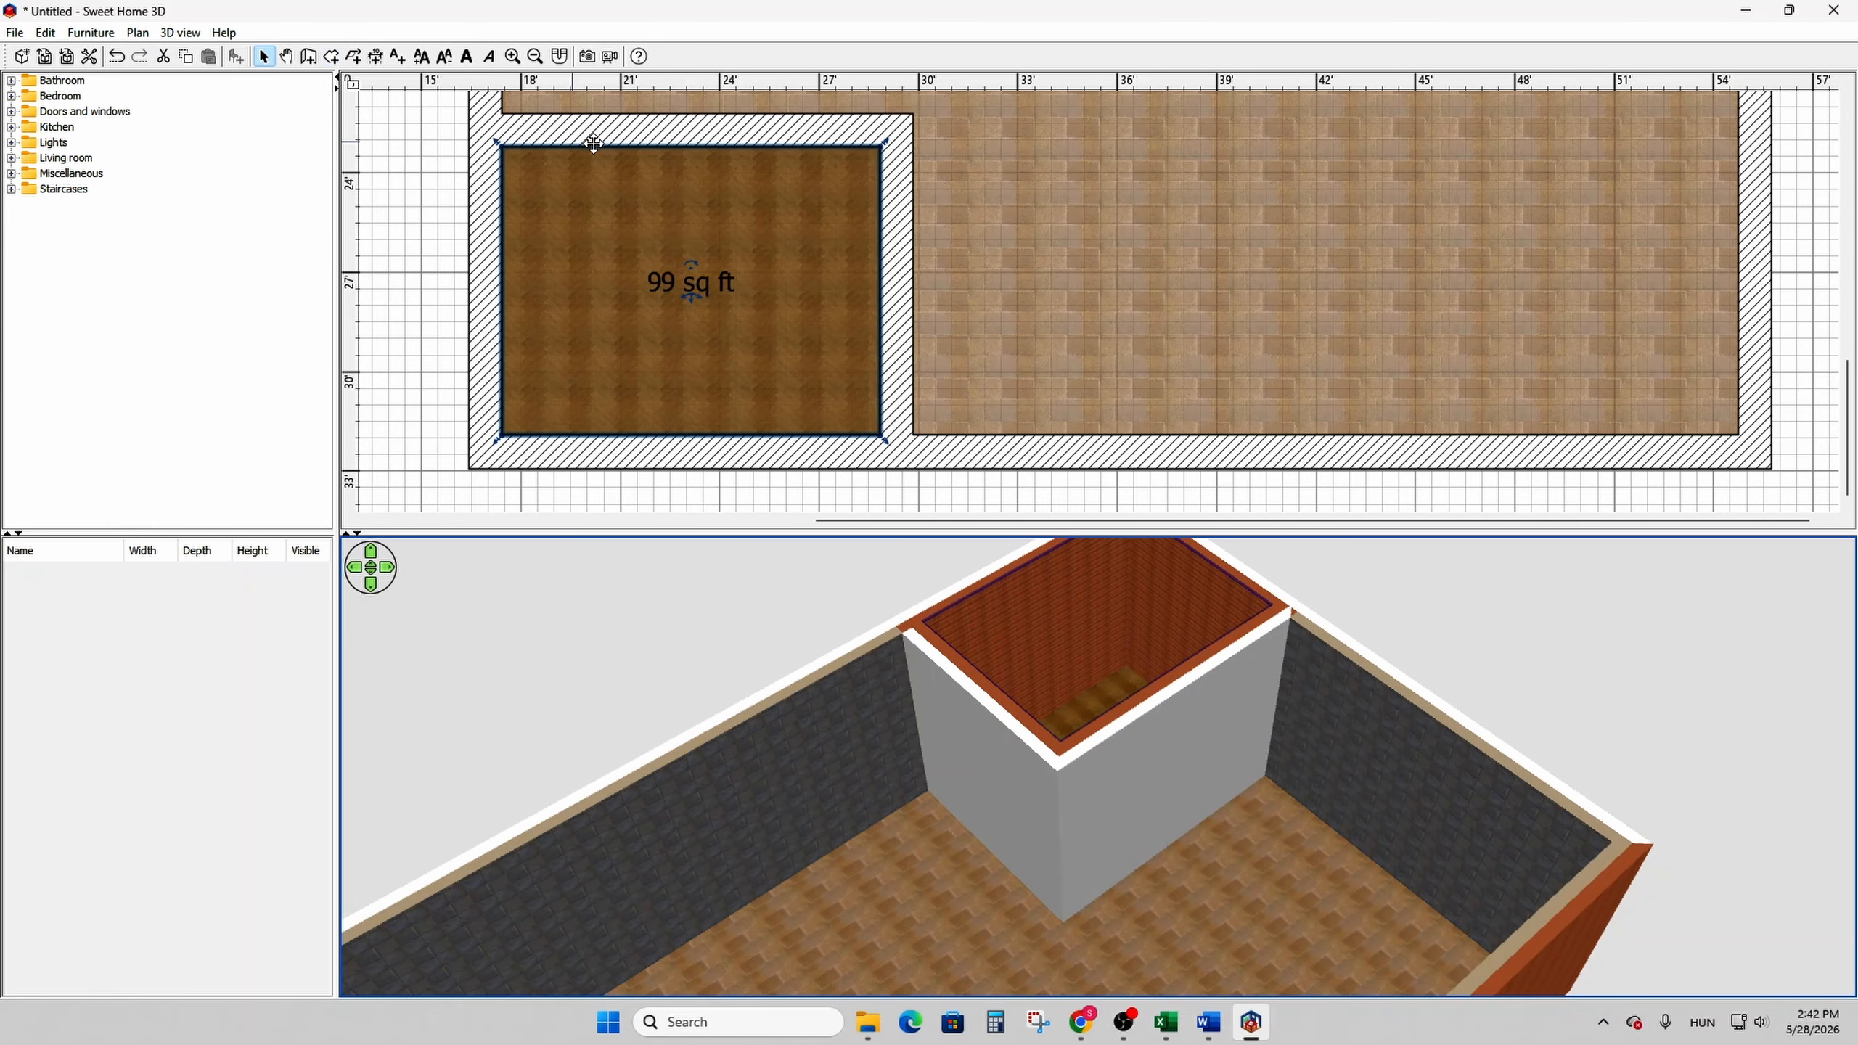
left_click(897, 218)
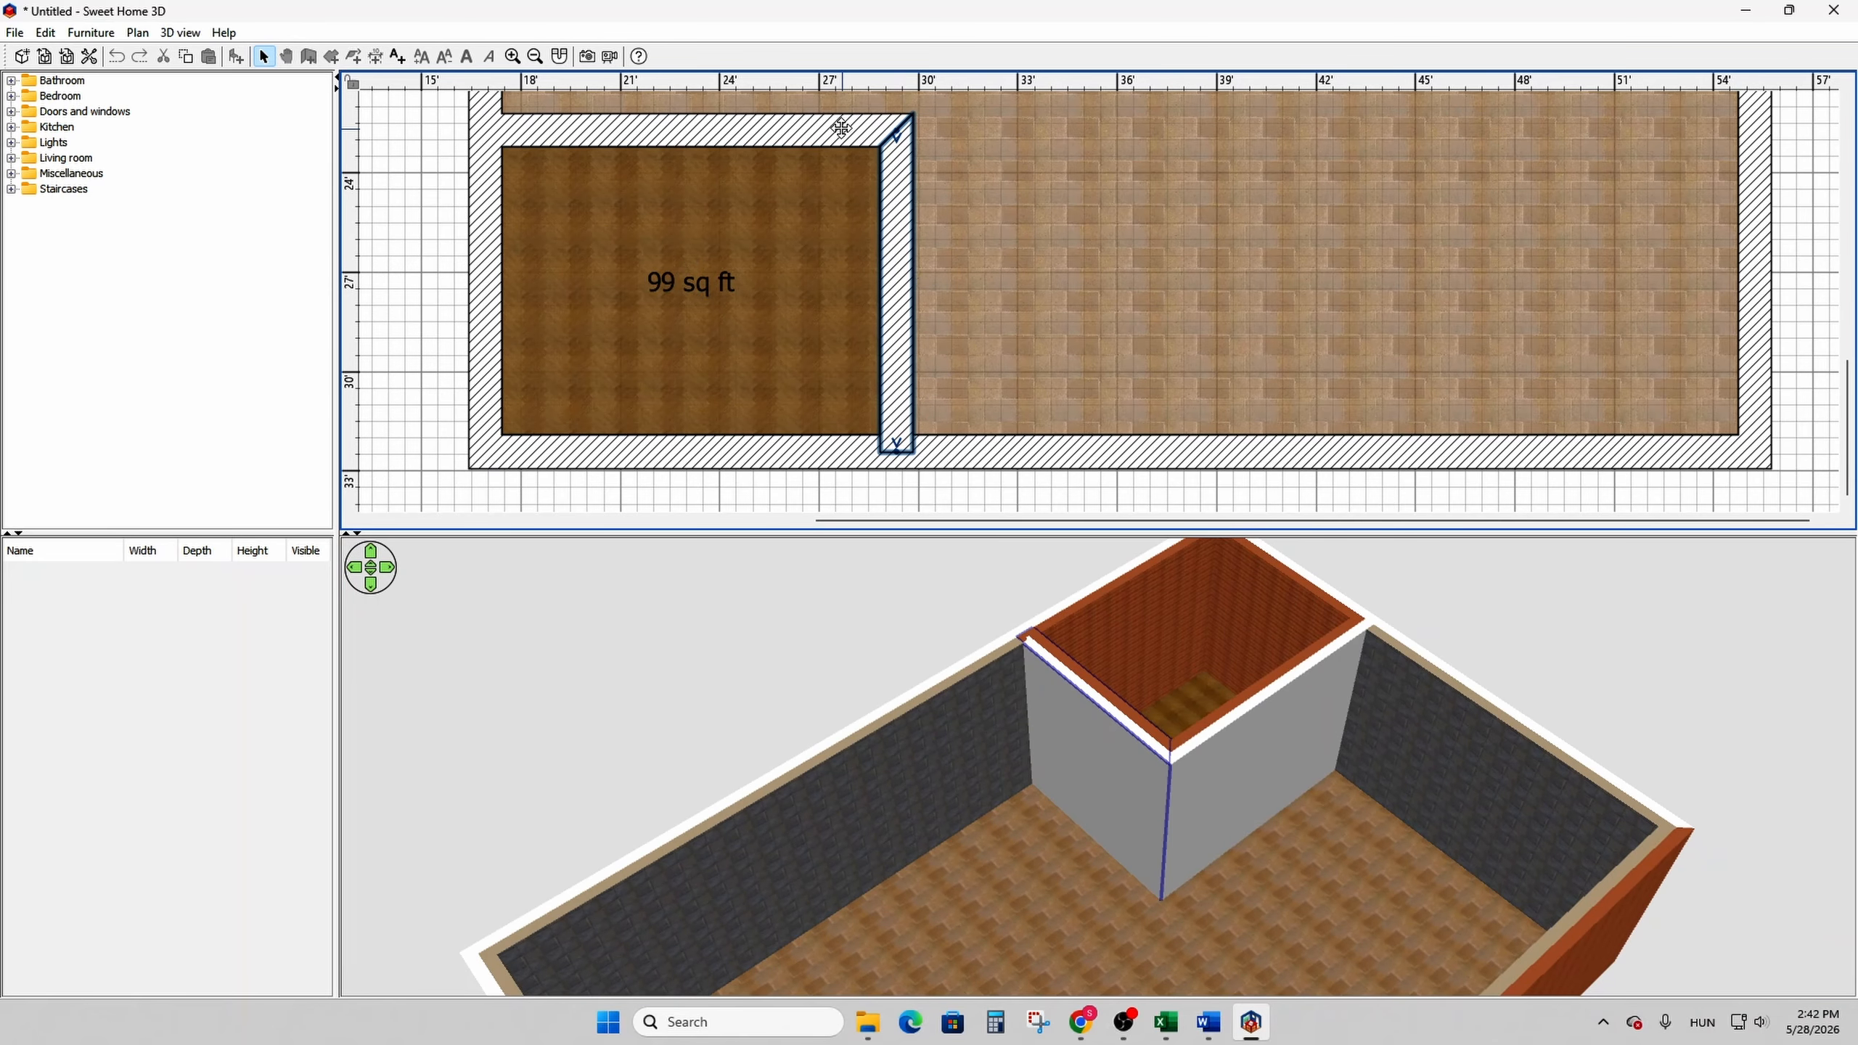
left_click(832, 122, "shift")
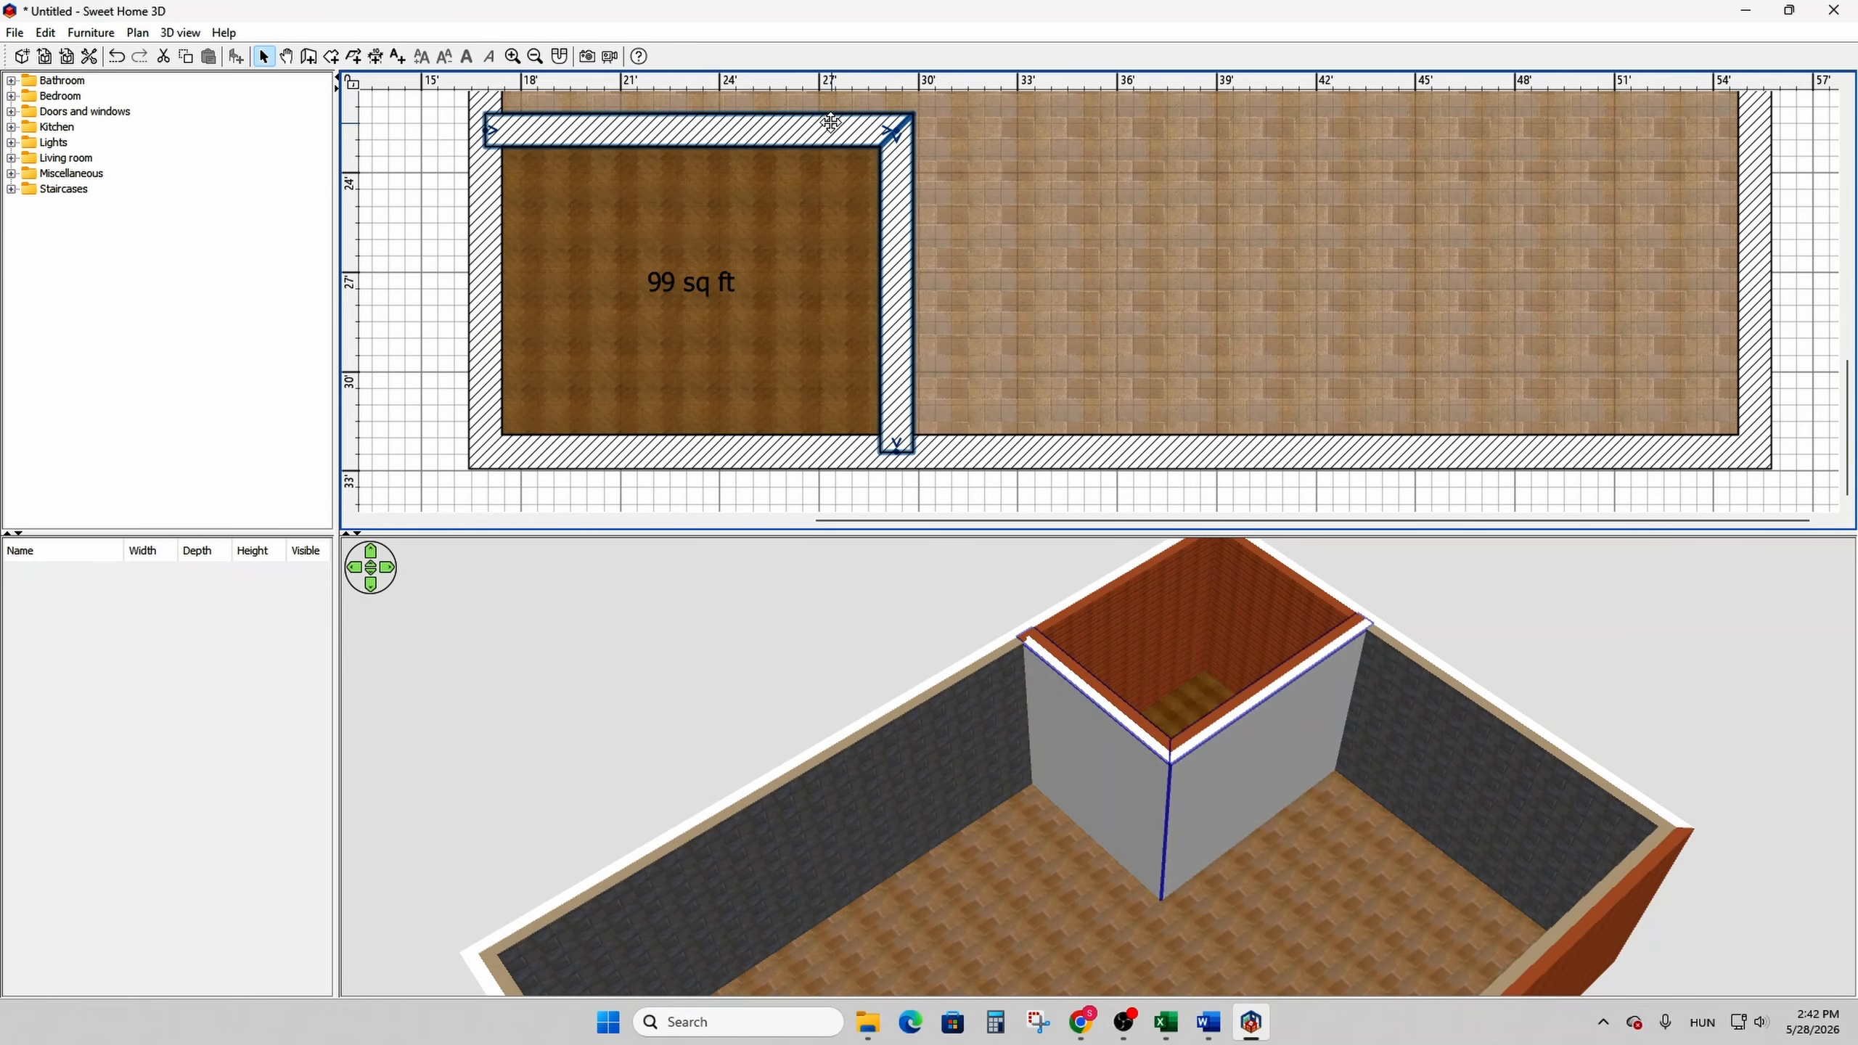
right_click(909, 196)
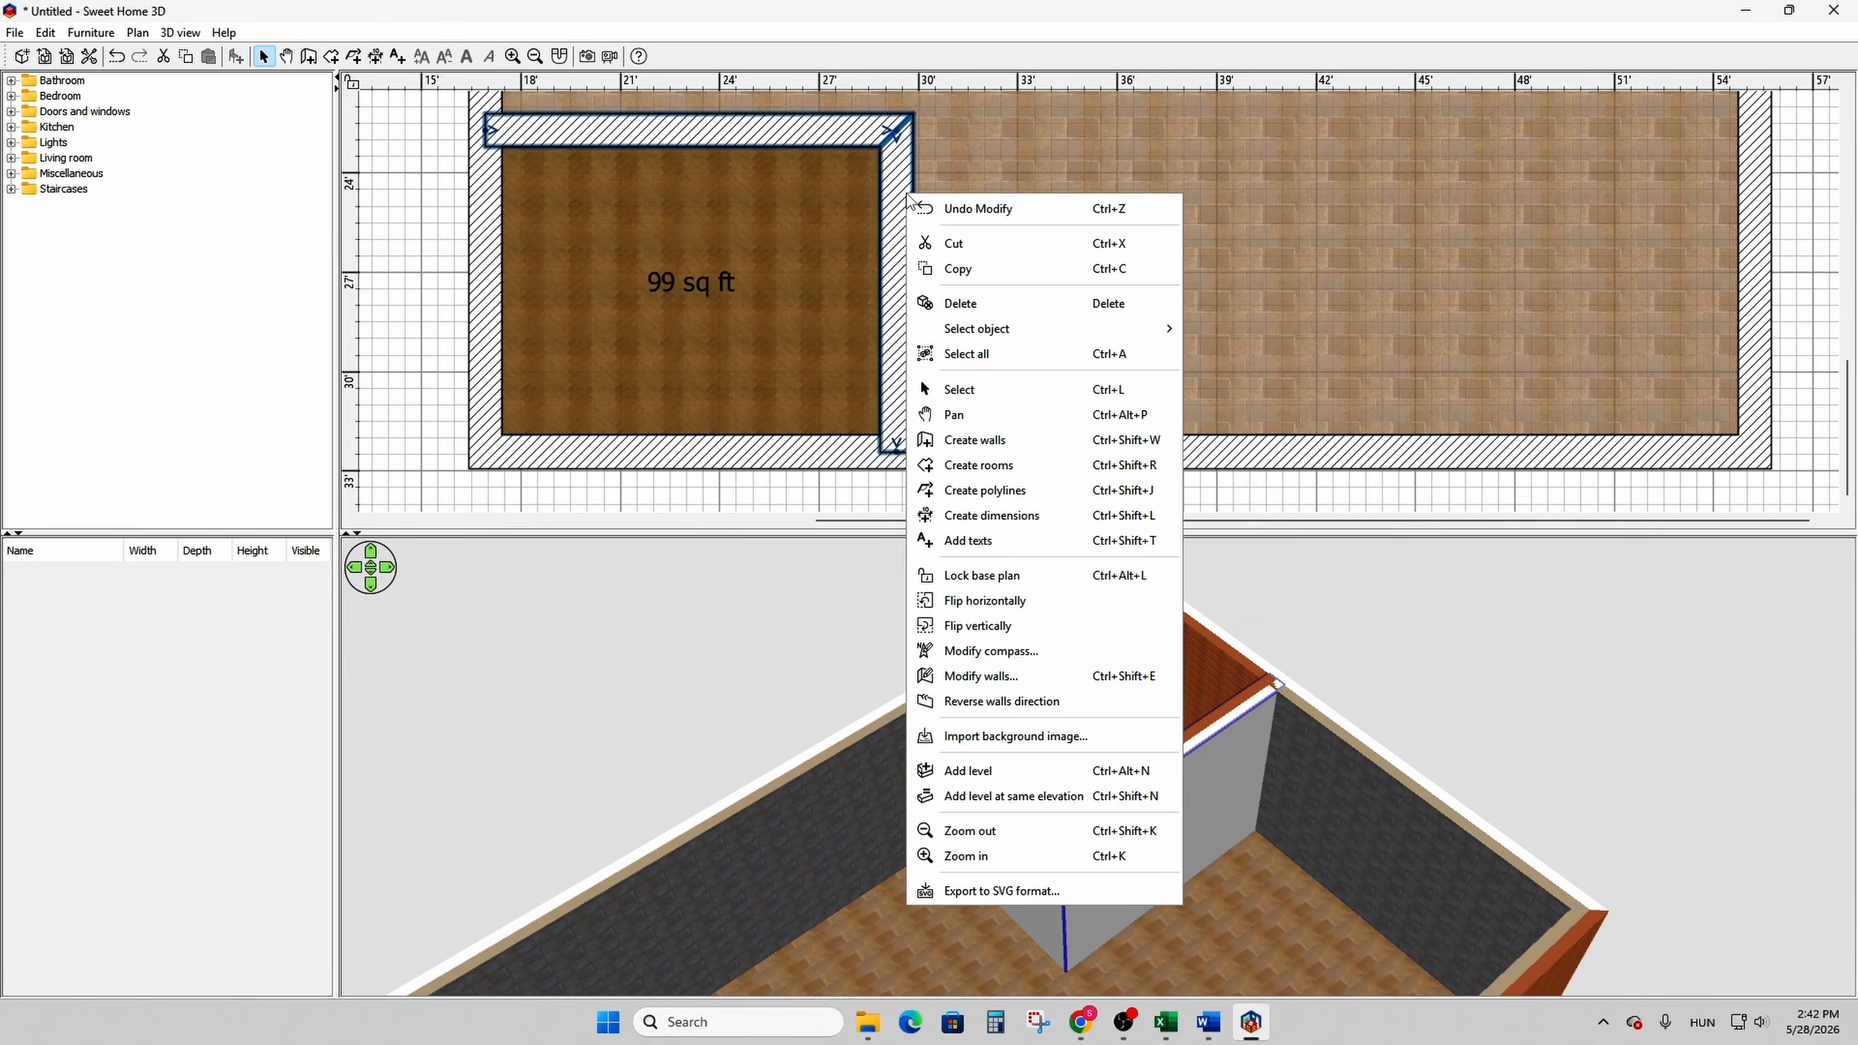
left_click(999, 680)
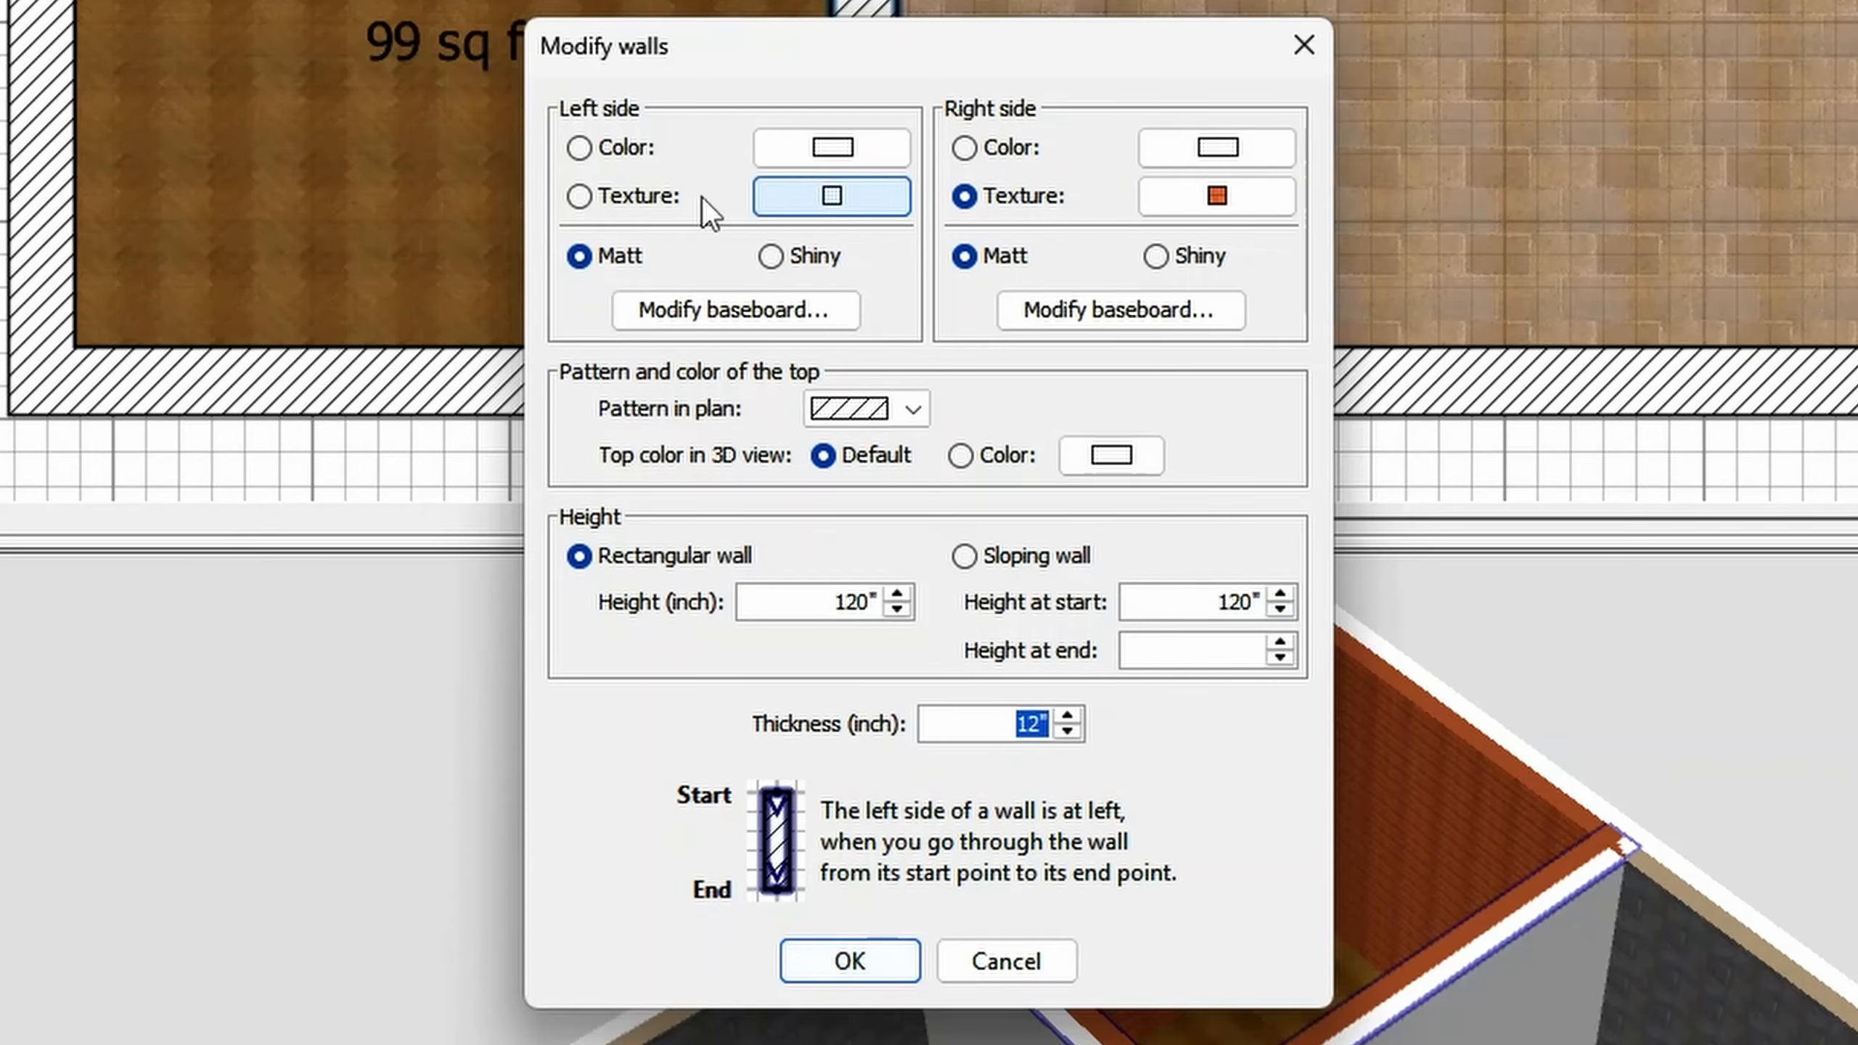
- Apply the Blue tiles texture at 200% scale to the left side of the two selected walls
left_click(782, 360)
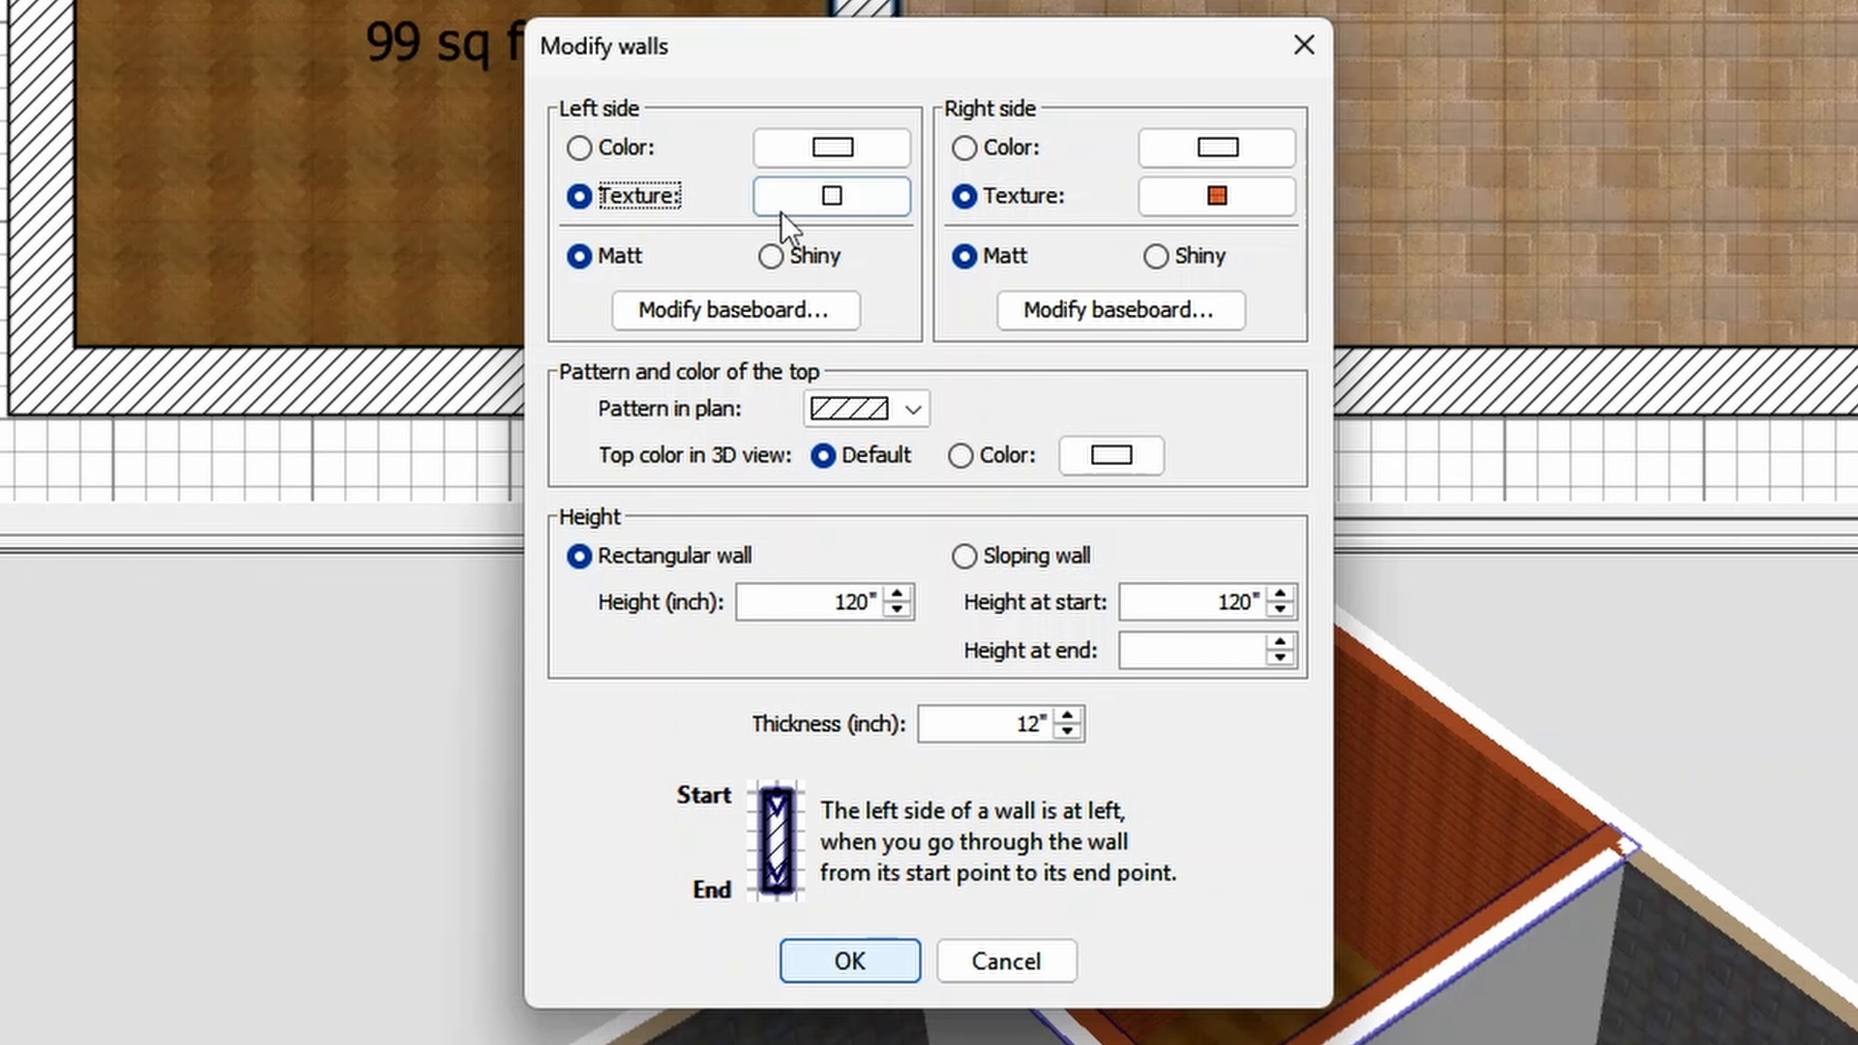
left_click(848, 209)
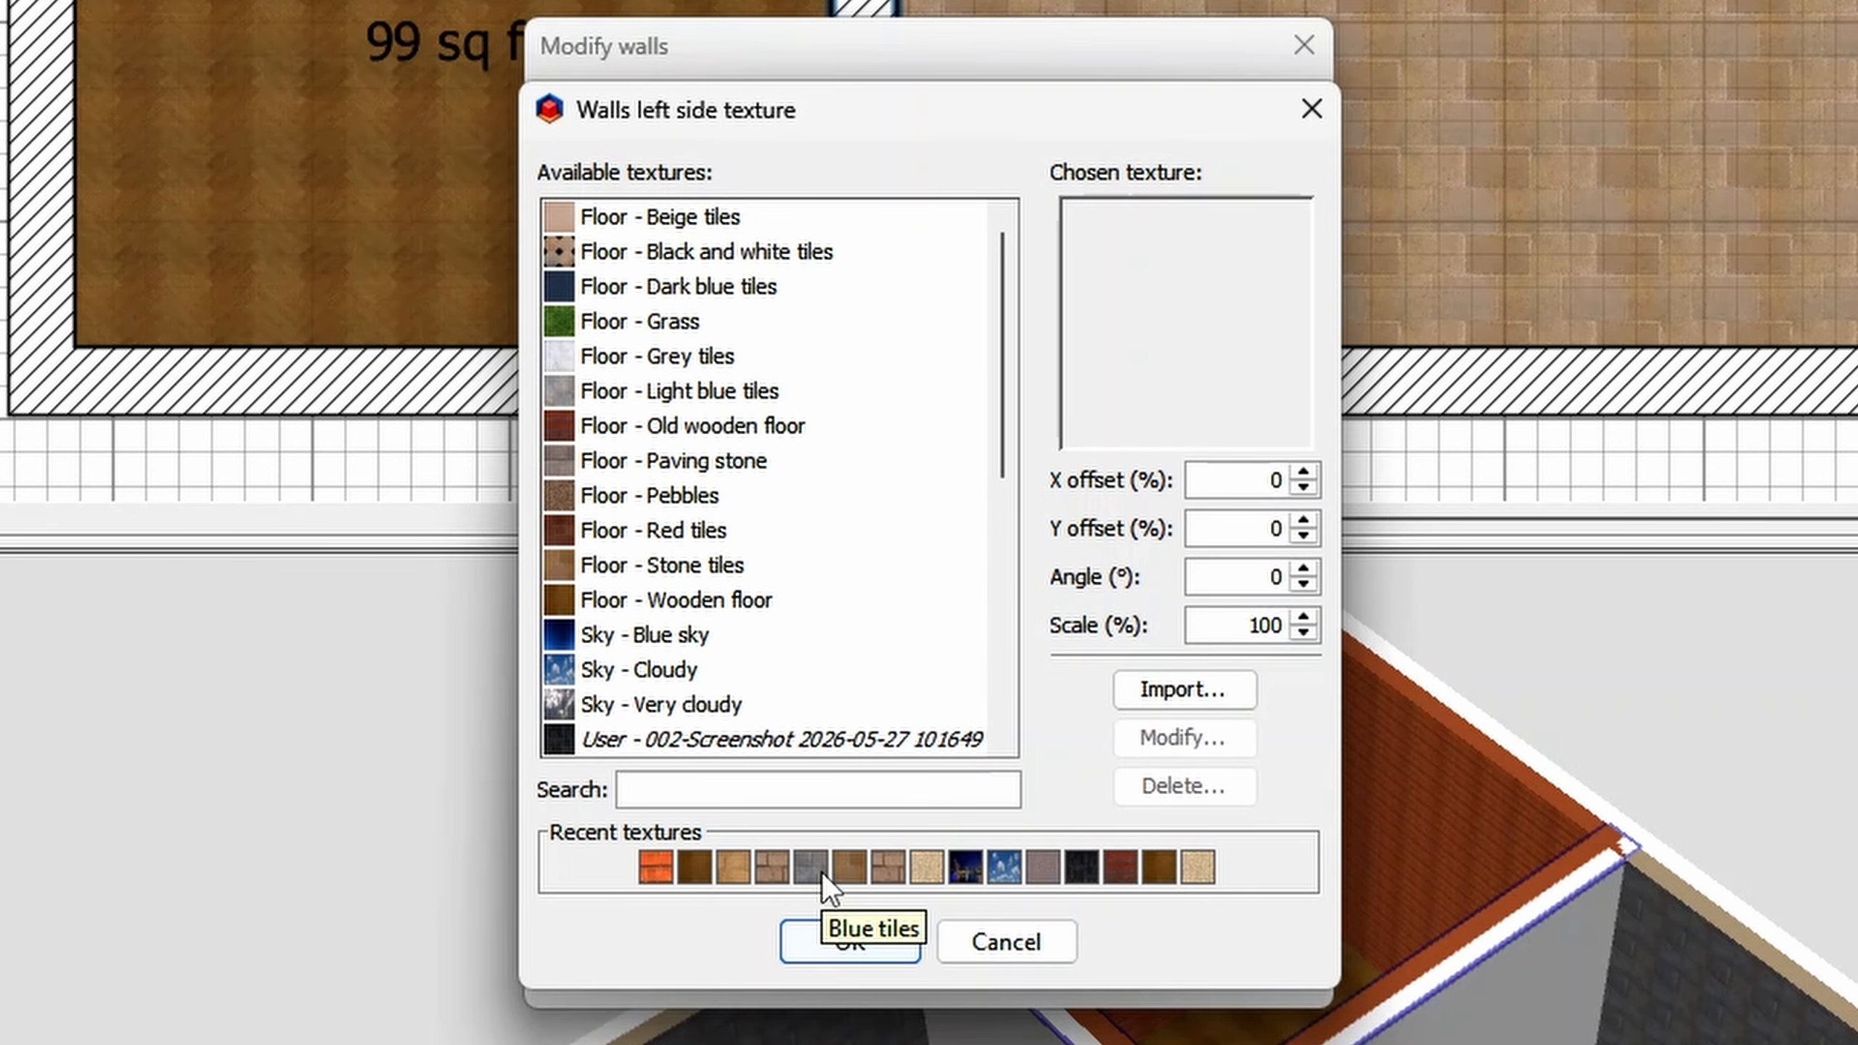
left_click(818, 870)
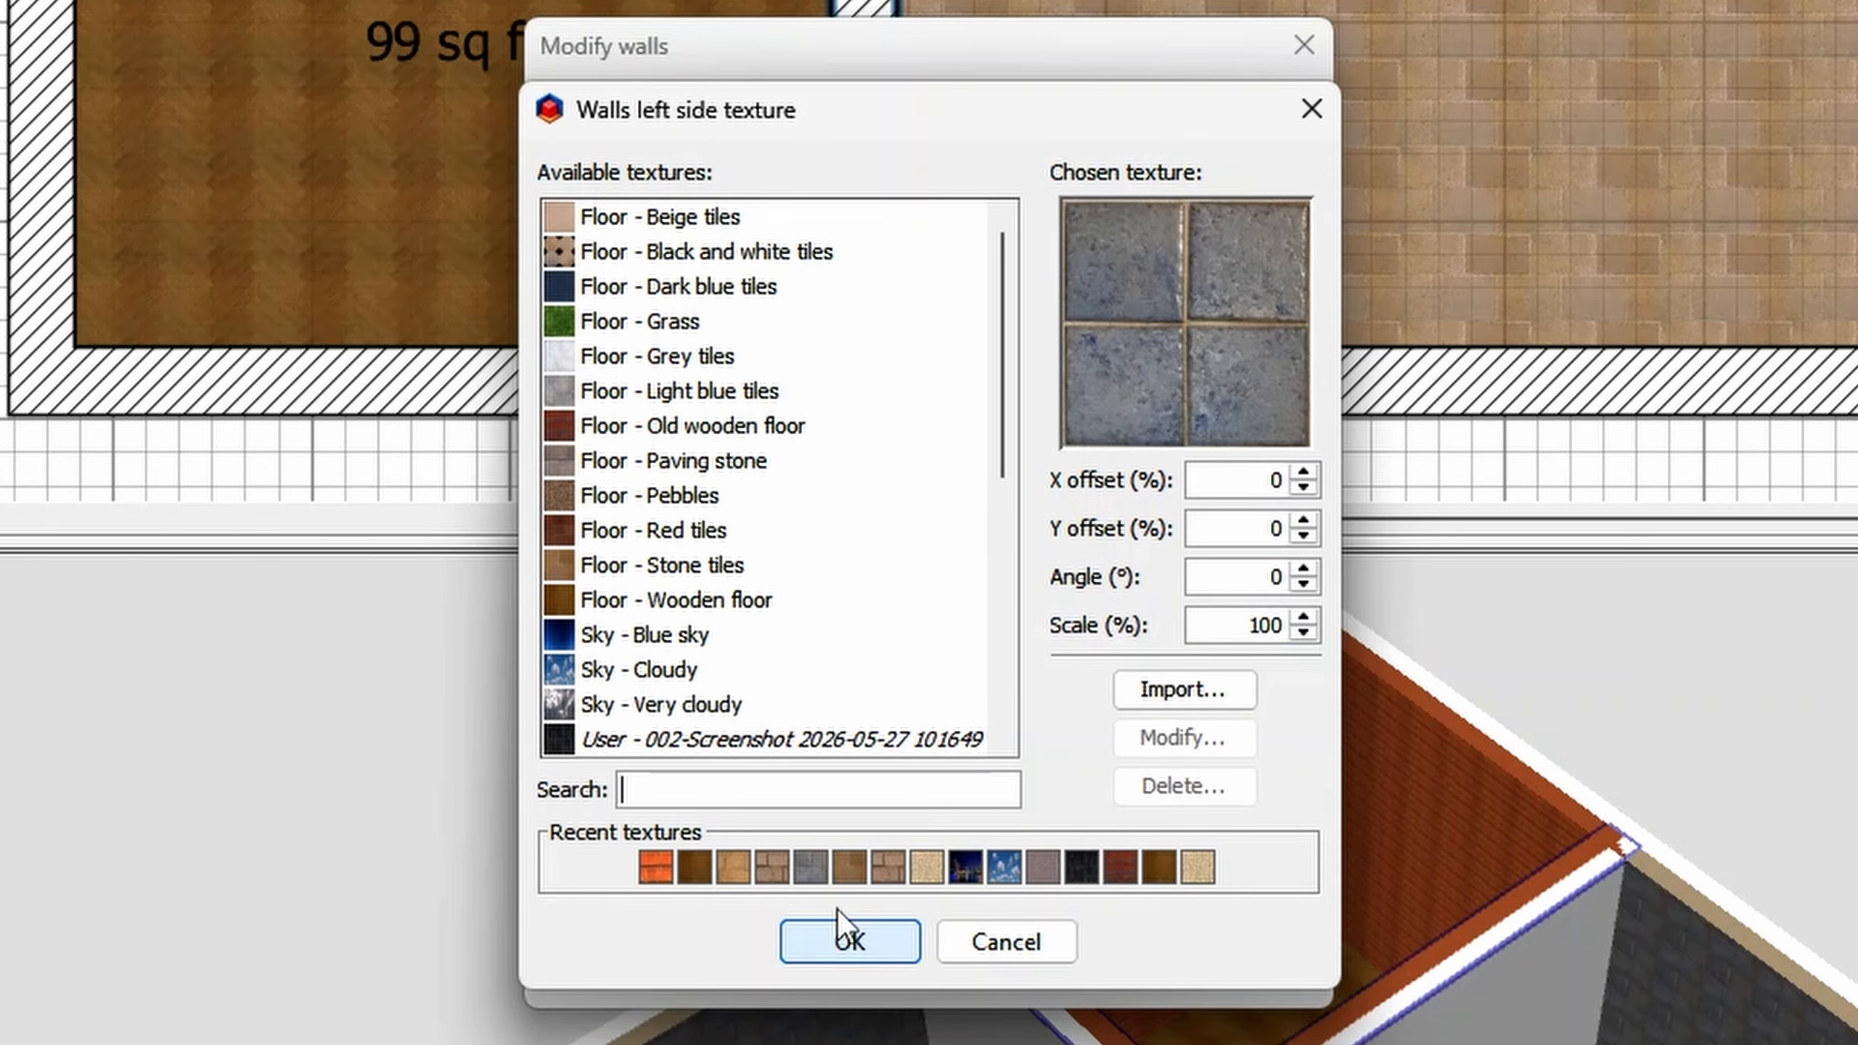
double_click(1272, 625)
type("200")
left_click(868, 947)
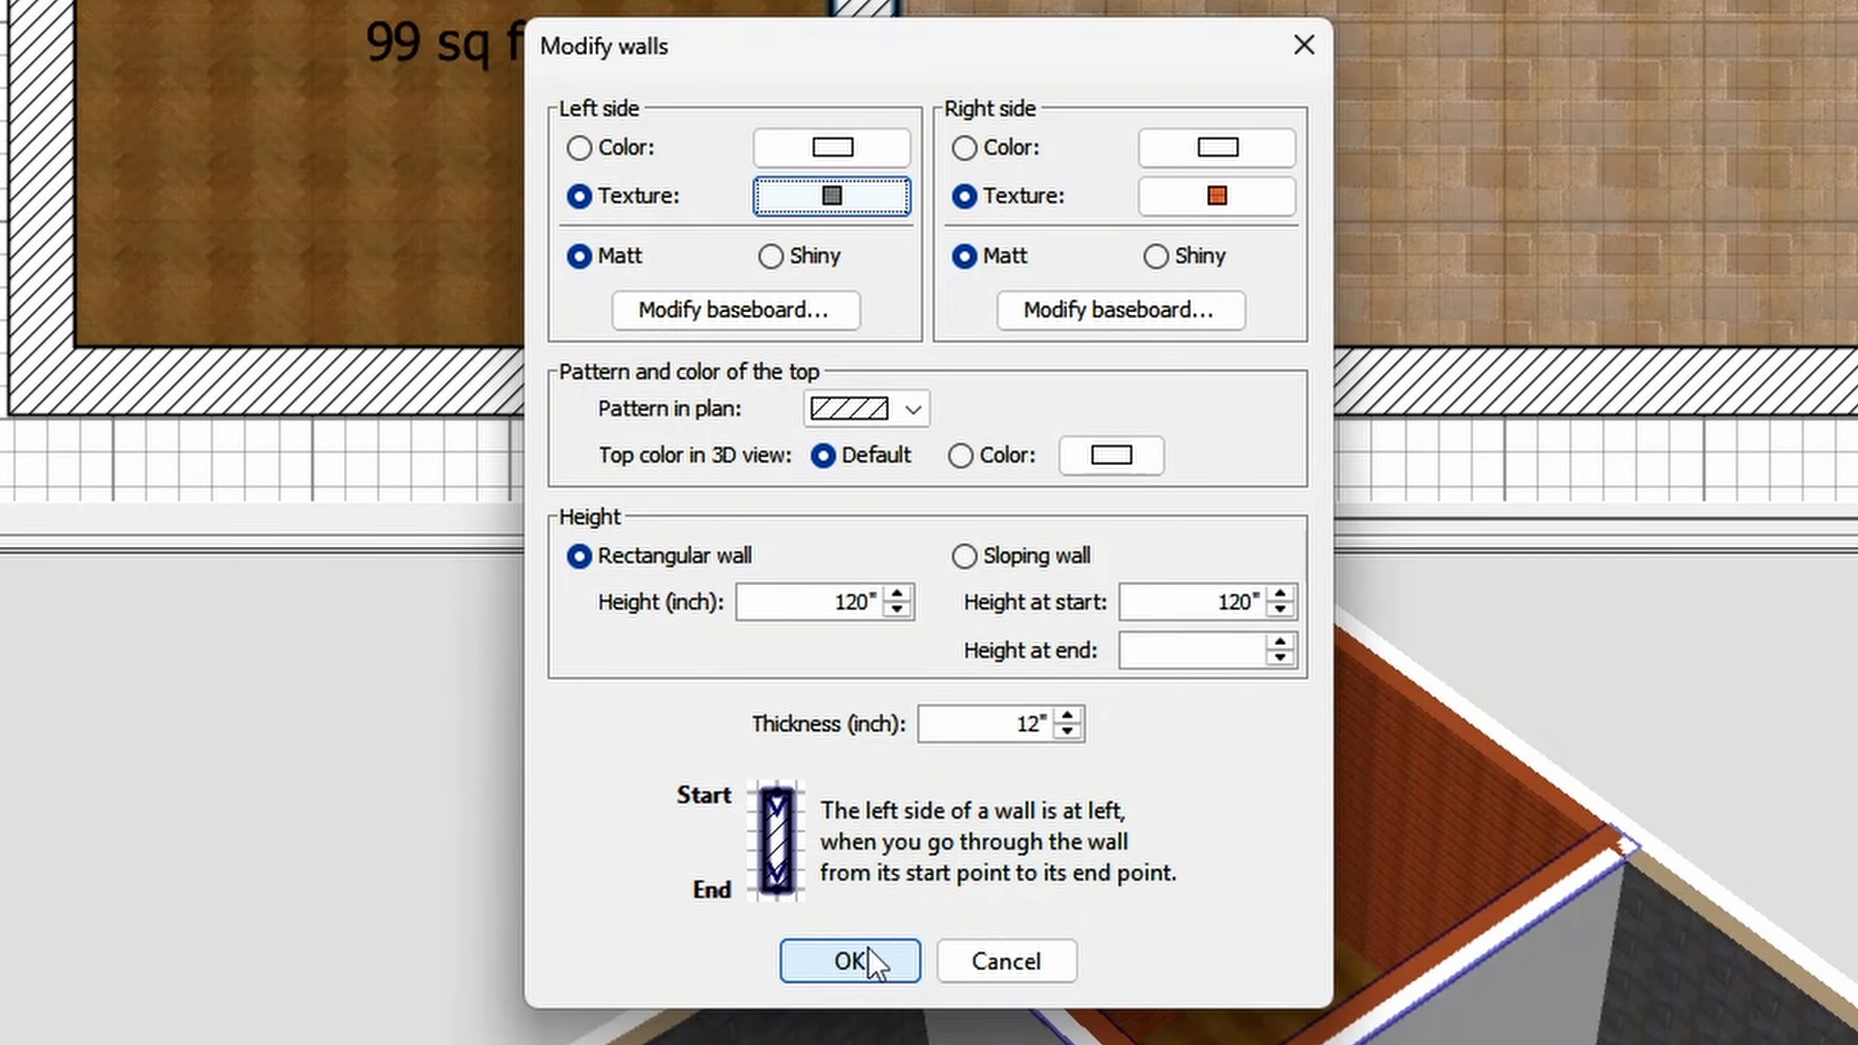
left_click(868, 953)
- Delete the large room and recreate it from its surrounding walls so that it excludes the small room
left_click_drag(1166, 872, 1229, 846)
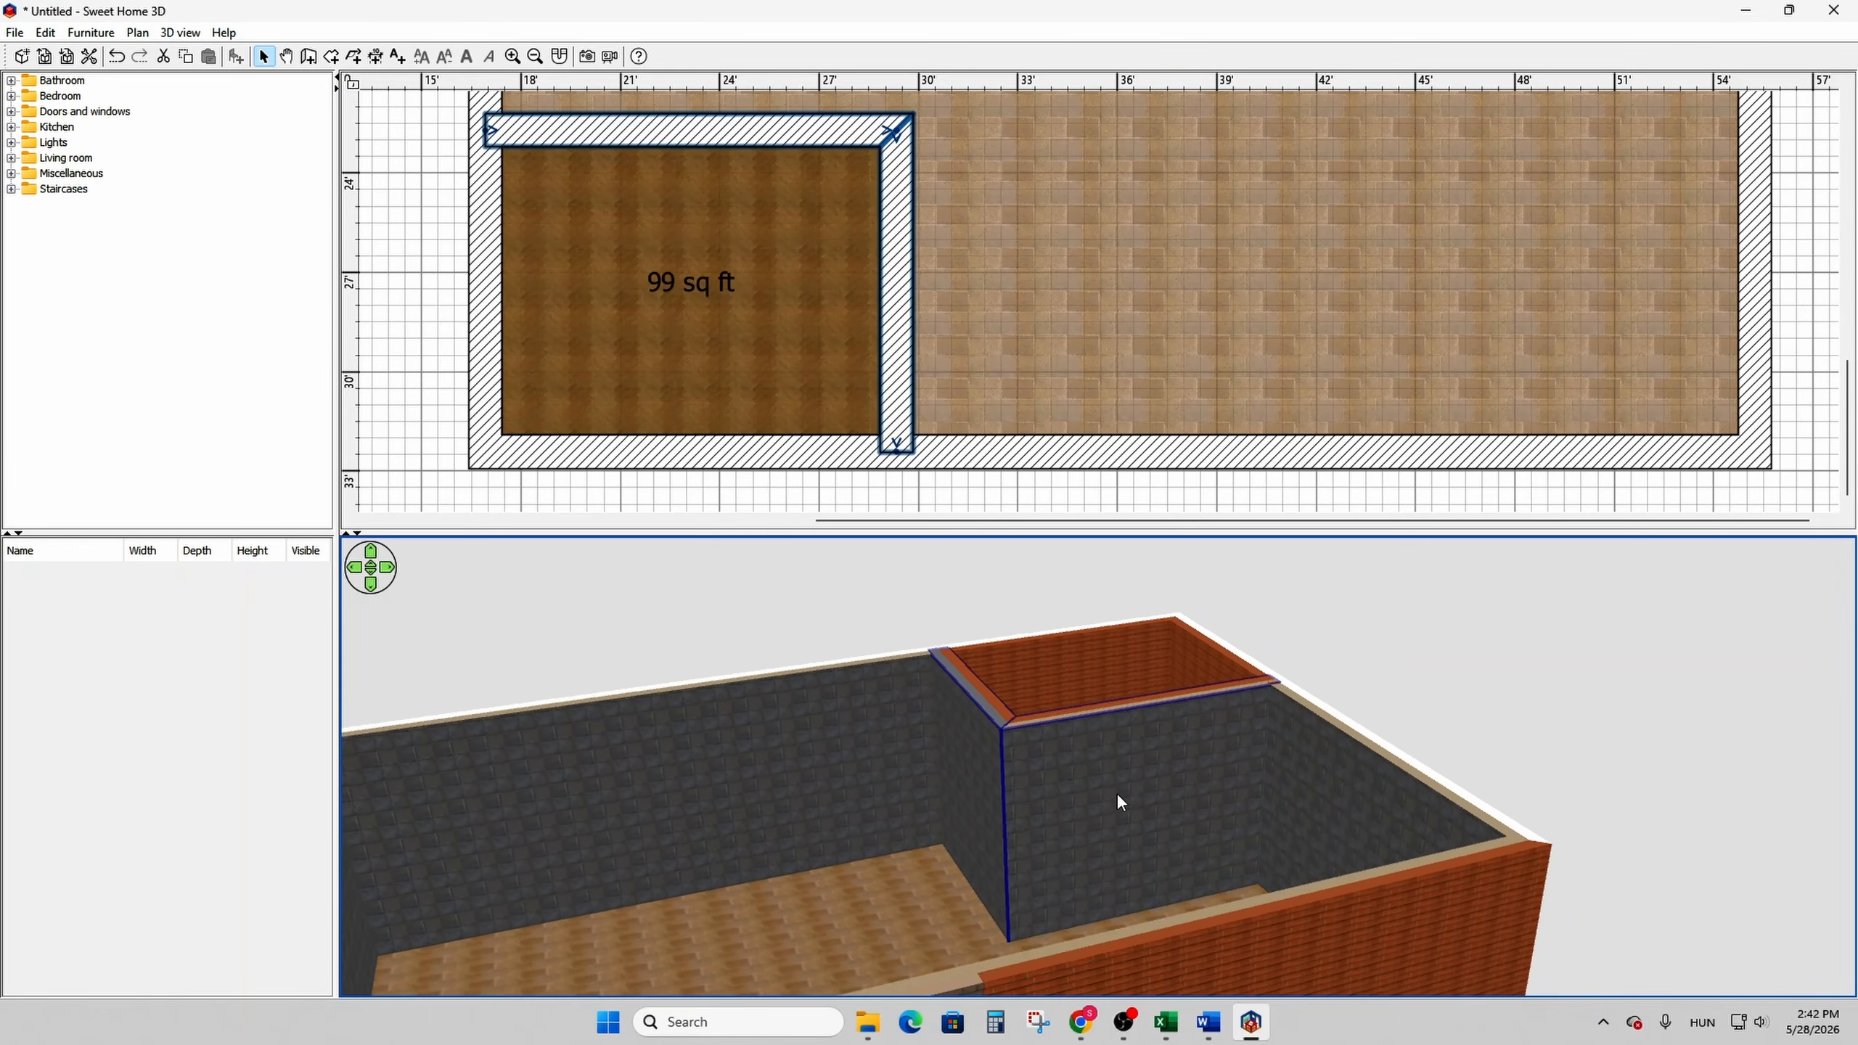
scroll(868, 331, "down", 15, "ctrl")
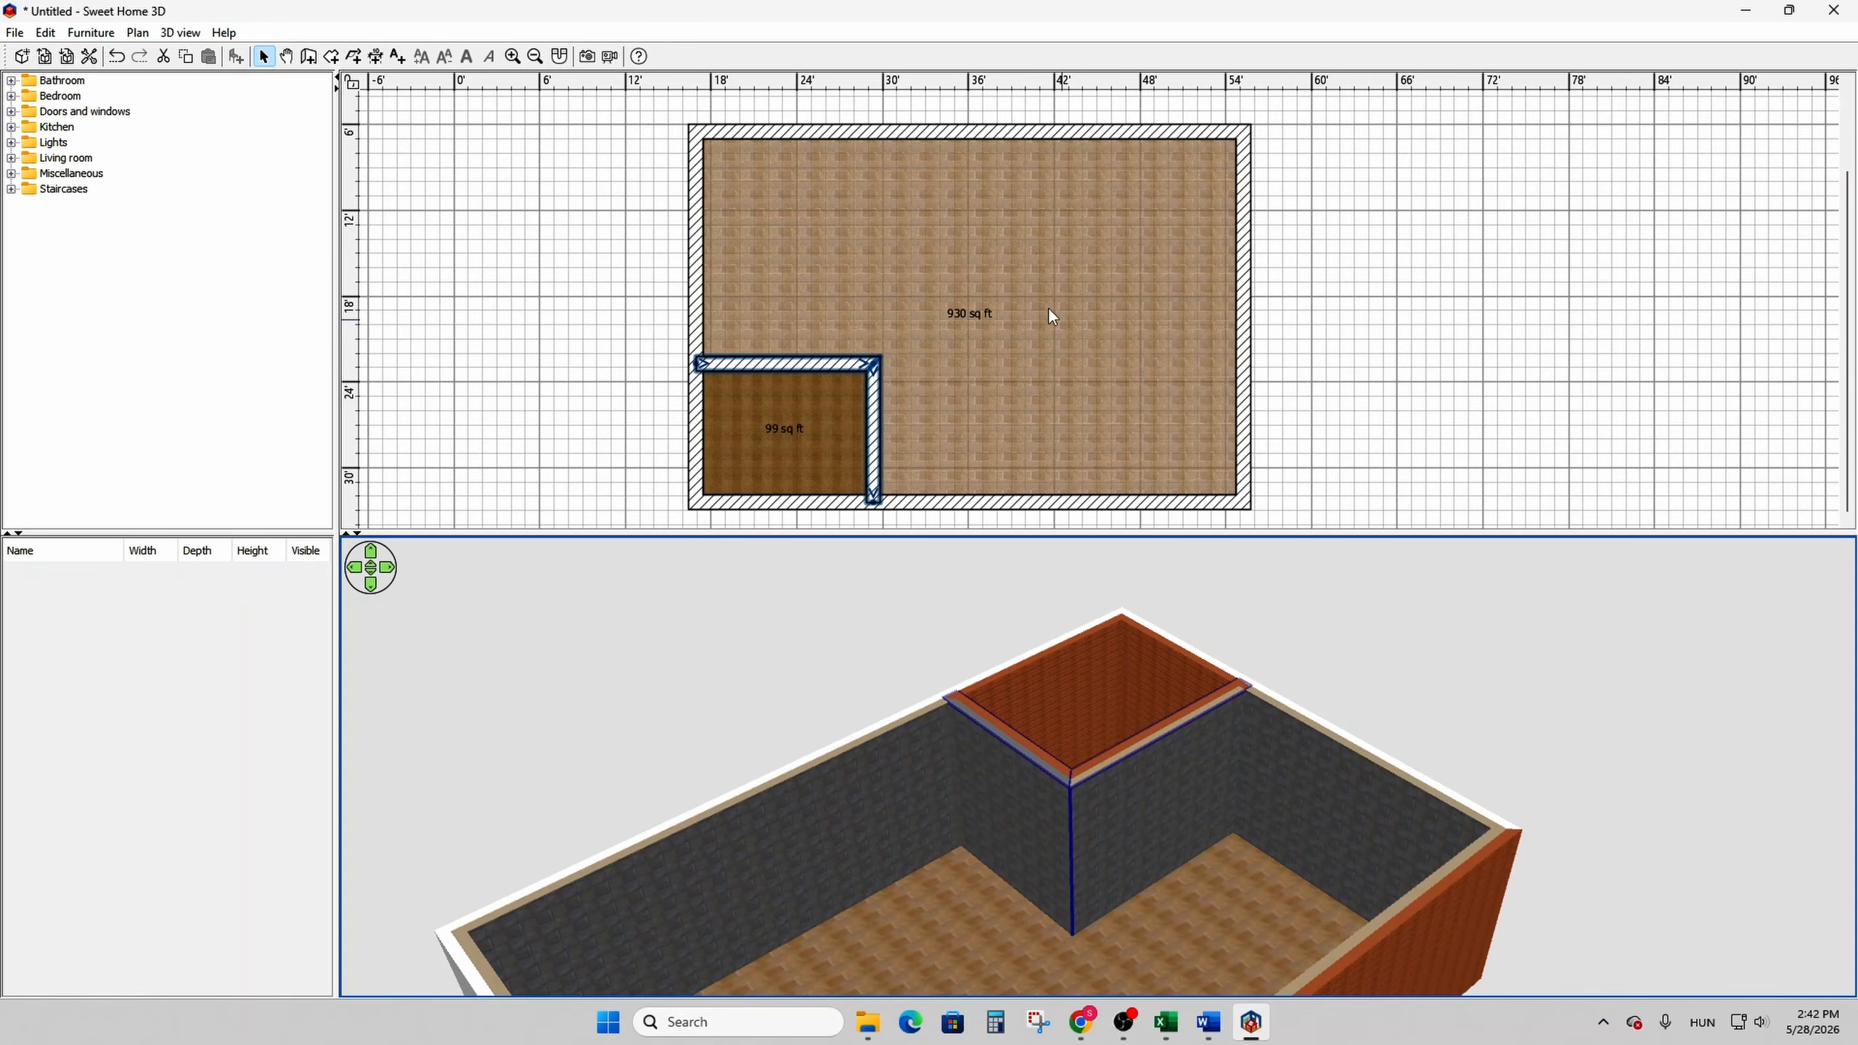
left_click(1020, 305)
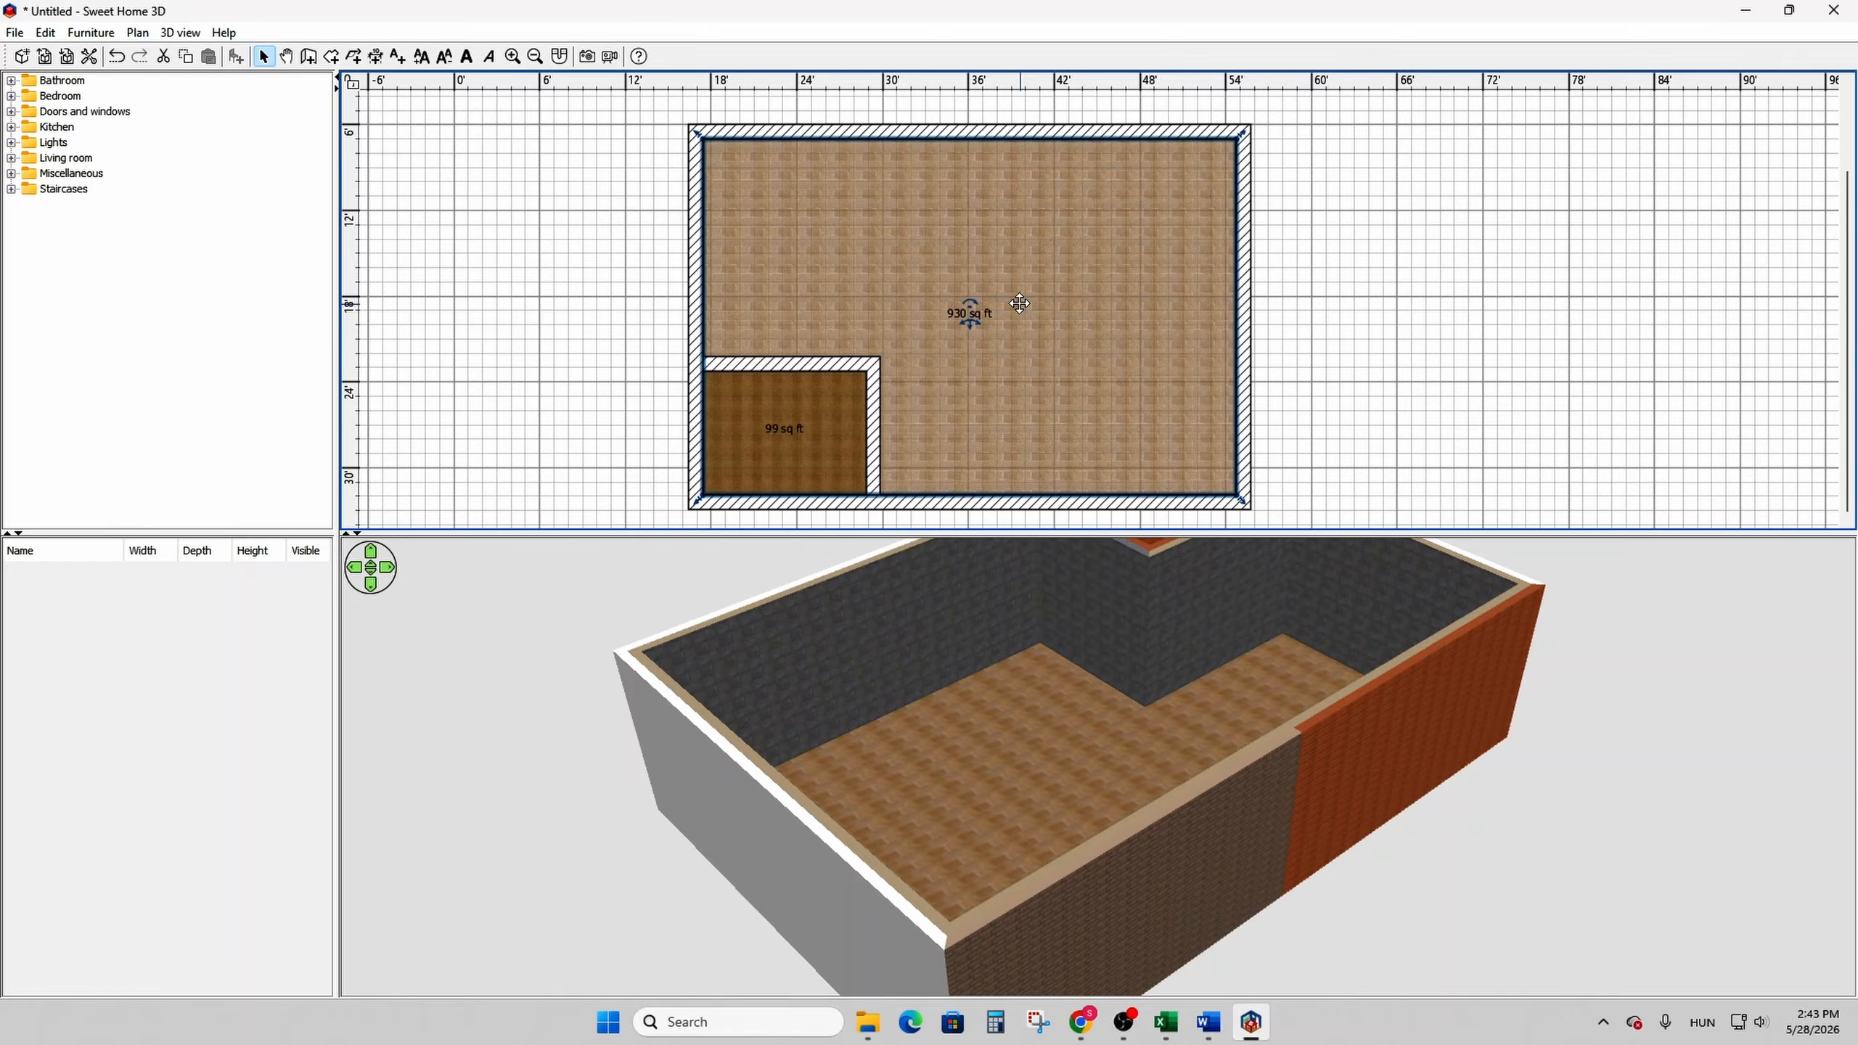
key("Delete")
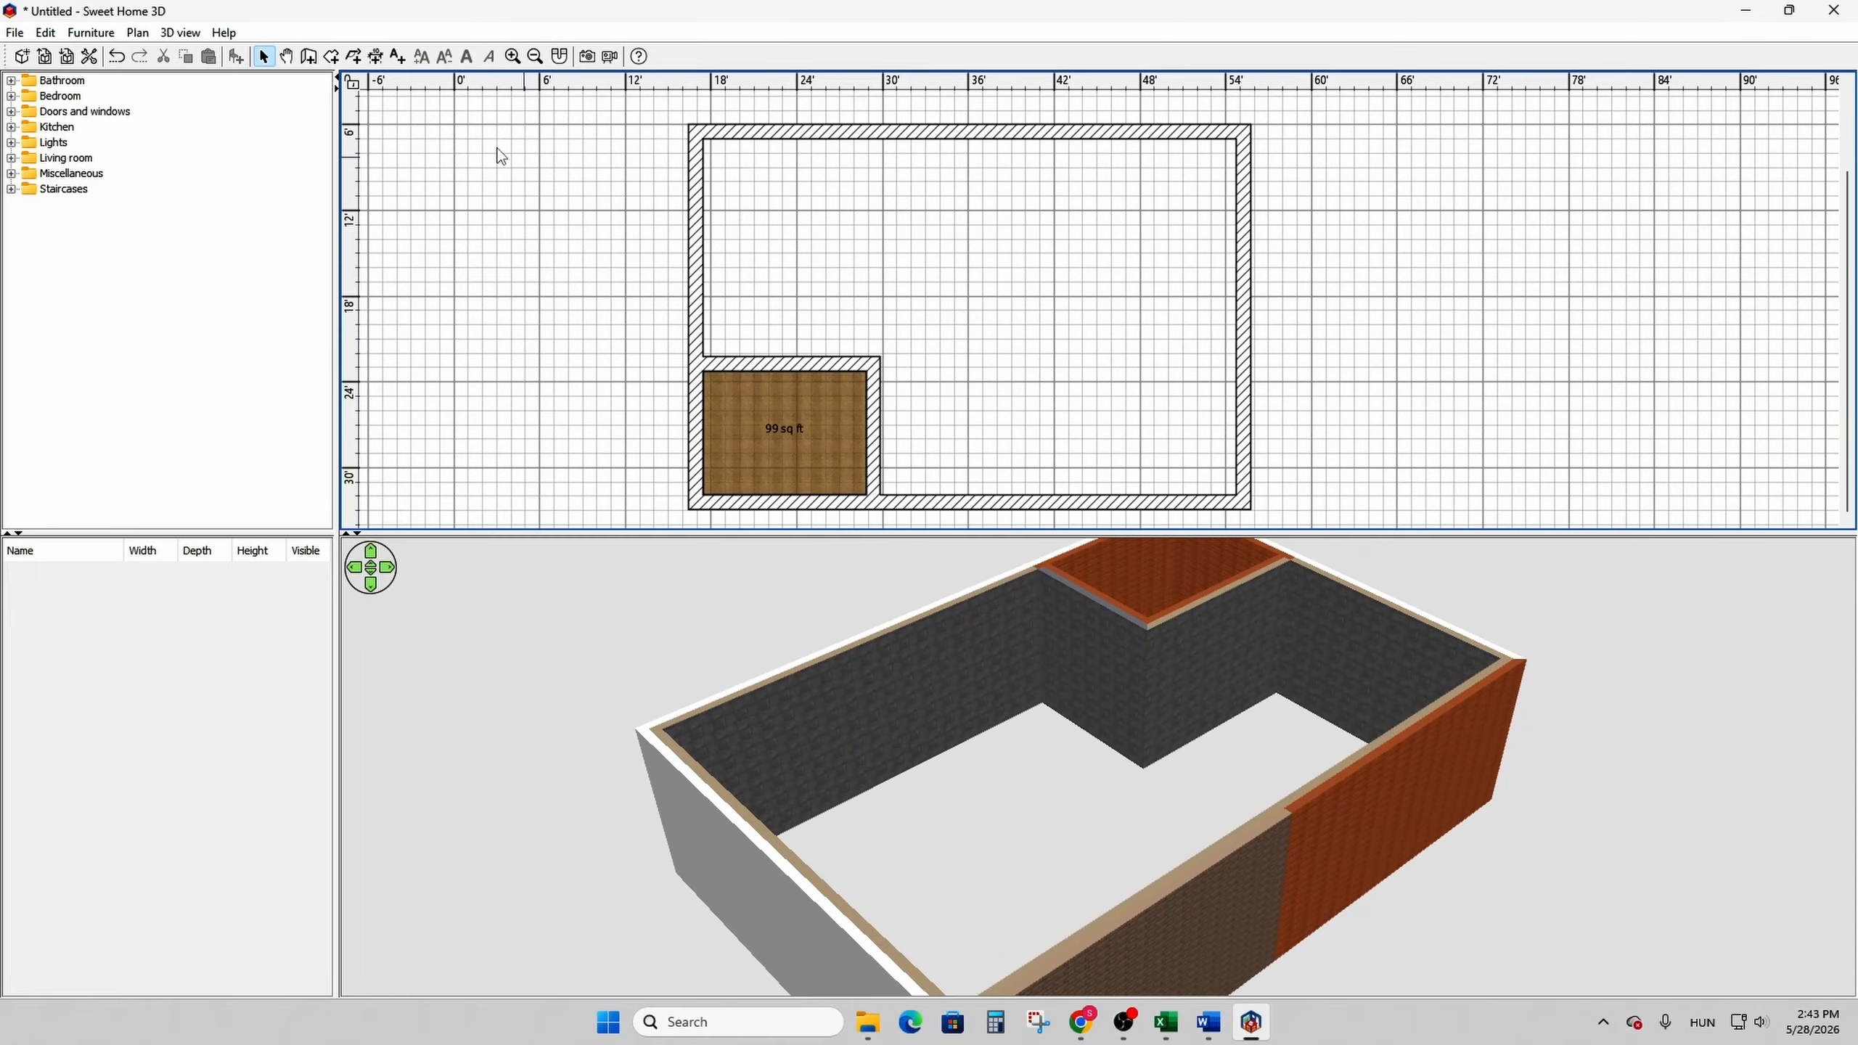
left_click(331, 57)
key("ctrl+z")
double_click(985, 290)
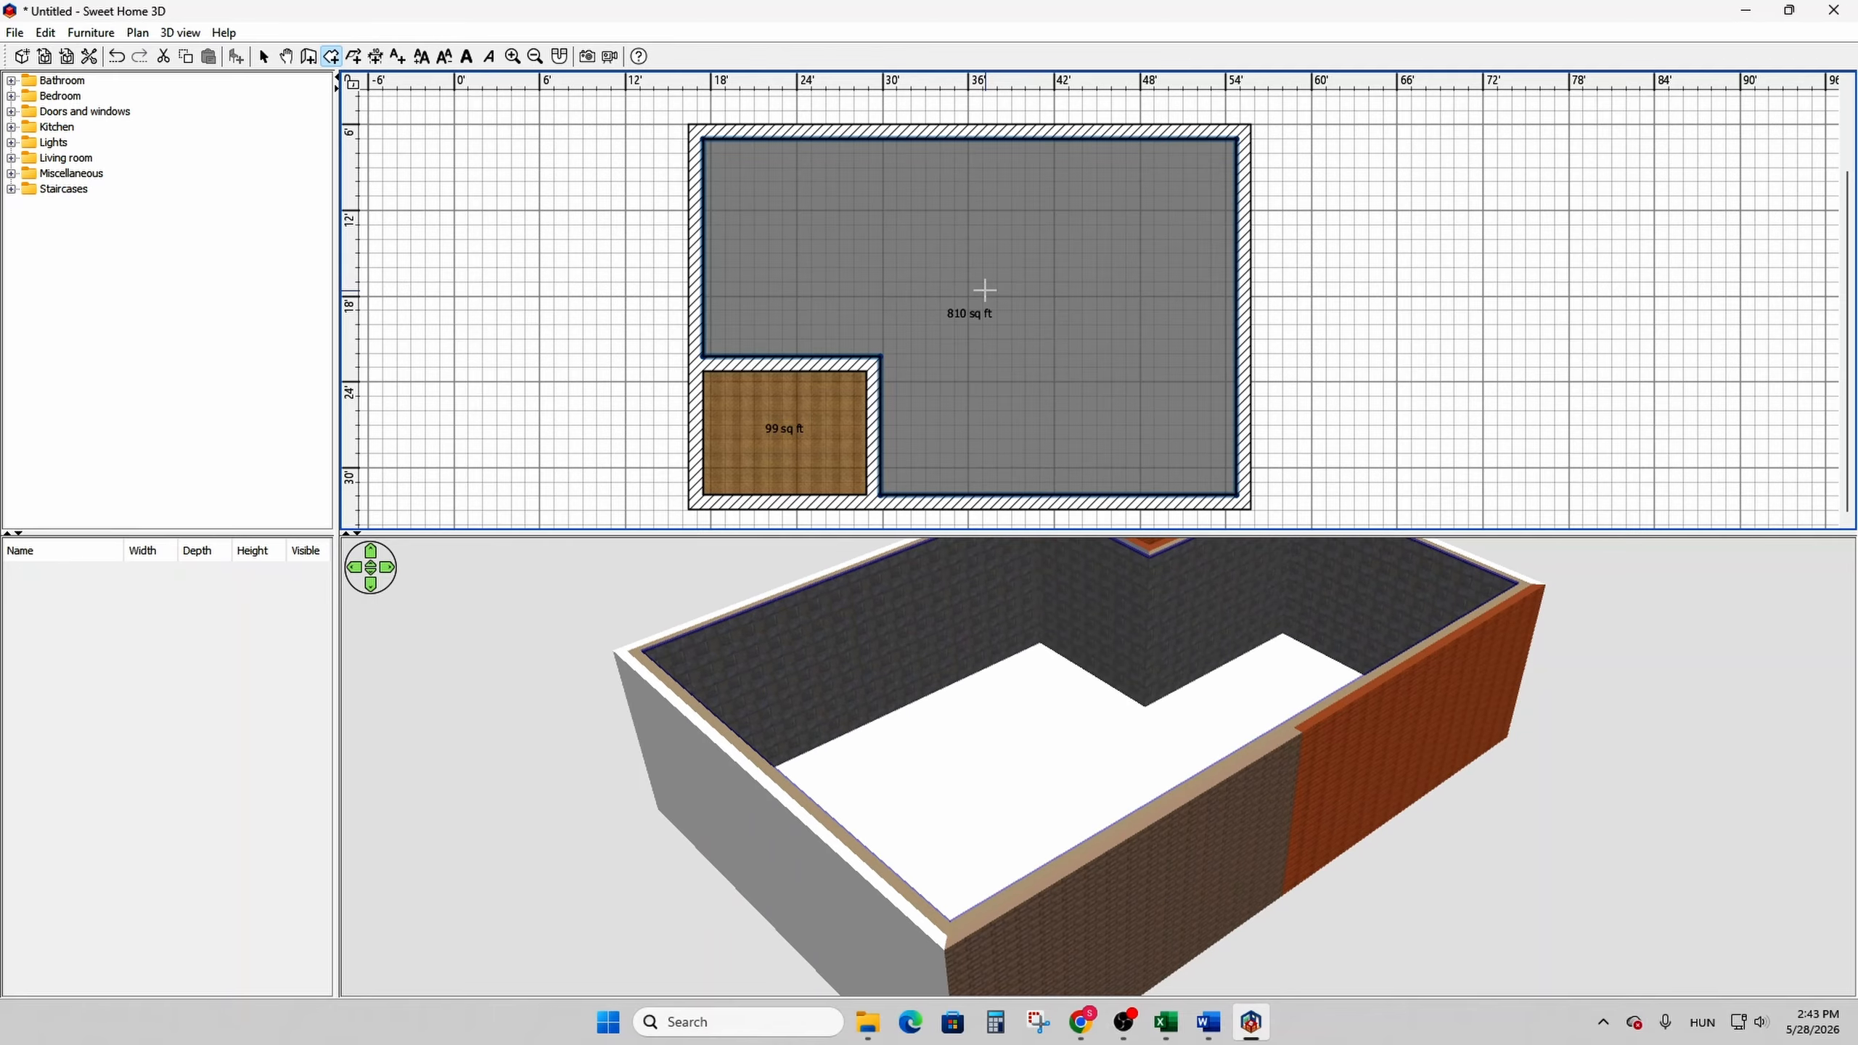
- Apply the recently used brown stone tile texture to the large room's floor
right_click(1043, 269)
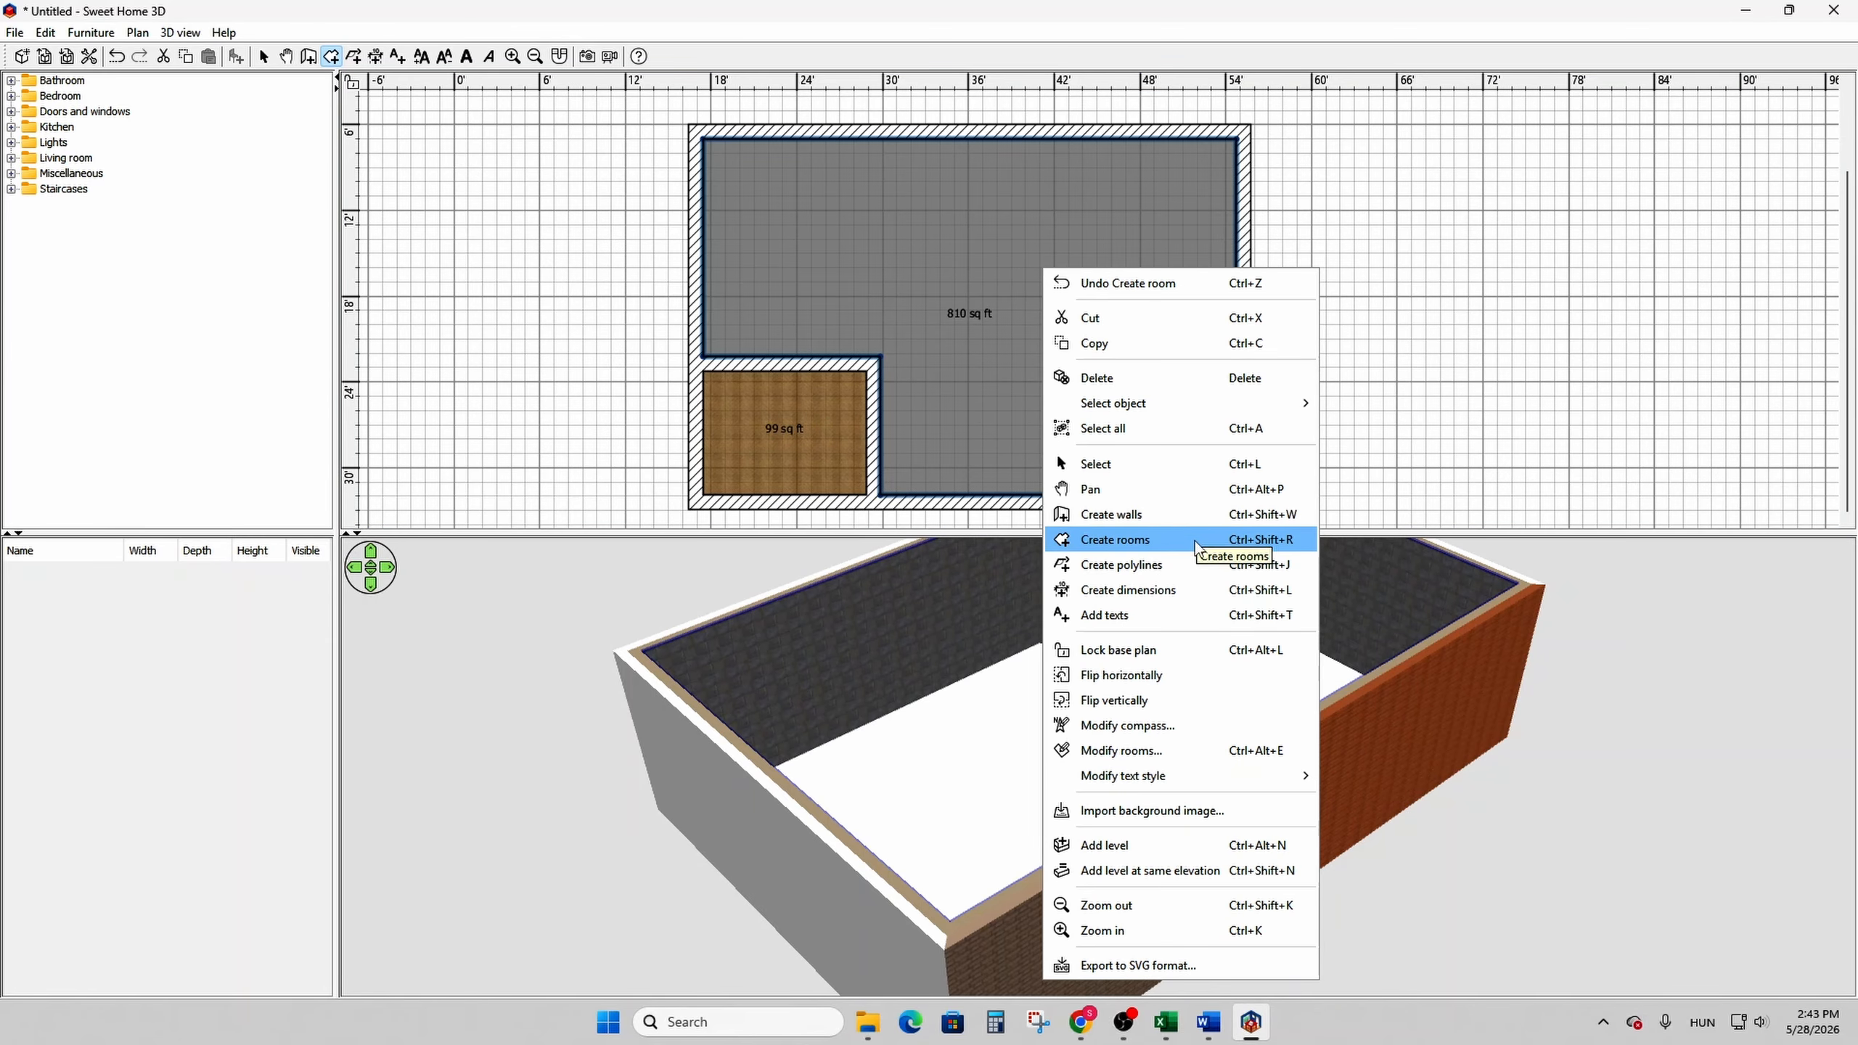
left_click(1194, 754)
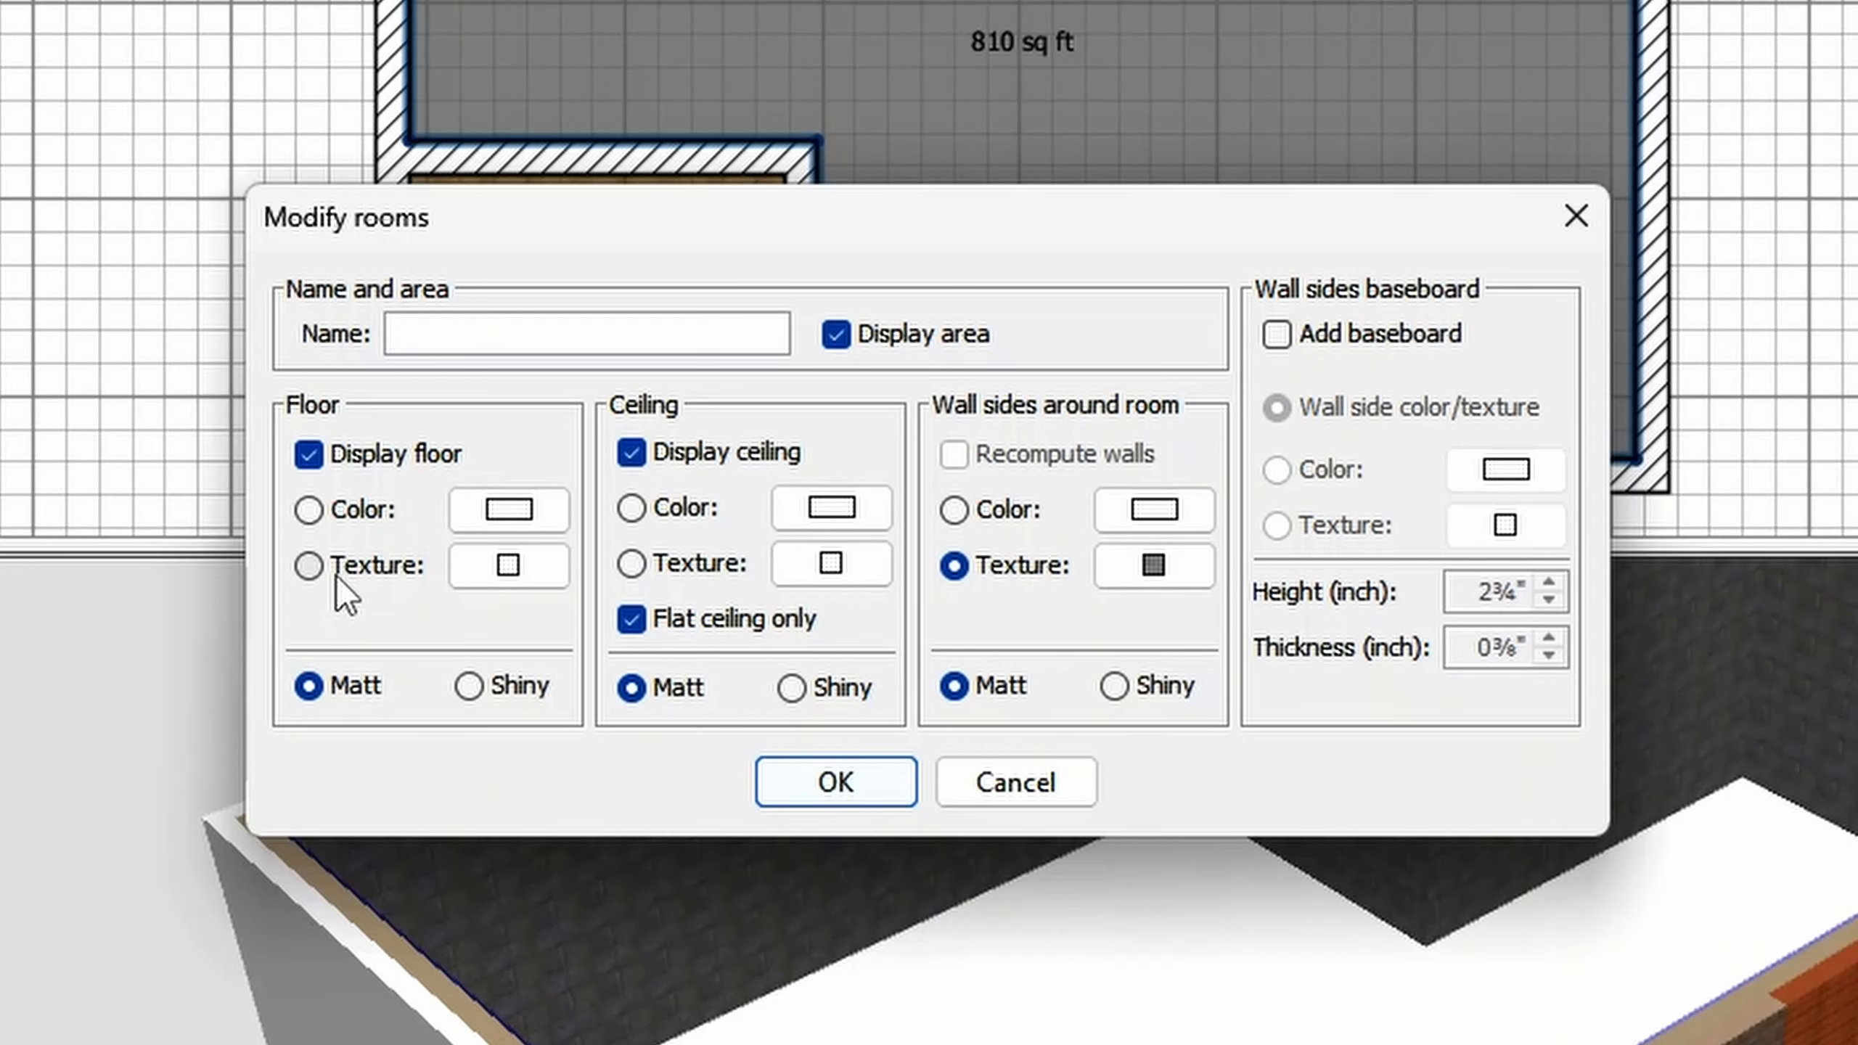
left_click(337, 573)
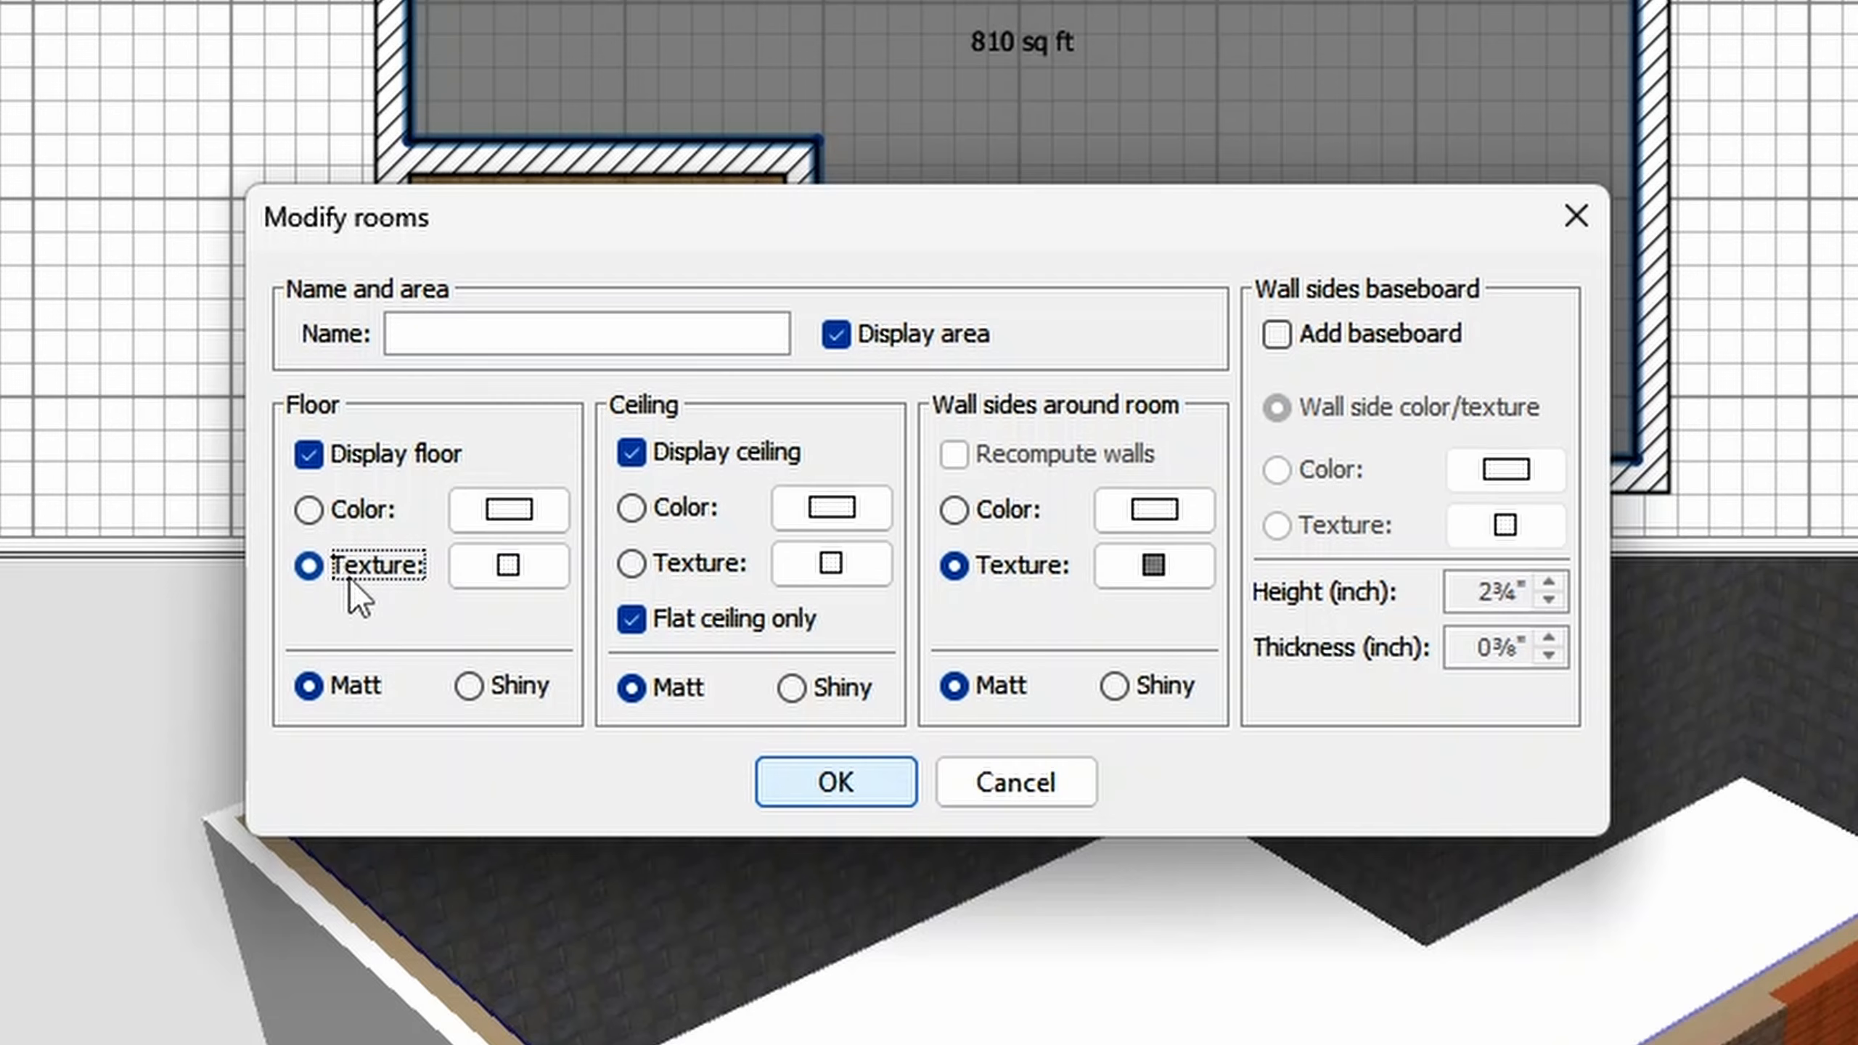
left_click(514, 572)
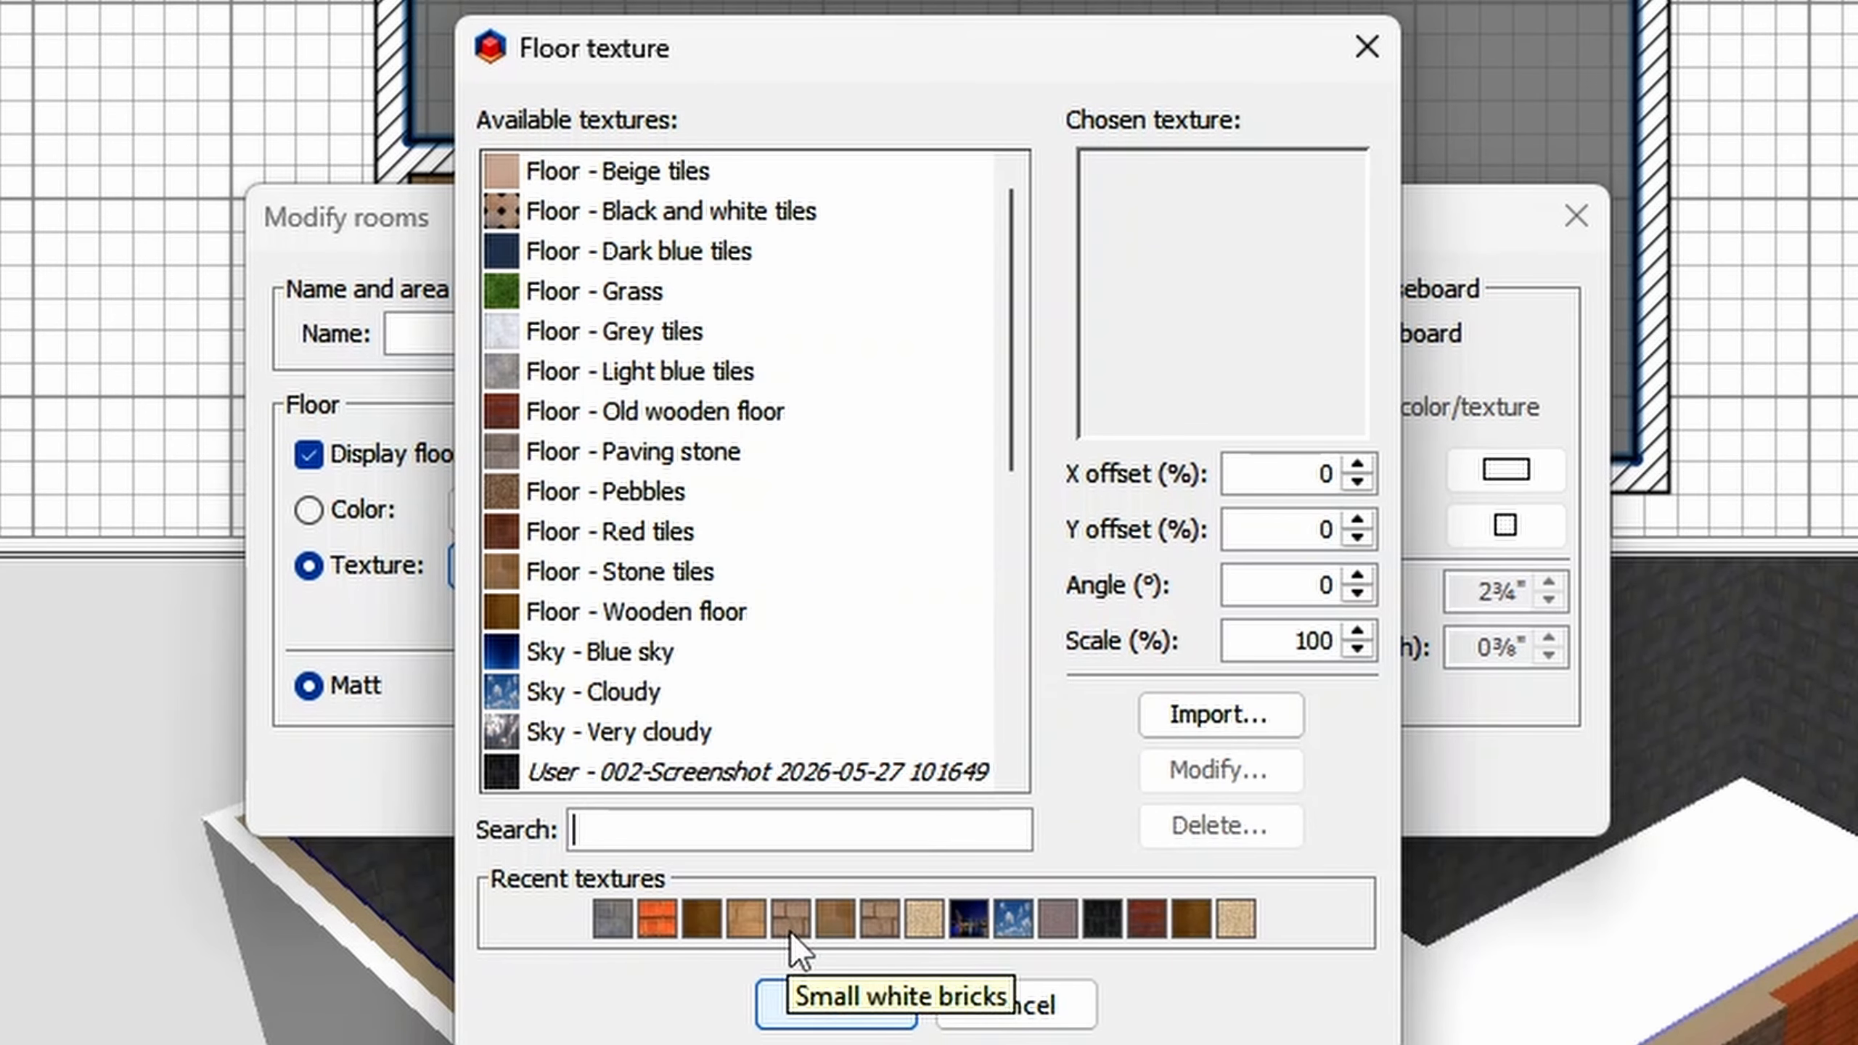
left_click(829, 920)
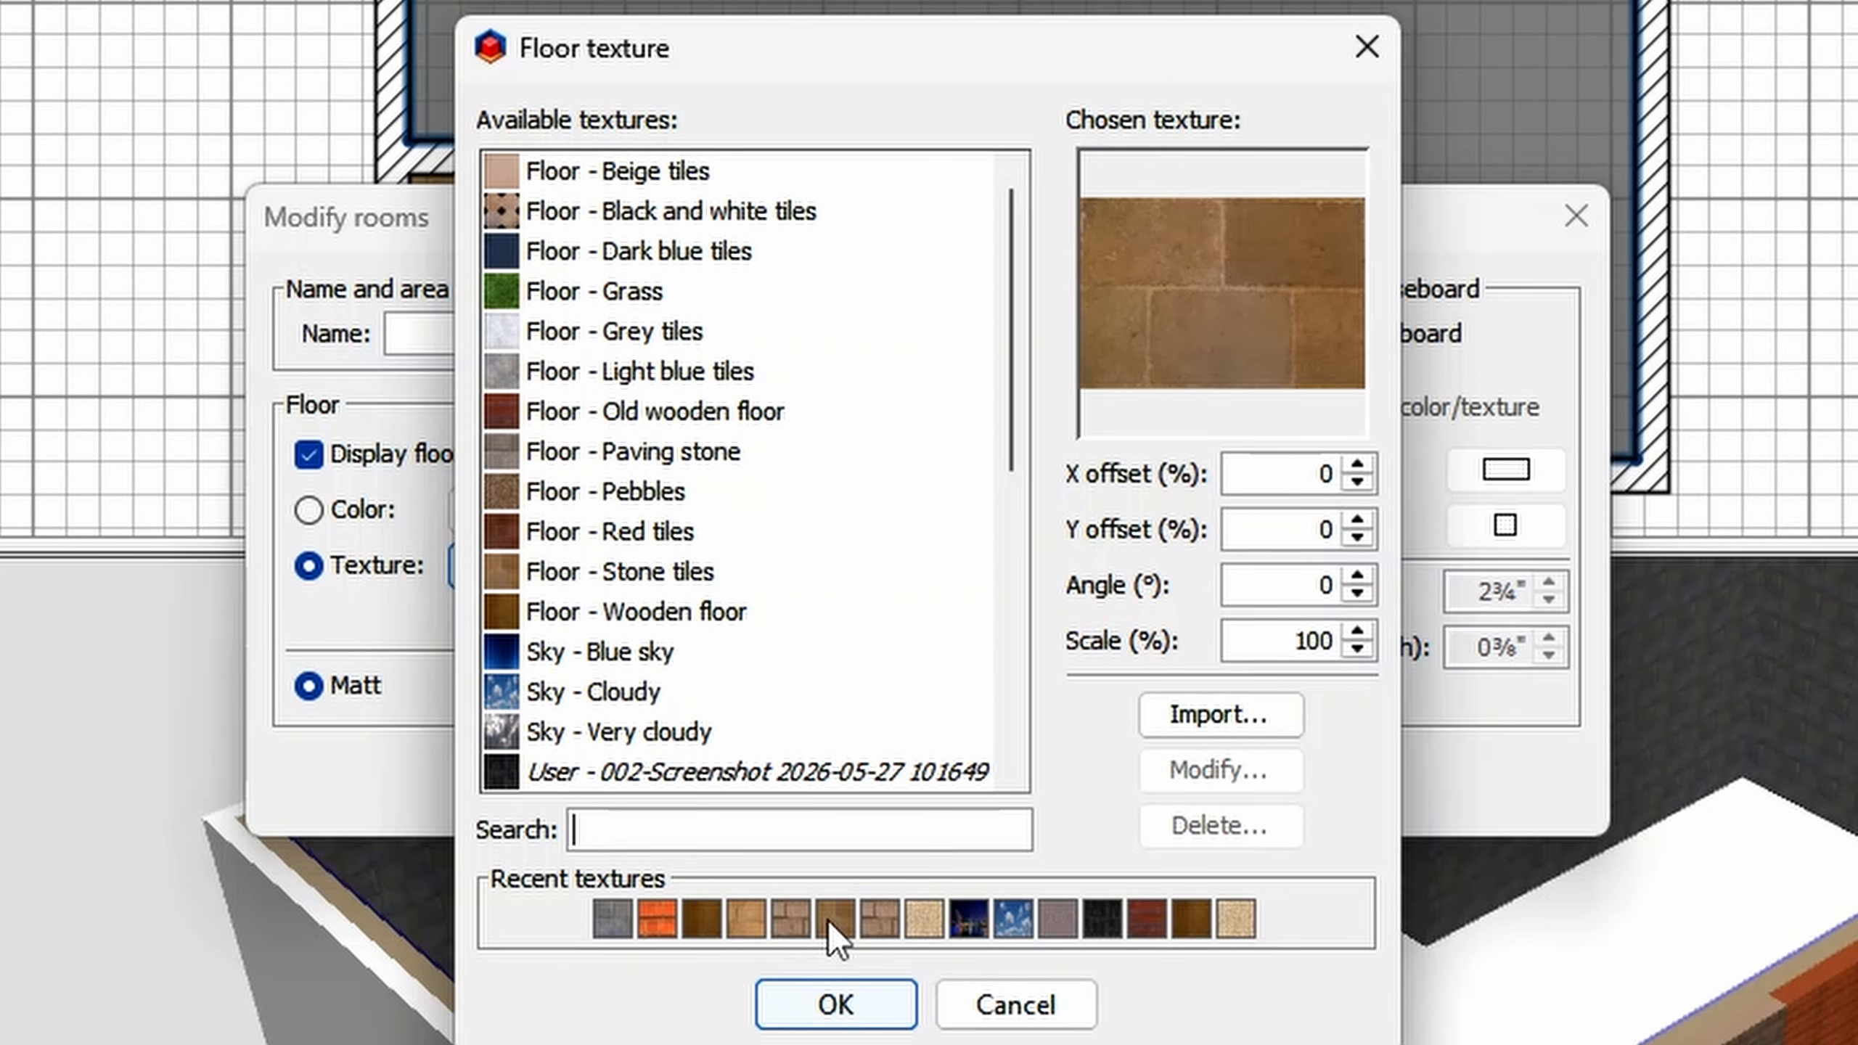
left_click(834, 1004)
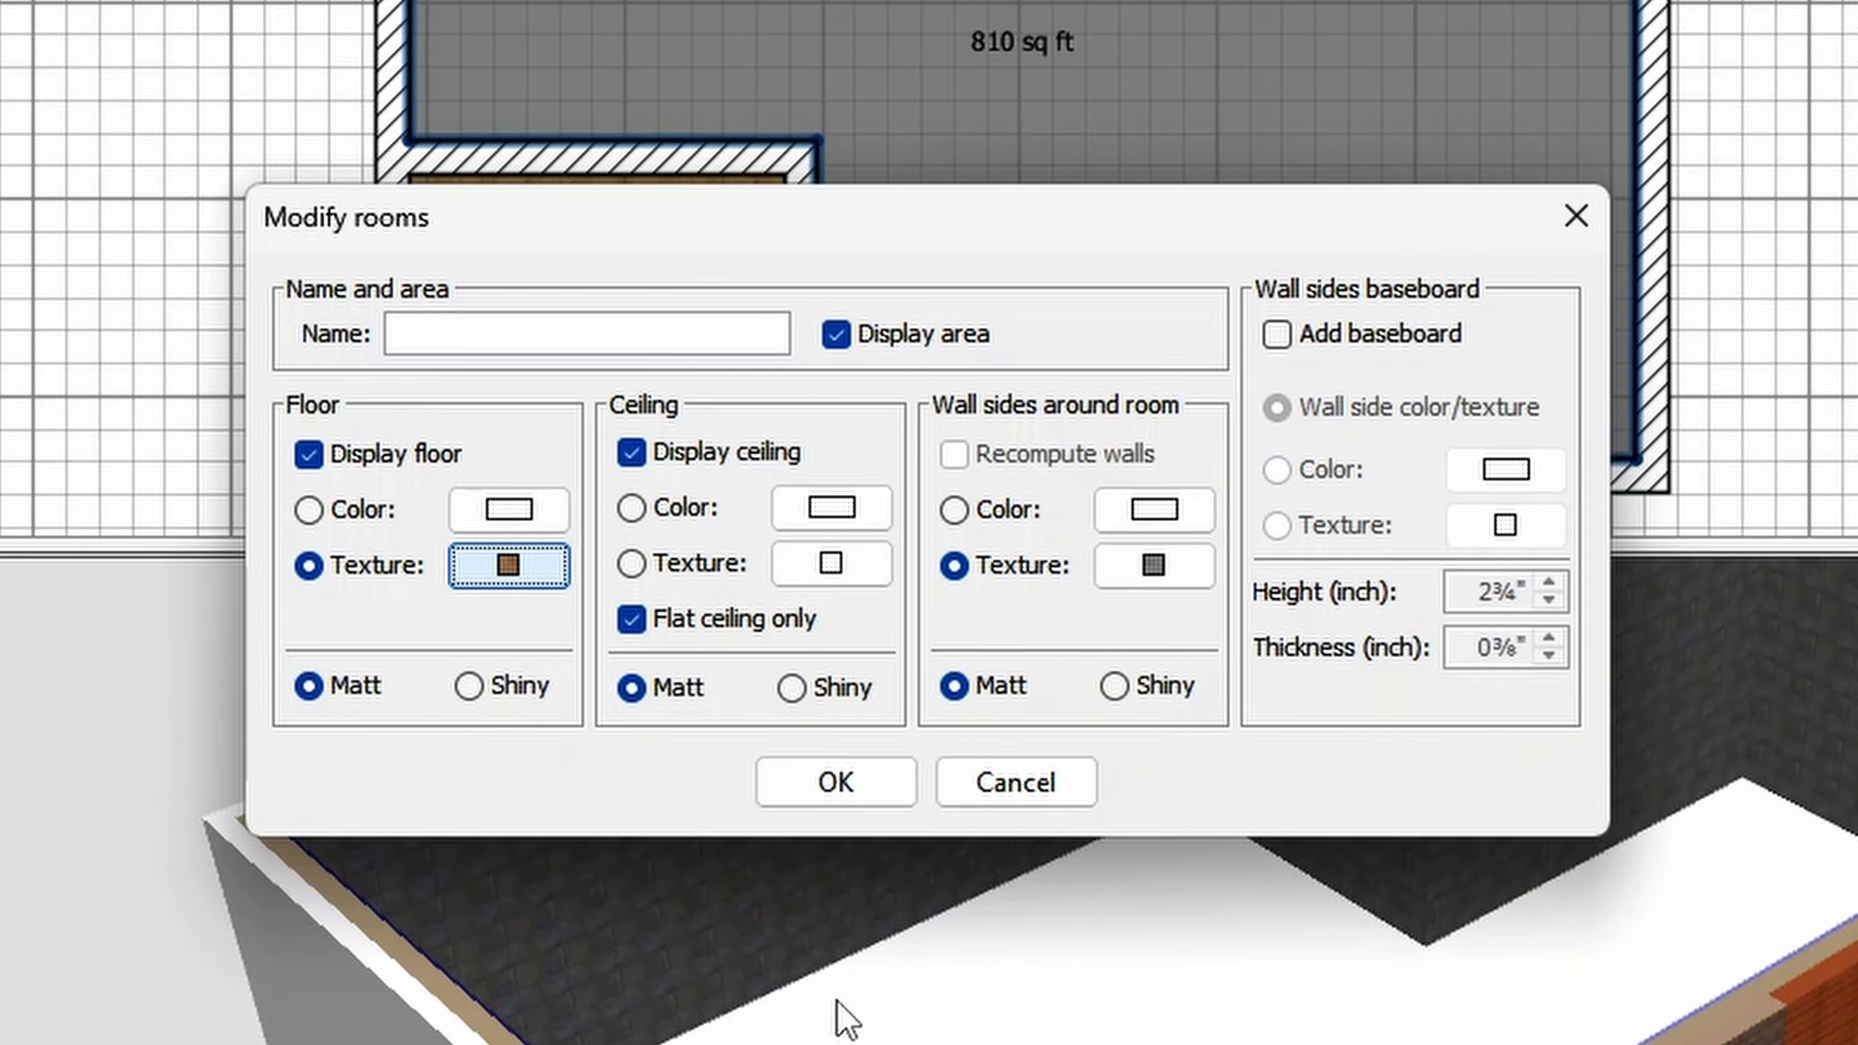
left_click(837, 781)
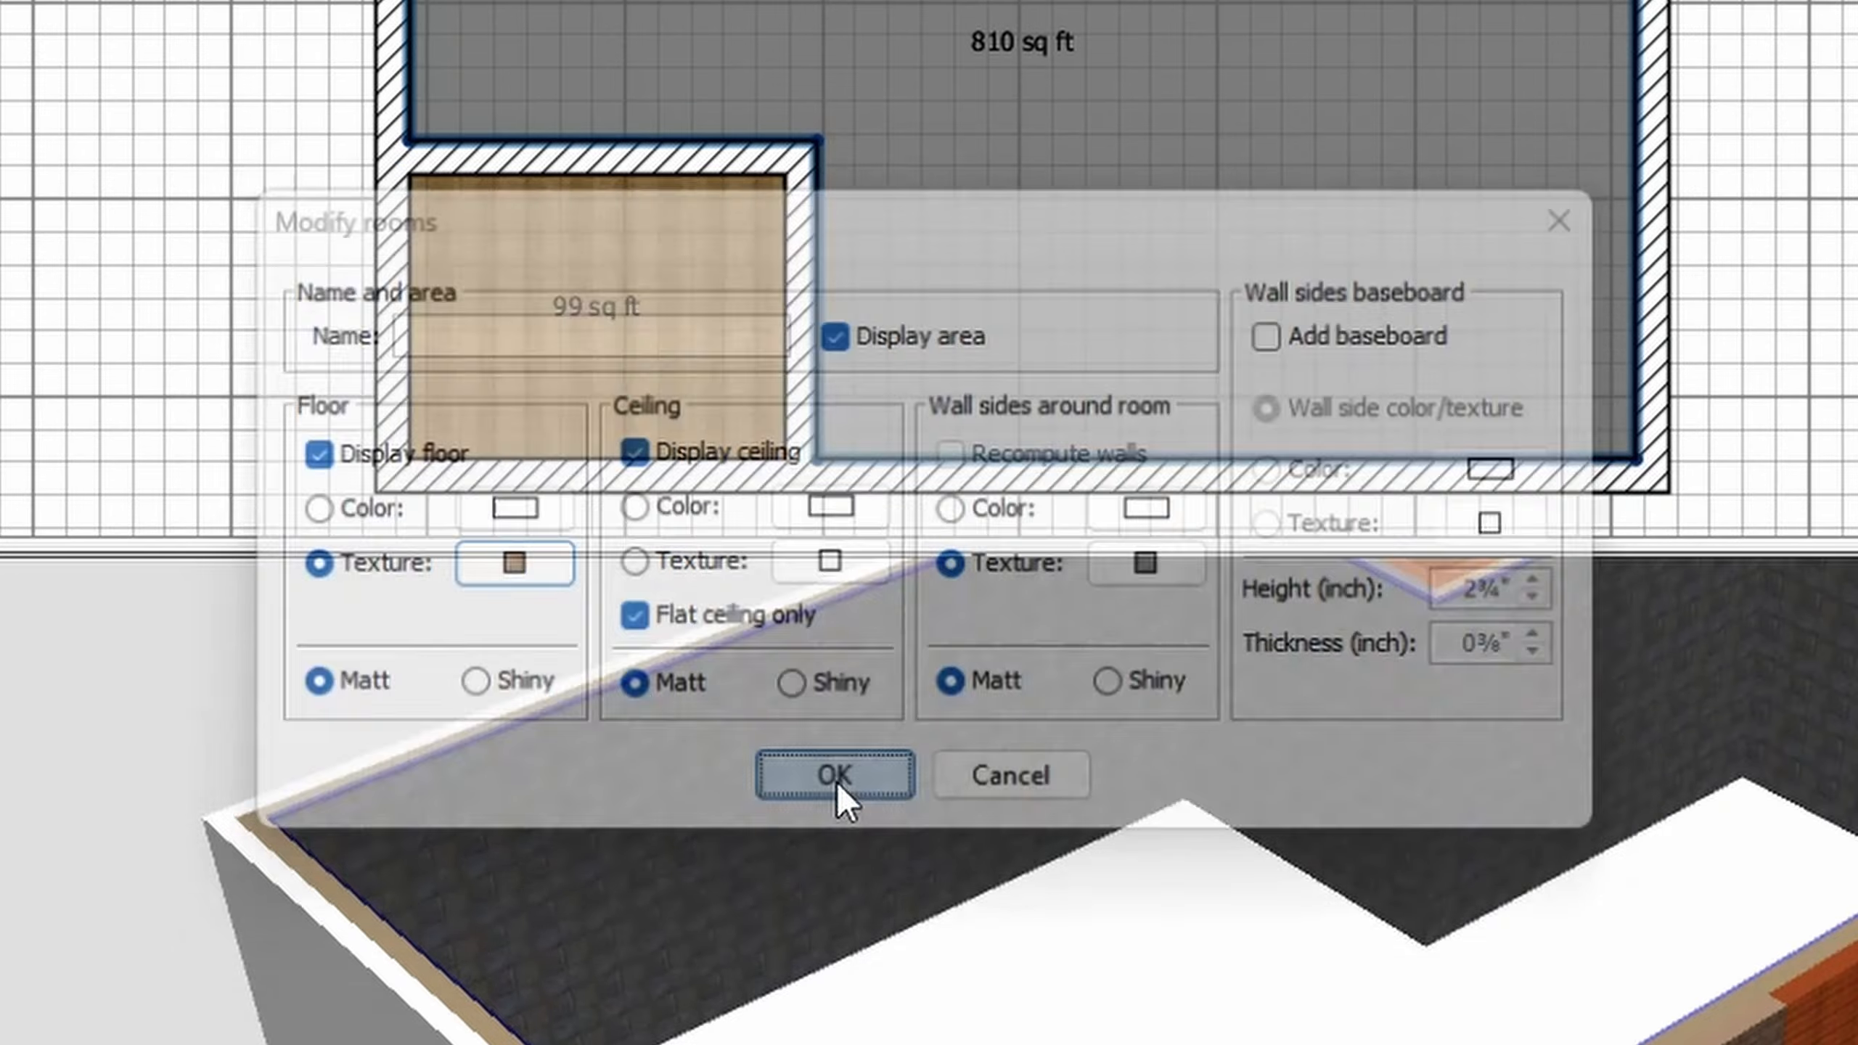
- Place a Double window in the right part of the upper outer wall and an Open door to its left
left_click_drag(990, 741, 1271, 731)
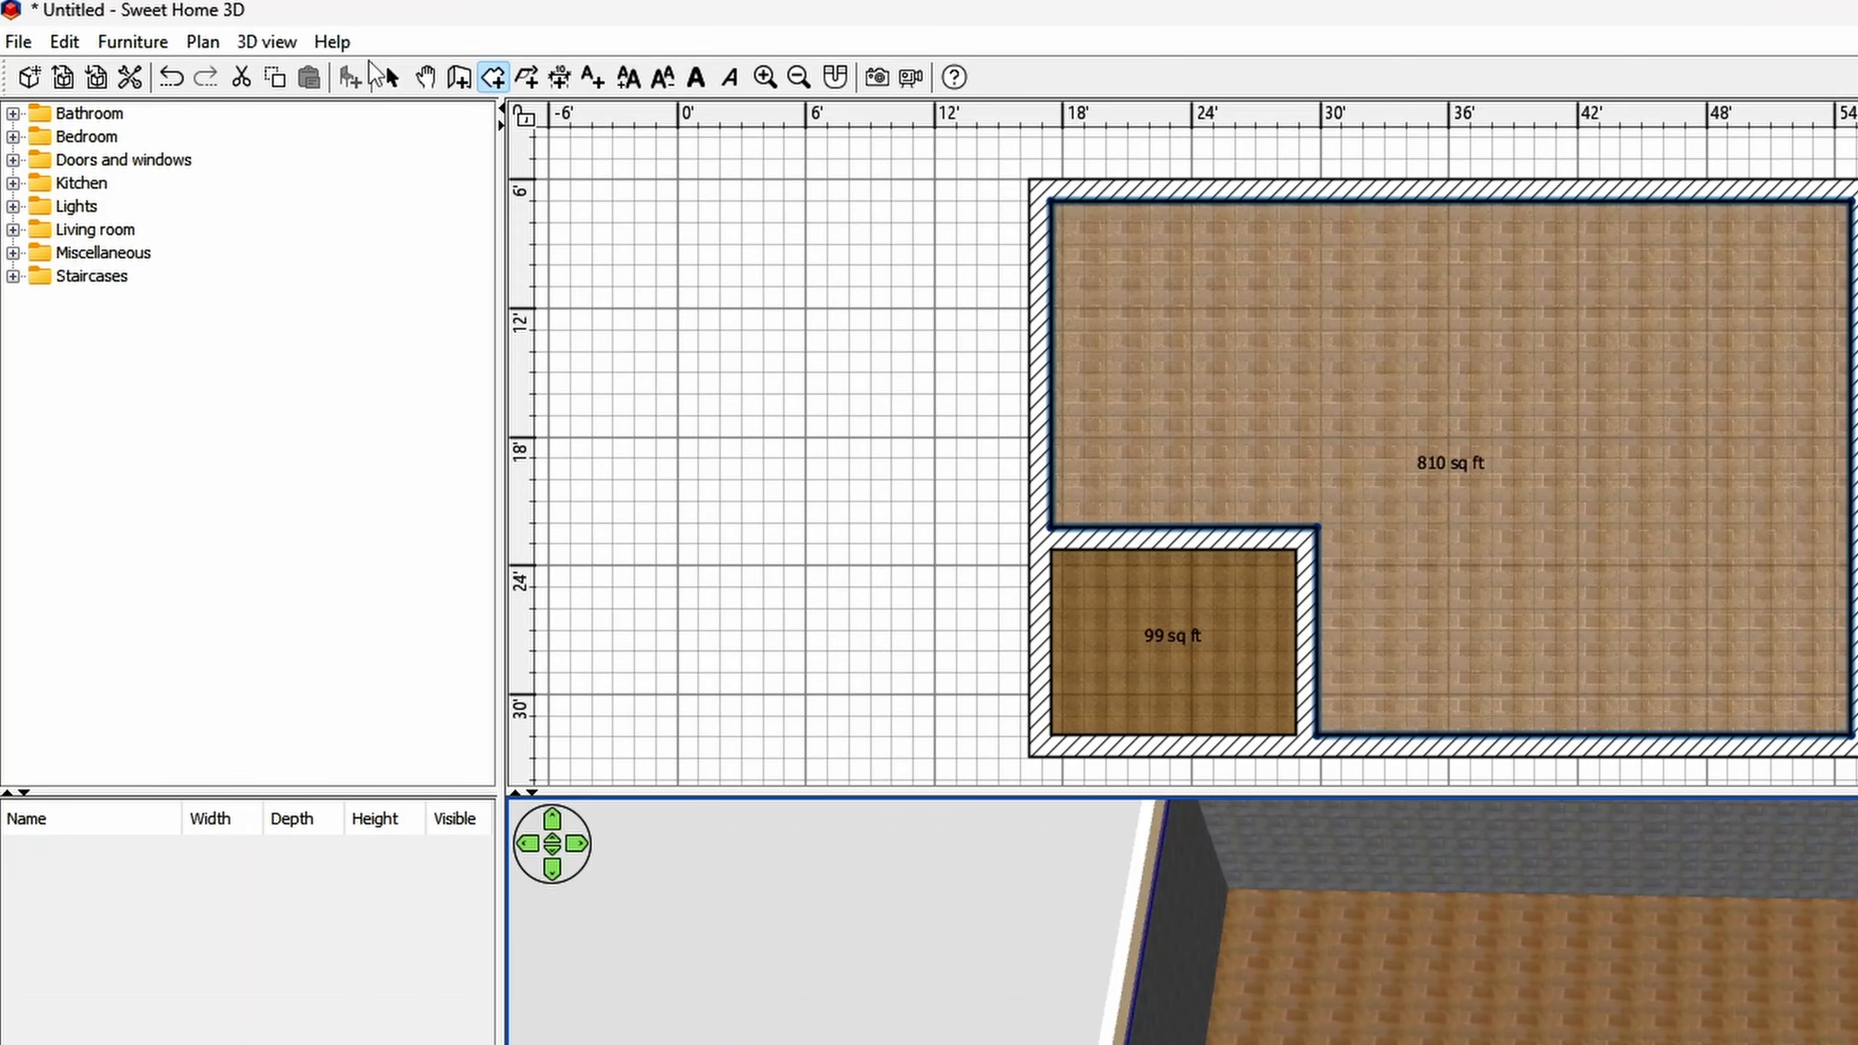
left_click(12, 161)
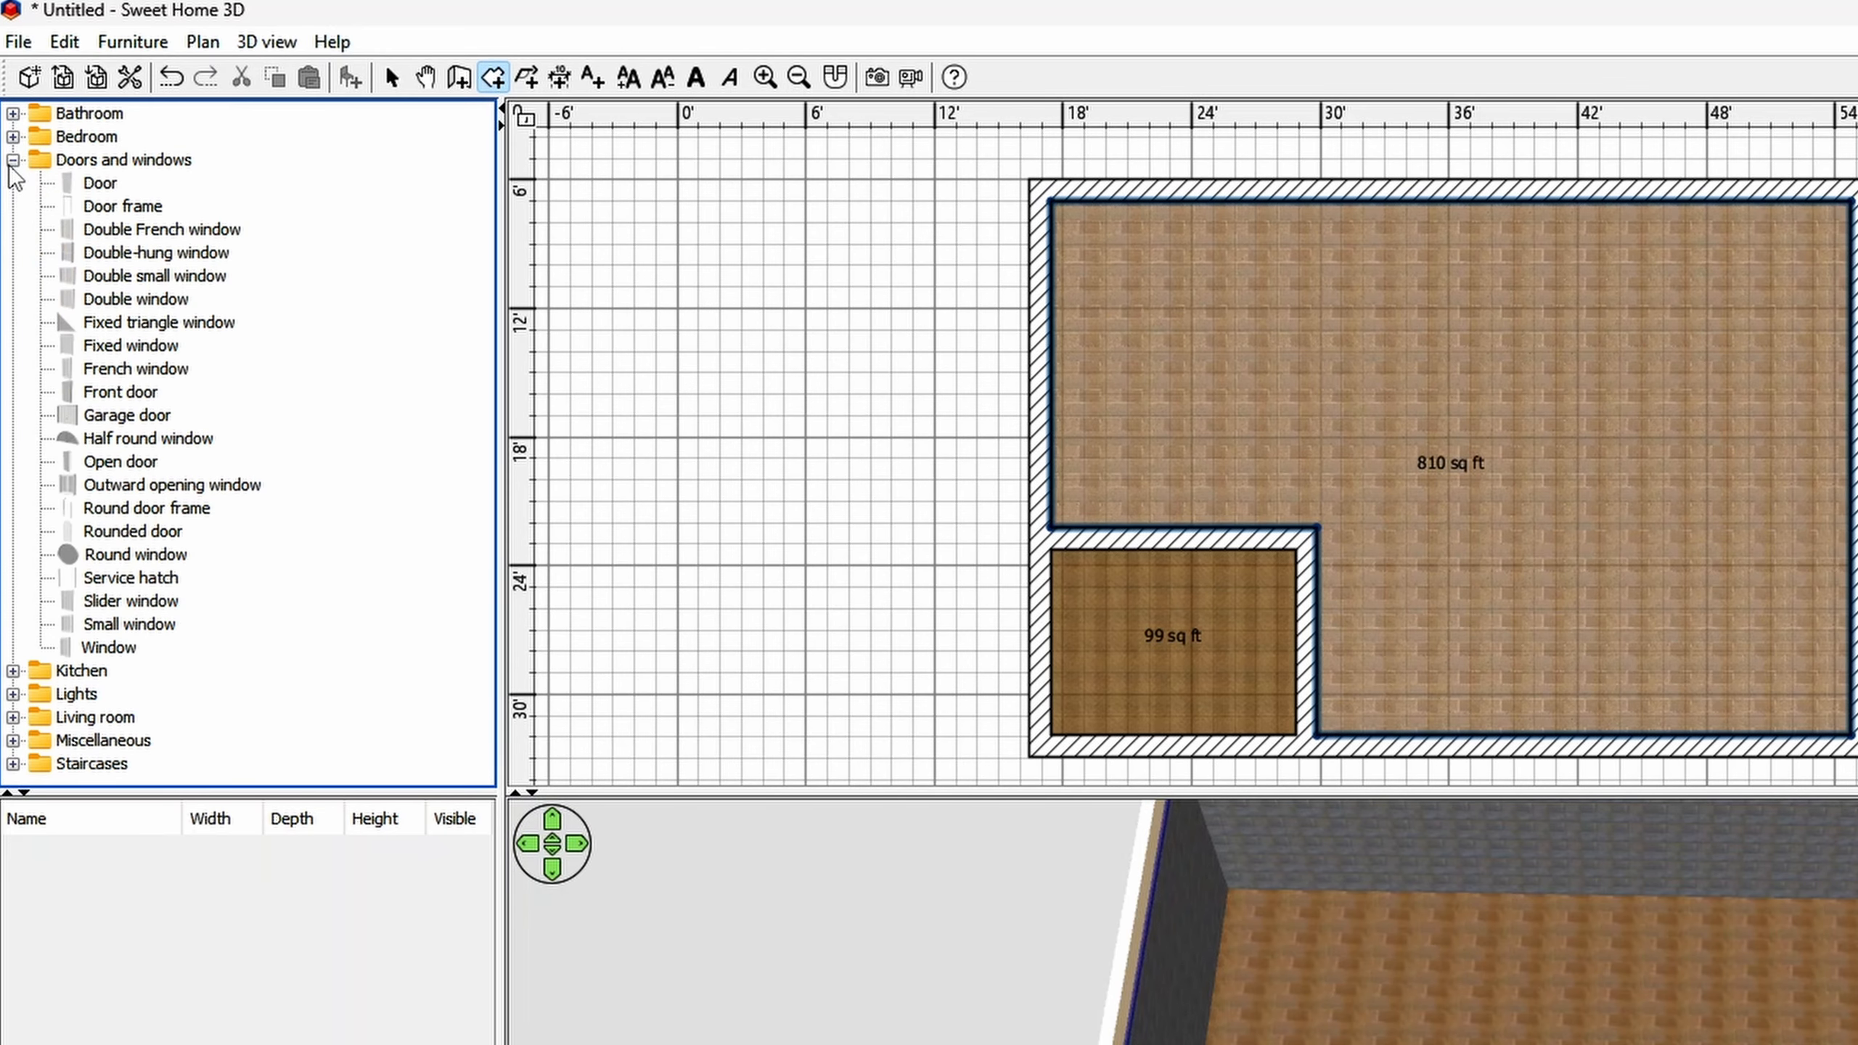
left_click_drag(146, 298, 1618, 193)
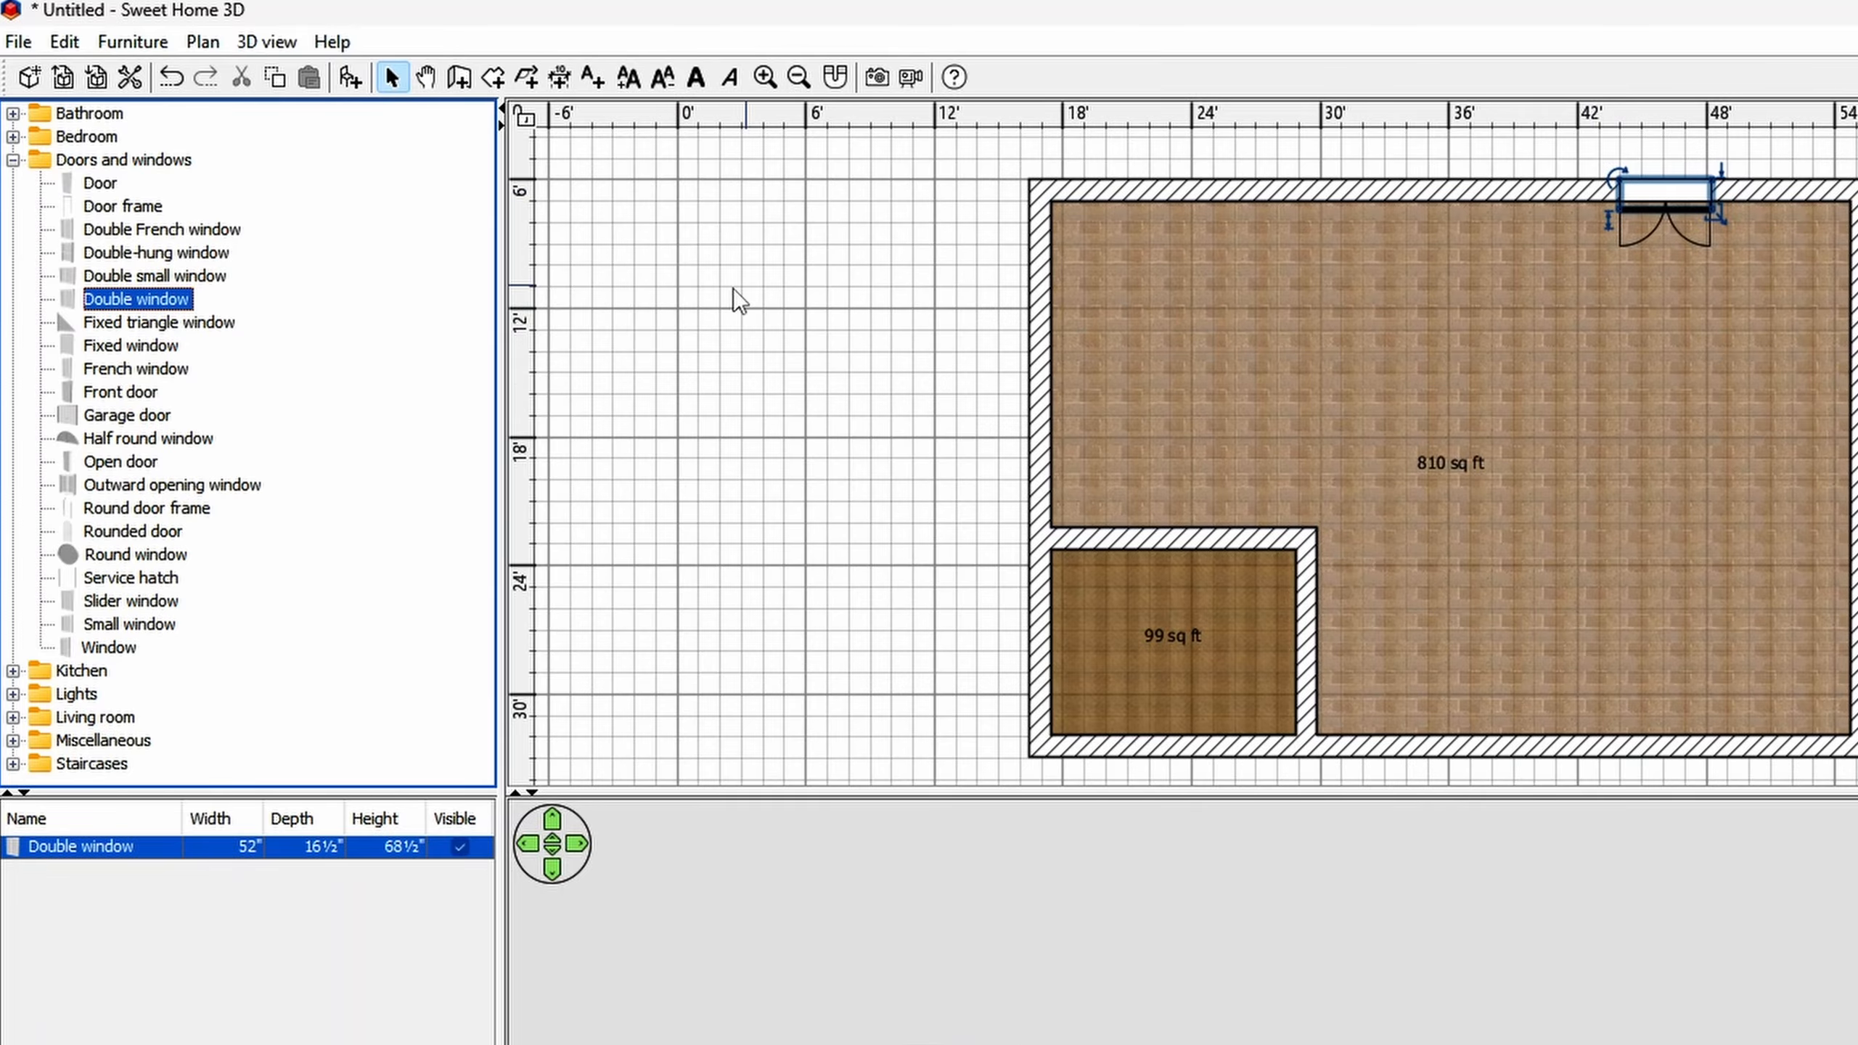
left_click_drag(146, 466, 1518, 234)
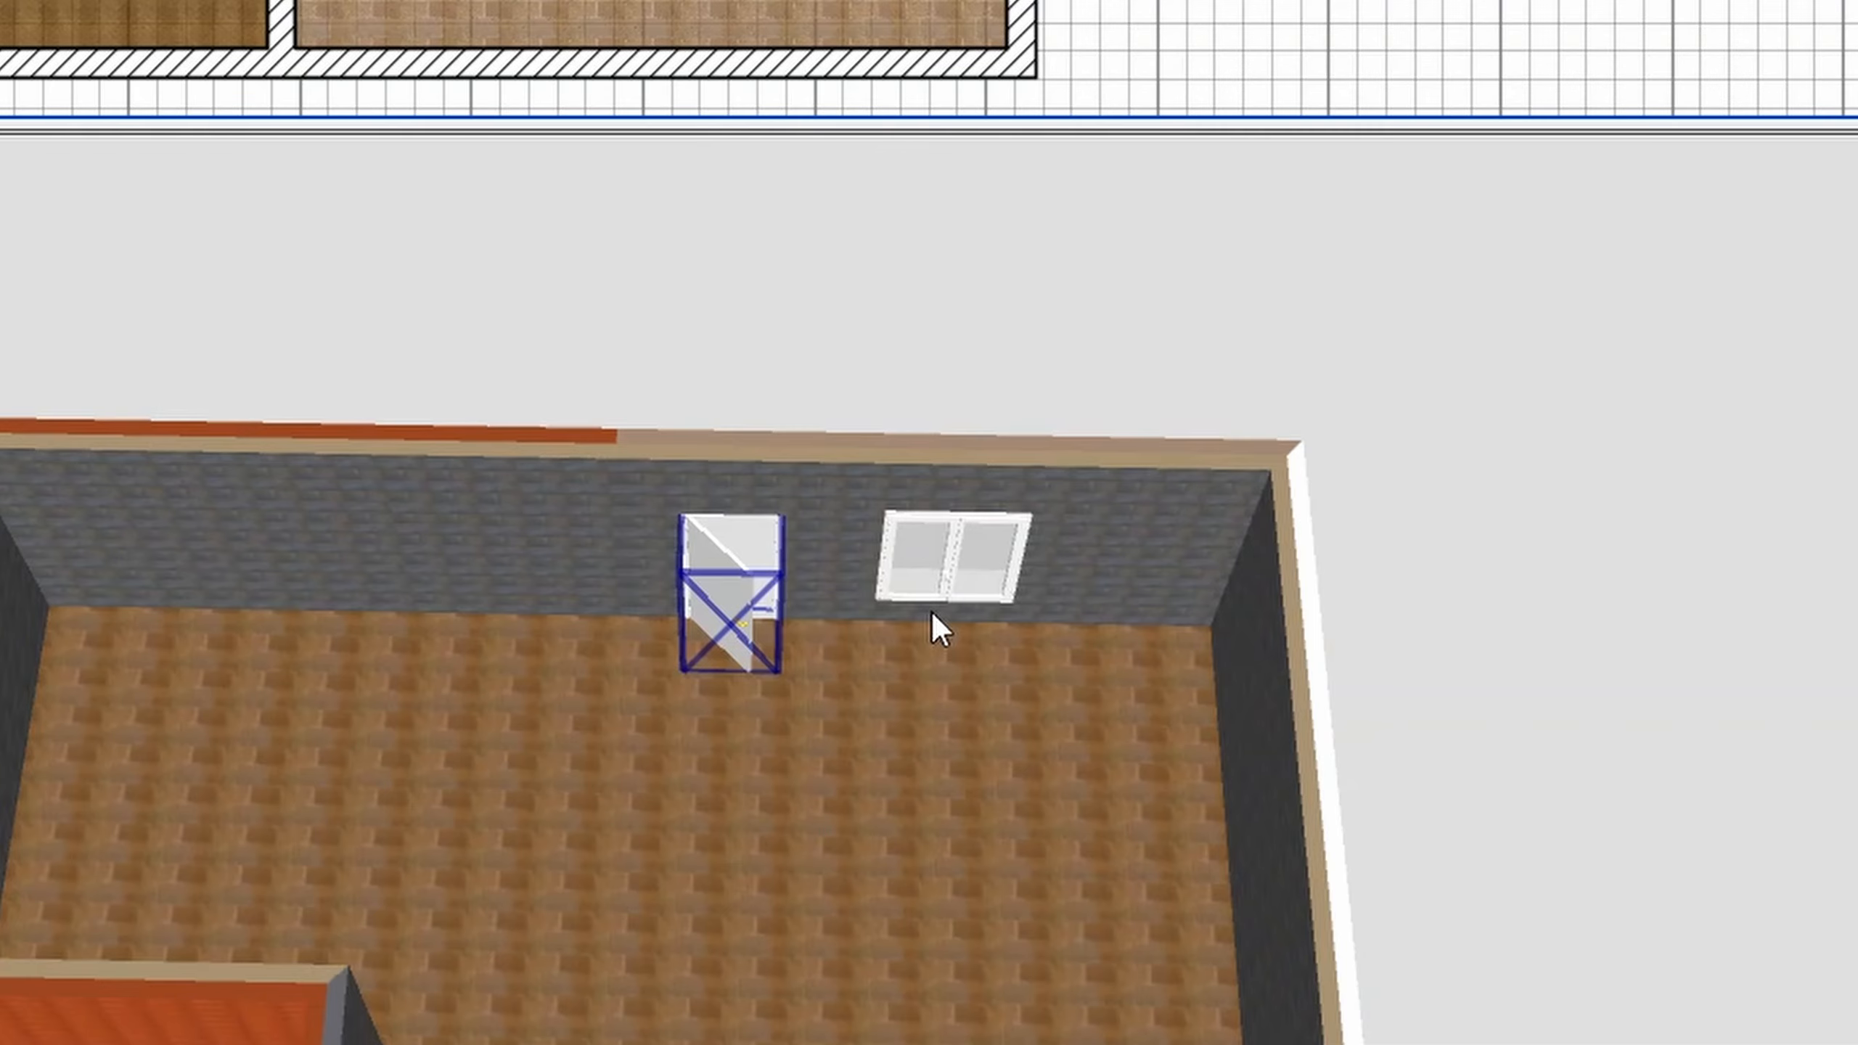
- Switch to the virtual visit, move the visitor into the large room and turn to view the door and window
right_click(938, 628)
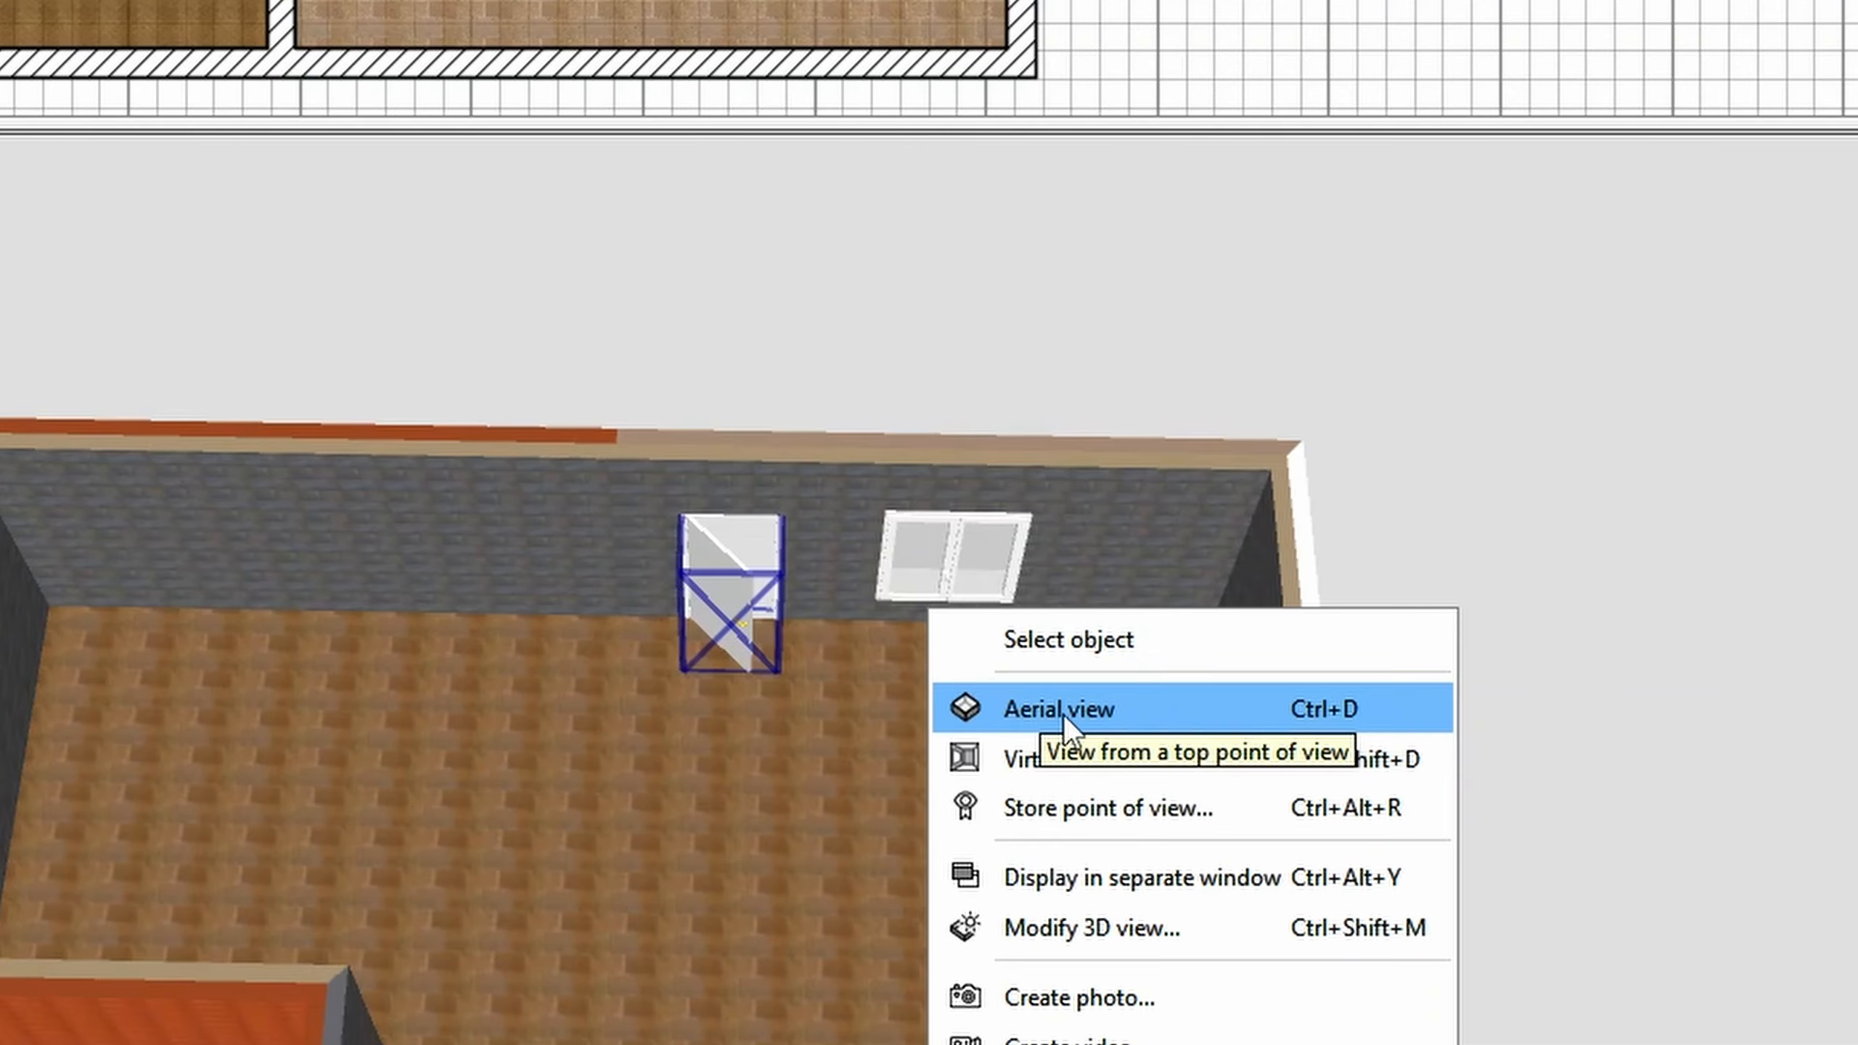
left_click(1034, 760)
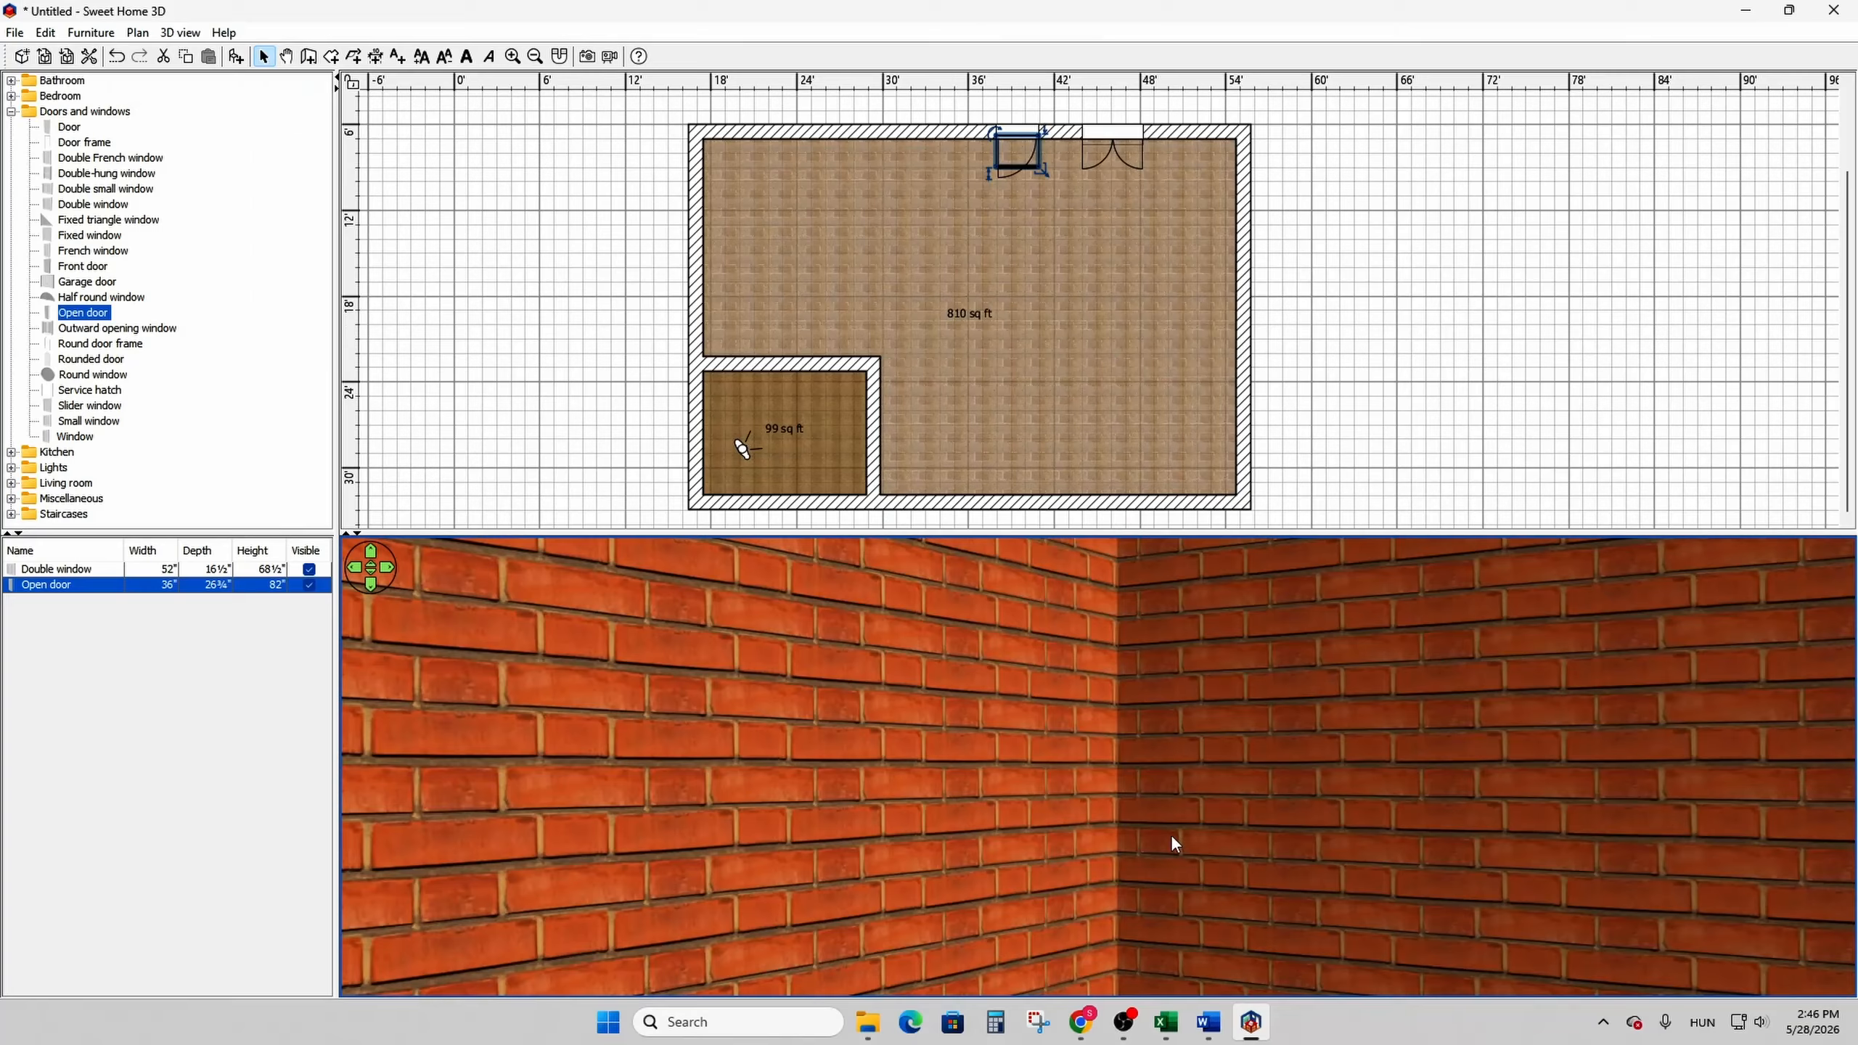
left_click_drag(745, 448, 914, 436)
left_click_drag(666, 775, 535, 799)
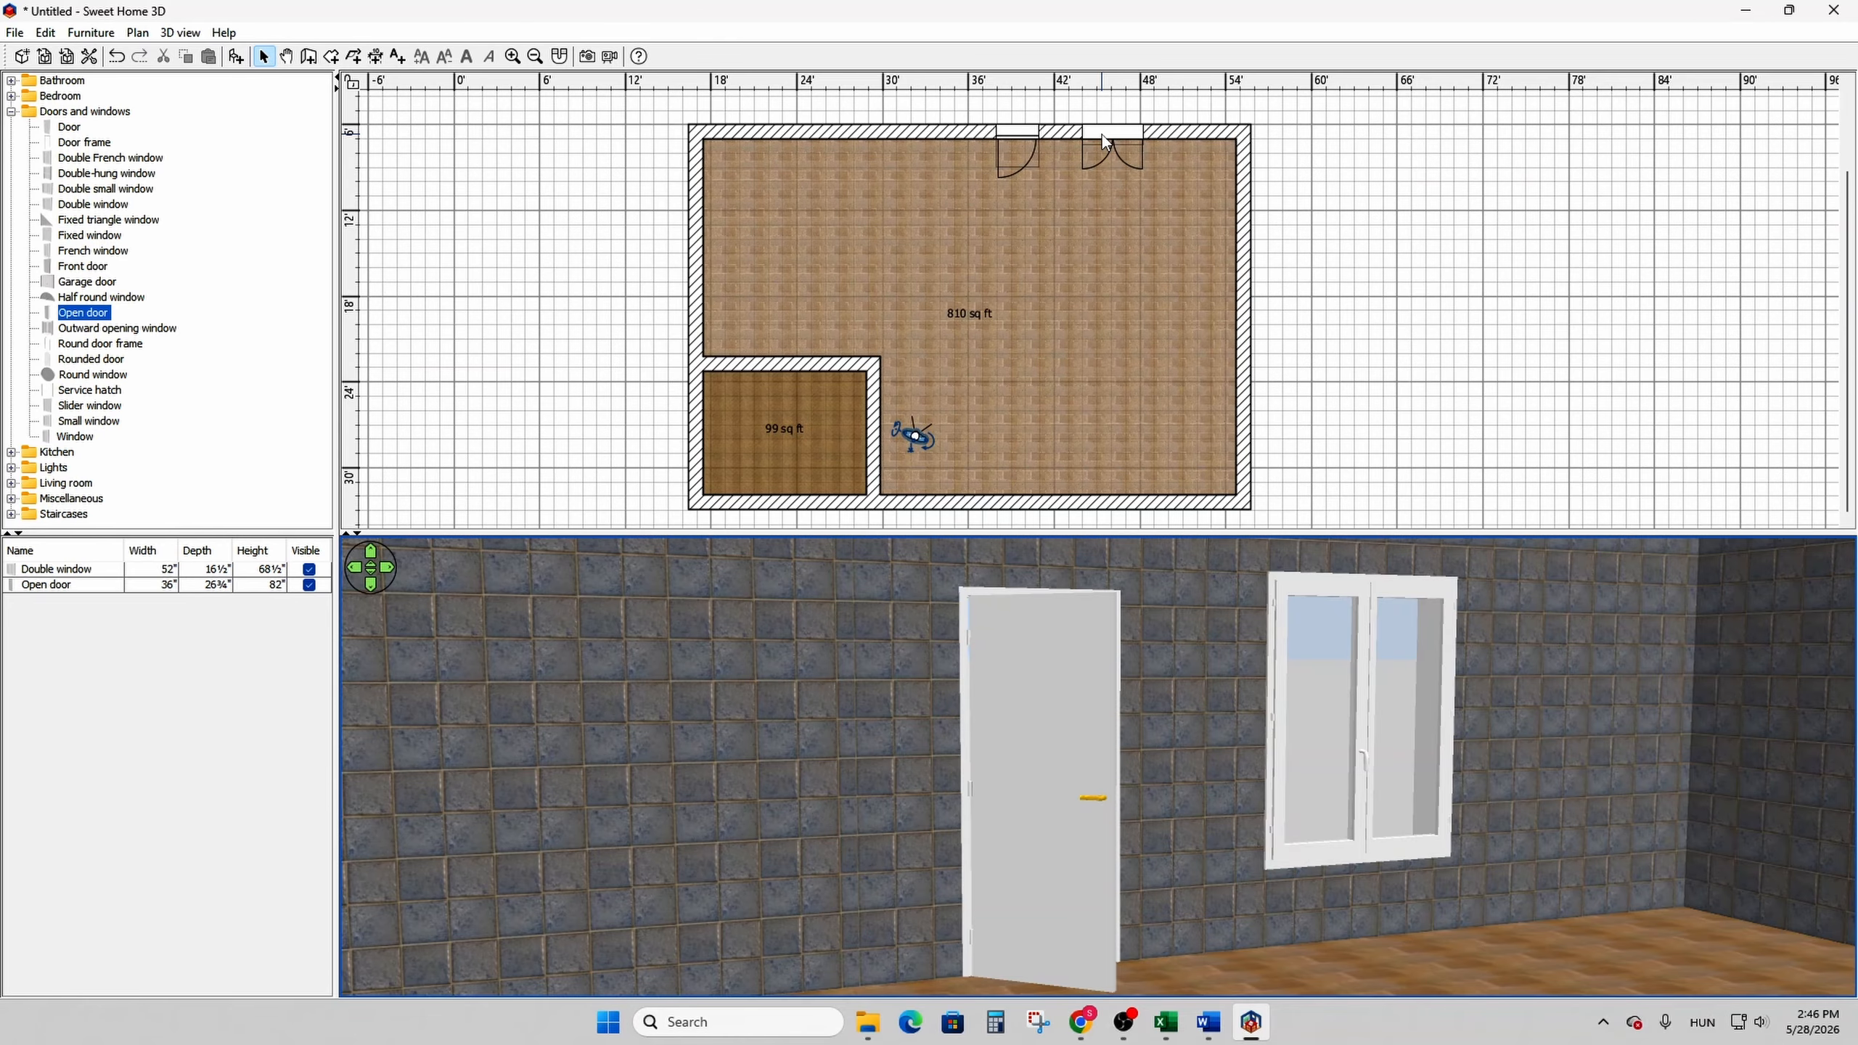
- Apply the light beige Wall - Stone texture to the Double window's white material, leaving its other material as it is
double_click(1102, 134)
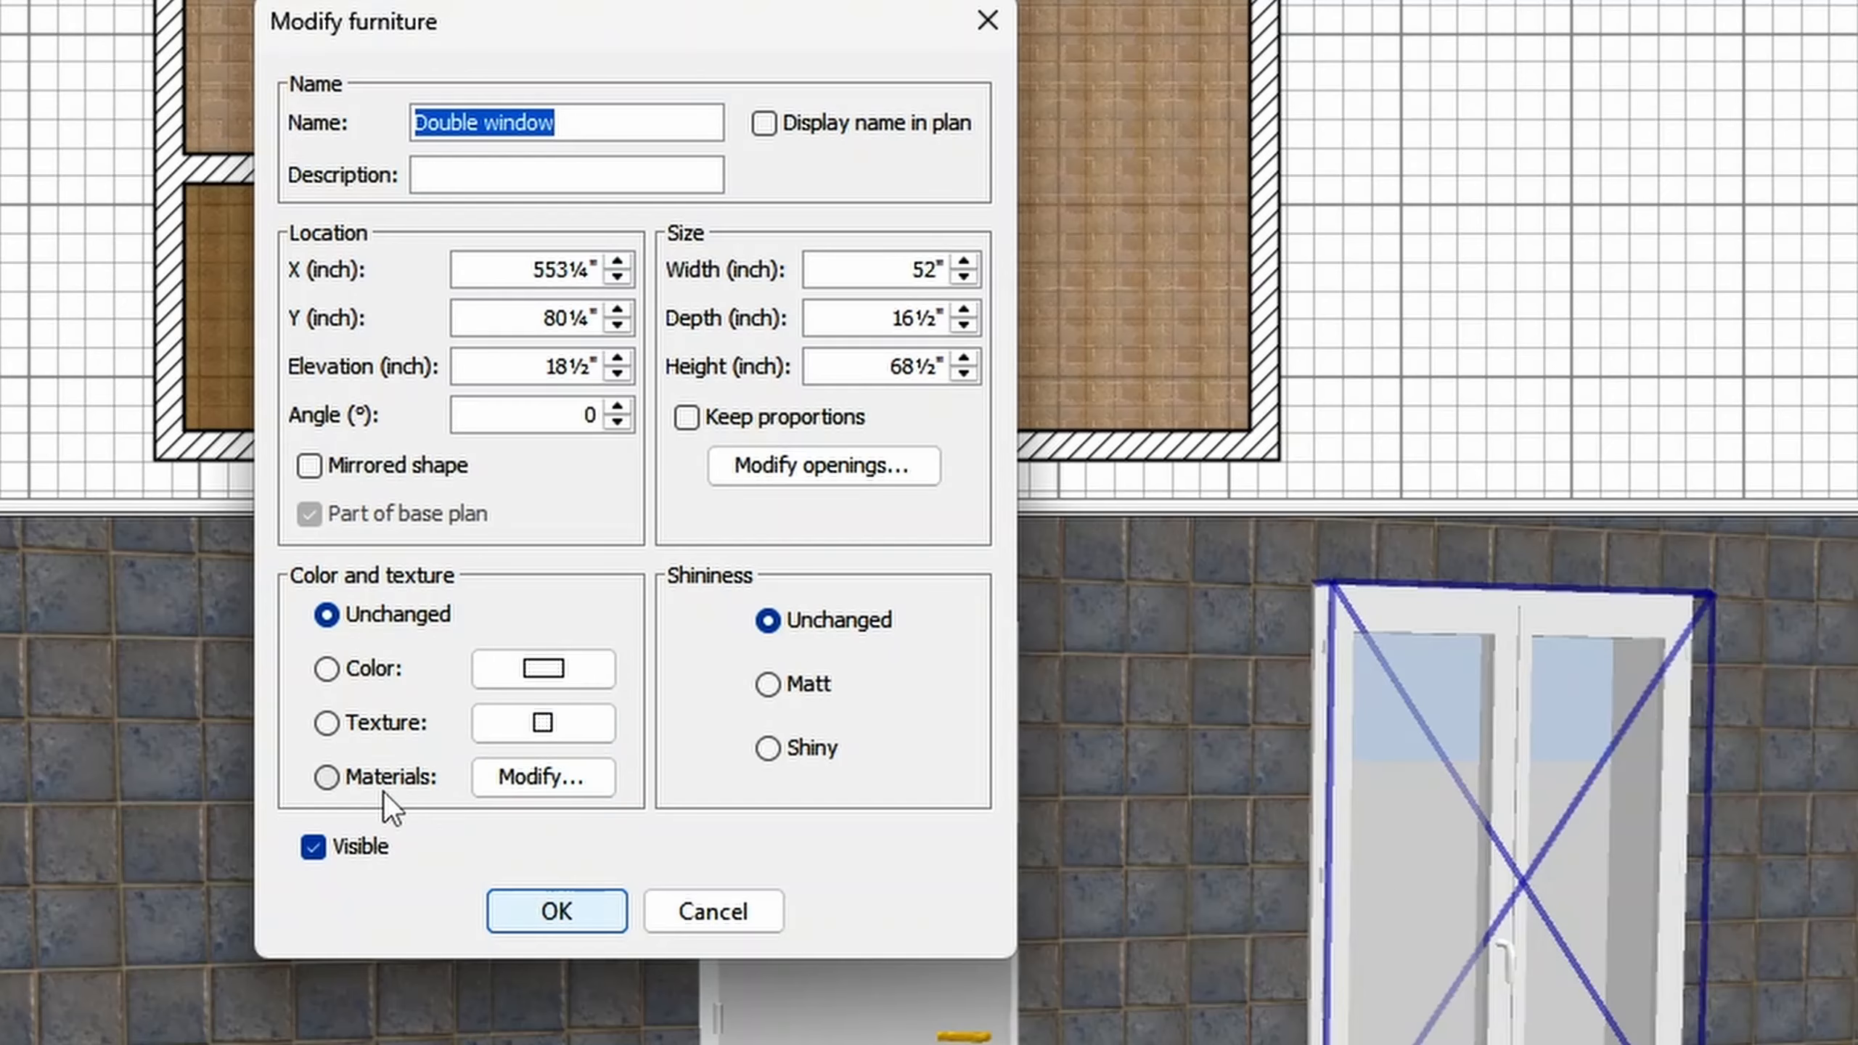
left_click(798, 668)
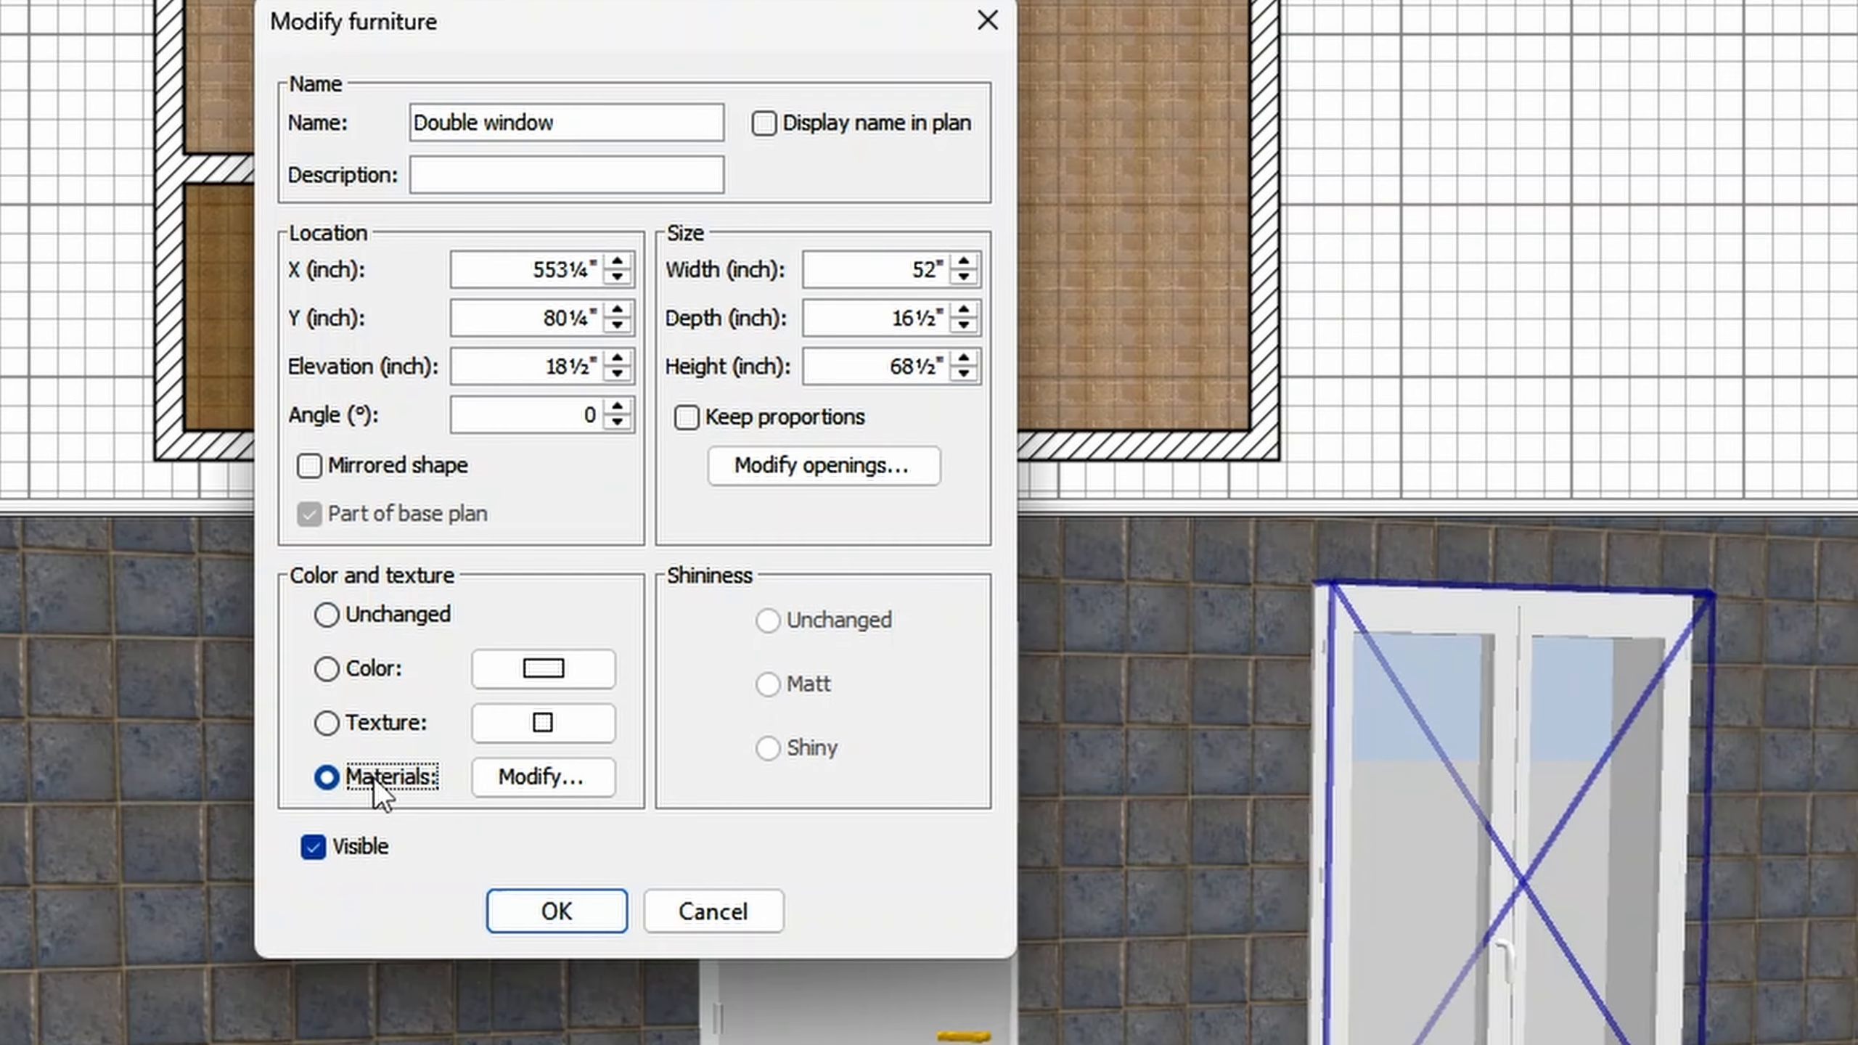
left_click(550, 780)
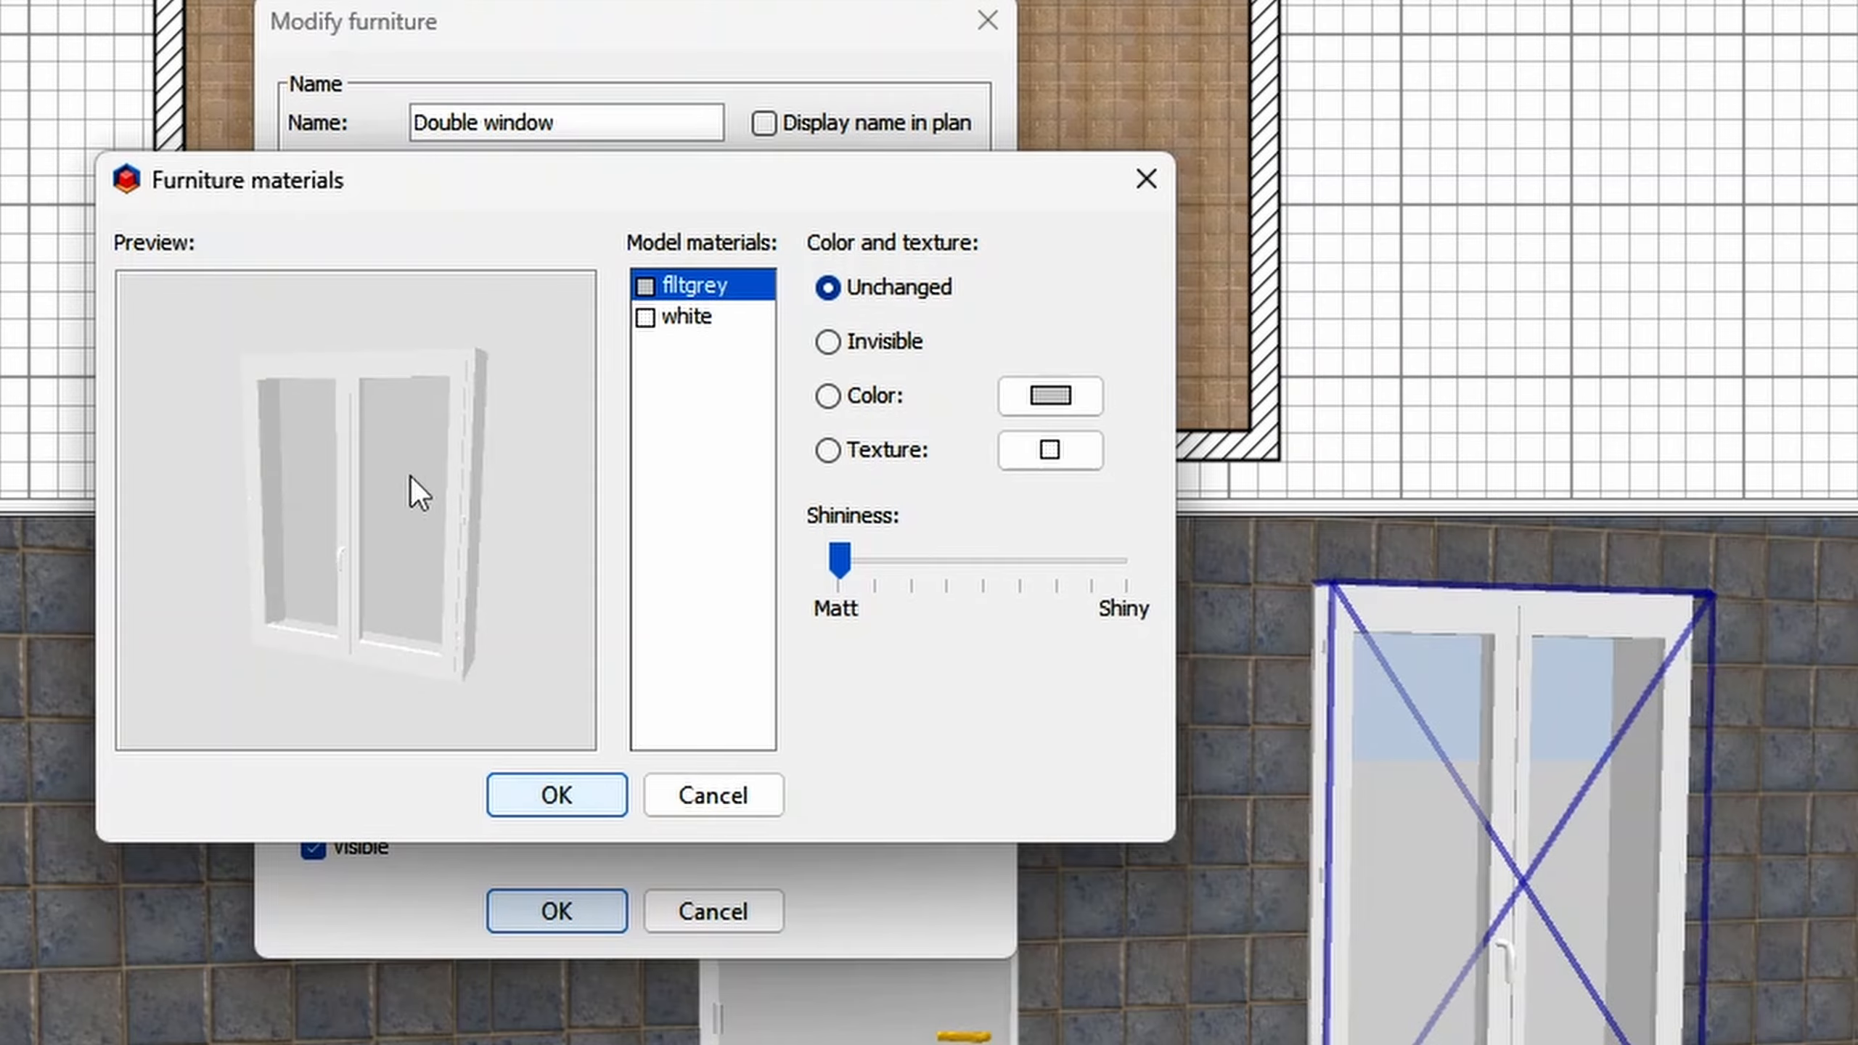
left_click(680, 319)
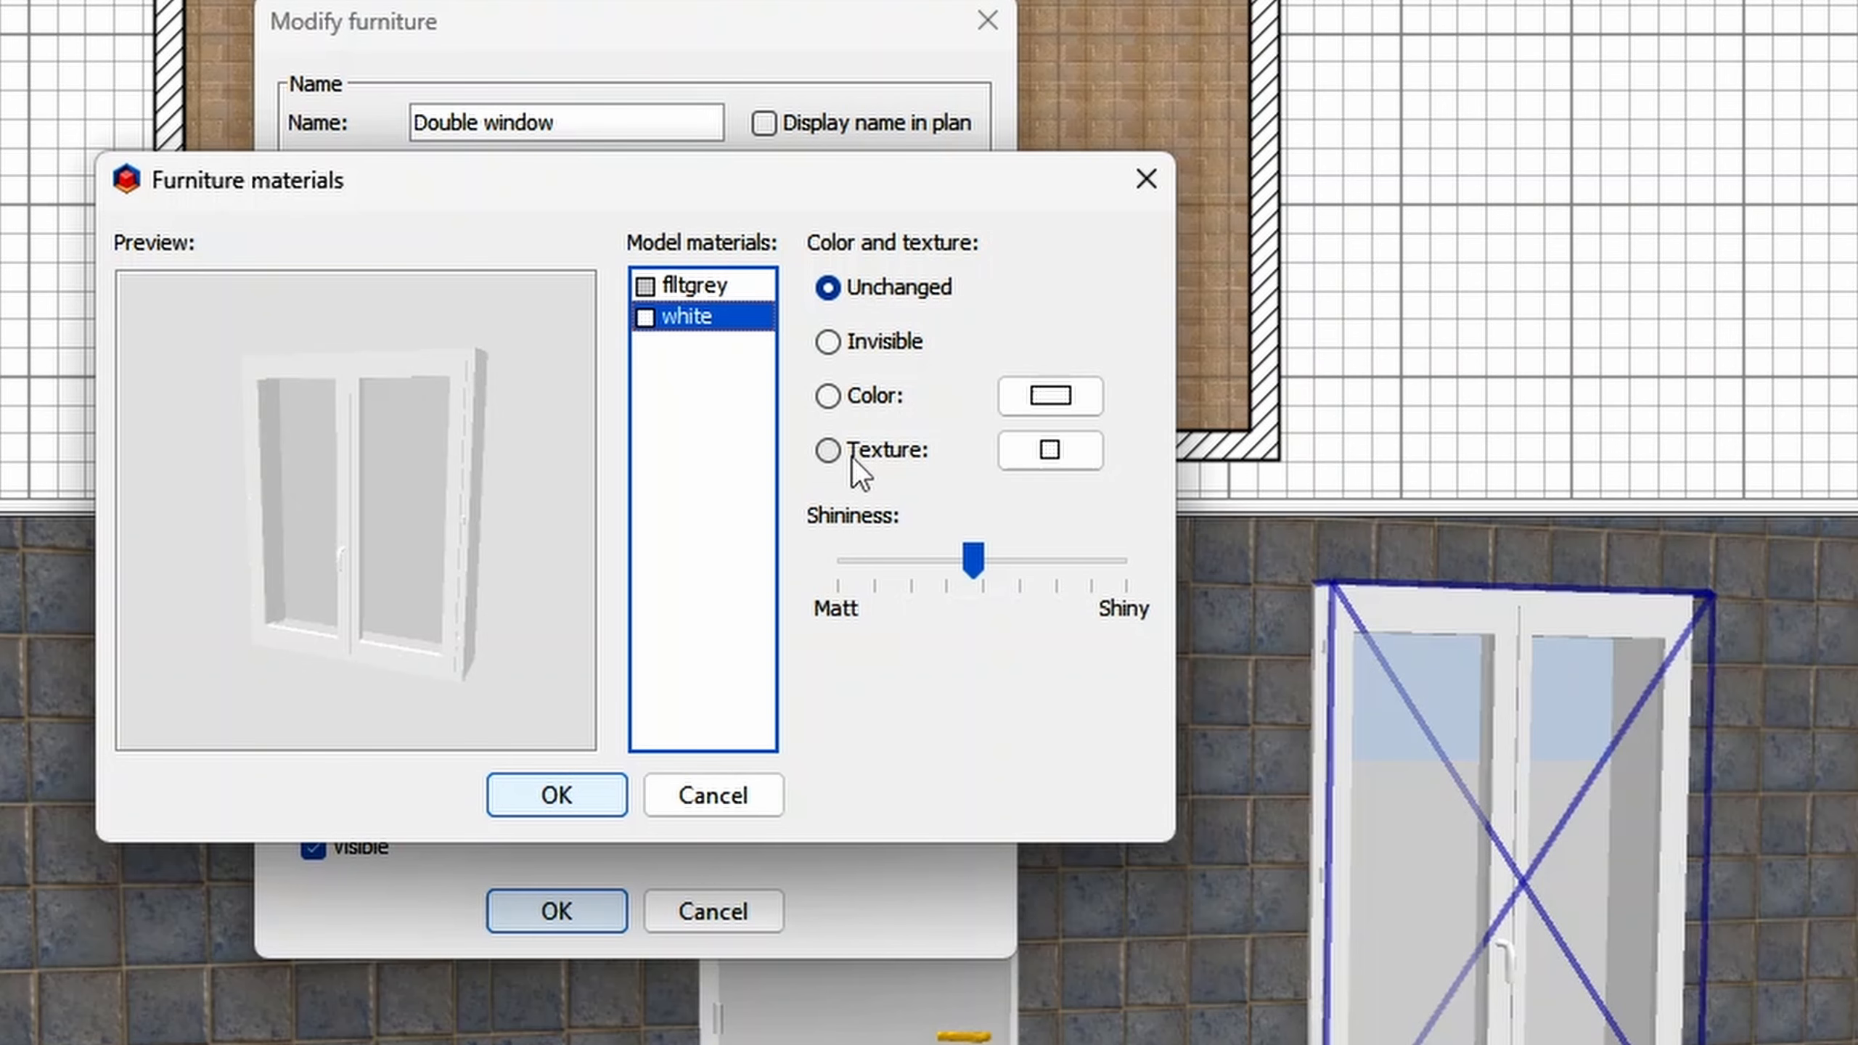
left_click(852, 456)
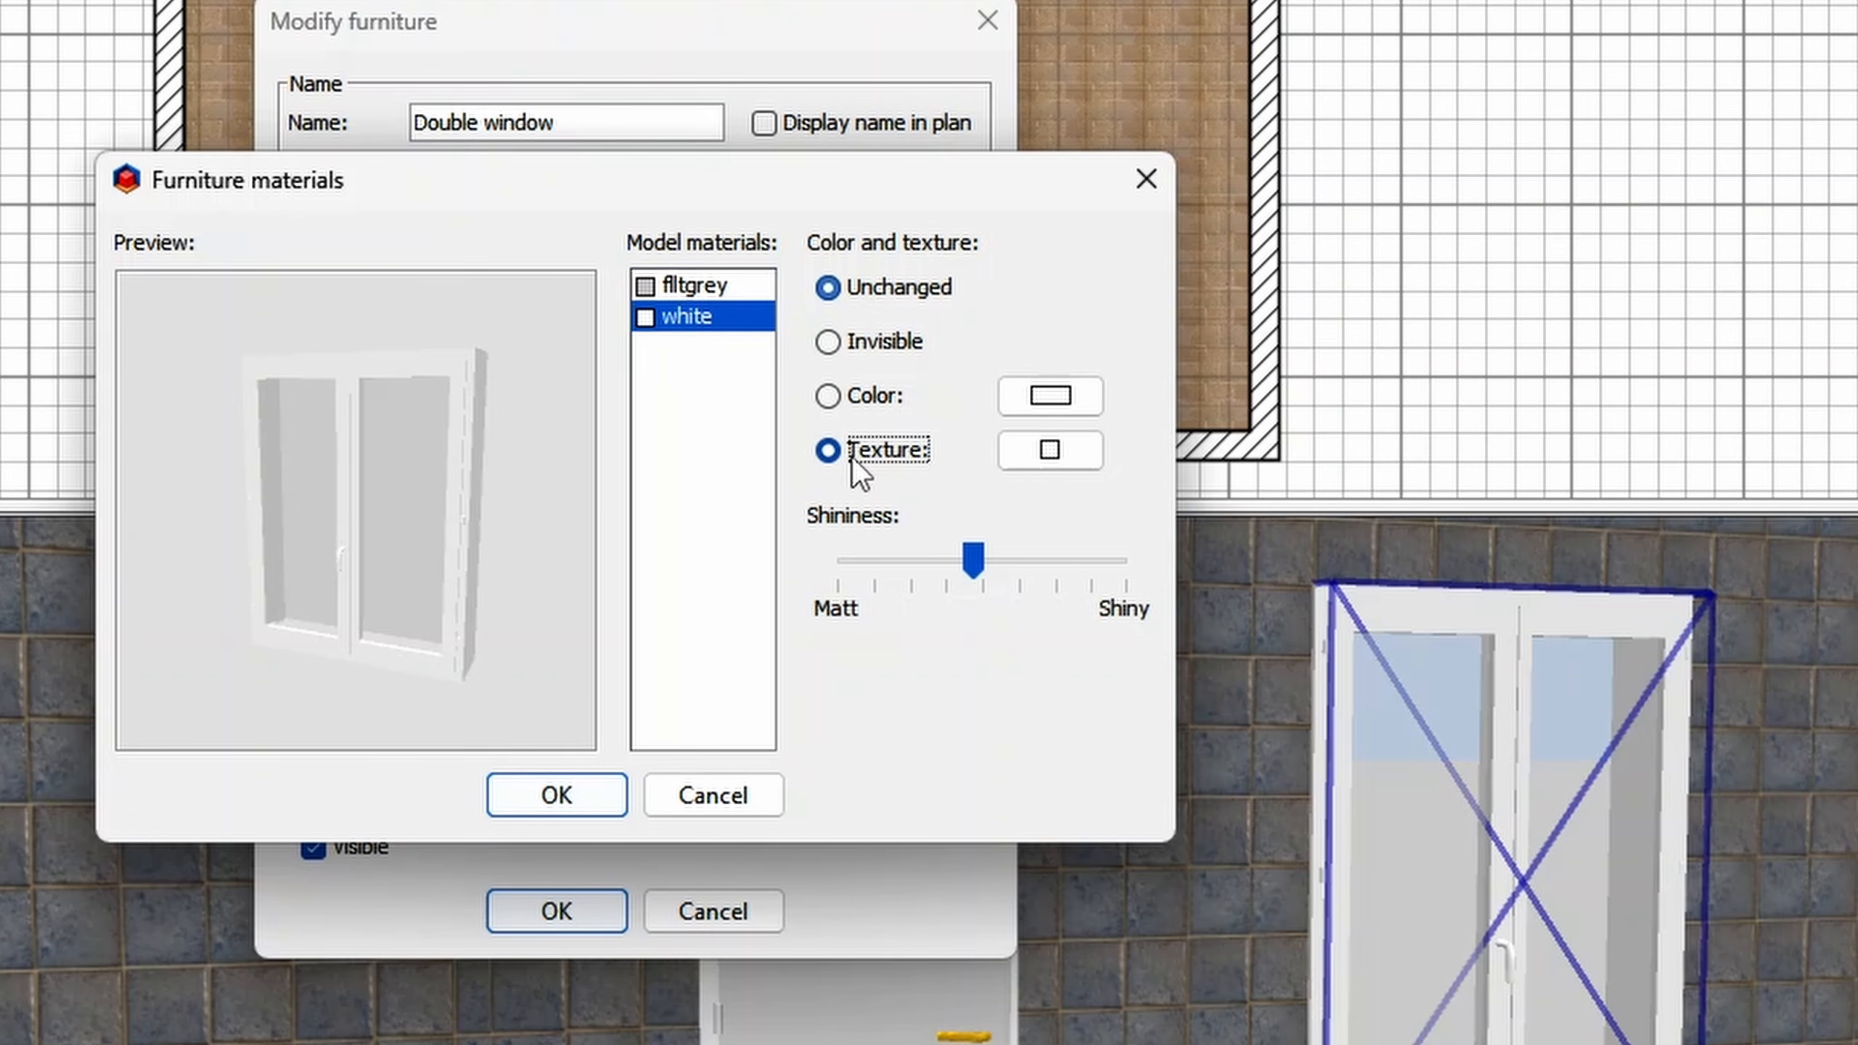
left_click(1065, 455)
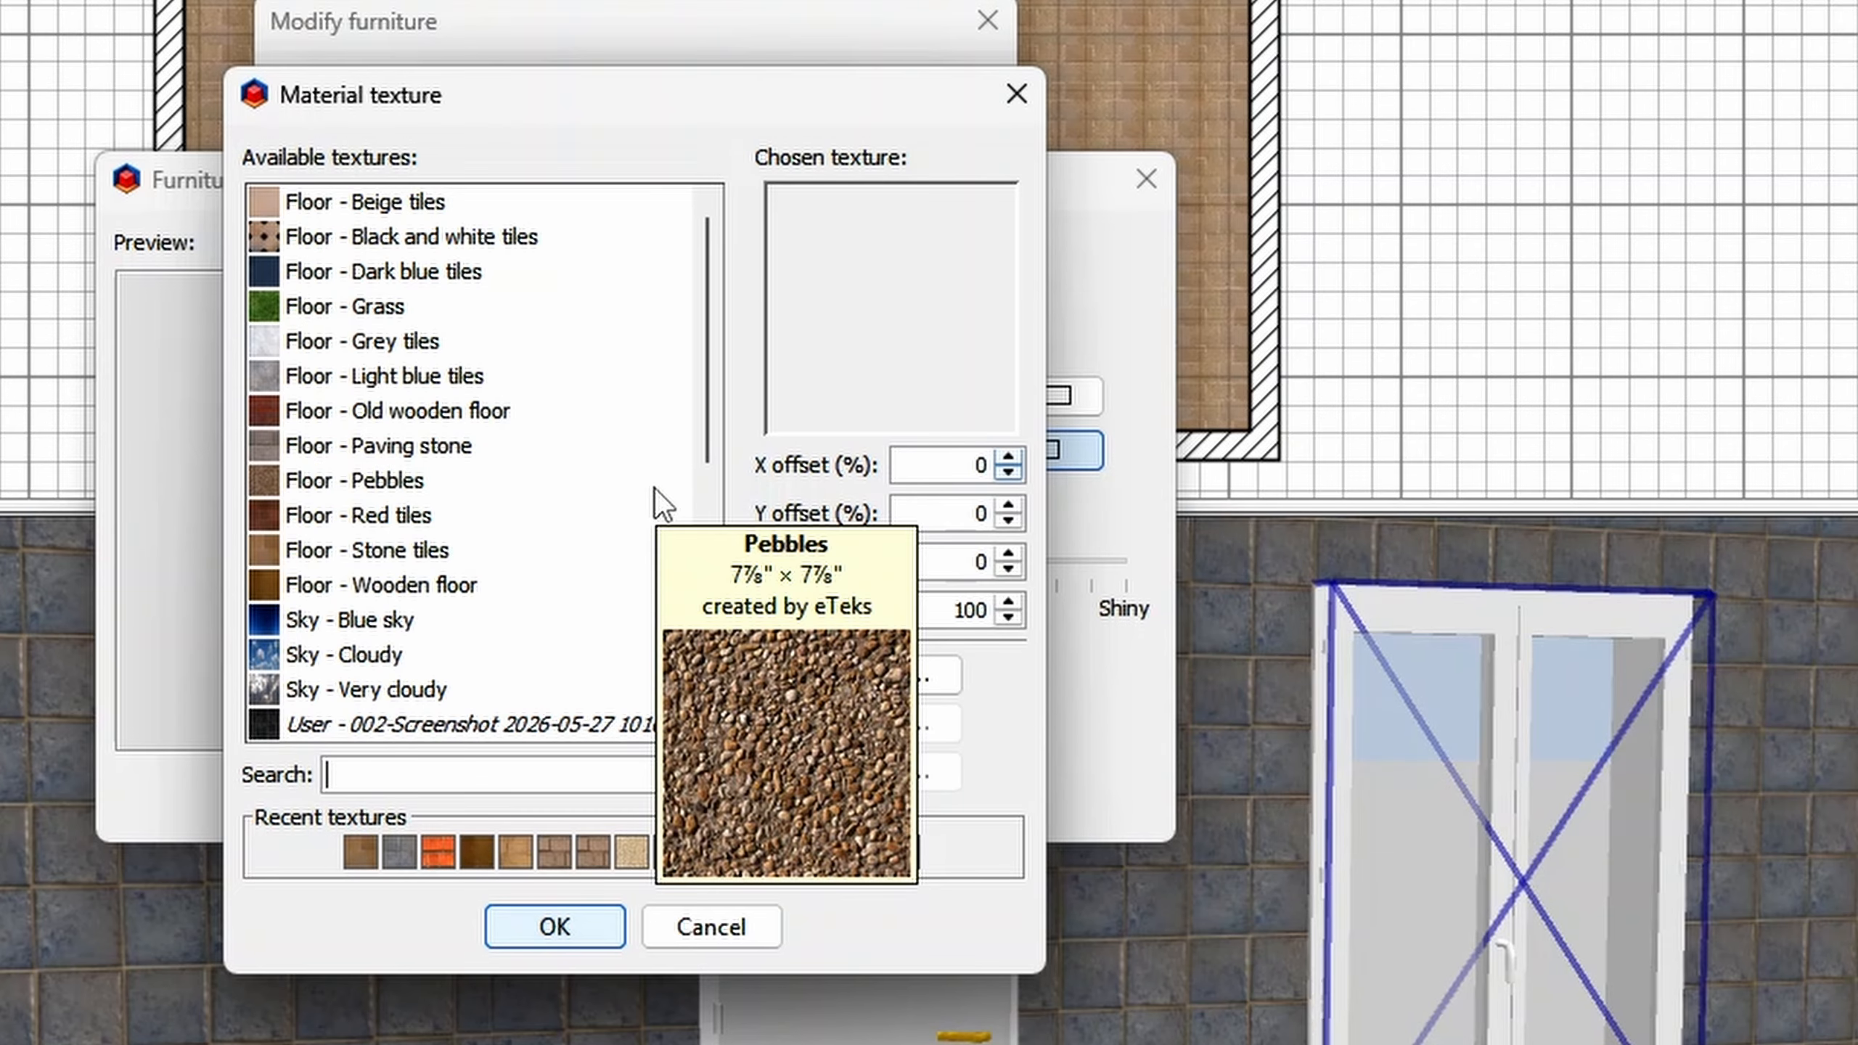
scroll(654, 489, "down", 4)
scroll(655, 488, "down", 2)
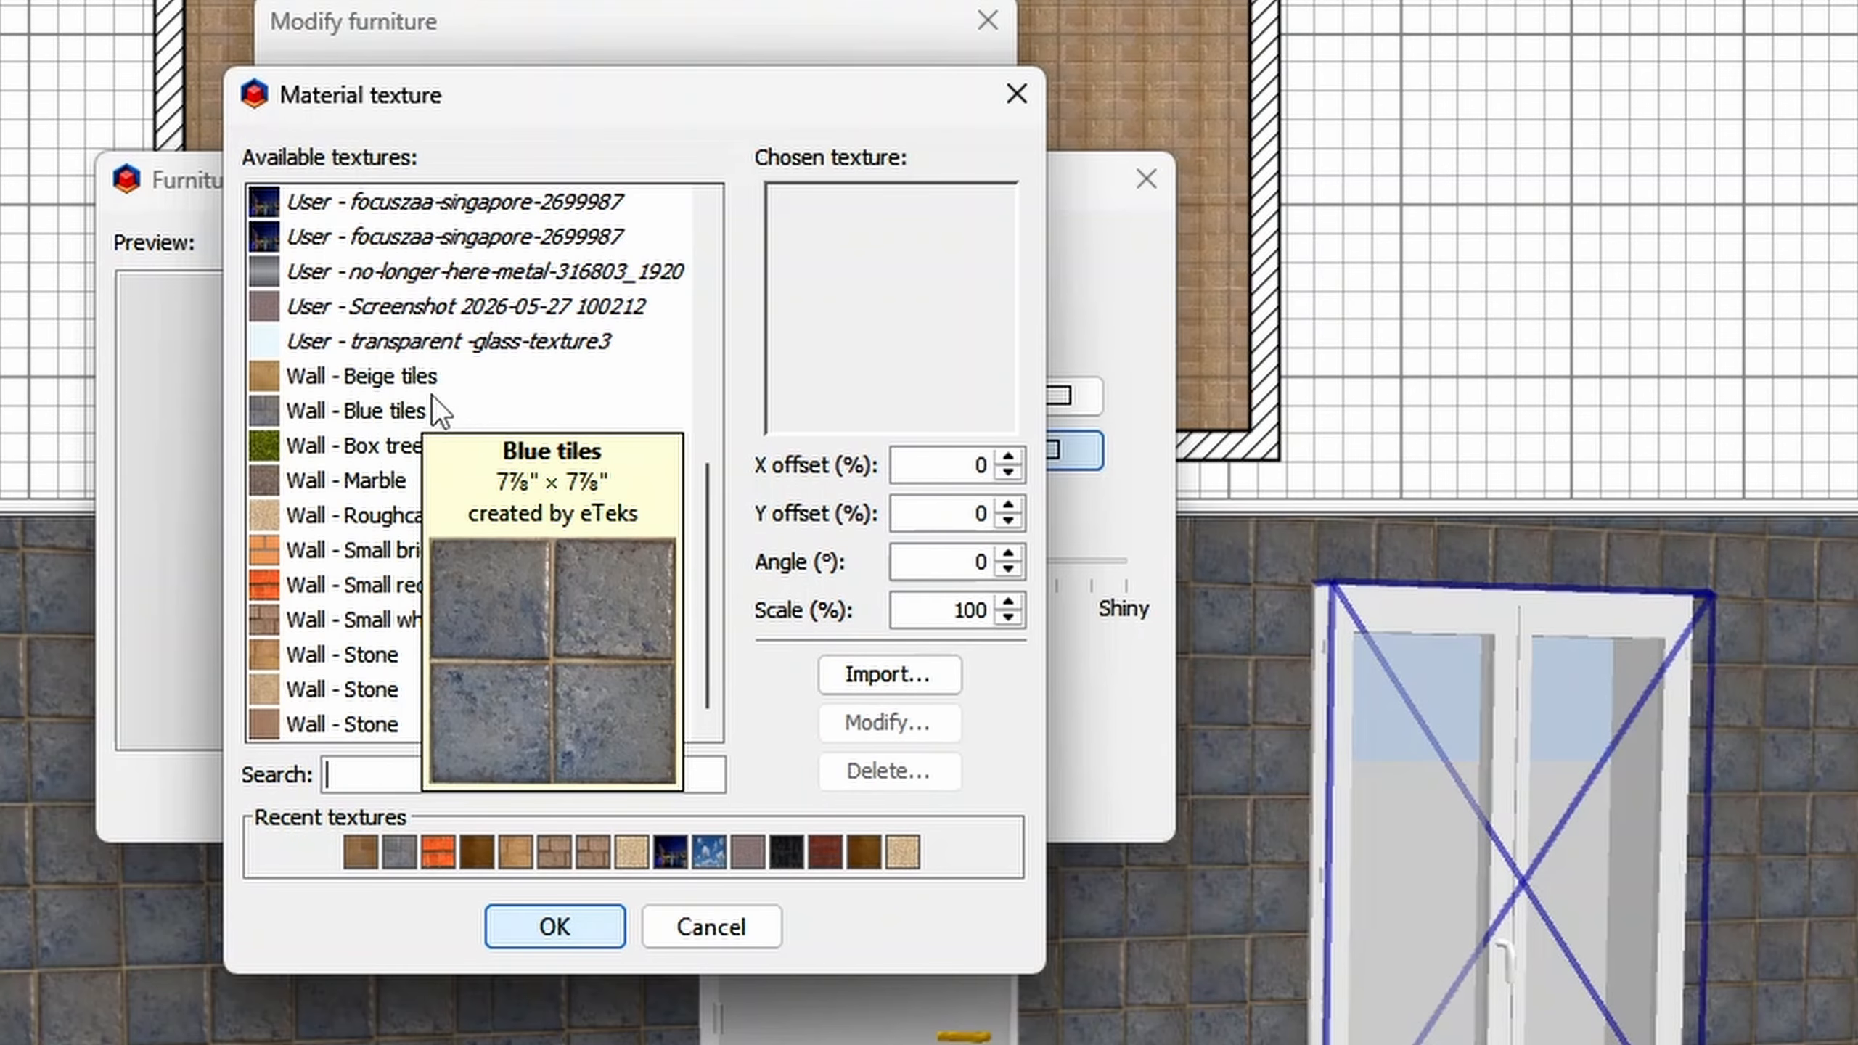
left_click(359, 689)
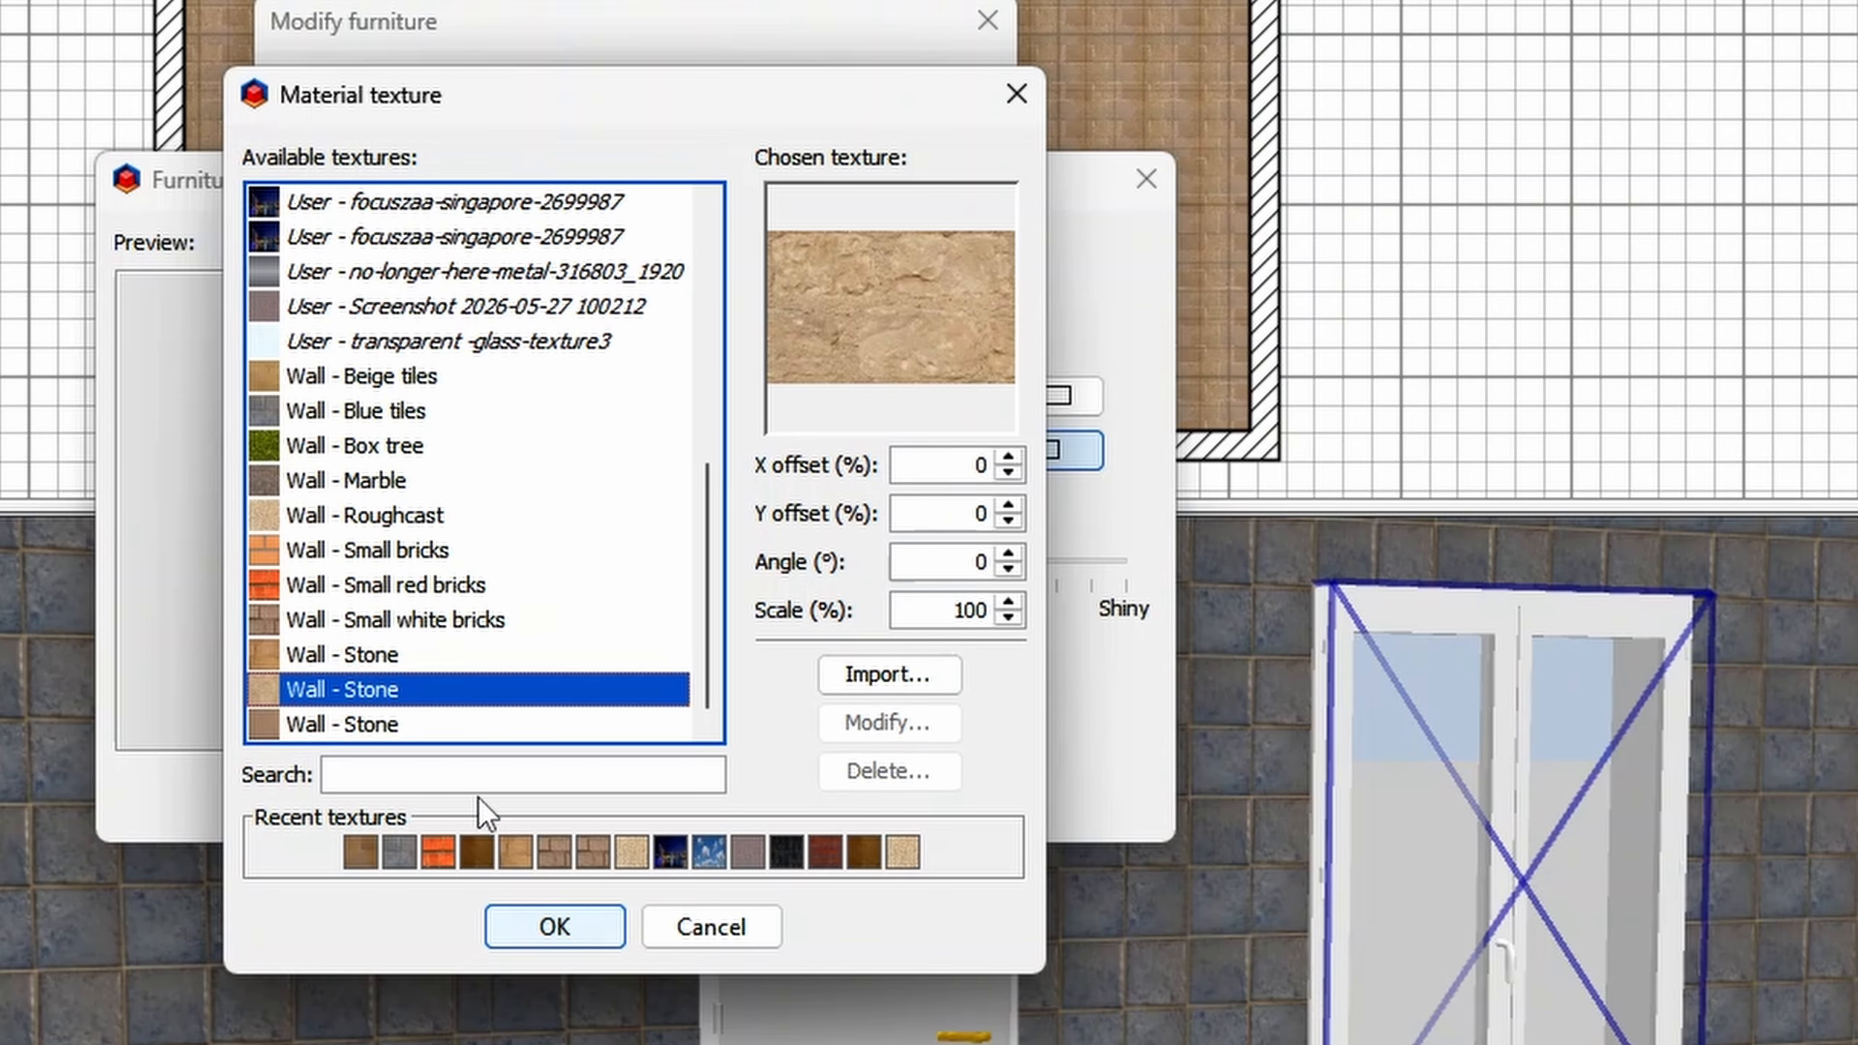
left_click(557, 928)
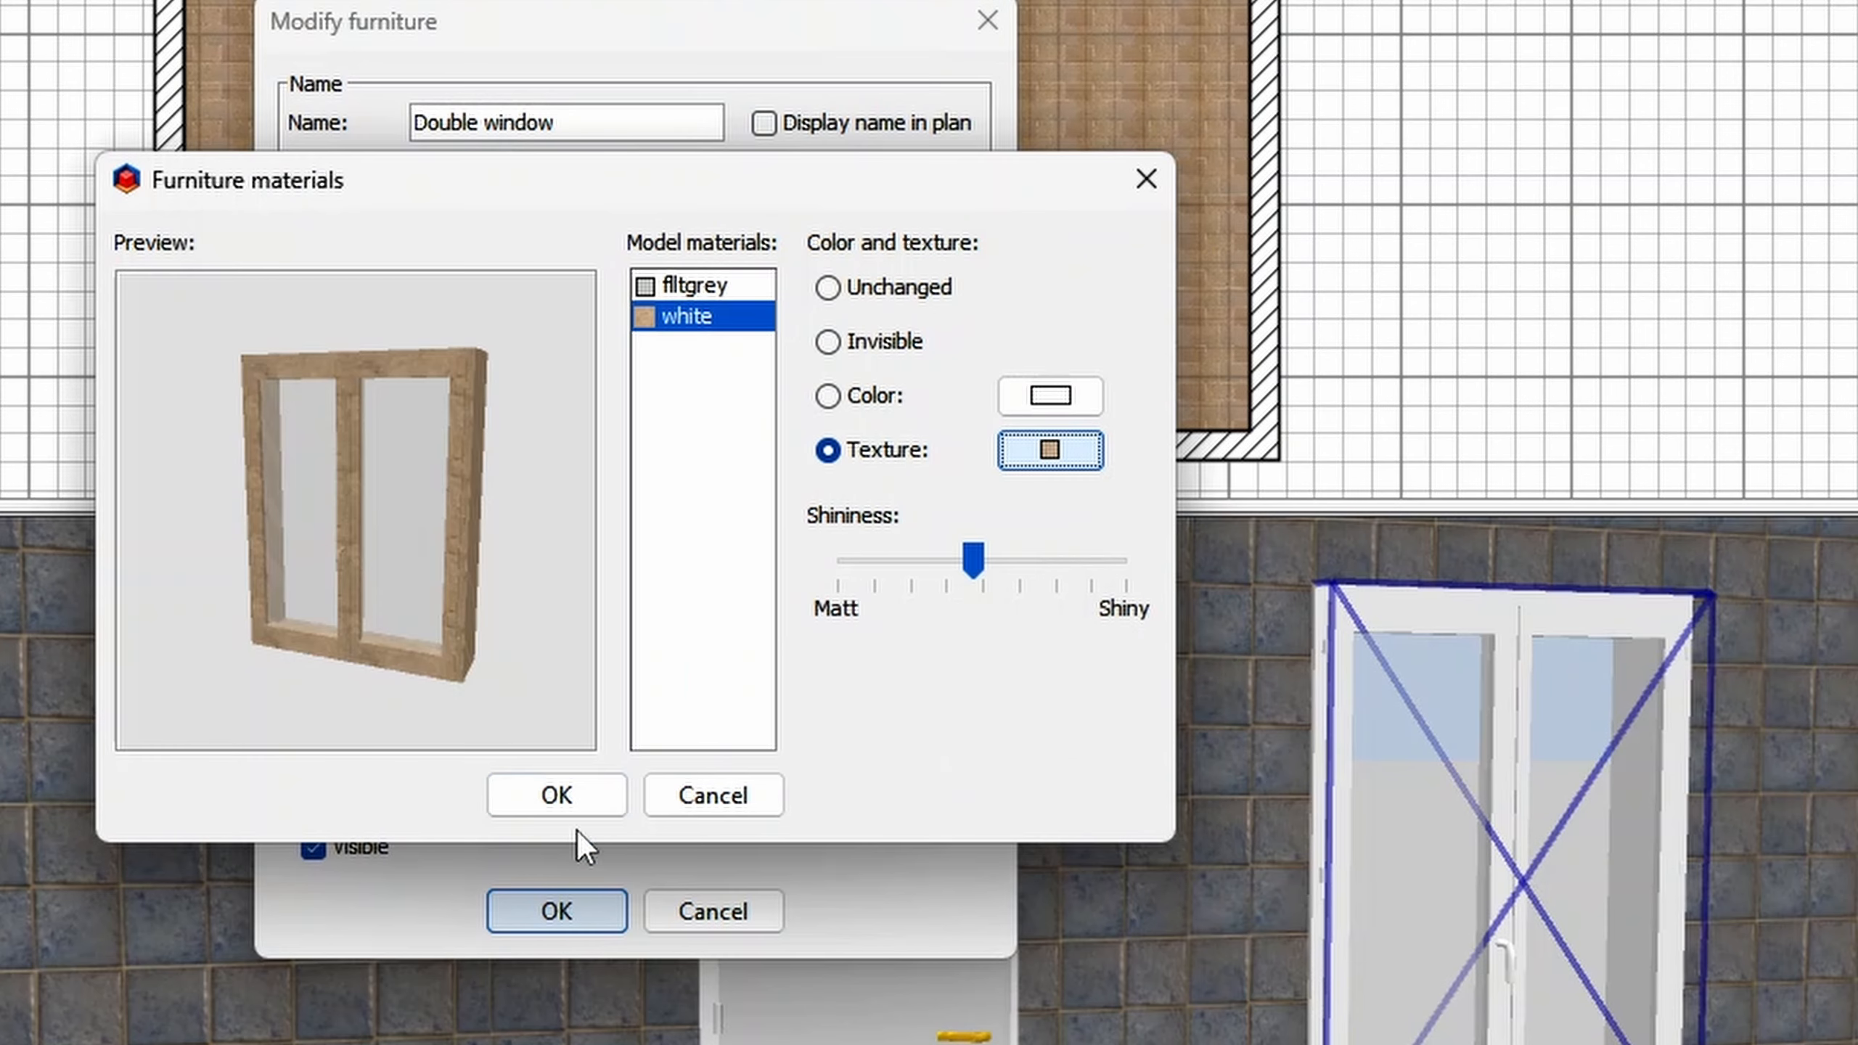
left_click(578, 810)
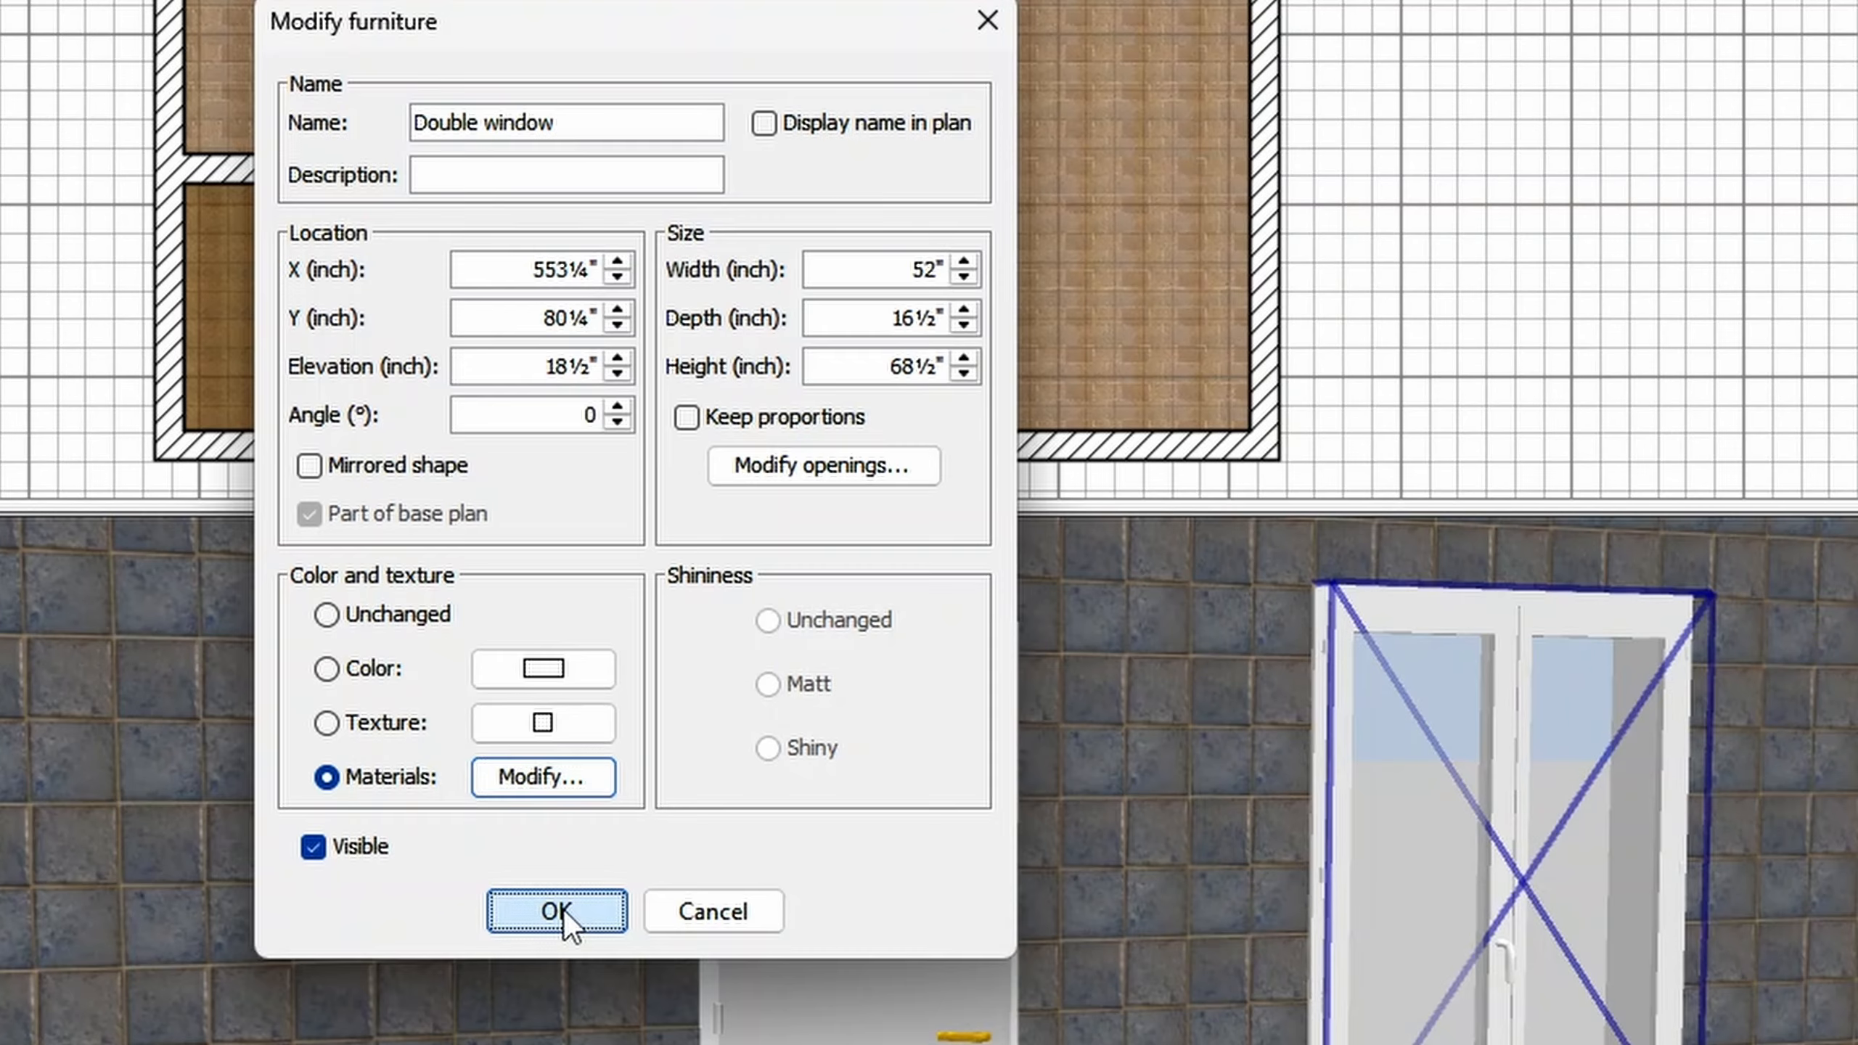
left_click(562, 909)
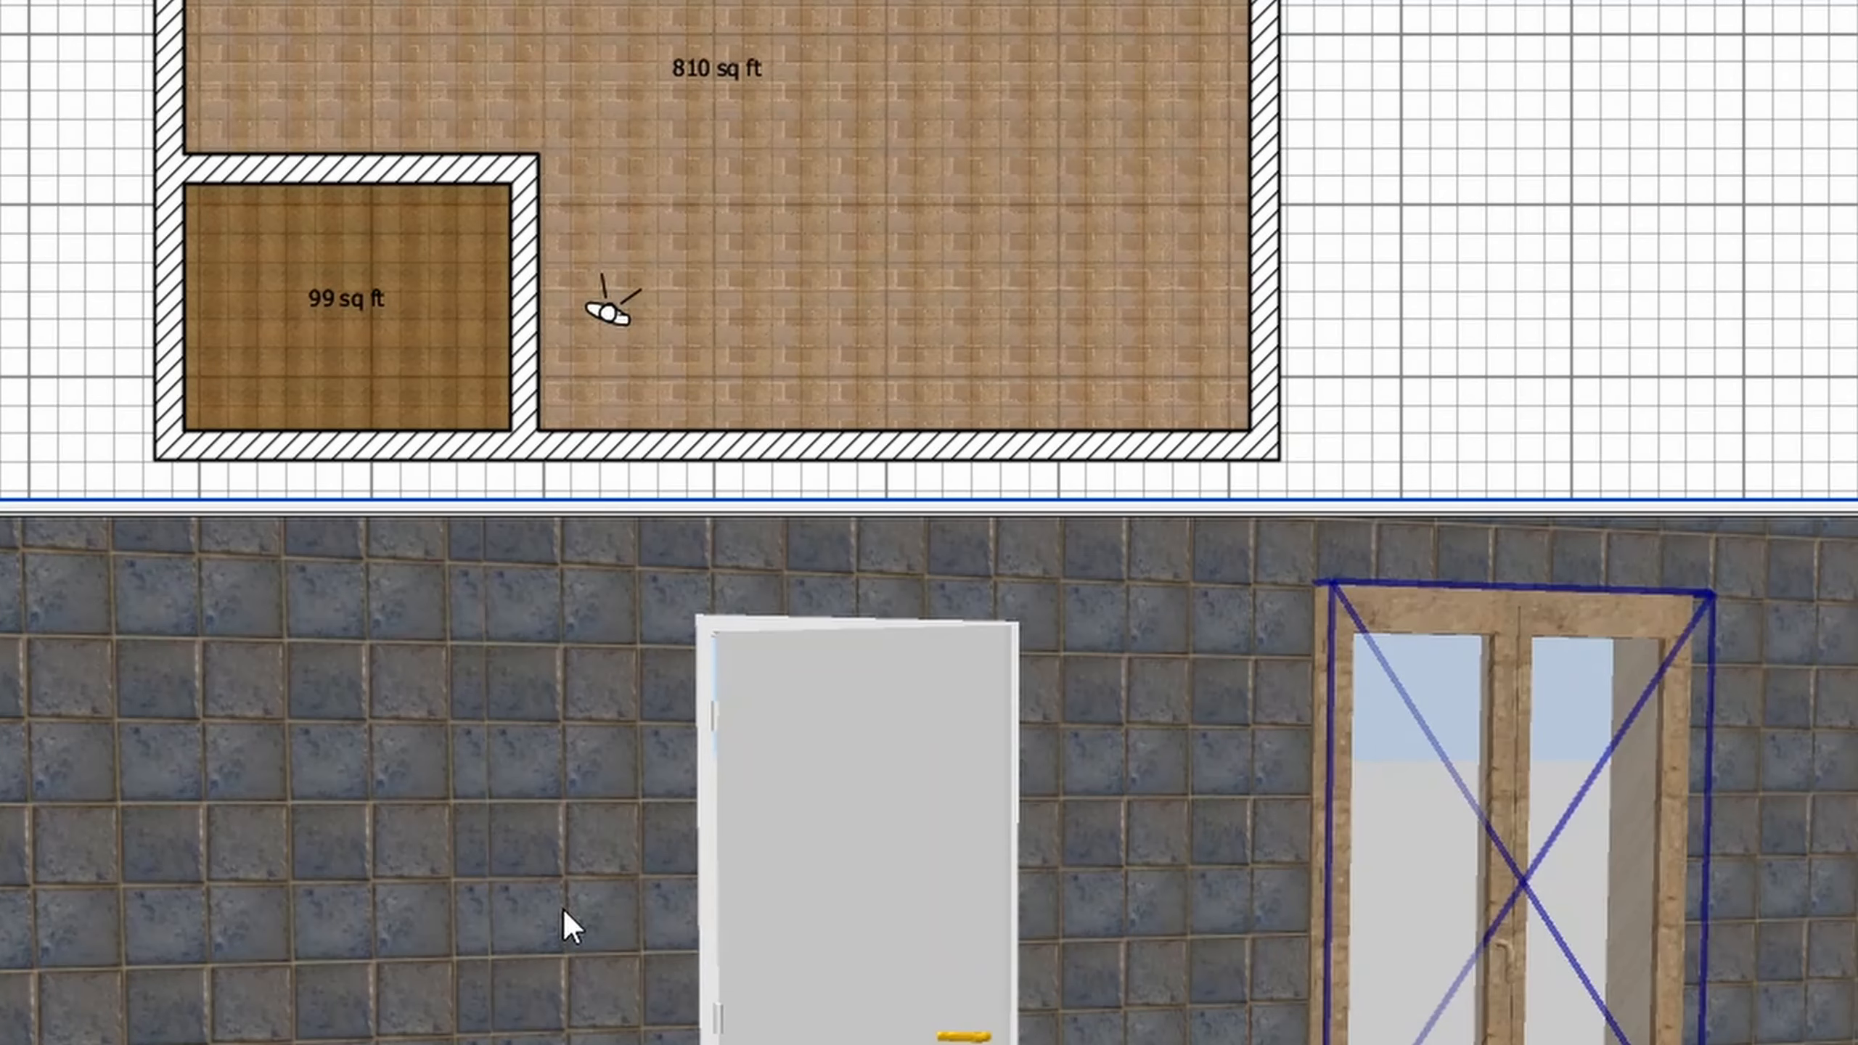
- Apply the recently used beige stone texture to the Open door's white material
left_click(1704, 773)
double_click(856, 805)
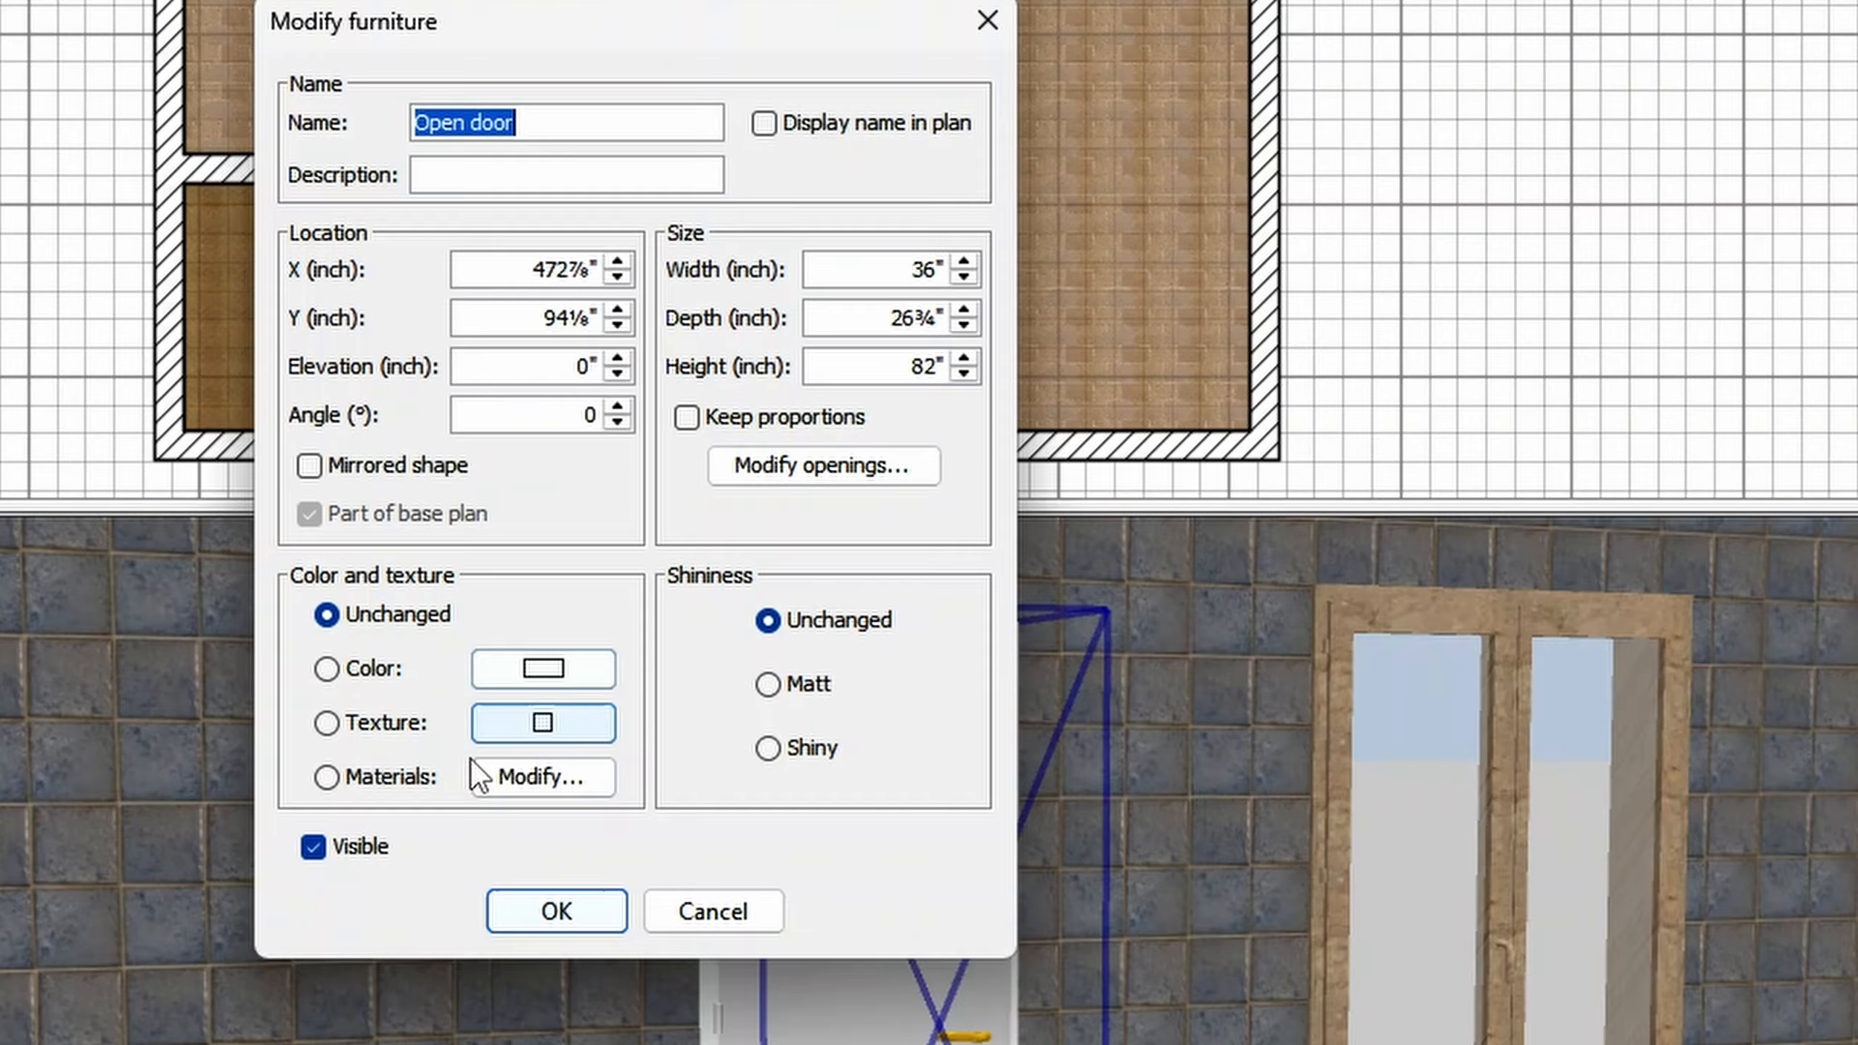
left_click(407, 776)
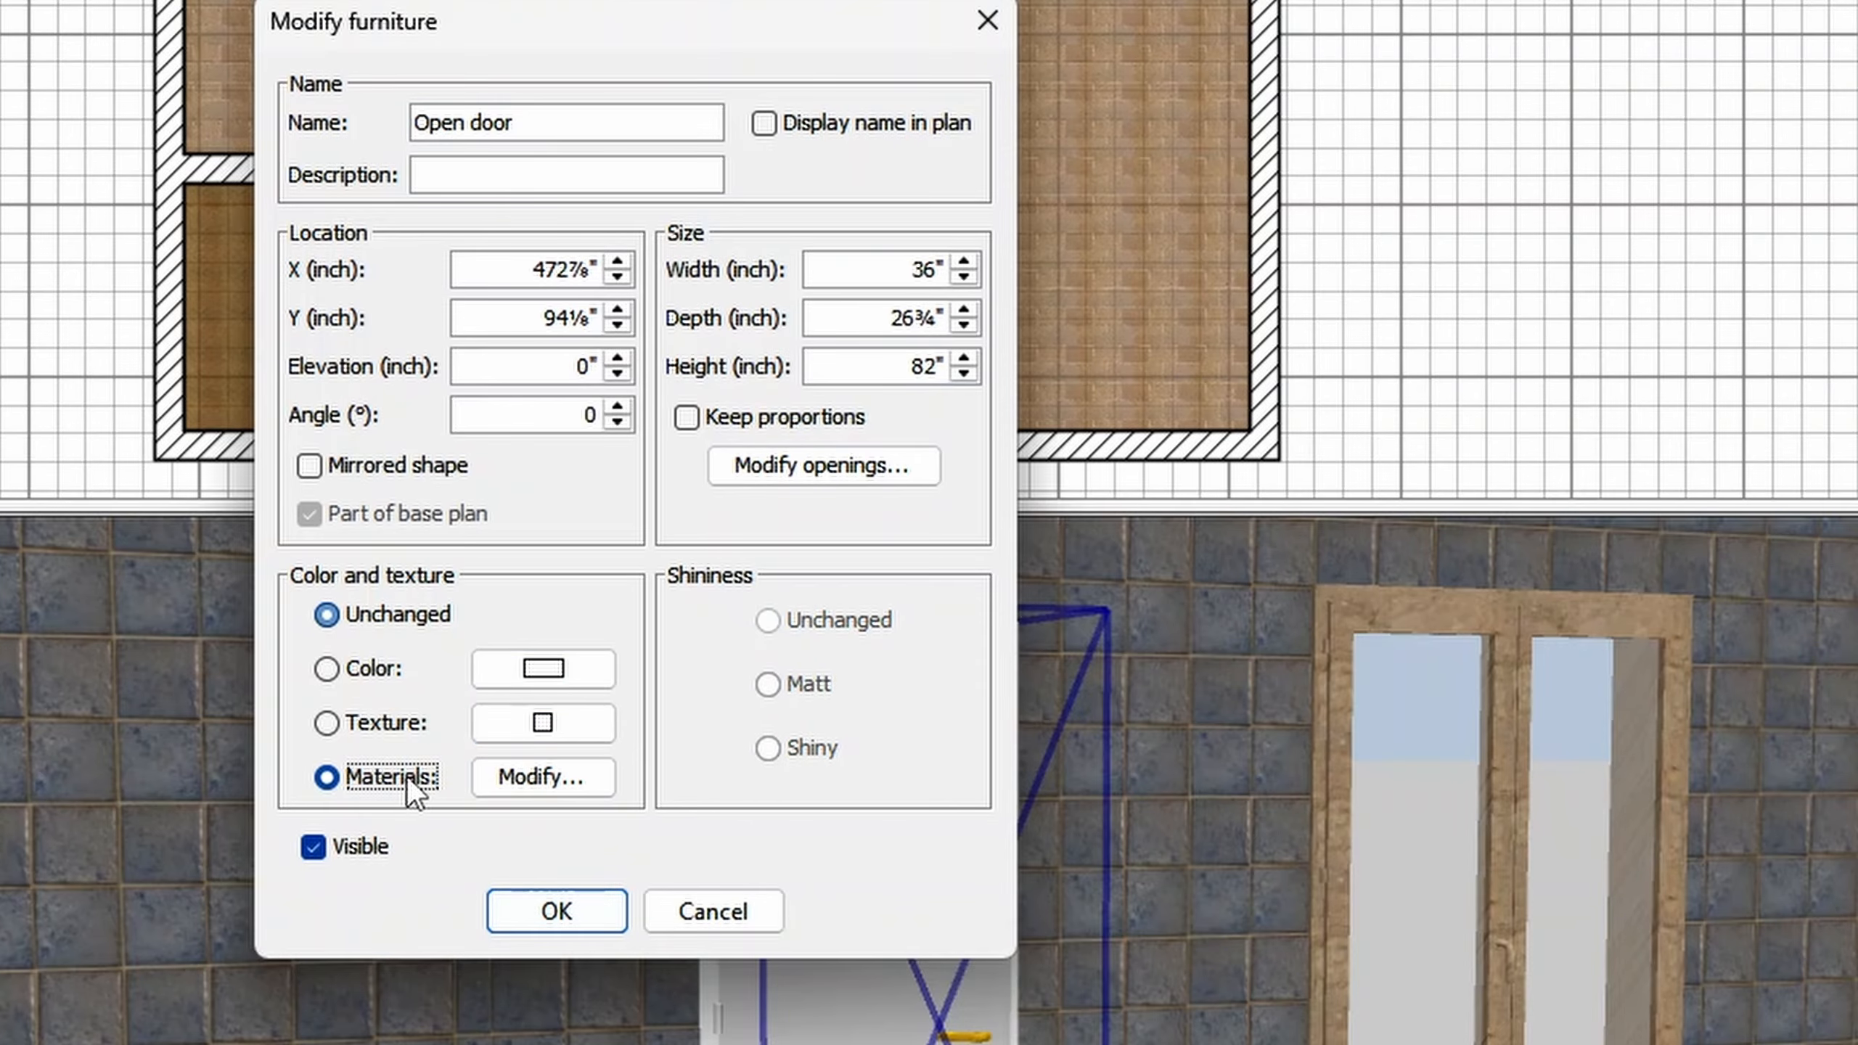
left_click(543, 786)
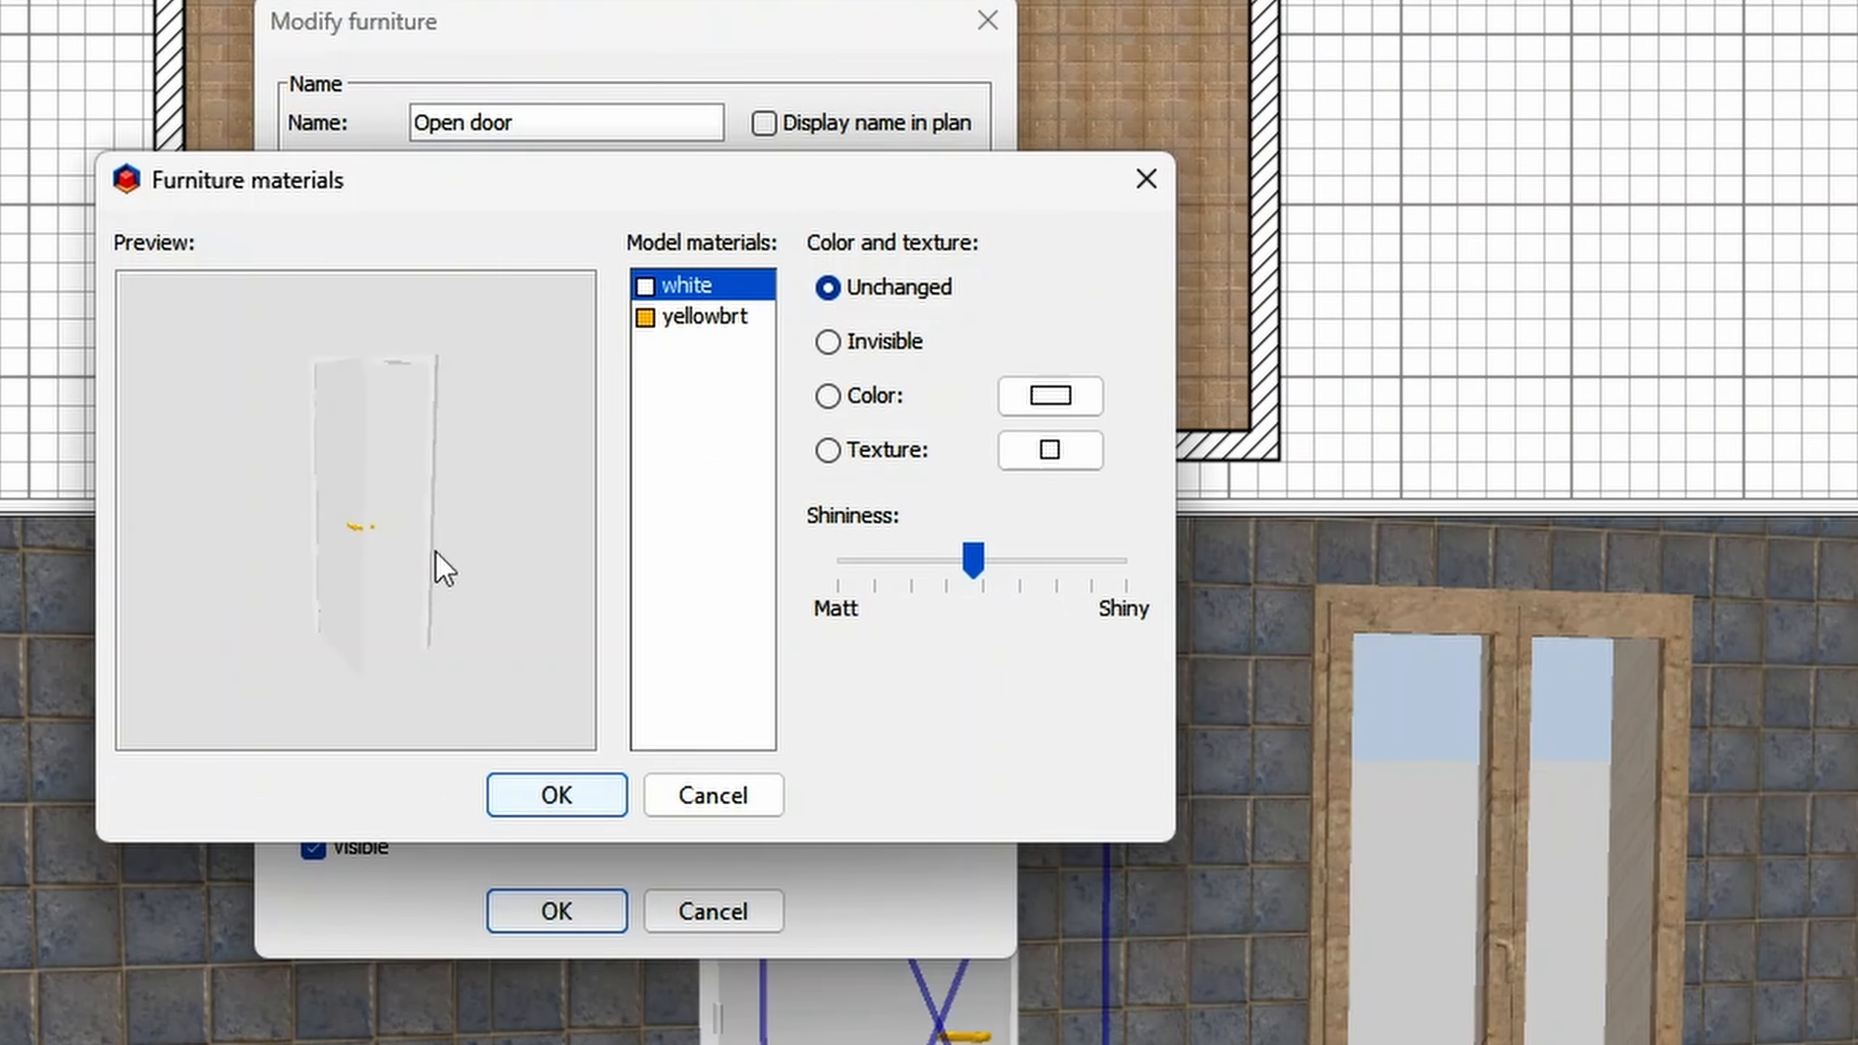
left_click_drag(435, 551, 225, 537)
scroll(249, 535, "up", 6)
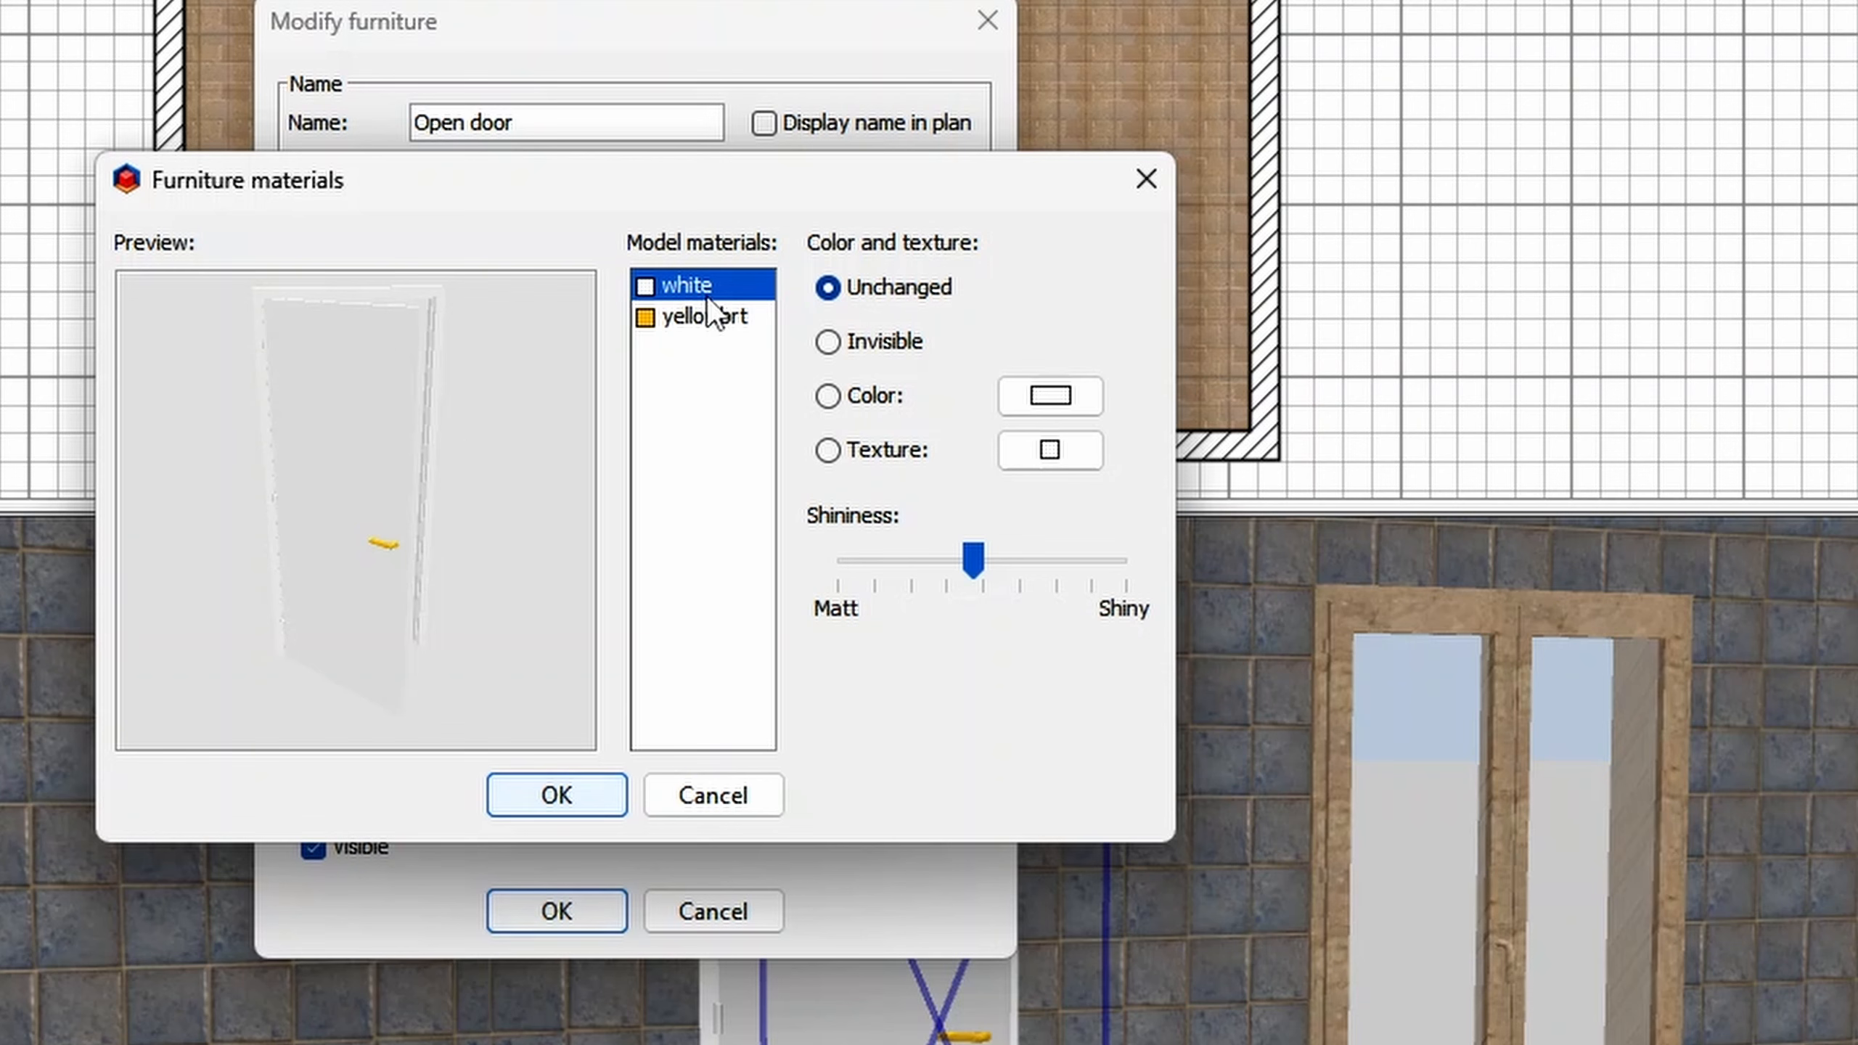
left_click(701, 317)
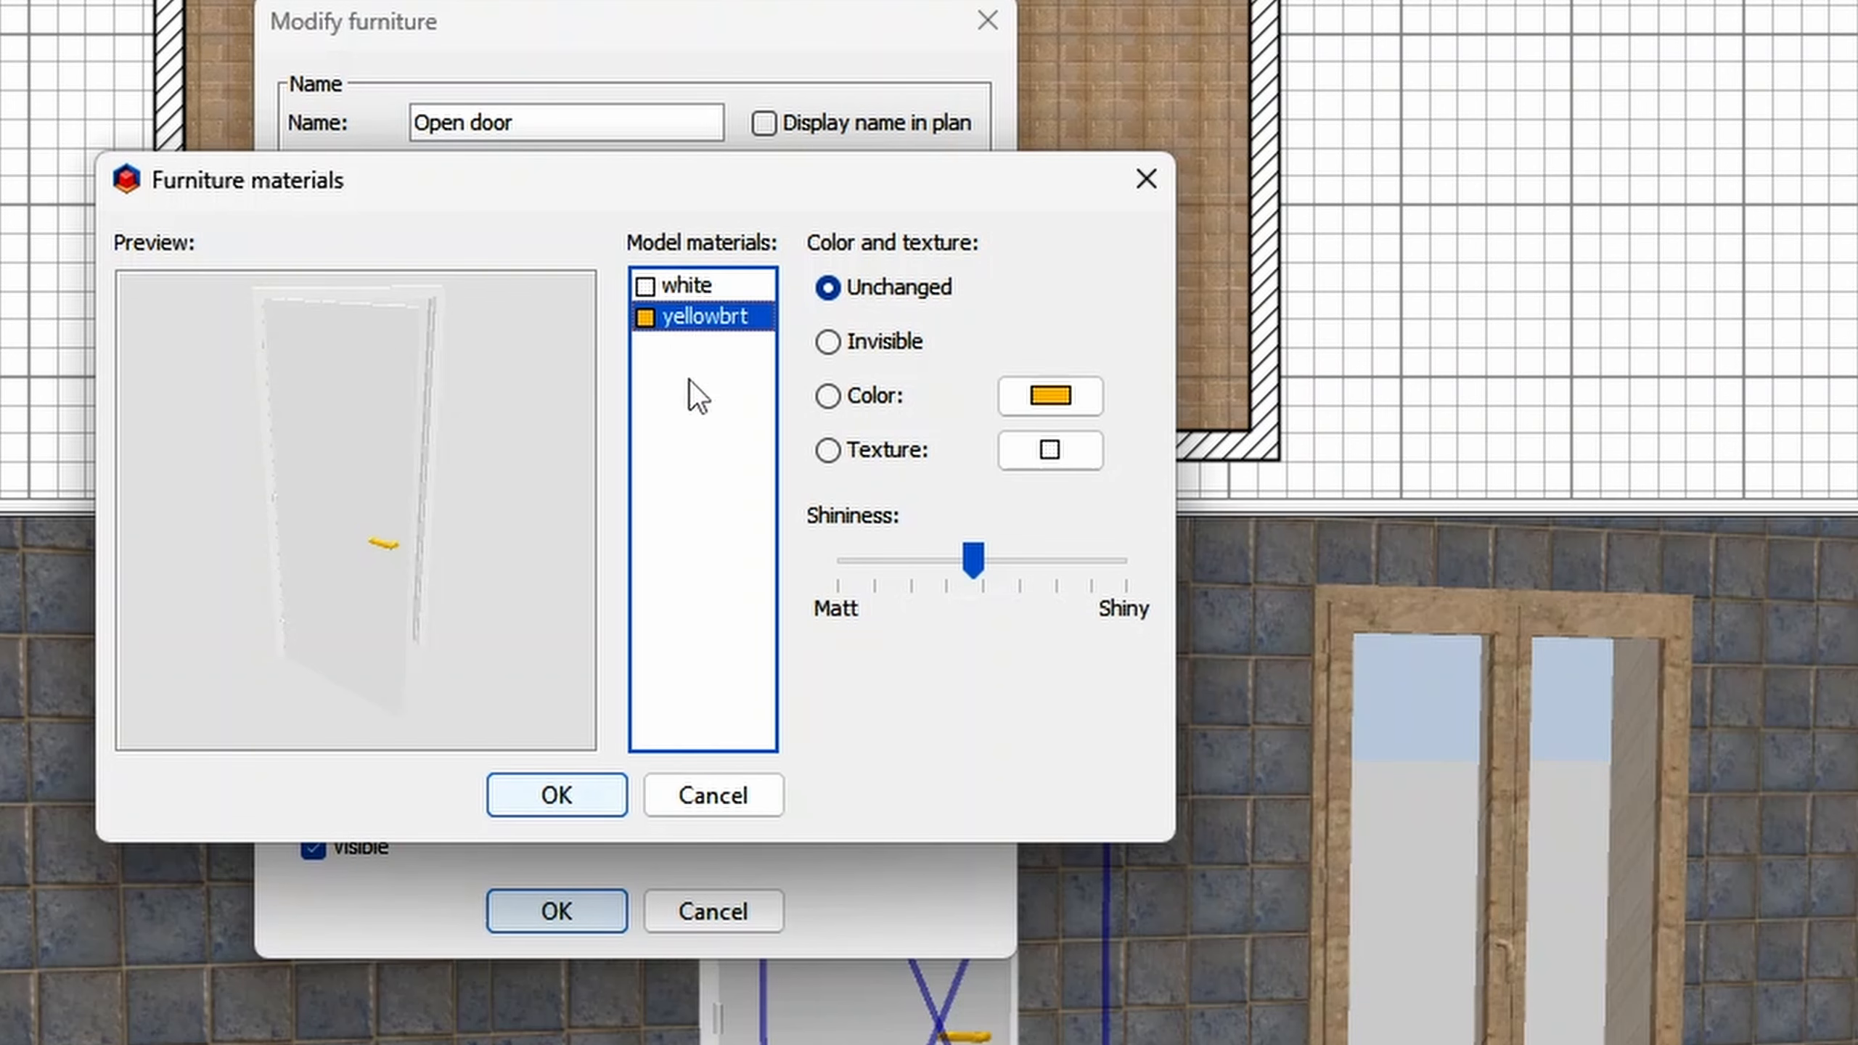
left_click(695, 286)
left_click(695, 314)
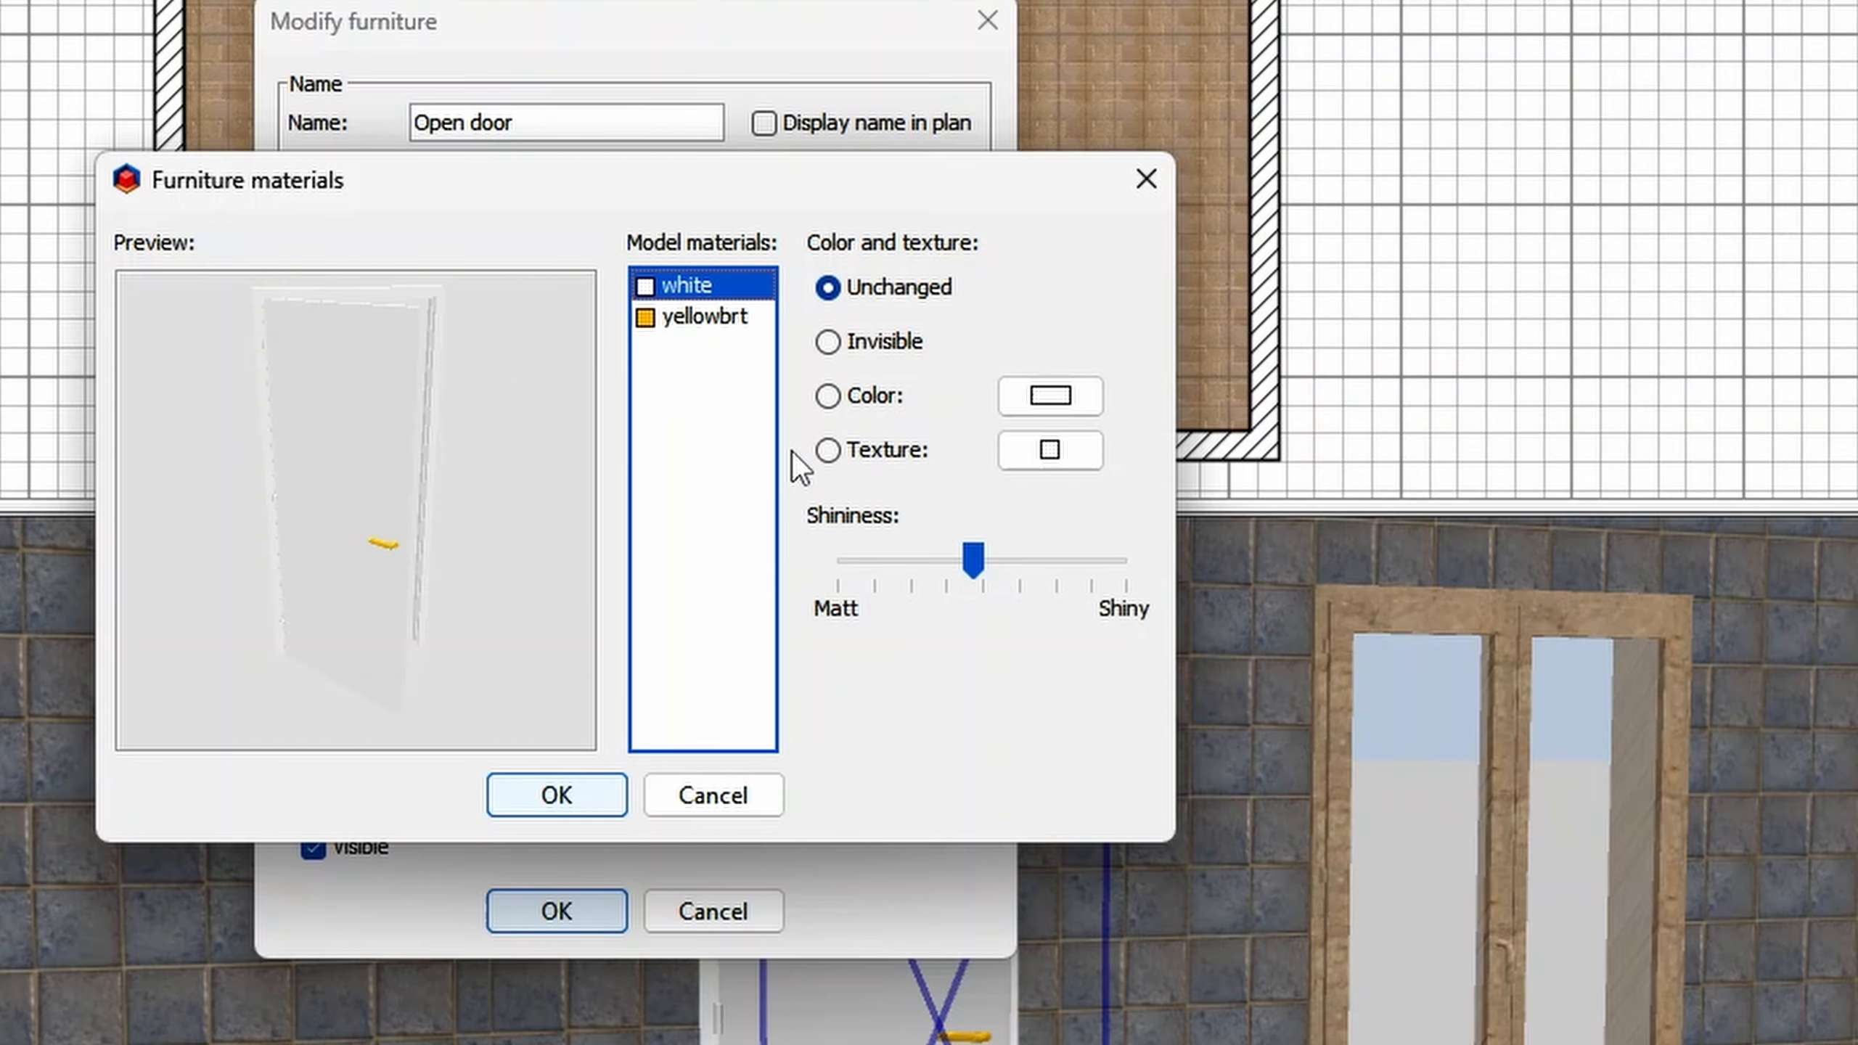
left_click(845, 459)
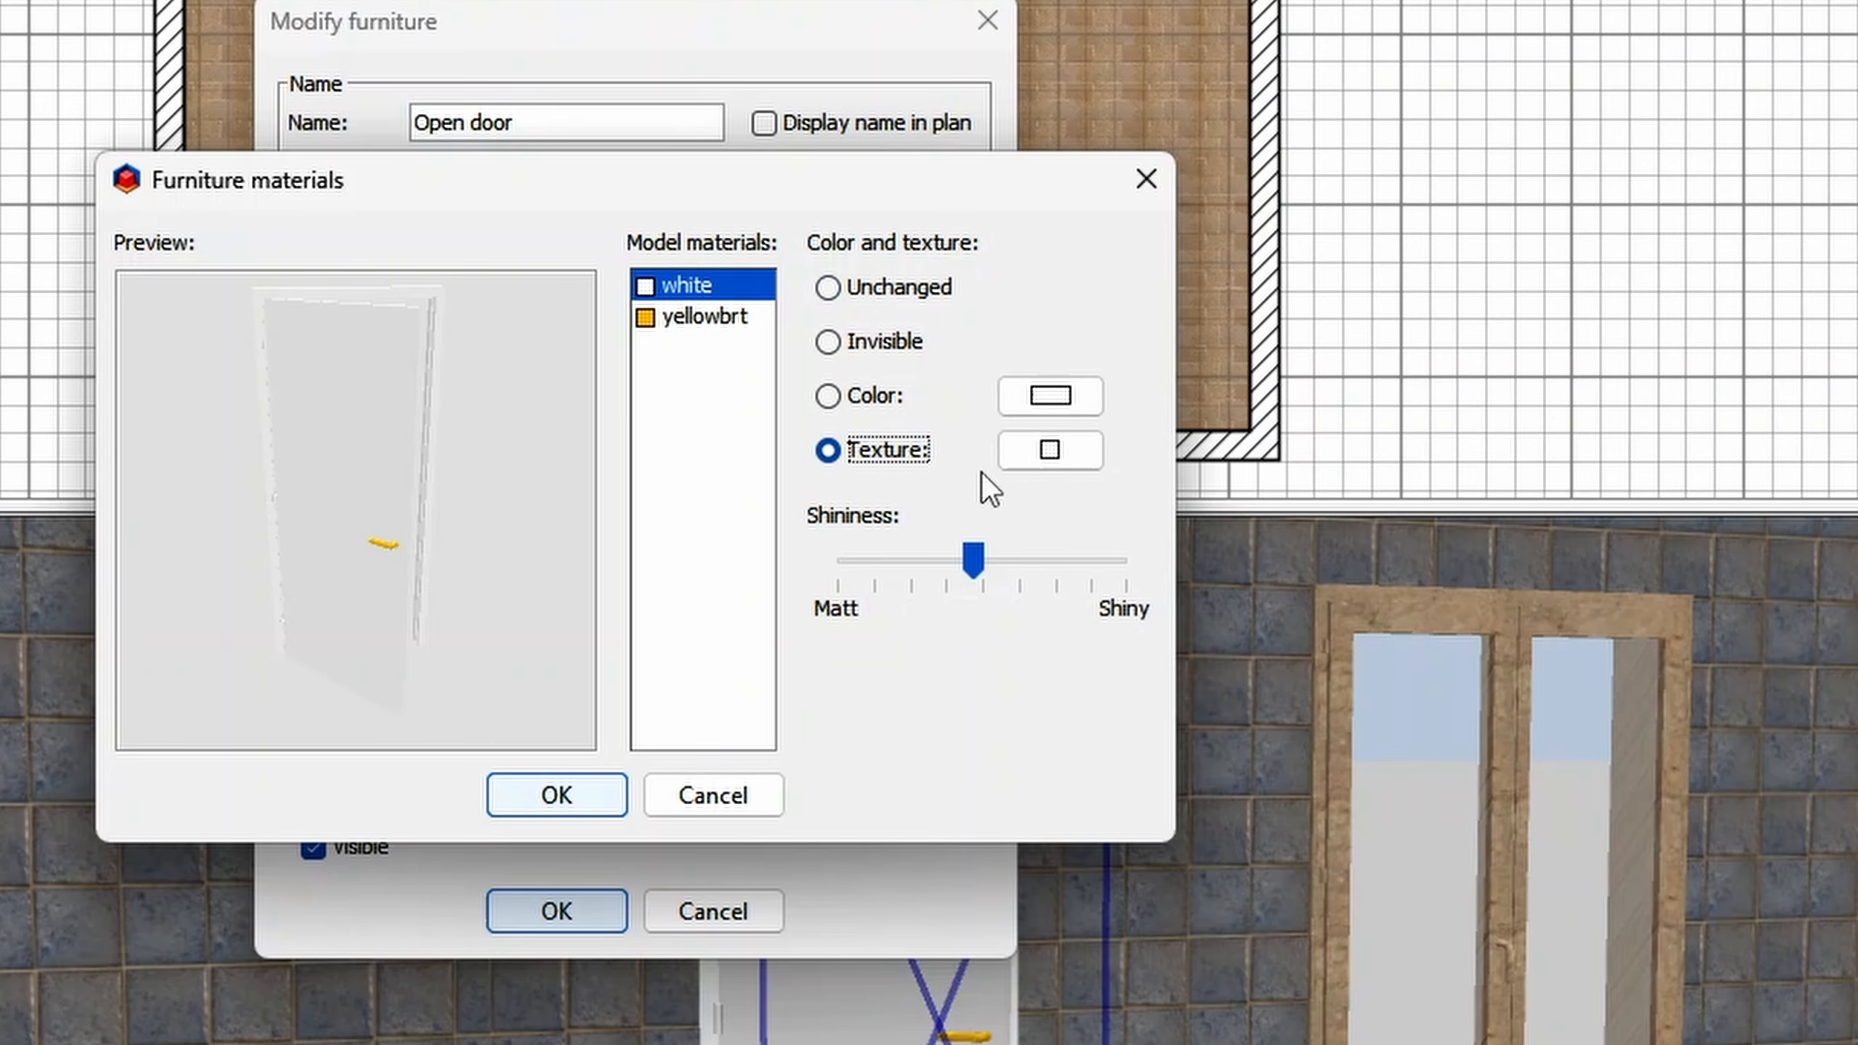
left_click(1046, 461)
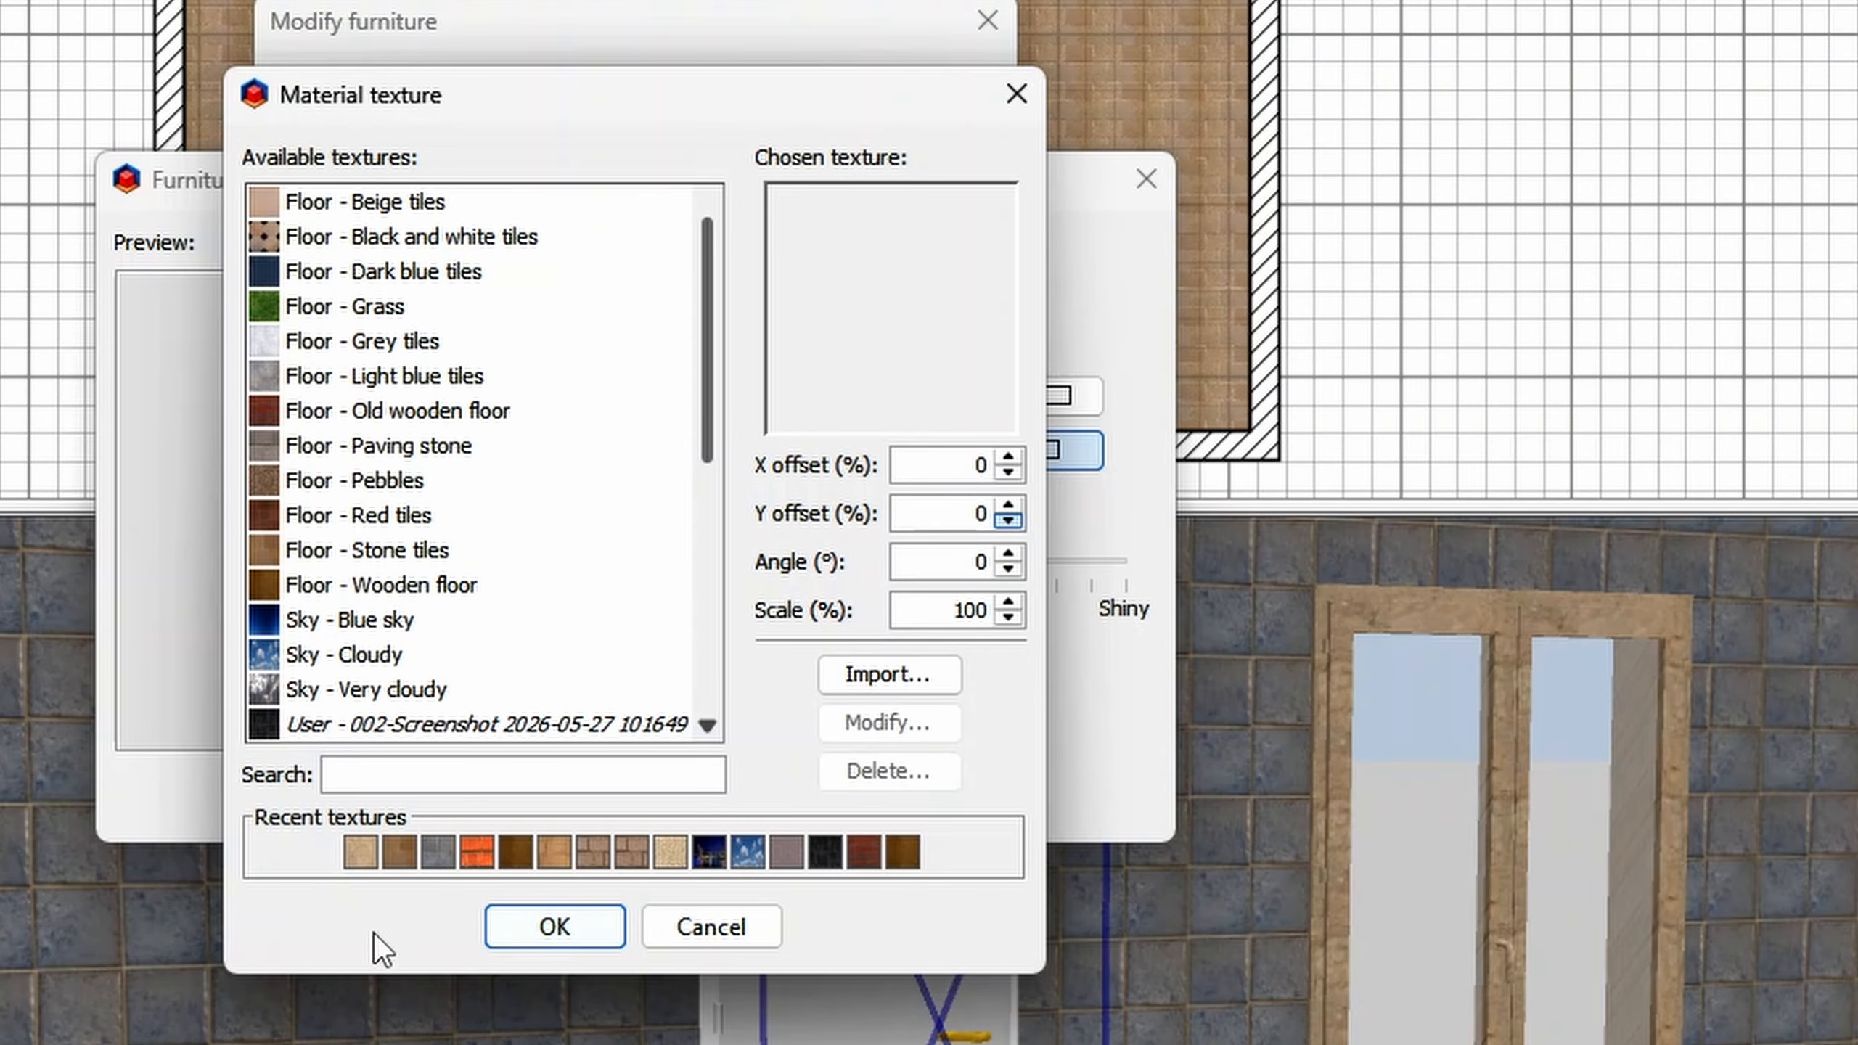
left_click(359, 858)
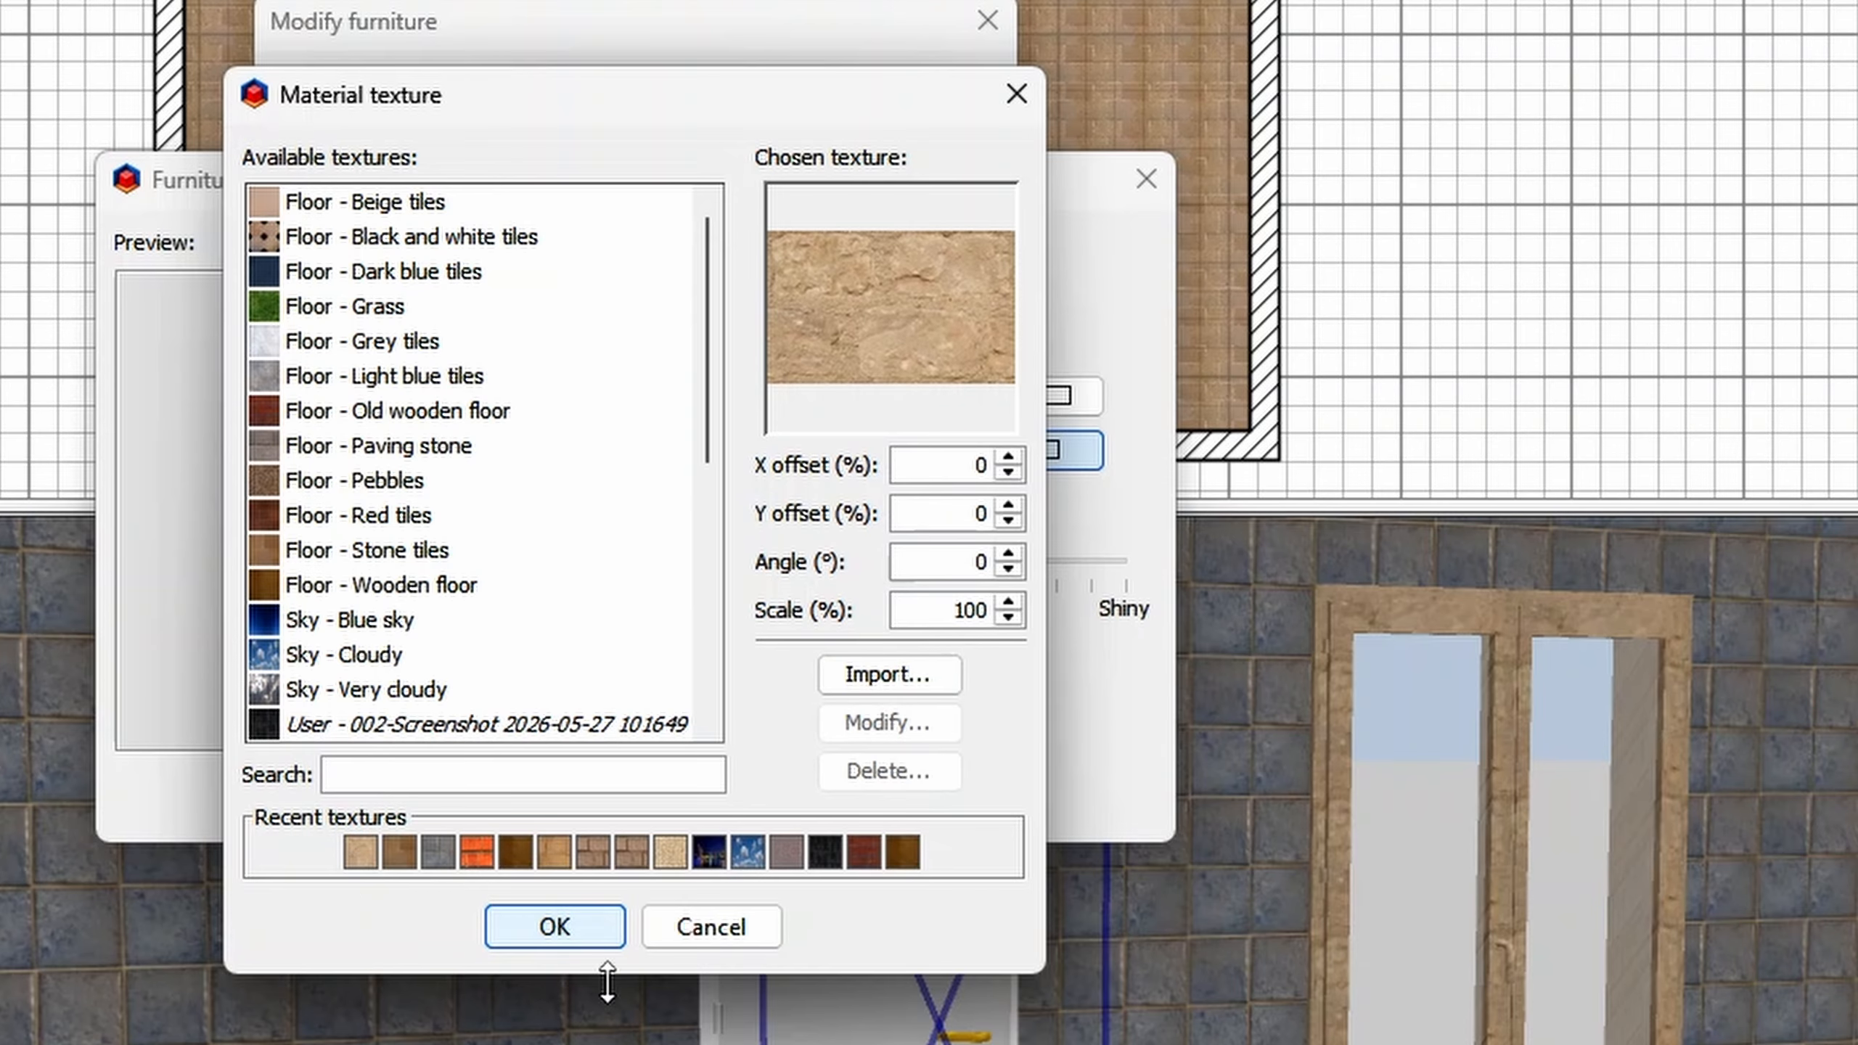
left_click(584, 935)
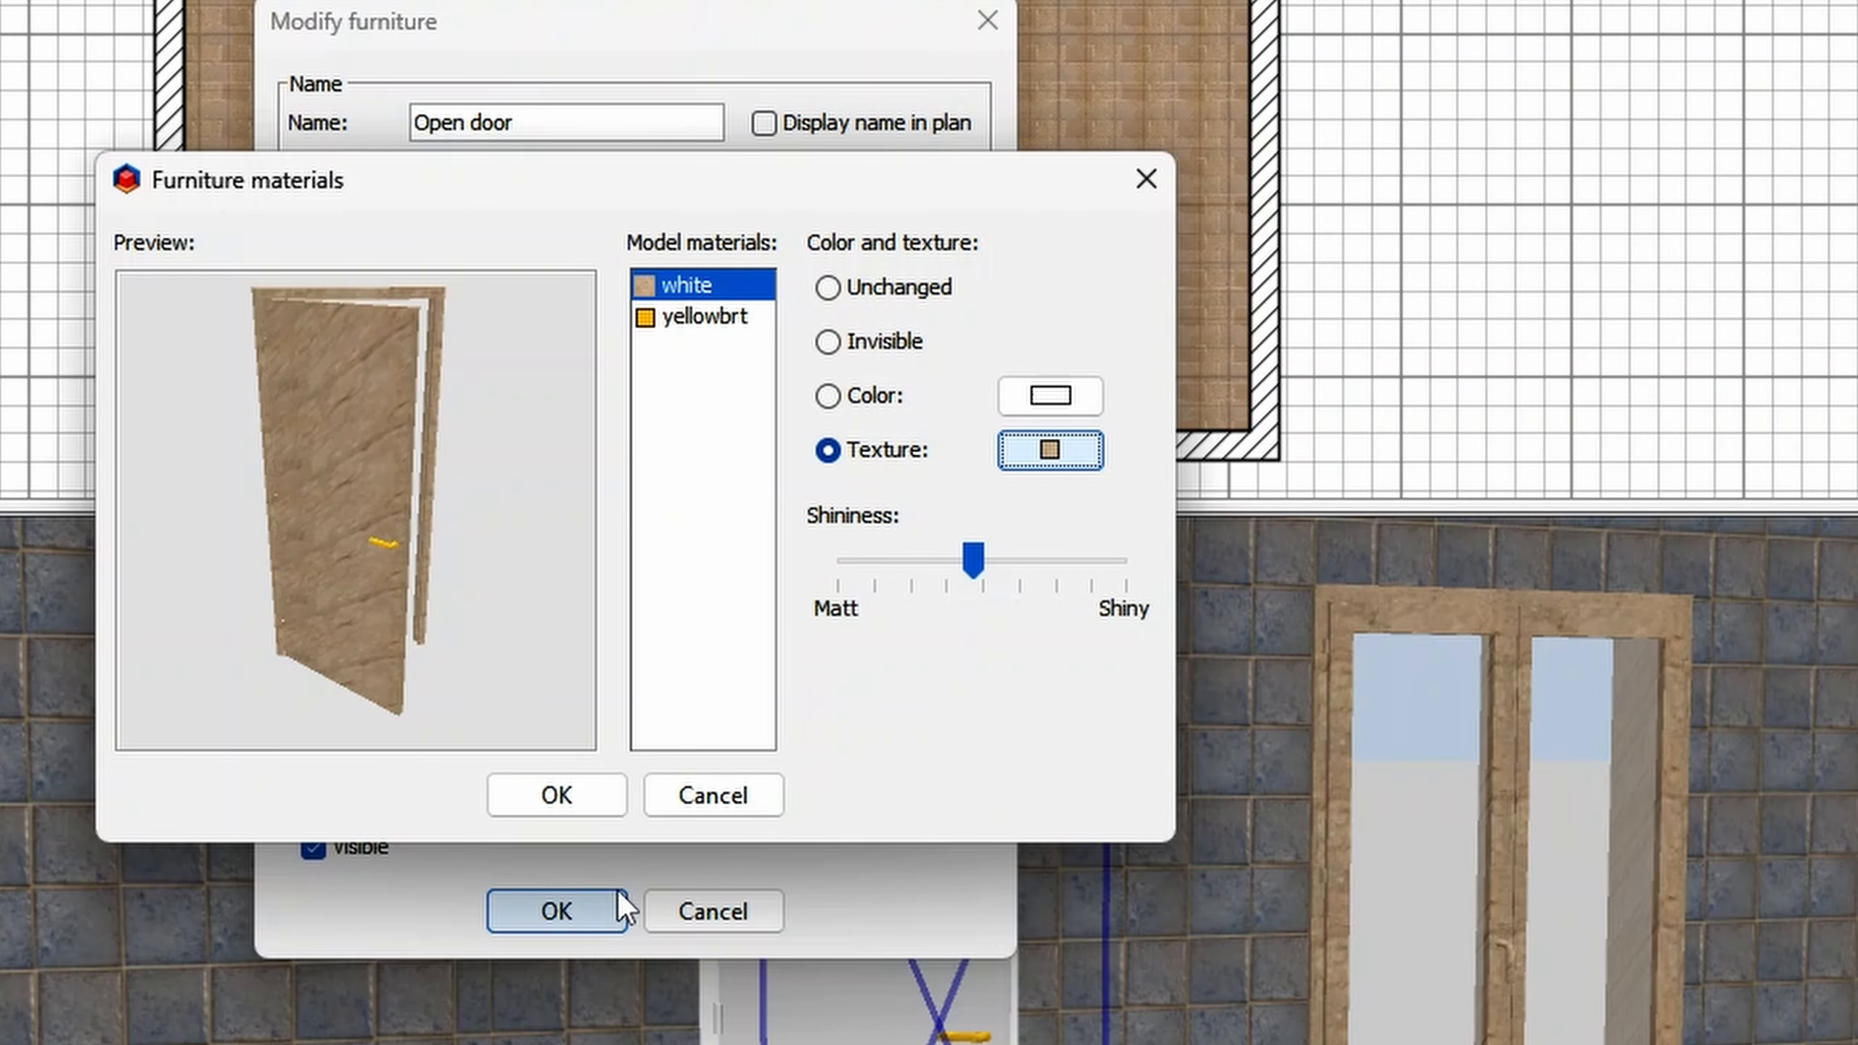
- Apply the metal texture no-longer-here-metal-316803_1920 to the Open door's yellowbrt handle material and accept the door's changes
left_click(696, 323)
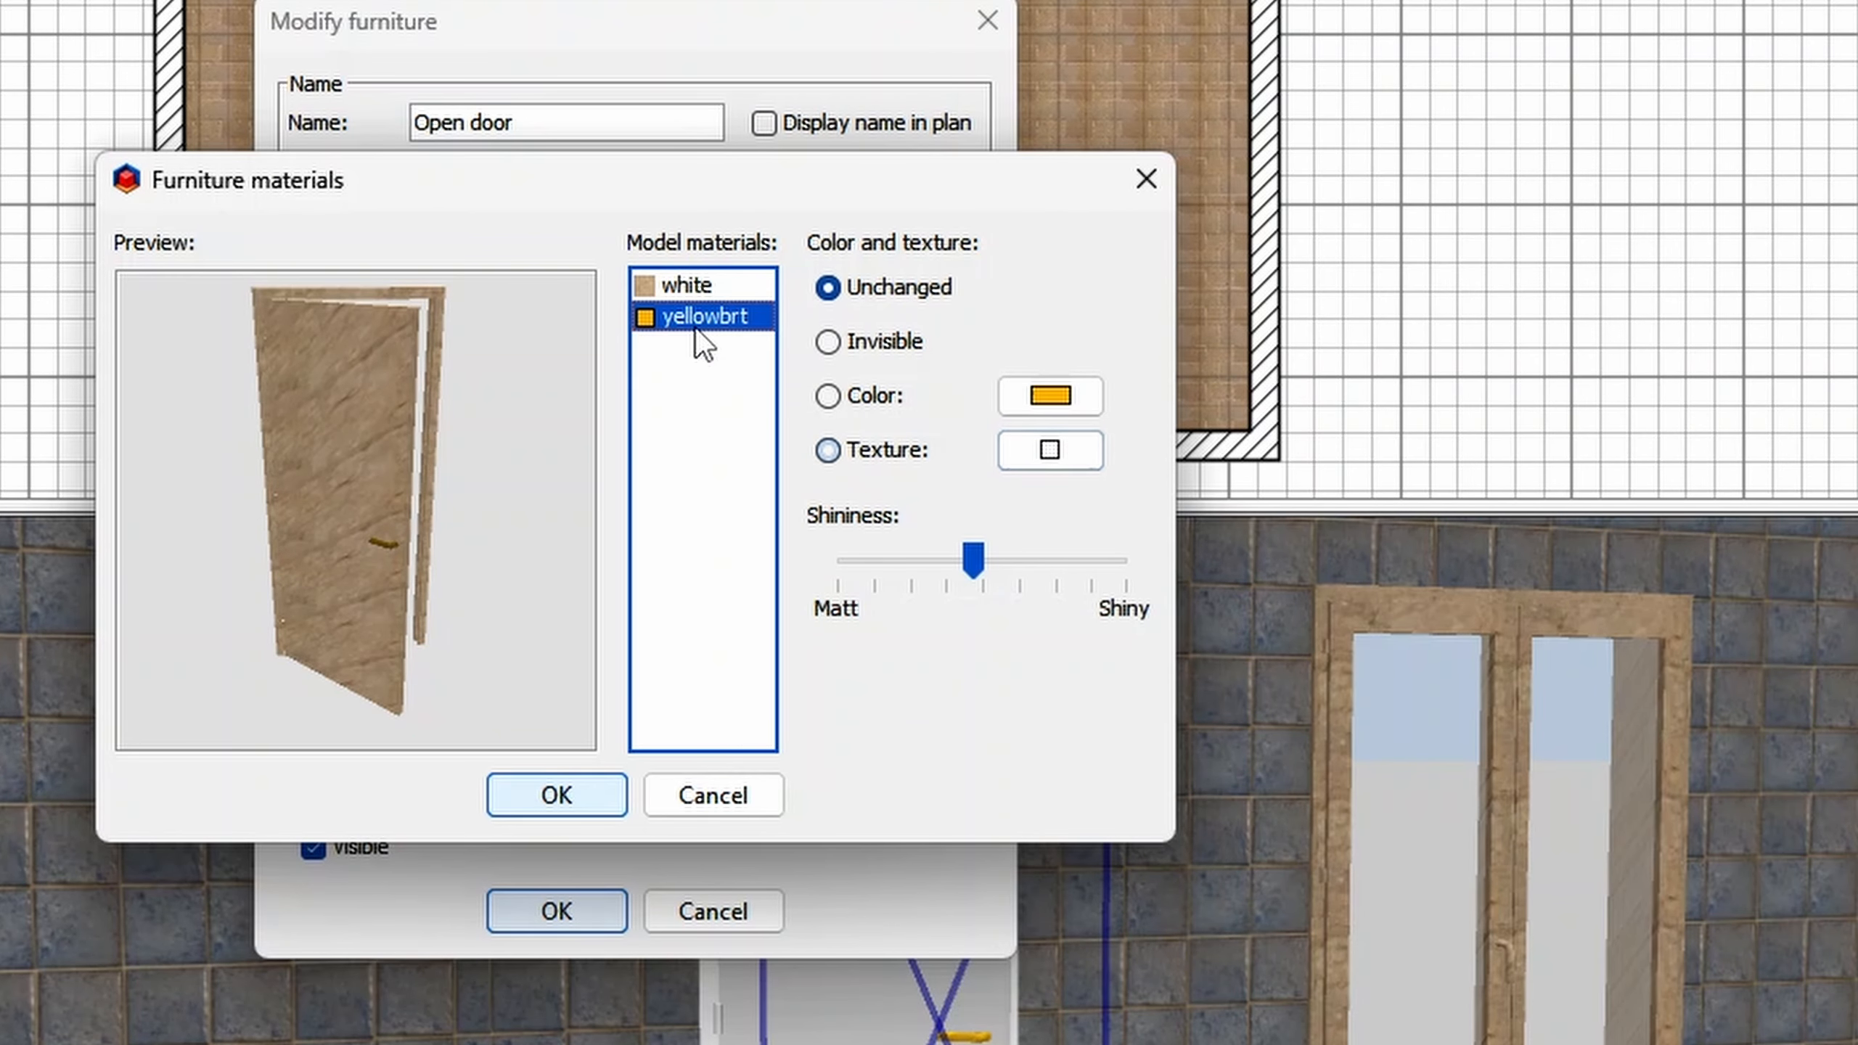
left_click(893, 456)
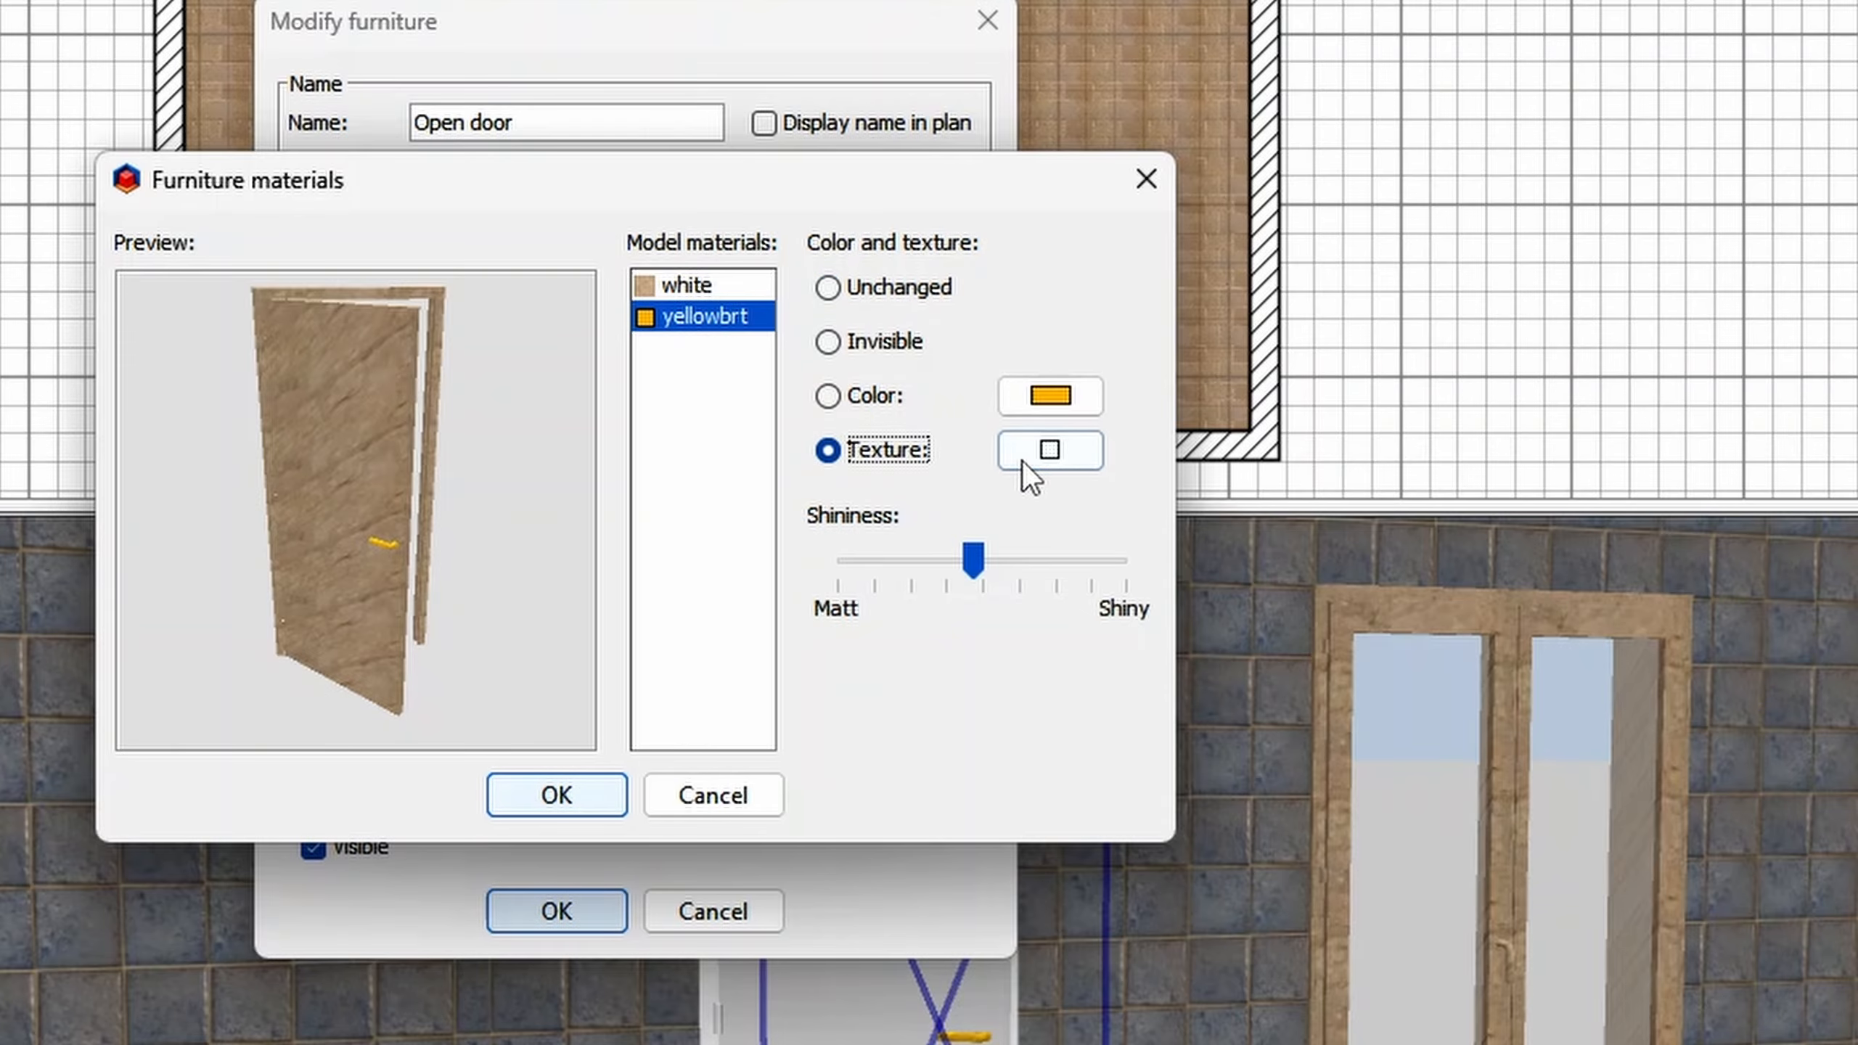
left_click(1048, 455)
scroll(502, 538, "down", 3)
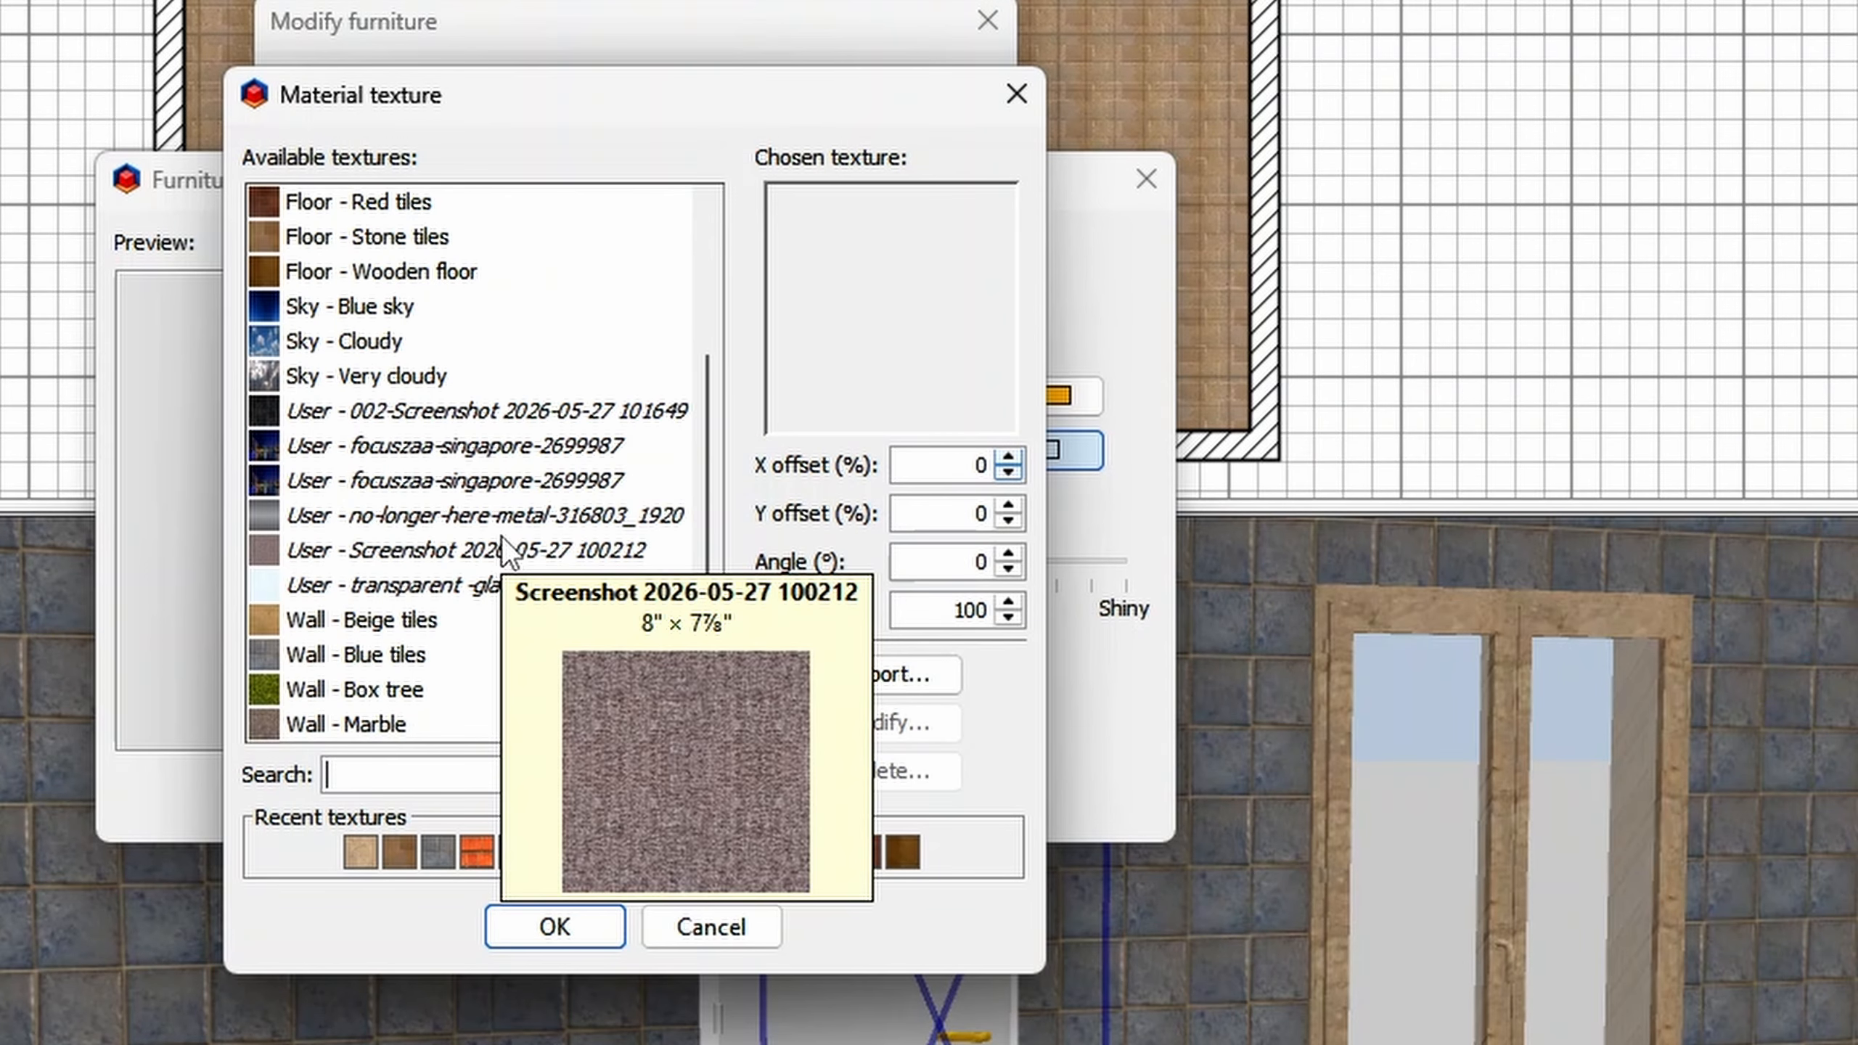
left_click(491, 515)
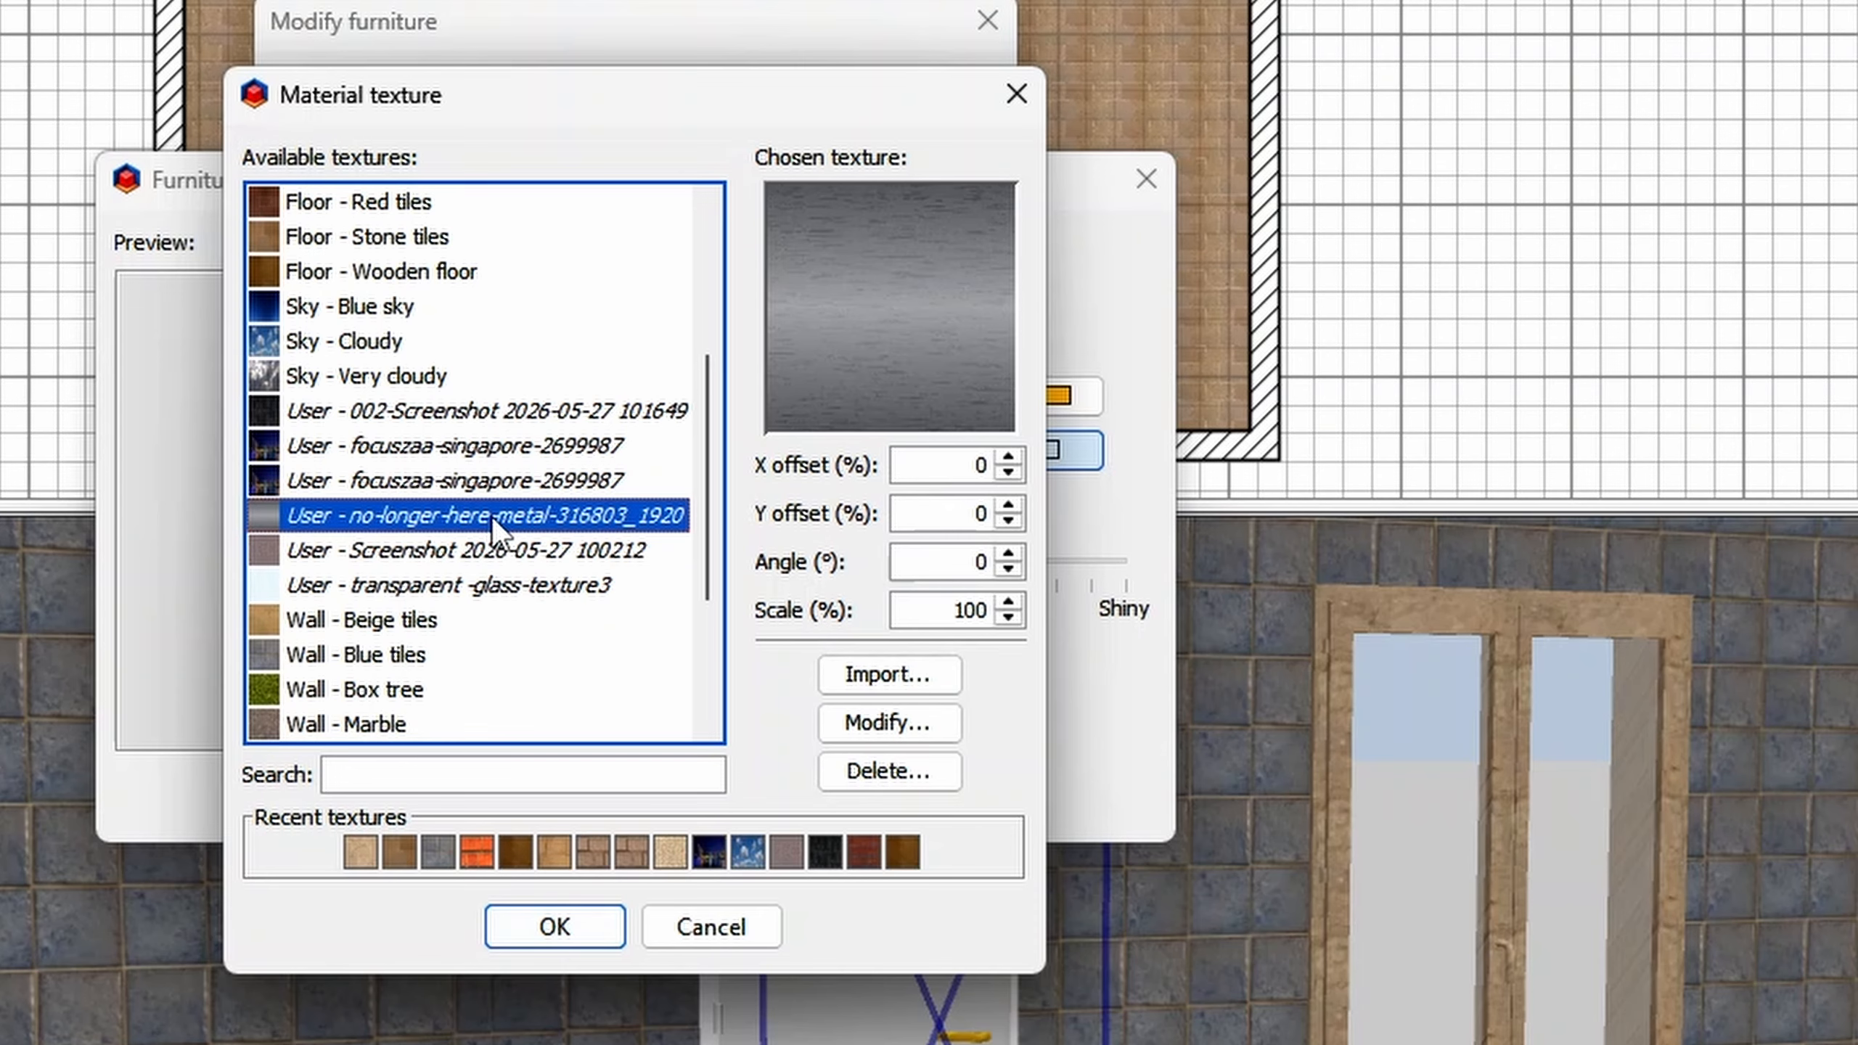
left_click(534, 931)
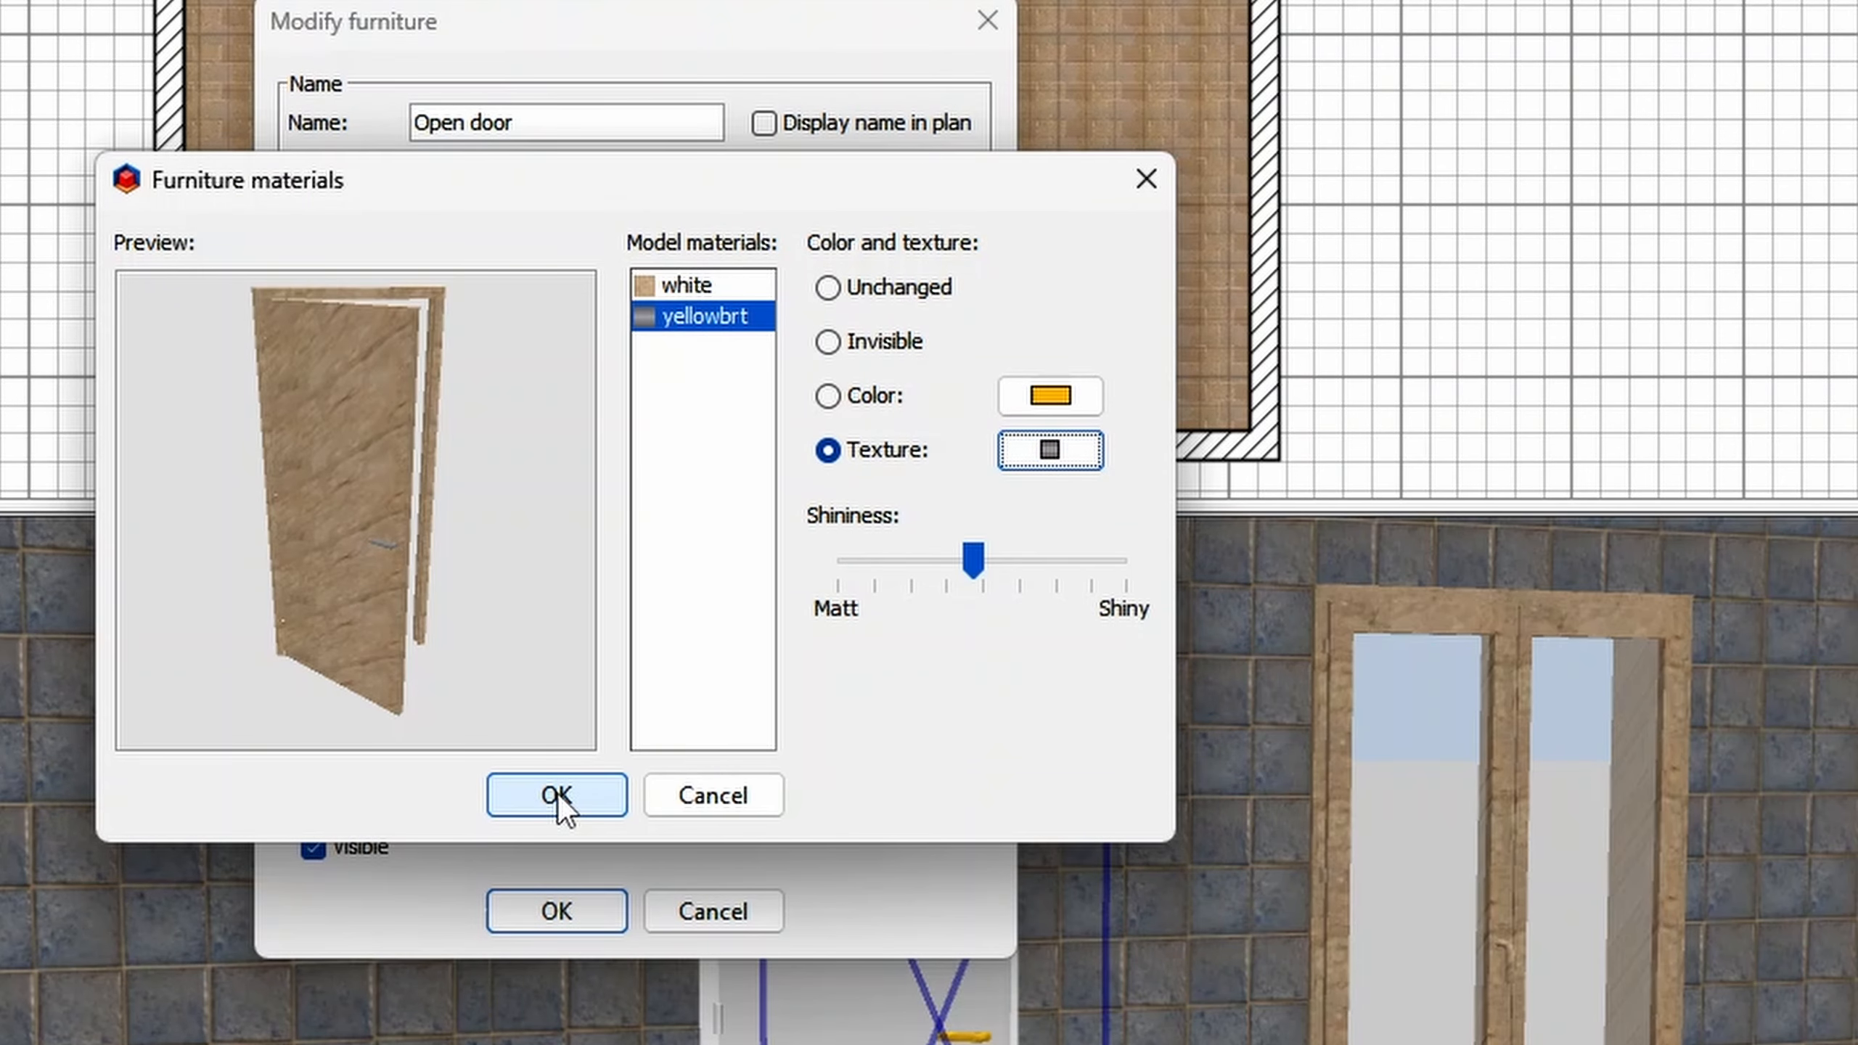
left_click(557, 793)
left_click(587, 909)
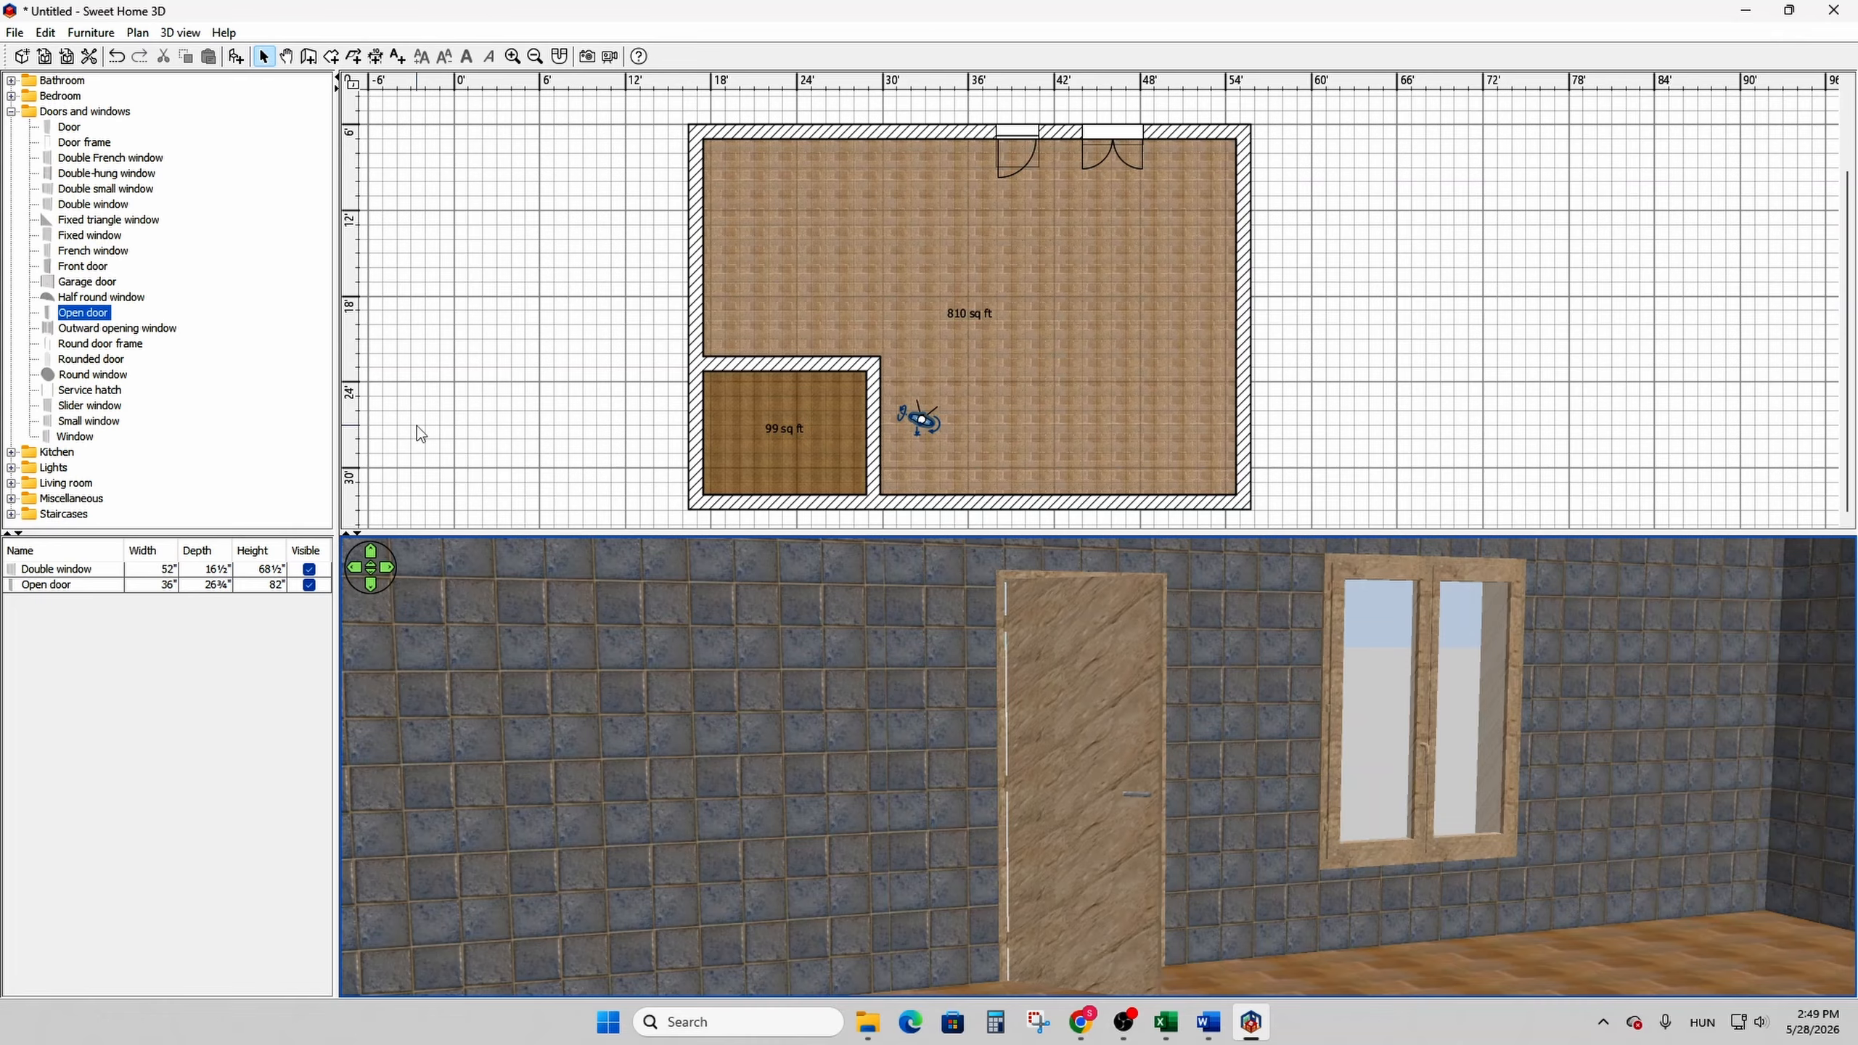
- Place a Service hatch in the upper outer wall, just left of the Open door
mouse_move(117, 390)
left_mouse_down()
mouse_move(194, 394)
mouse_move(797, 258)
mouse_move(920, 133)
mouse_move(967, 141)
left_mouse_up()
mouse_move(901, 146)
left_mouse_down()
mouse_move(910, 110)
mouse_move(978, 140)
left_mouse_up()
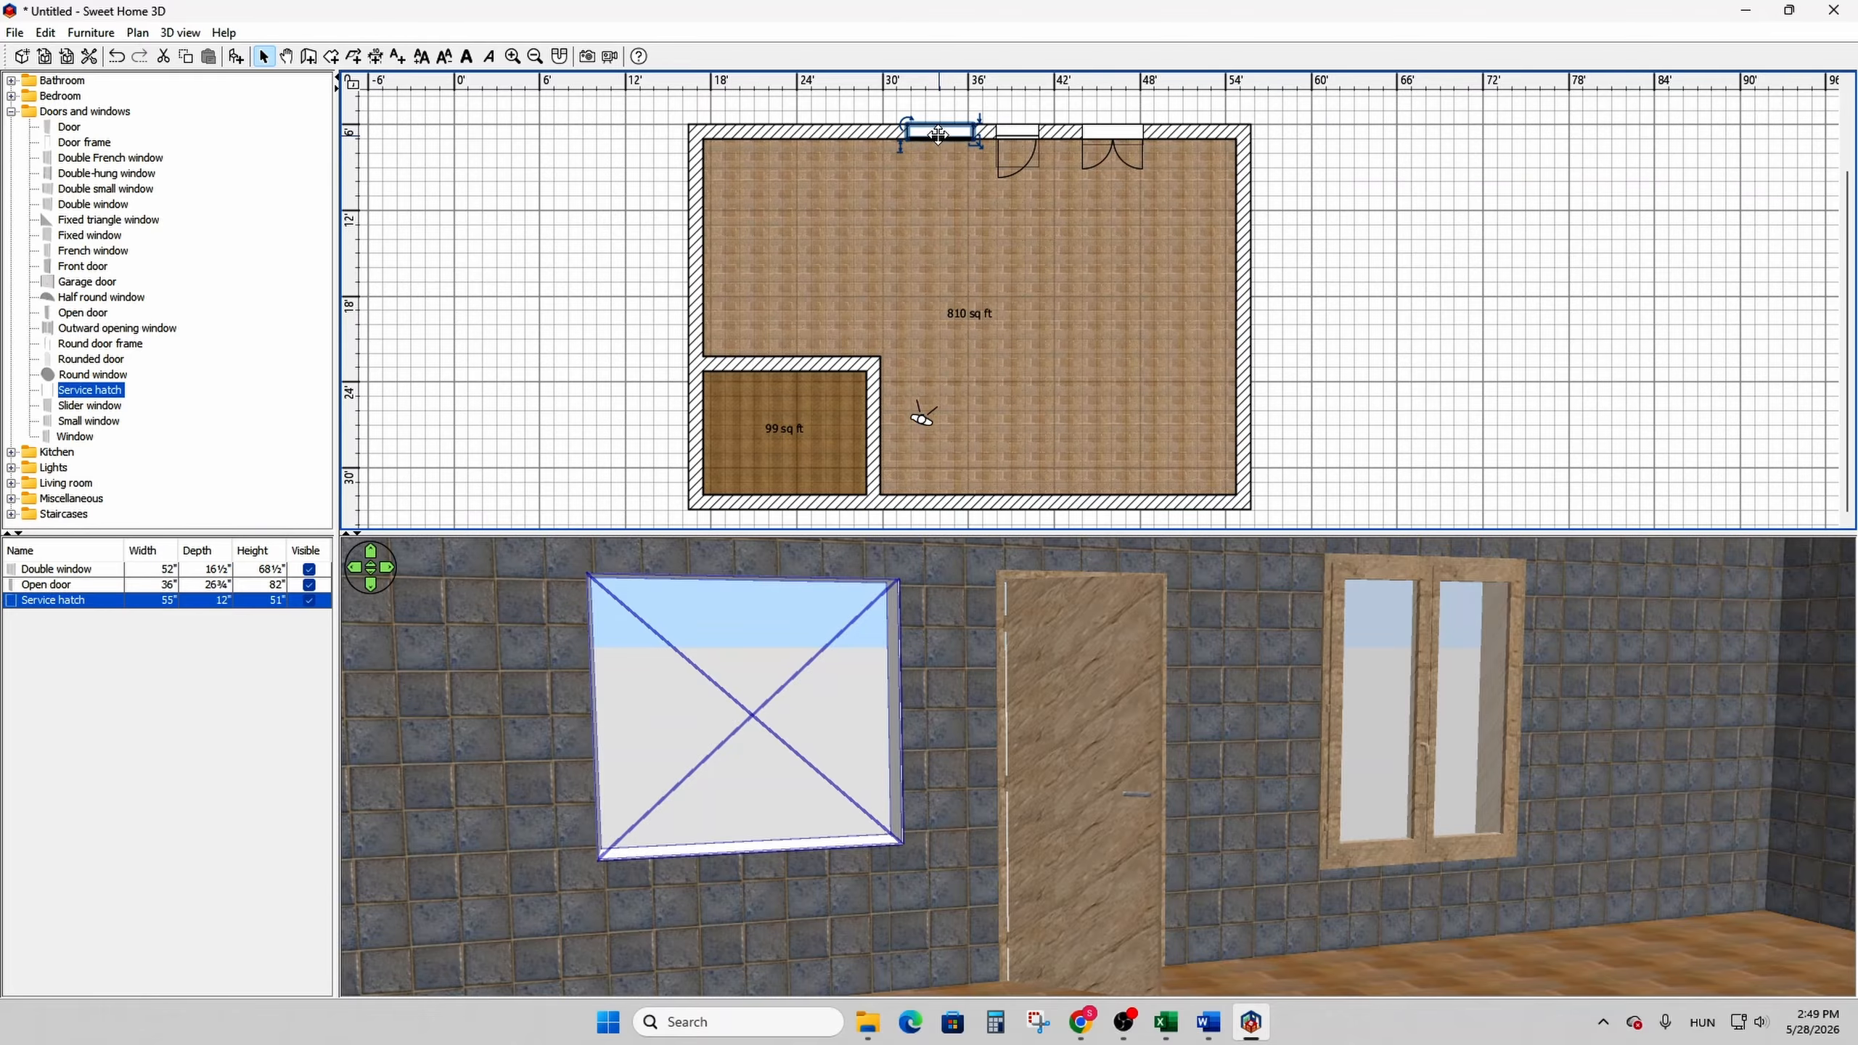
- Colour the Service hatch's white material with the recently used red #F7000C and accept the hatch's changes
double_click(938, 136)
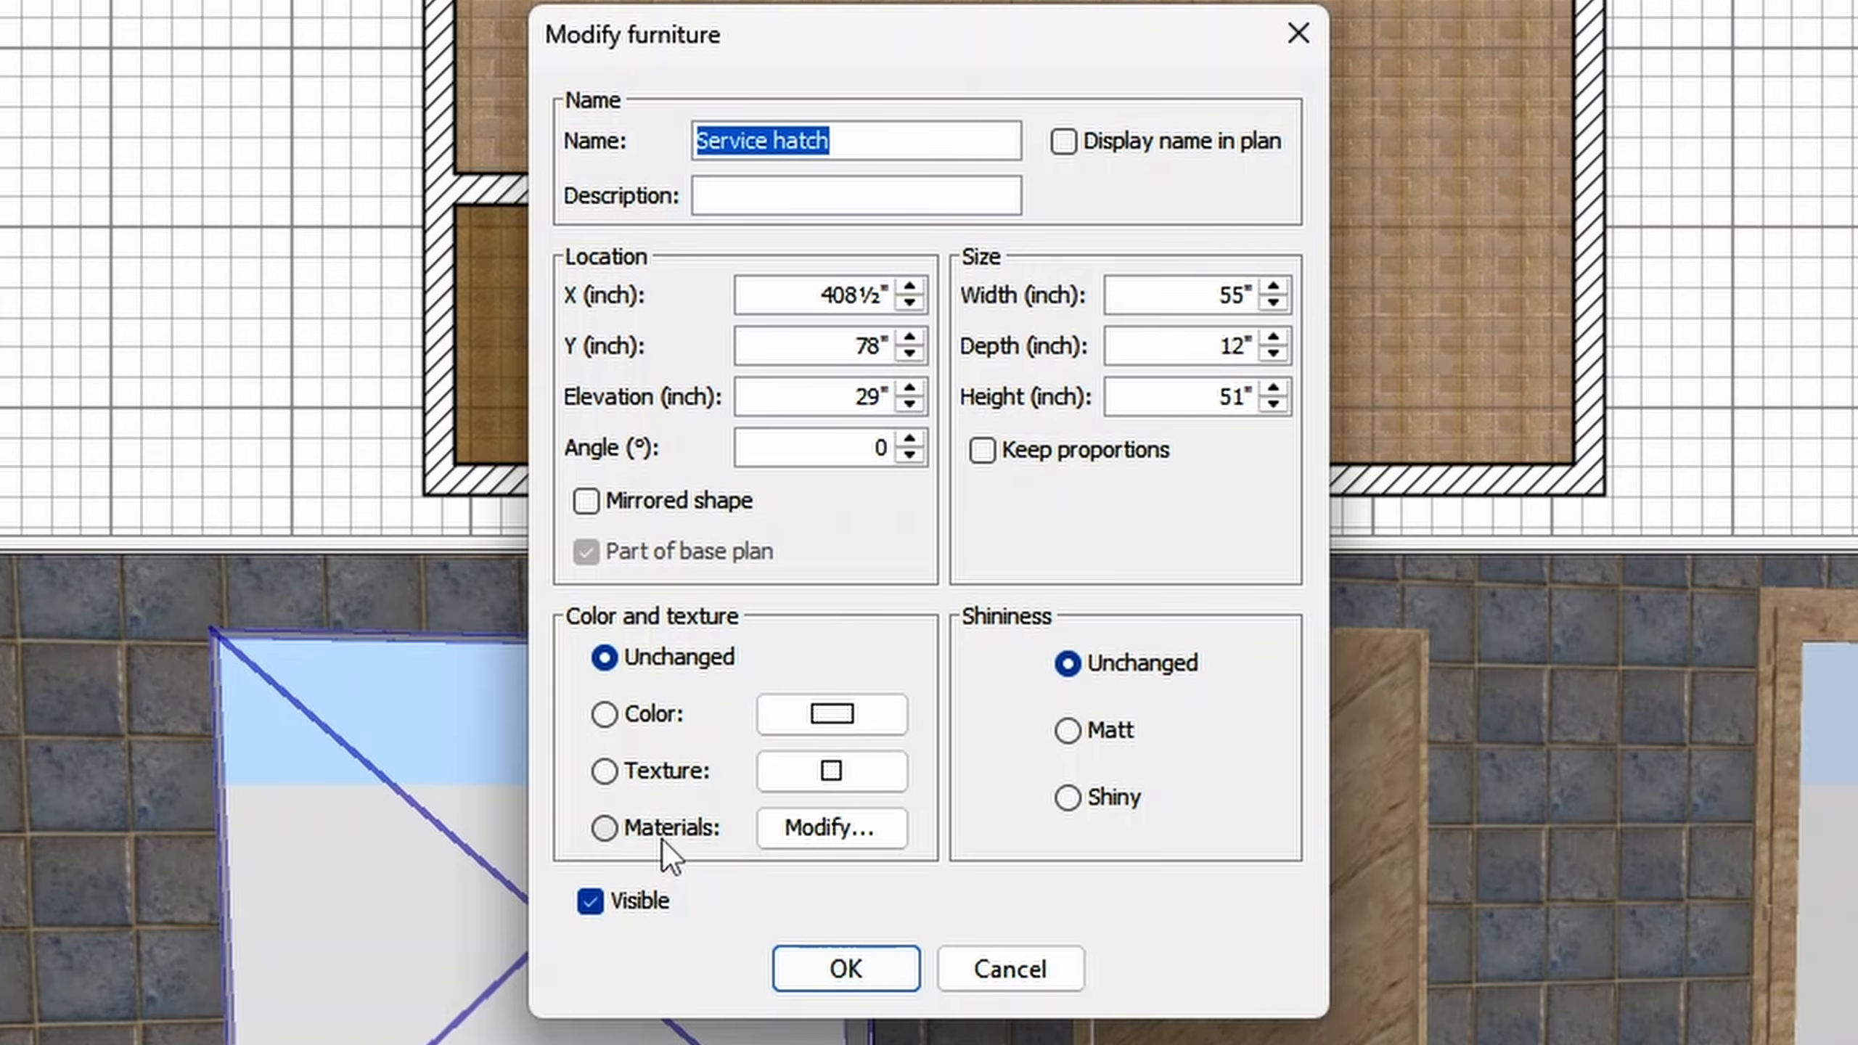
left_click(802, 669)
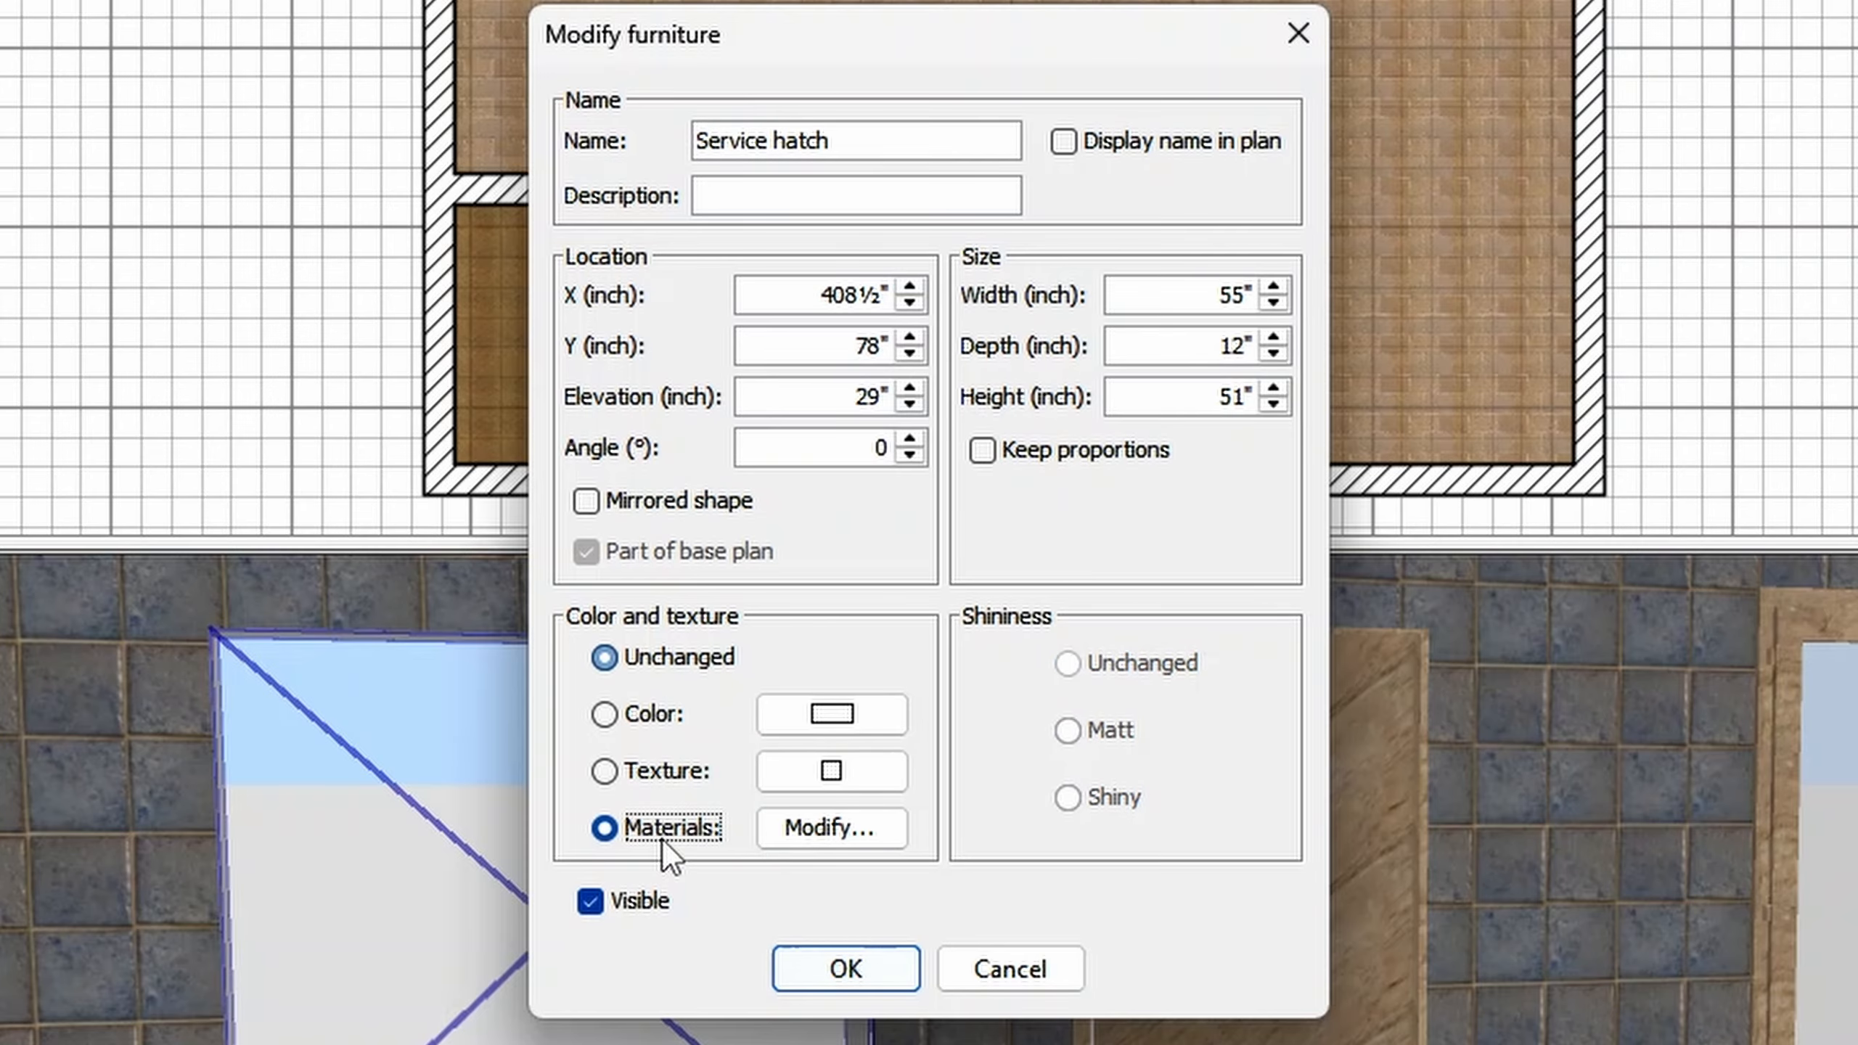
left_click(820, 831)
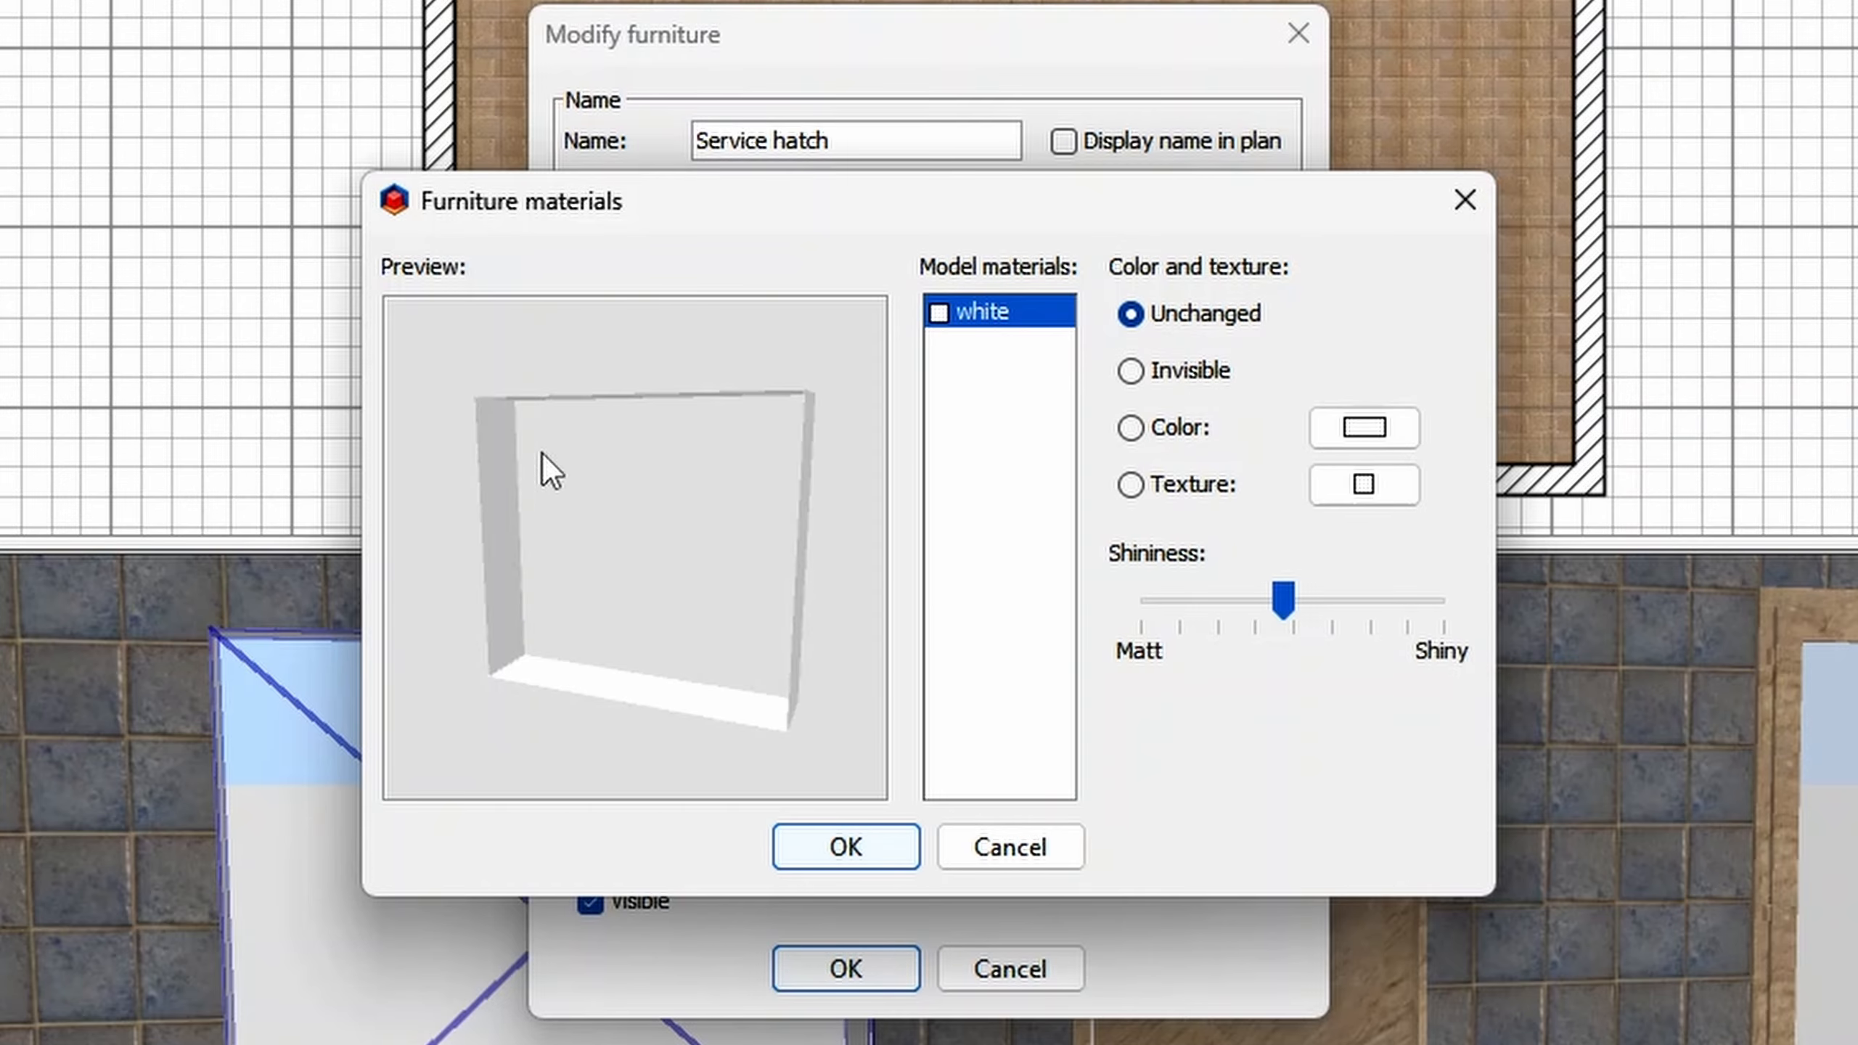
left_click(1143, 439)
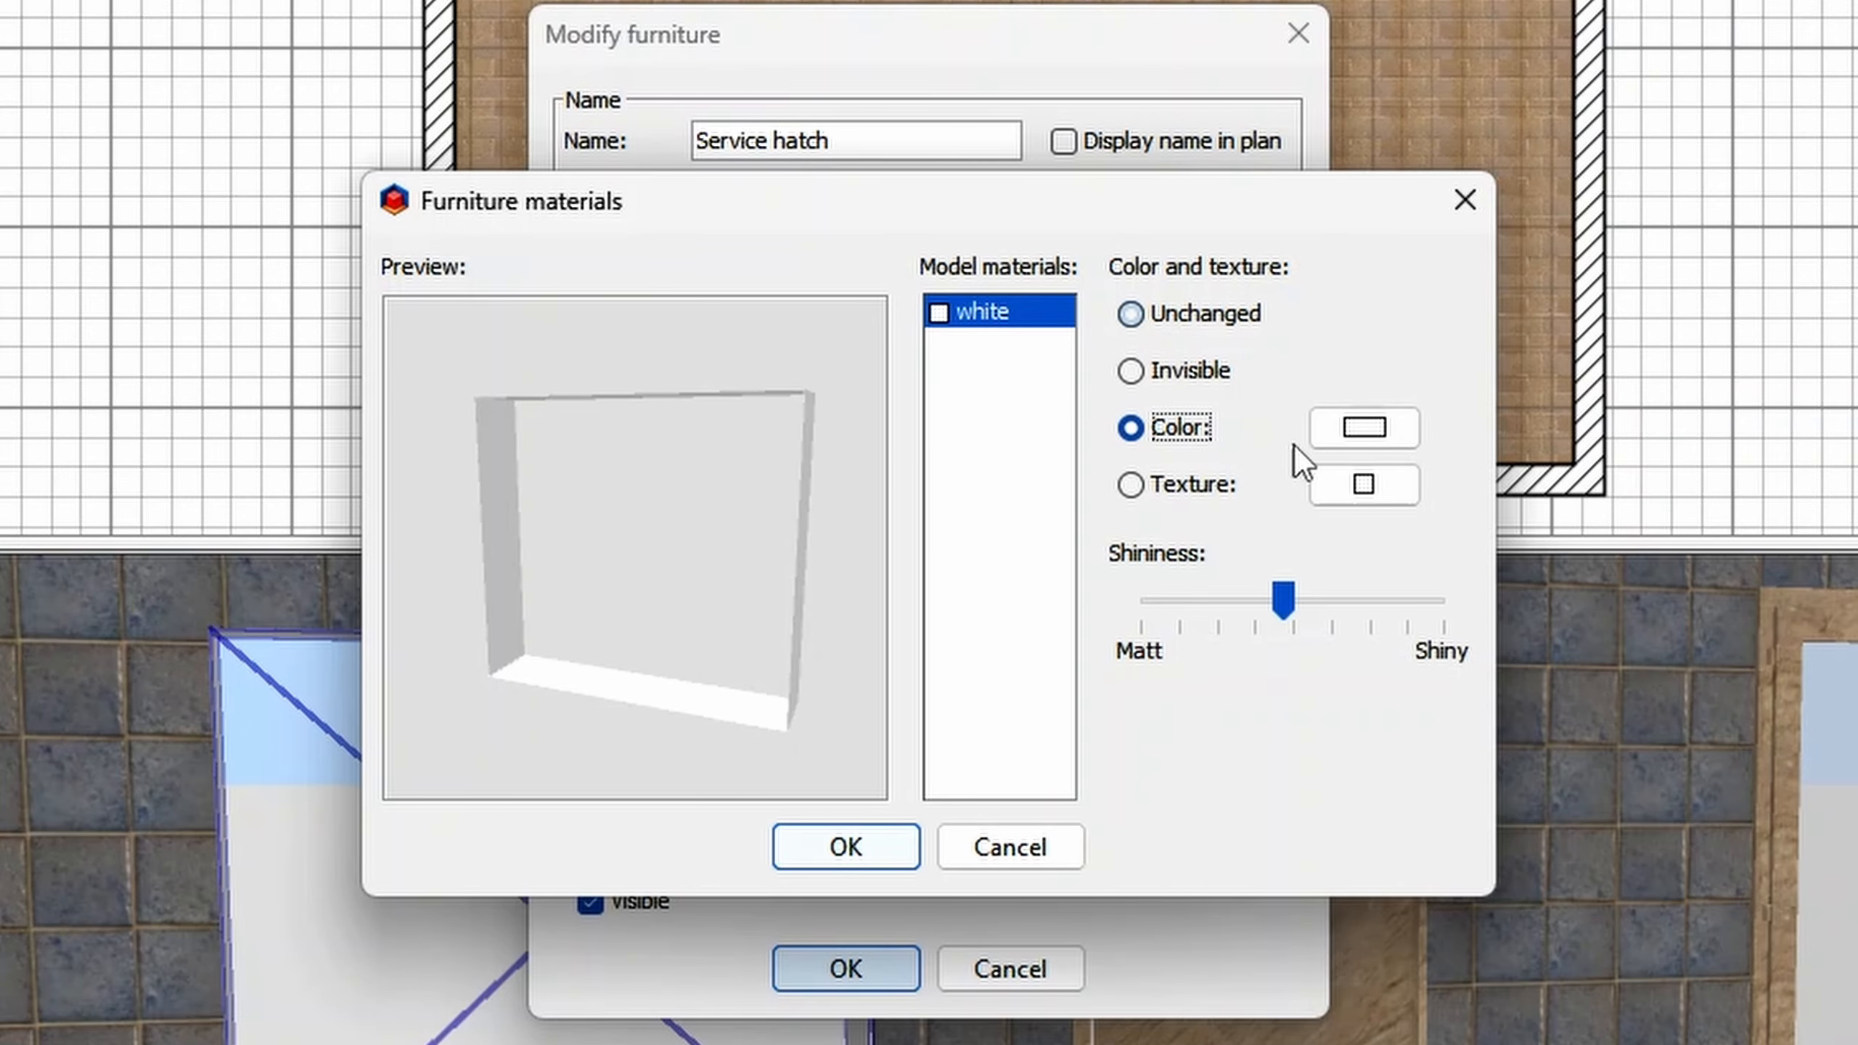
left_click(1413, 437)
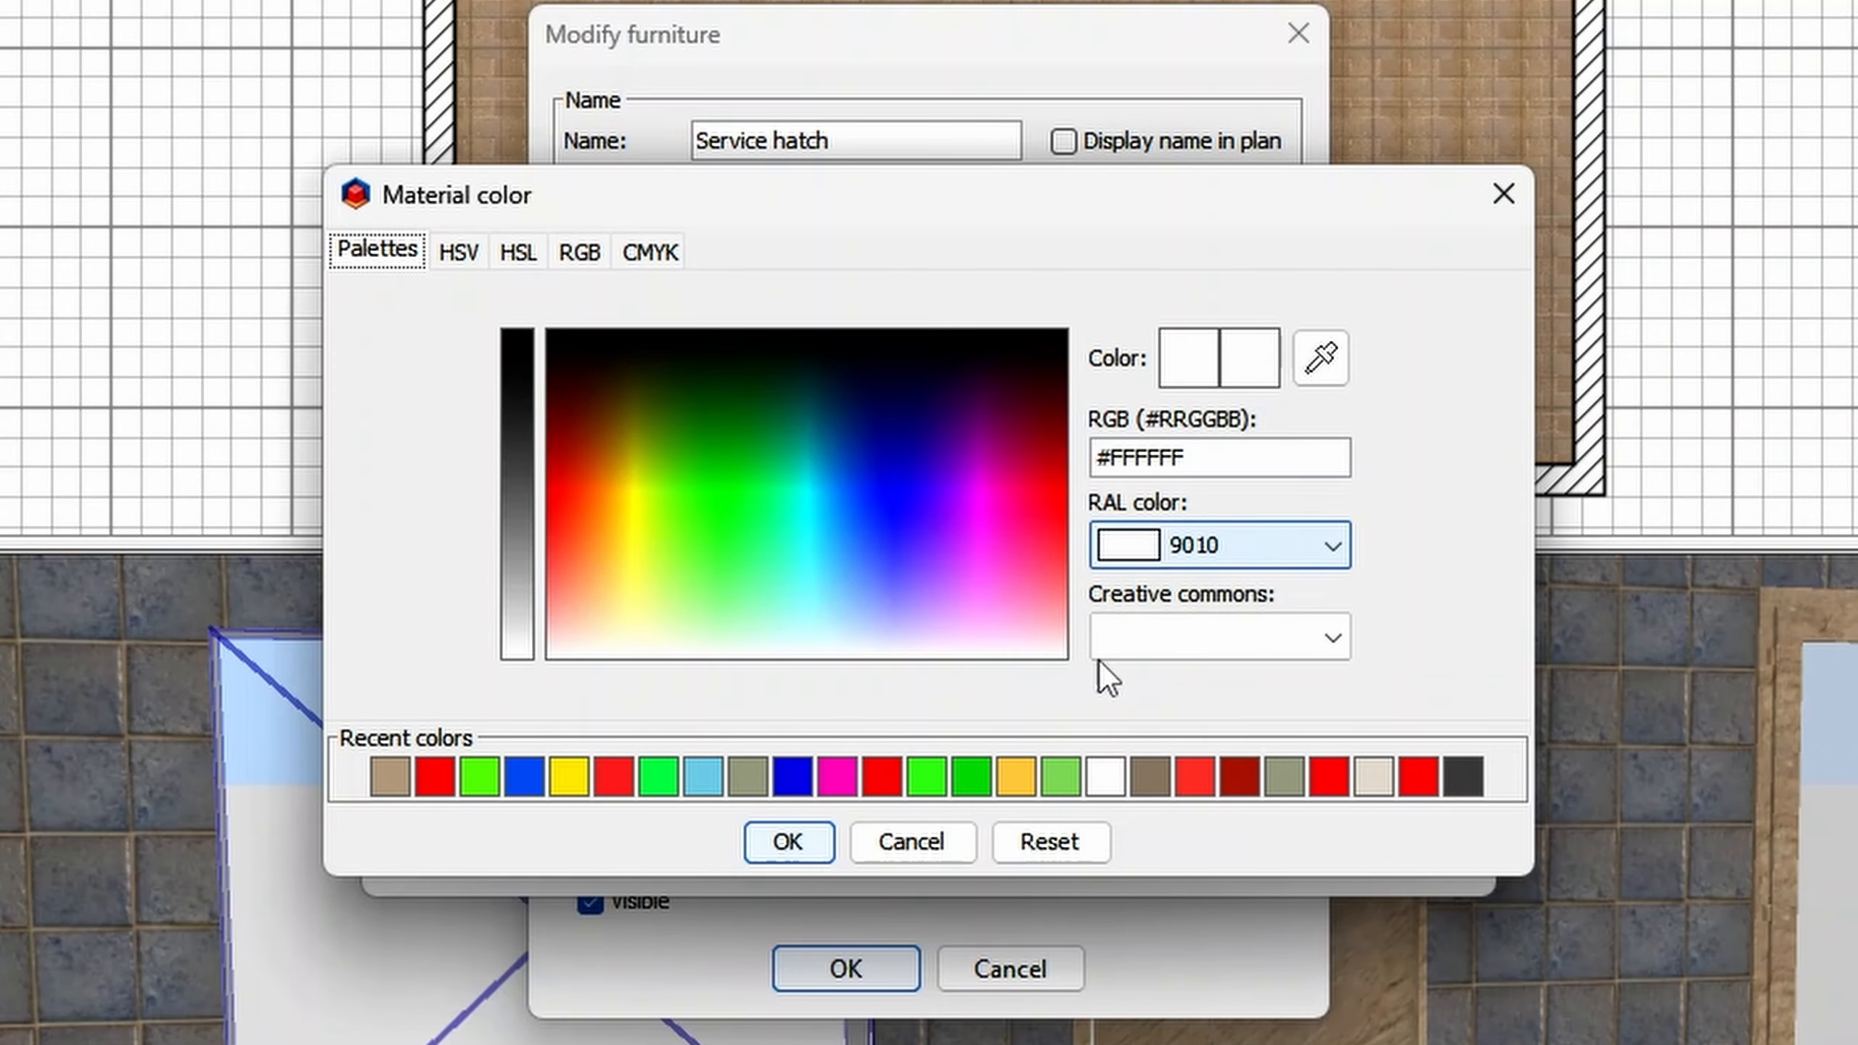
left_click(882, 776)
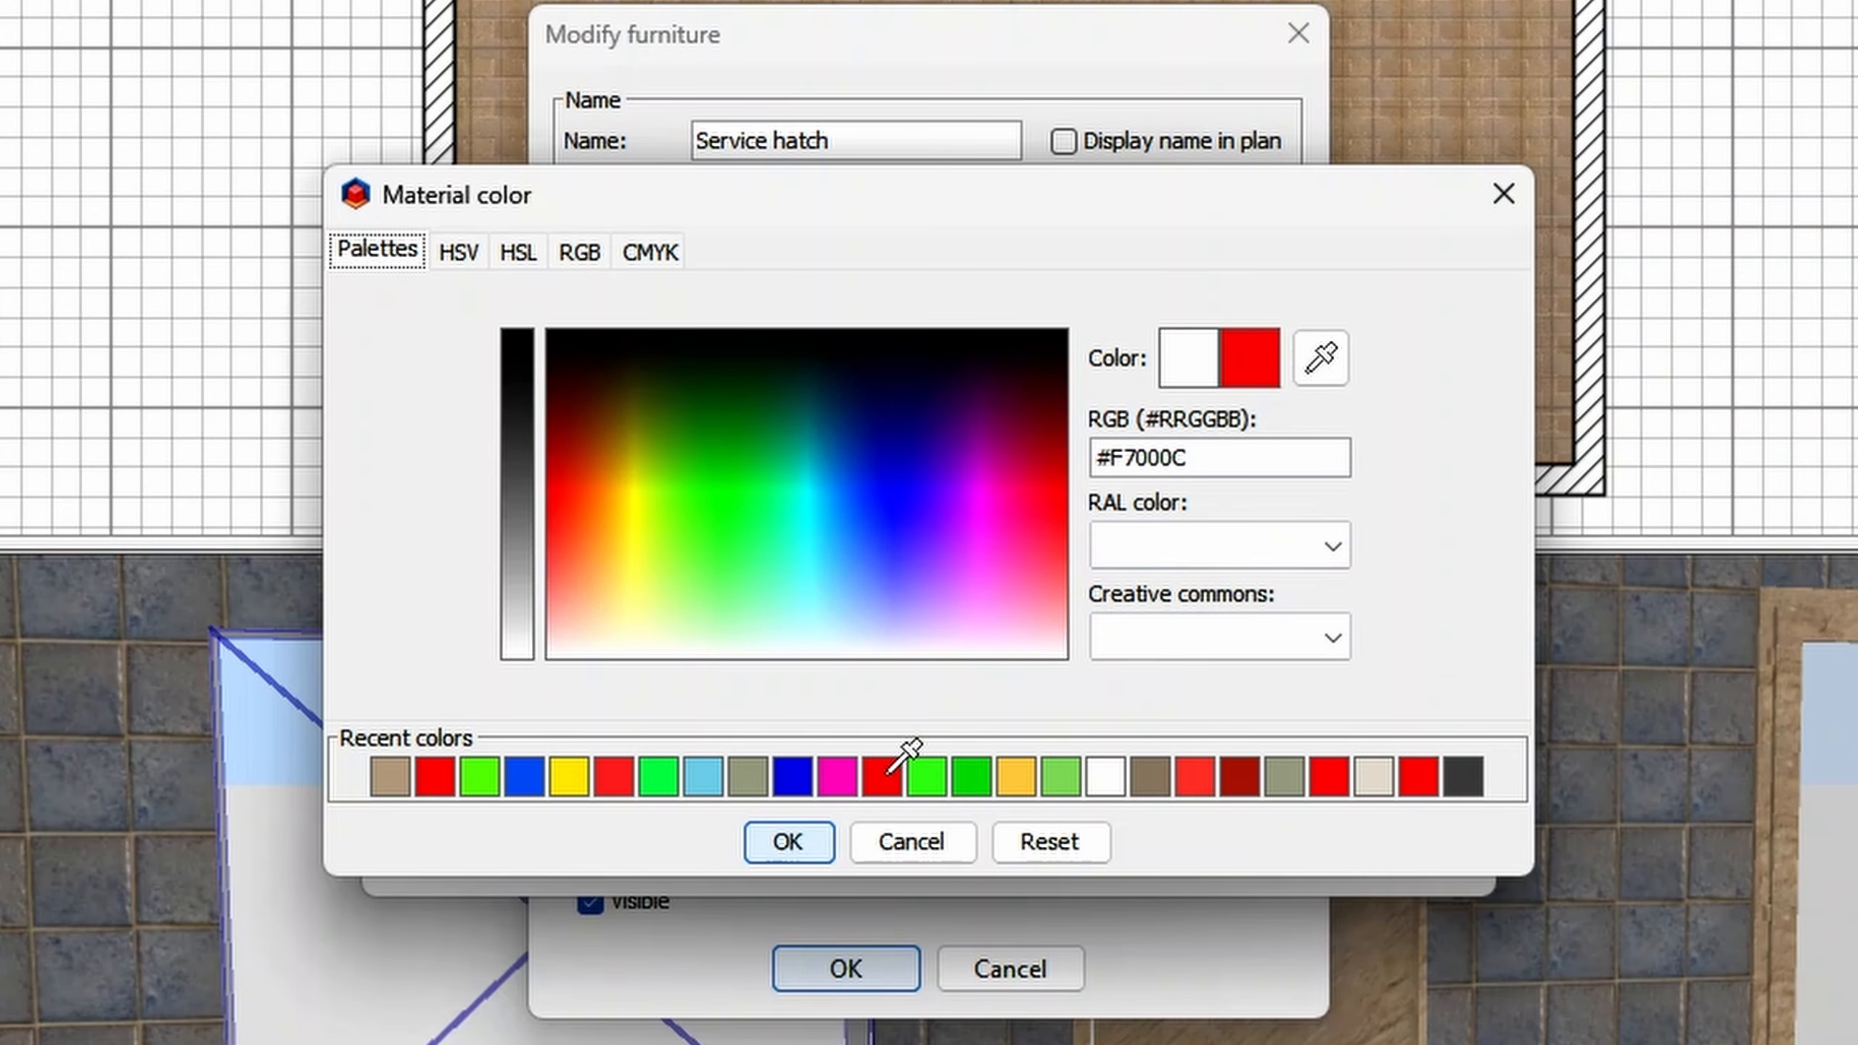
left_click(810, 844)
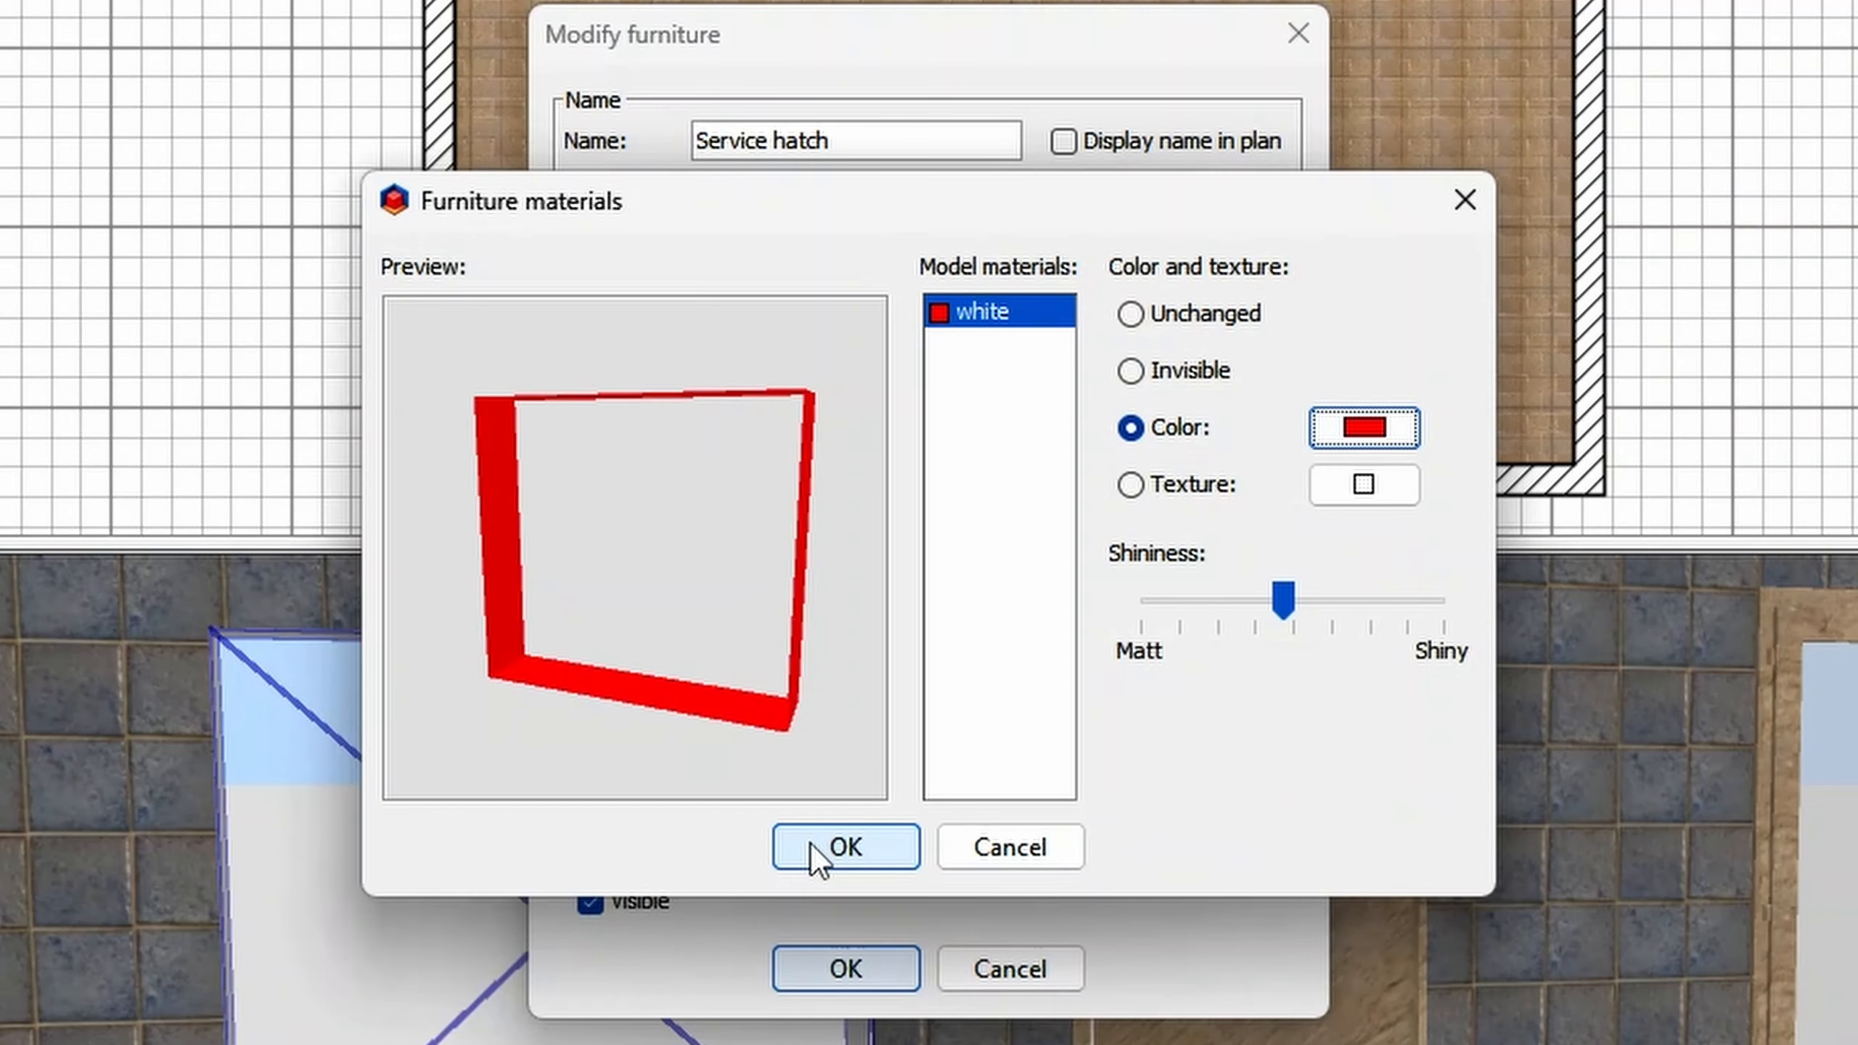
left_click(810, 844)
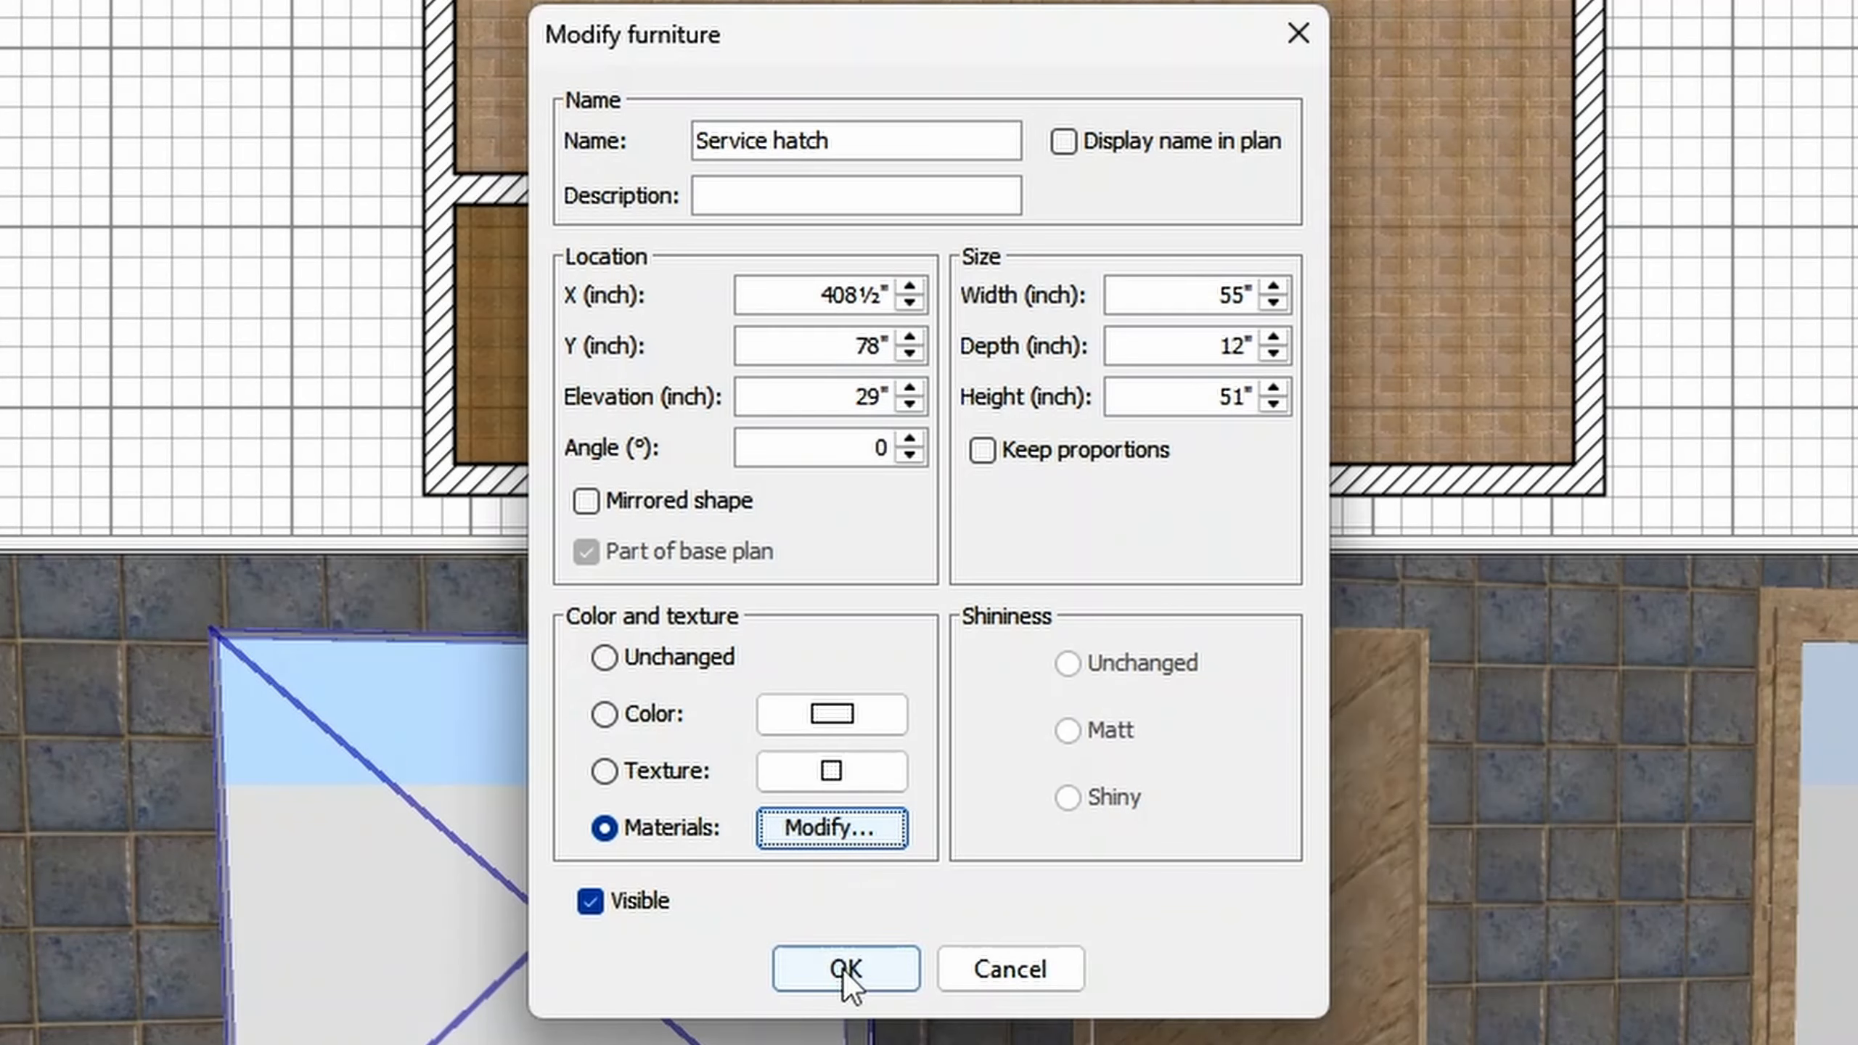
left_click(845, 969)
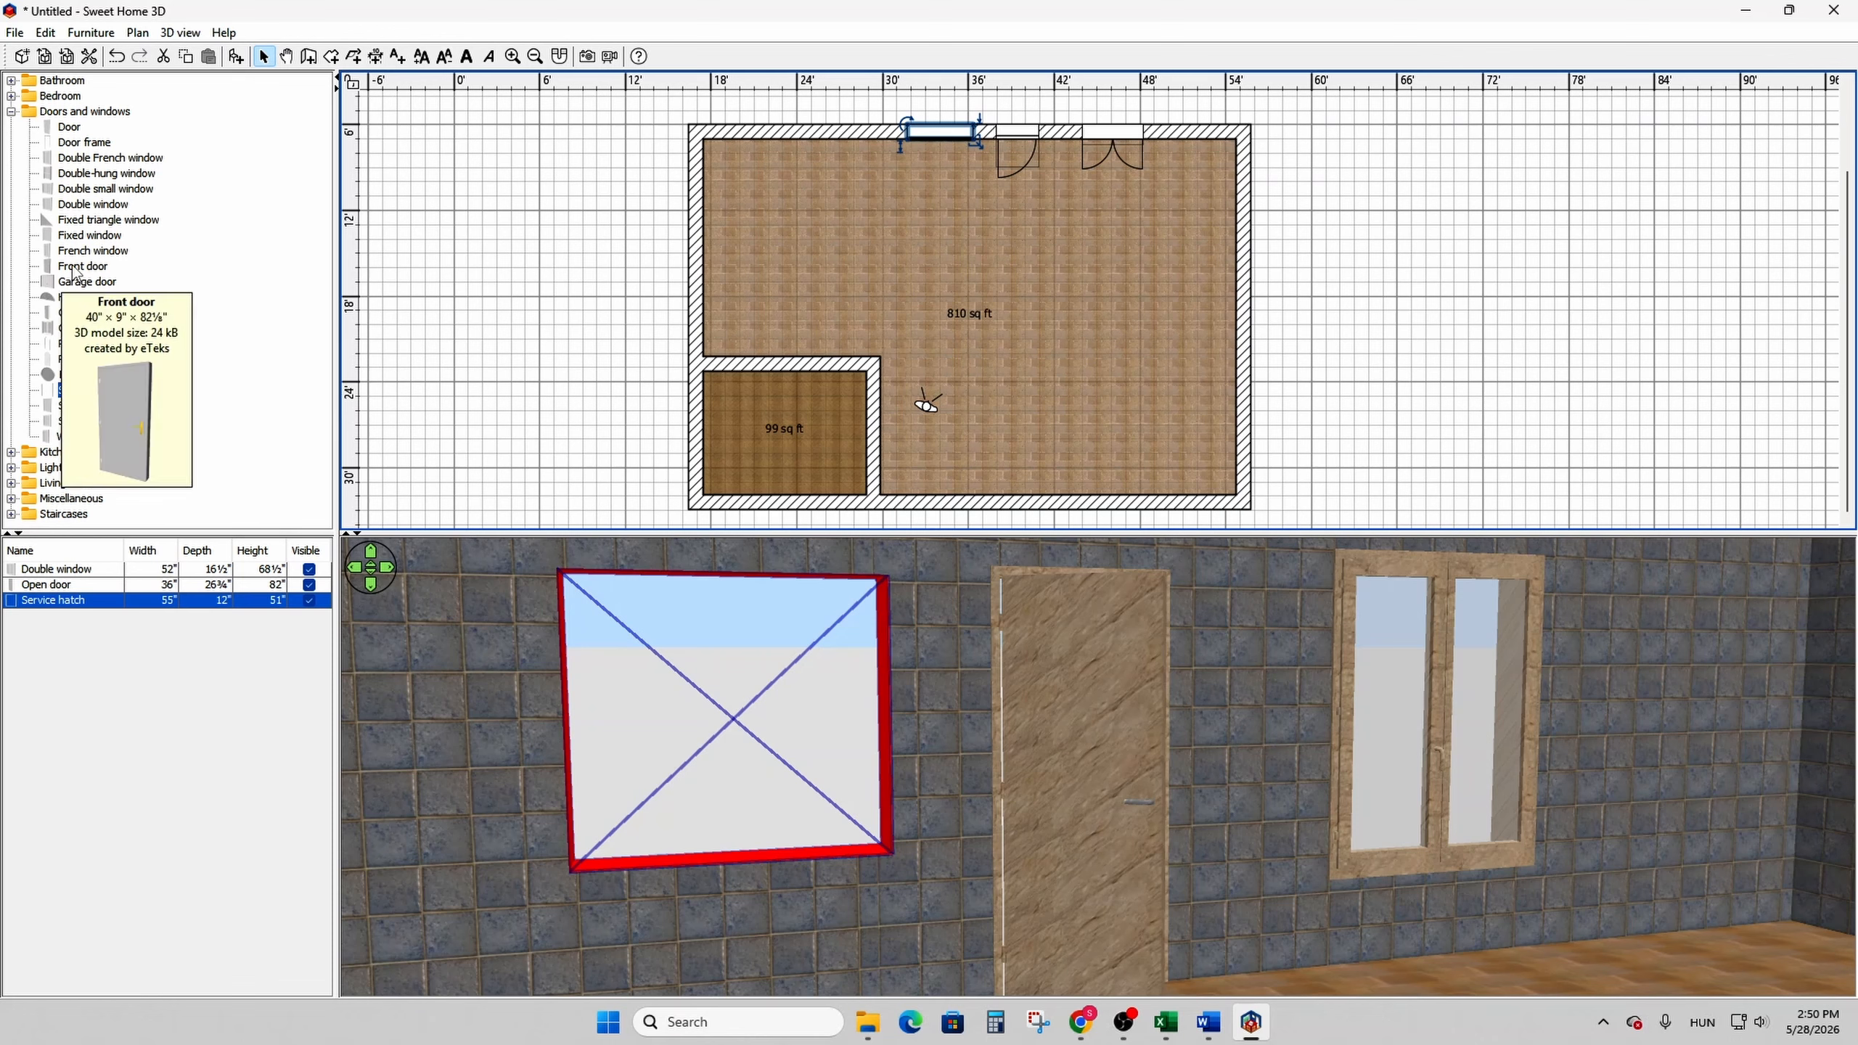
- Place a Coffee table in the right part of the large room and a Sofa above it, below the Double window
left_click(11, 111)
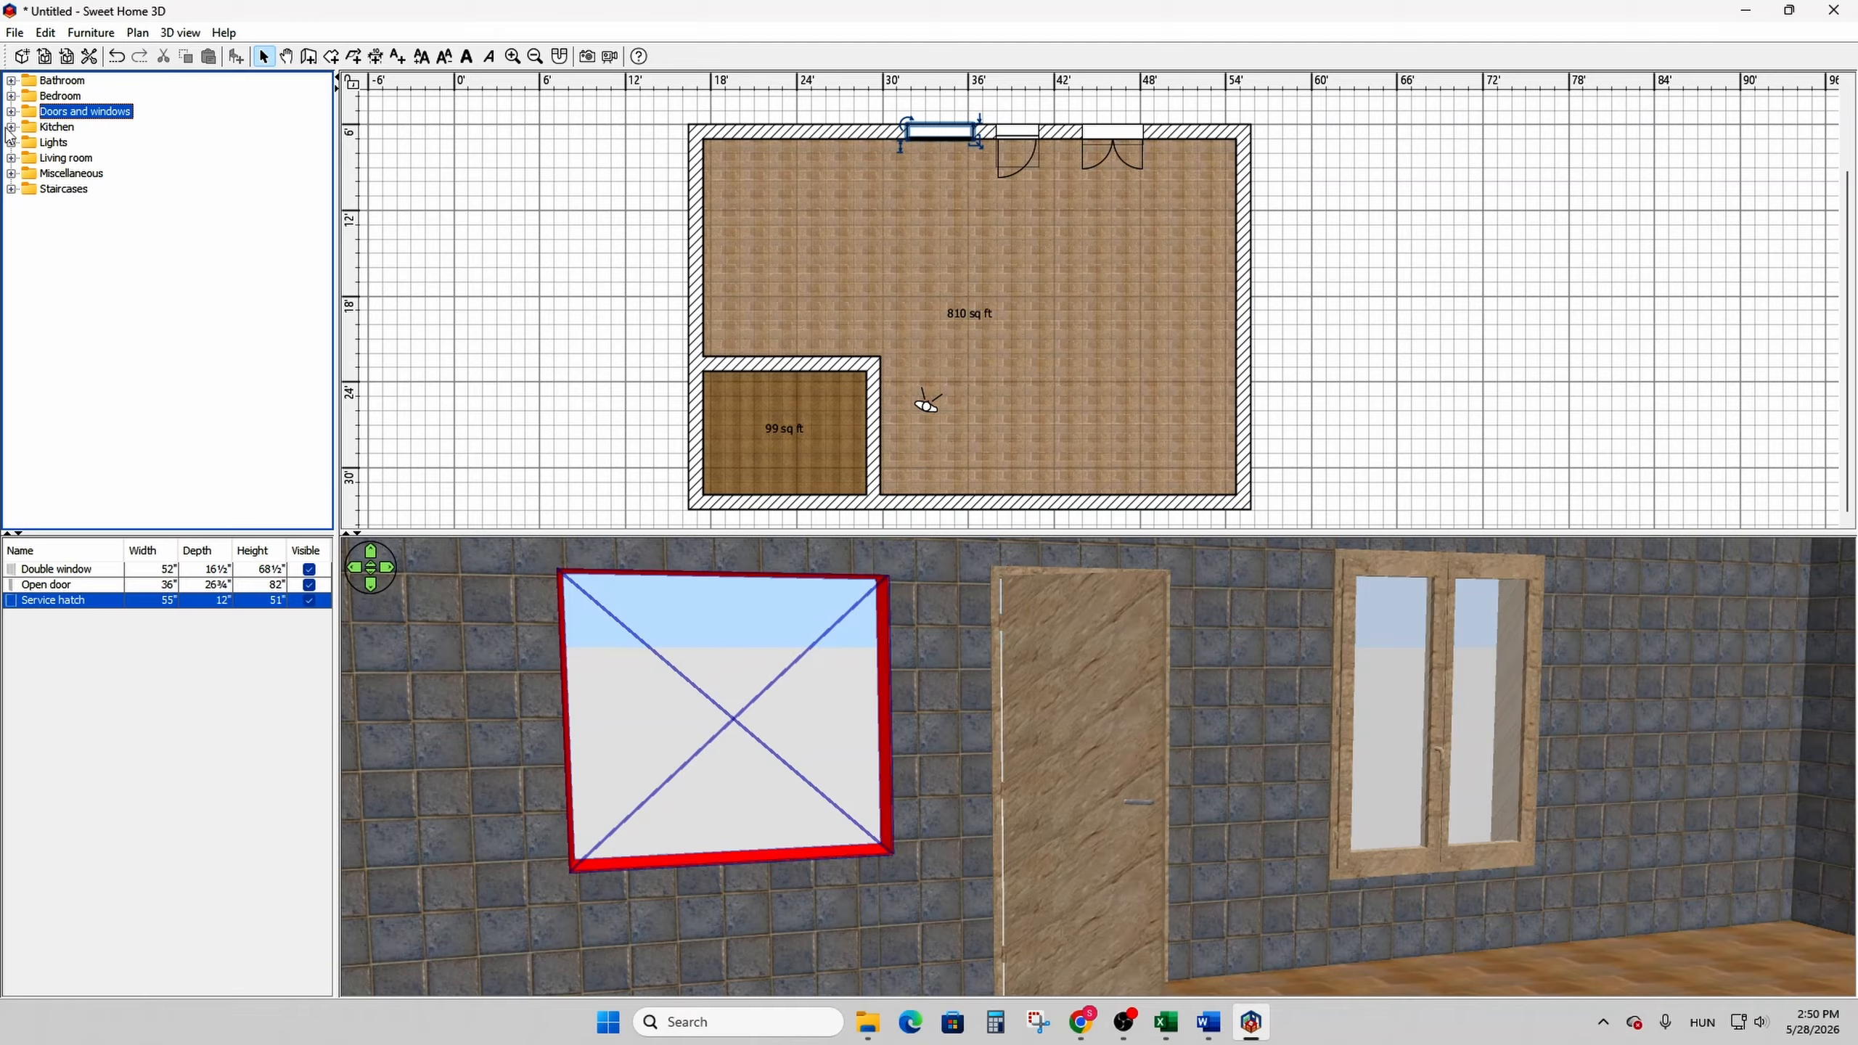
left_click(11, 158)
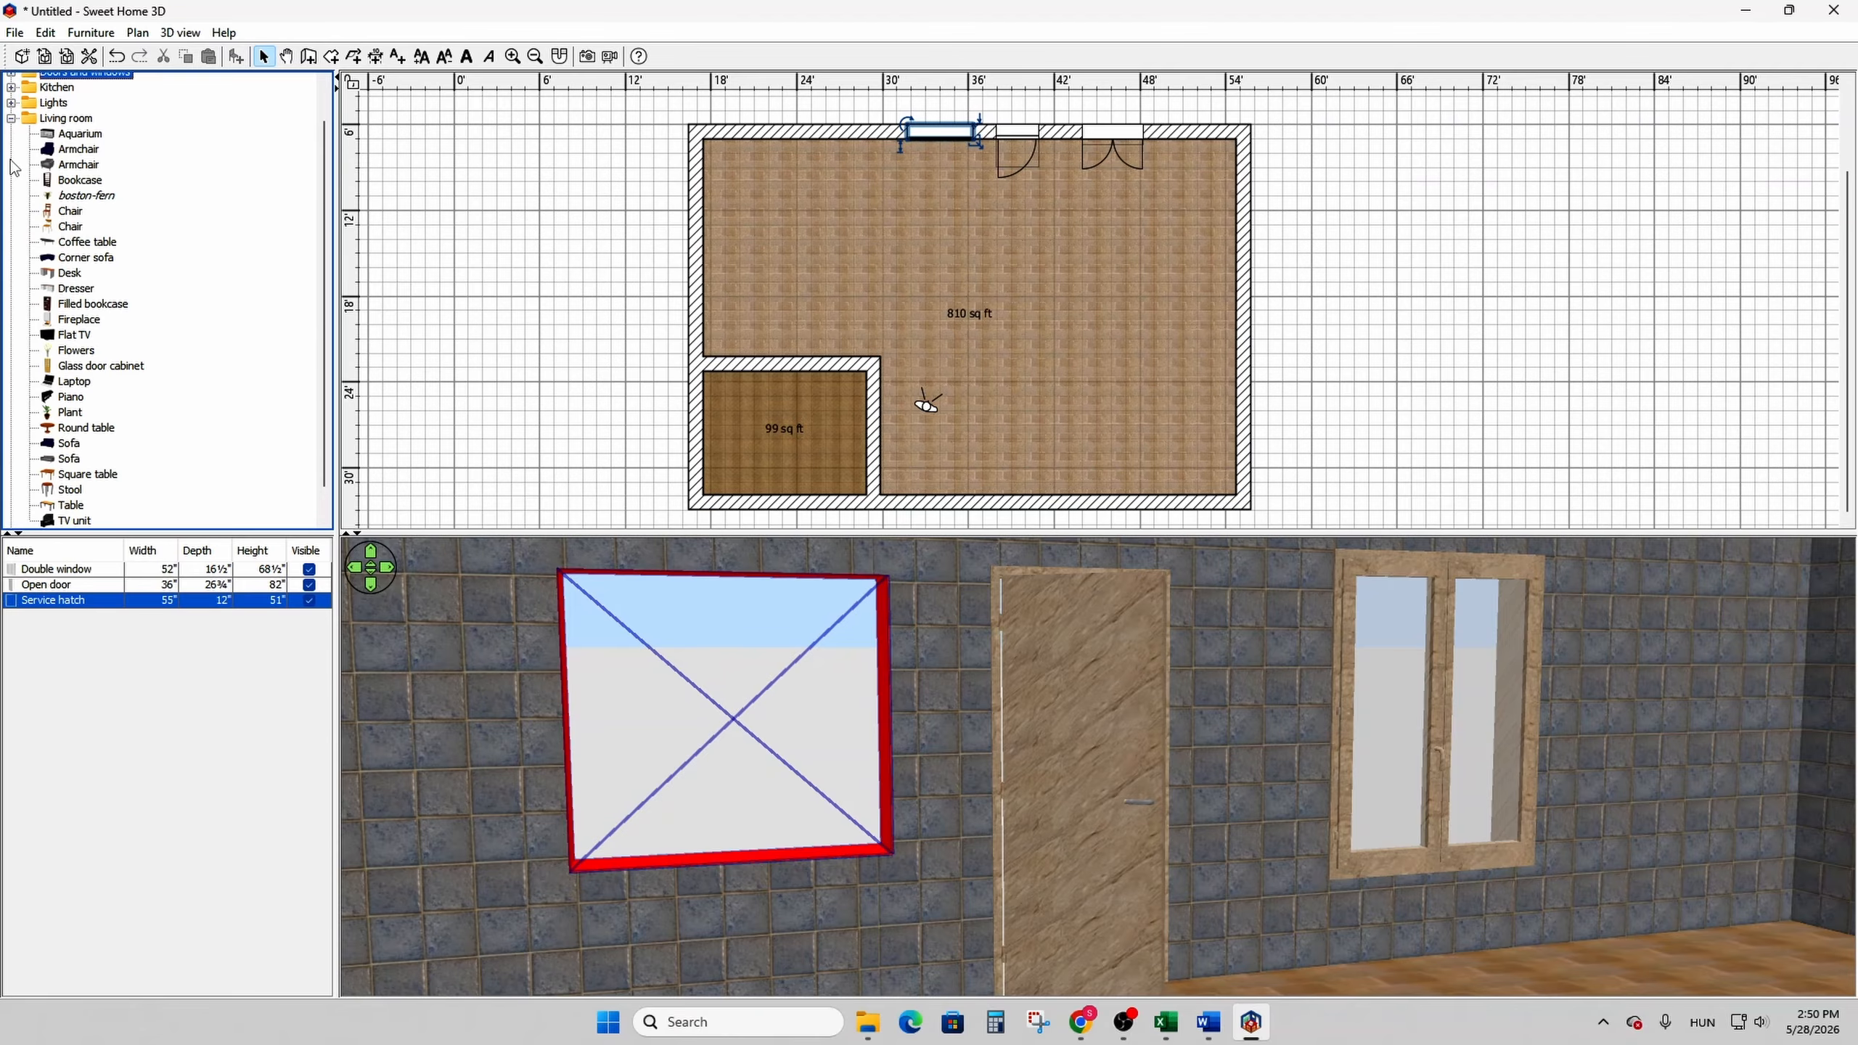
left_click_drag(82, 242, 1089, 258)
scroll(278, 362, "down", 1)
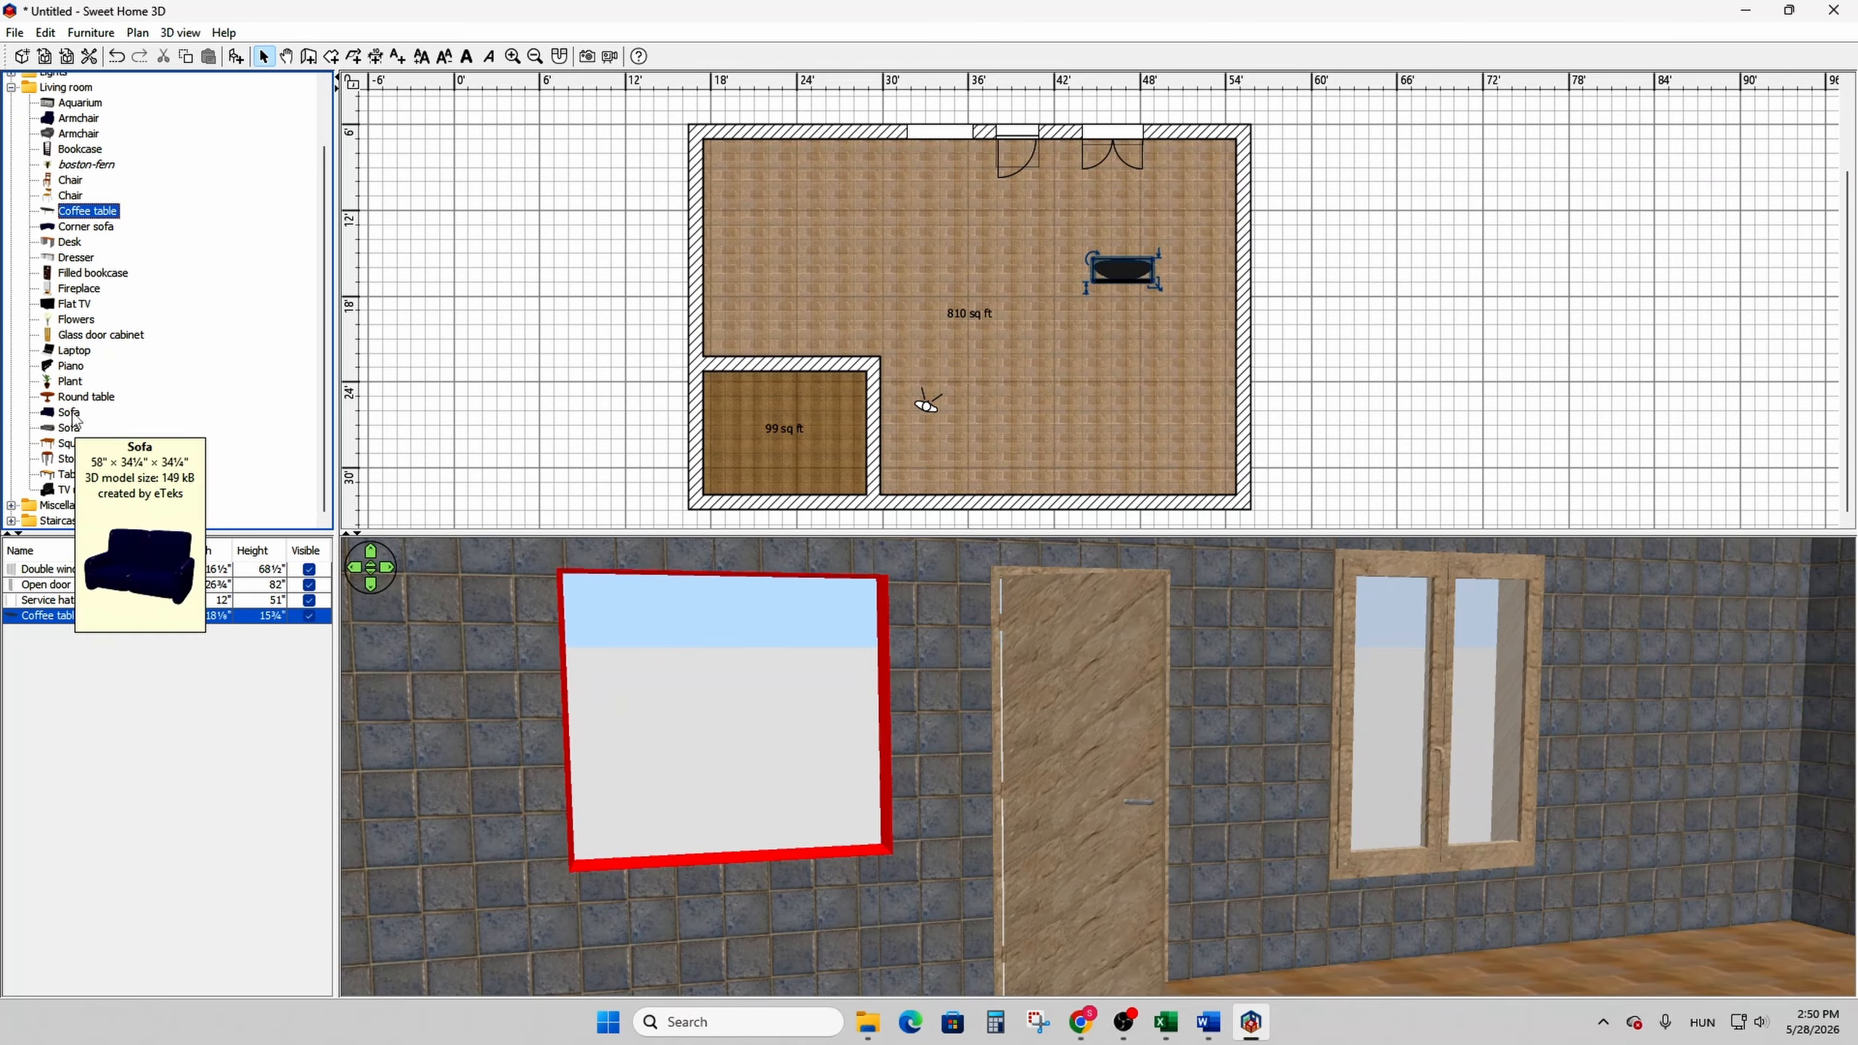
left_click_drag(67, 430, 1098, 182)
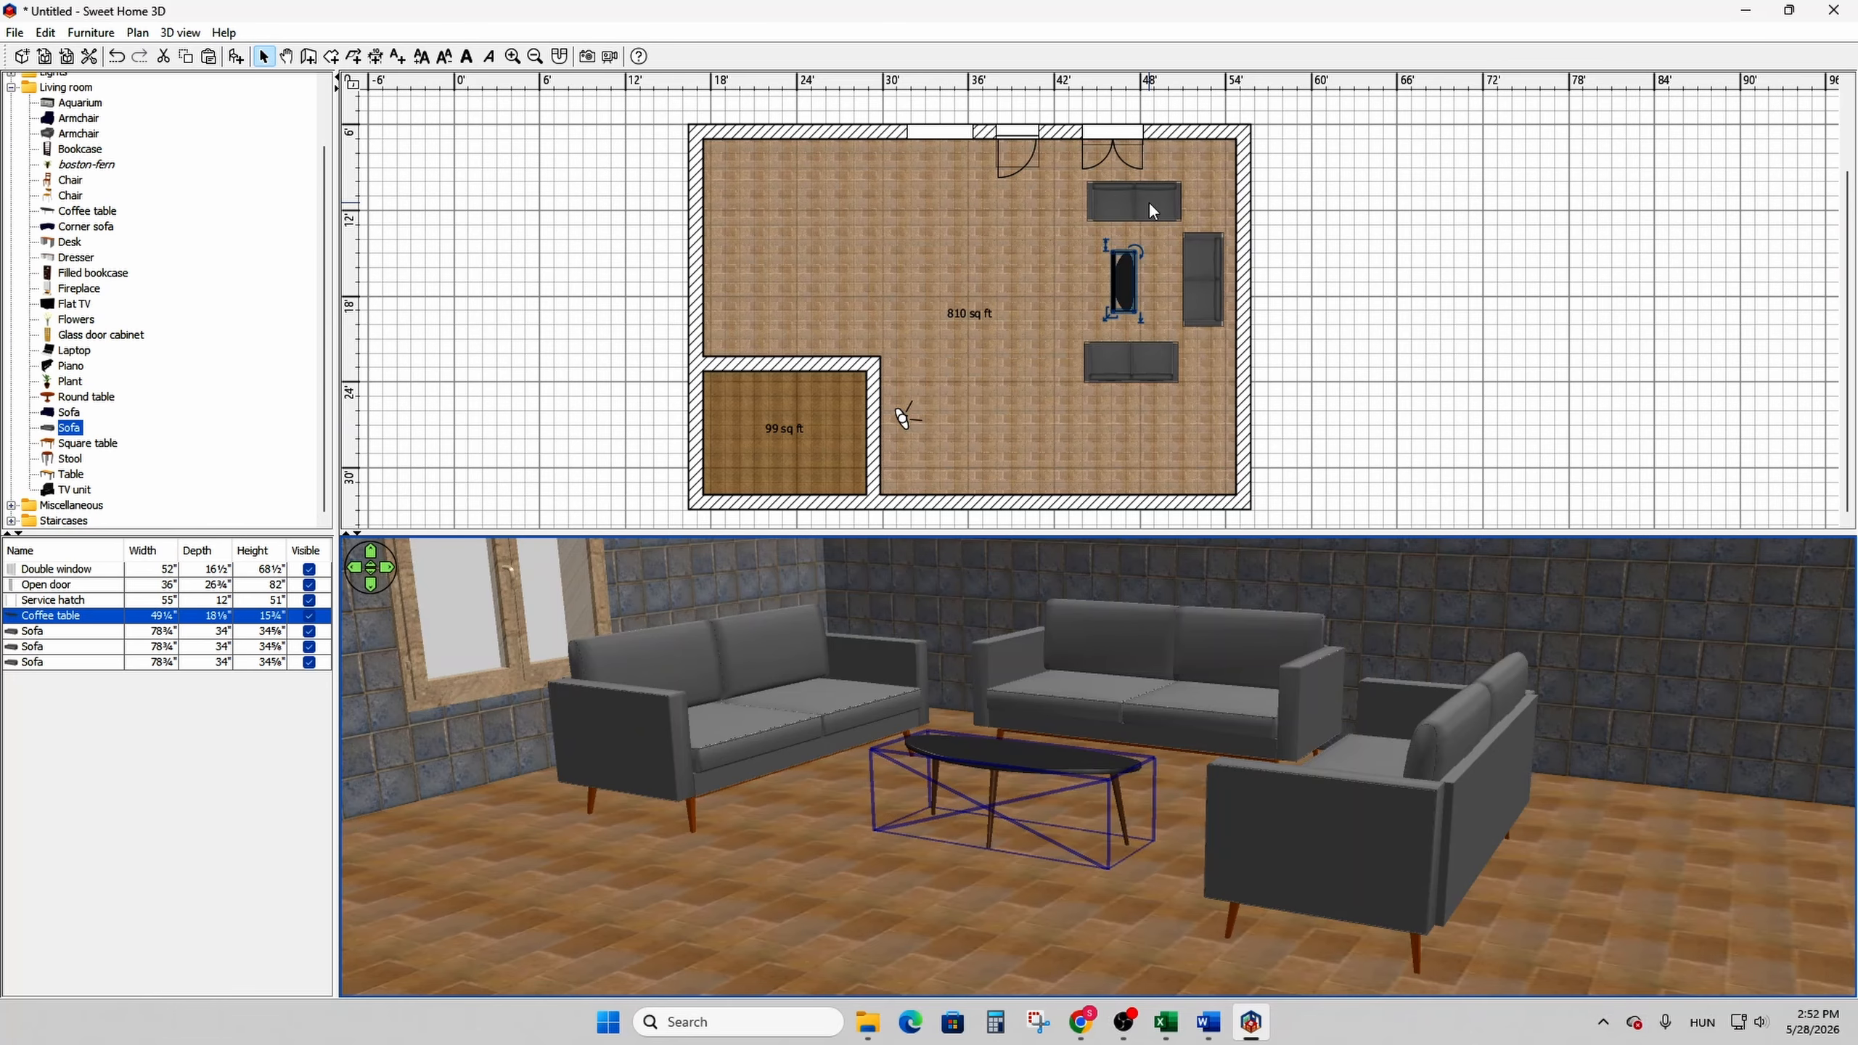
- Colour the whole Sofa below the Double window with a recently used bright green
double_click(1148, 200)
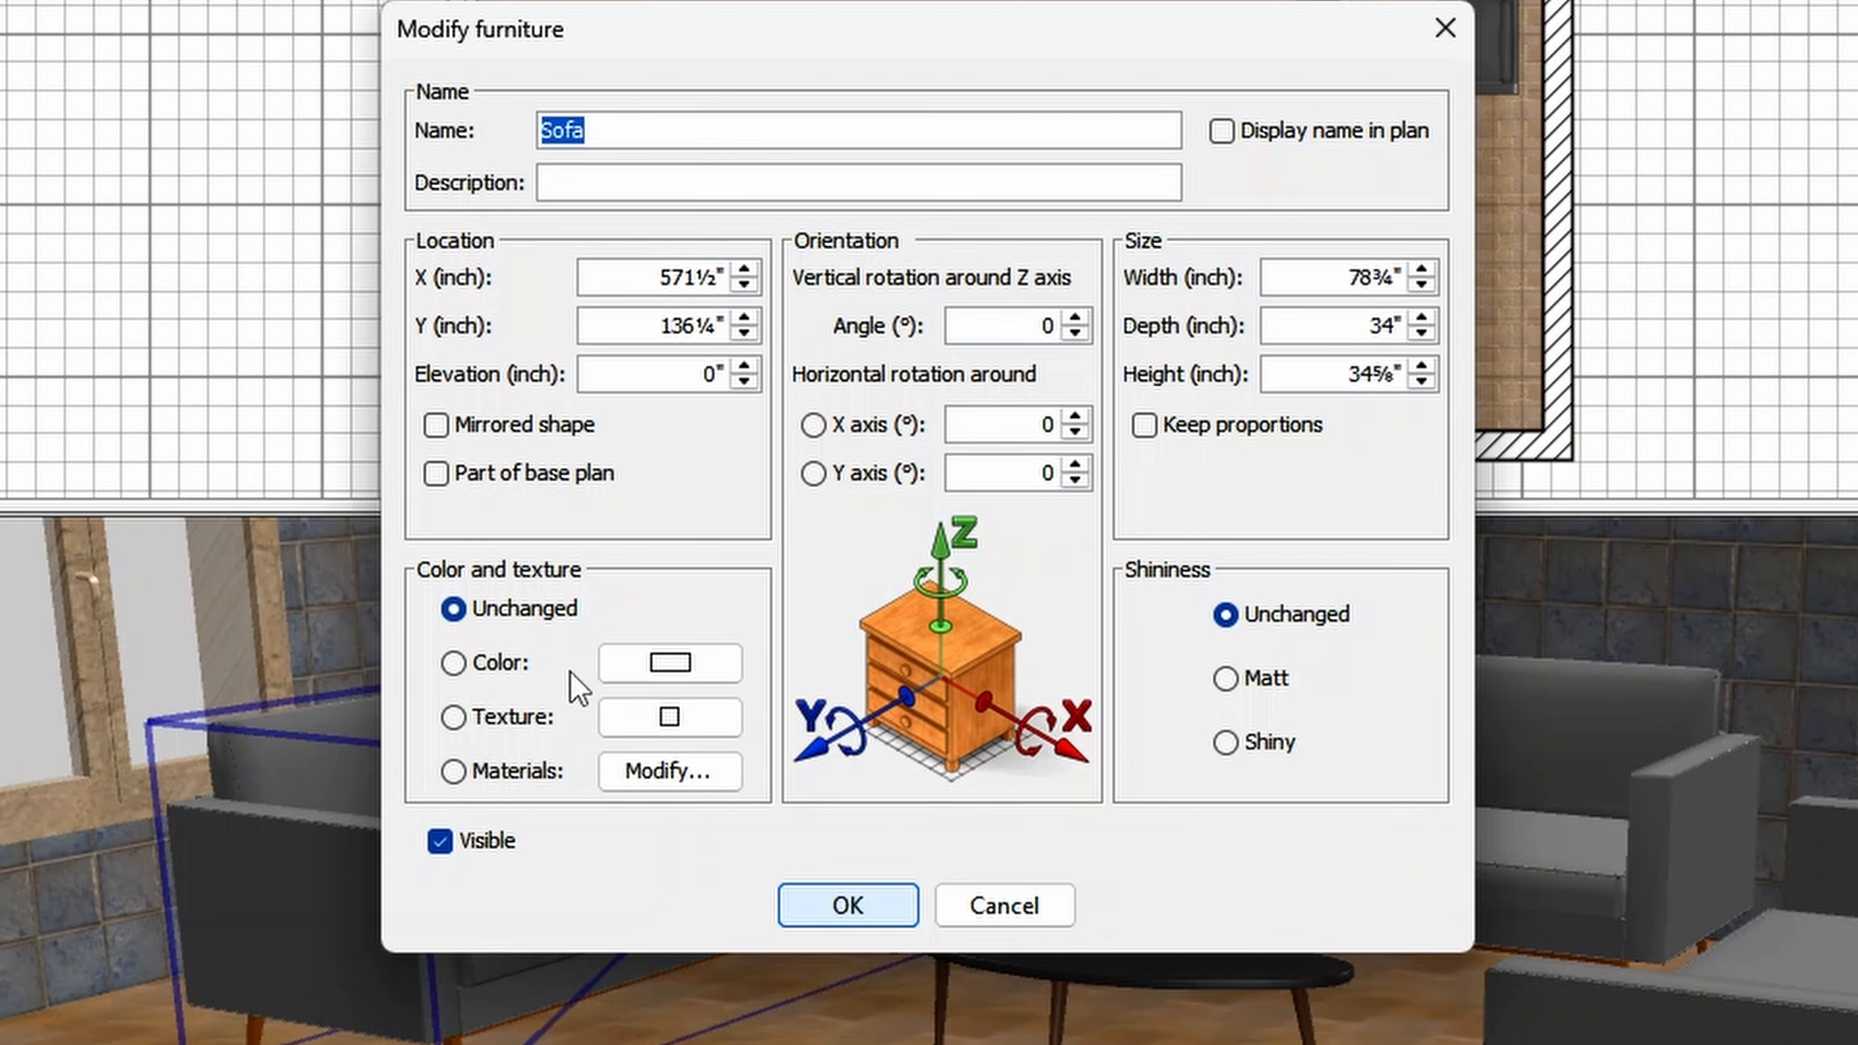
left_click(505, 668)
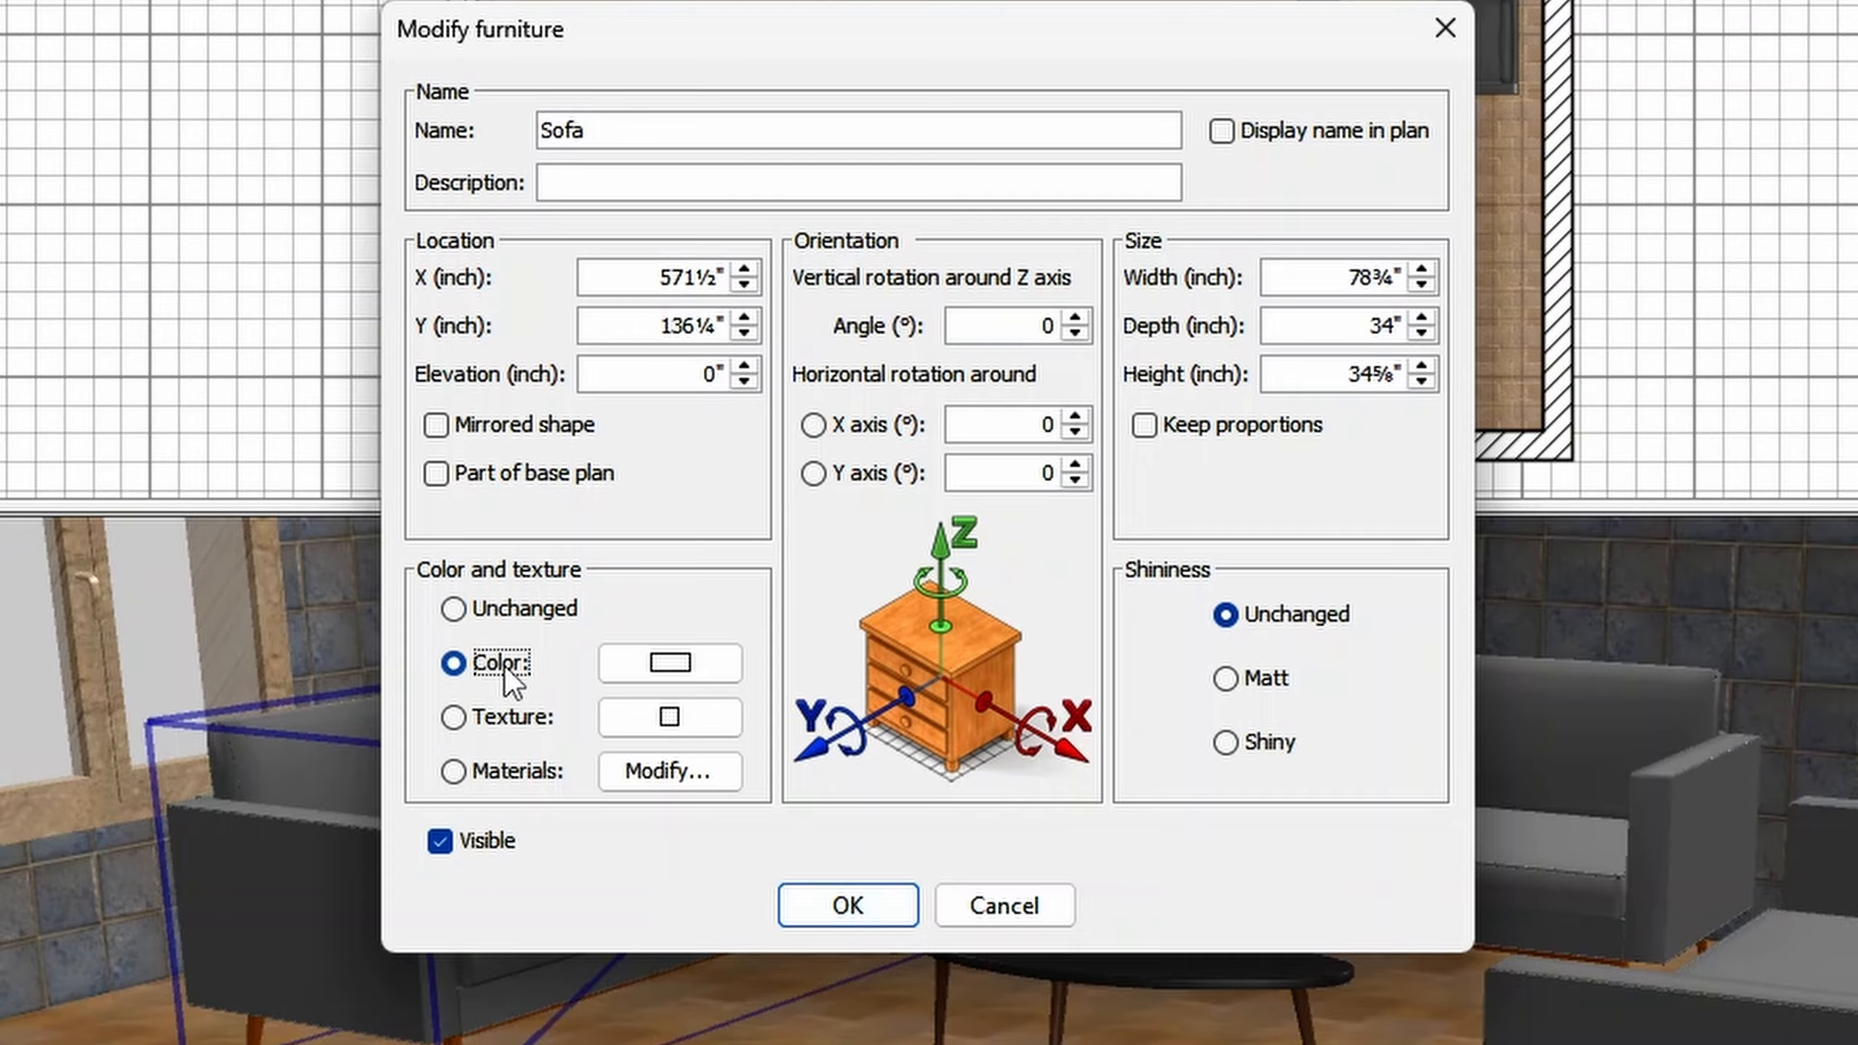
left_click(704, 671)
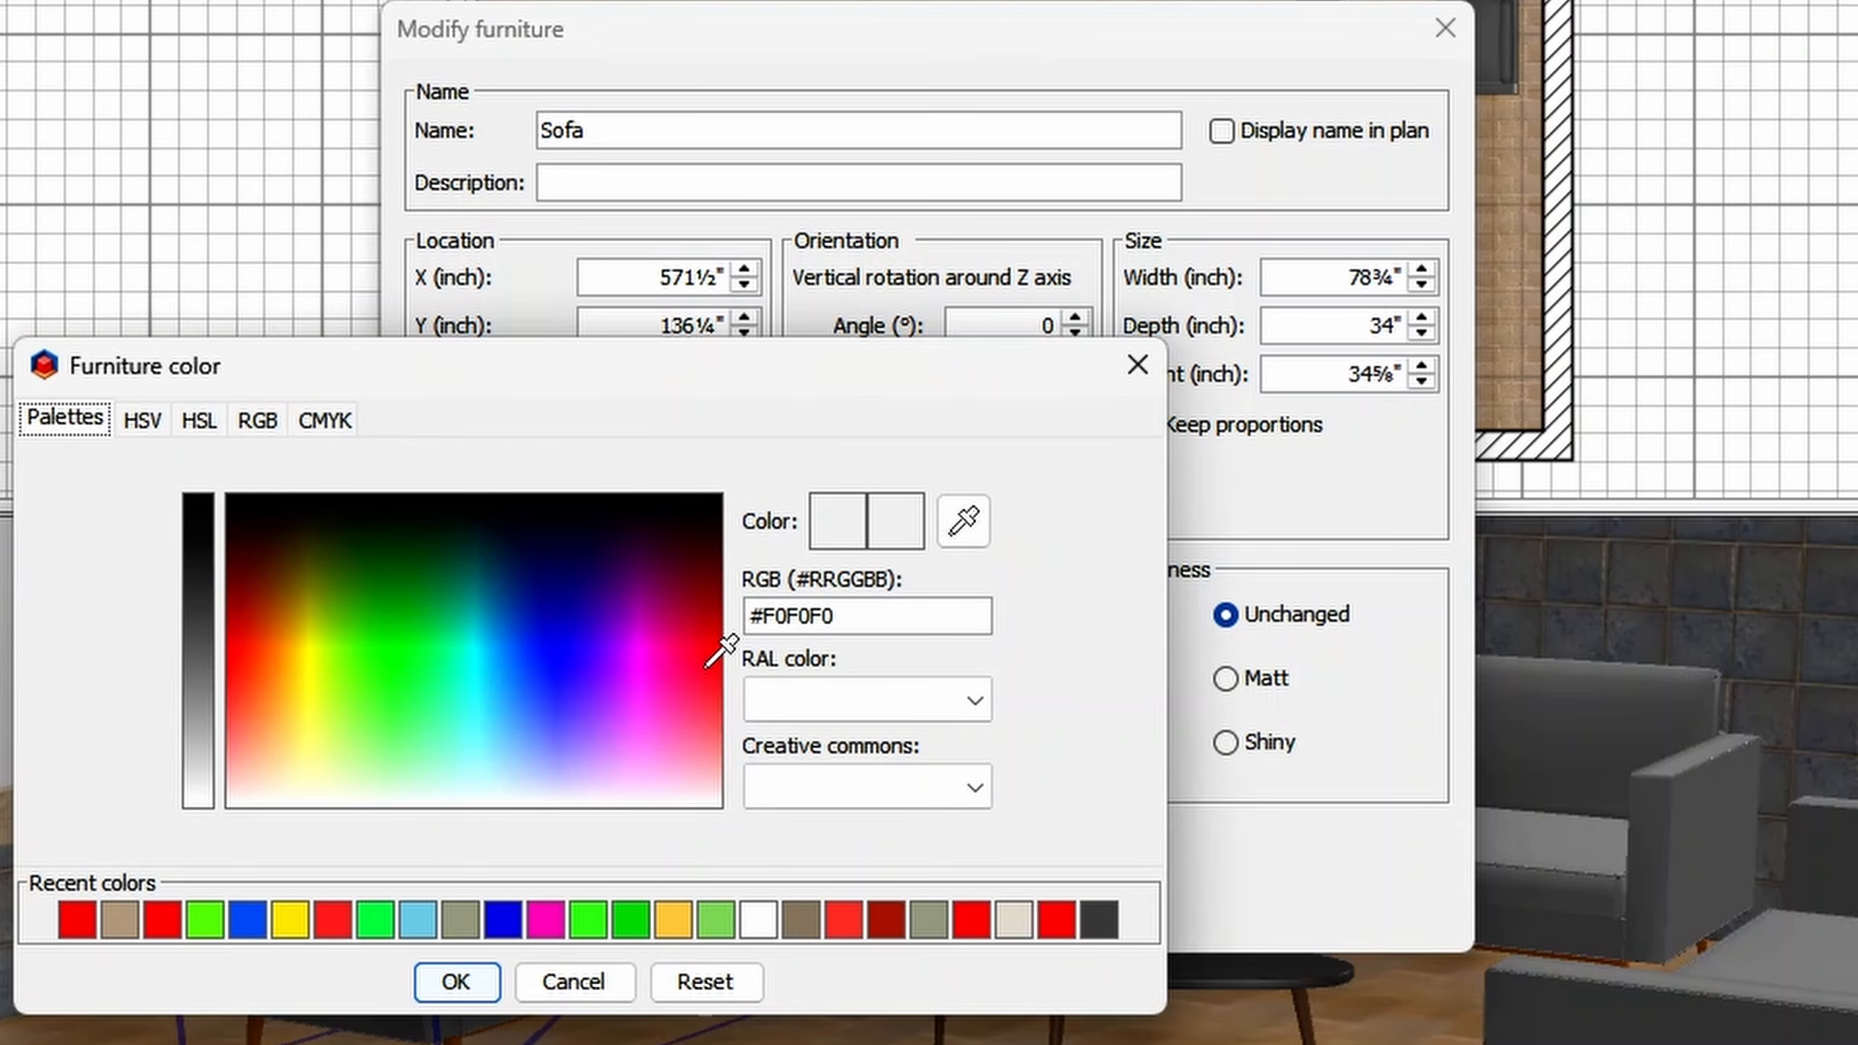
left_click(592, 913)
left_click(458, 981)
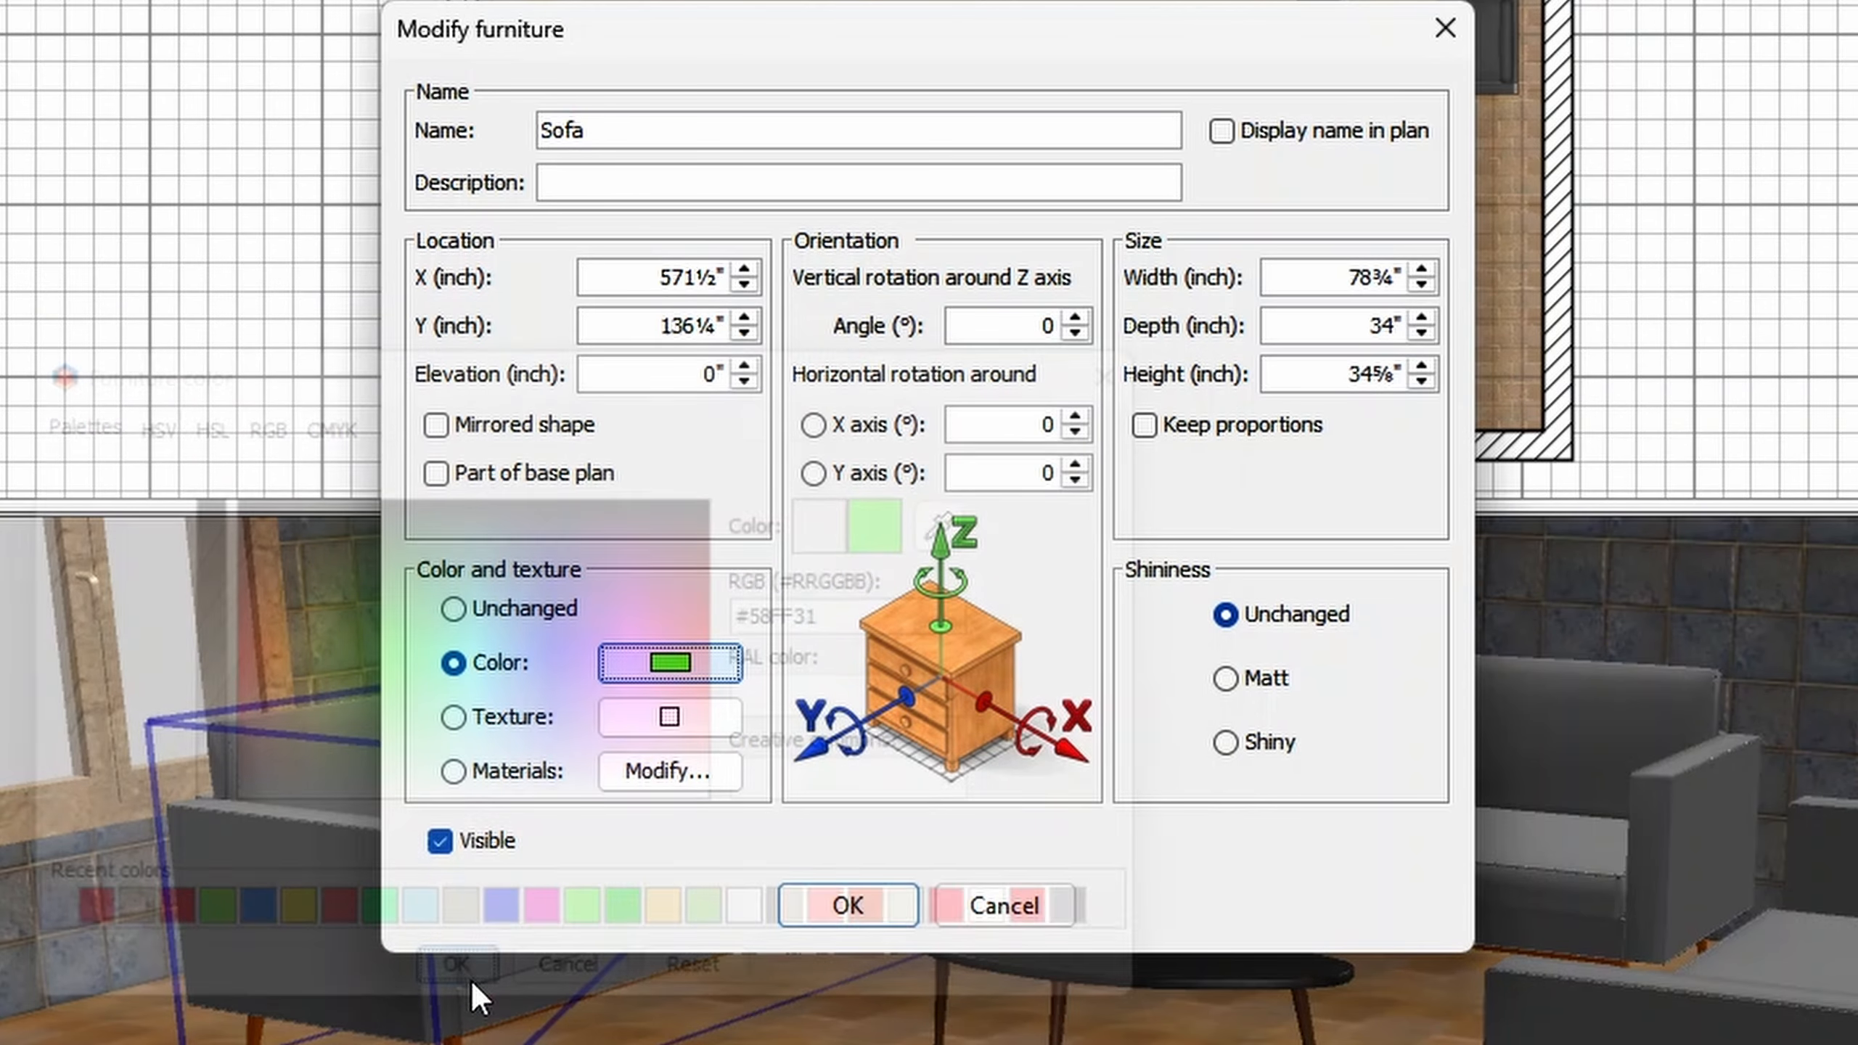
left_click(844, 903)
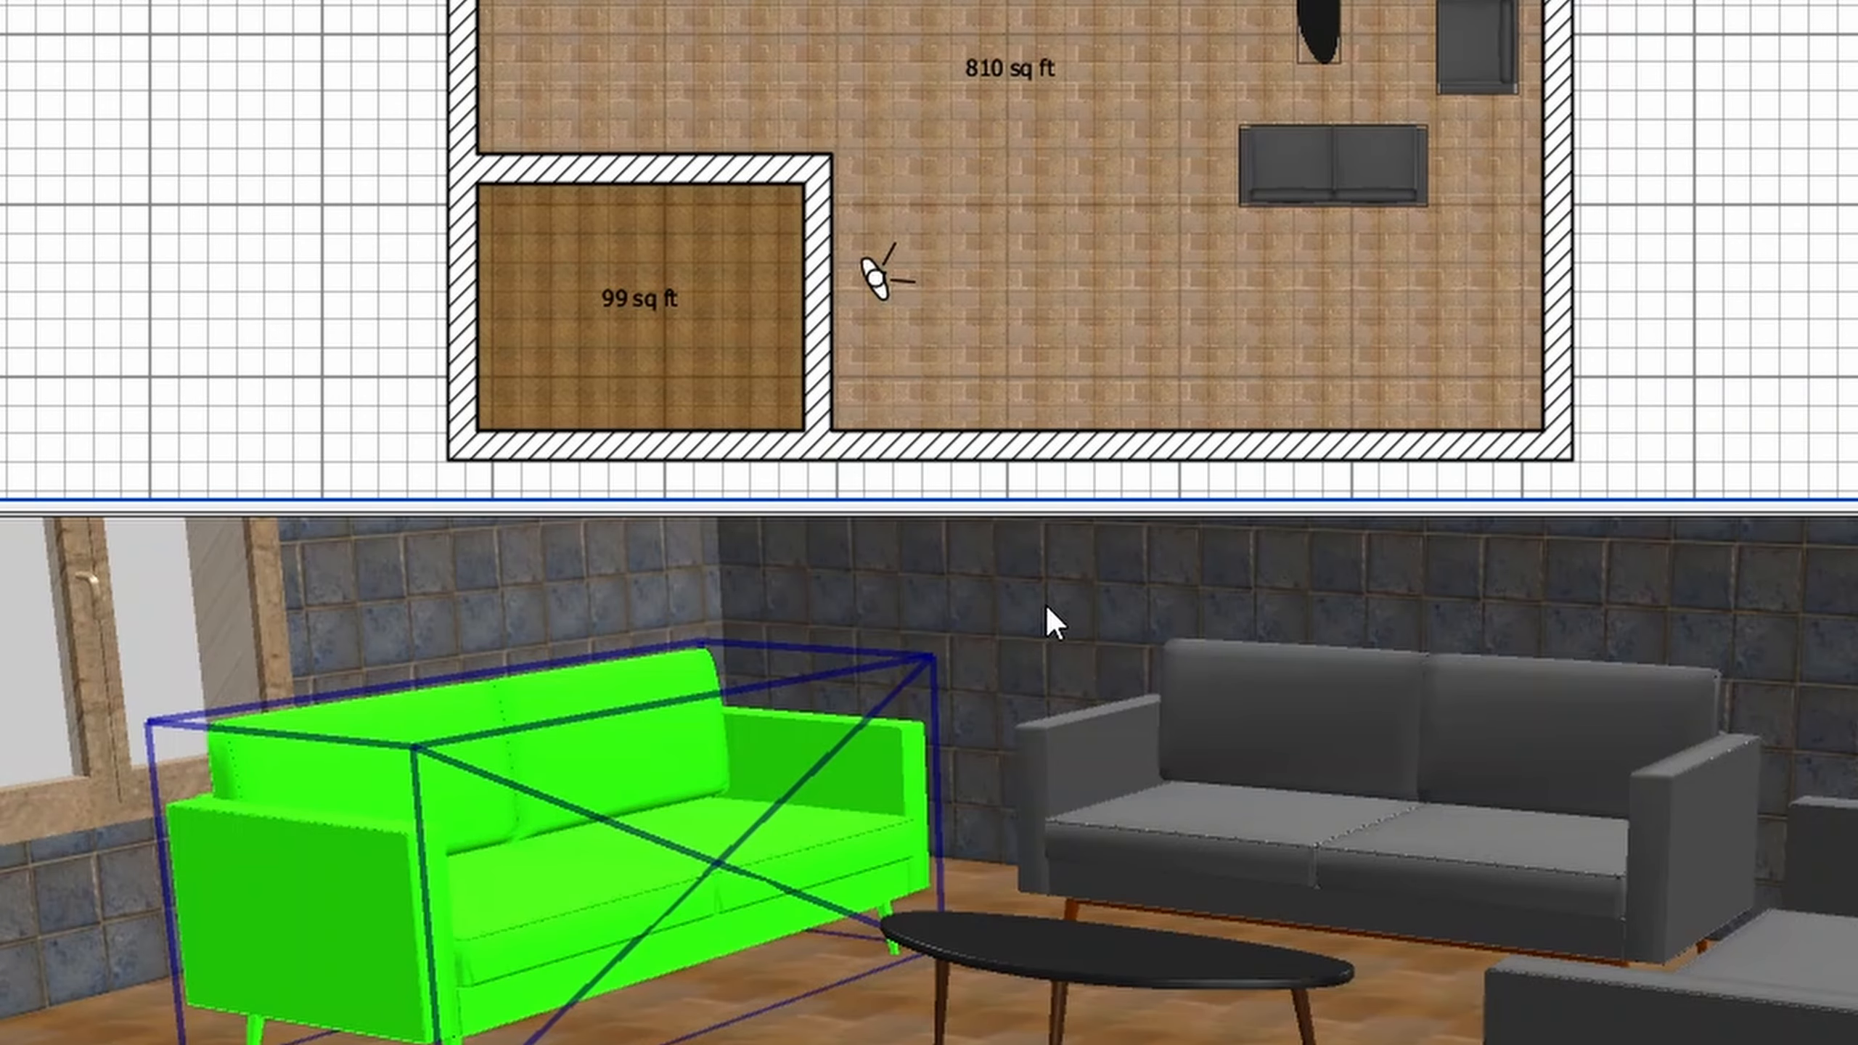
- Apply the Floor - Pebbles texture to the whole Coffee table
double_click(1325, 26)
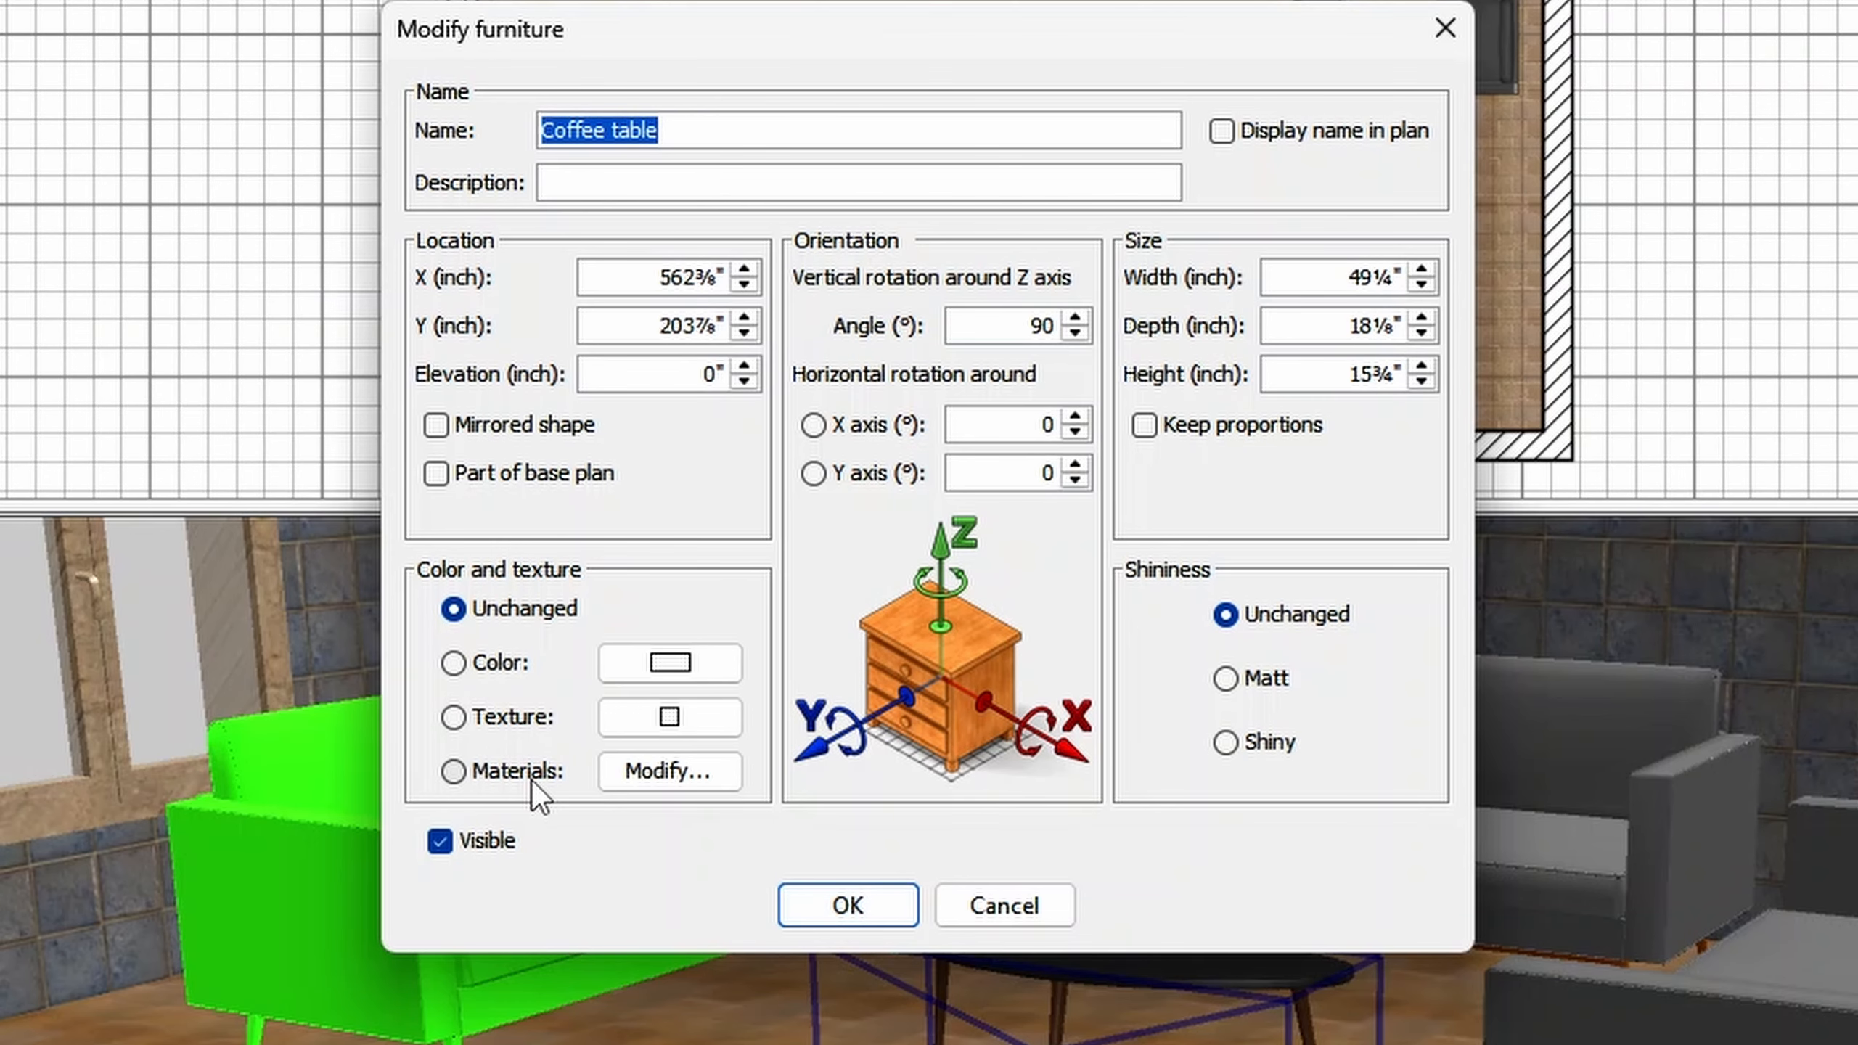
left_click(519, 723)
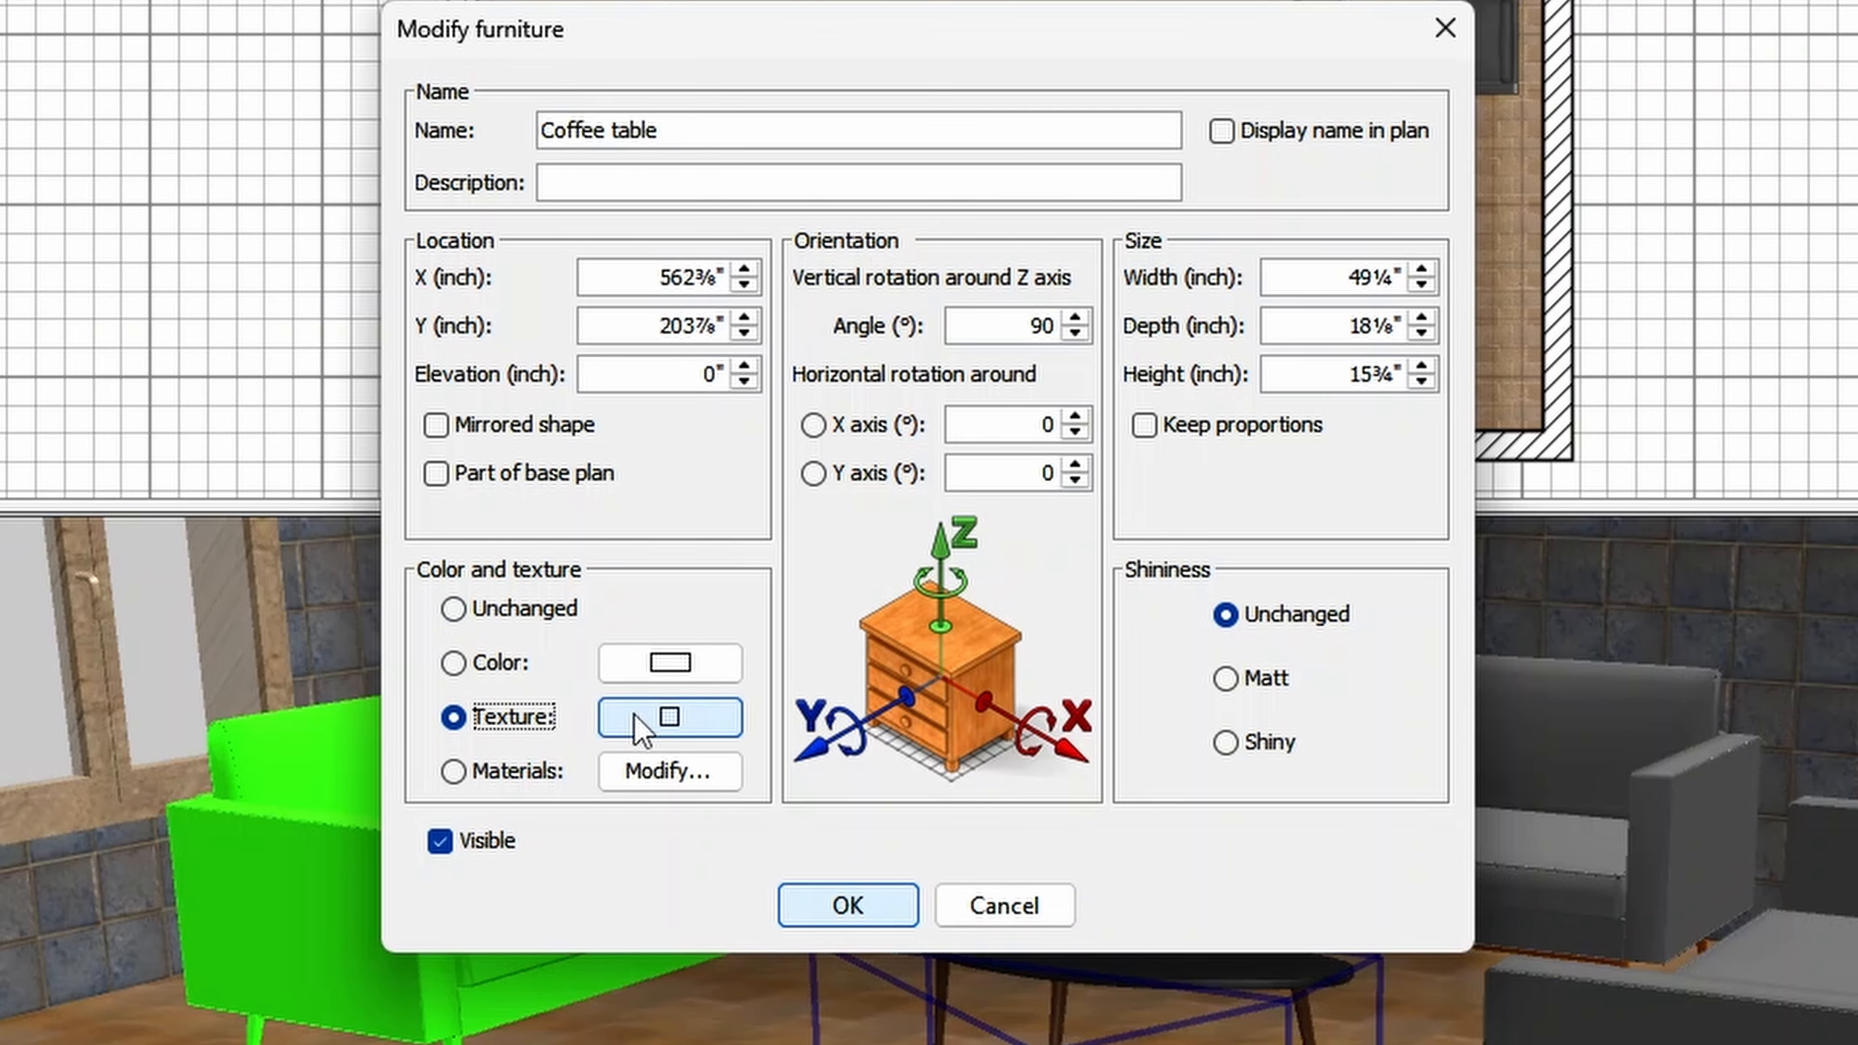
left_click(654, 720)
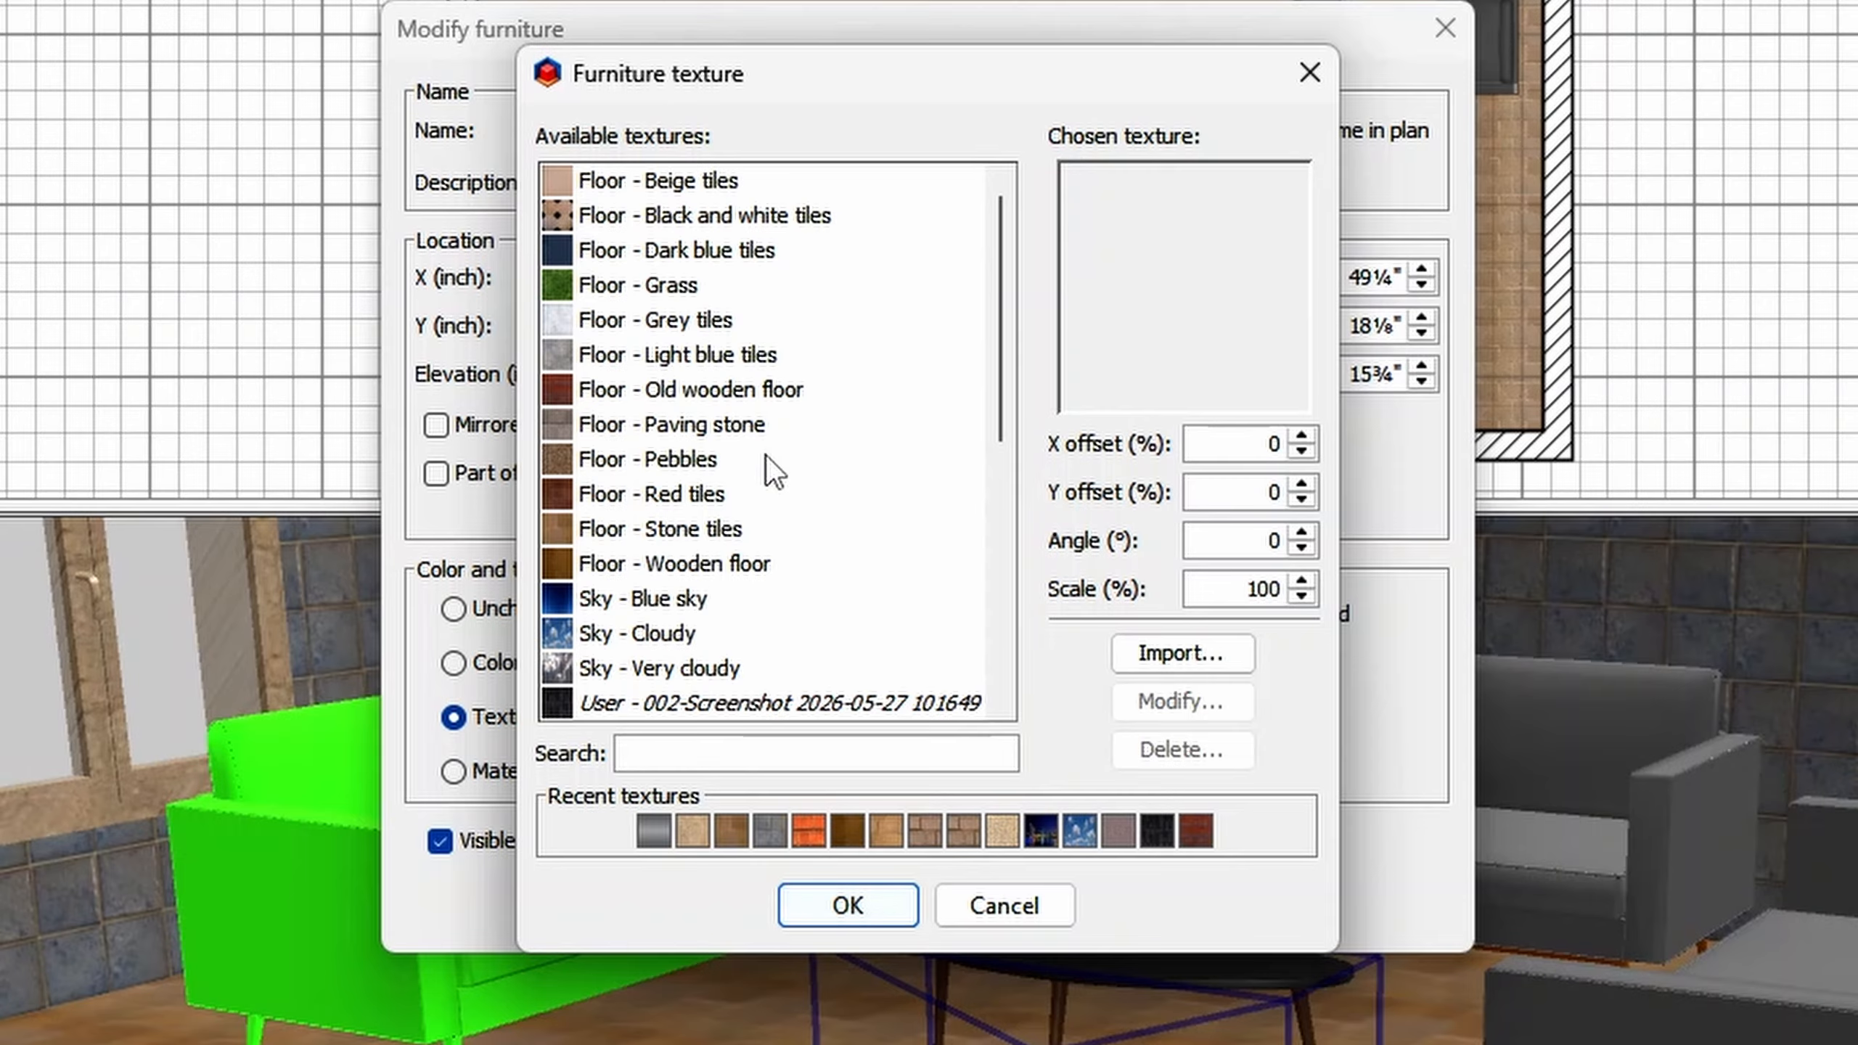
left_click(691, 459)
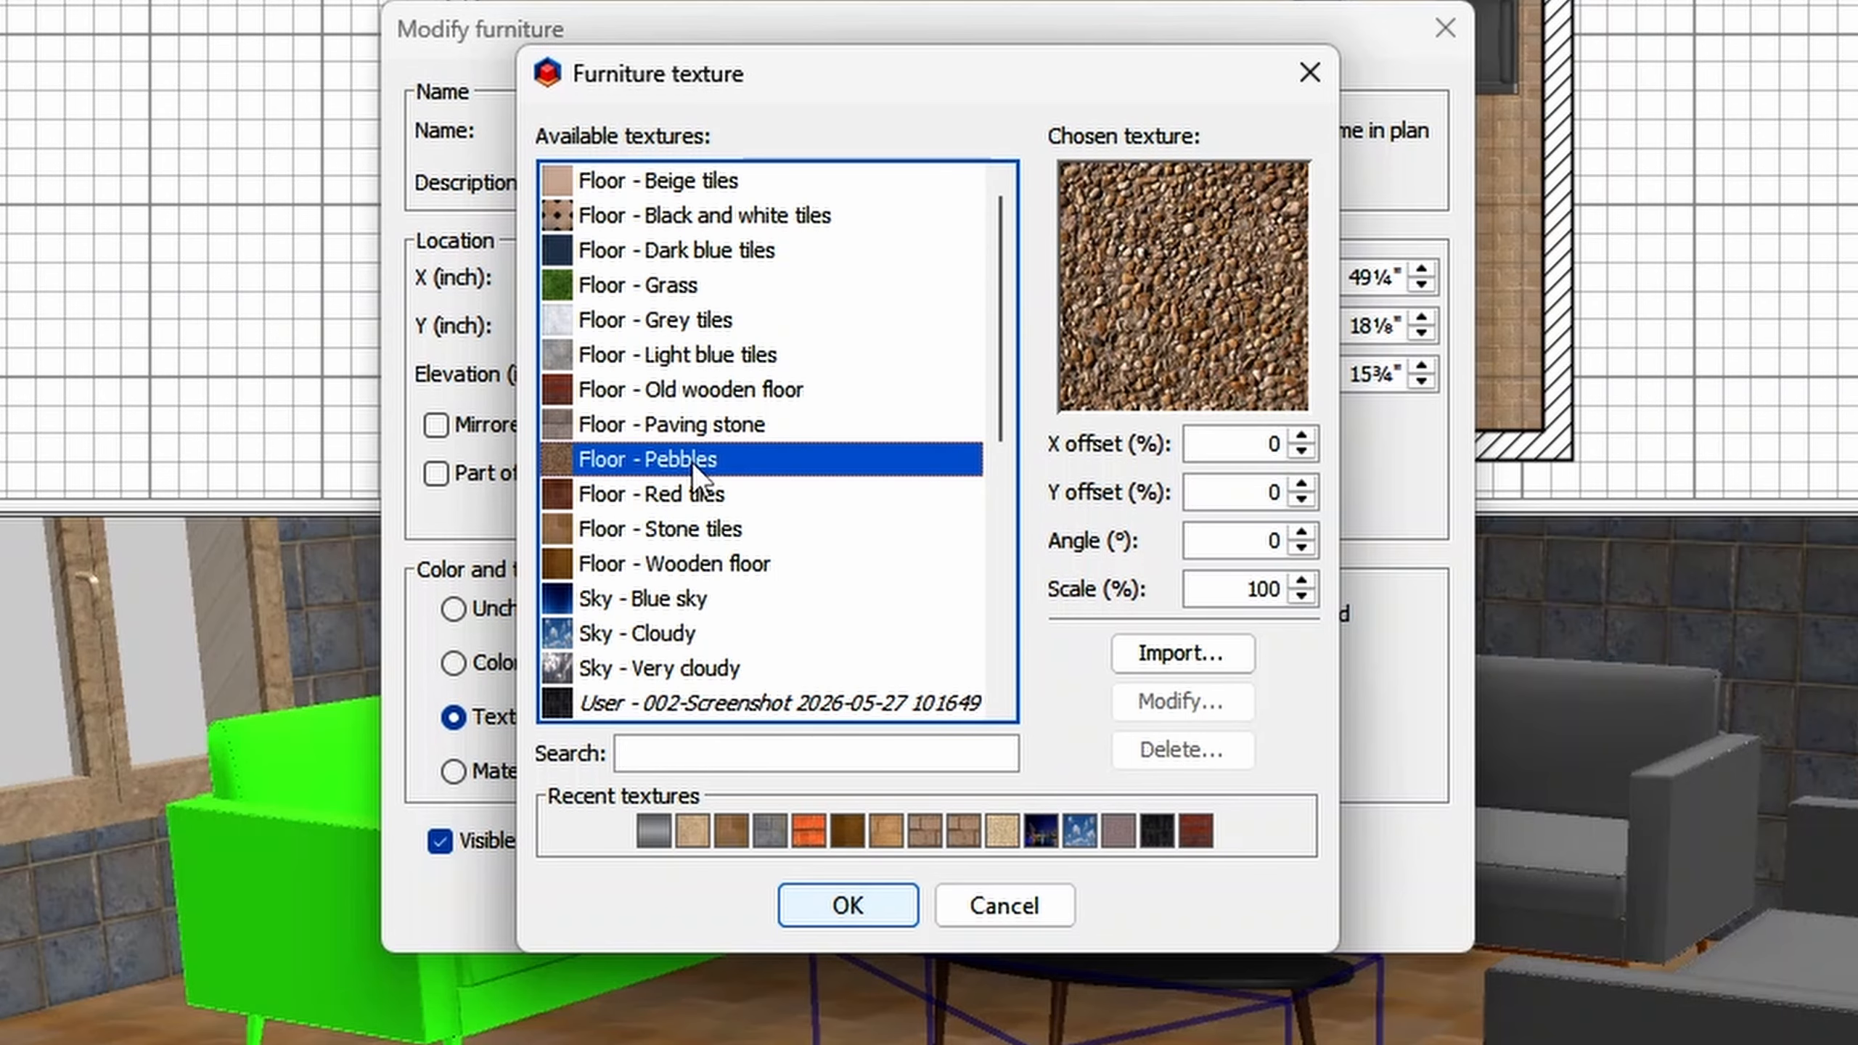
left_click(855, 906)
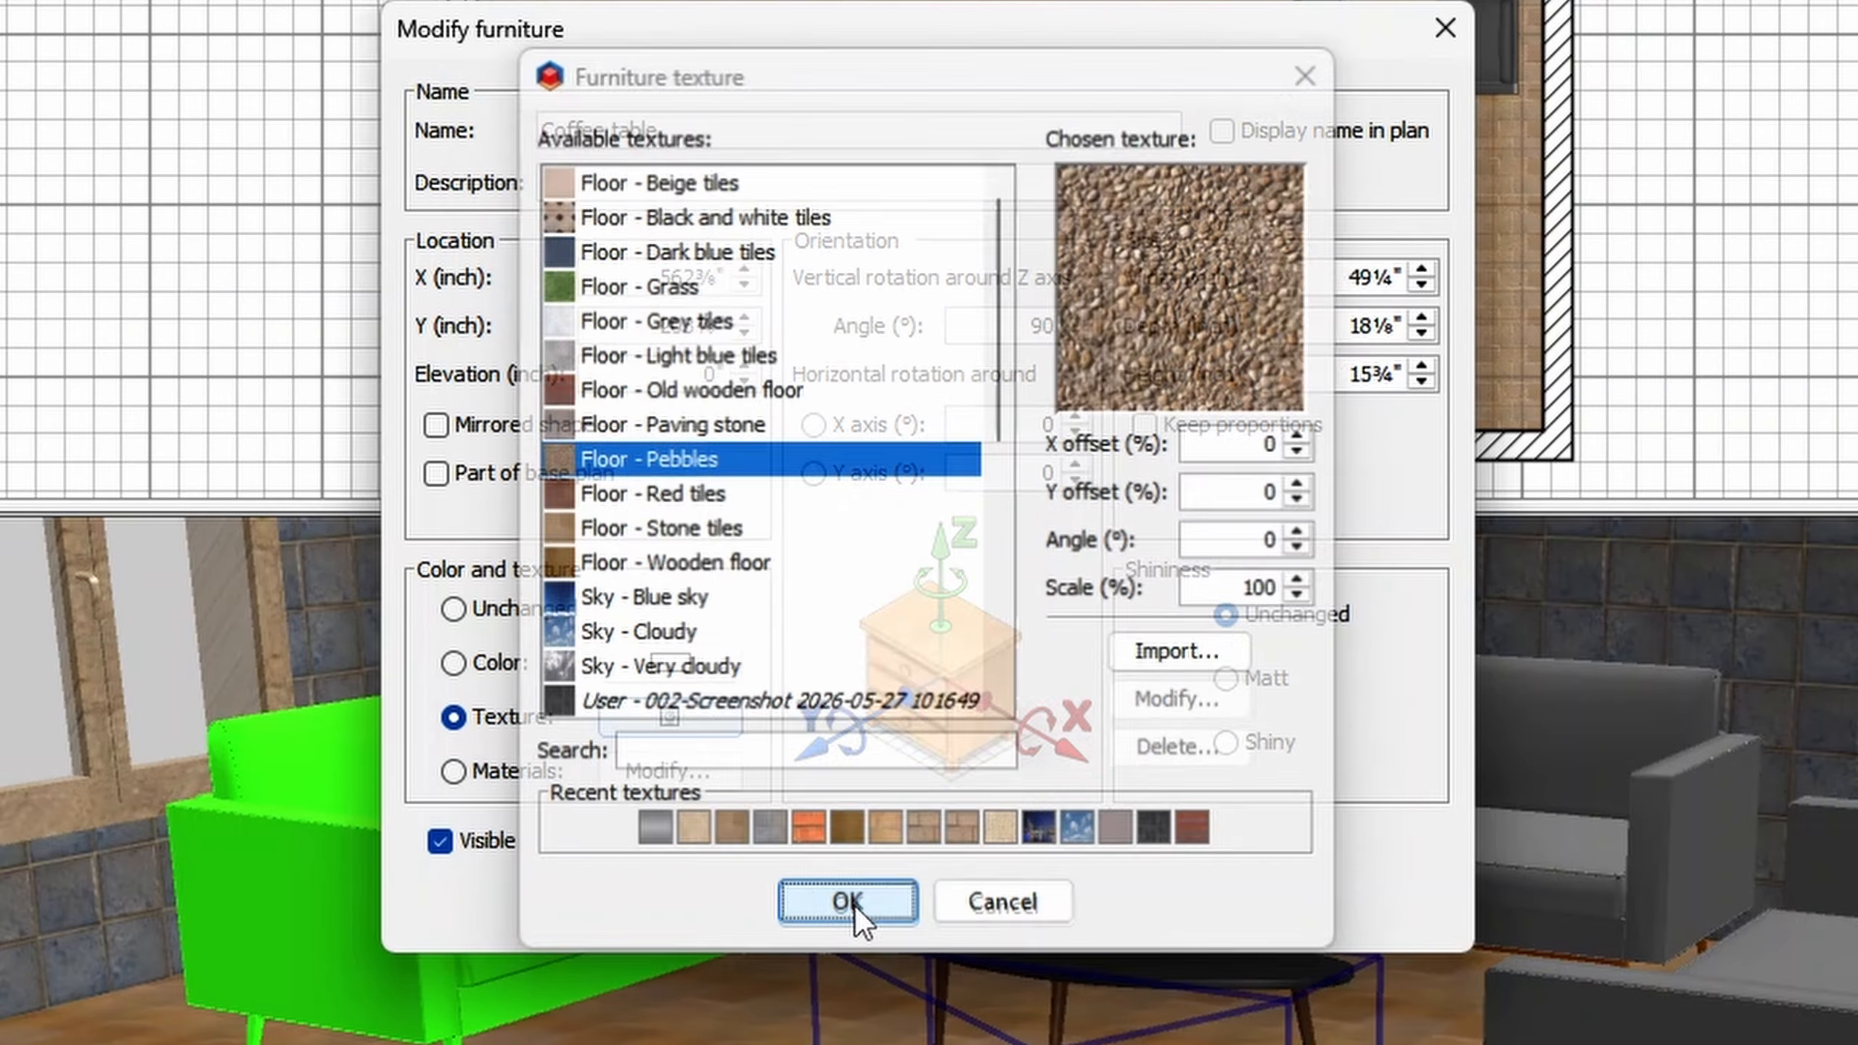
left_click(843, 899)
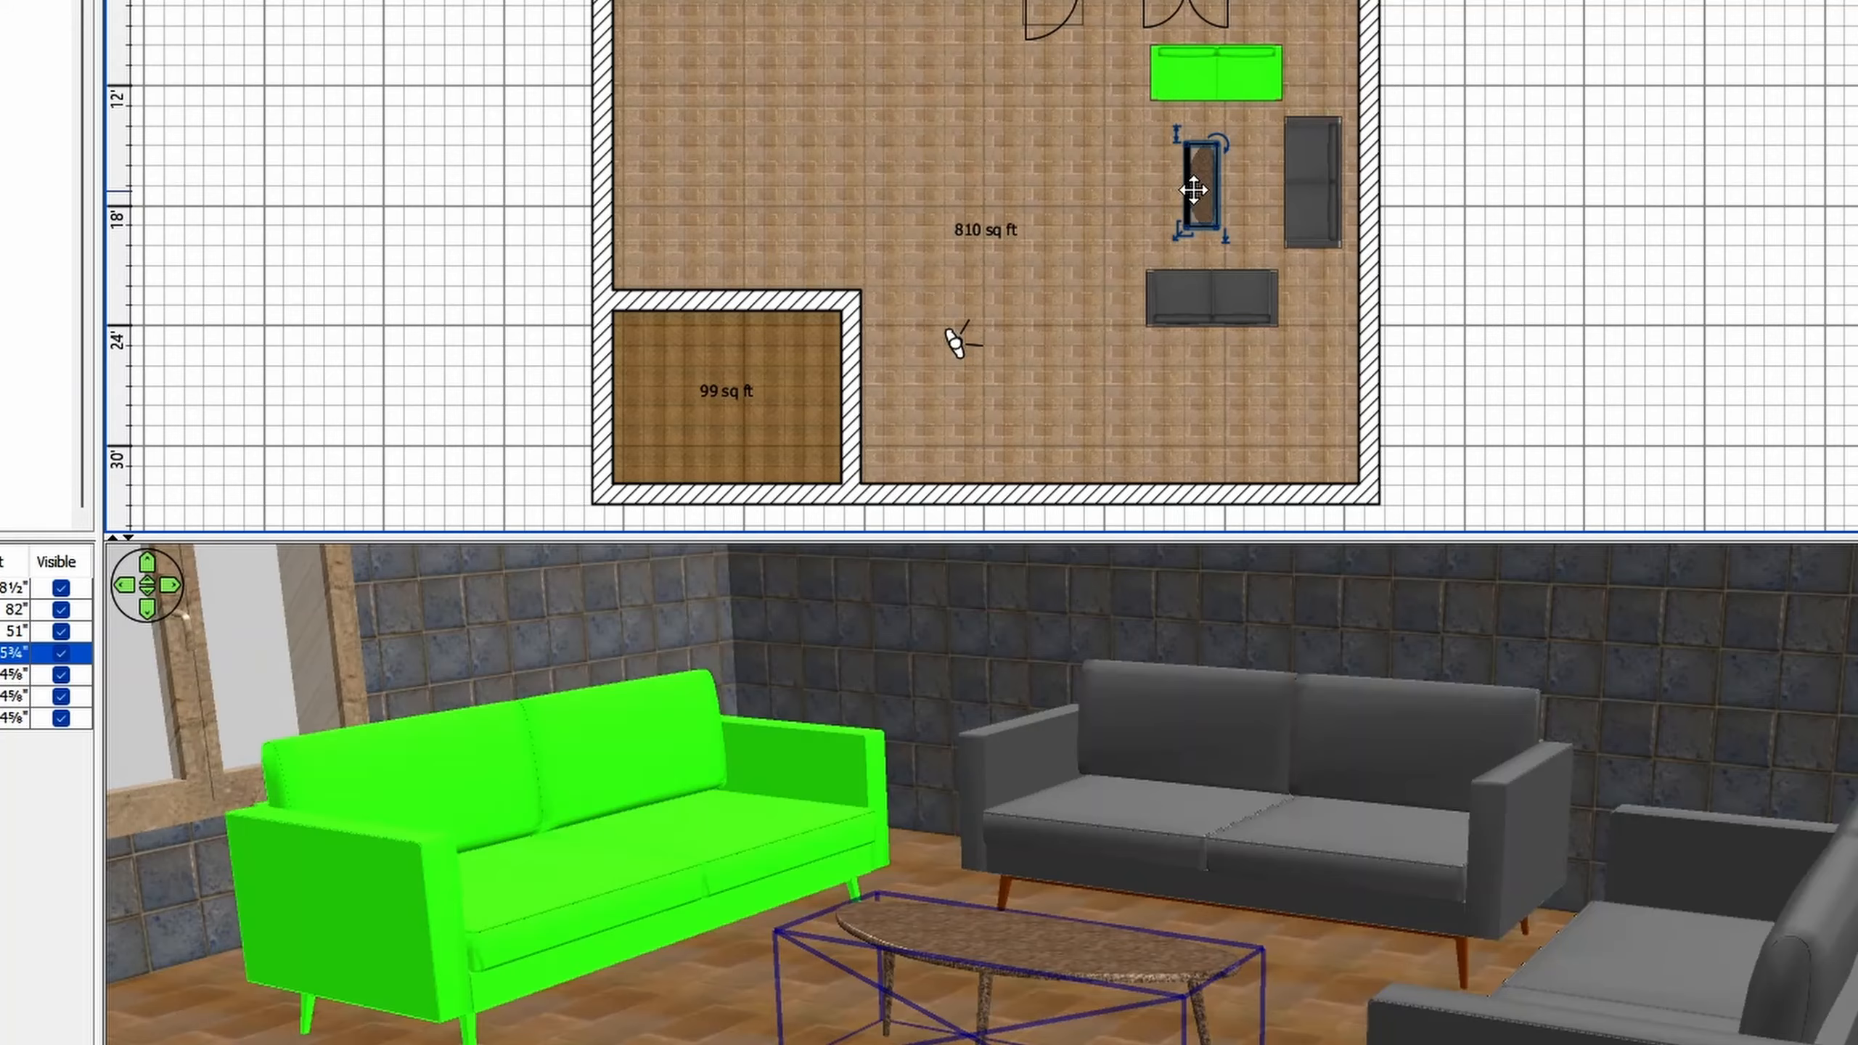
- Switch the Coffee table to individual materials, enlarge the materials editor and turn the preview so the tabletop is seen from above
double_click(1195, 190)
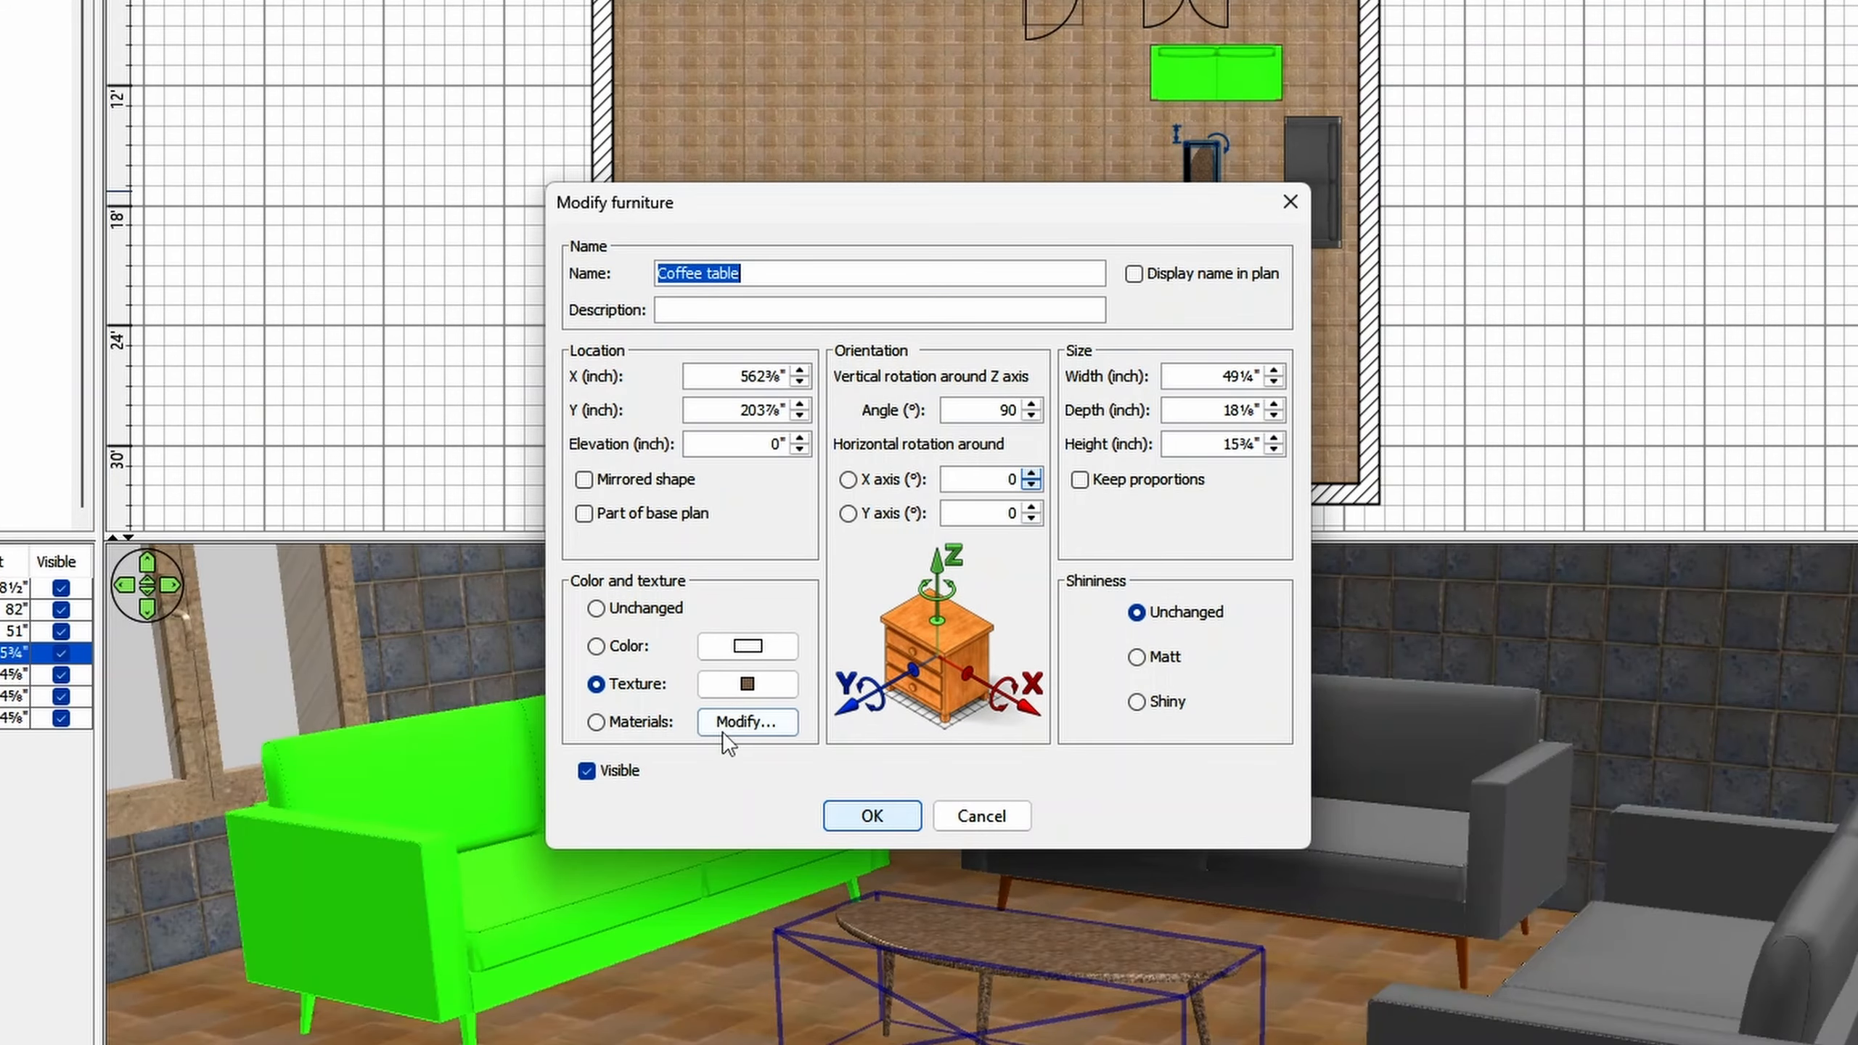
left_click(636, 723)
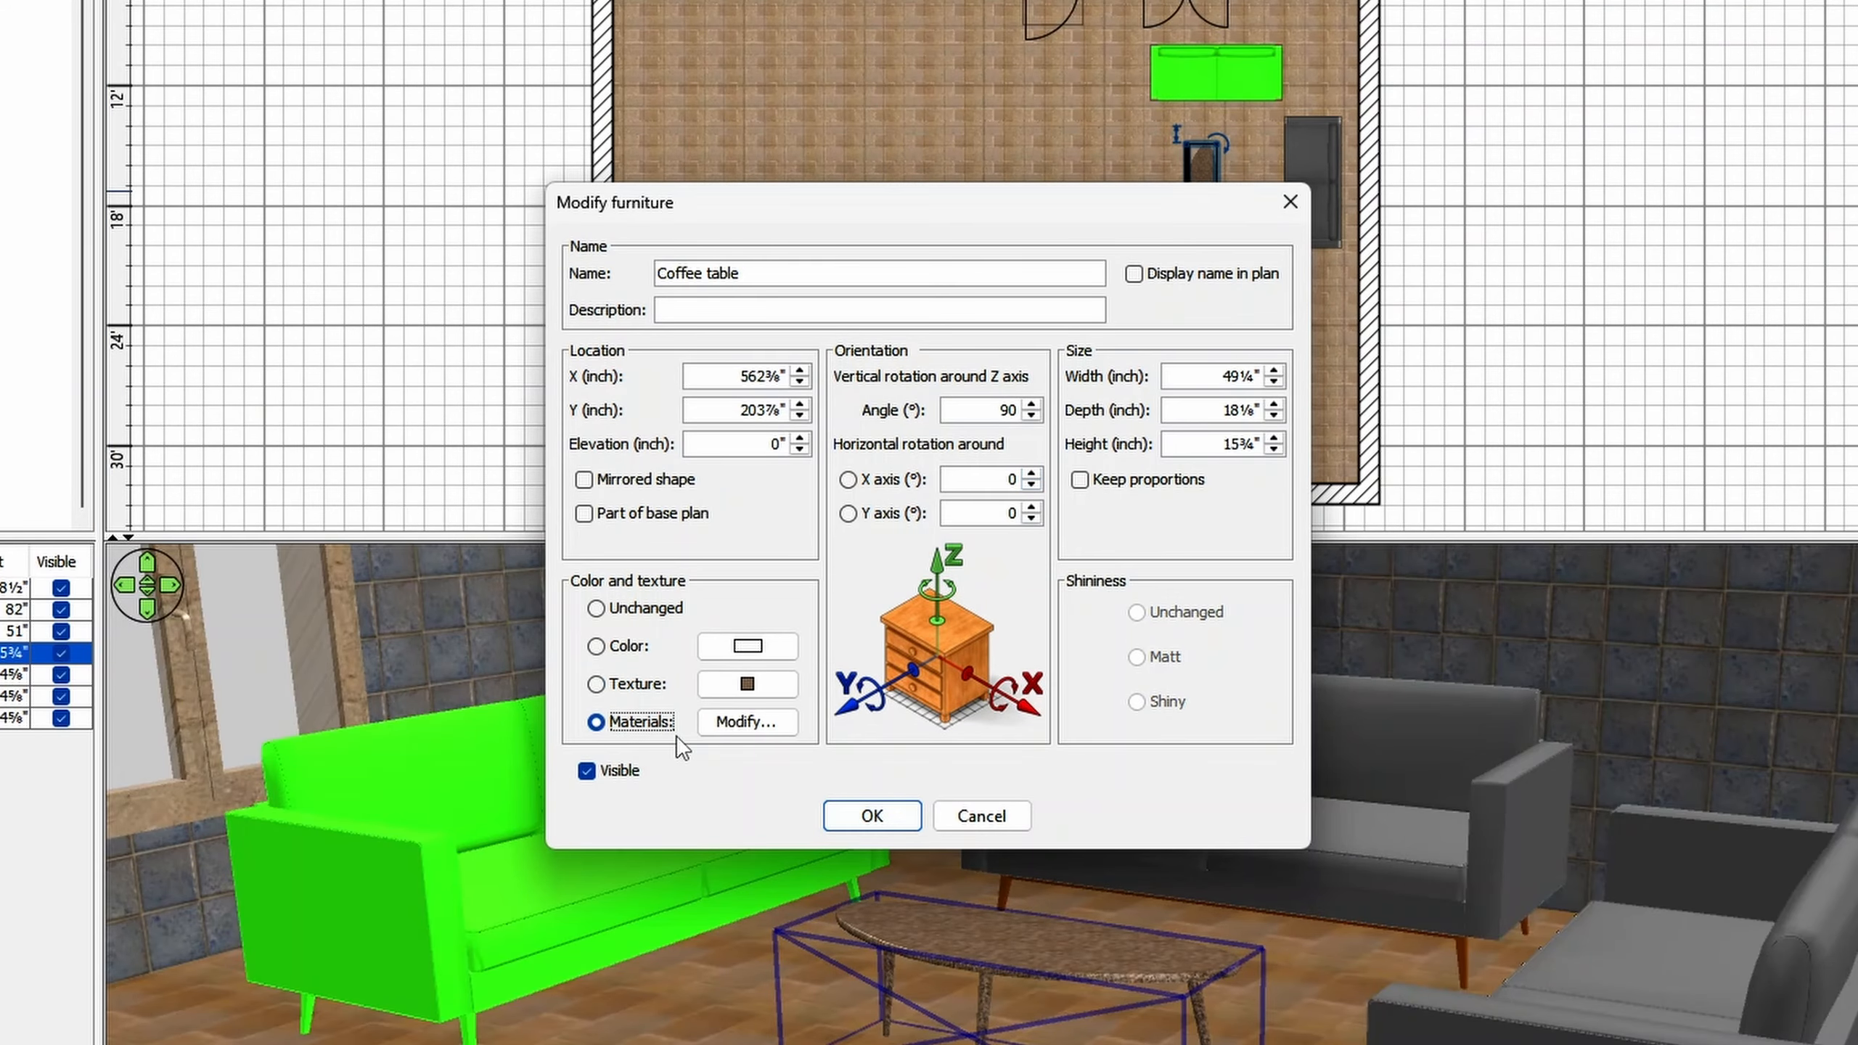
left_click(735, 725)
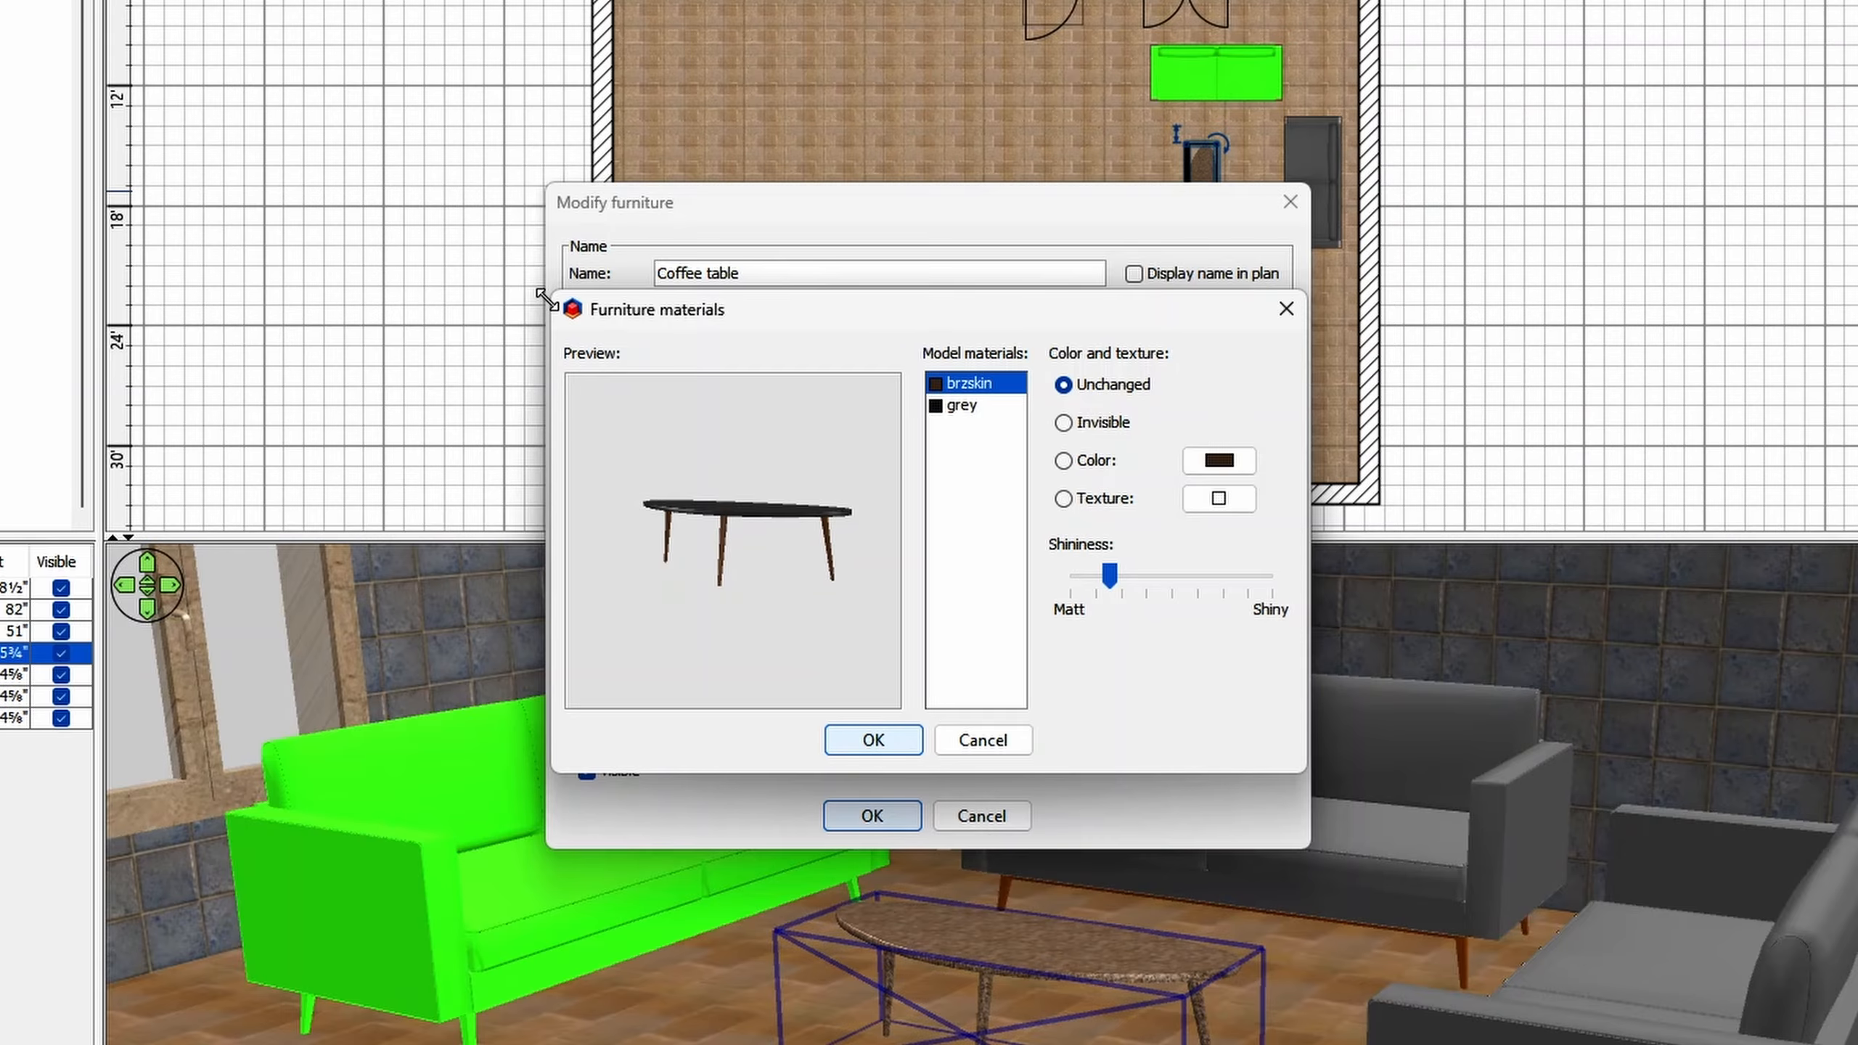
left_click_drag(552, 291, 145, 52)
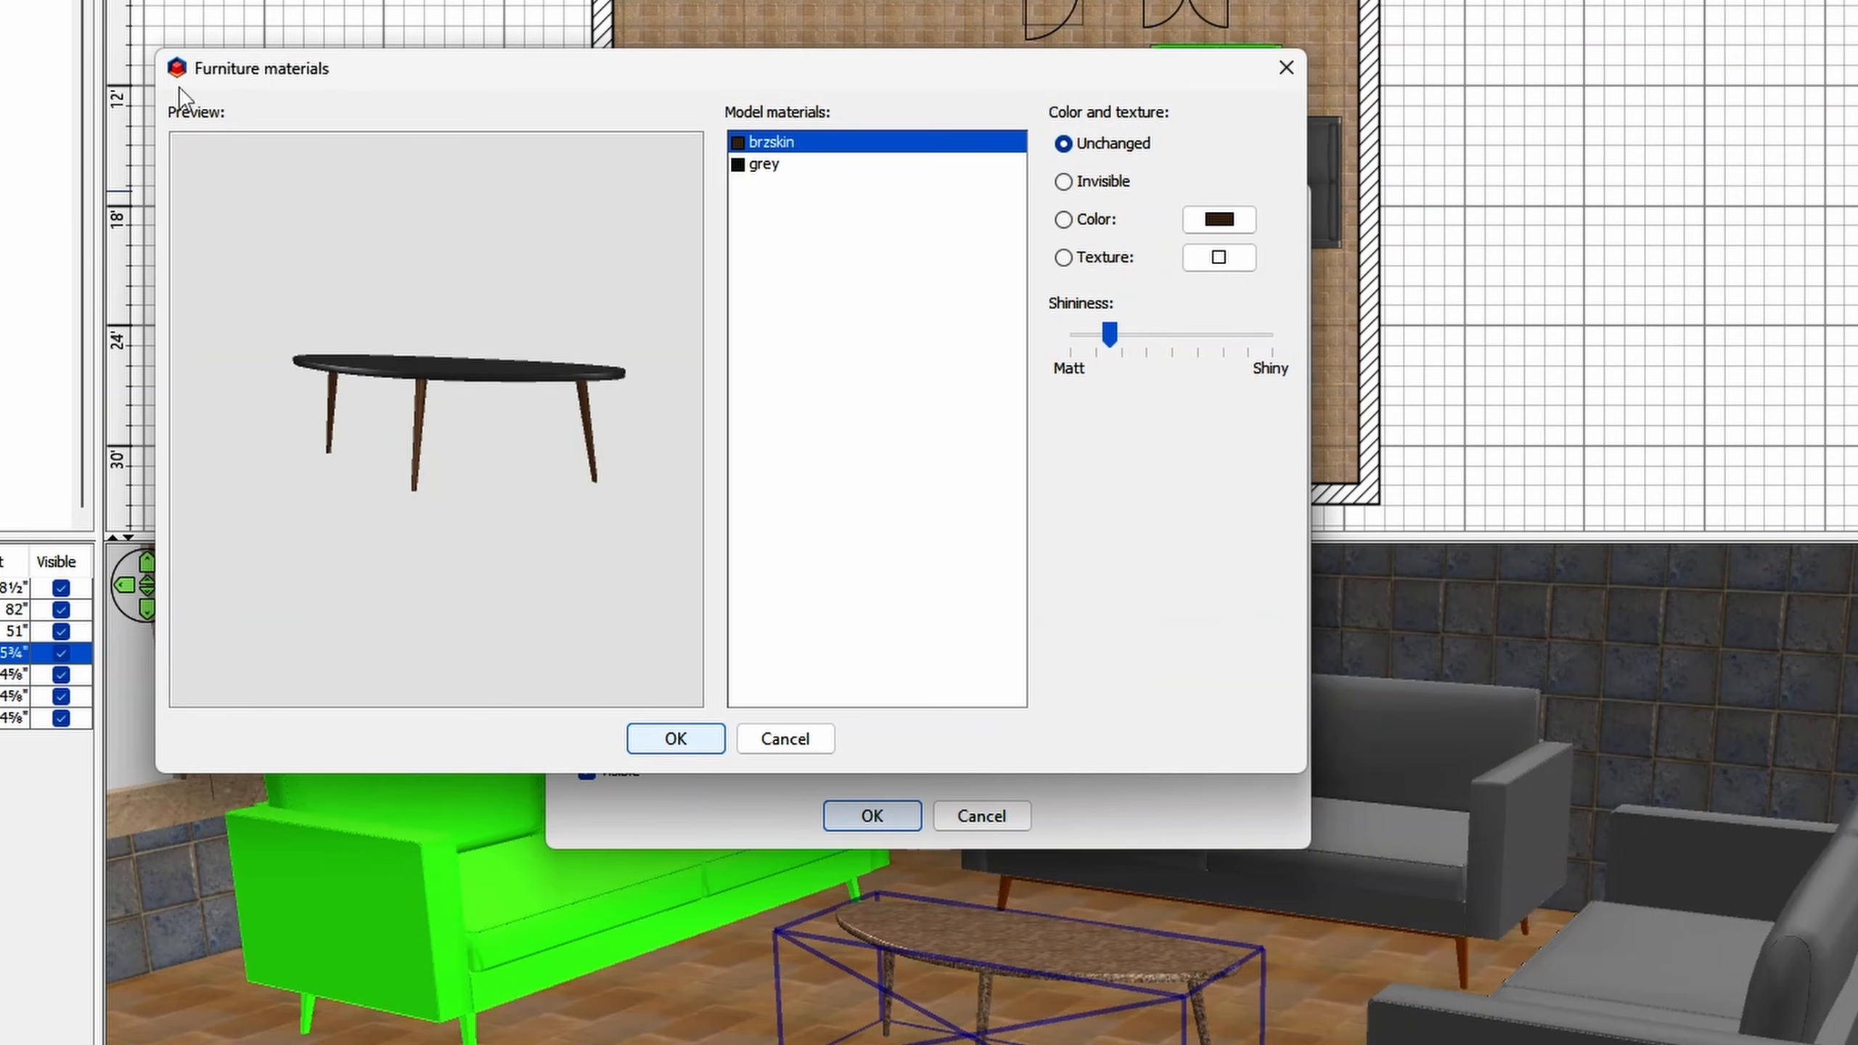
left_click_drag(1297, 764, 1756, 990)
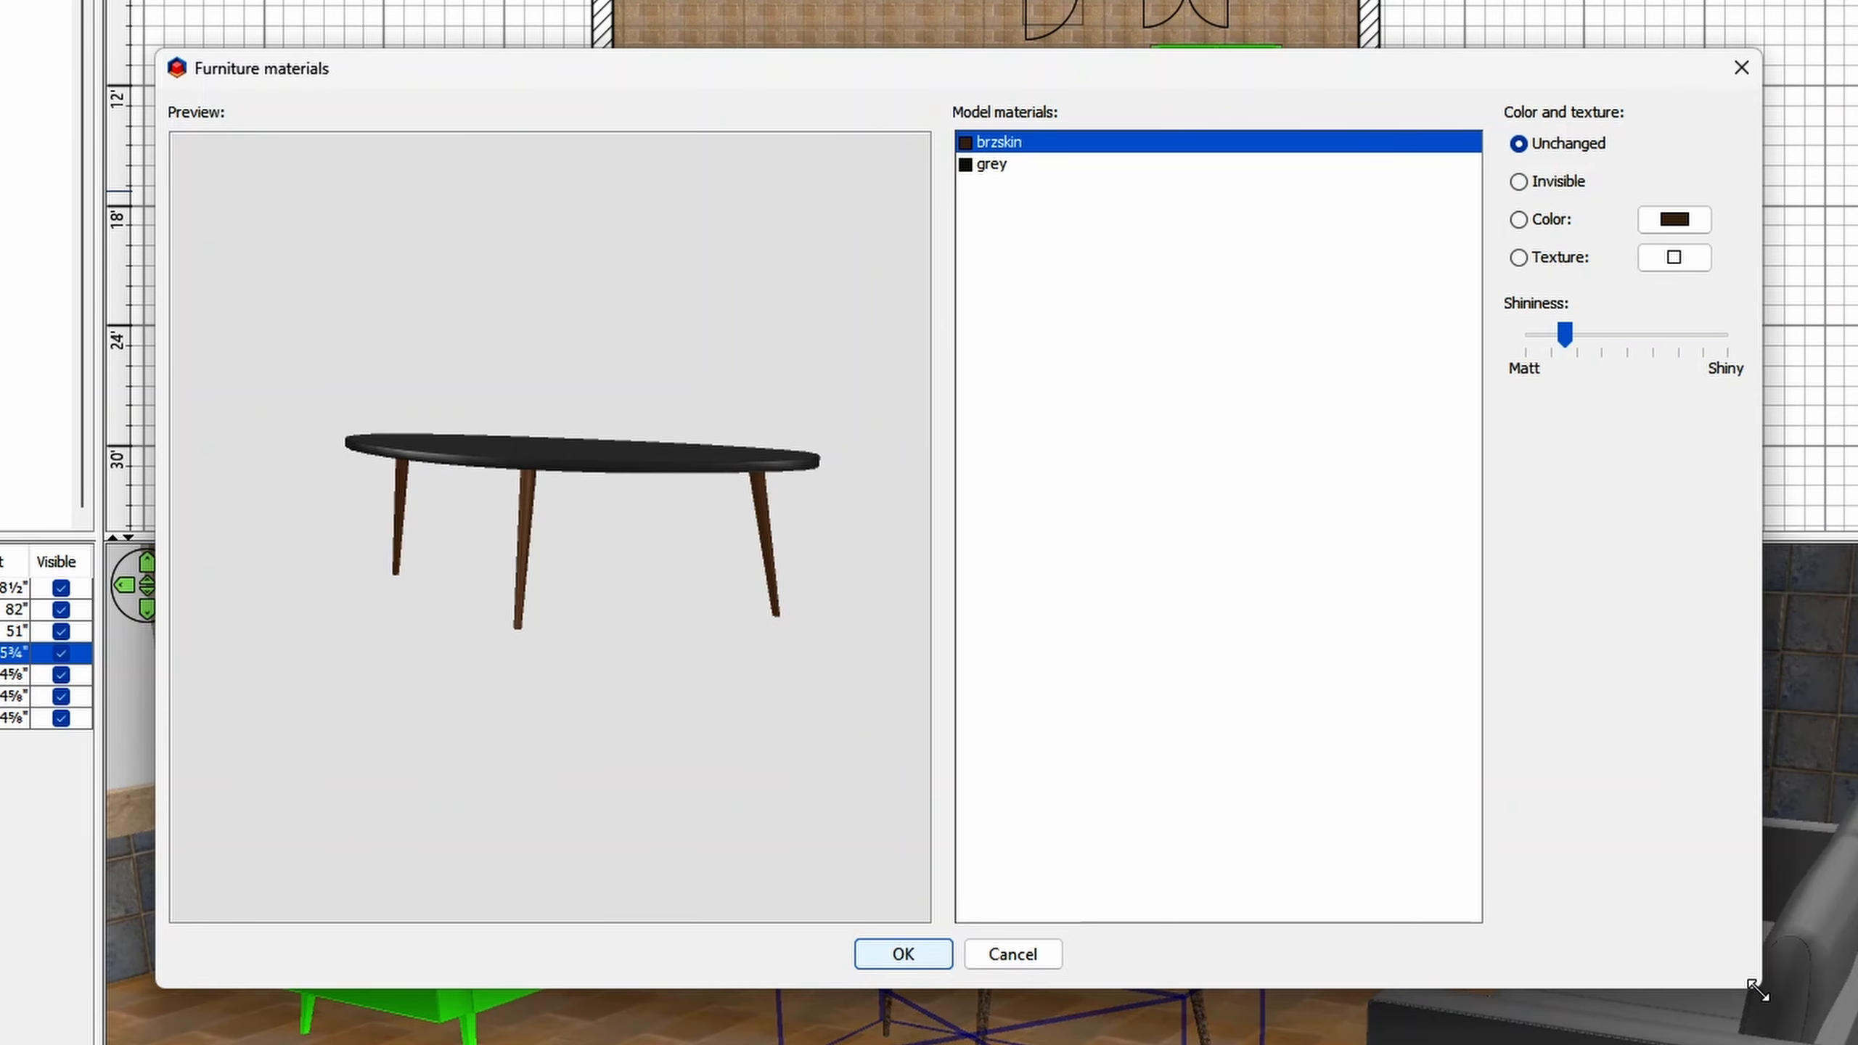
left_click_drag(696, 576, 659, 529)
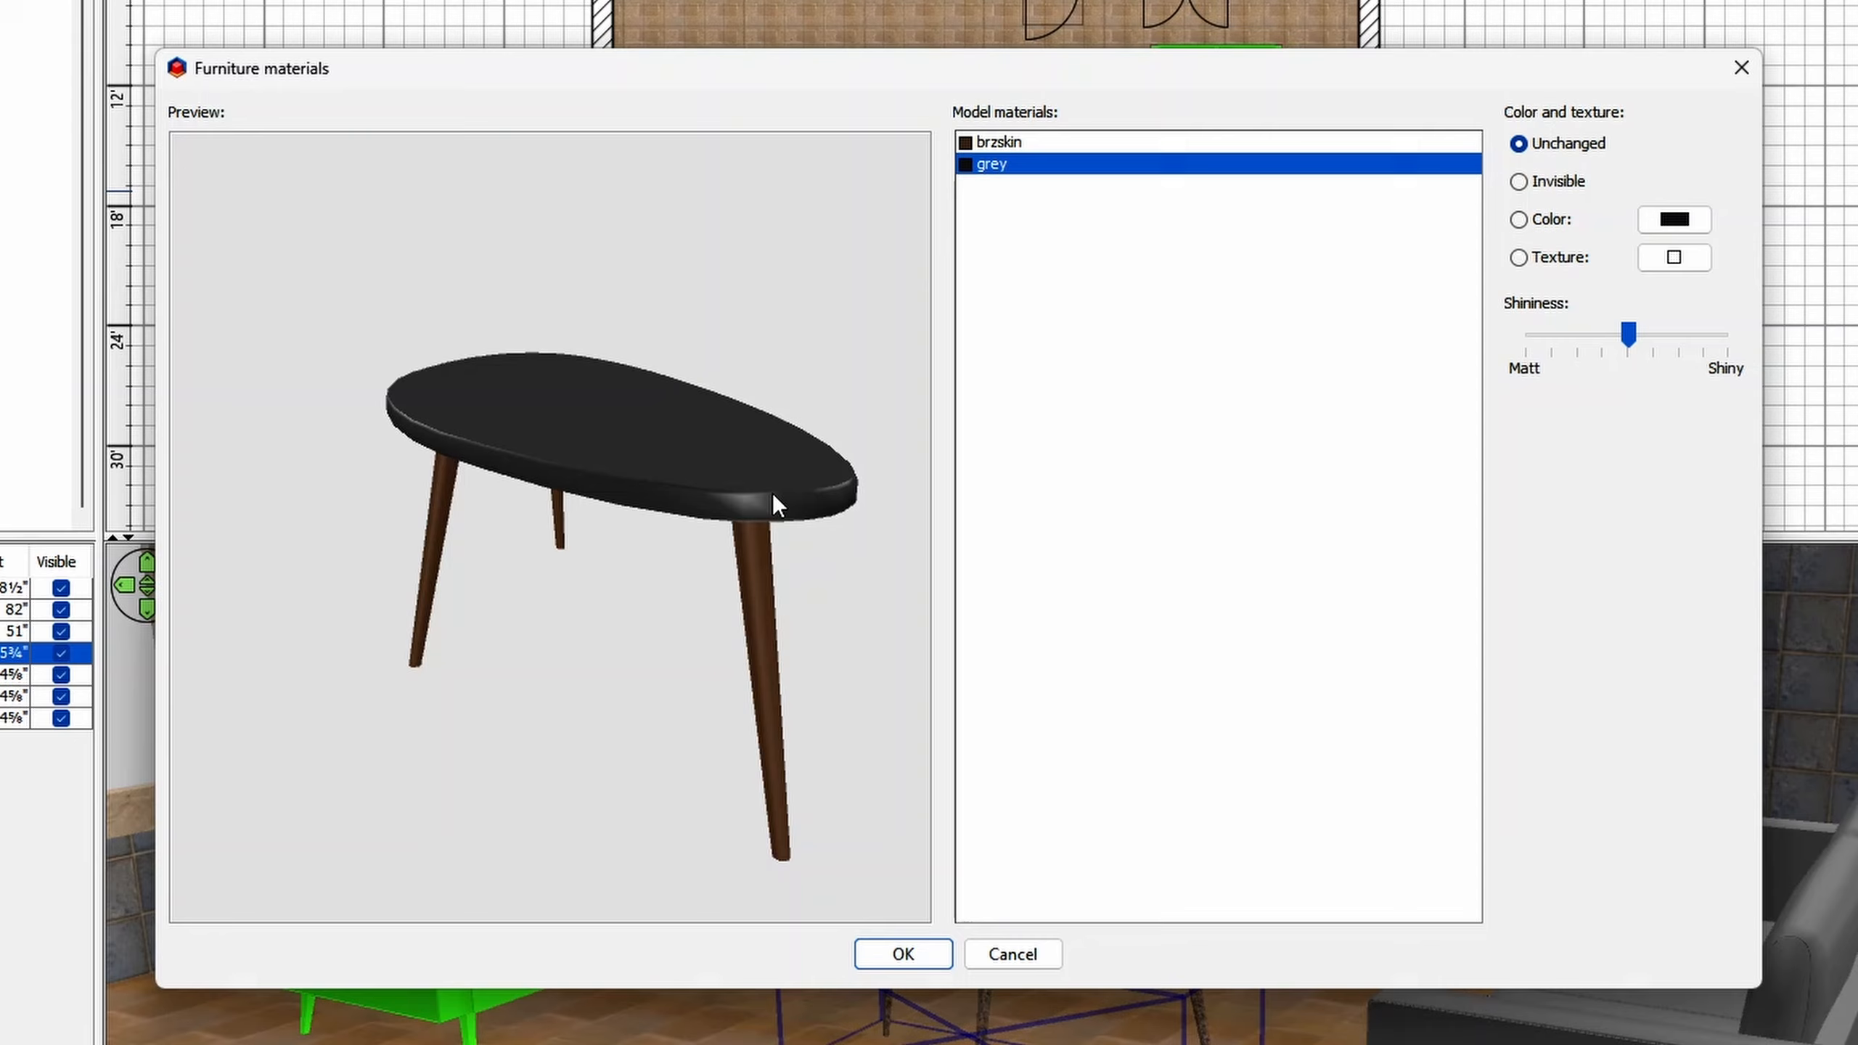
- Examine which parts of the Coffee table the brzskin and grey materials cover by selecting each in turn, ending on grey
left_click(752, 569)
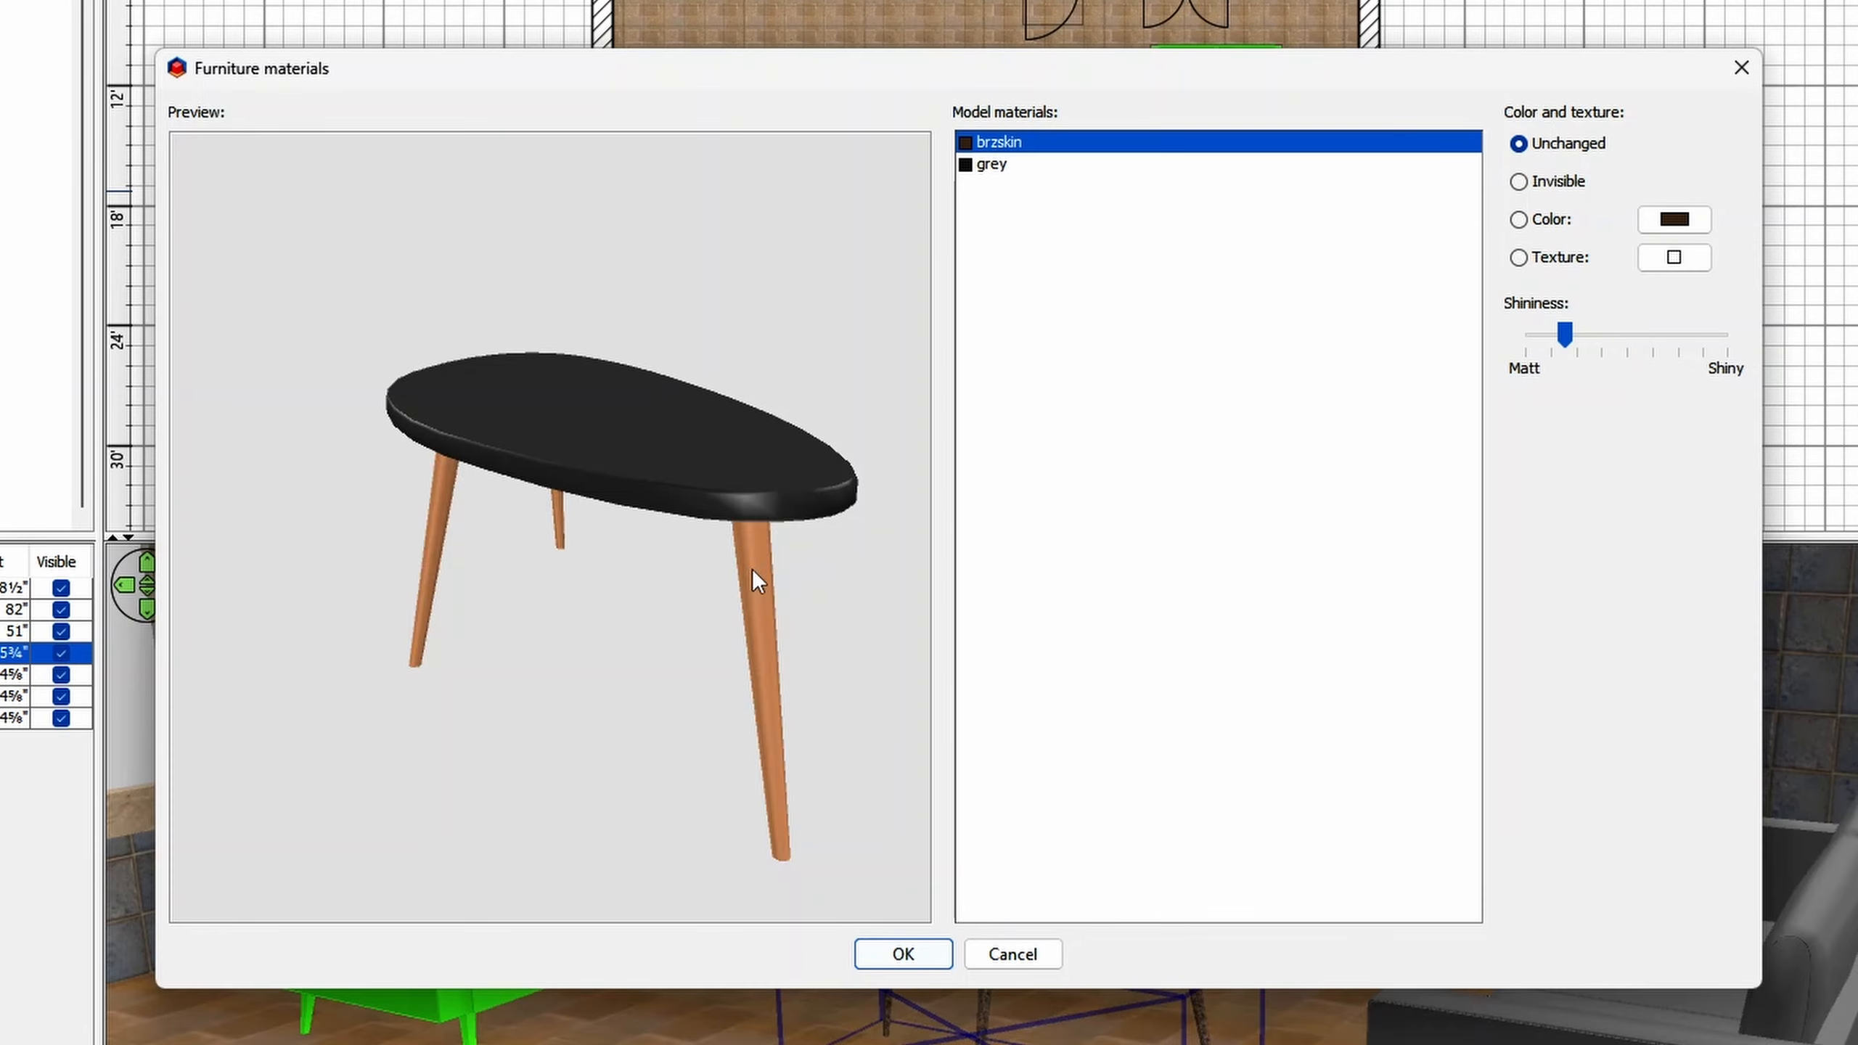
left_click(744, 480)
left_click(749, 565)
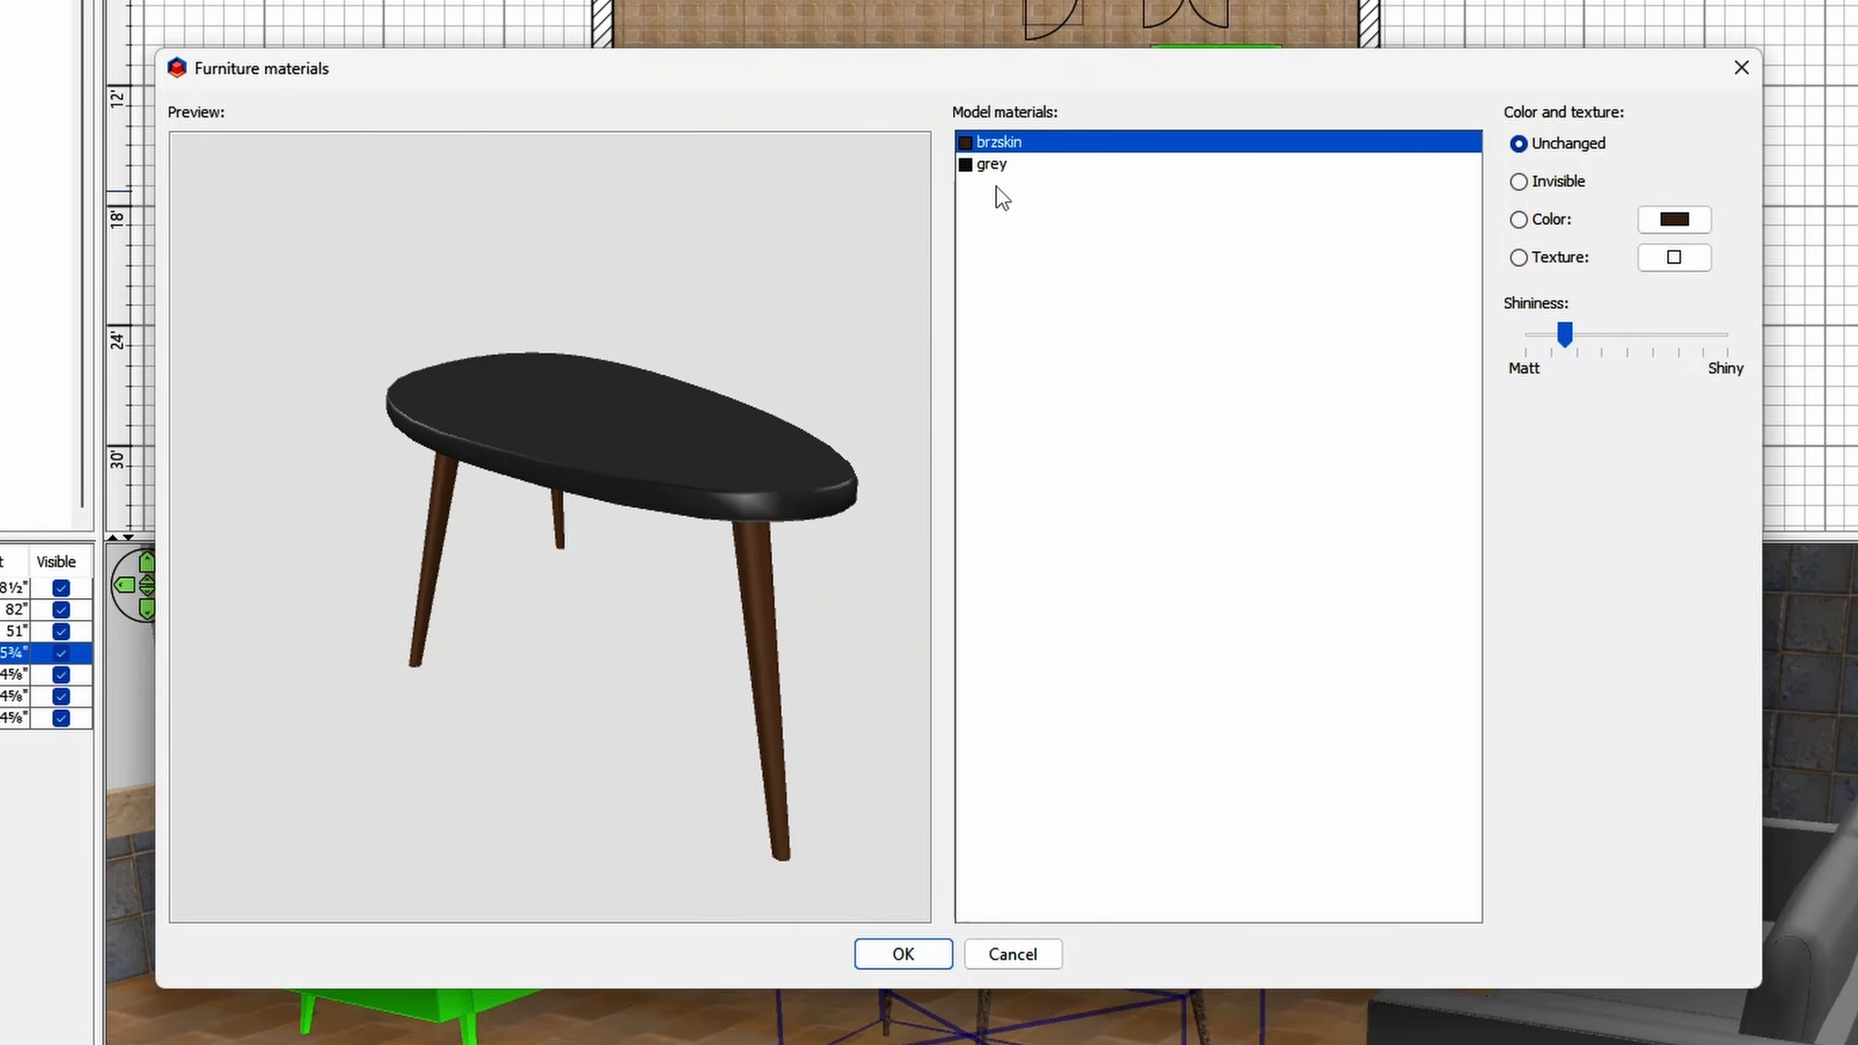
left_click(1001, 166)
key("Up")
left_click(1010, 167)
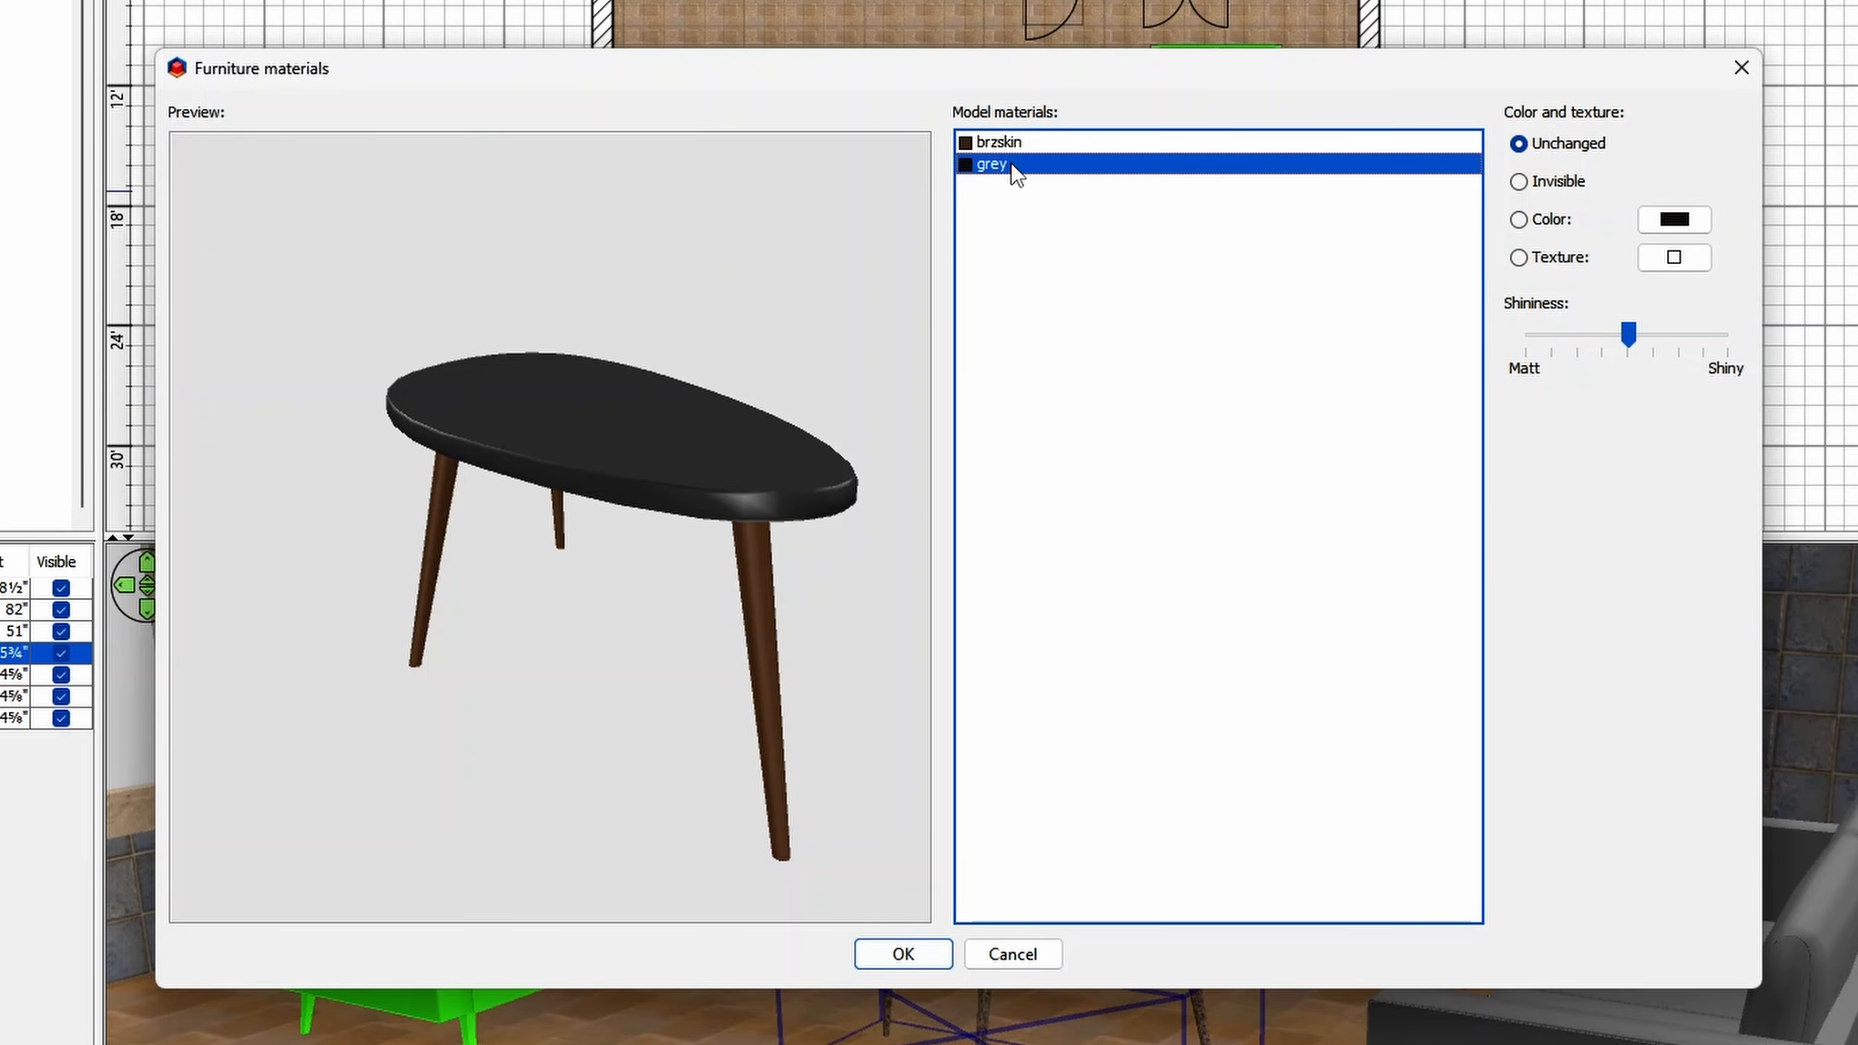
key("Up")
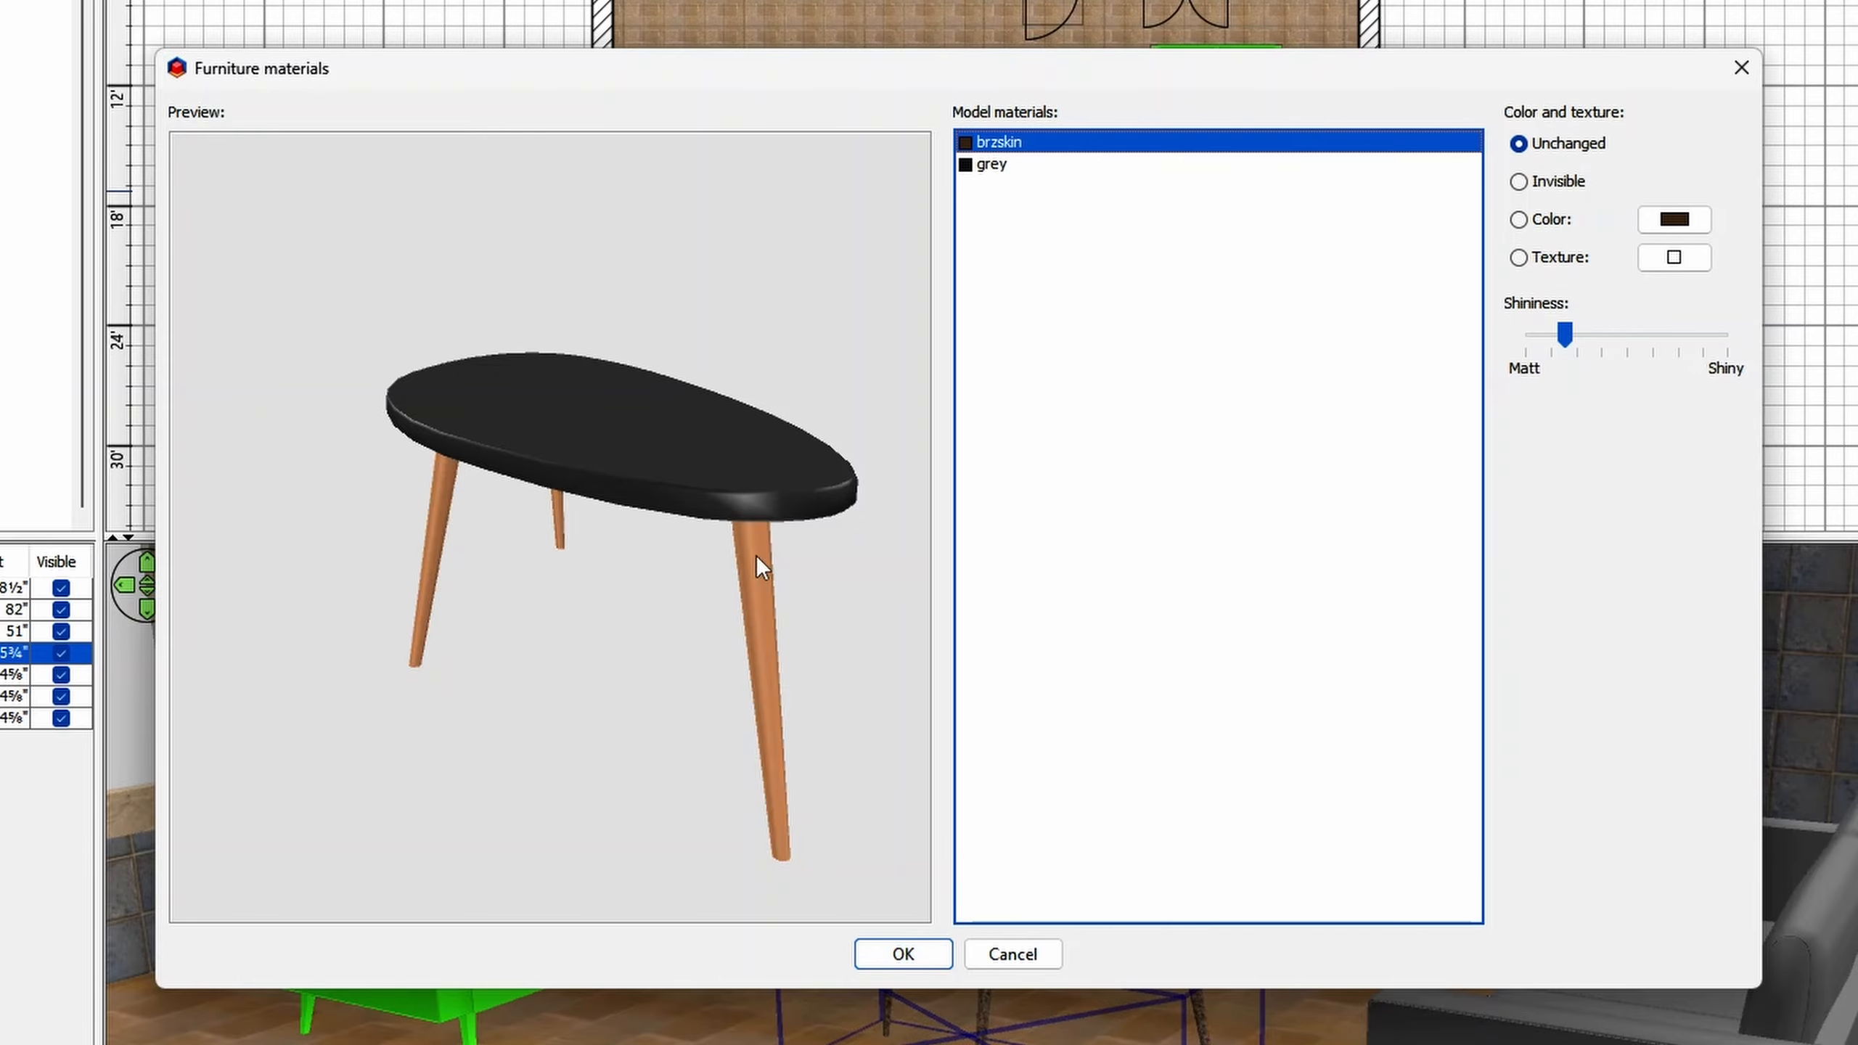
left_click(1000, 165)
left_click(1002, 143)
left_click(999, 164)
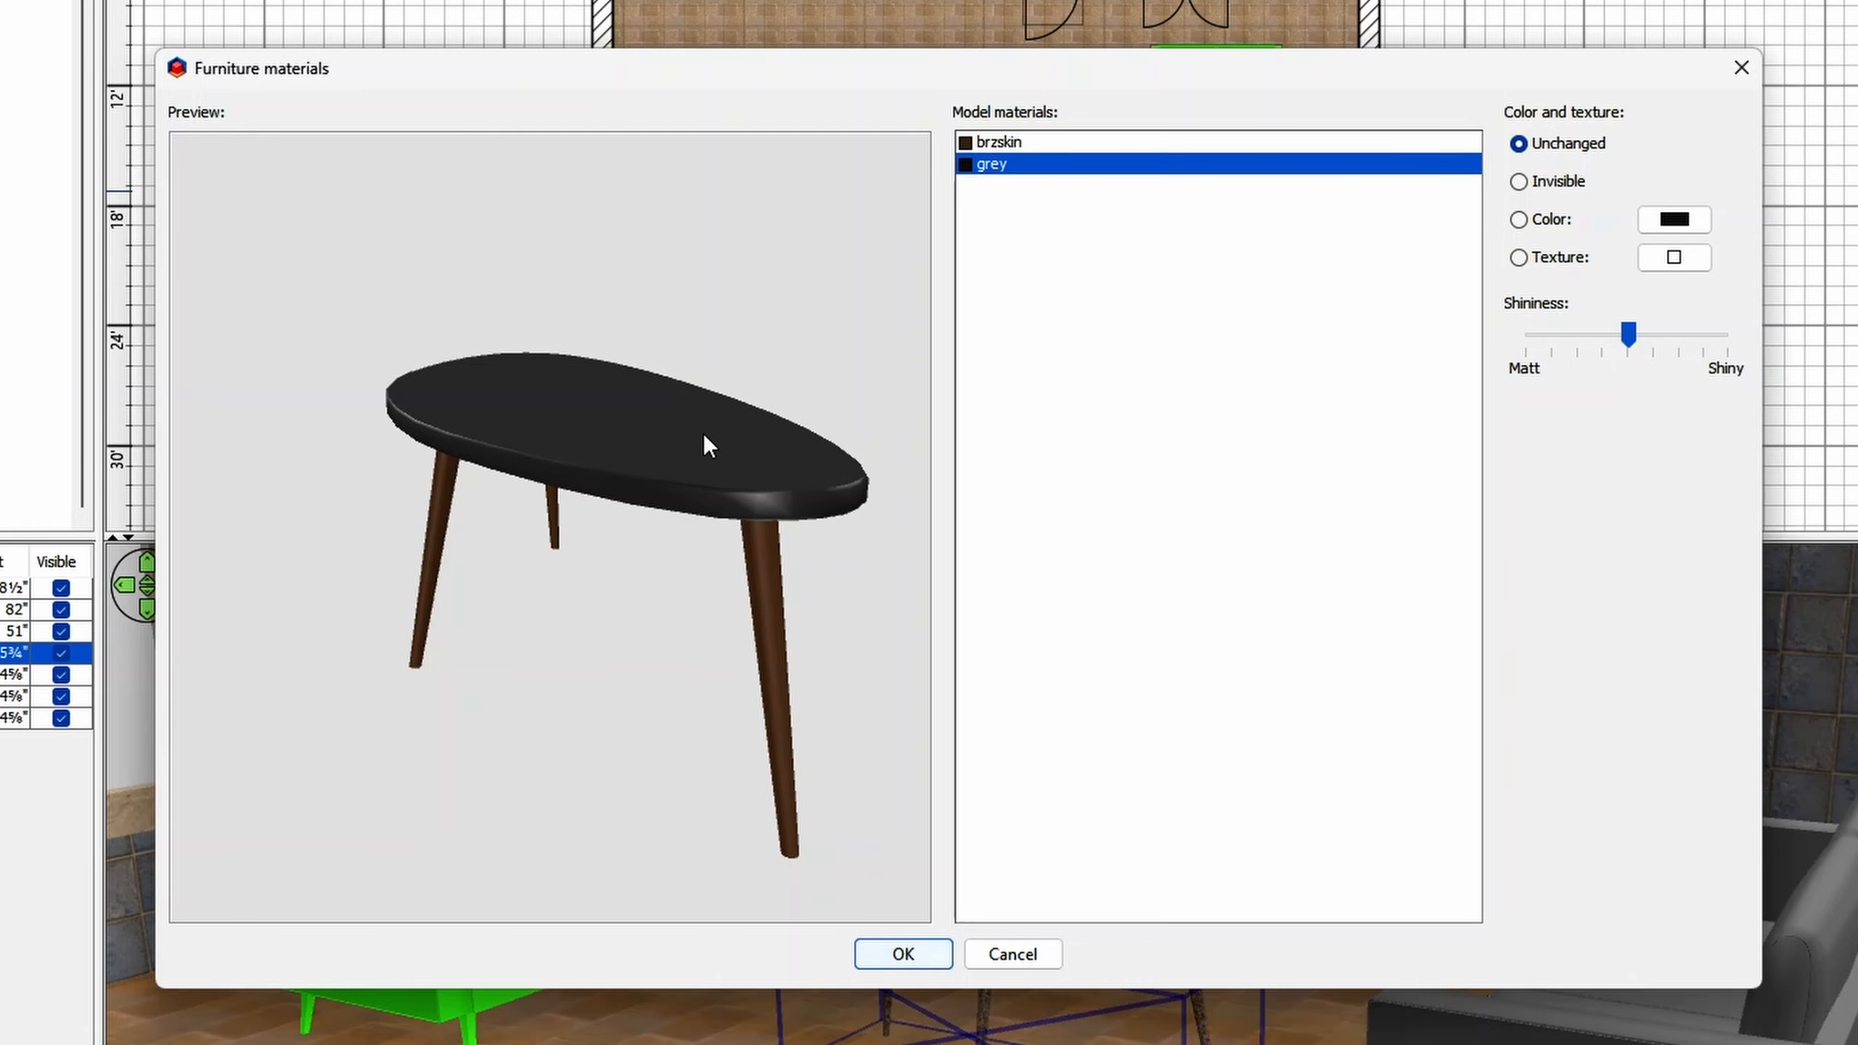
- Apply the Wall - Marble texture to the Coffee table's grey material
left_click(1553, 261)
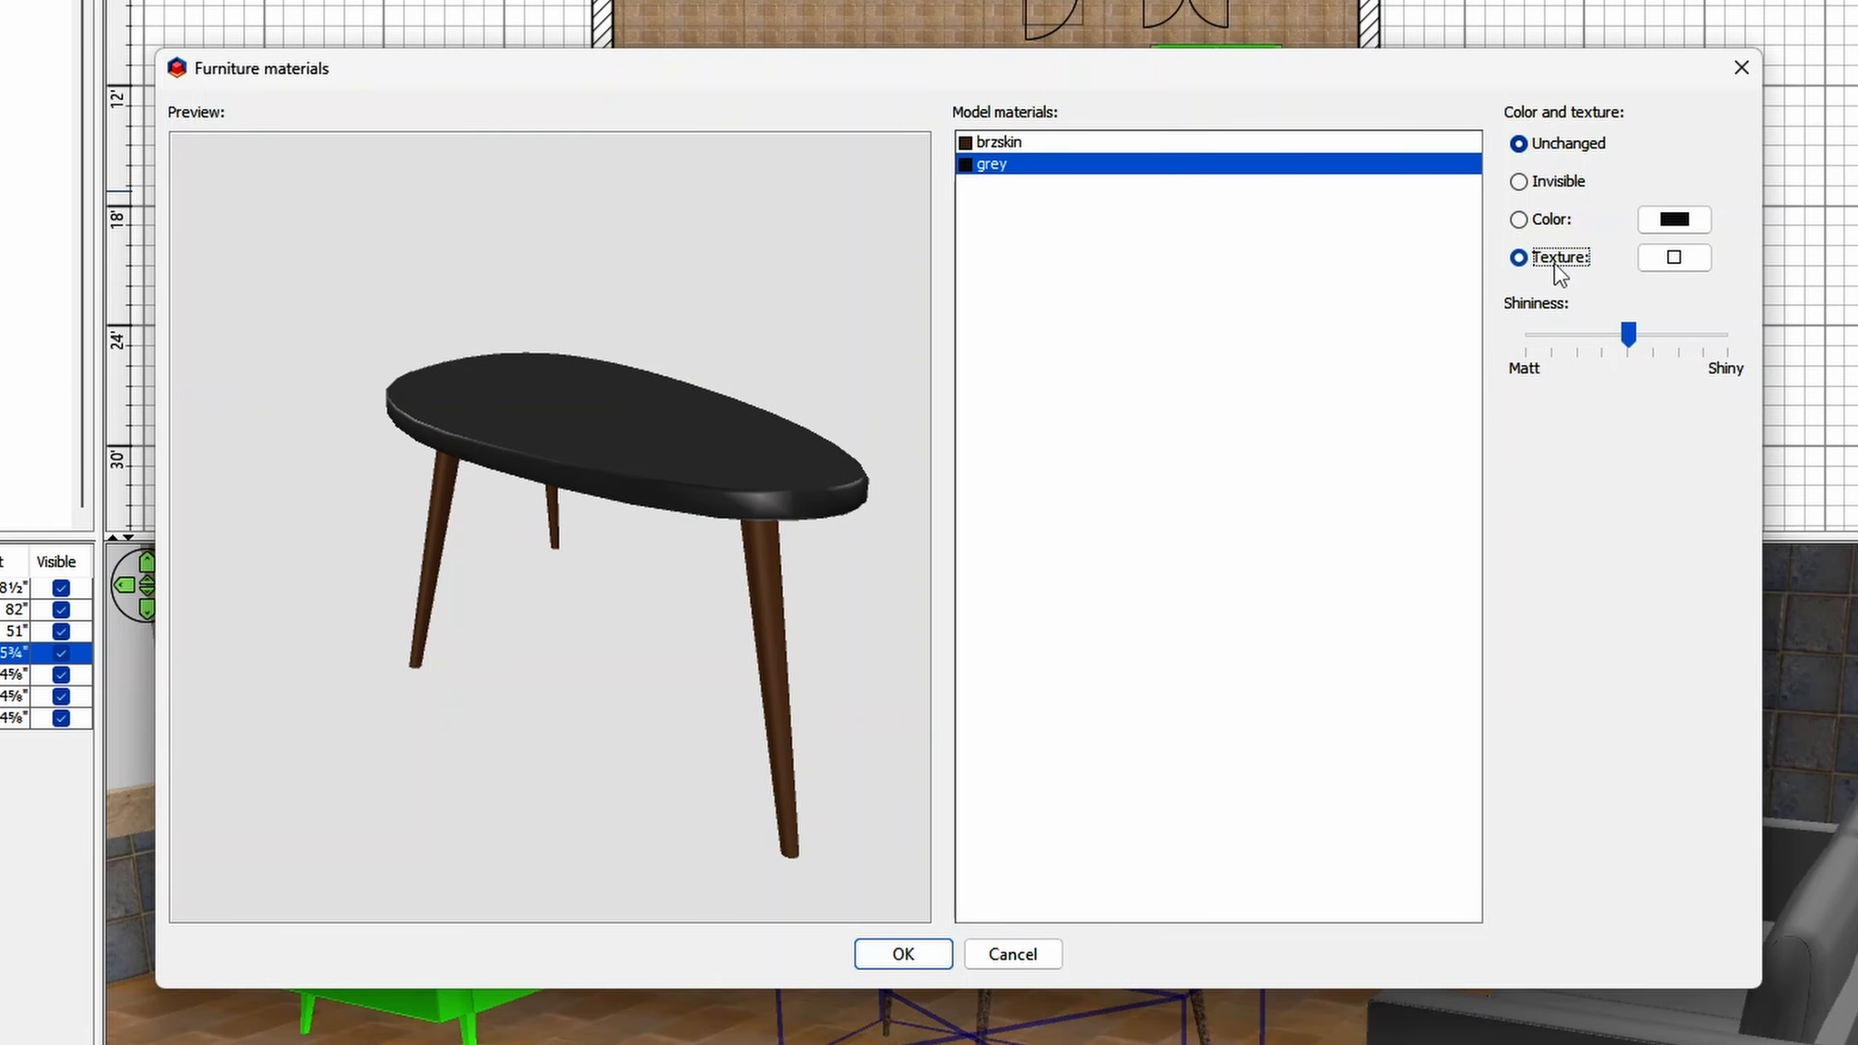
left_click(1672, 259)
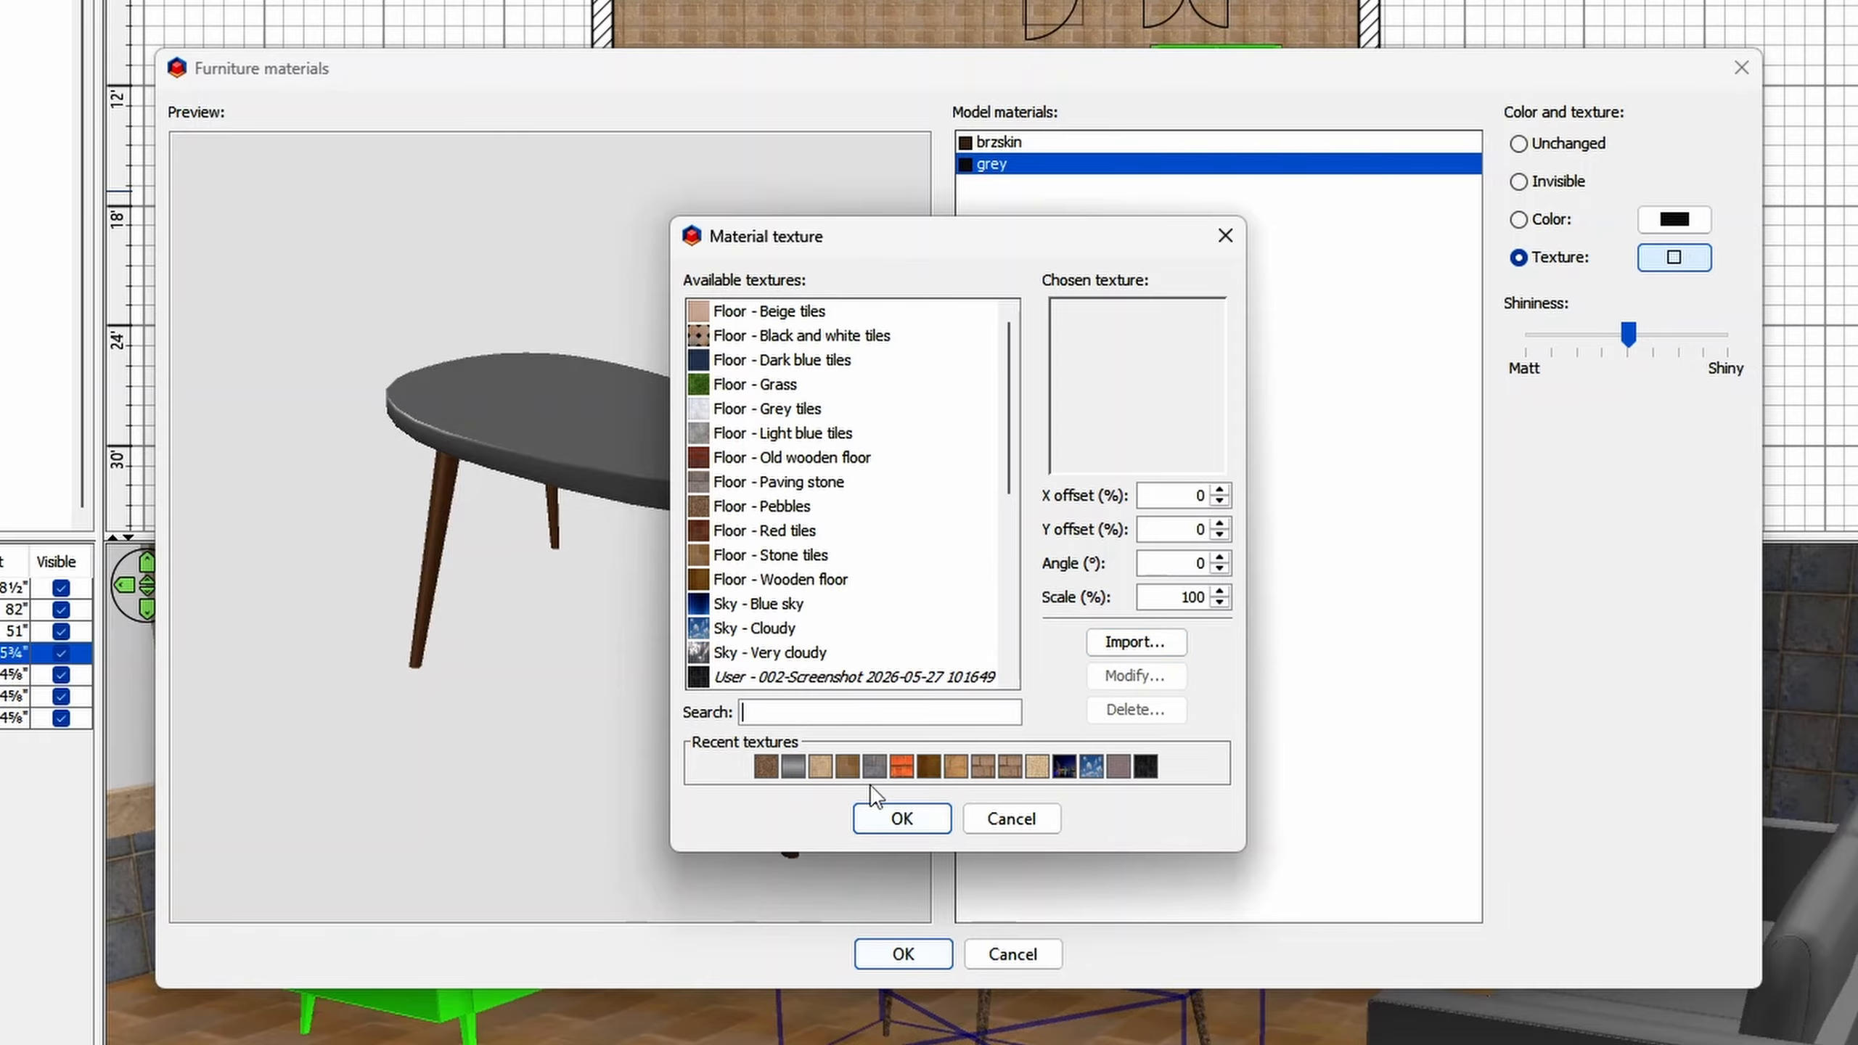
scroll(830, 523, "down", 5)
left_click(781, 509)
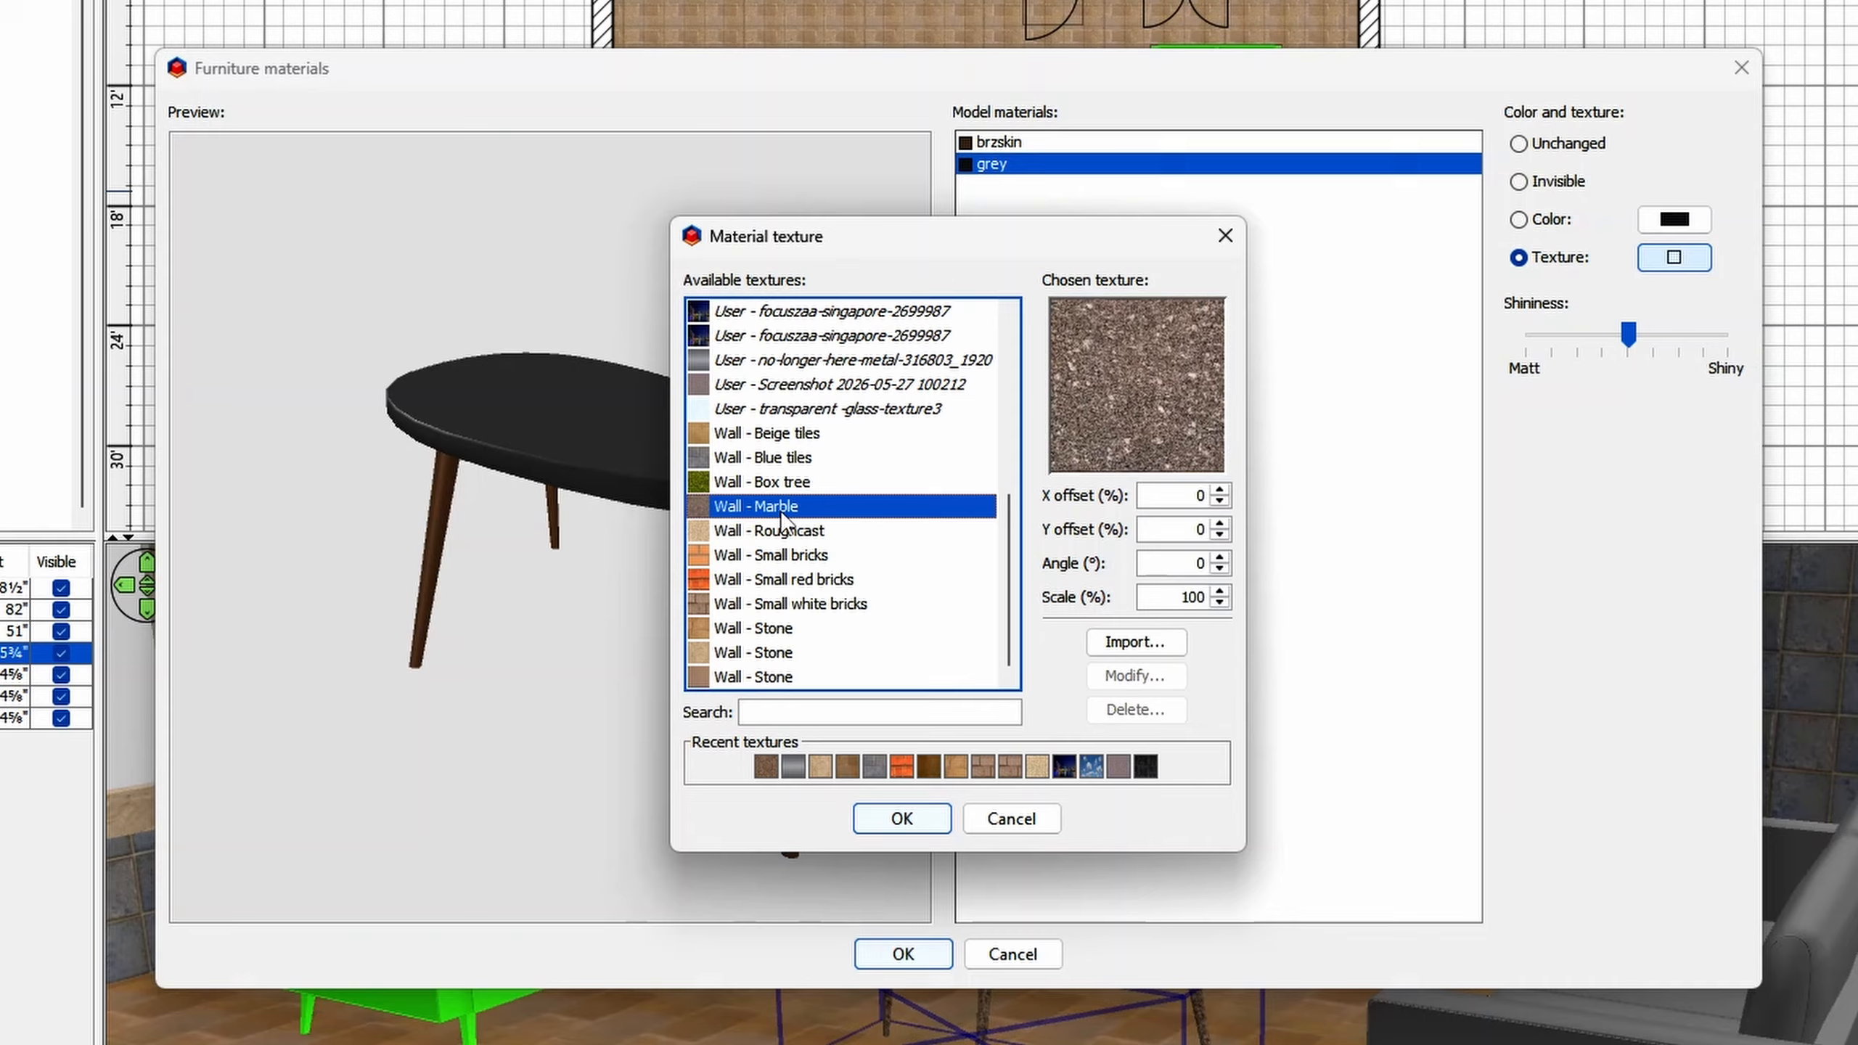
left_click(902, 820)
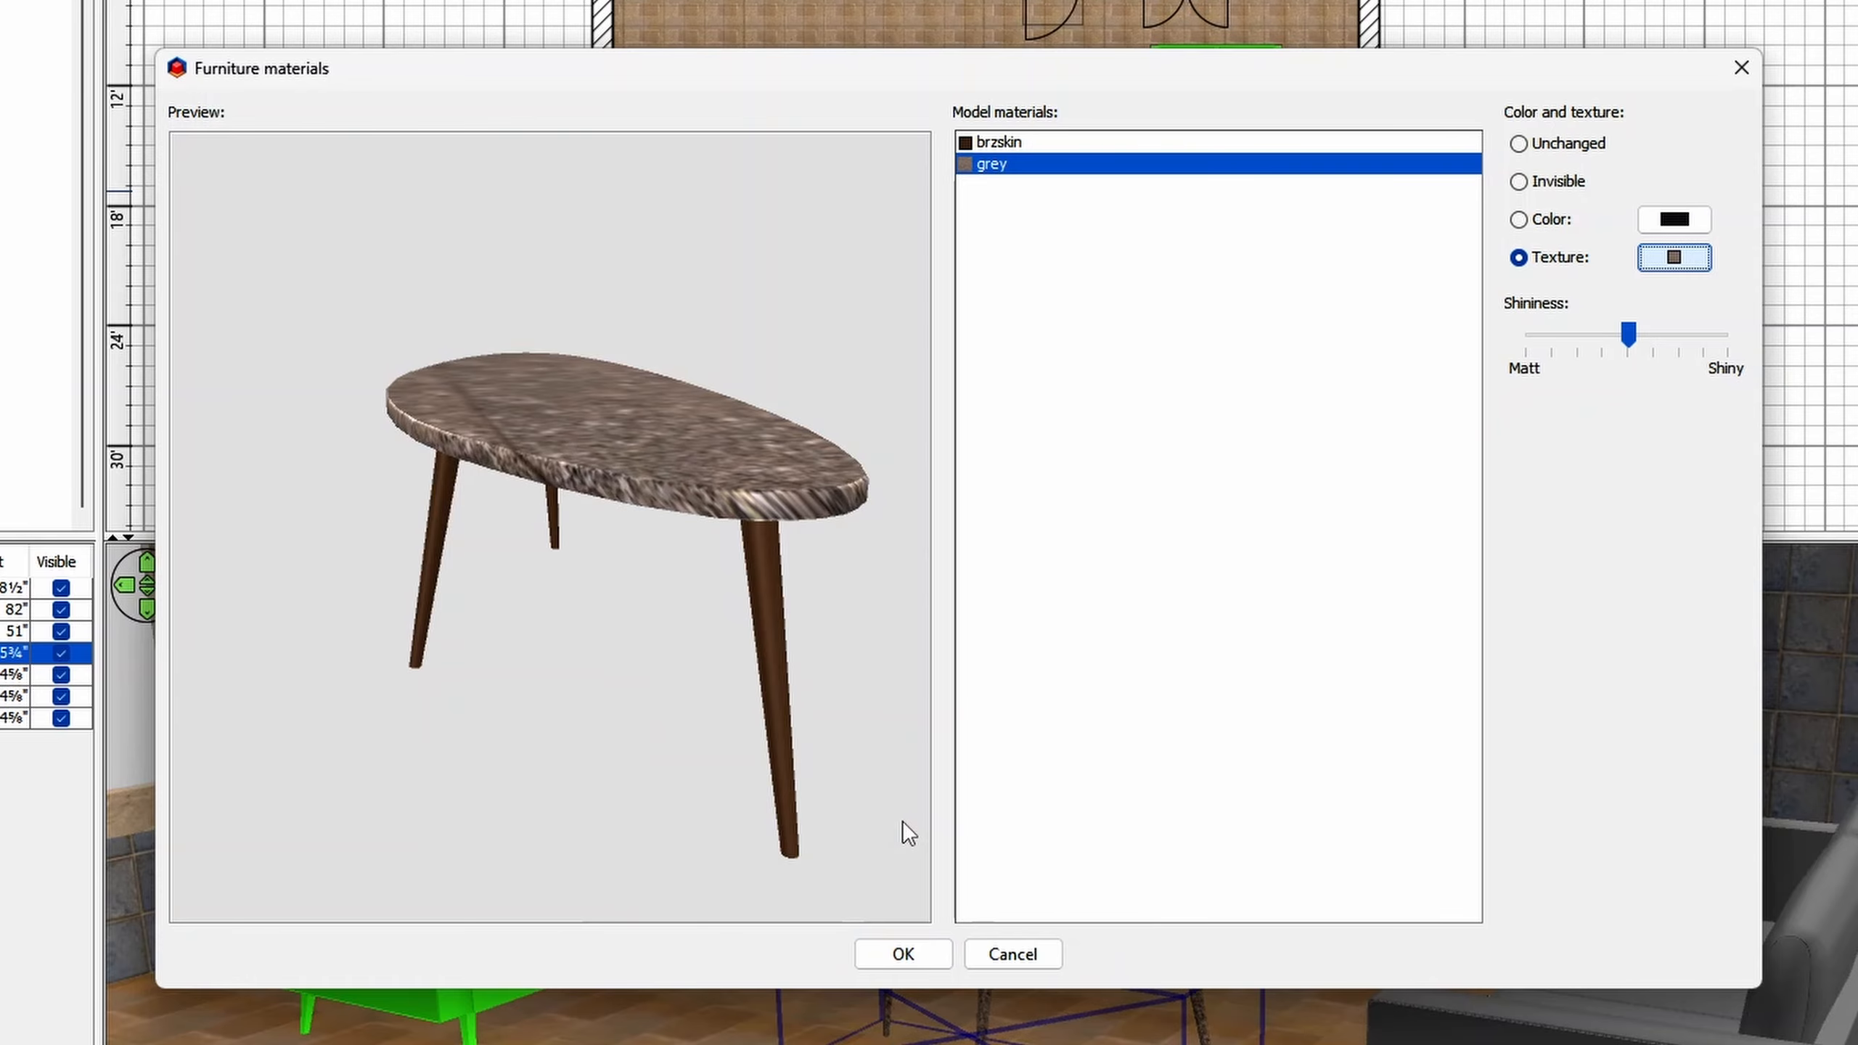
- Set the marble texture's scale on the grey material to 200% and apply the material changes to the Coffee table
left_click_drag(877, 798, 841, 594)
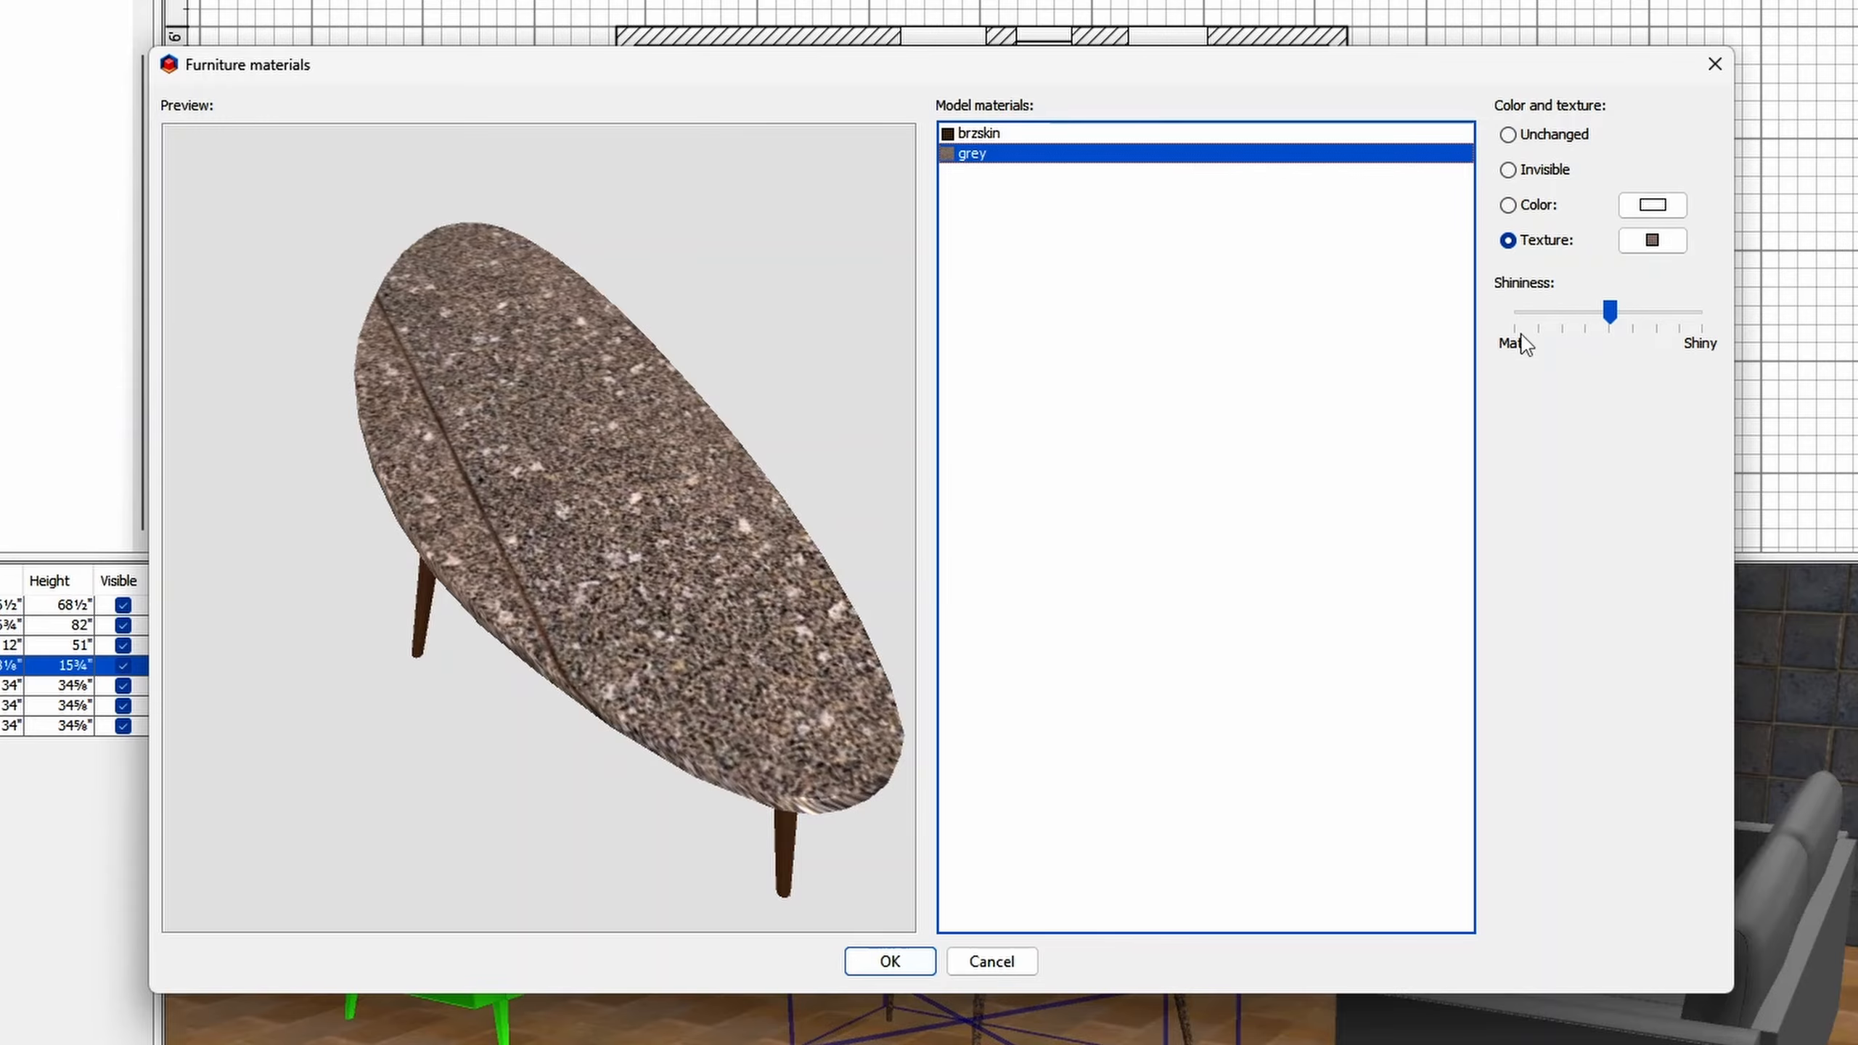
left_click(1648, 243)
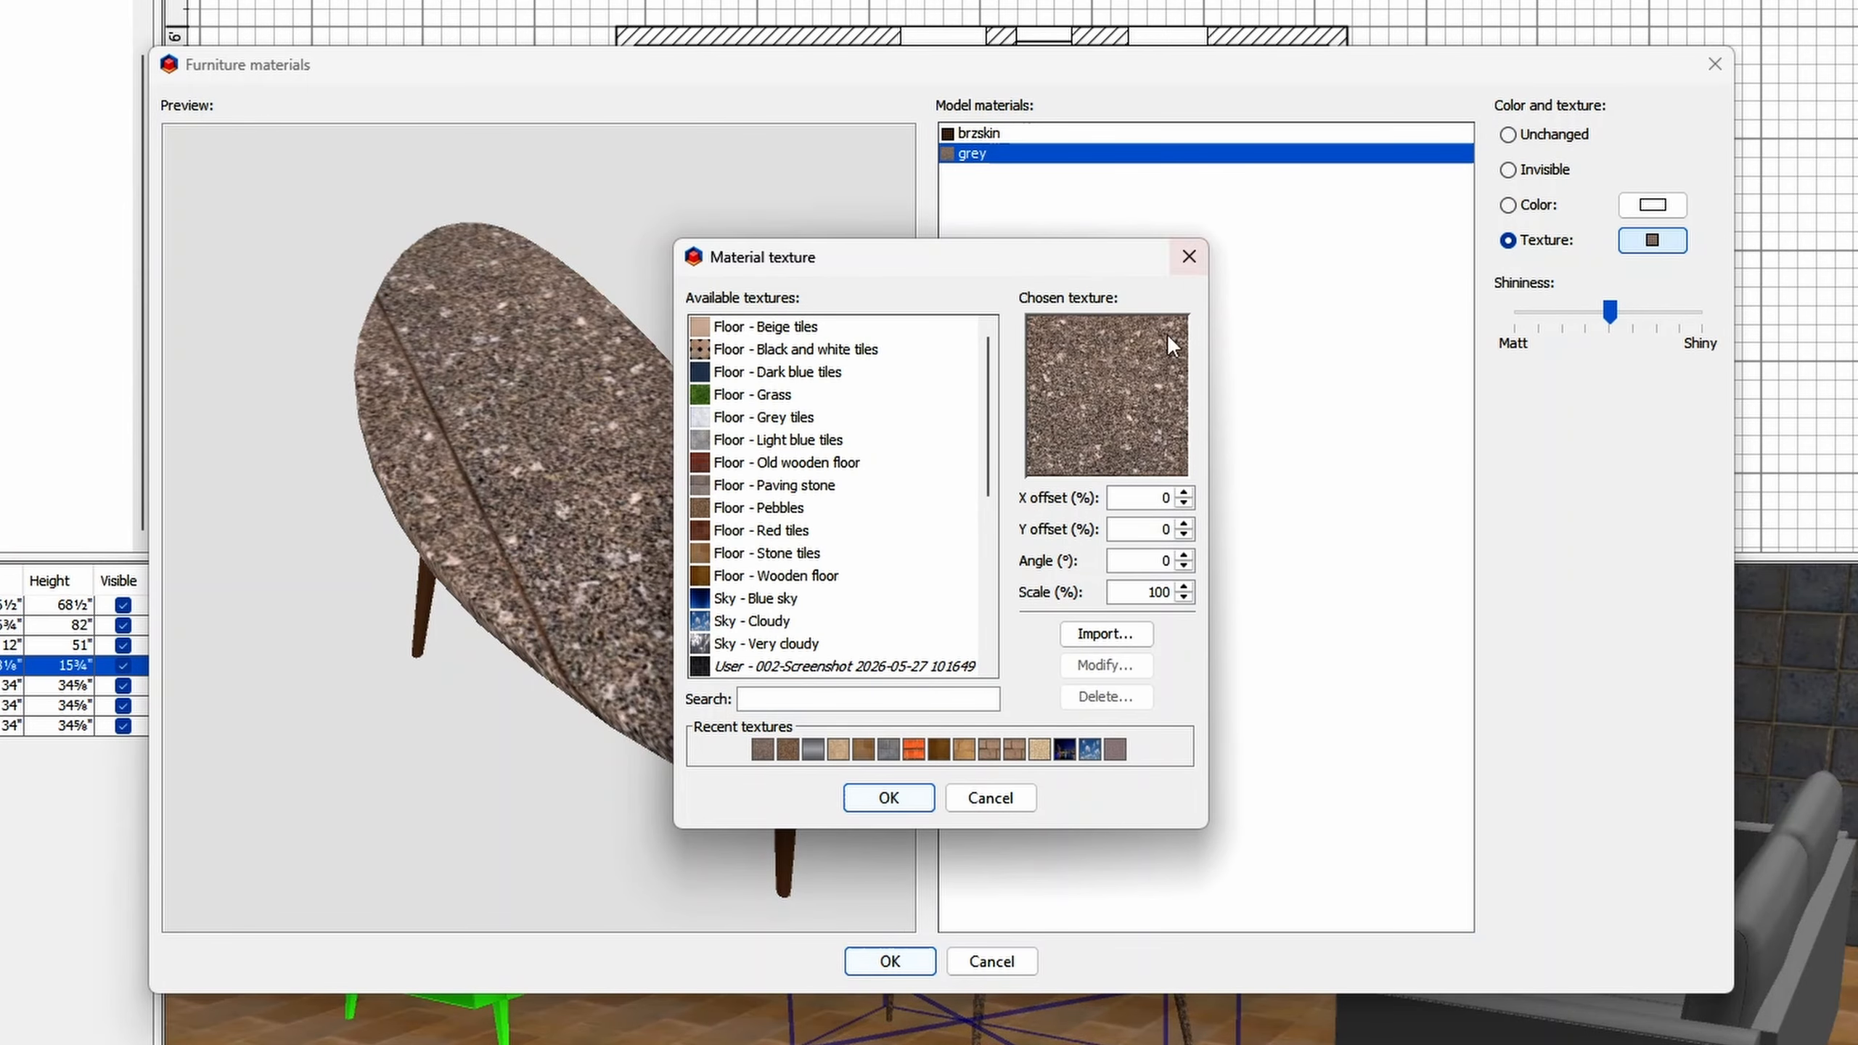
left_click(1125, 595)
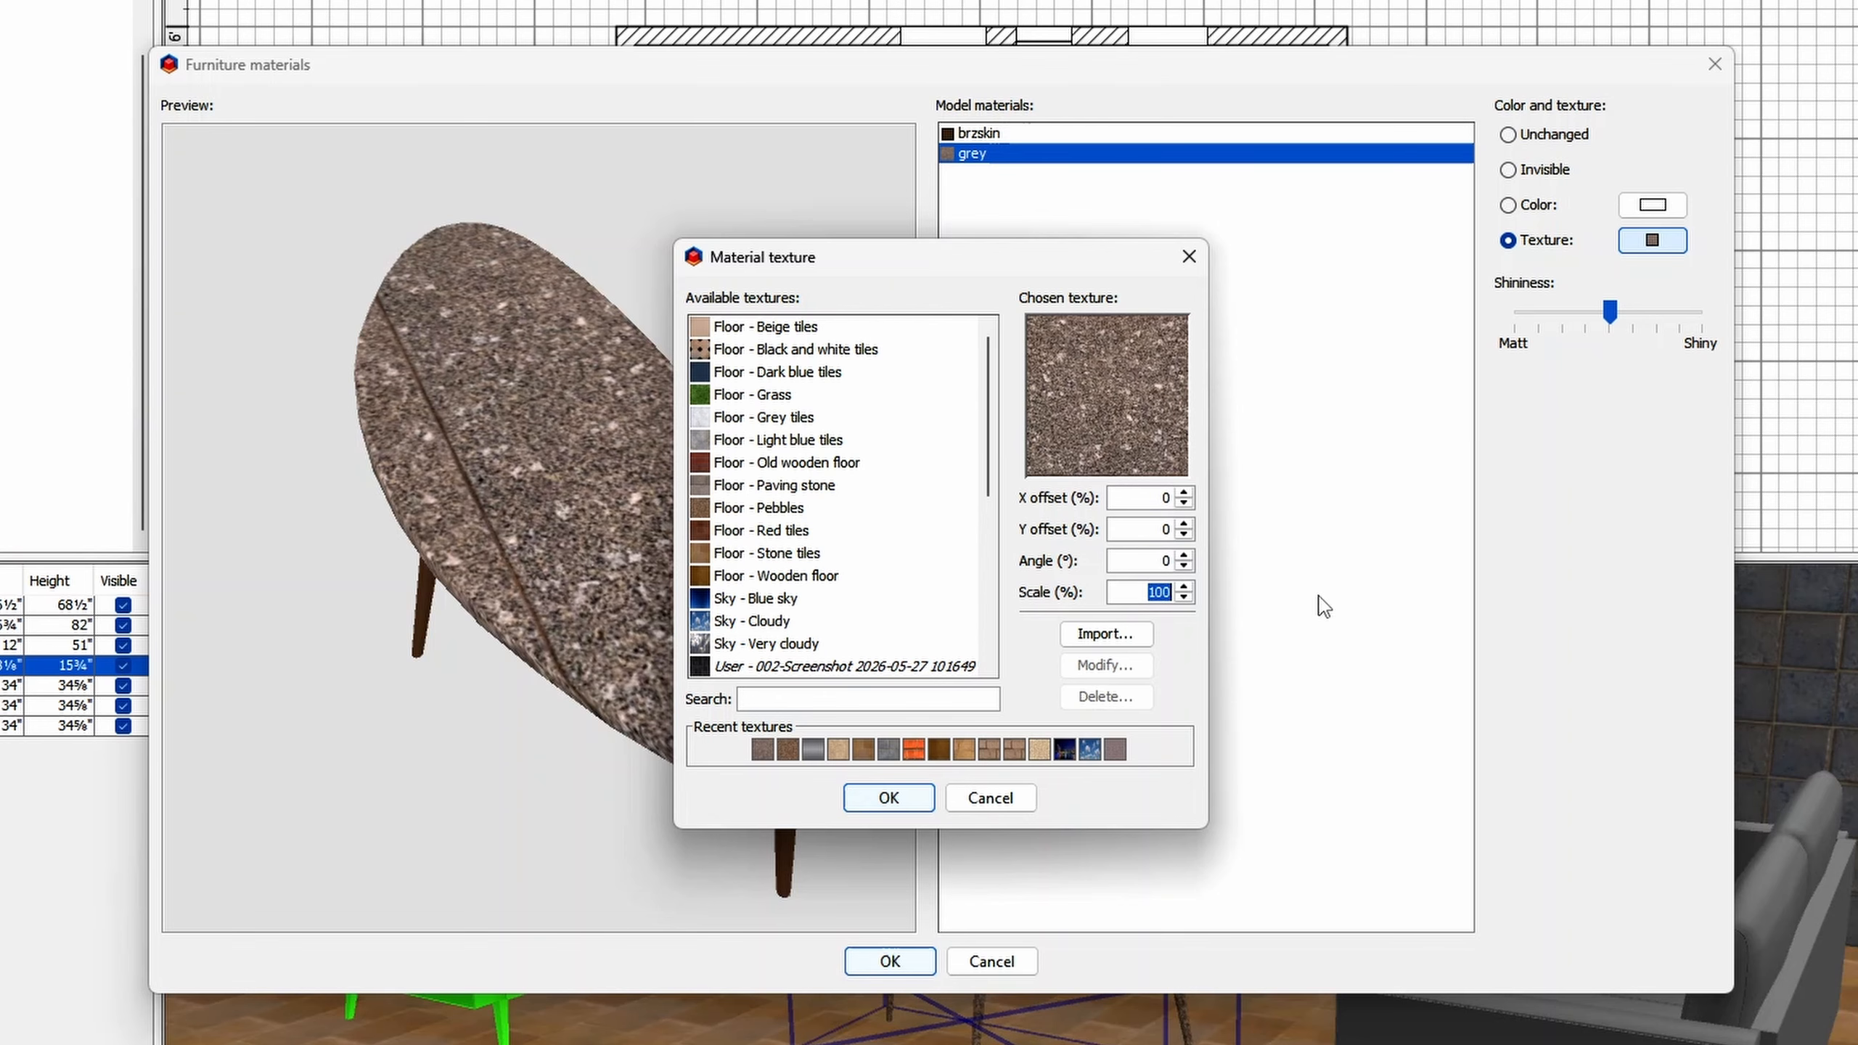
type("200")
left_click(889, 798)
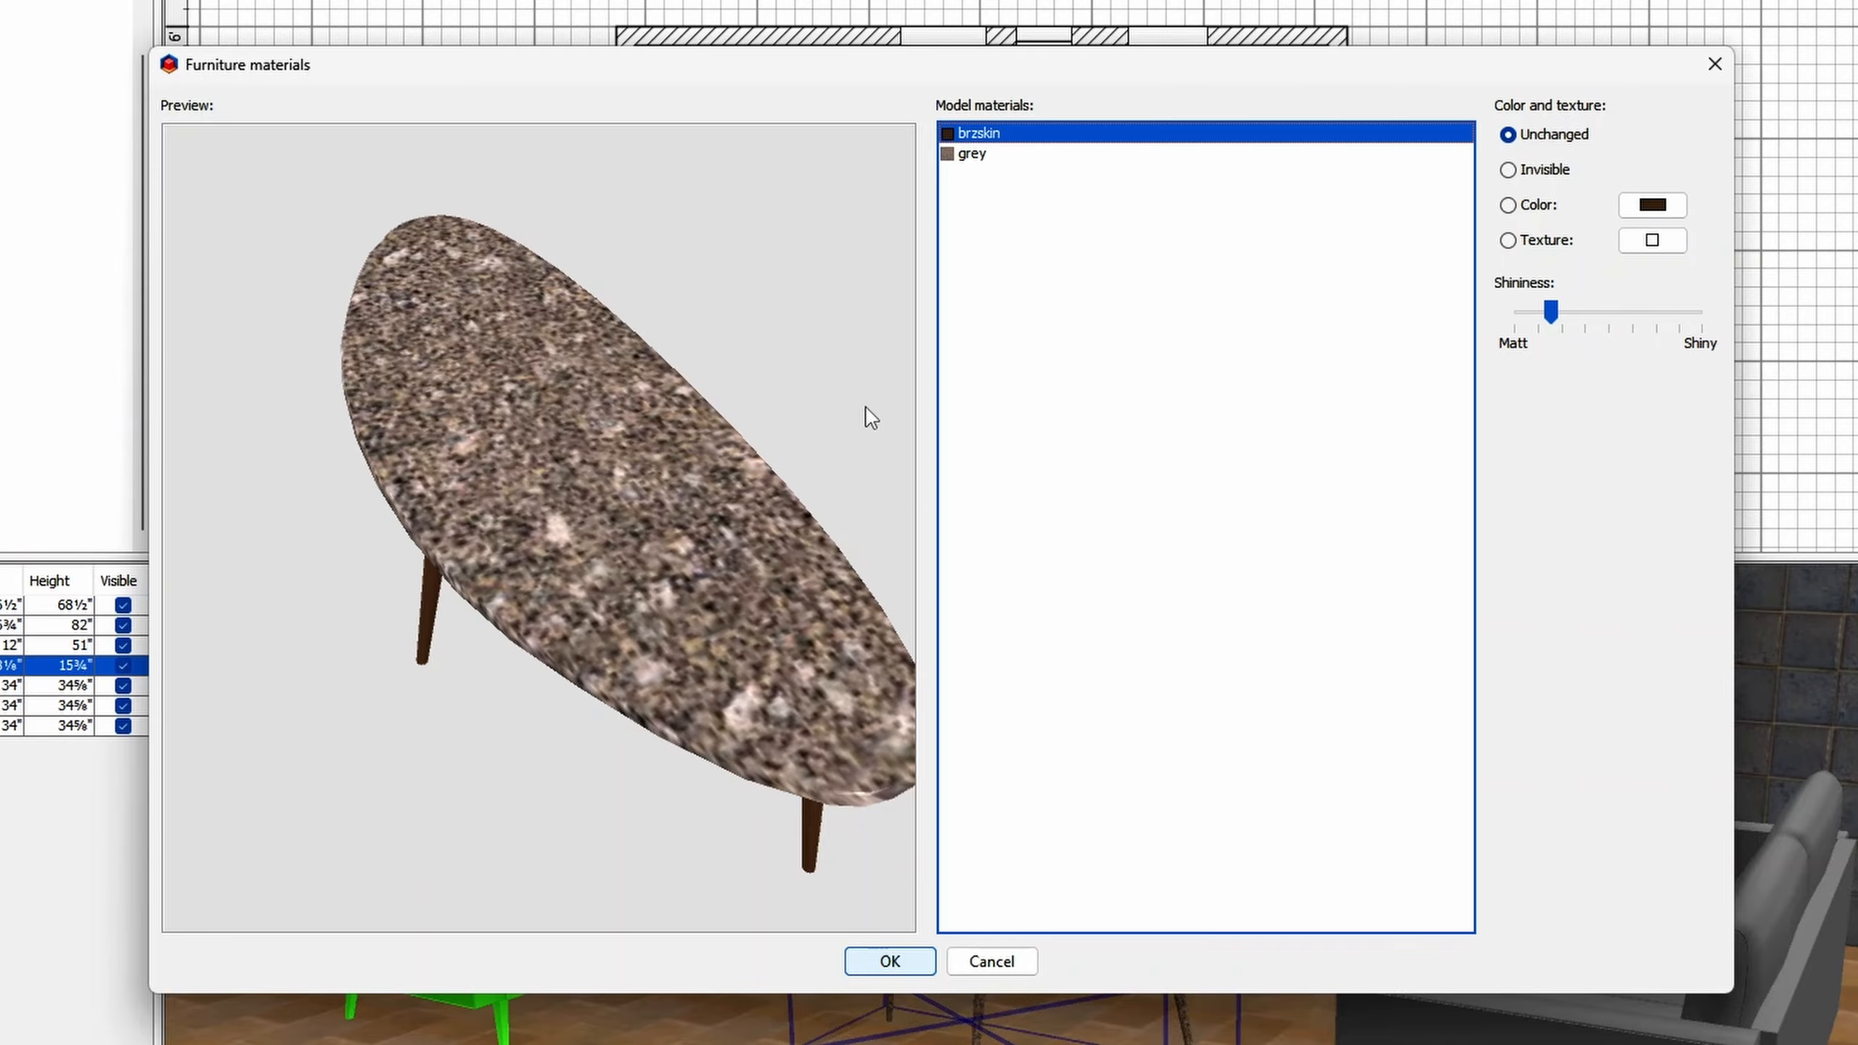
left_click_drag(739, 512, 839, 770)
left_click(878, 960)
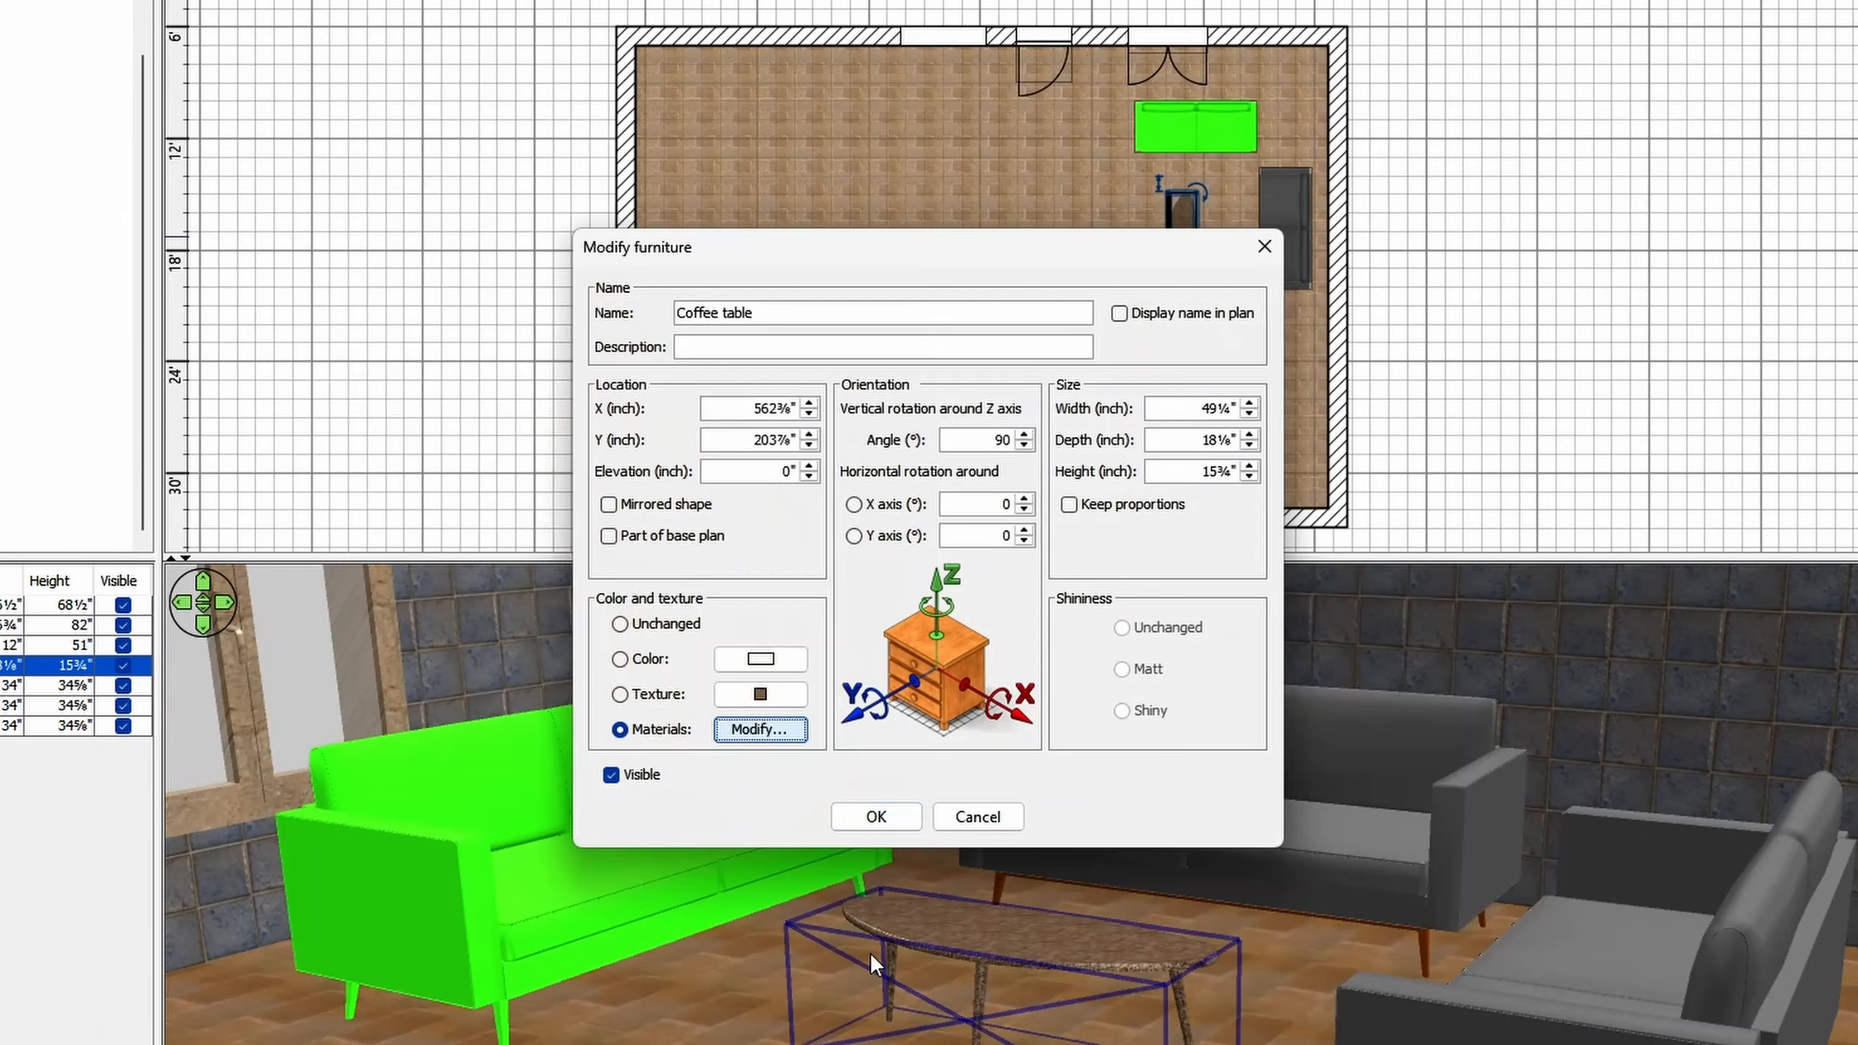
left_click(894, 818)
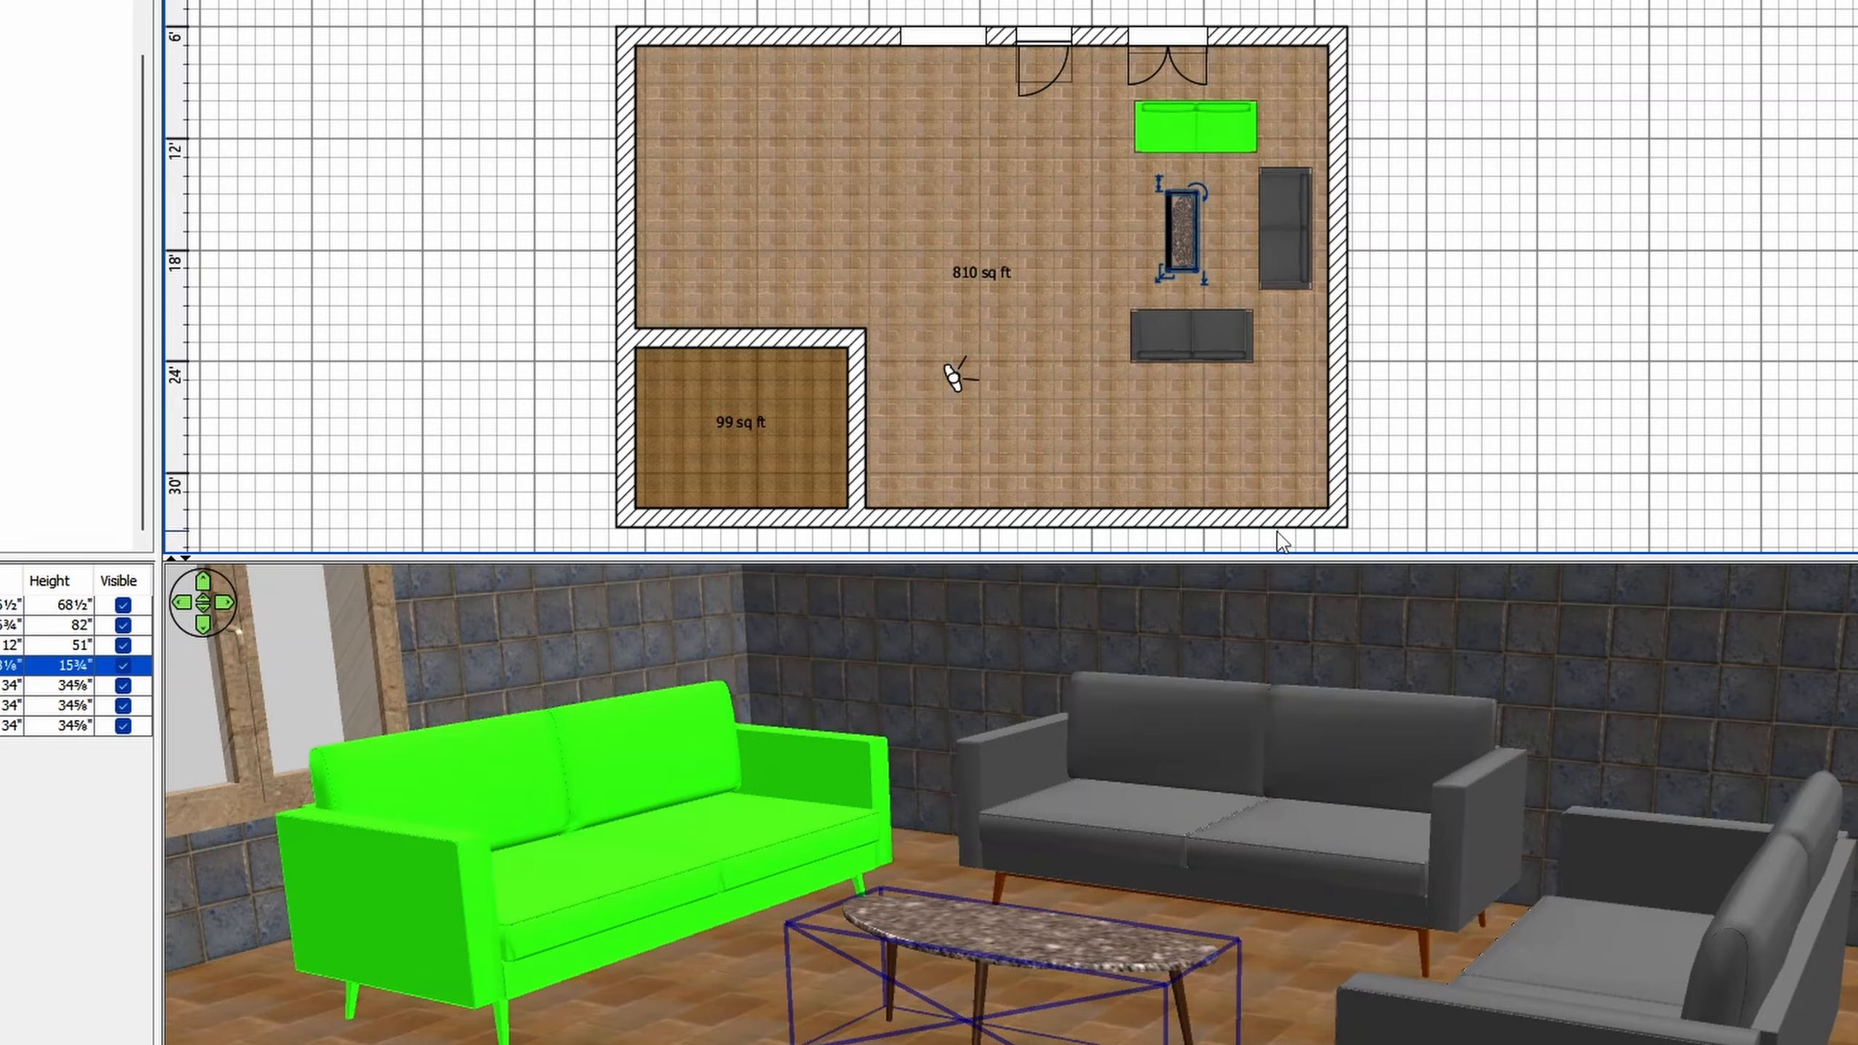
- Select both grey Sofas together, switch them to individual materials and open their materials for editing
left_click(1232, 346)
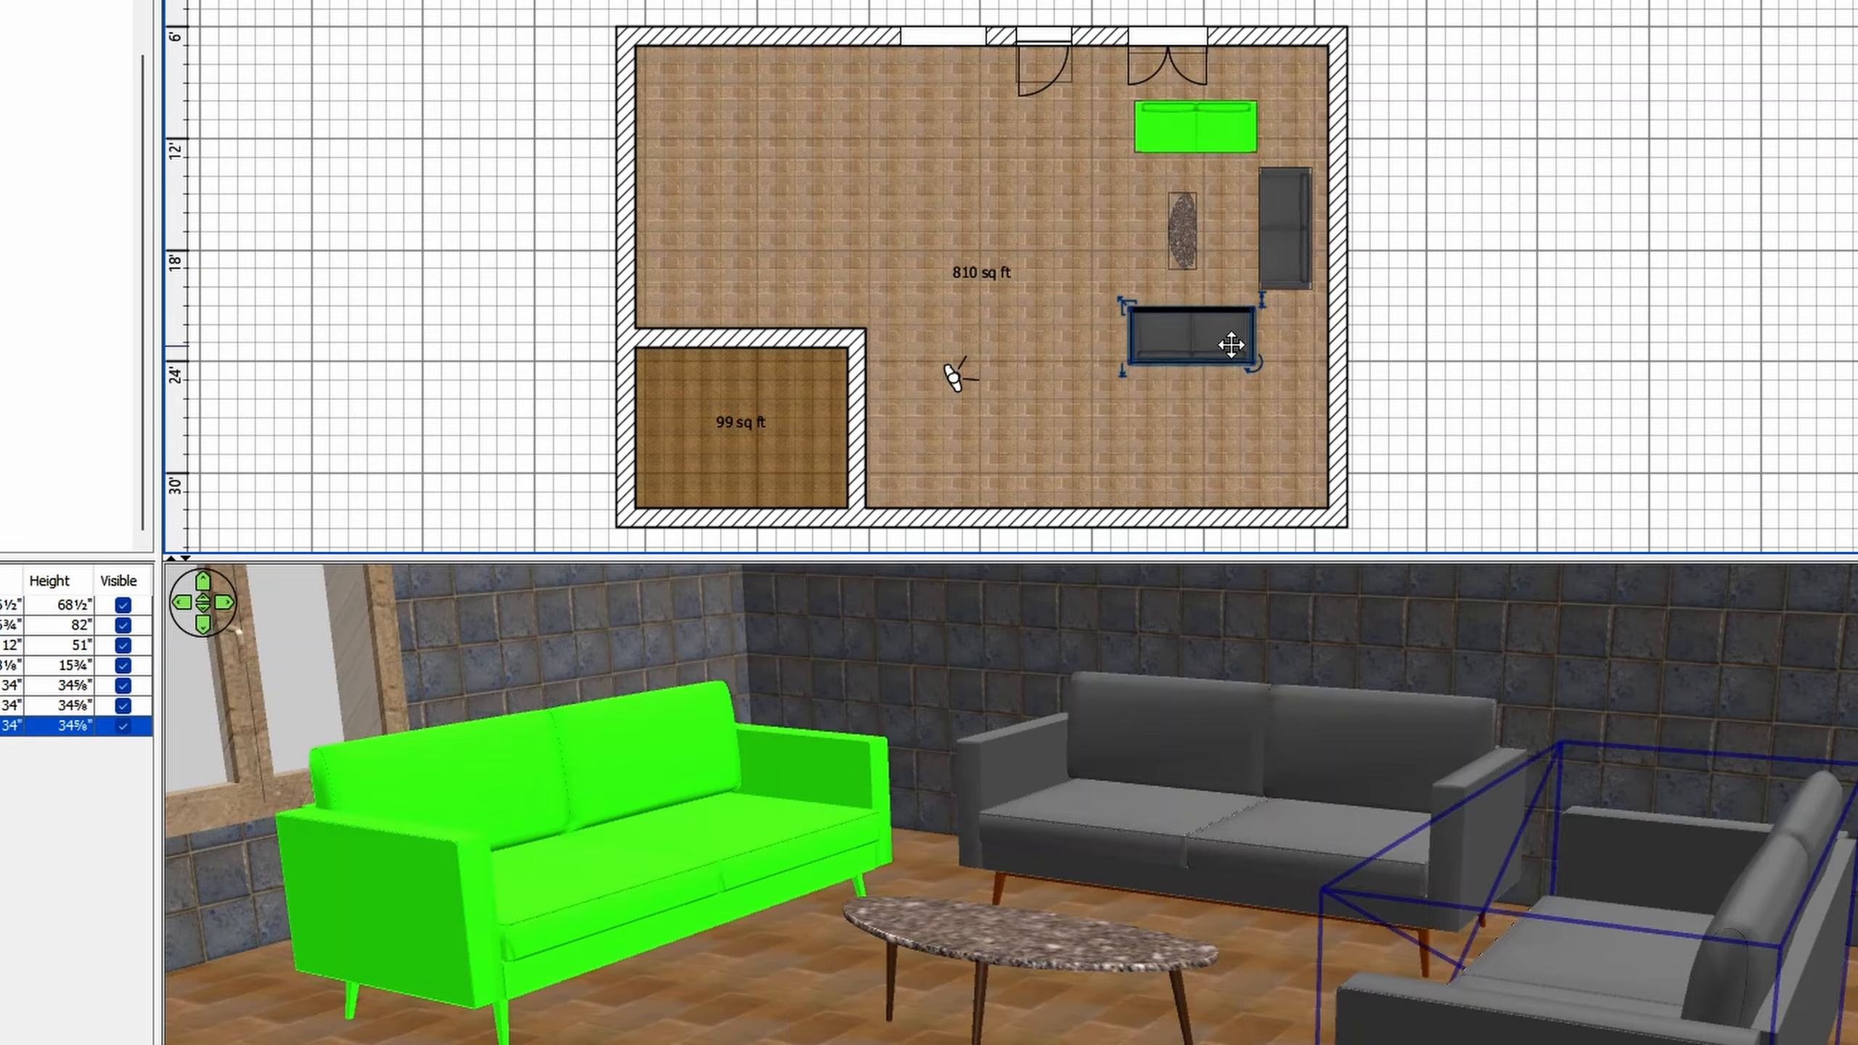
left_click(1287, 263, "shift")
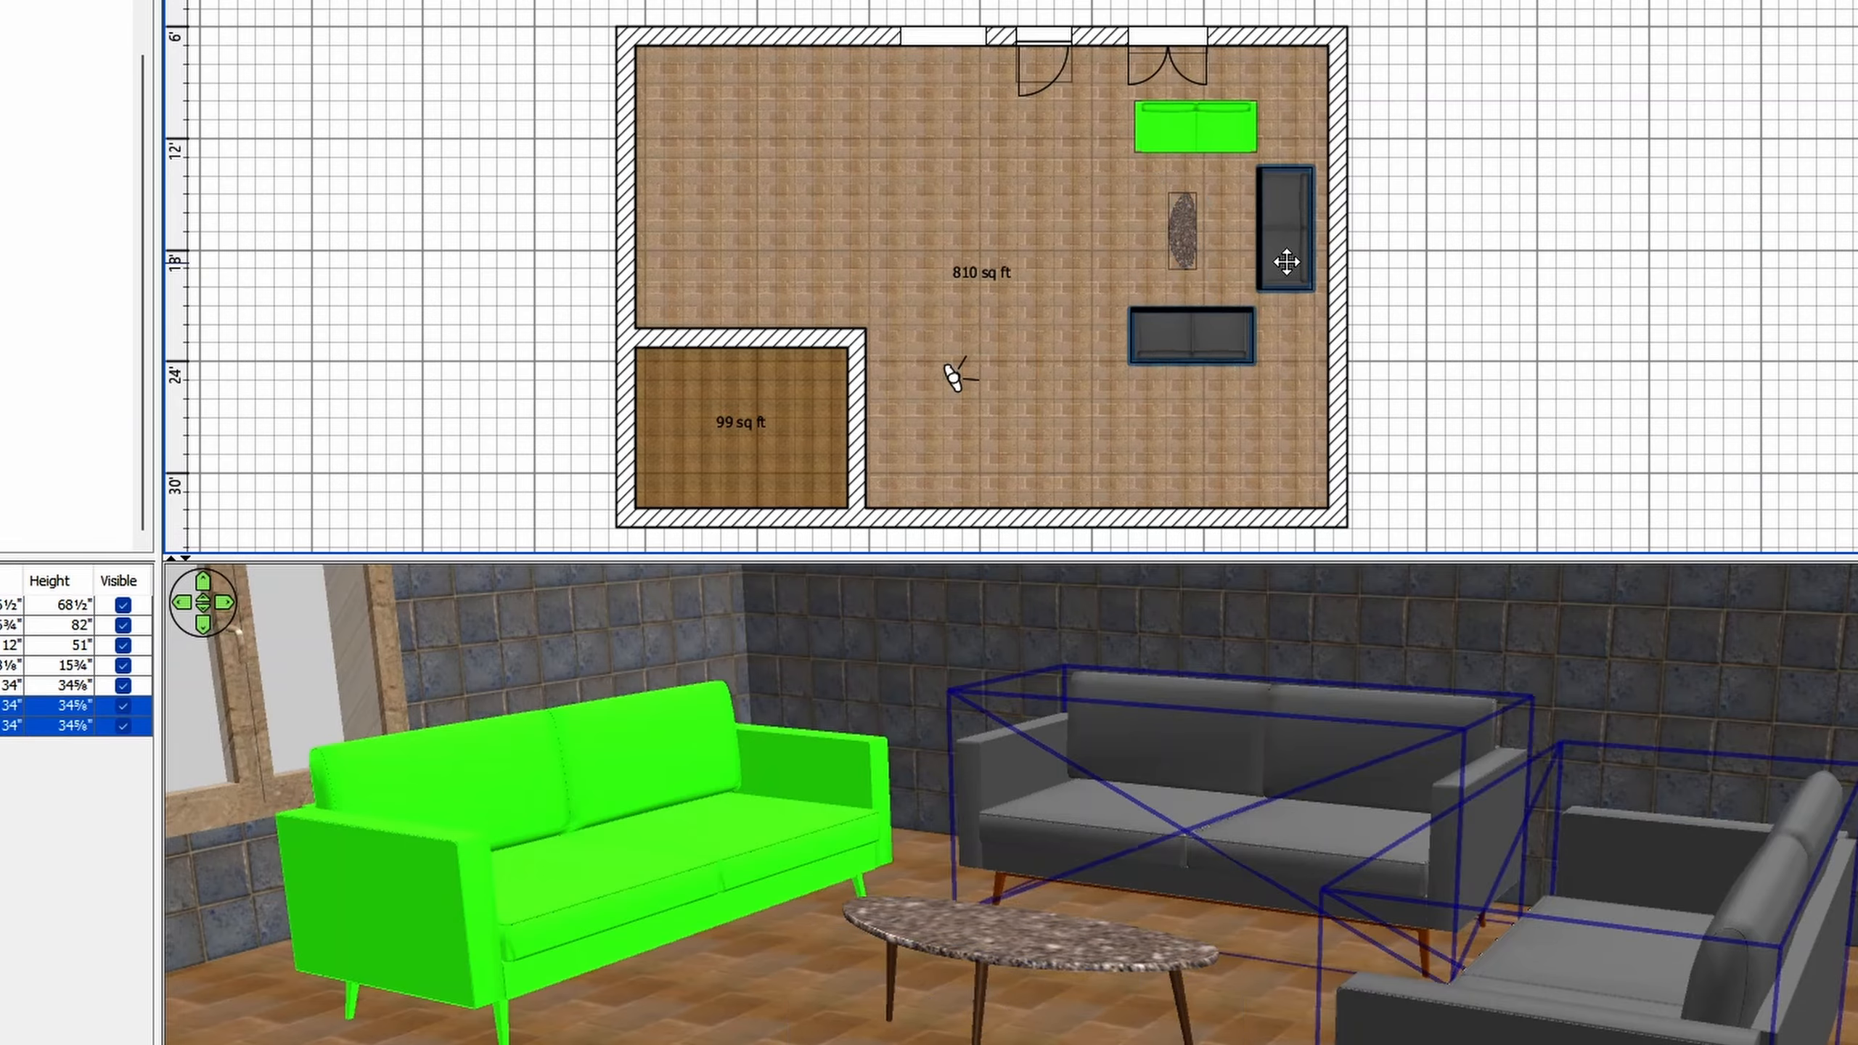
right_click(1288, 265)
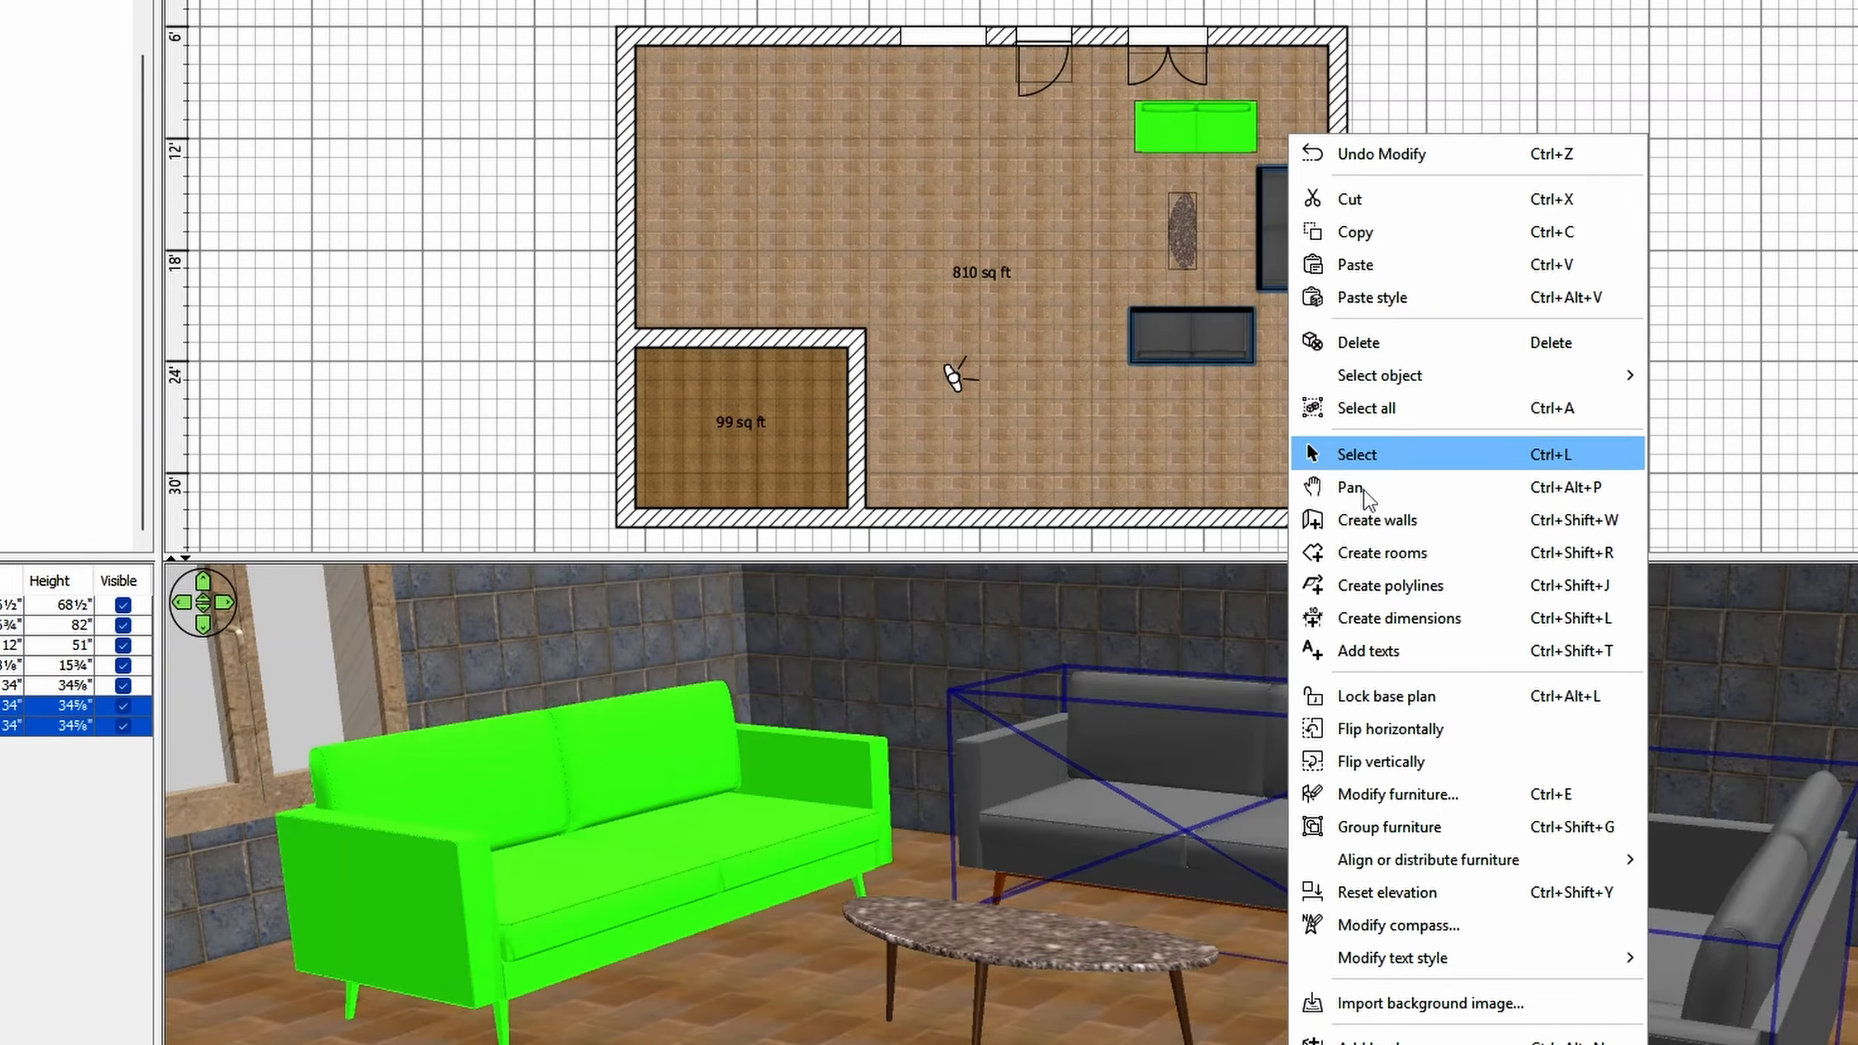
left_click(1397, 794)
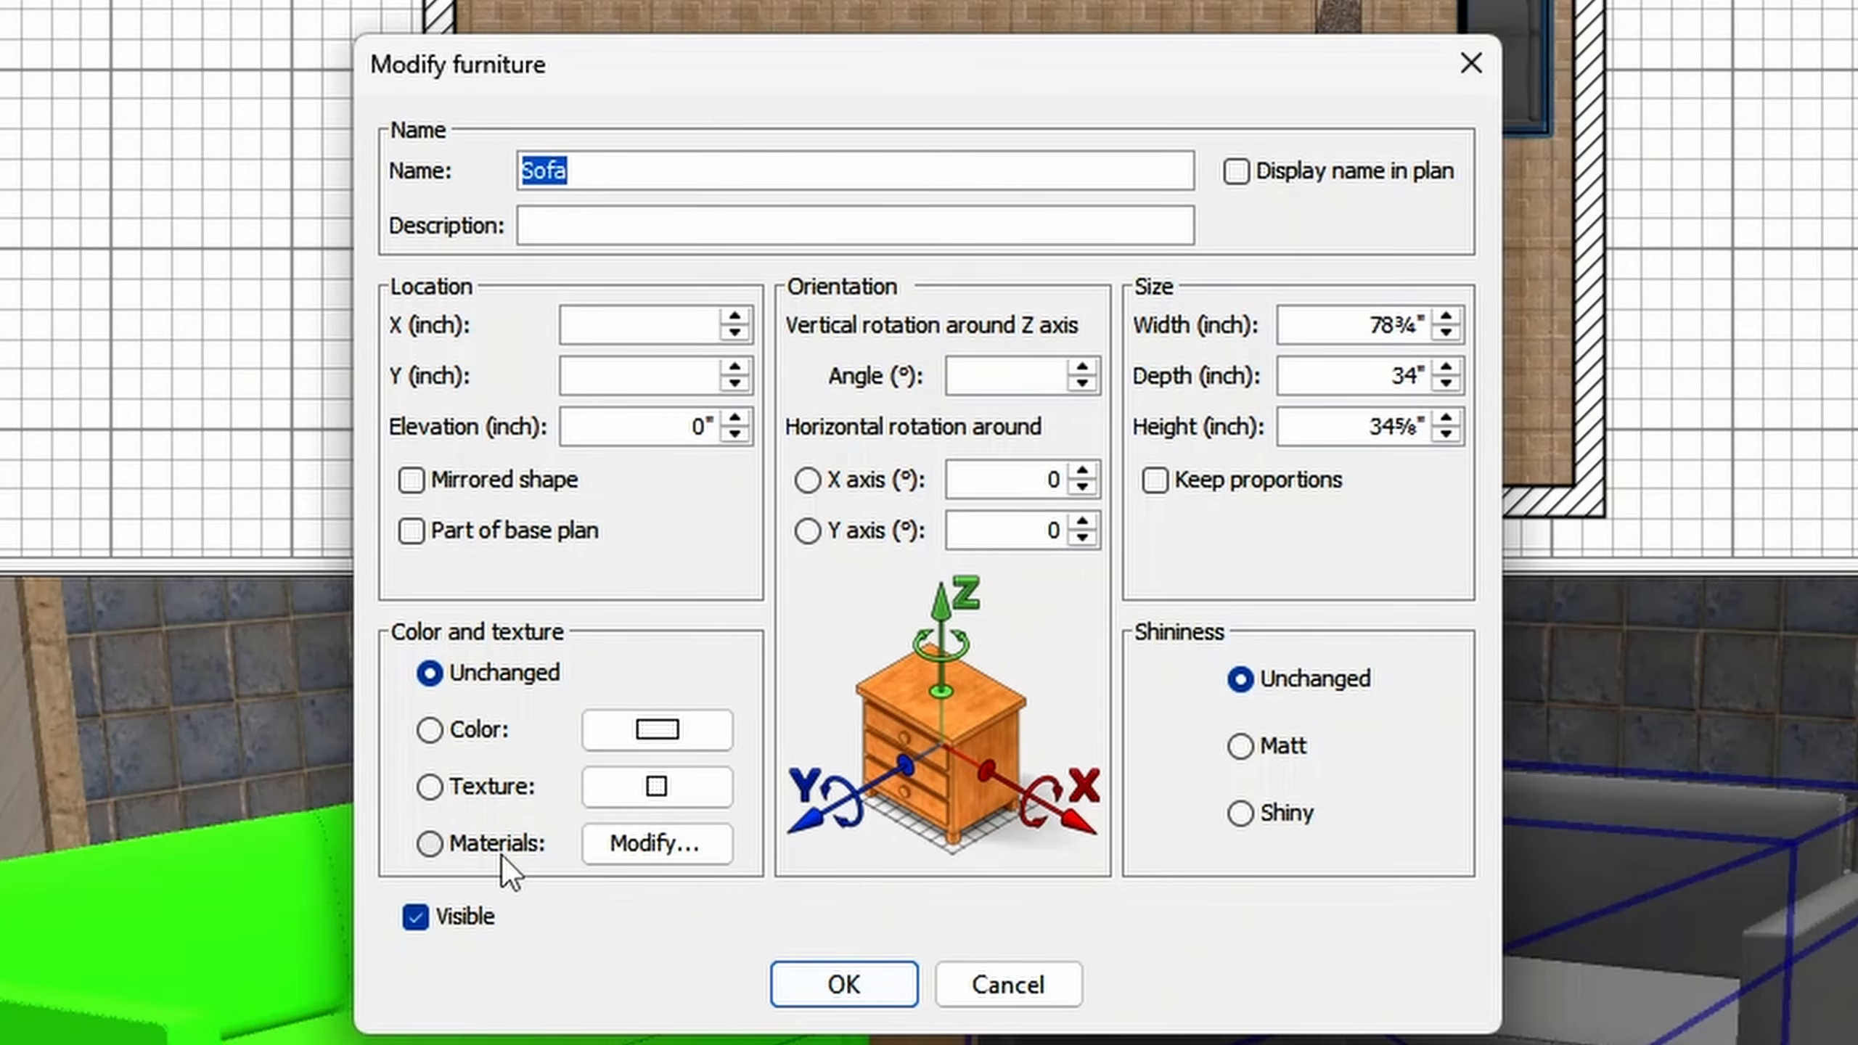
left_click(502, 849)
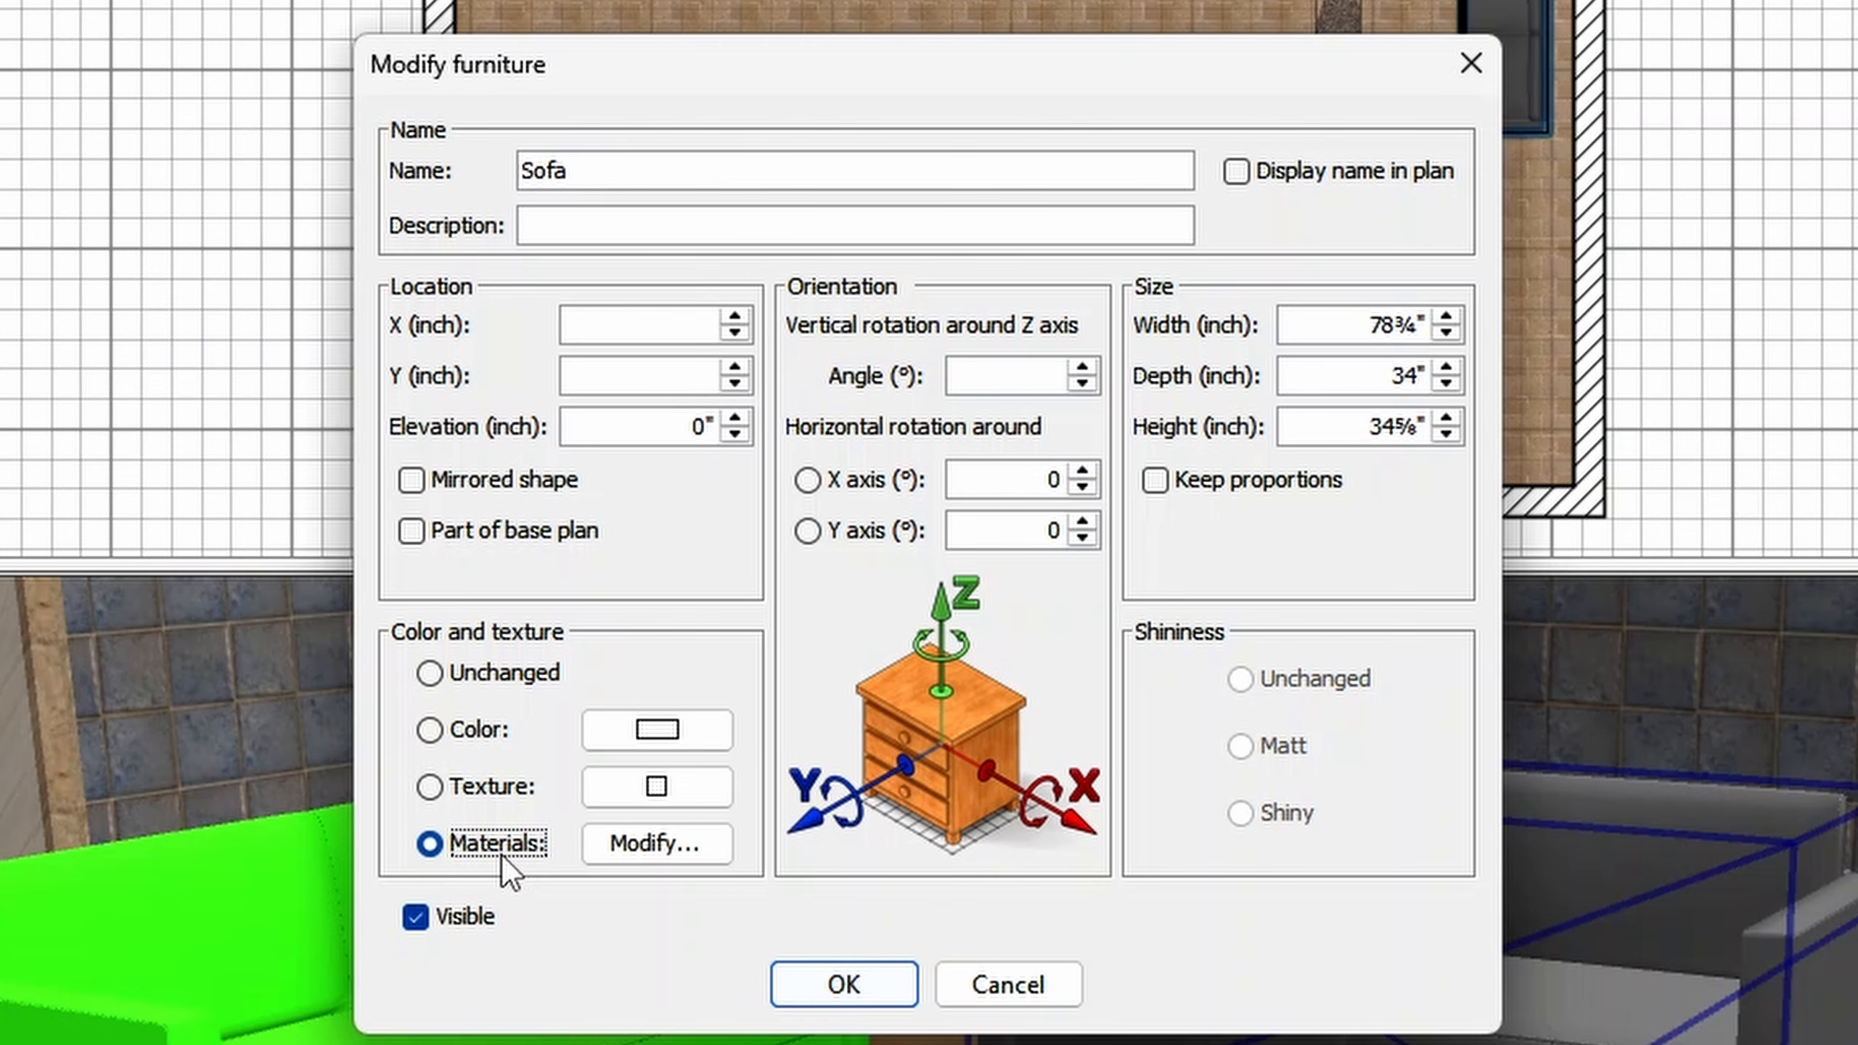
left_click(615, 857)
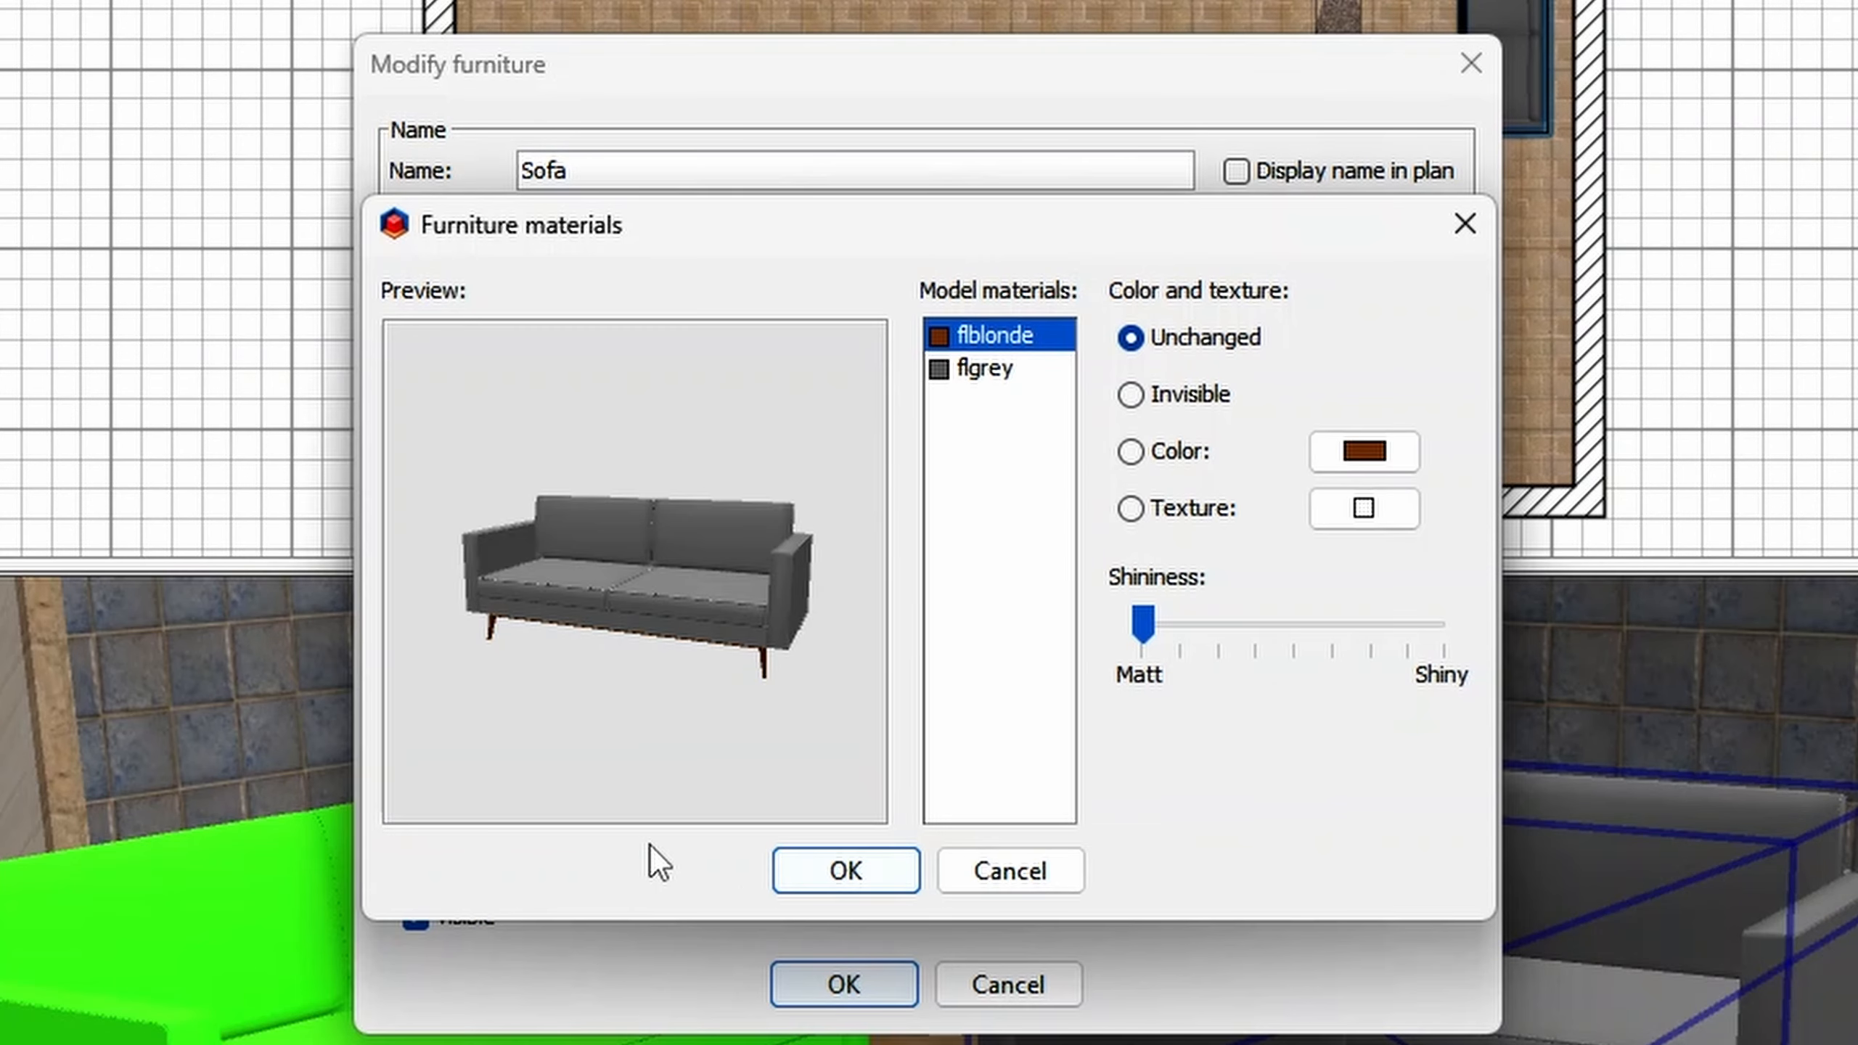
- Colour the flblonde material of both grey Sofas with the recently used magenta #FF18CB and apply it
left_click(990, 378)
left_click(996, 341)
left_click(1152, 453)
left_click(1343, 461)
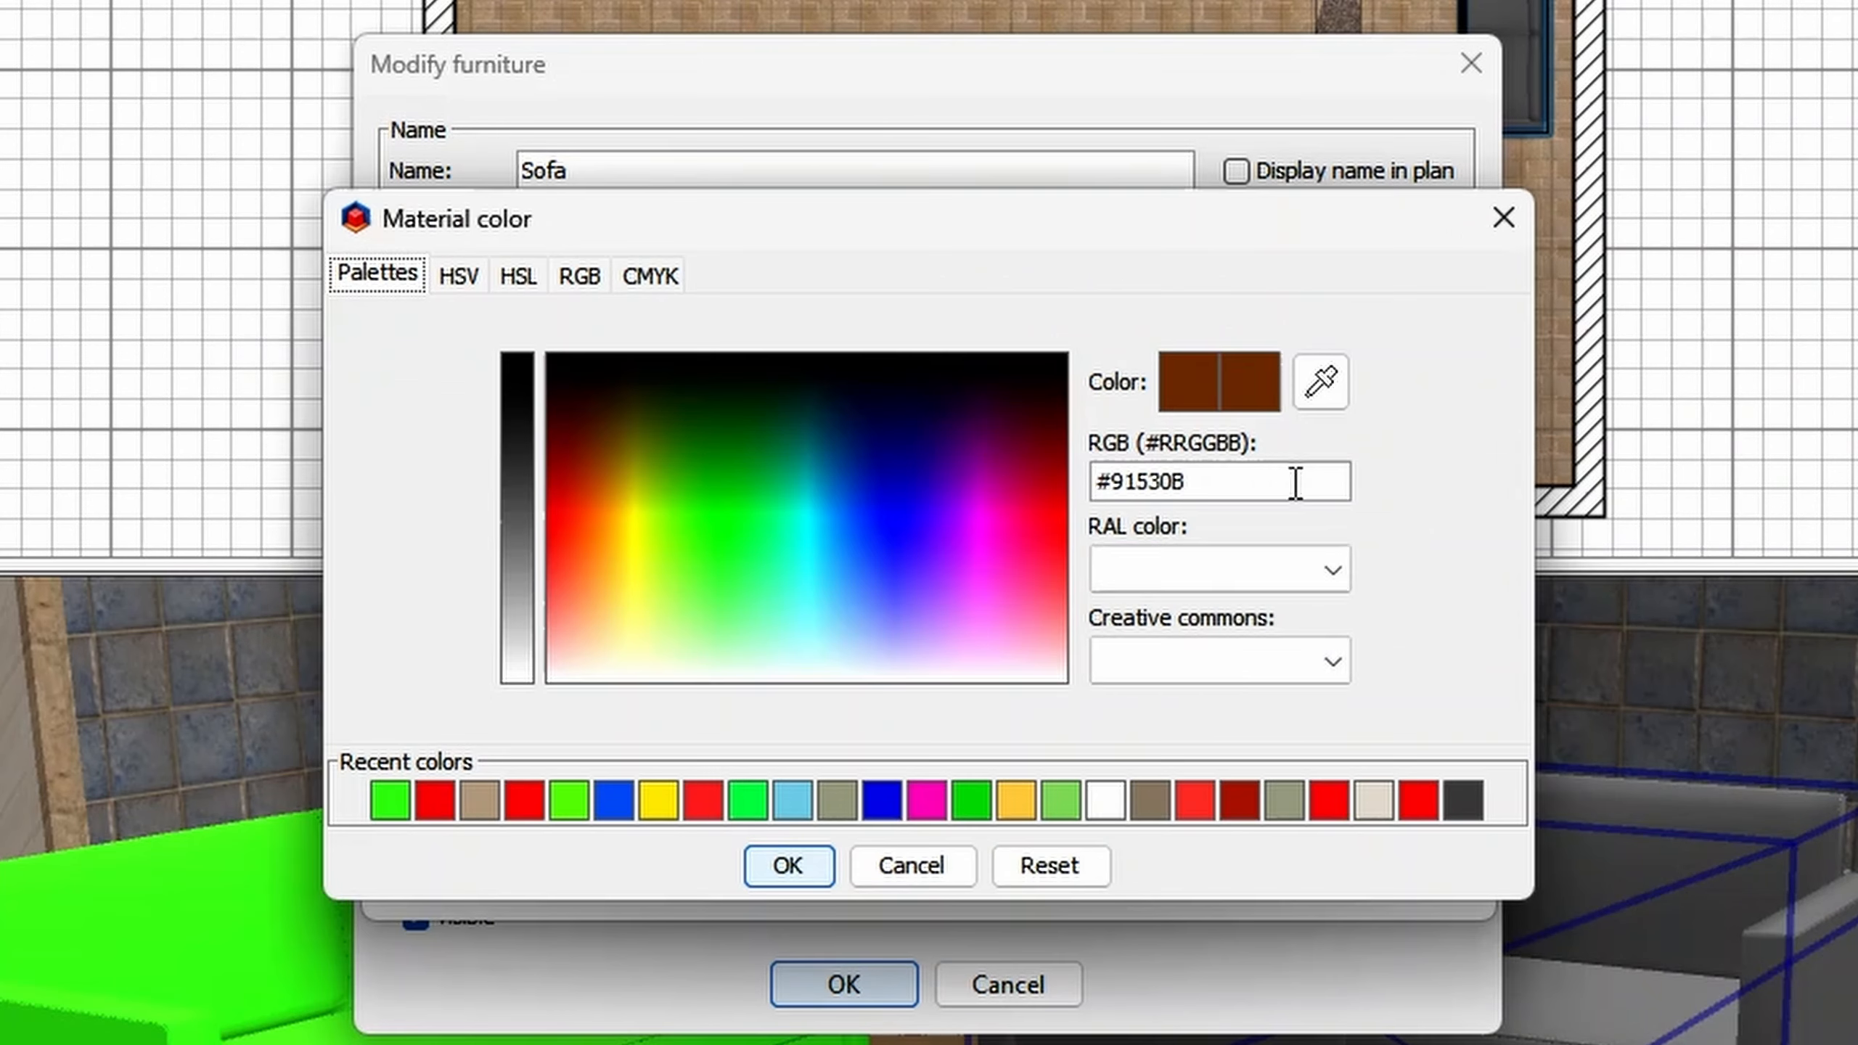
left_click(933, 792)
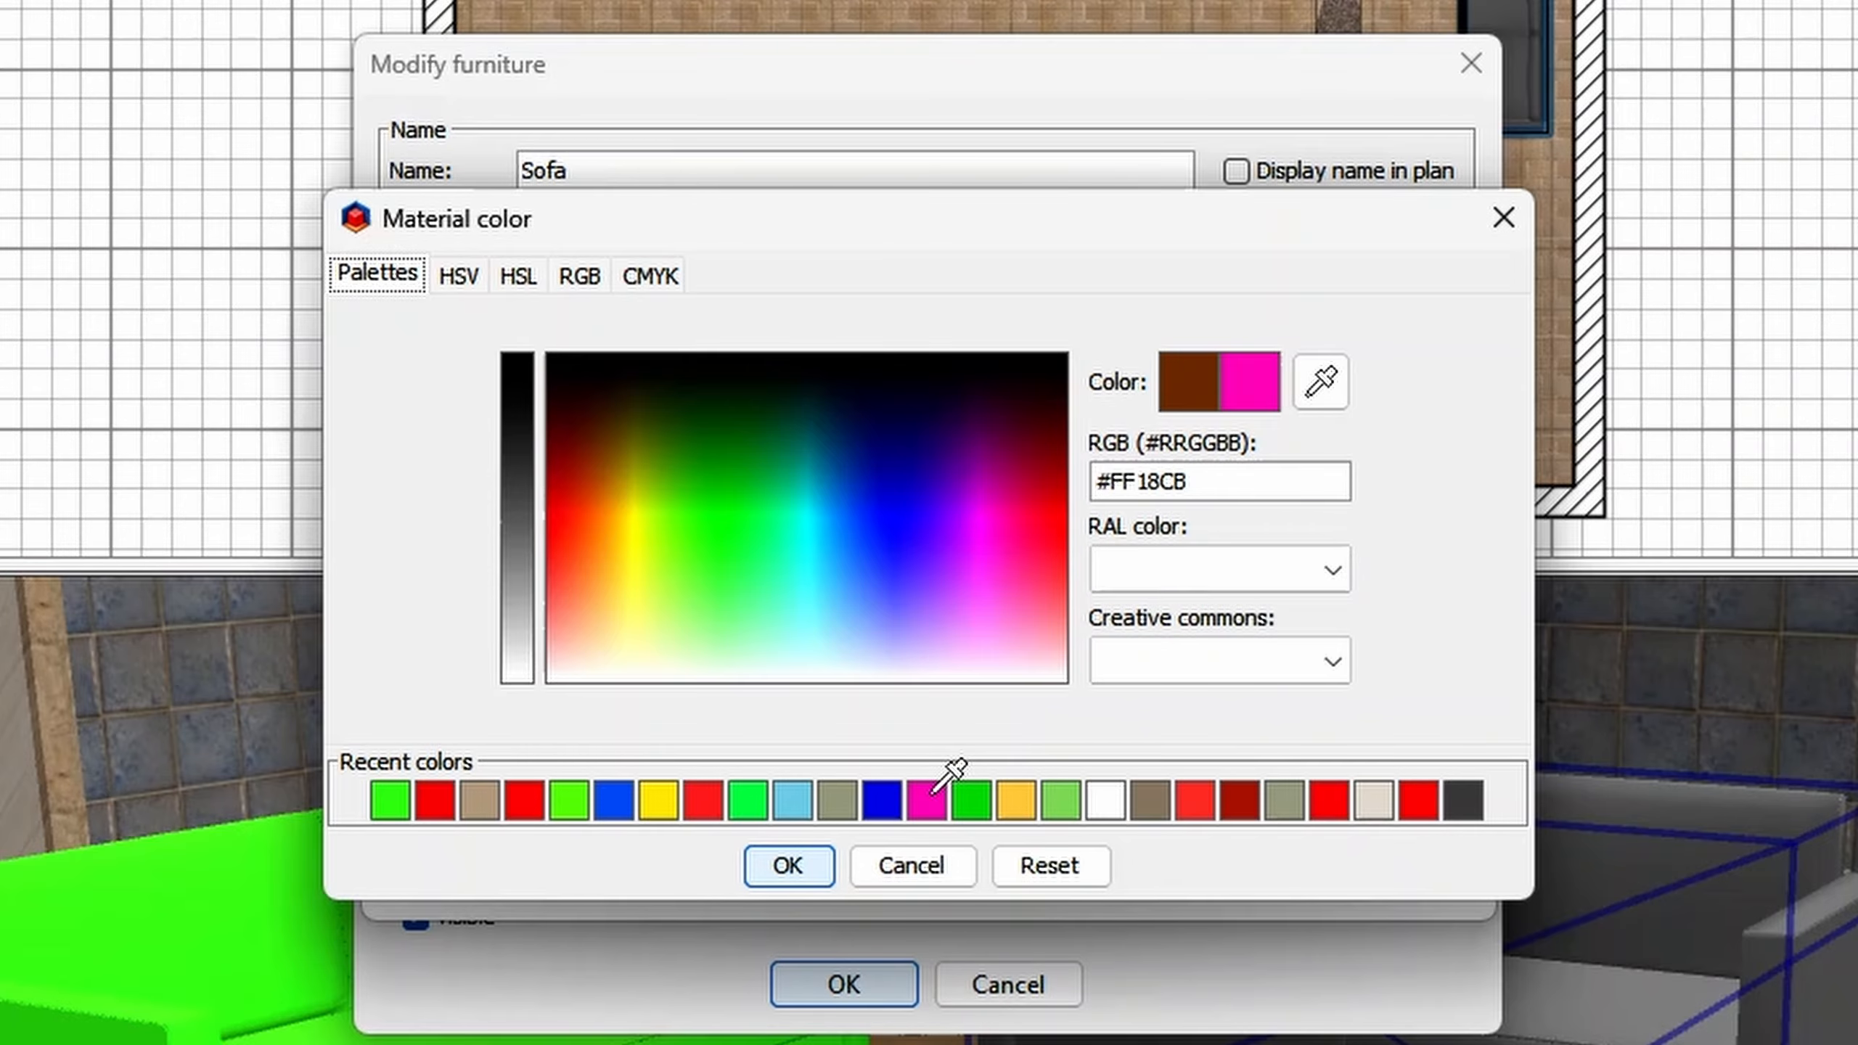
left_click(768, 866)
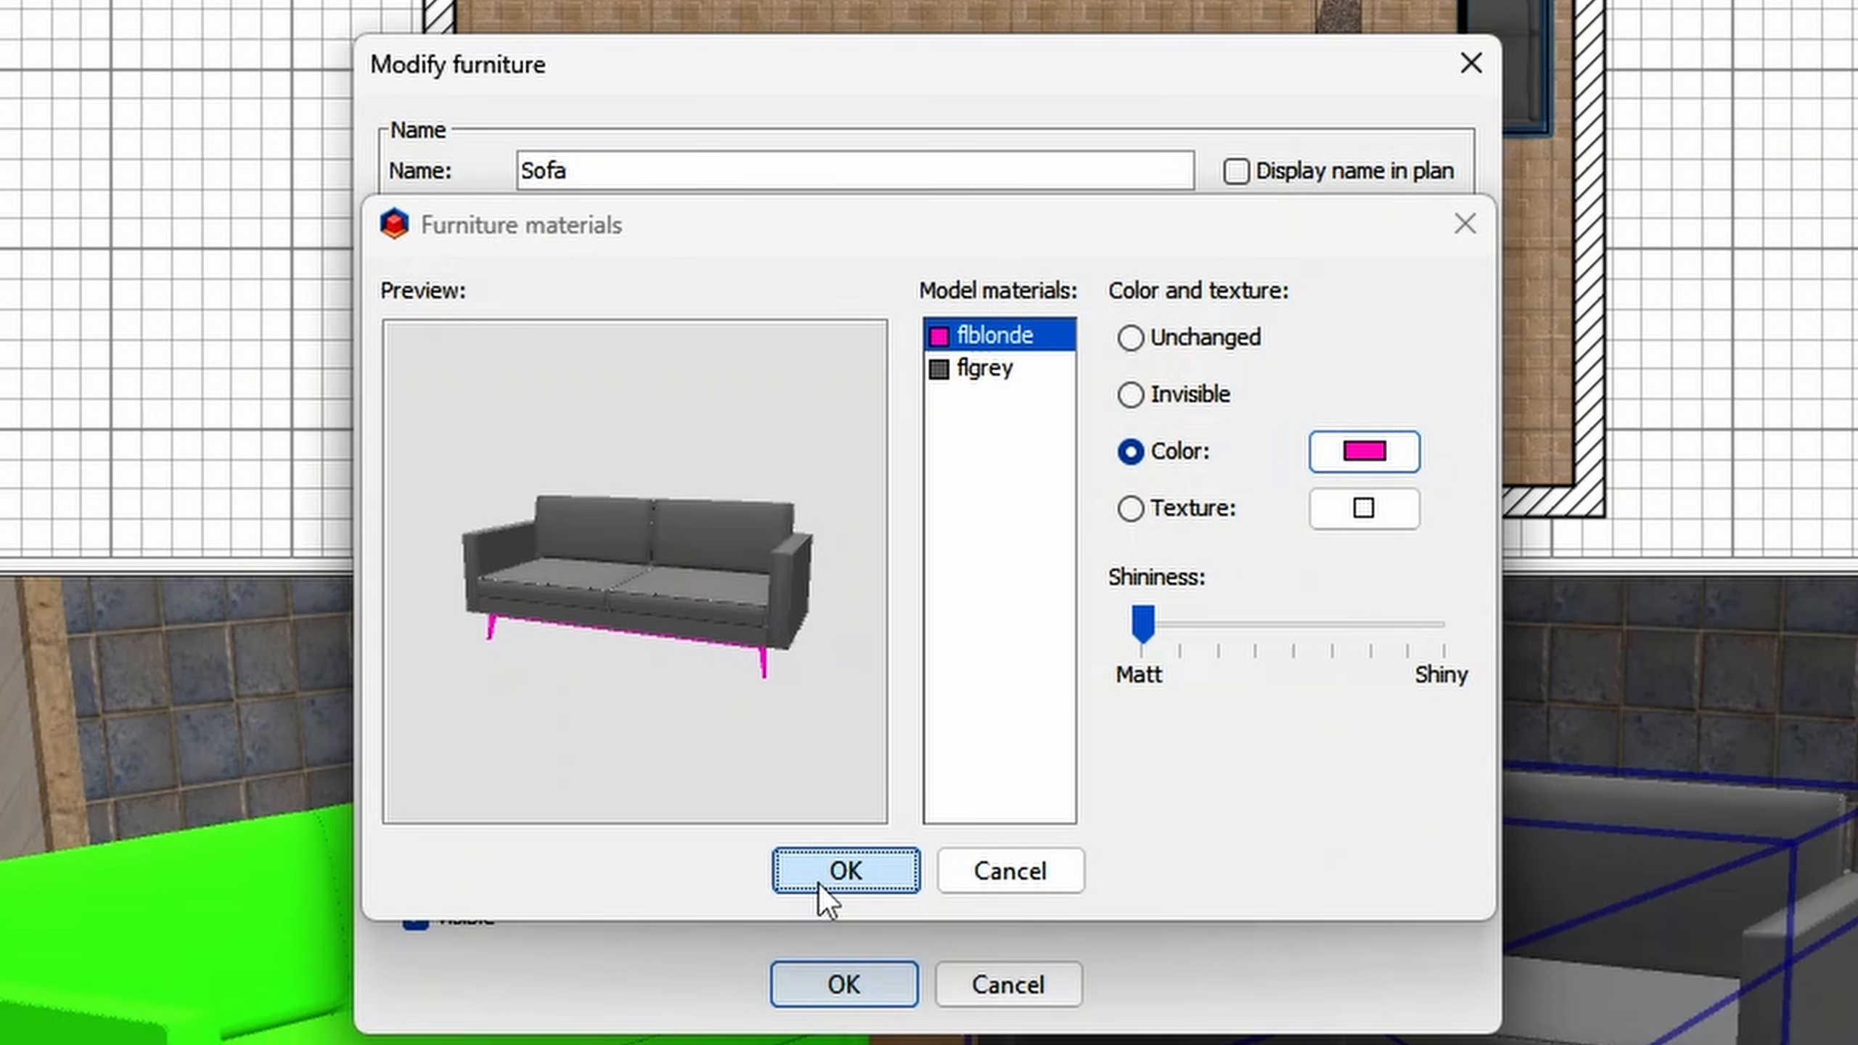
left_click(818, 883)
left_click(844, 984)
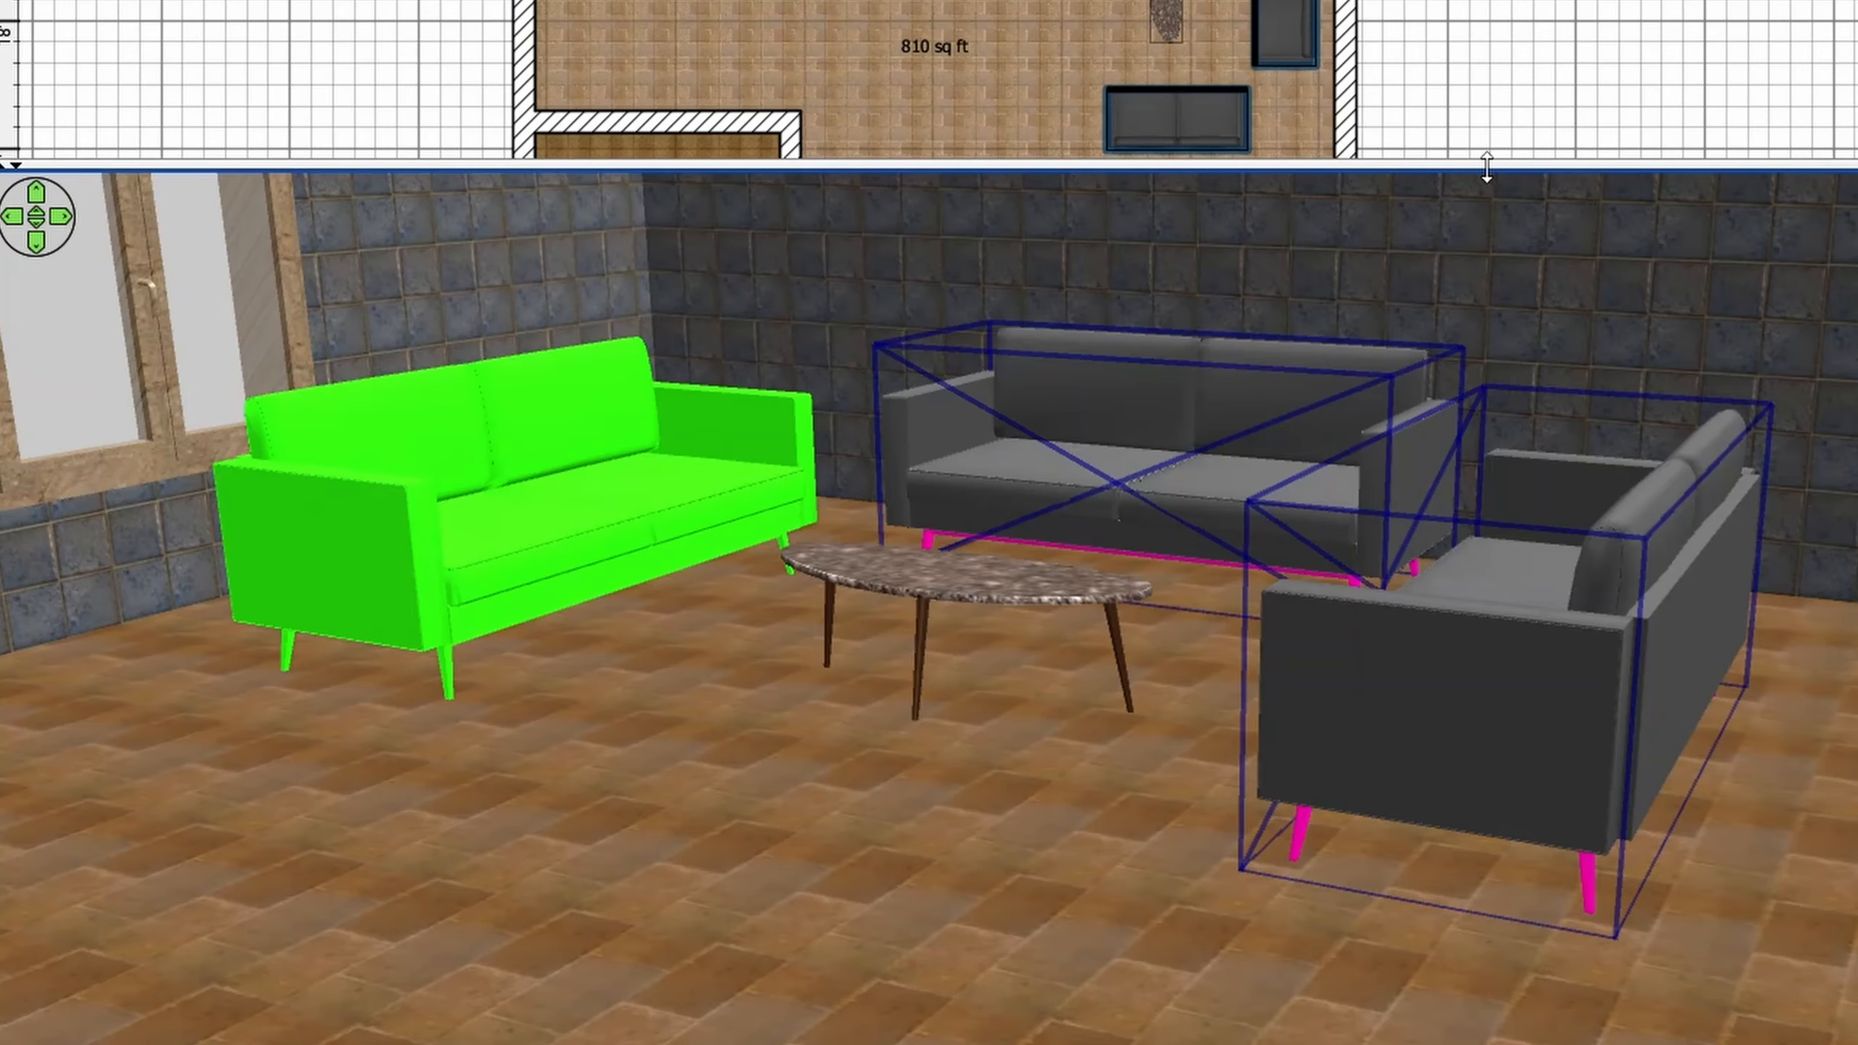